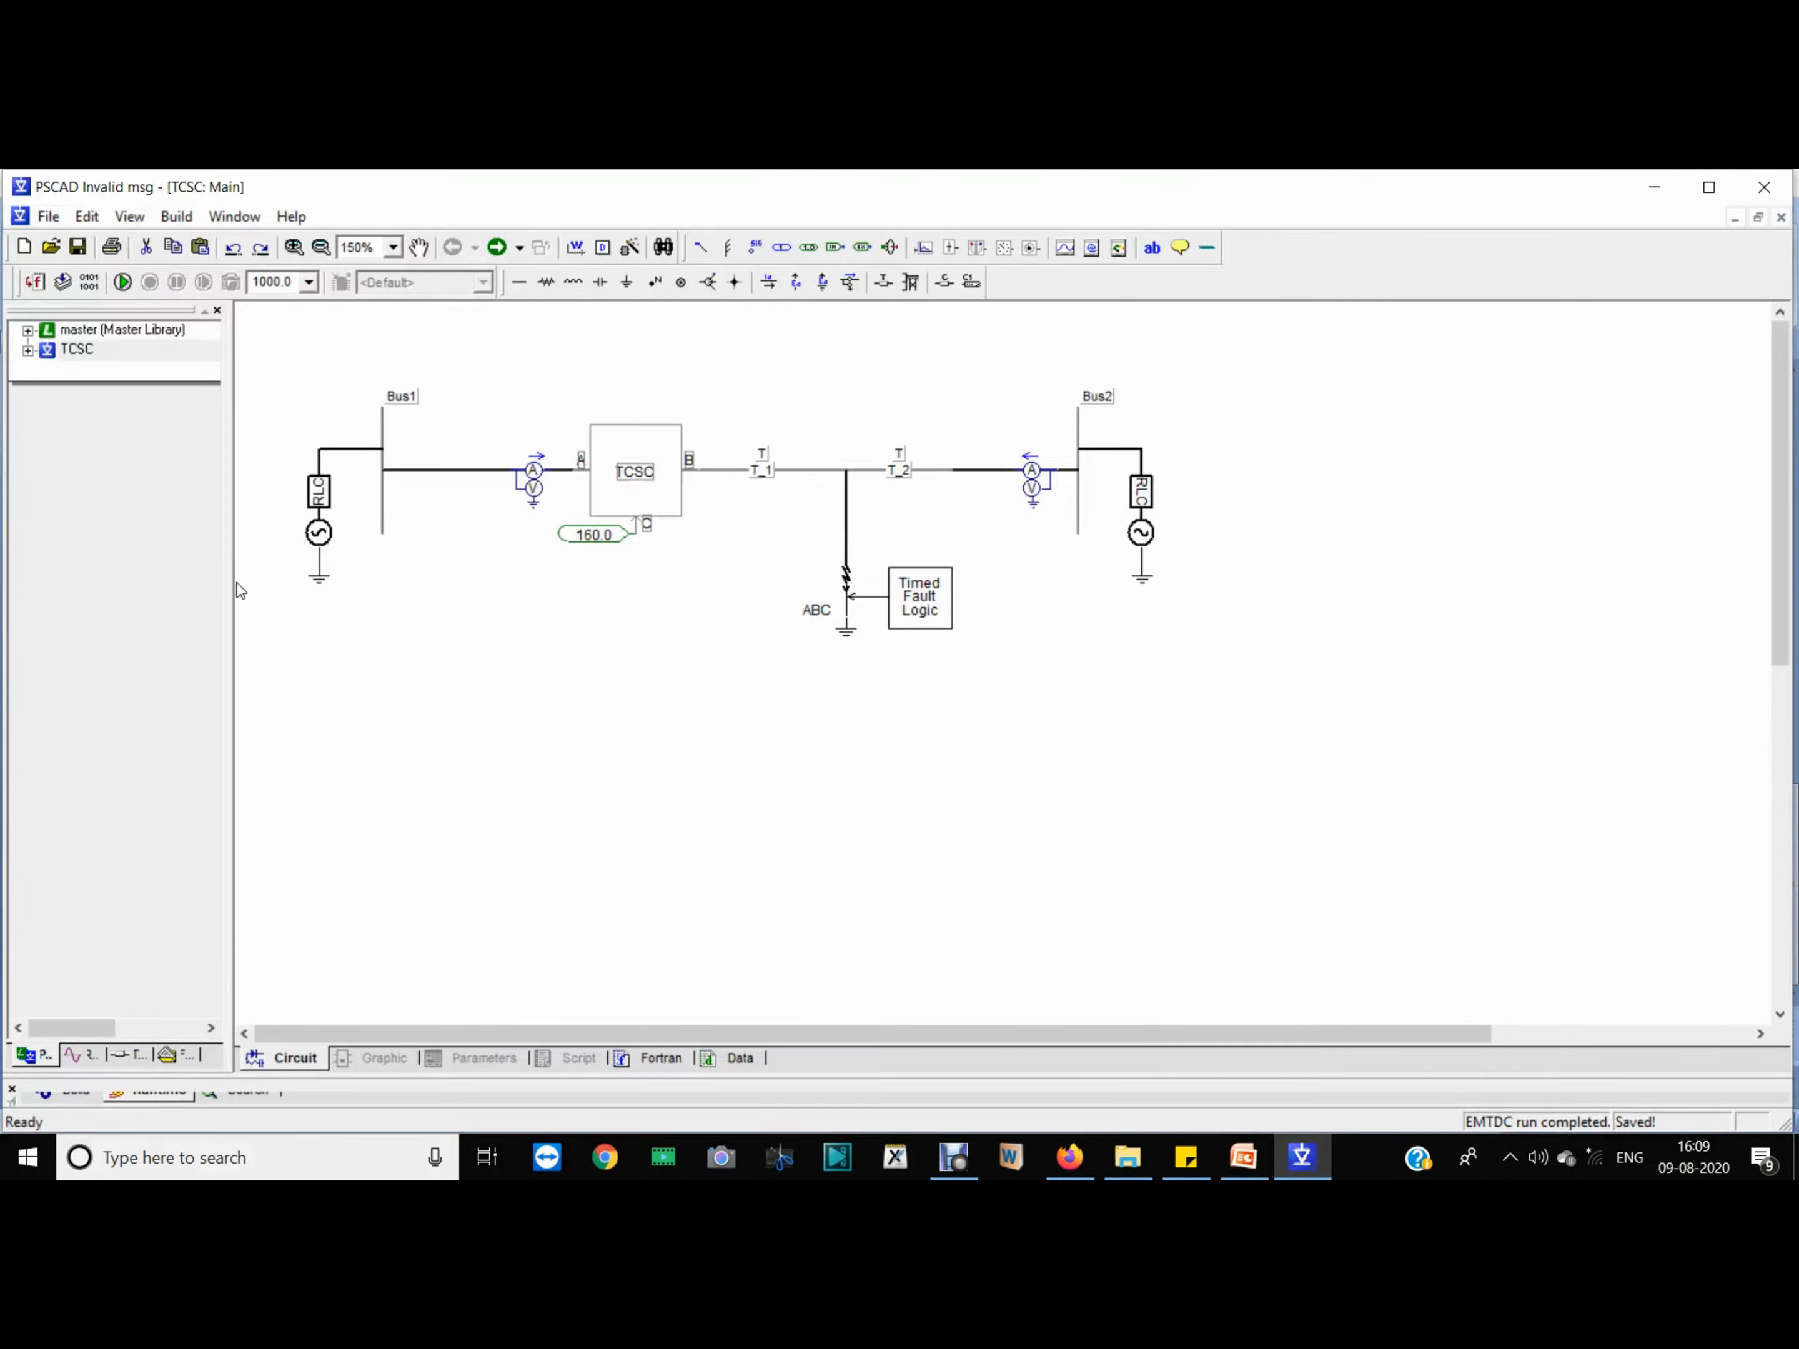
Step: Review the voltage magnitude and phase shift in the signal parameters of the three-phase source at Bus1
double_click(326, 535)
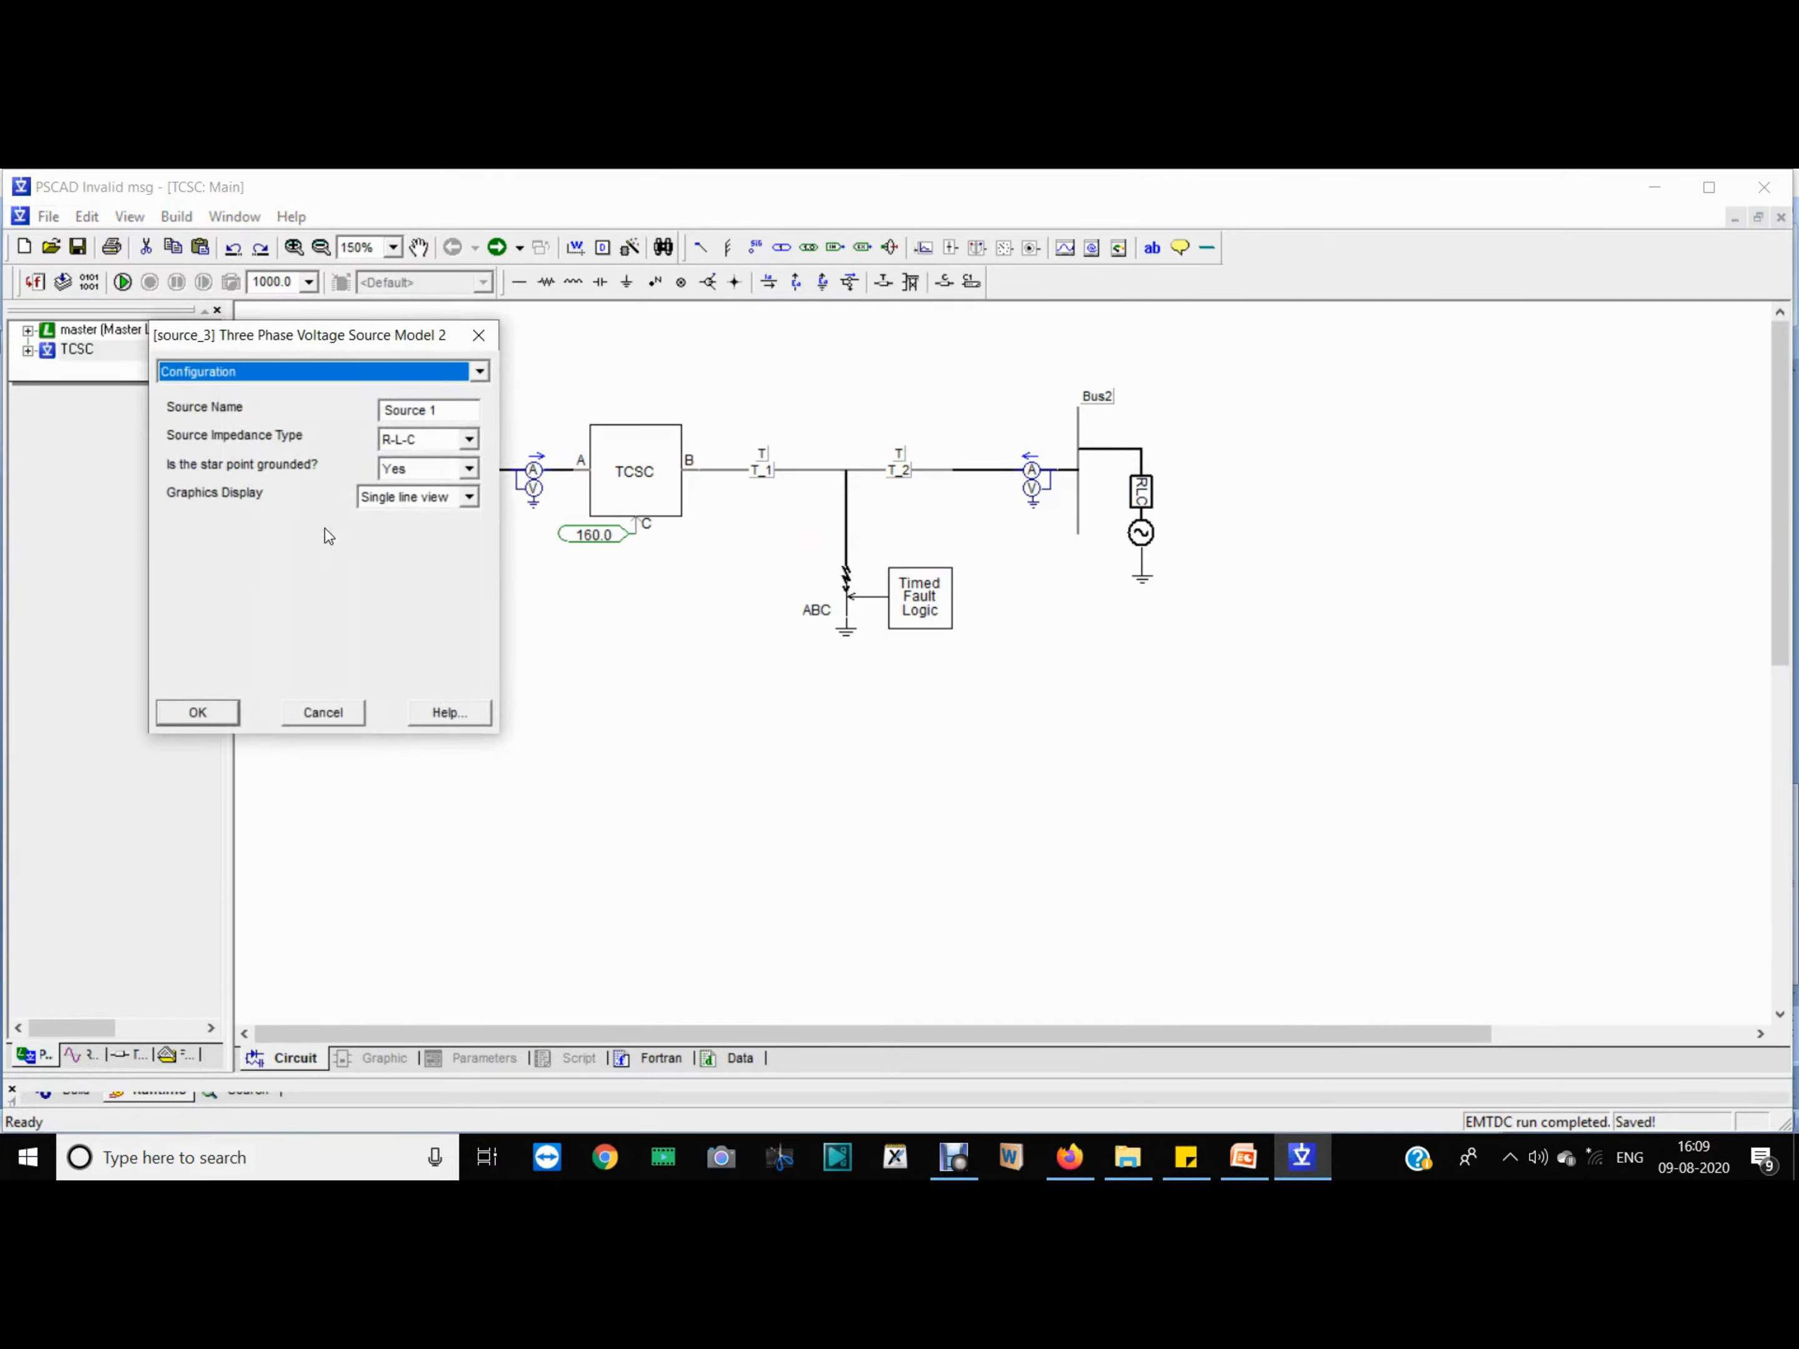
key(Down)
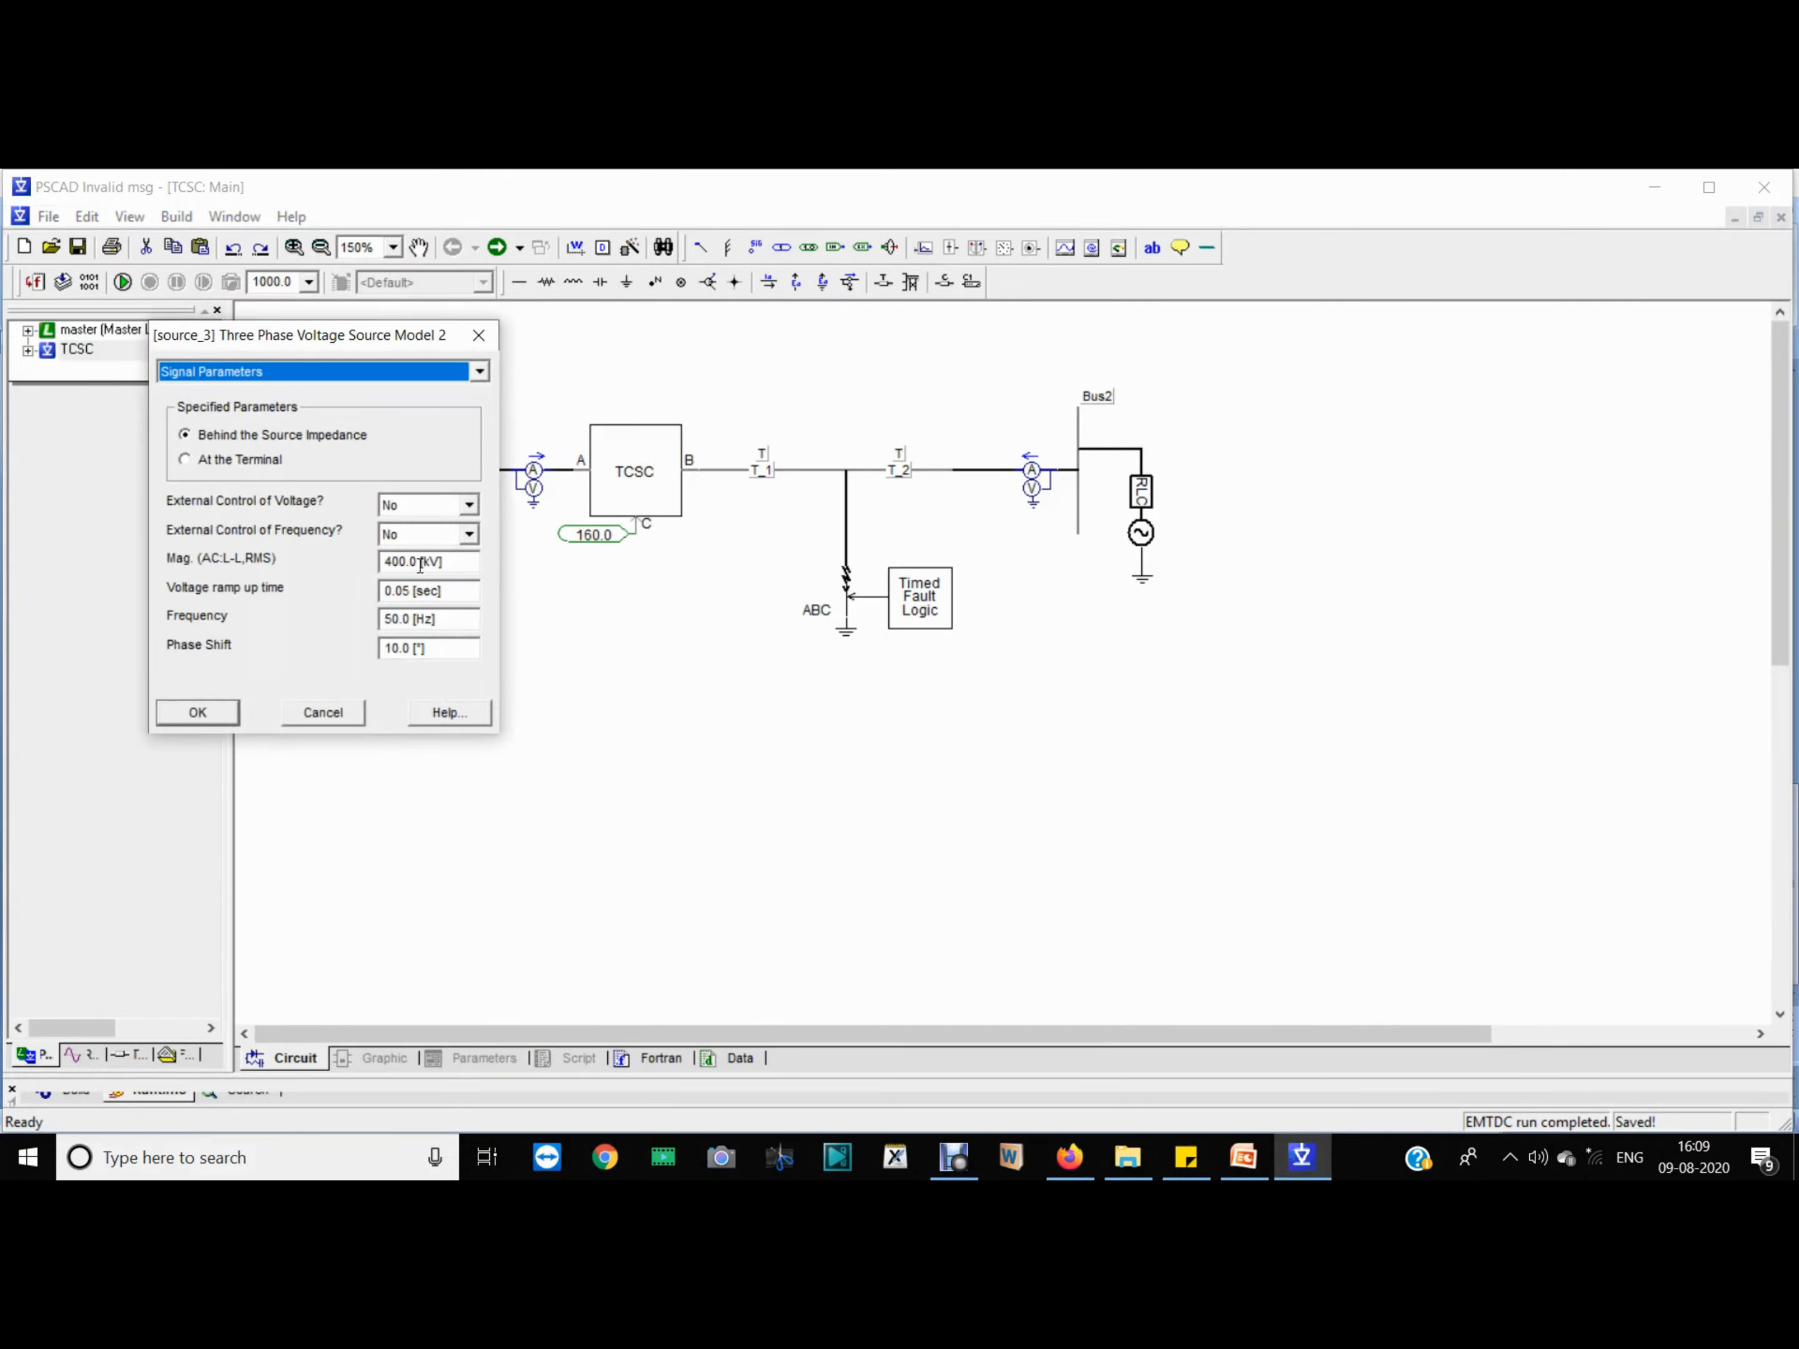
drag(447, 562, 339, 559)
drag(442, 651, 309, 645)
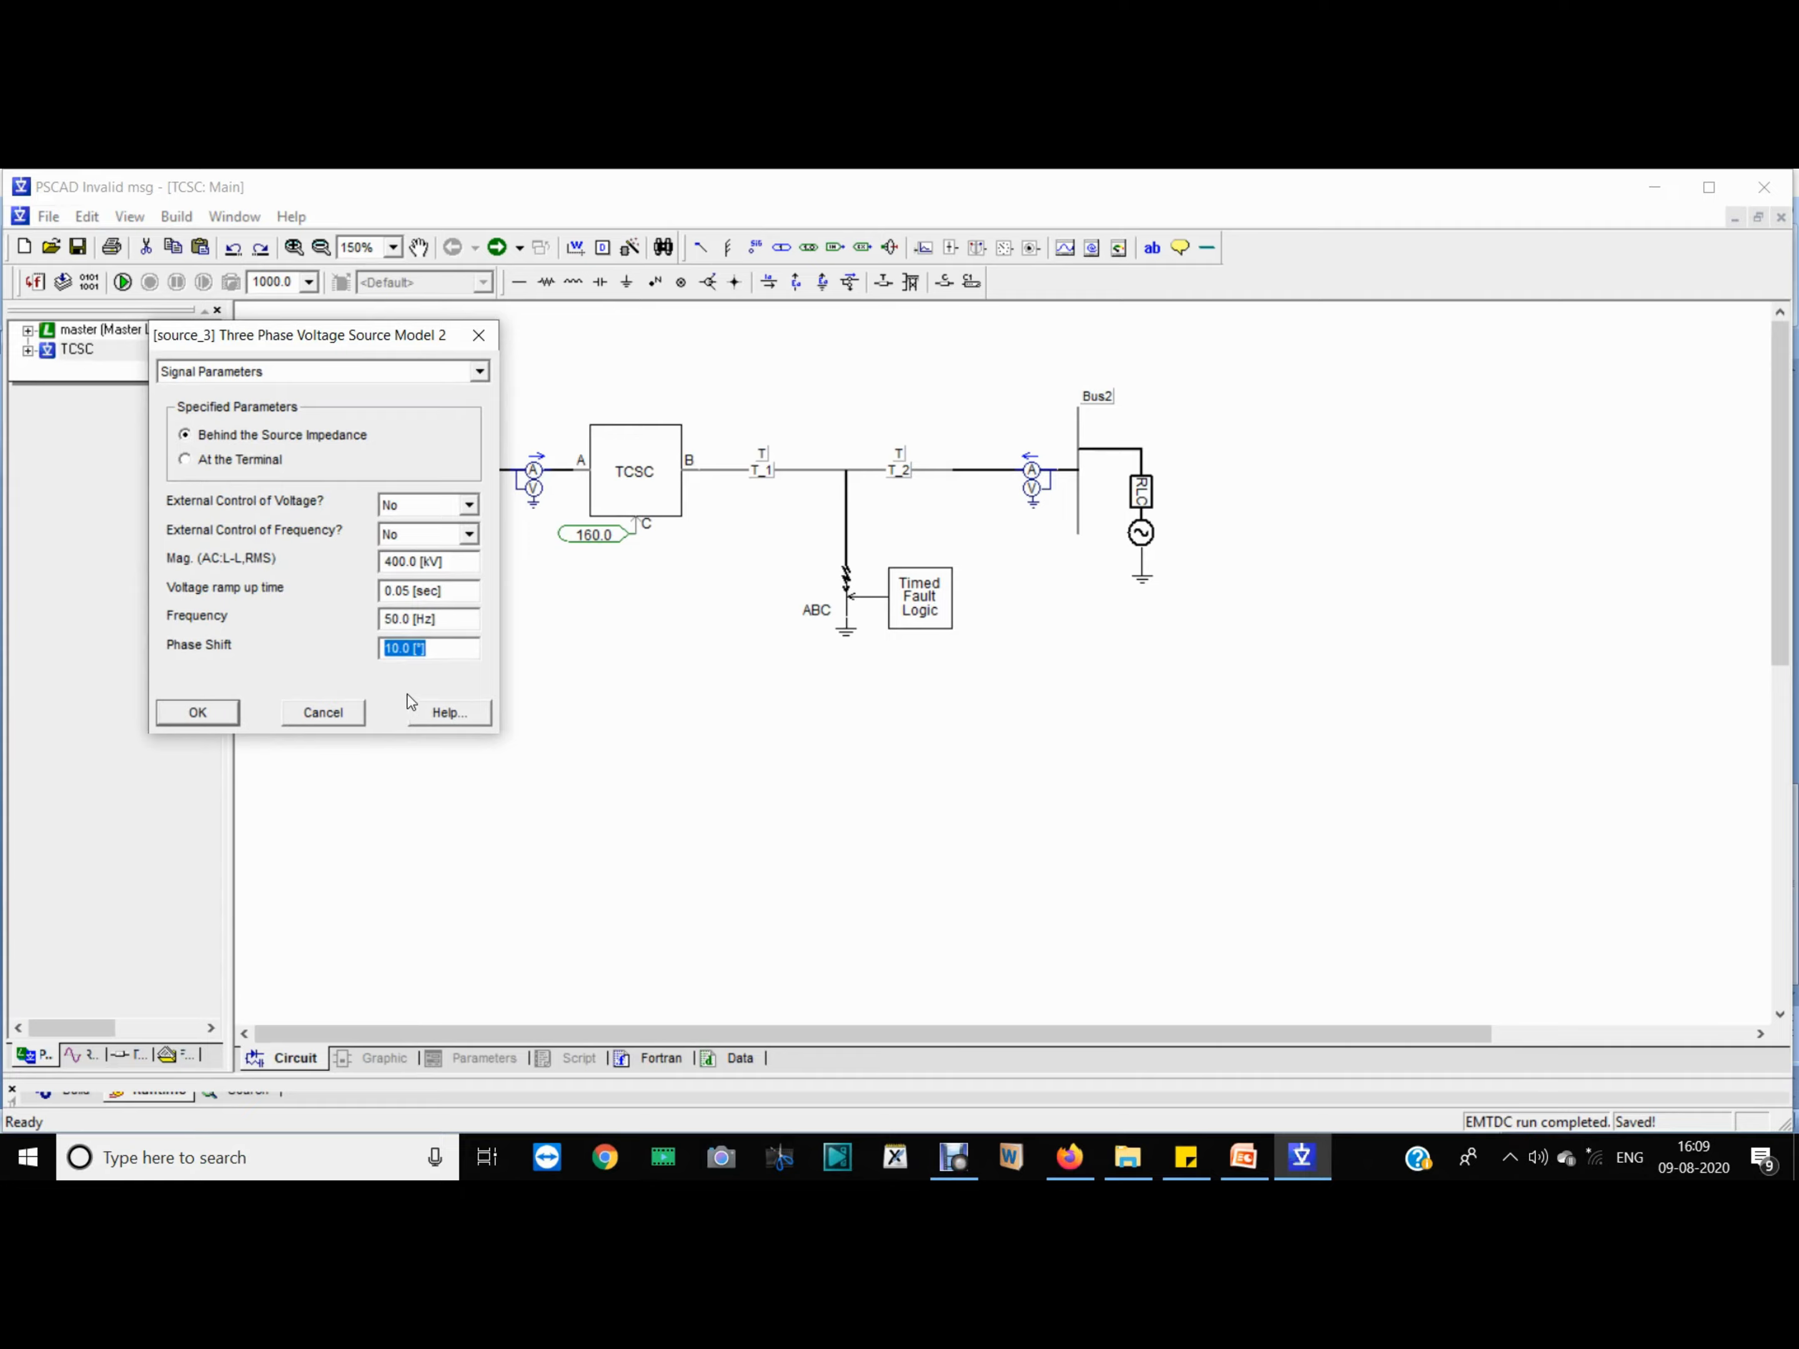
click(216, 706)
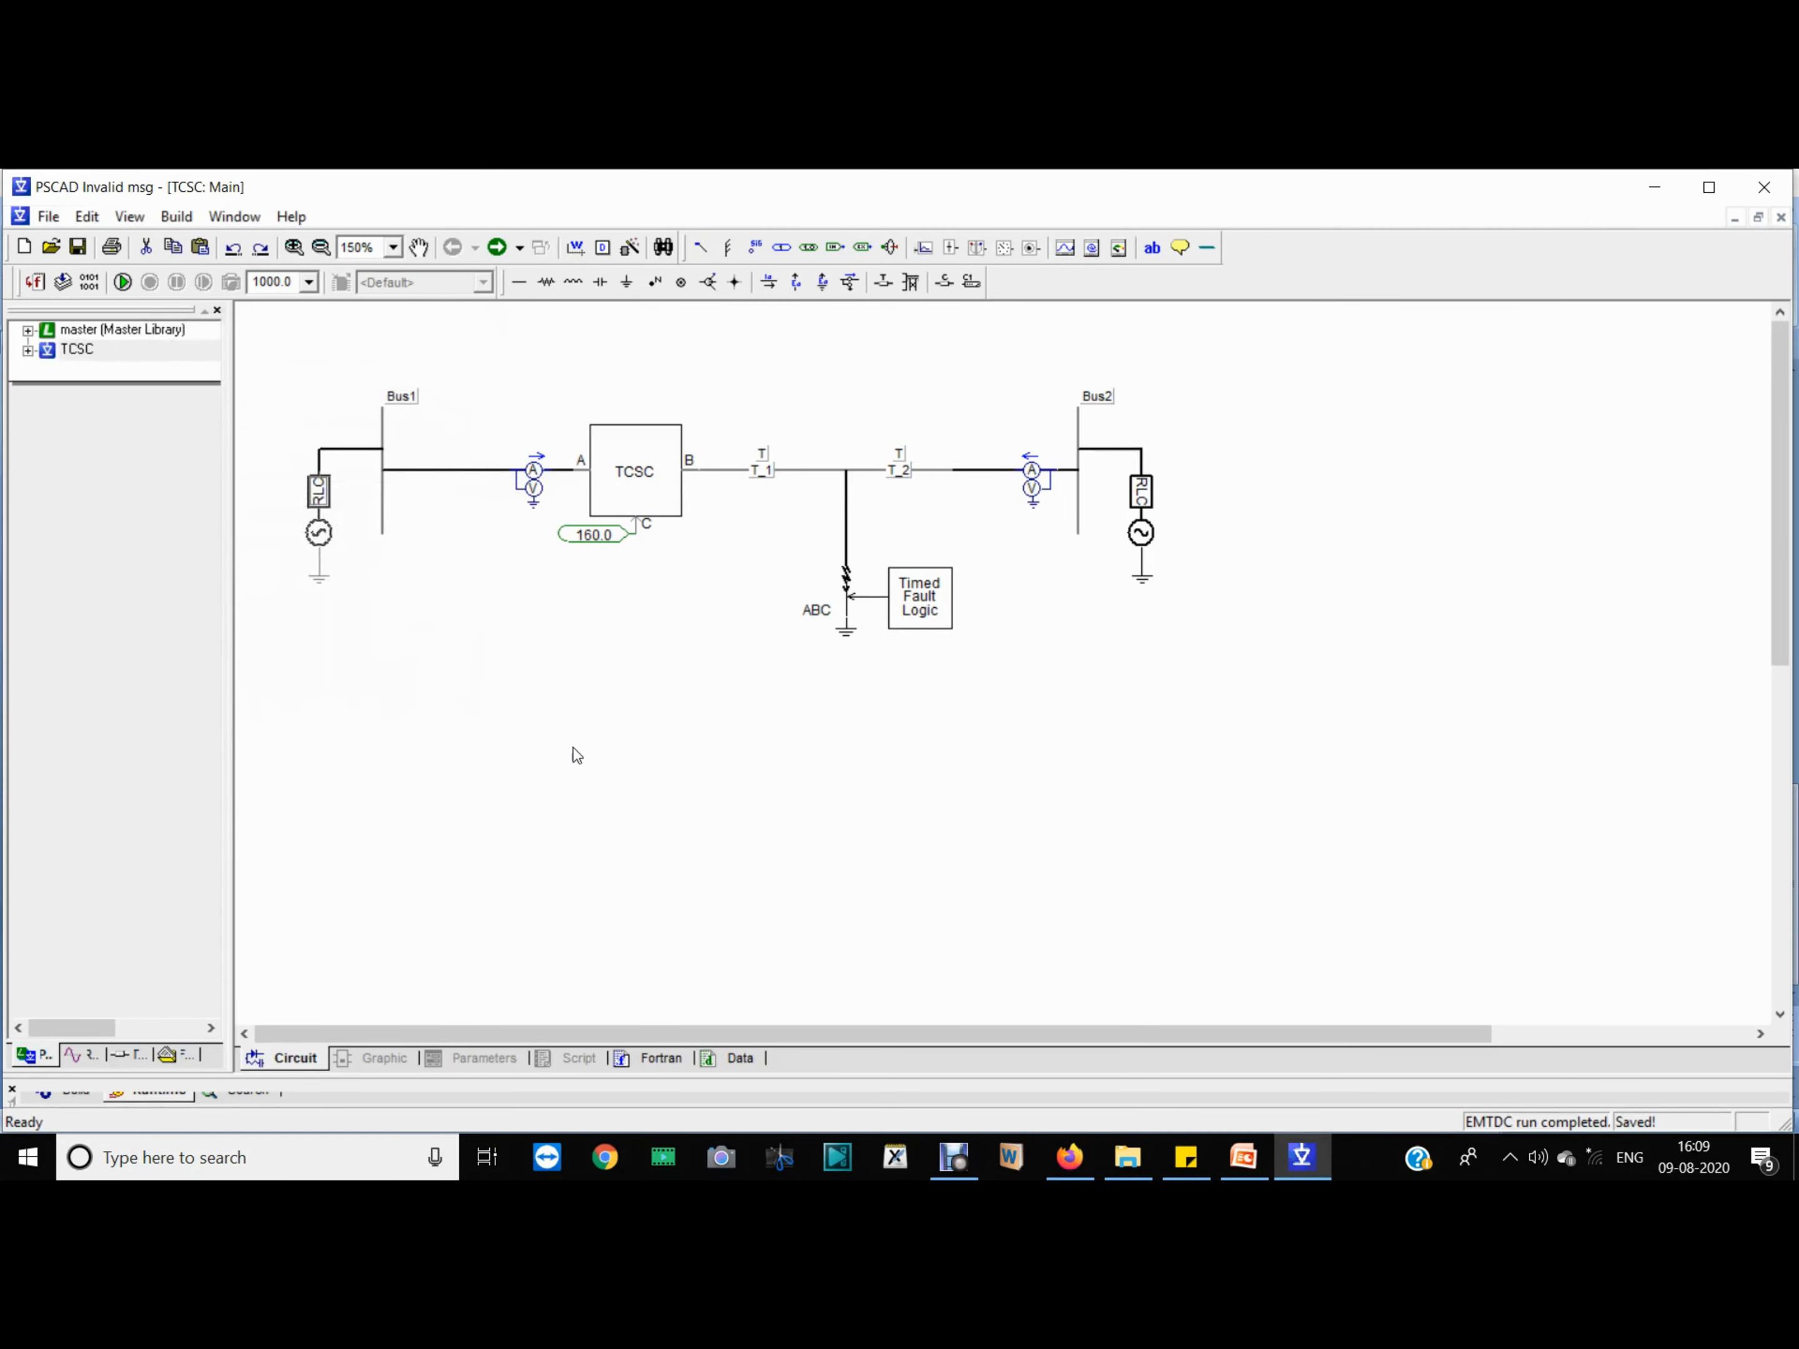
Step: Review the voltage magnitude and phase shift in the signal parameters of the three-phase source at Bus2
double_click(1134, 539)
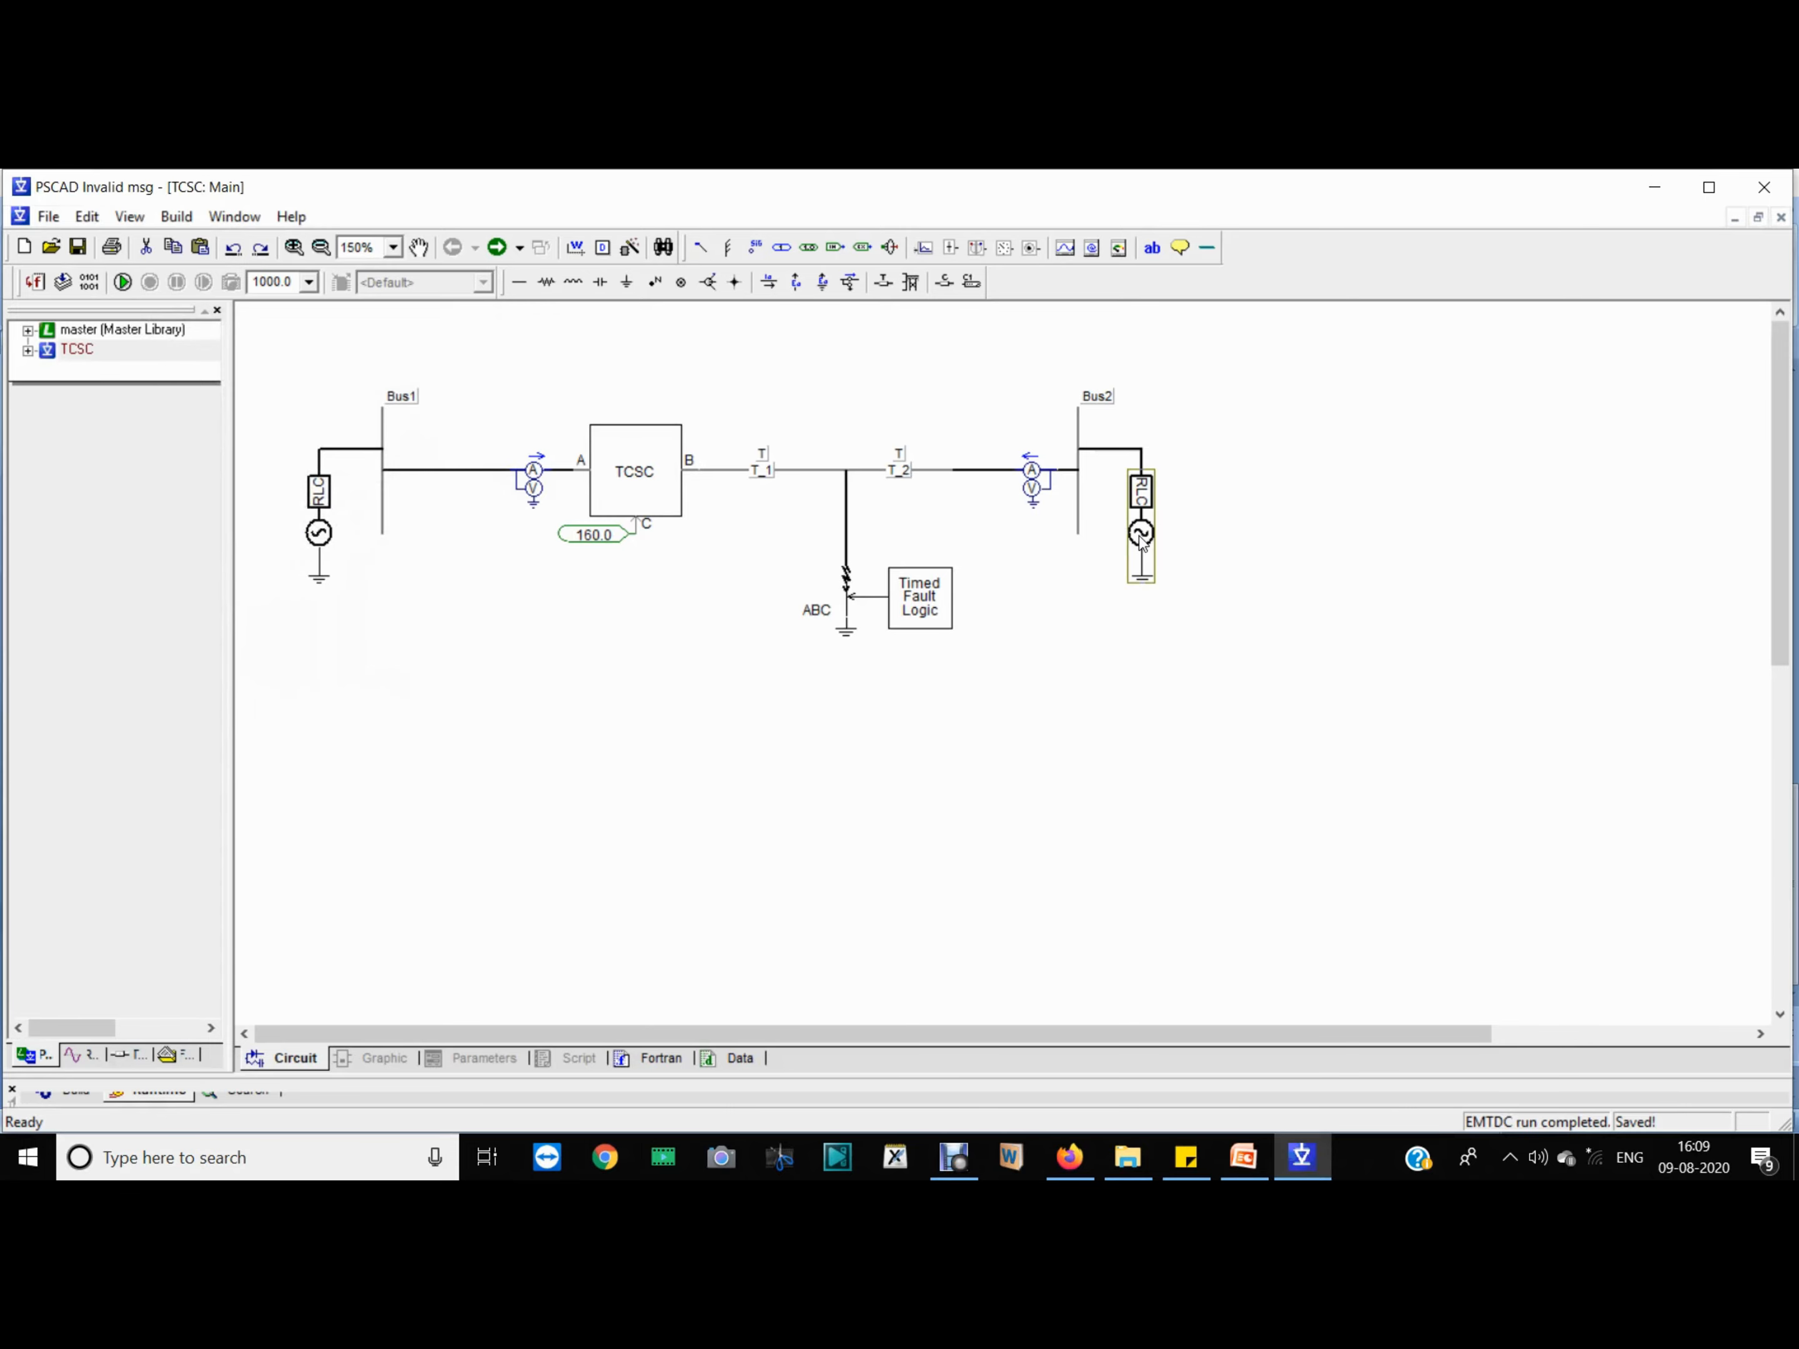
key(Down)
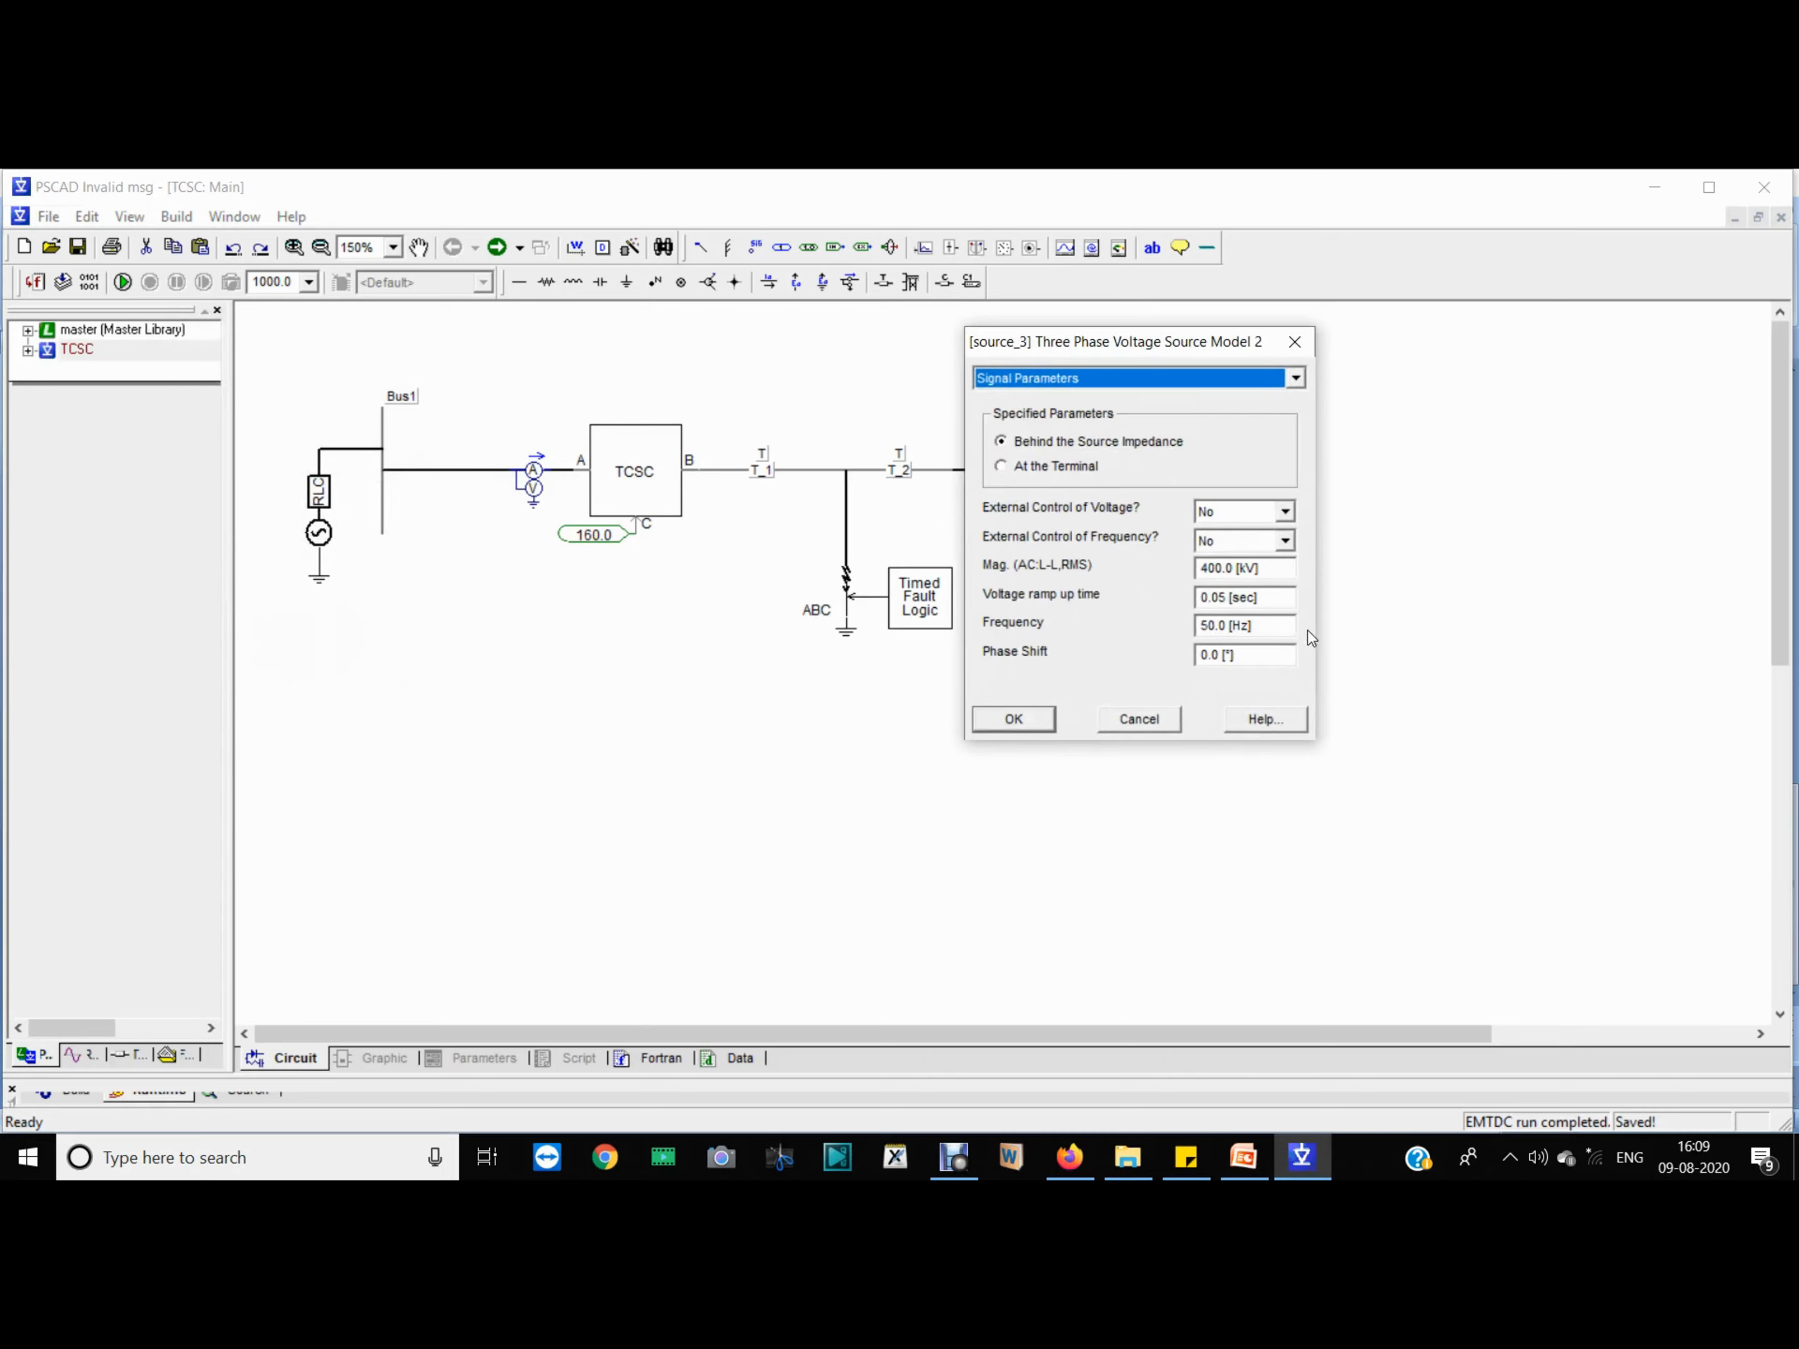
click(1222, 566)
double_click(1222, 566)
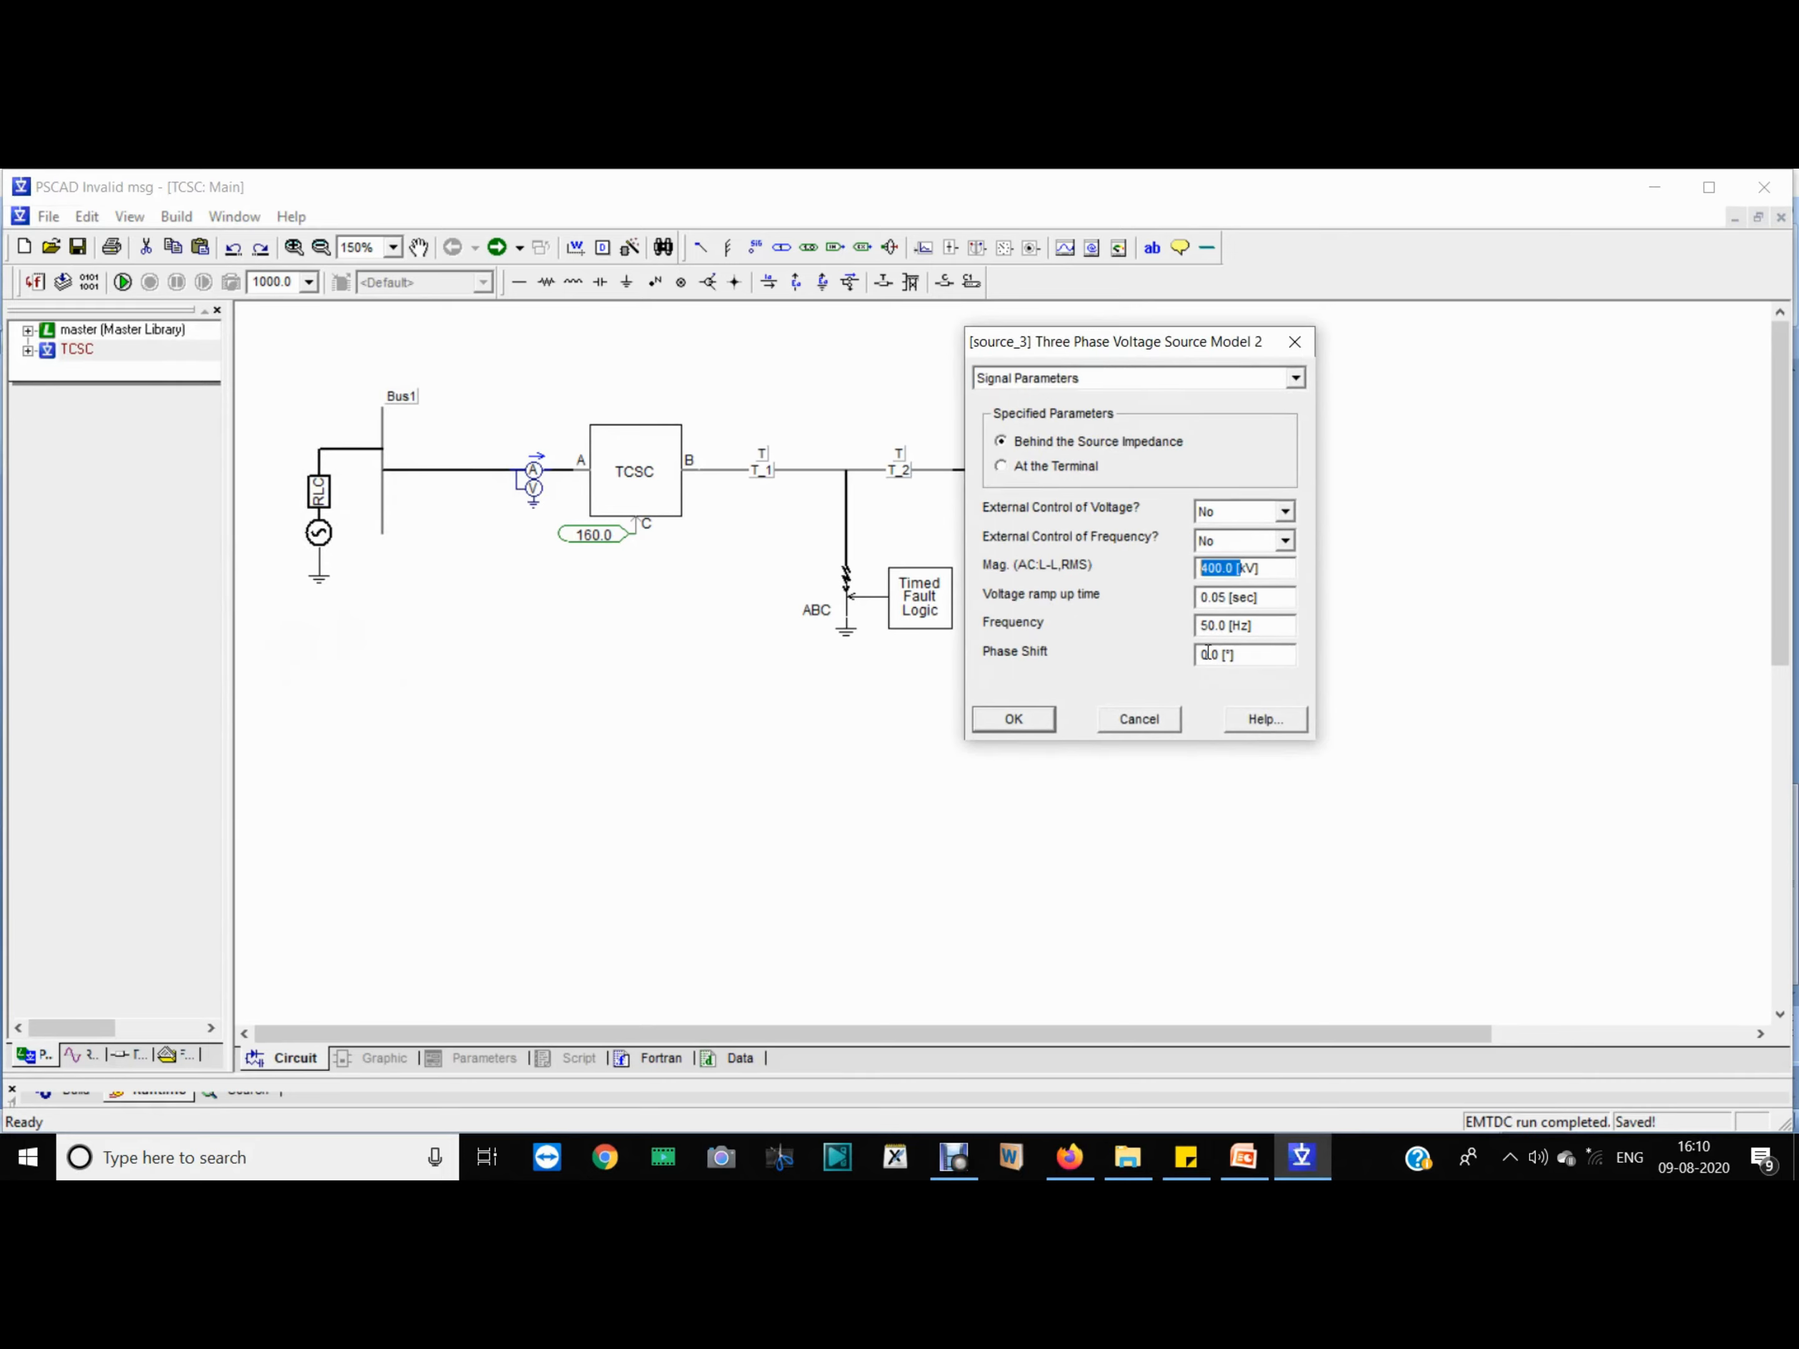
double_click(1212, 654)
click(1001, 722)
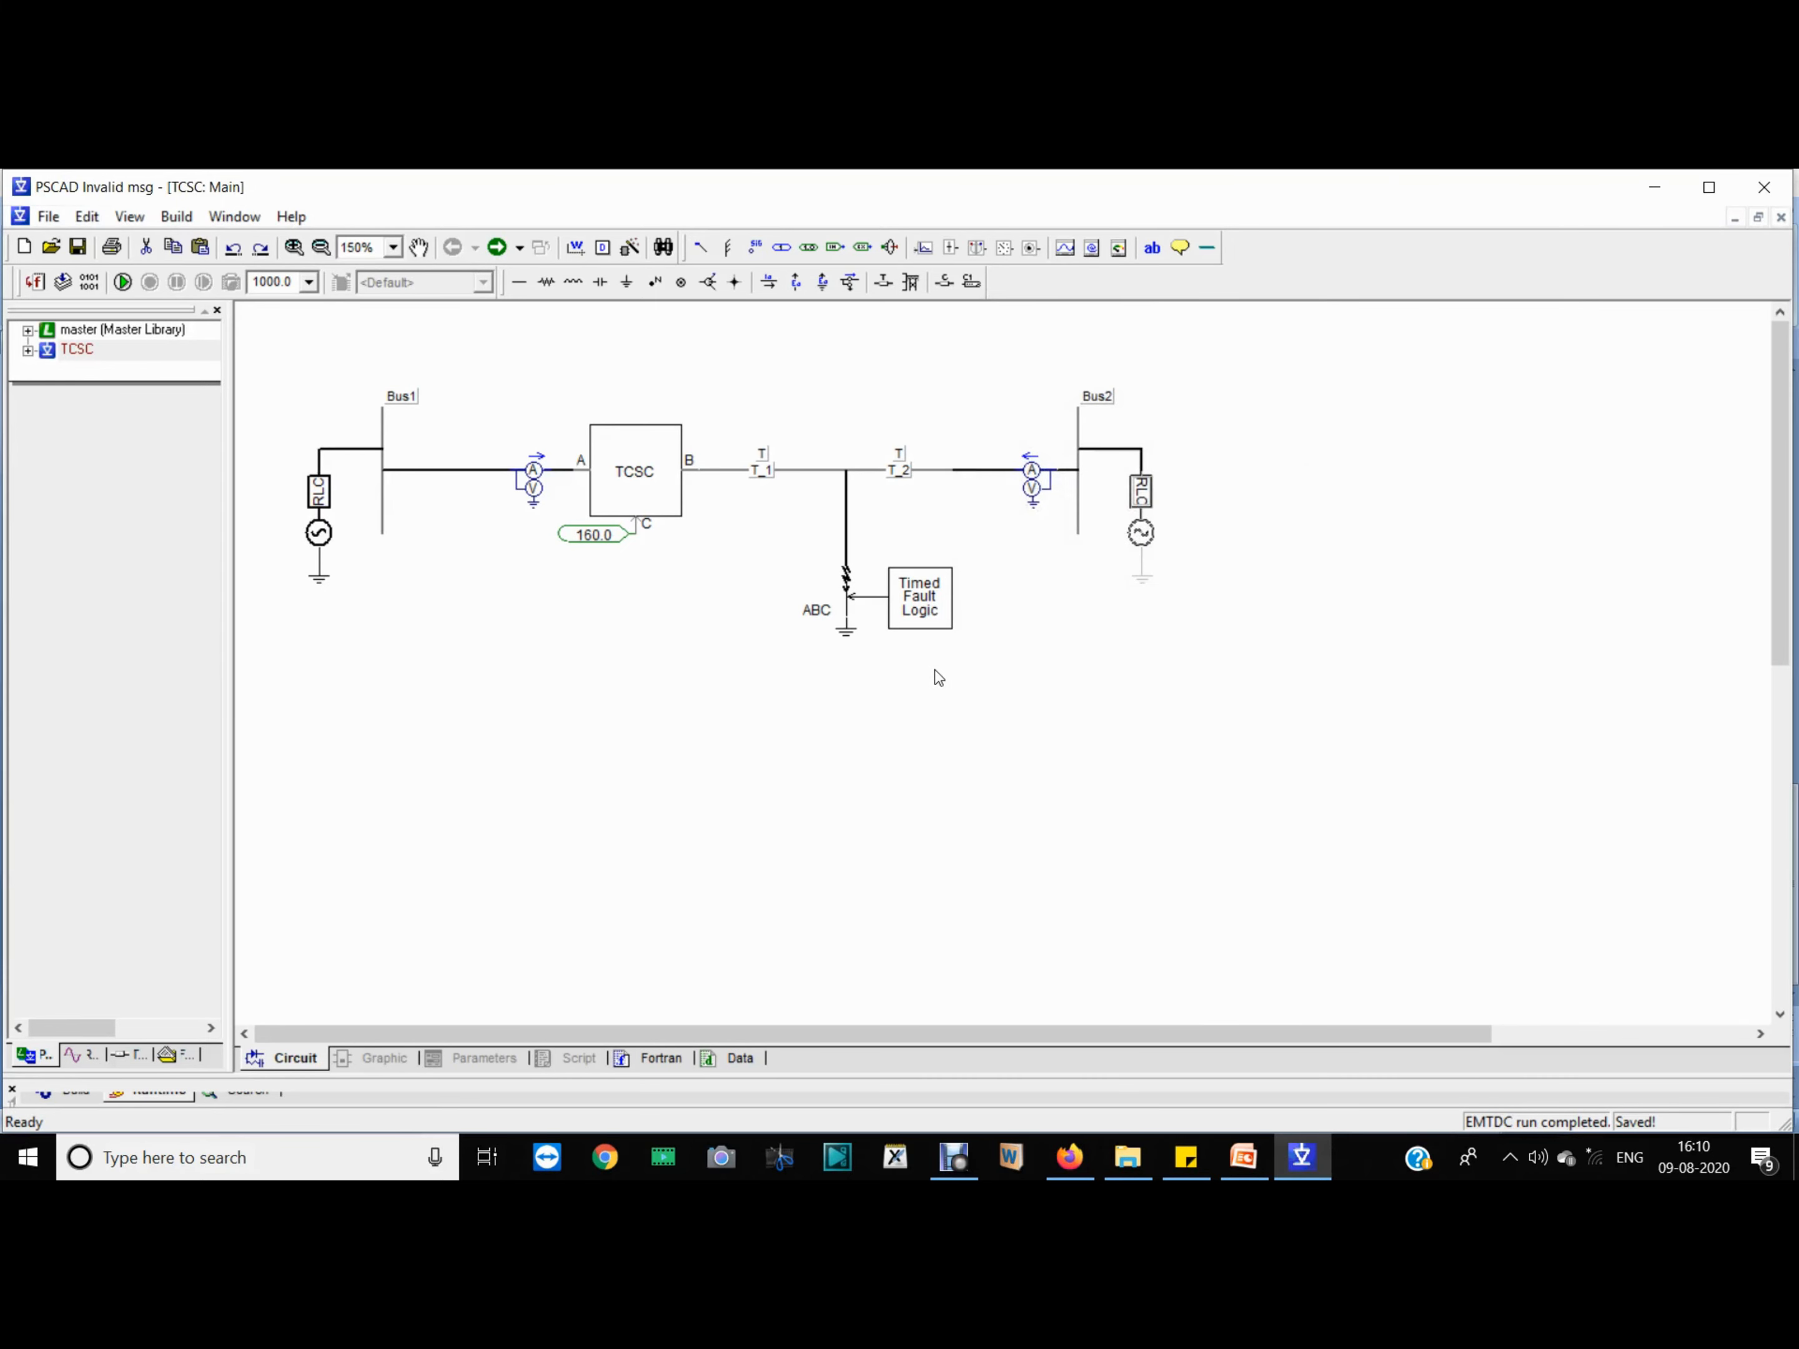
Step: Inspect the configuration of transmission line T_1 and its segment cross-section data, and return to the main circuit
double_click(771, 468)
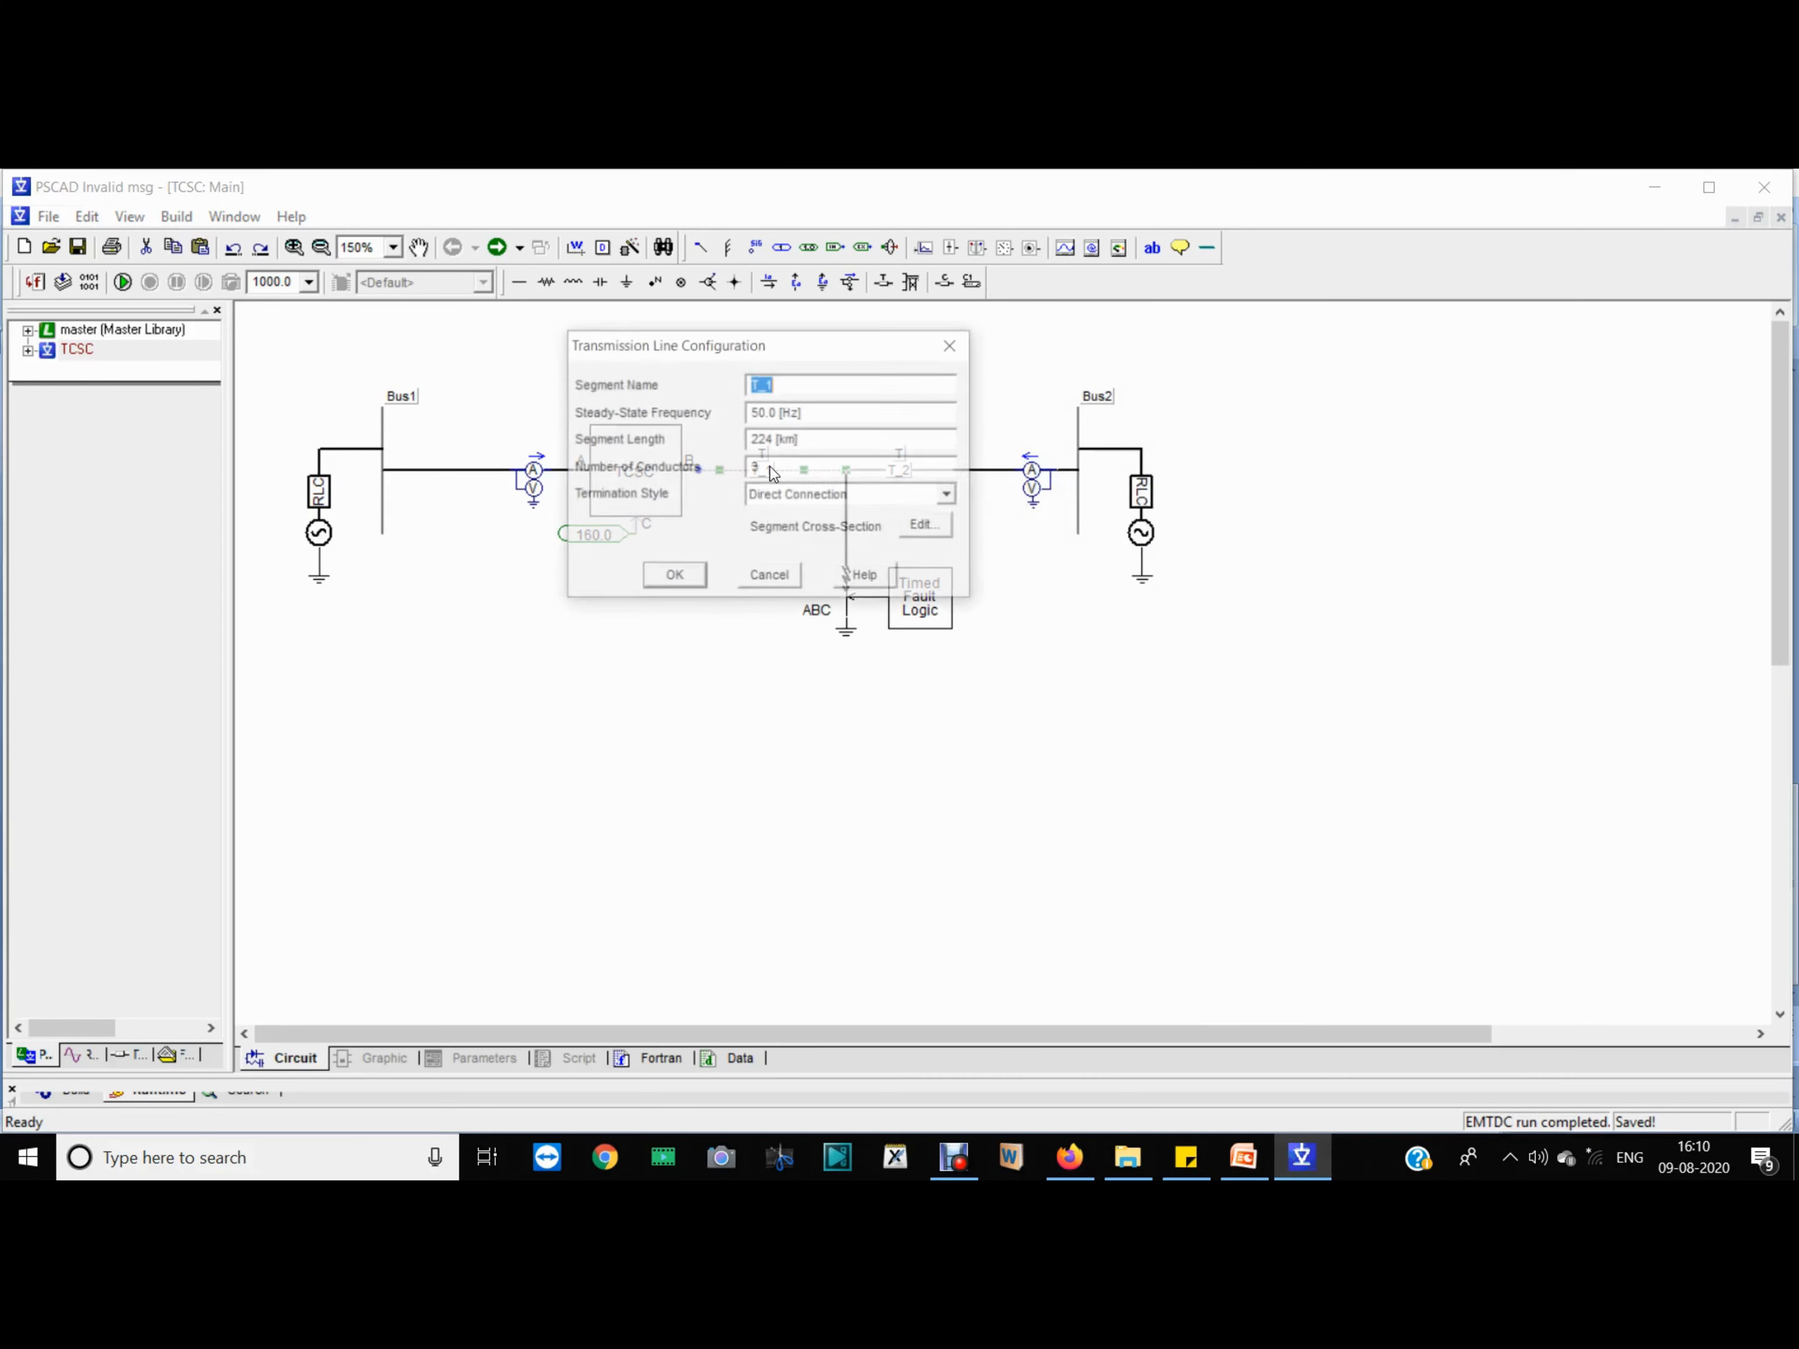
click(674, 577)
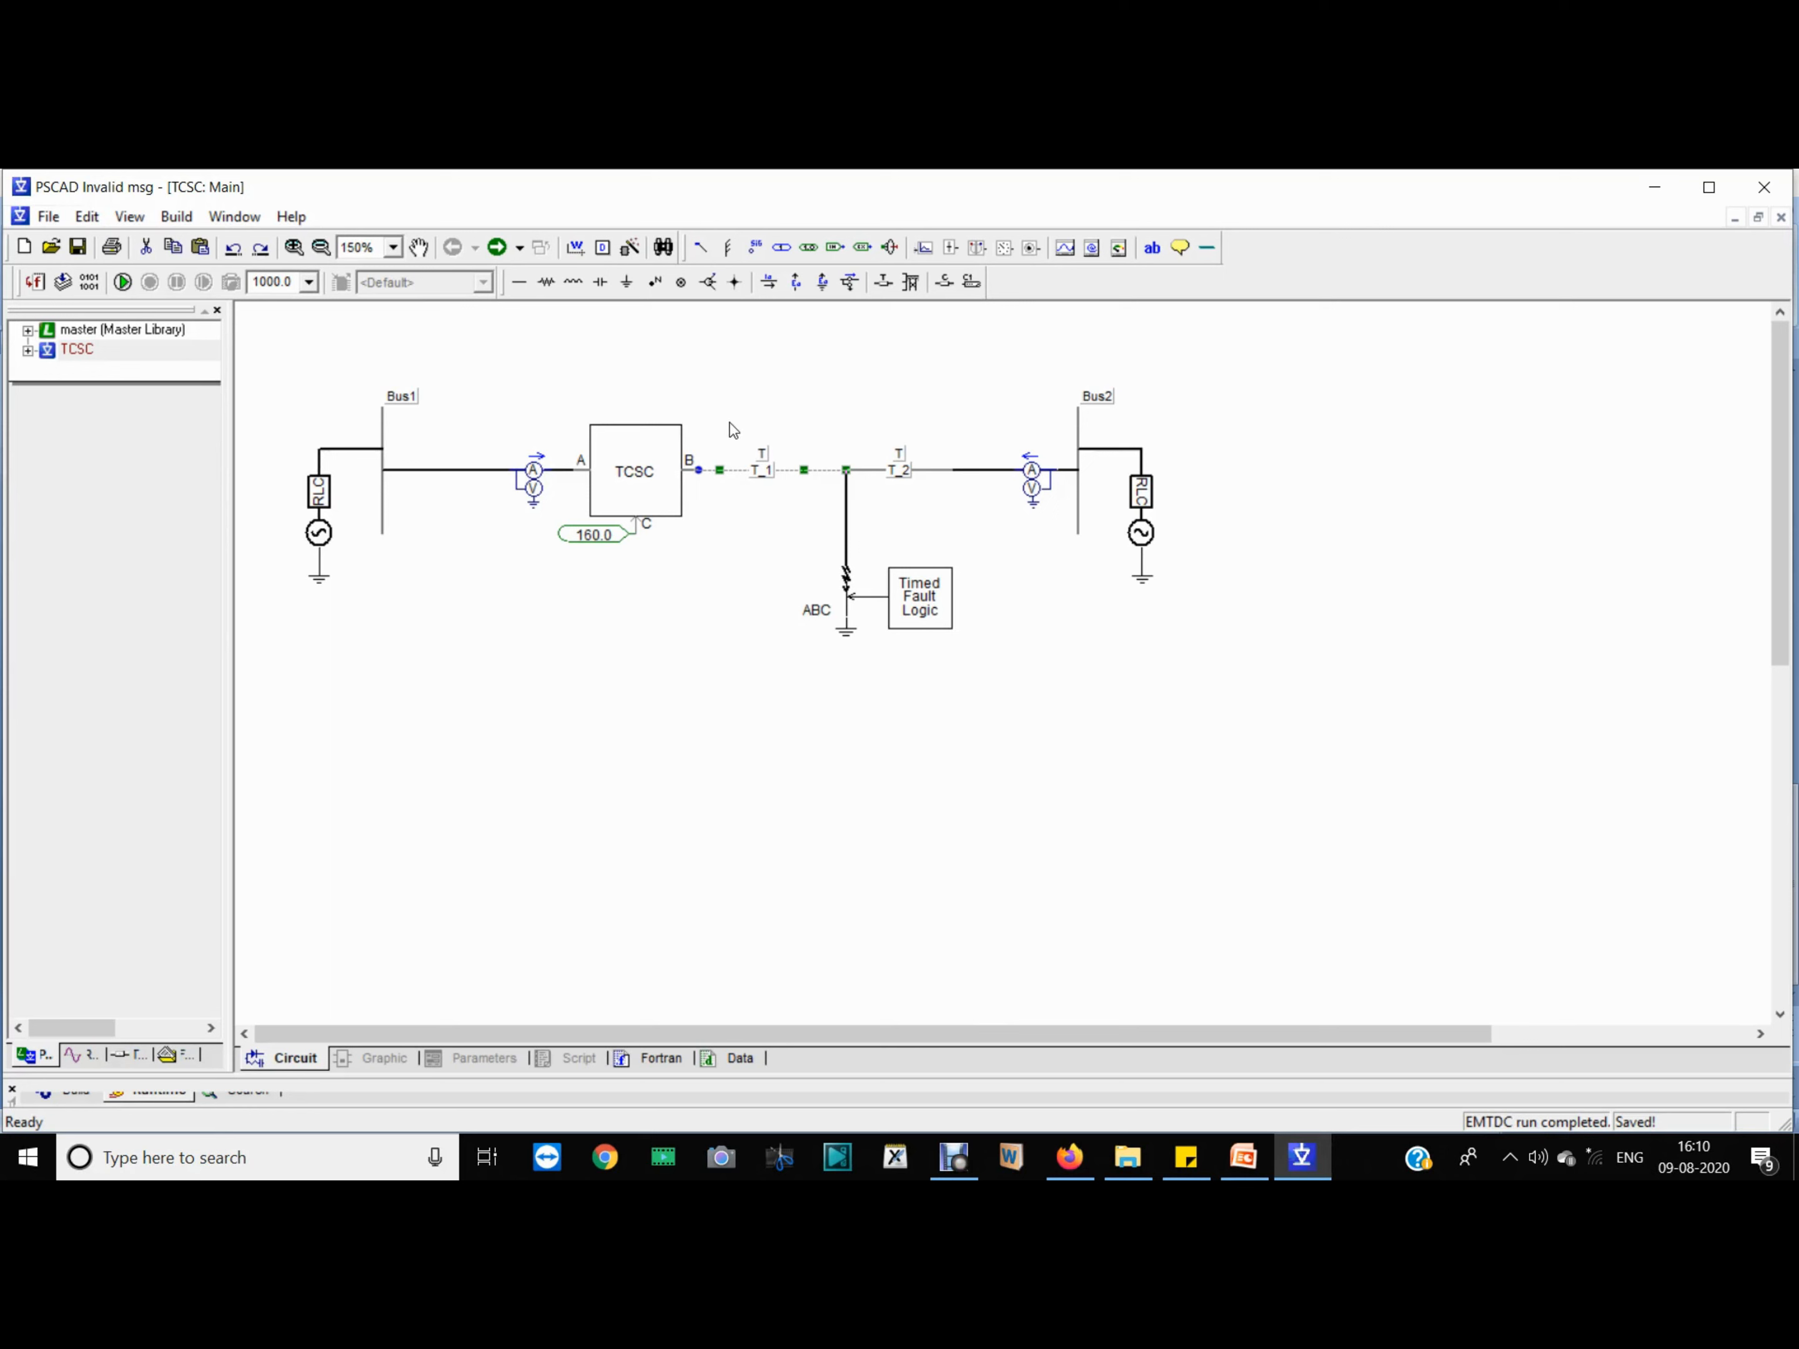
double_click(762, 473)
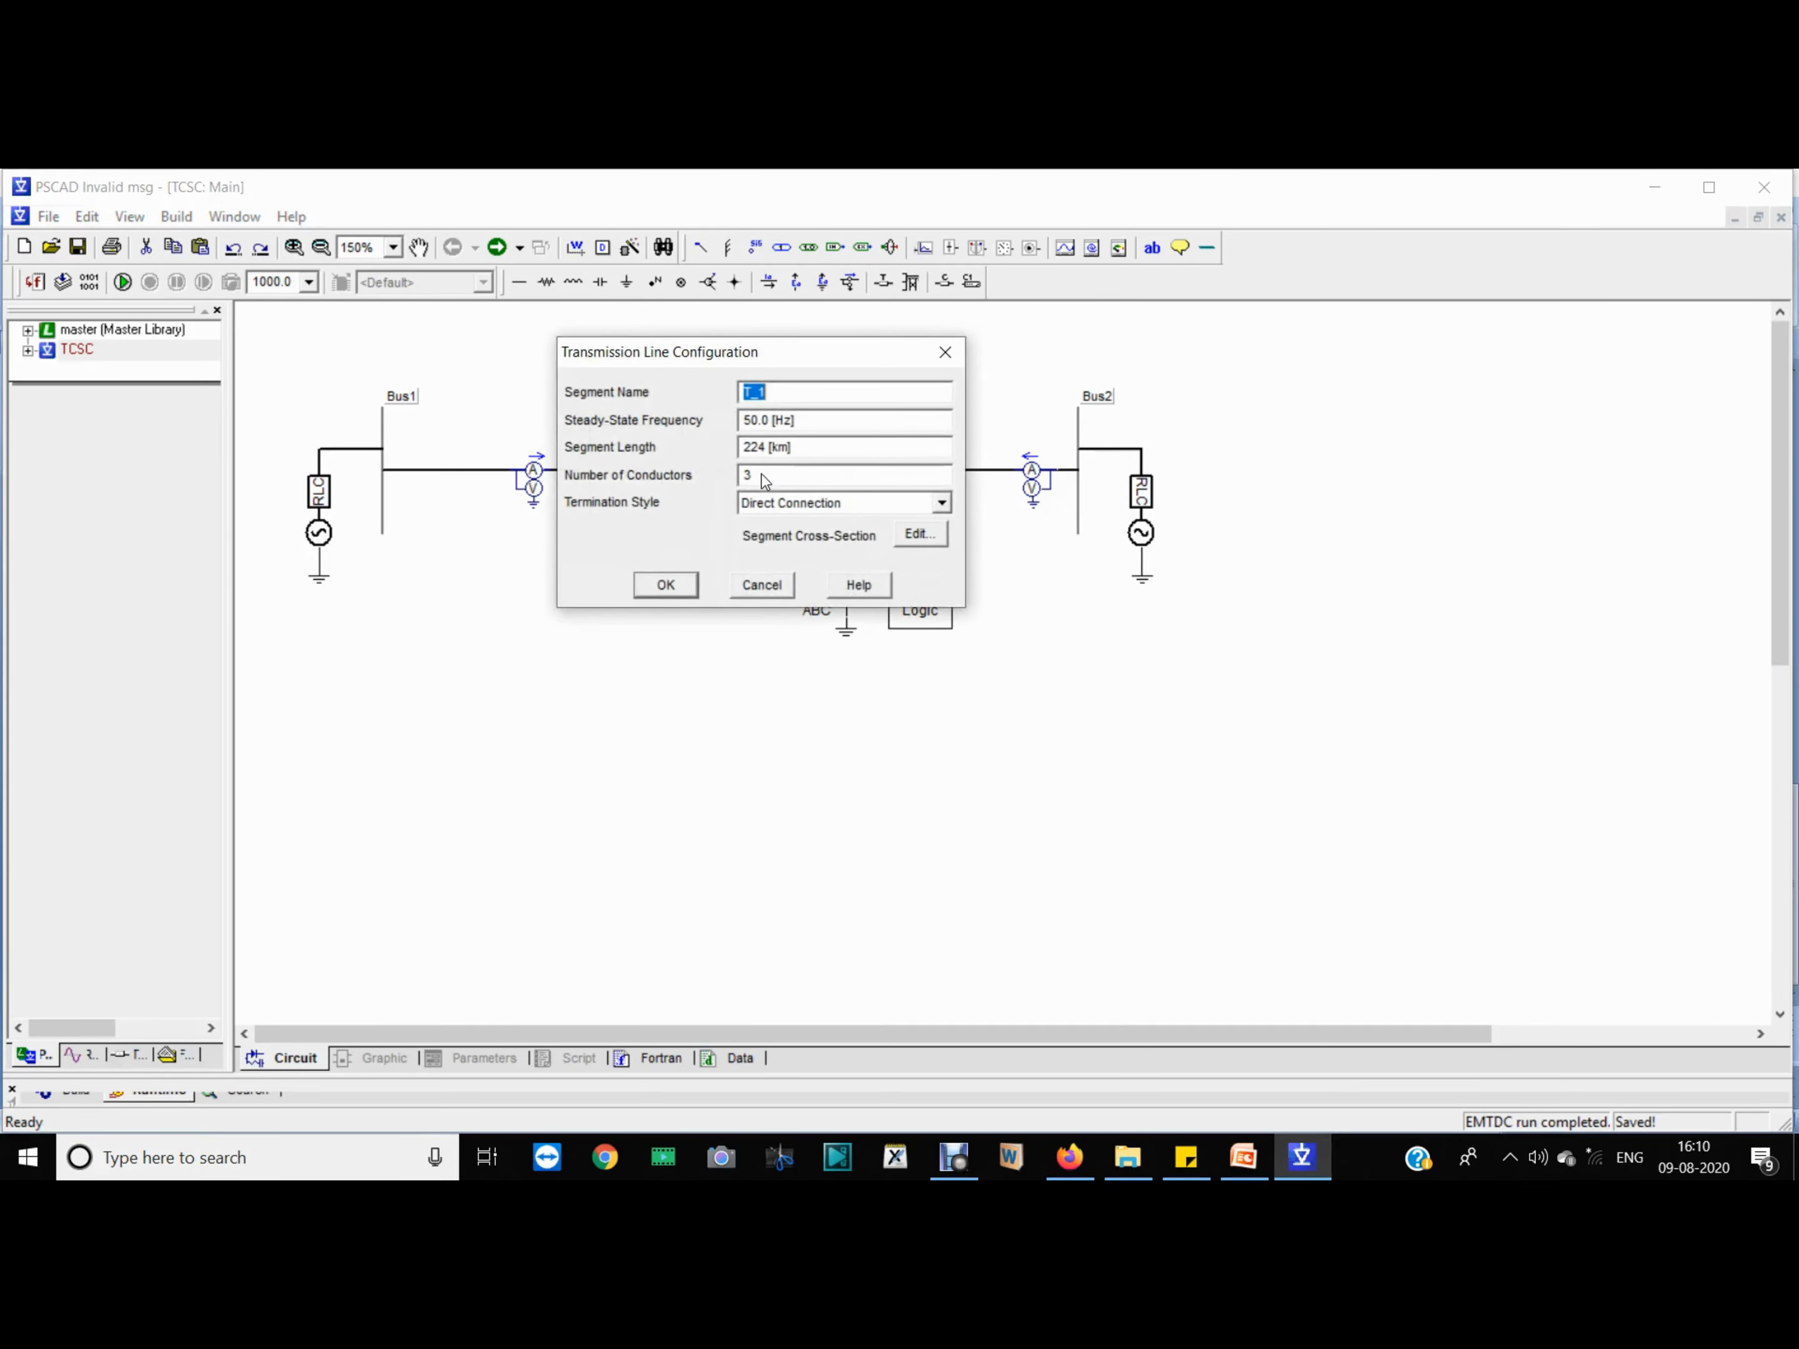
click(916, 535)
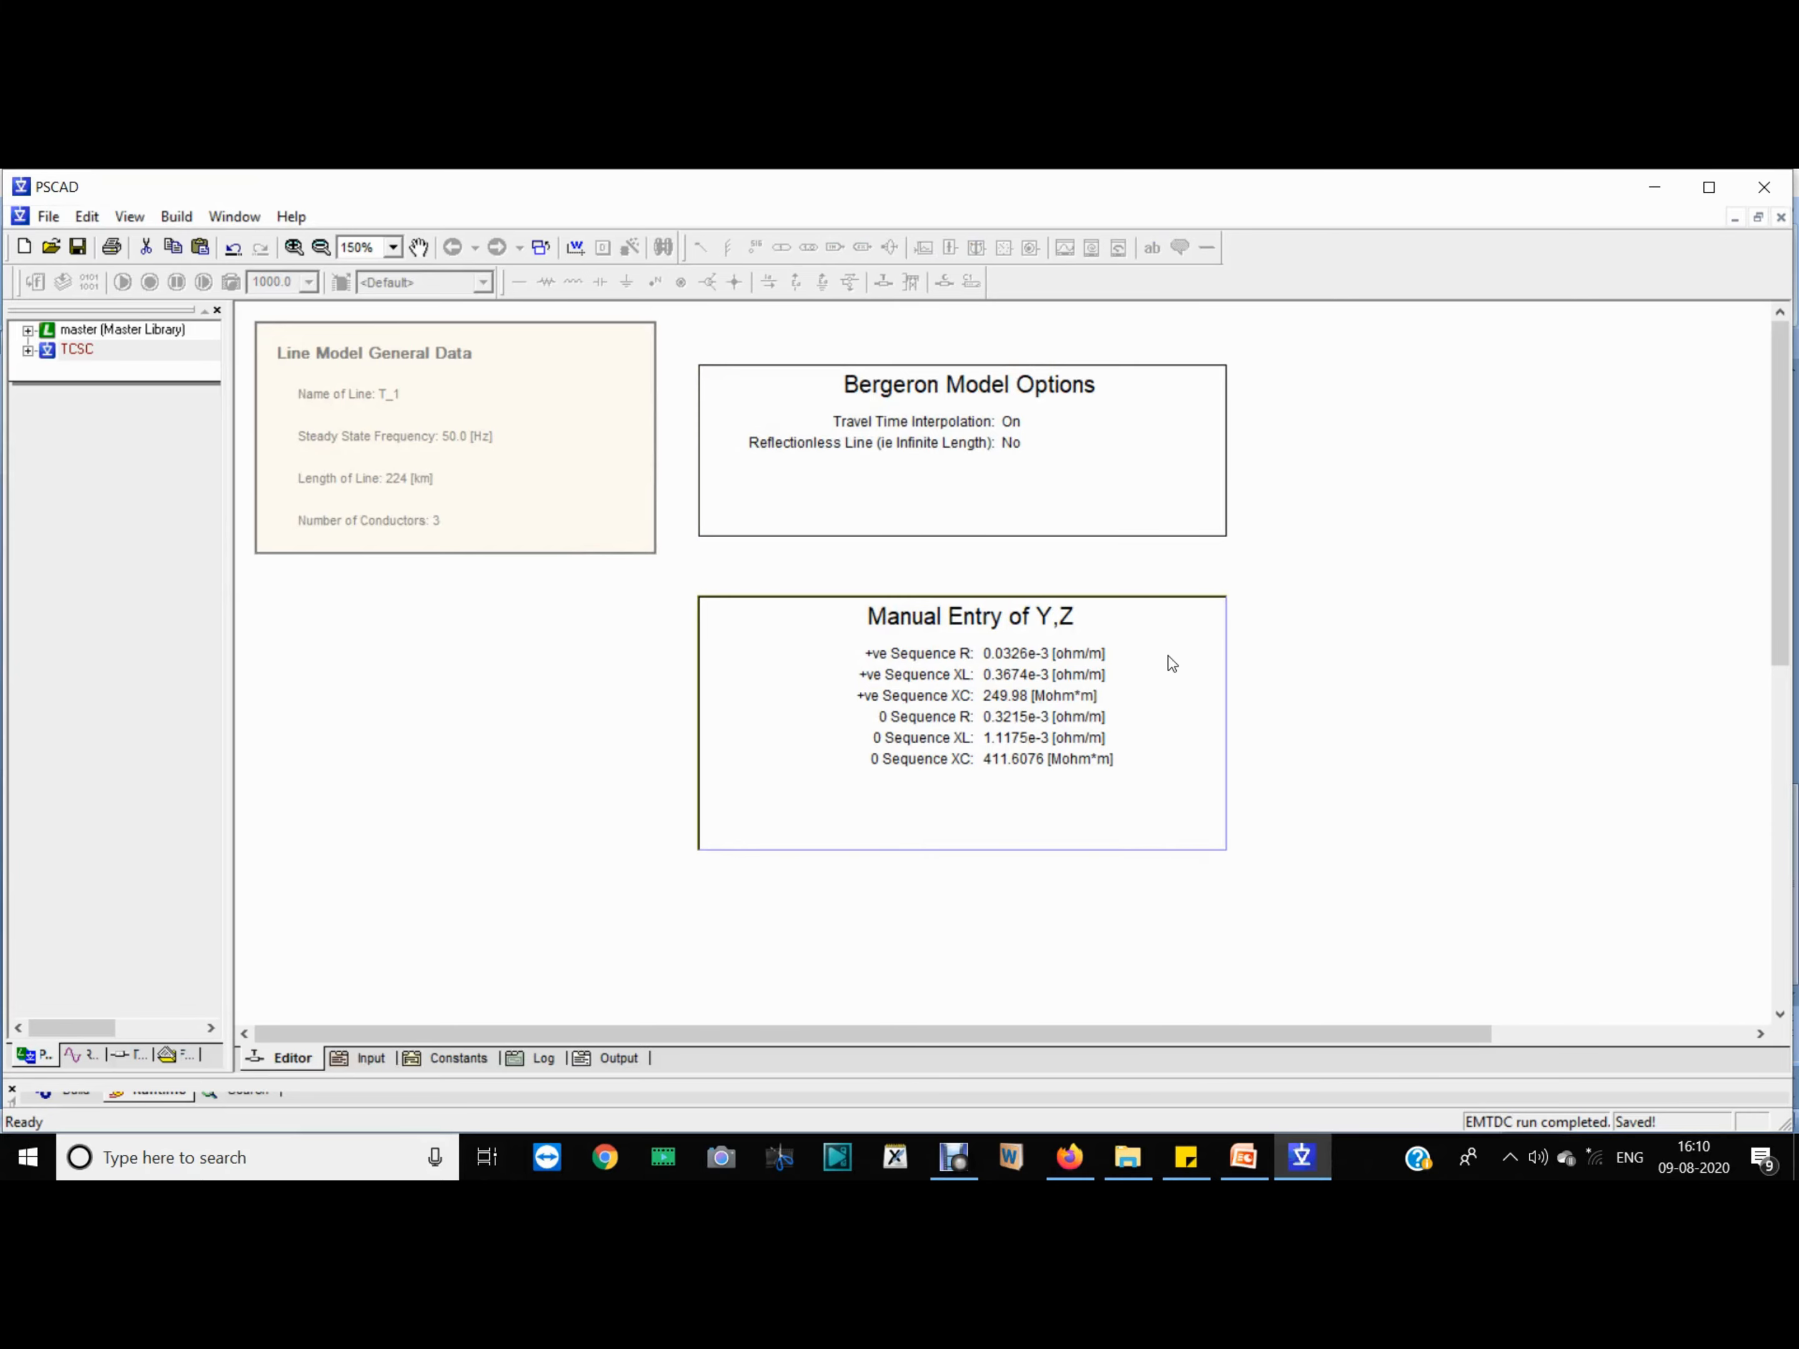
key(BackSpace)
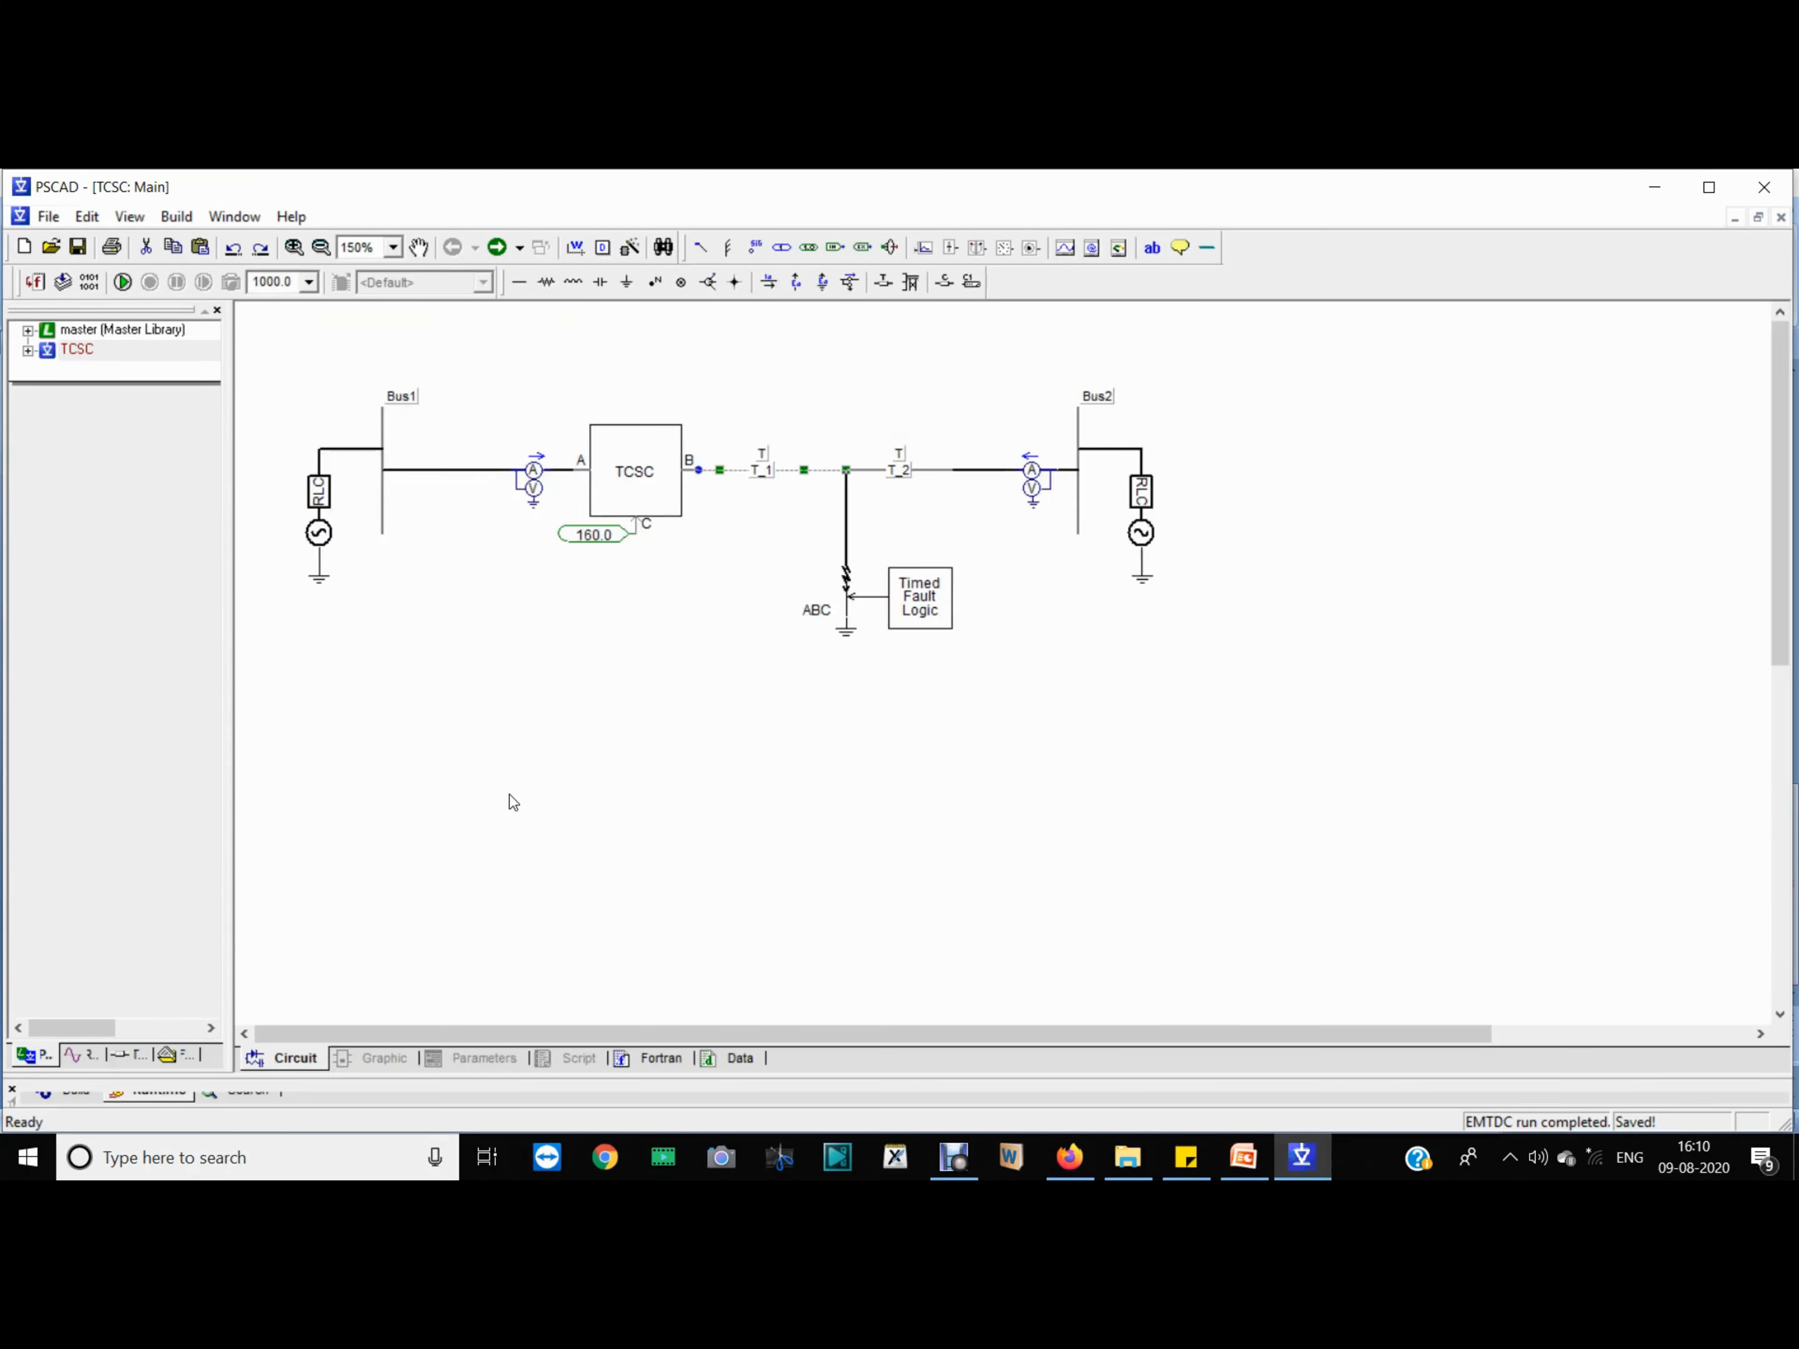
Step: Check the segment lengths of transmission lines T_1 and T_2 in their configurations
double_click(764, 467)
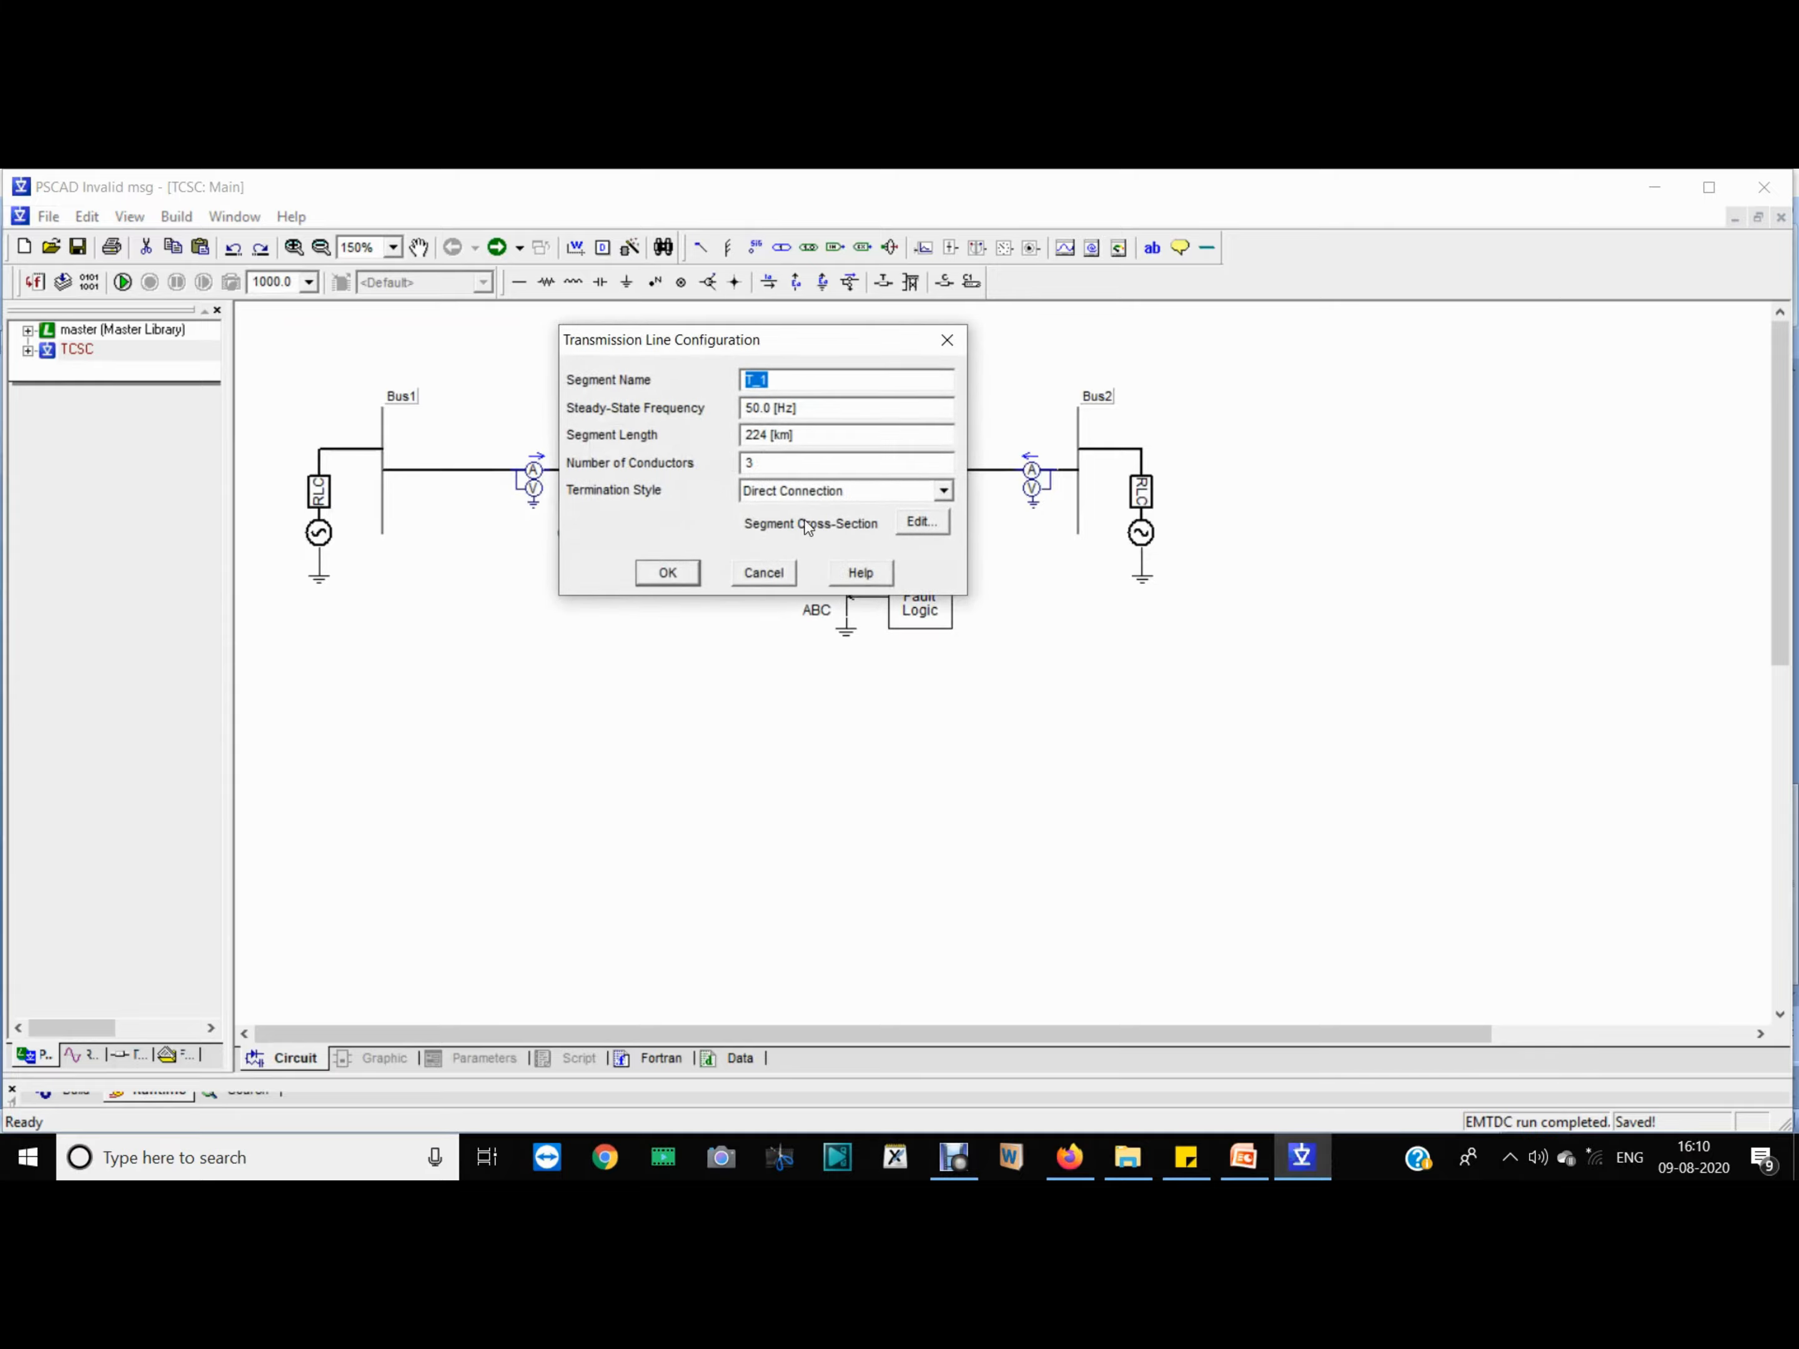
click(766, 434)
drag(766, 434, 718, 435)
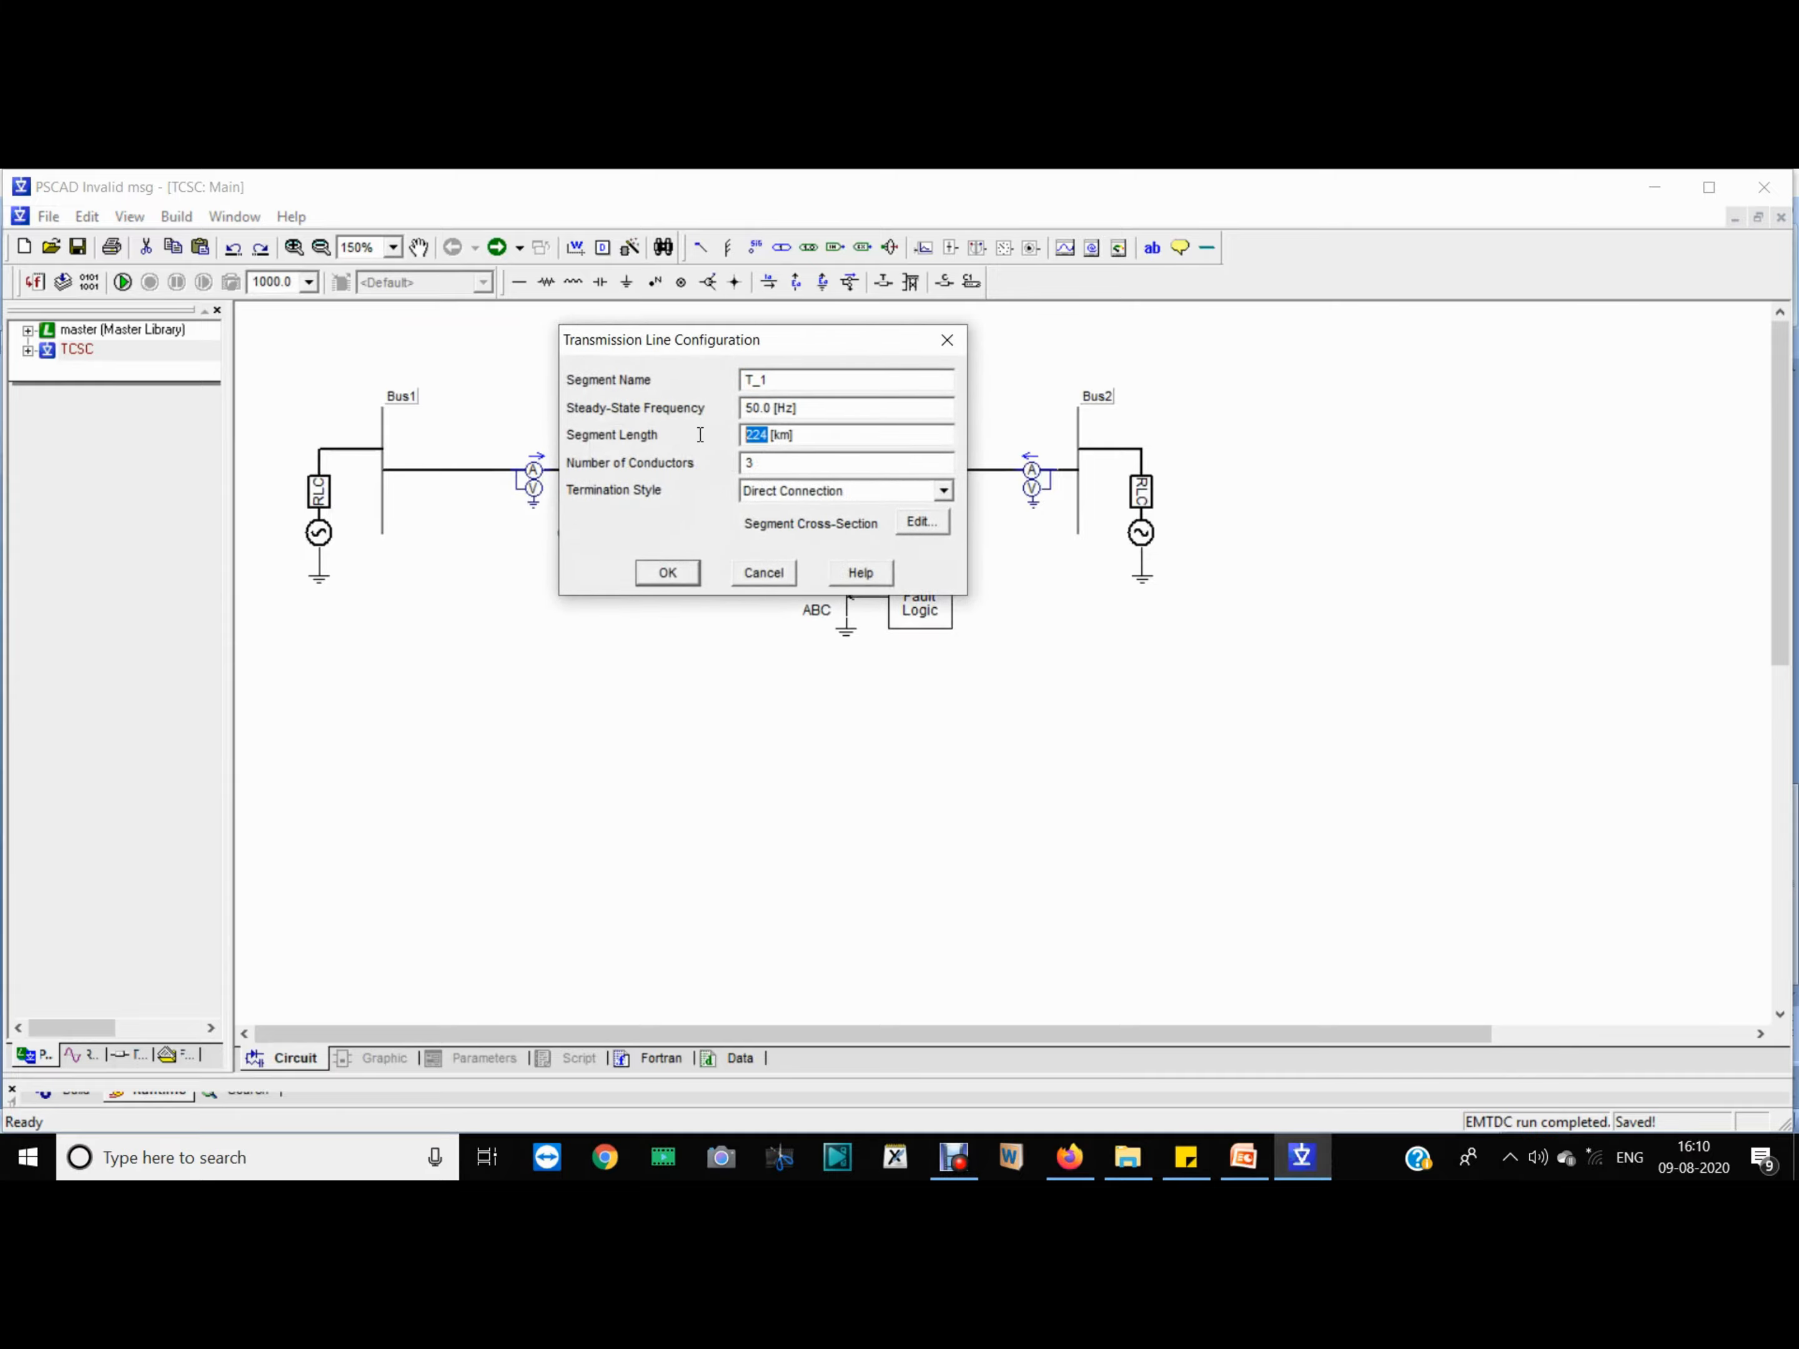
click(660, 572)
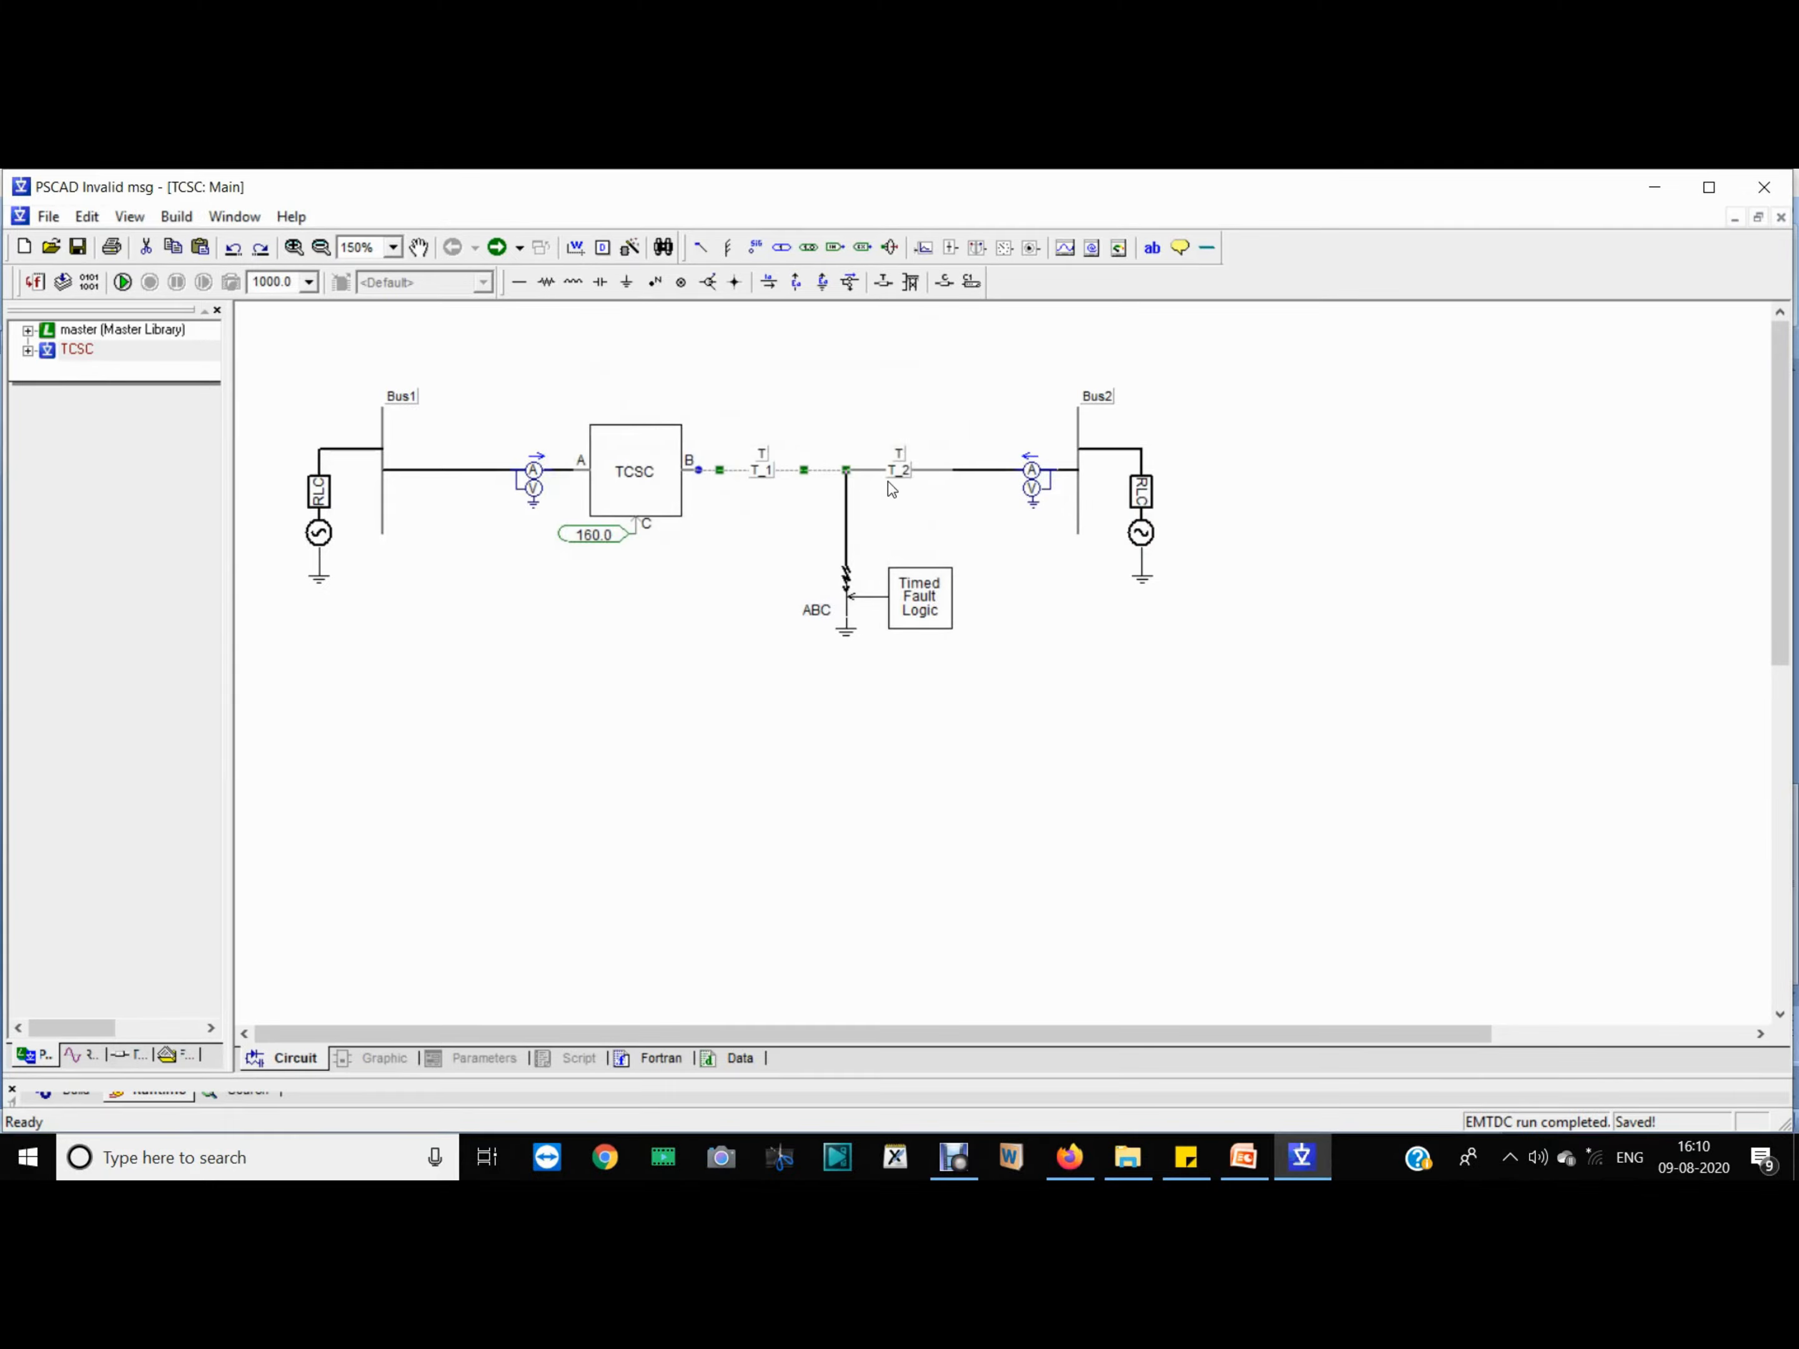
double_click(889, 482)
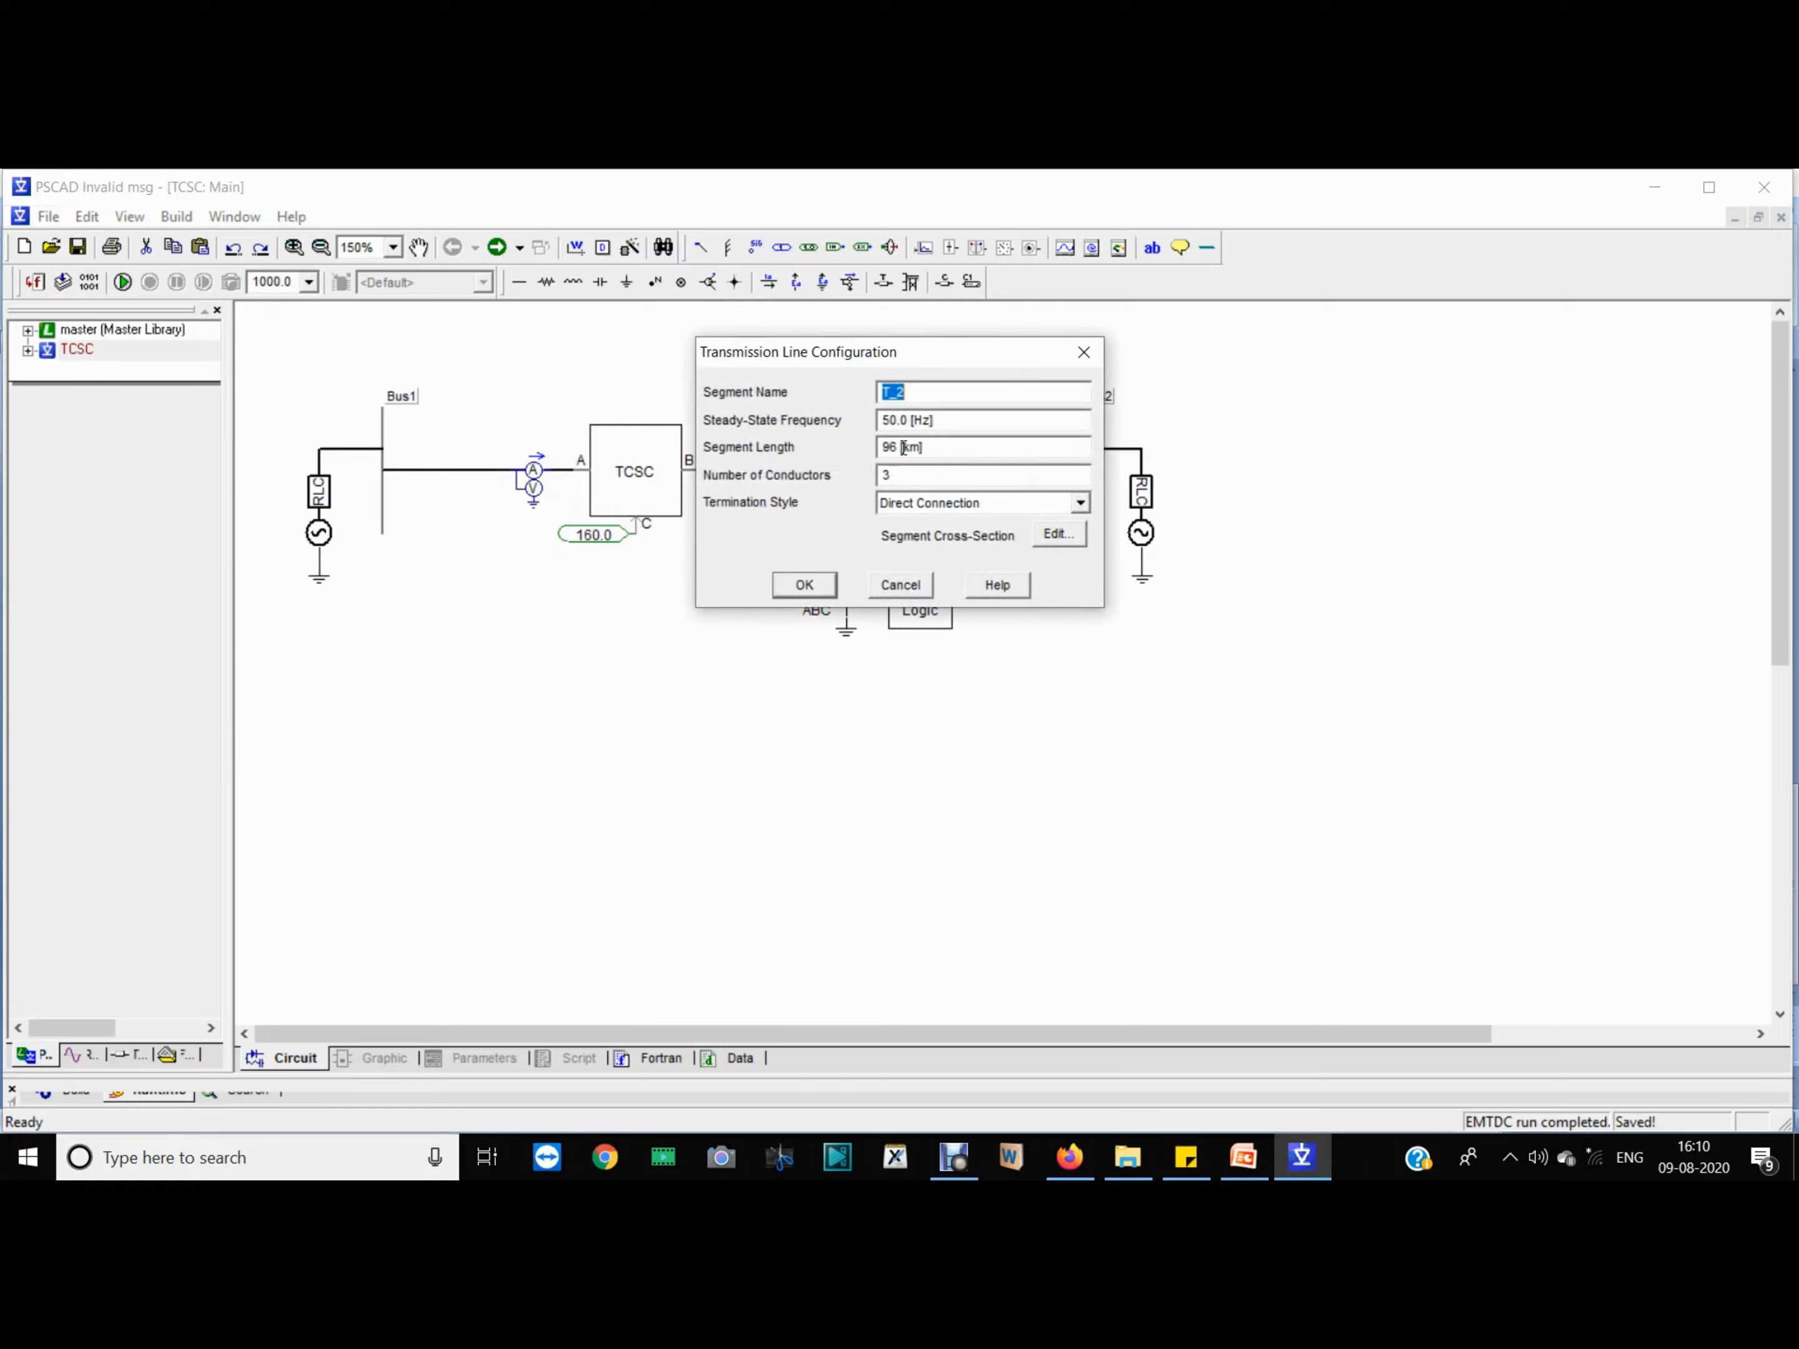
click(785, 584)
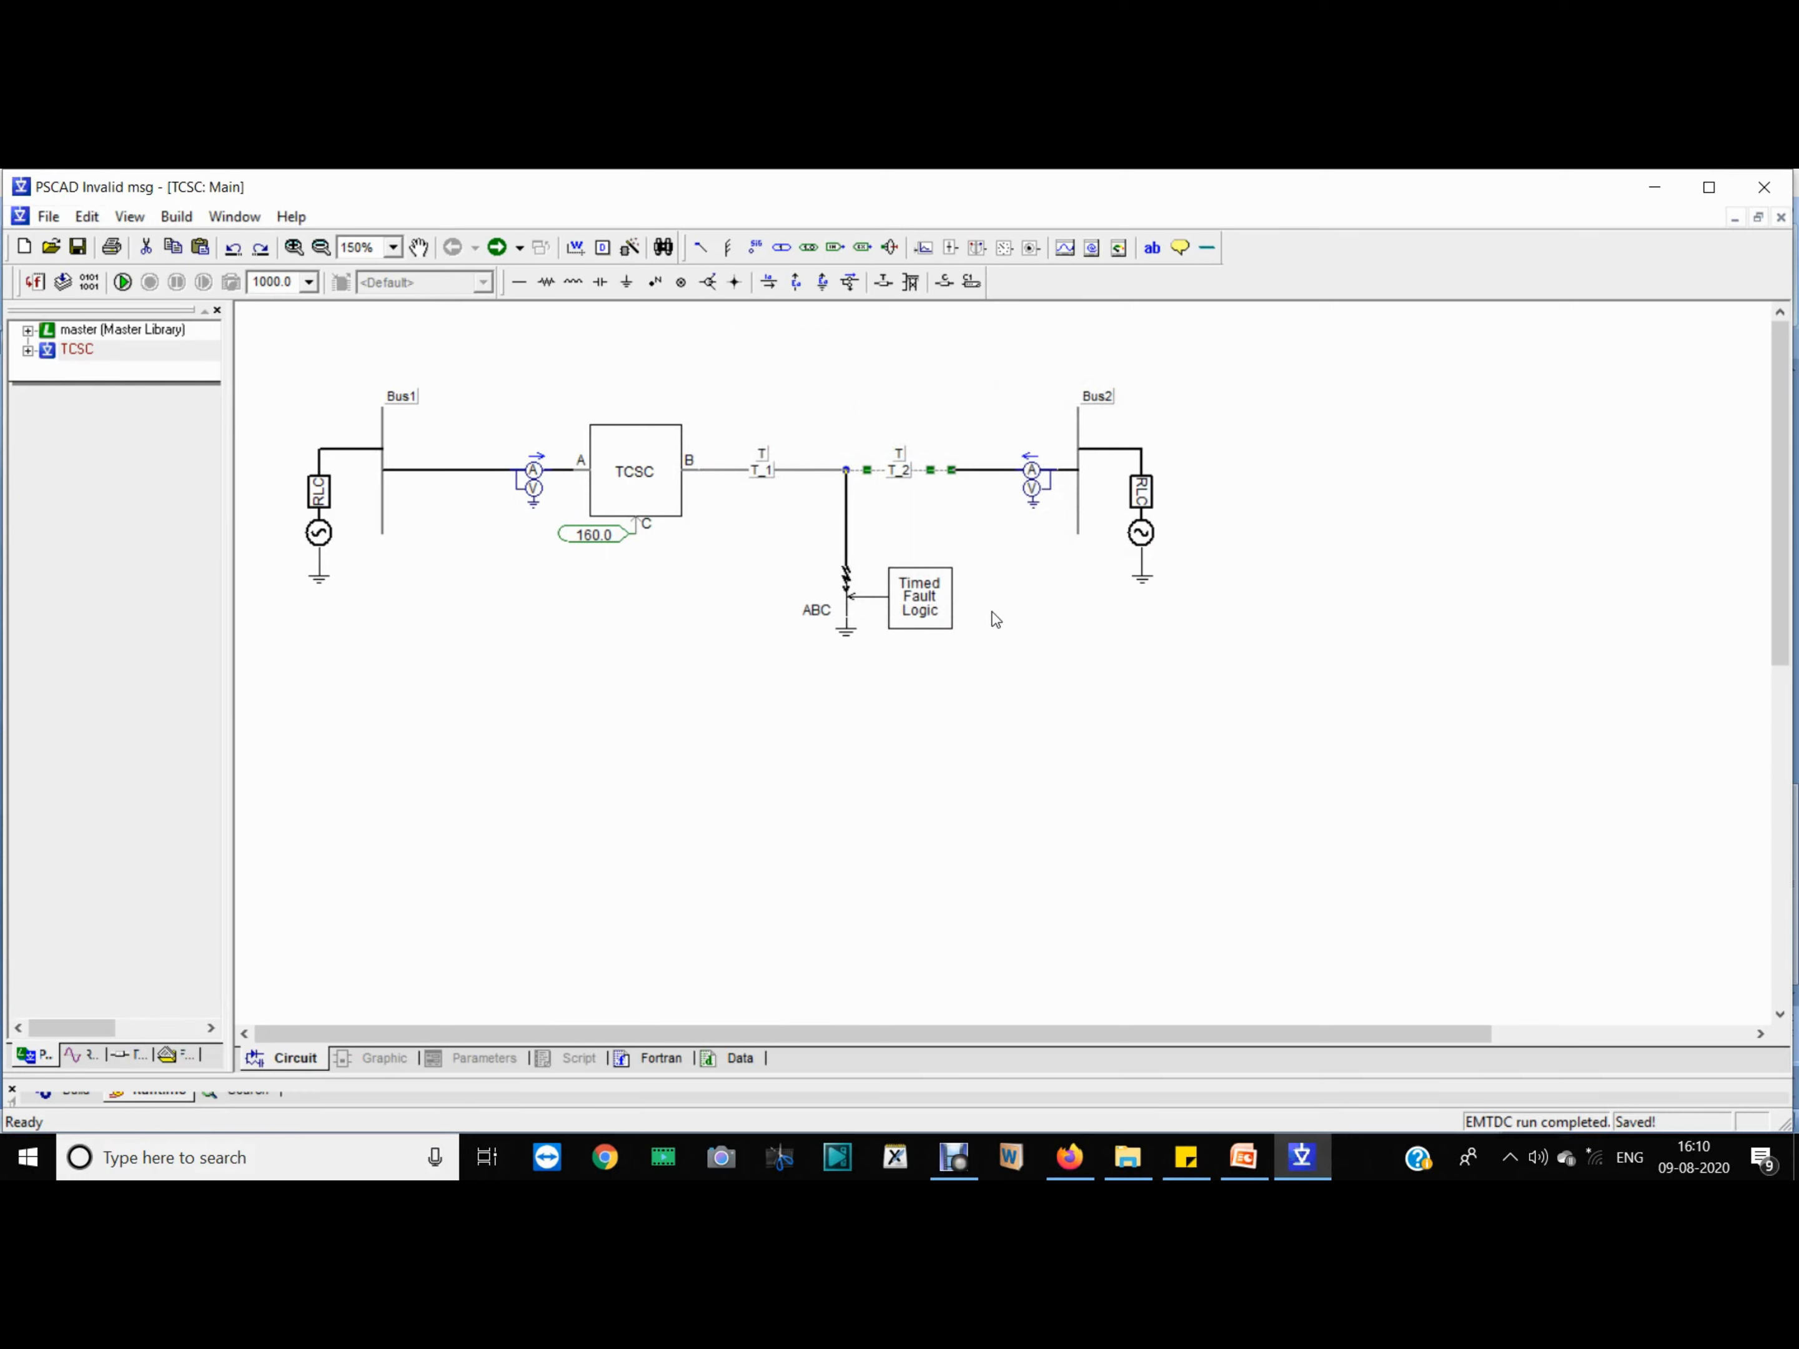
Step: Recheck the configuration of transmission line T_1 on the TCSC side of the fault point
drag(995, 605, 804, 765)
drag(739, 521, 1030, 728)
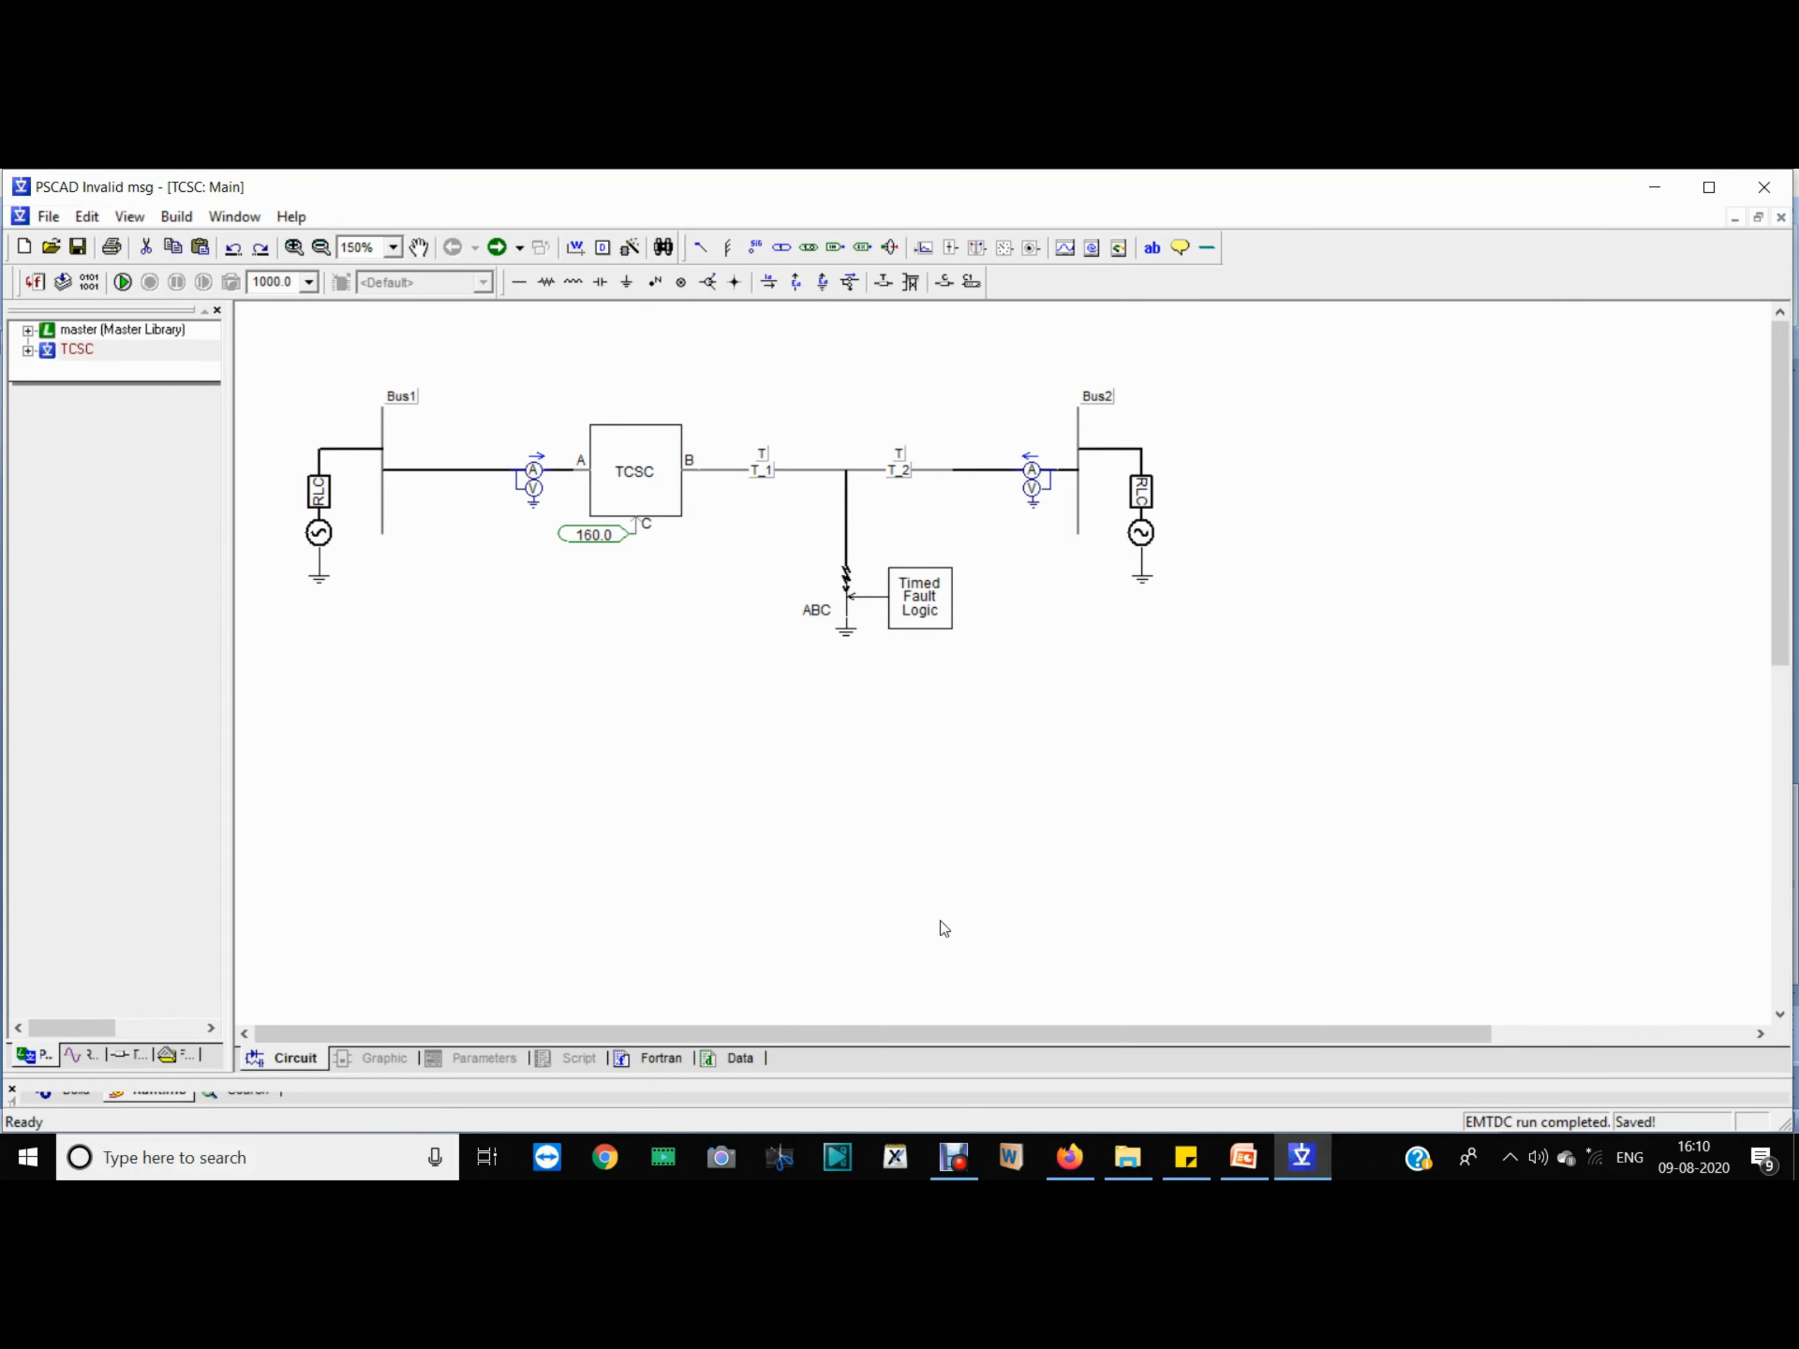
click(761, 469)
click(921, 491)
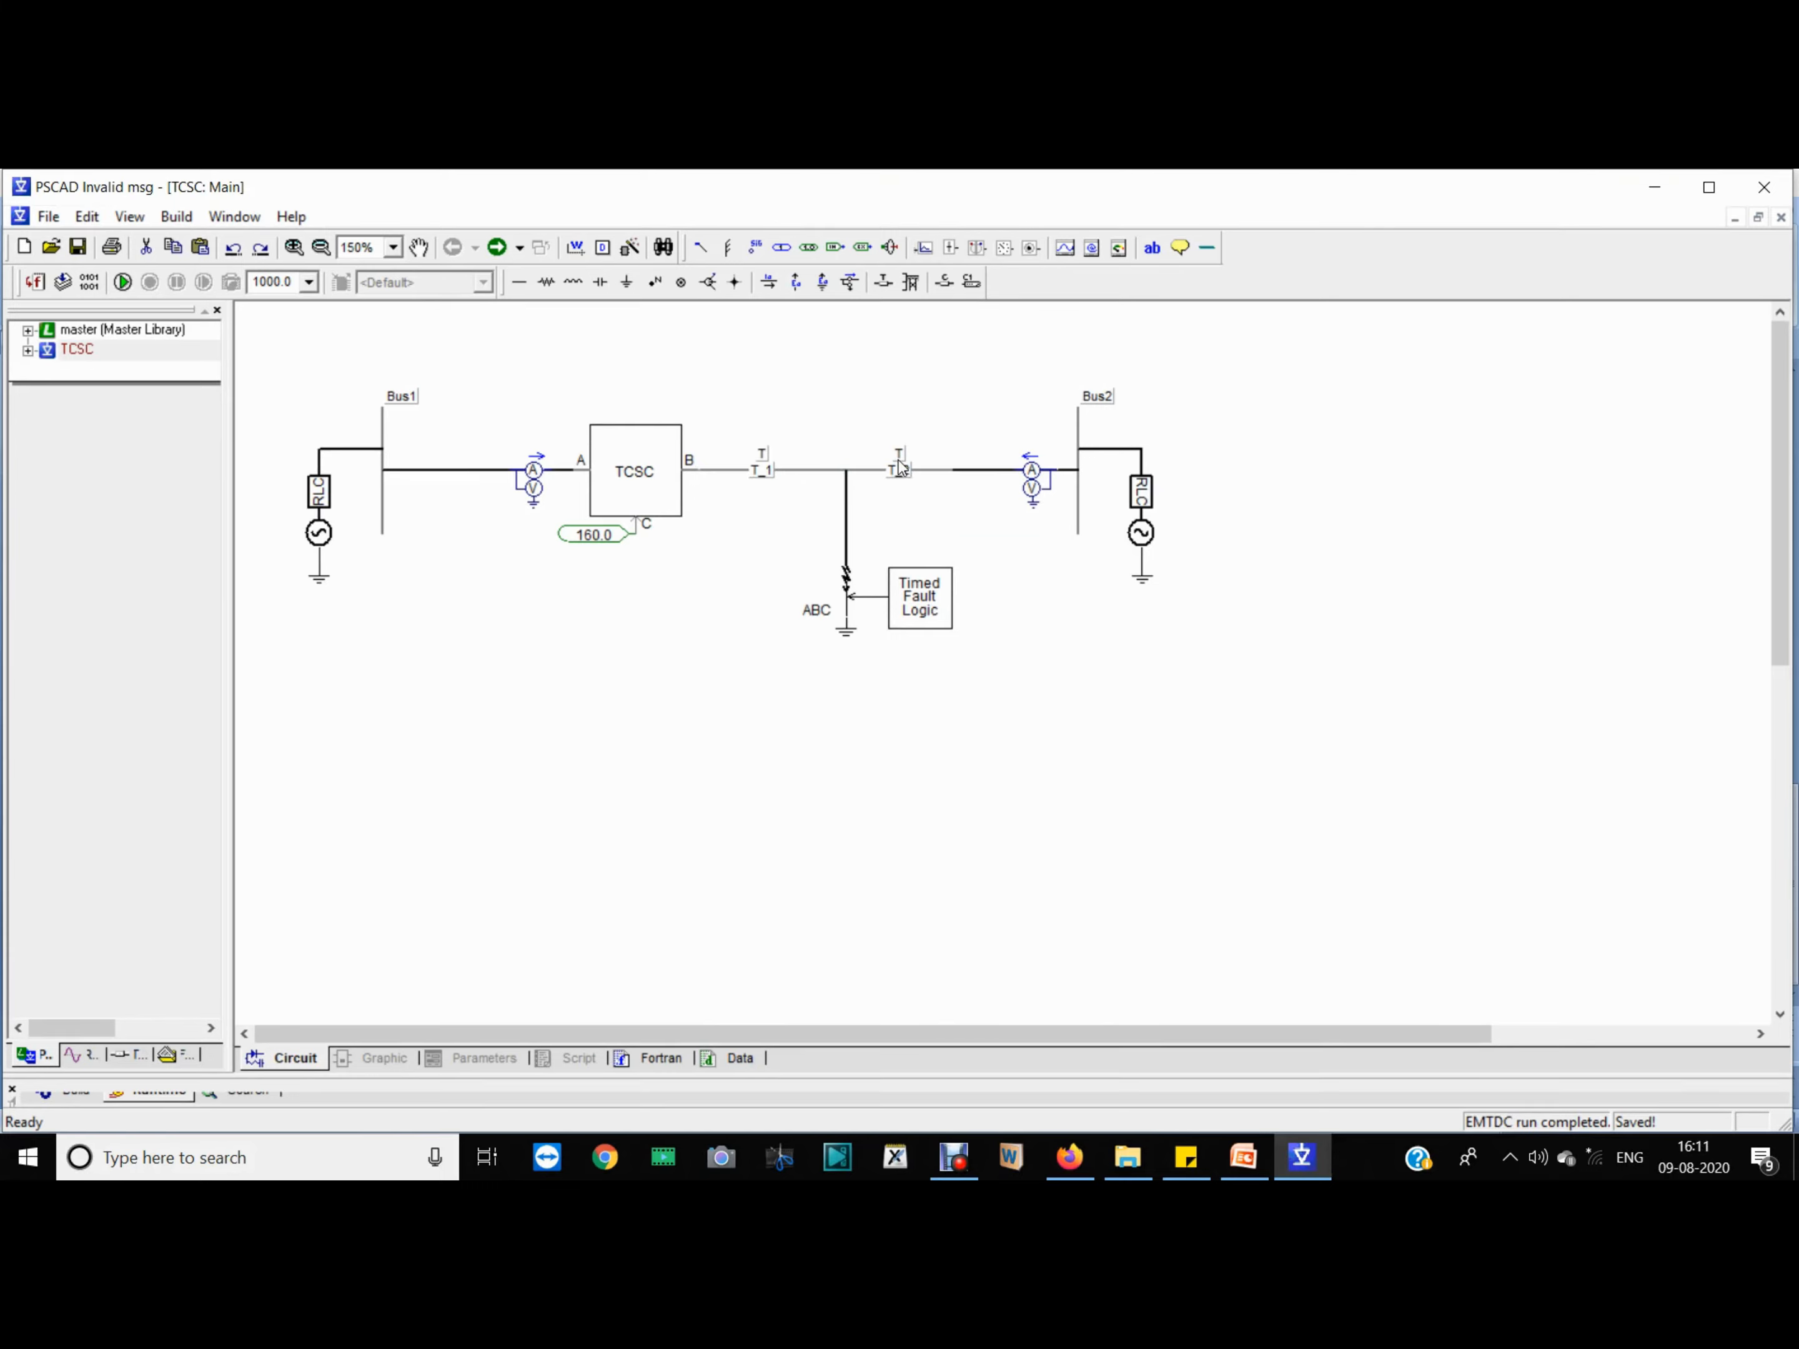
double_click(759, 476)
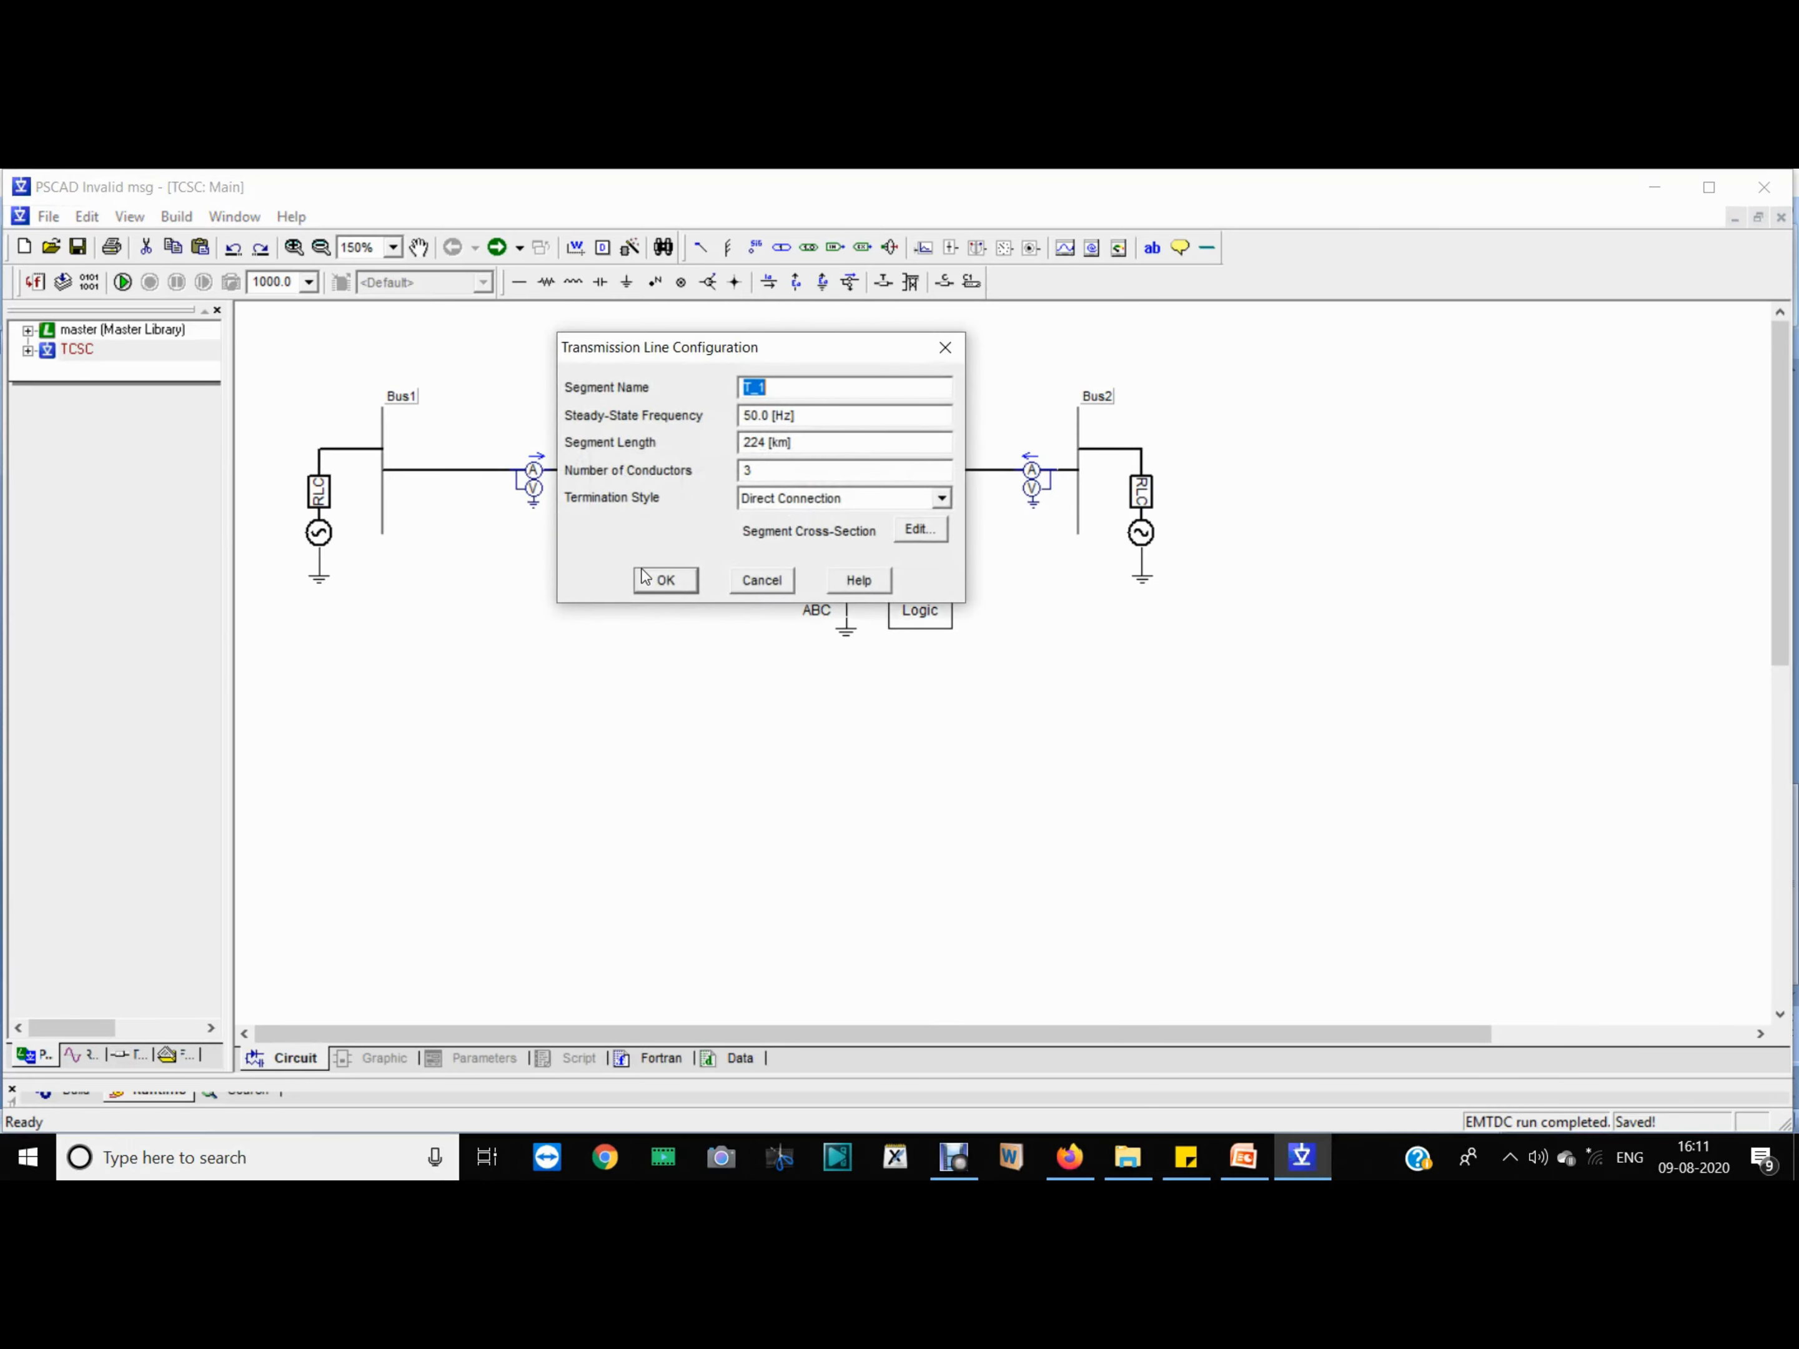
click(663, 580)
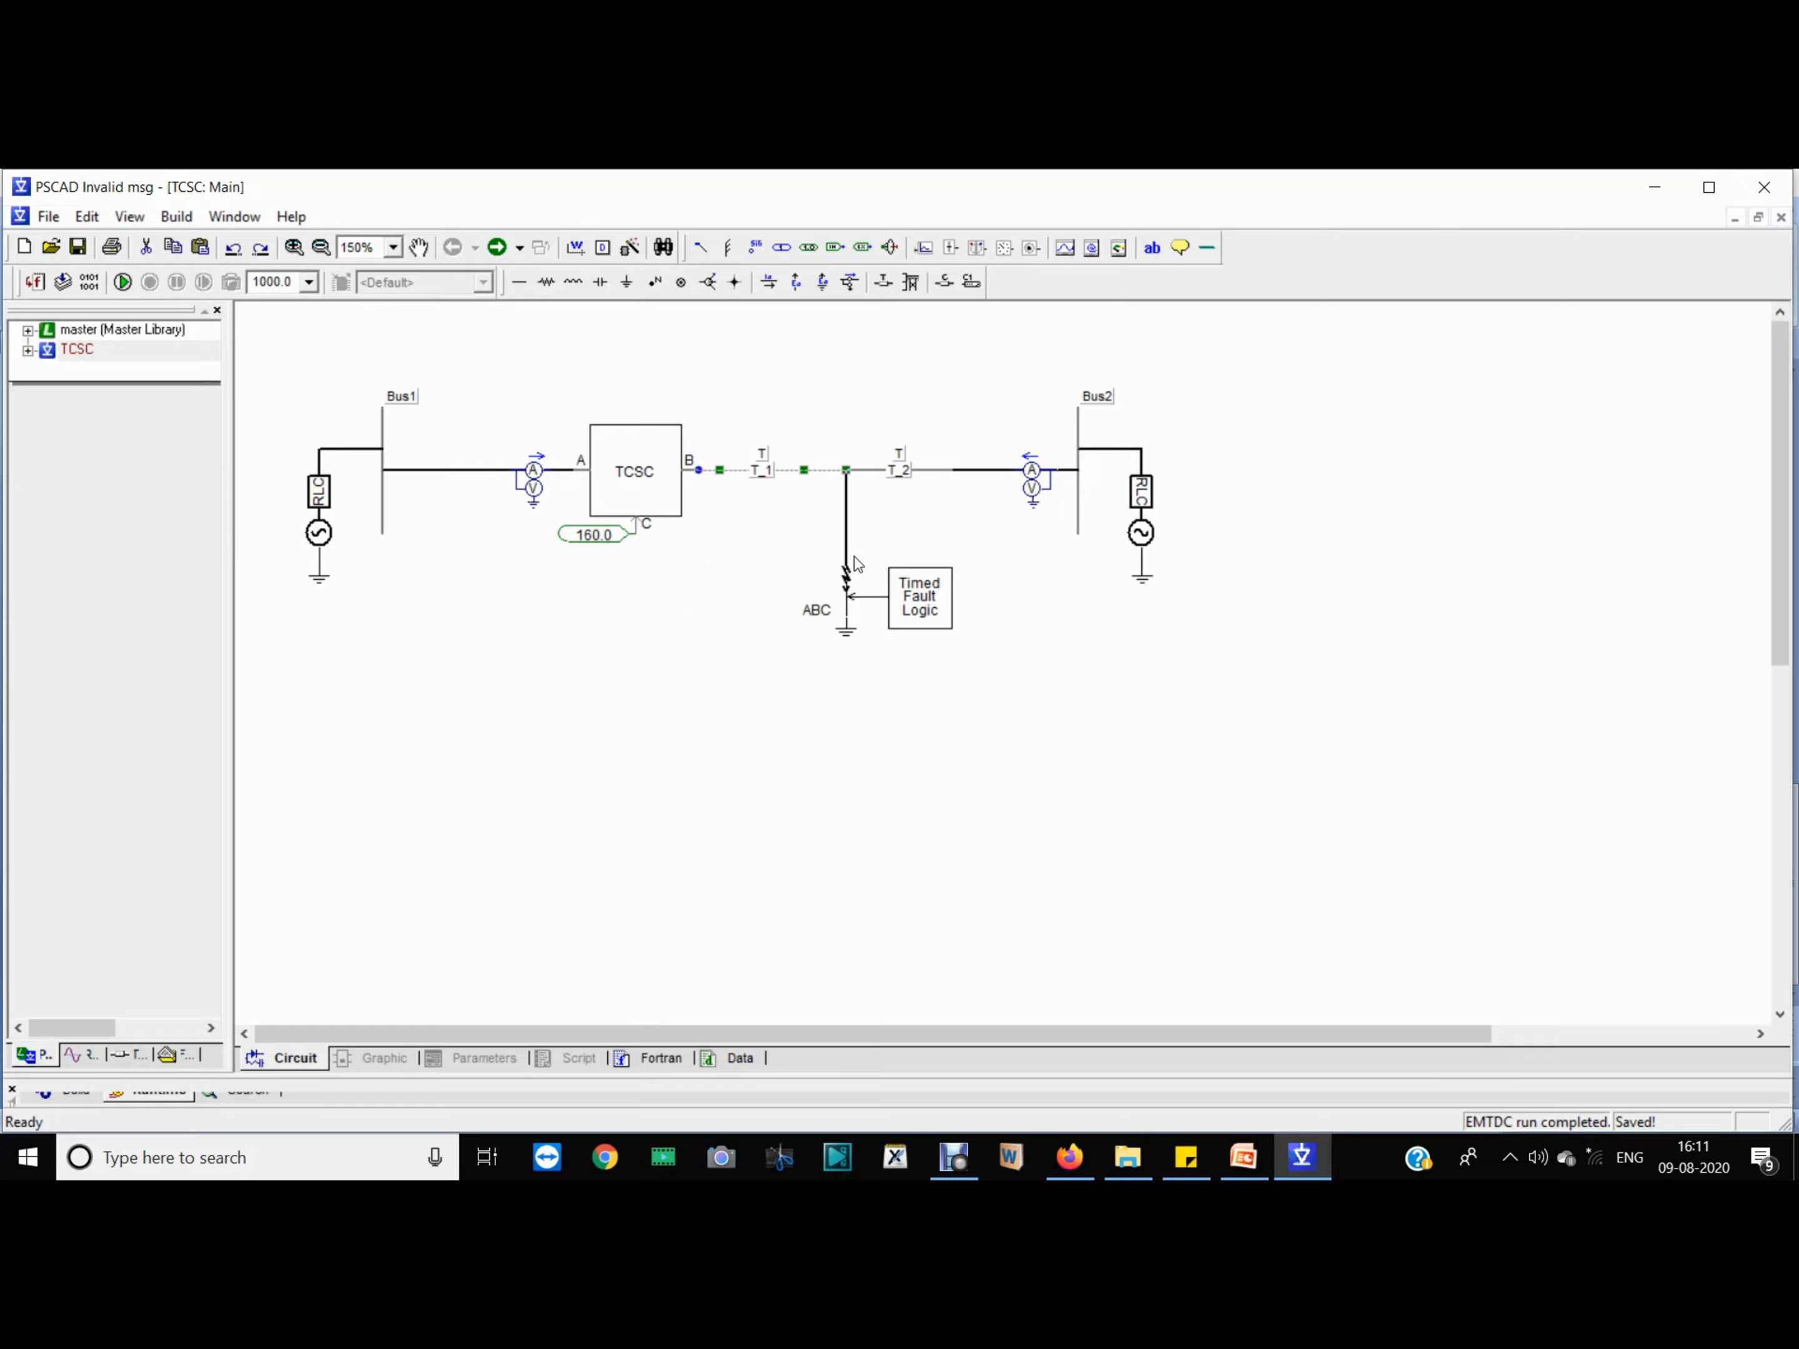
Step: Review the fault ON resistance of the three-phase fault component between the two line segments
double_click(854, 603)
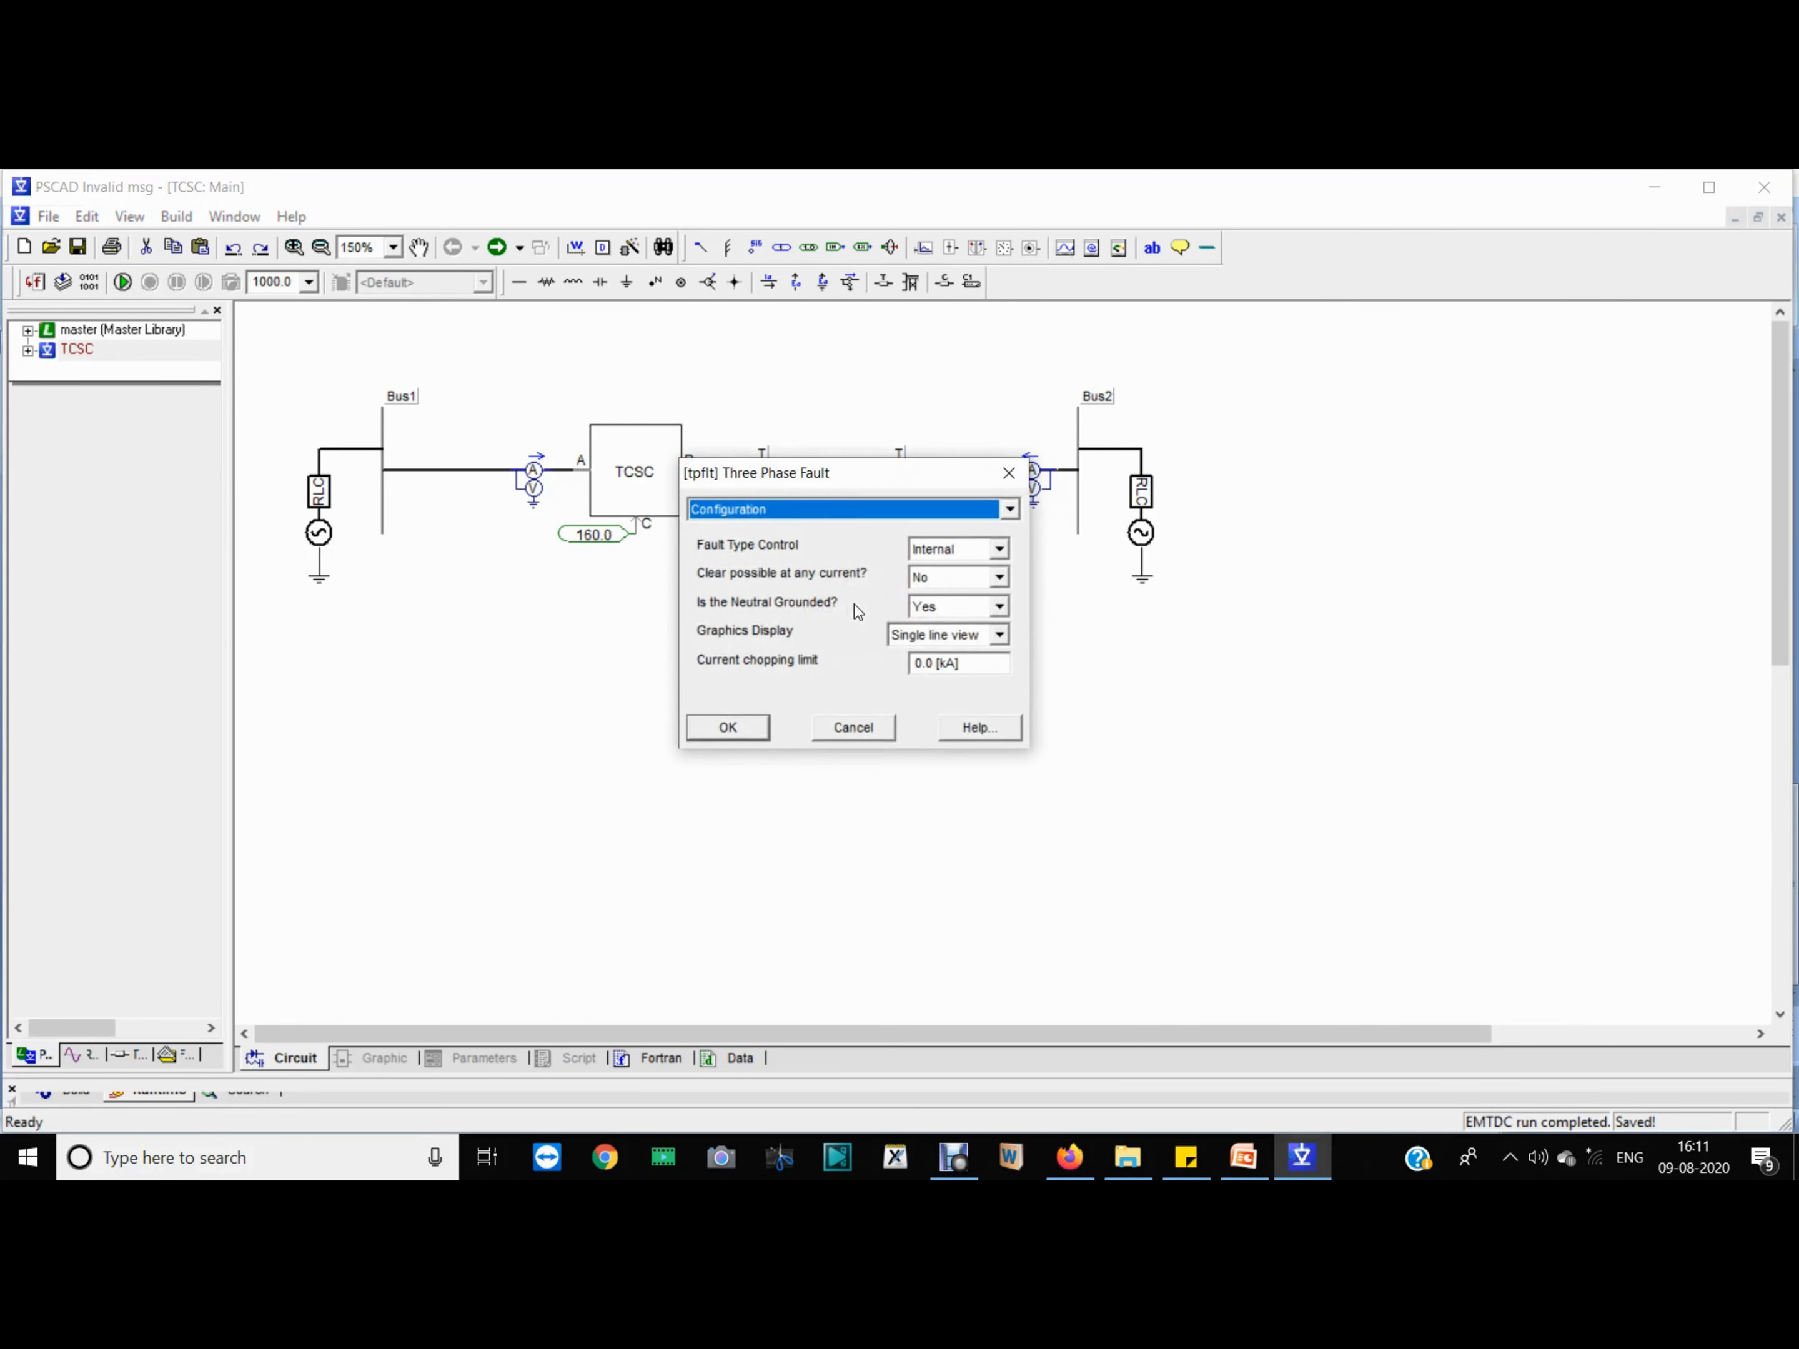
key(Down)
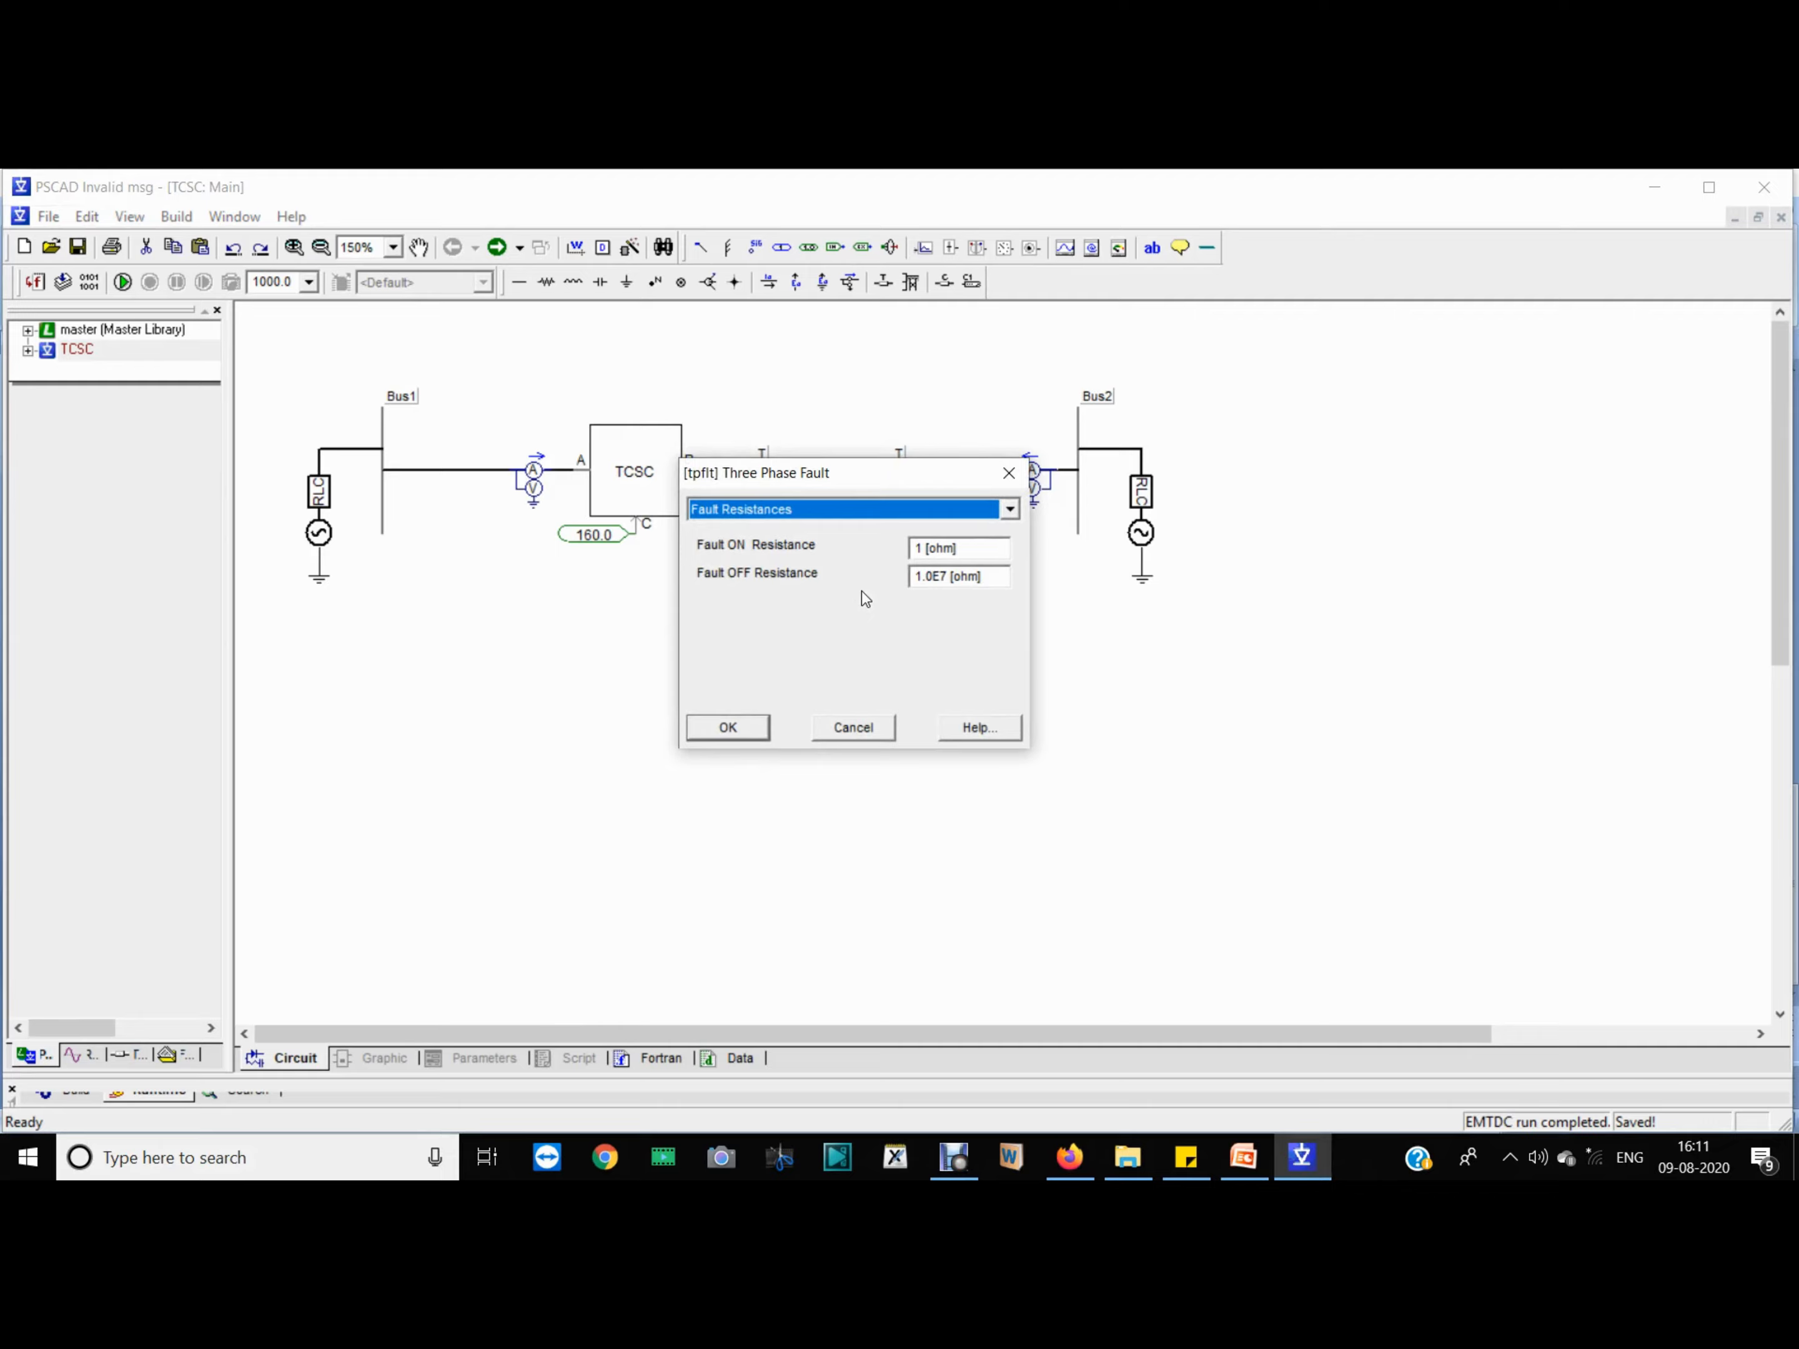
double_click(920, 549)
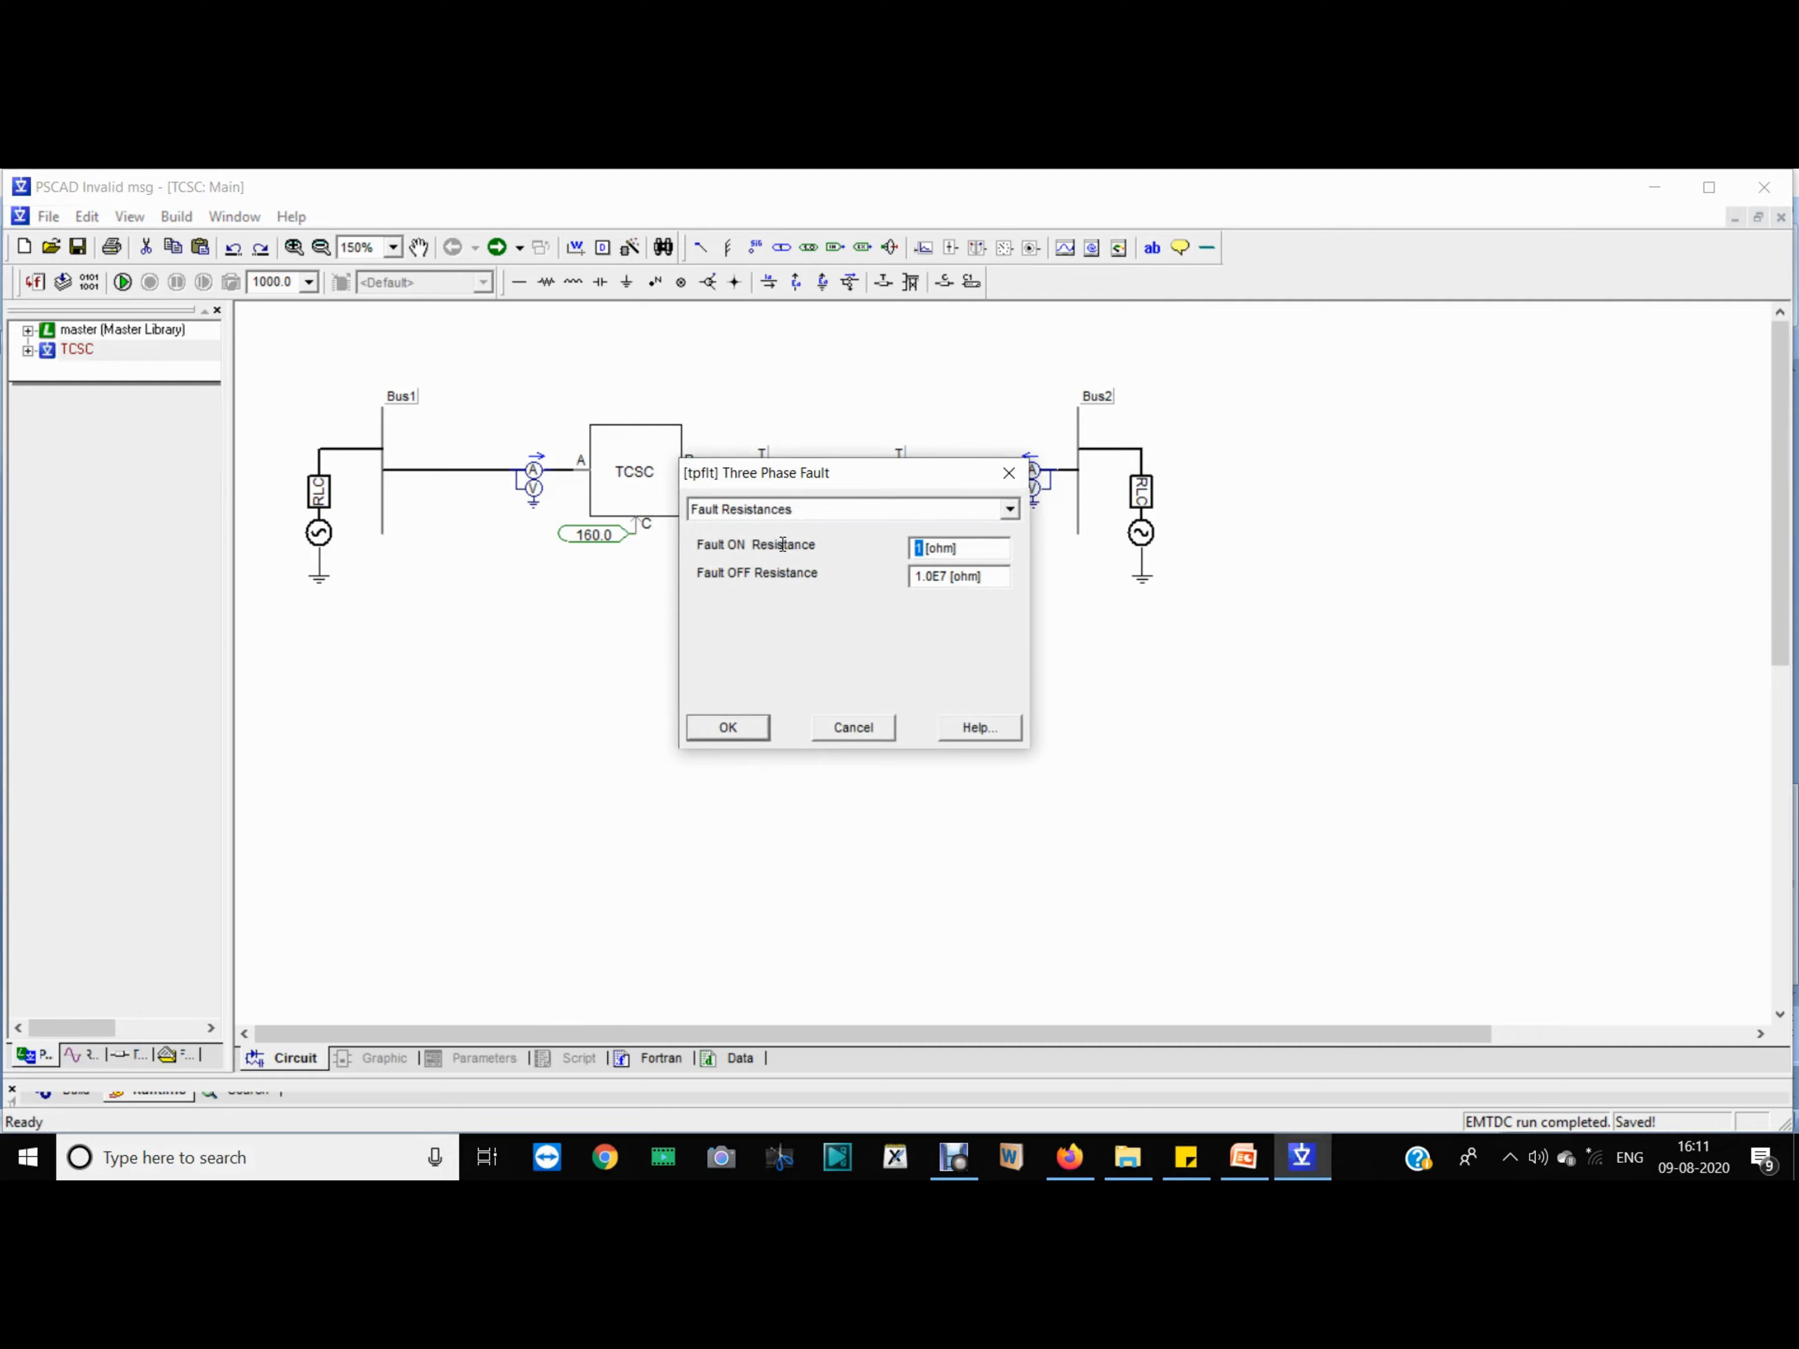
click(725, 728)
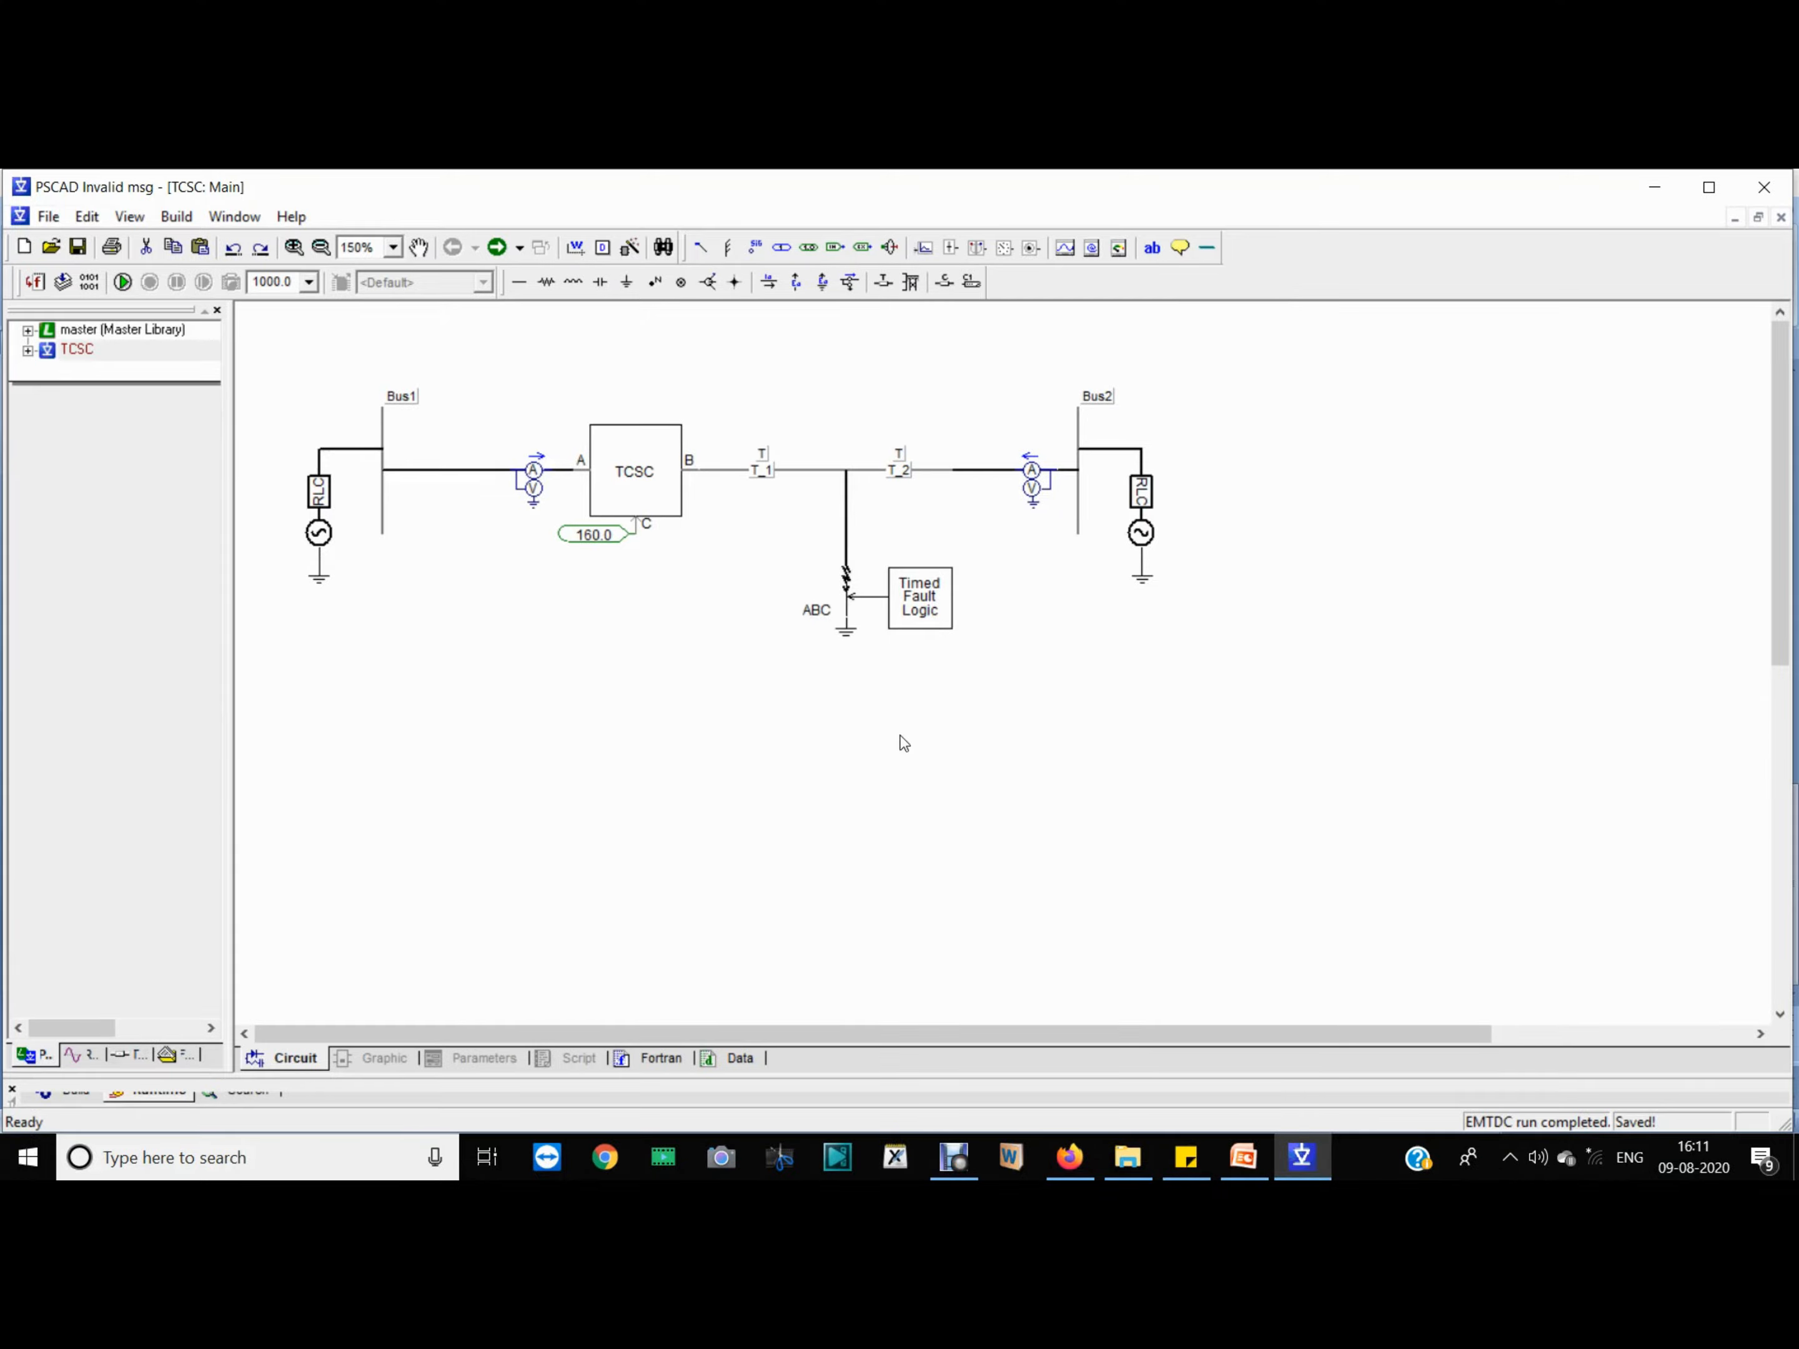
Step: Check the fault application time of the Timed Fault Logic block and set its fault duration to 1 sec
double_click(913, 613)
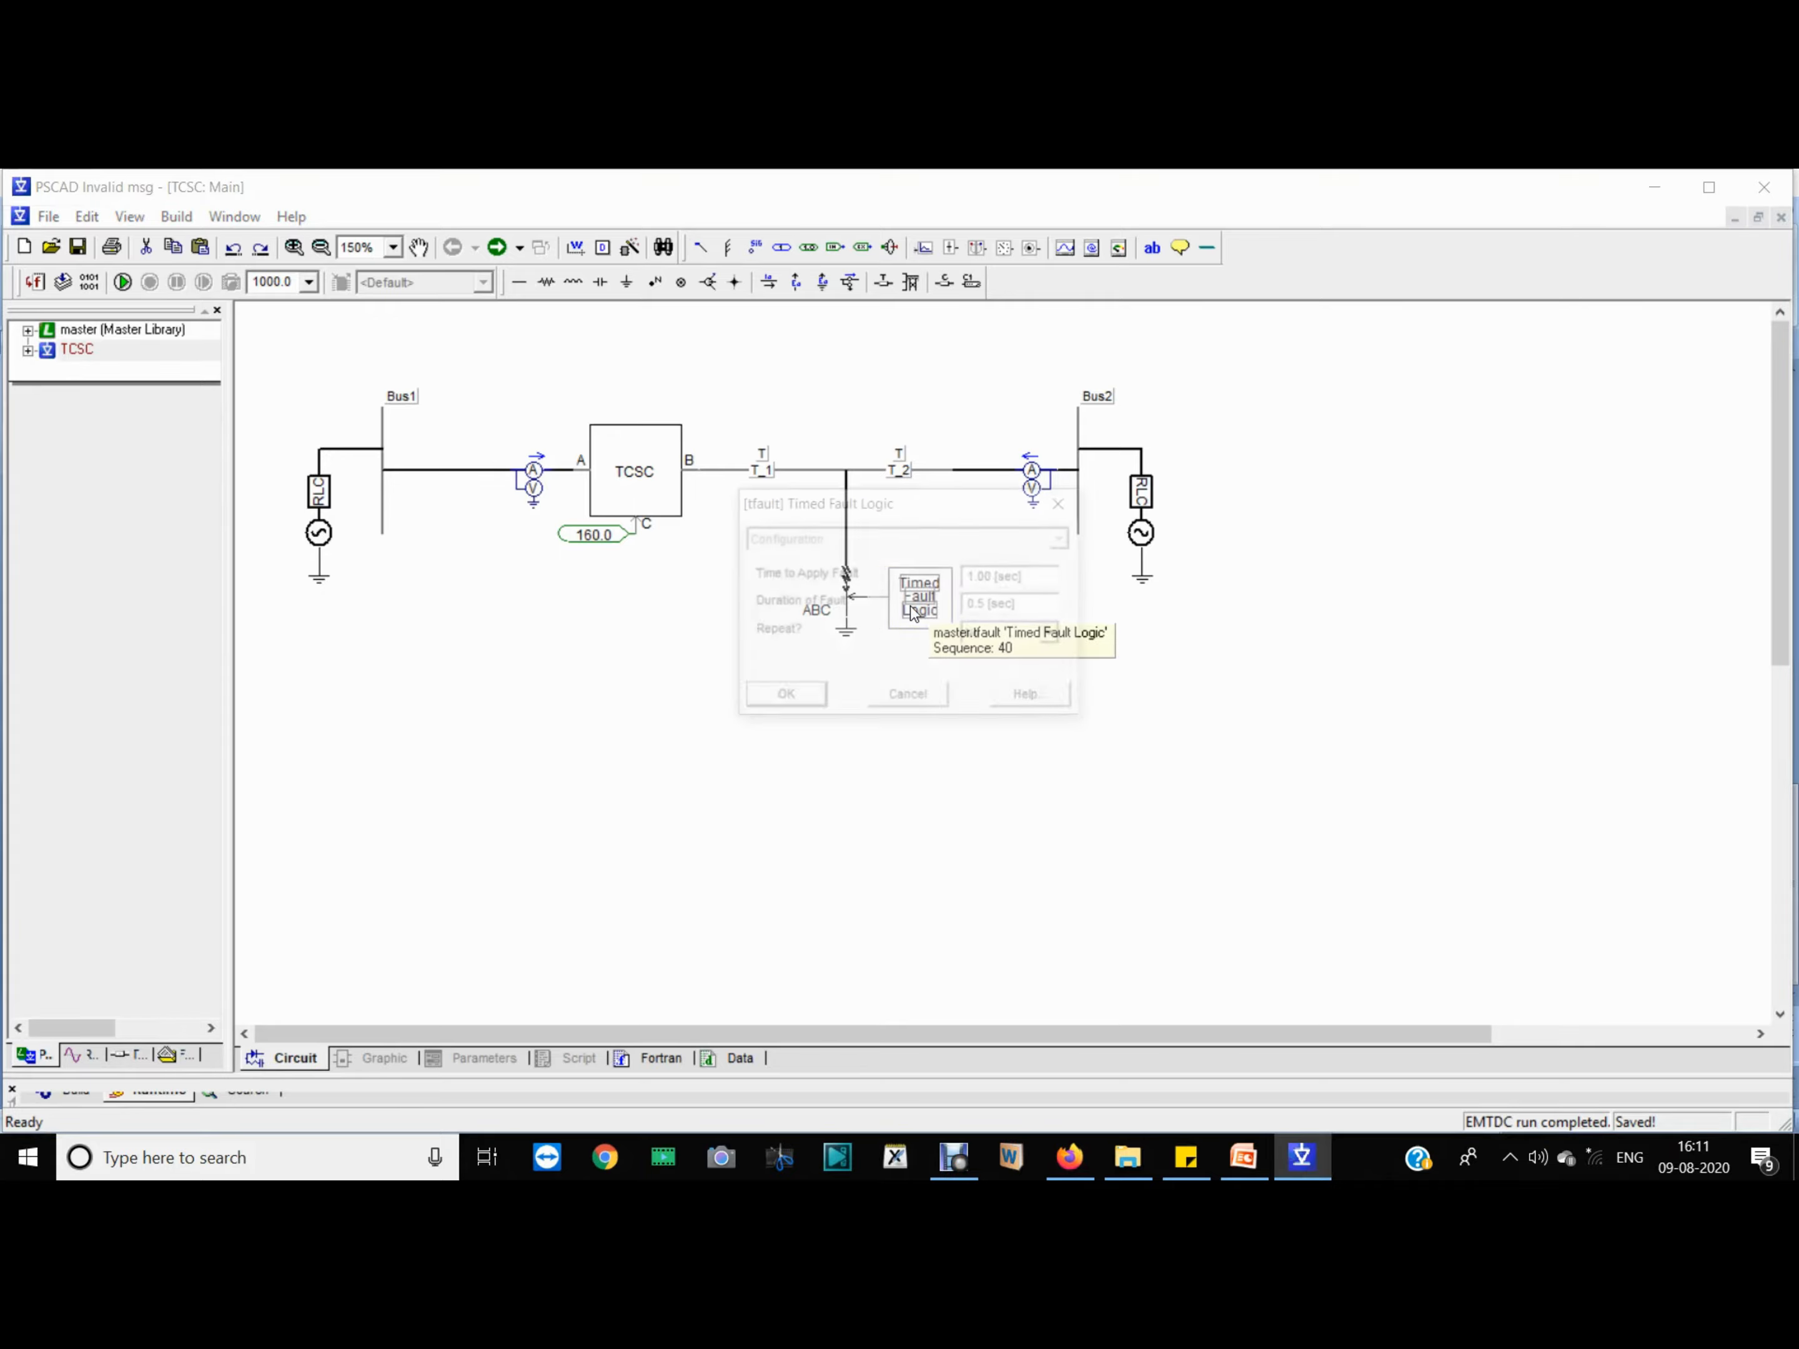
double_click(996, 577)
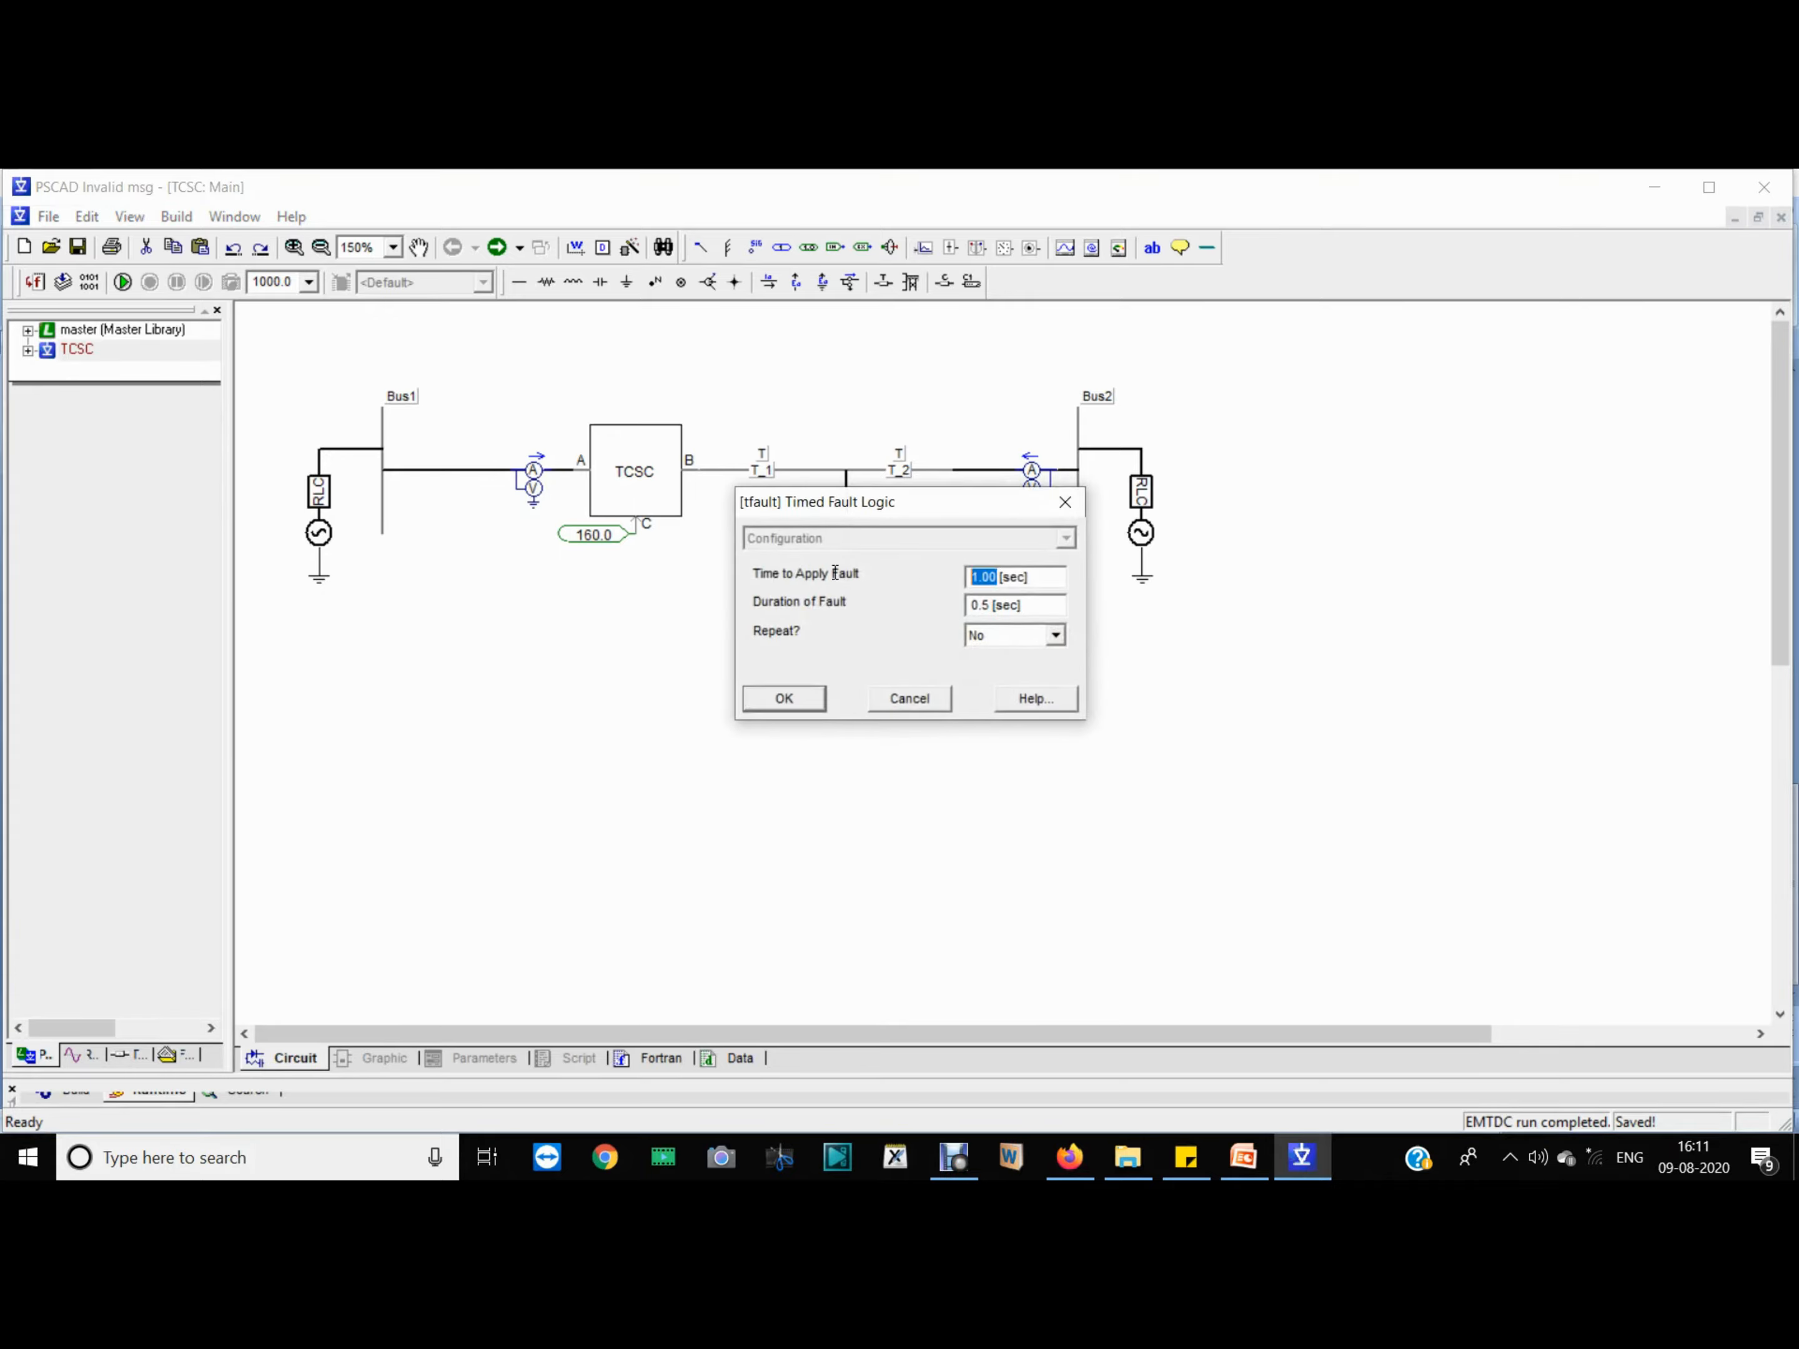
click(988, 611)
drag(988, 611, 726, 556)
text(1)
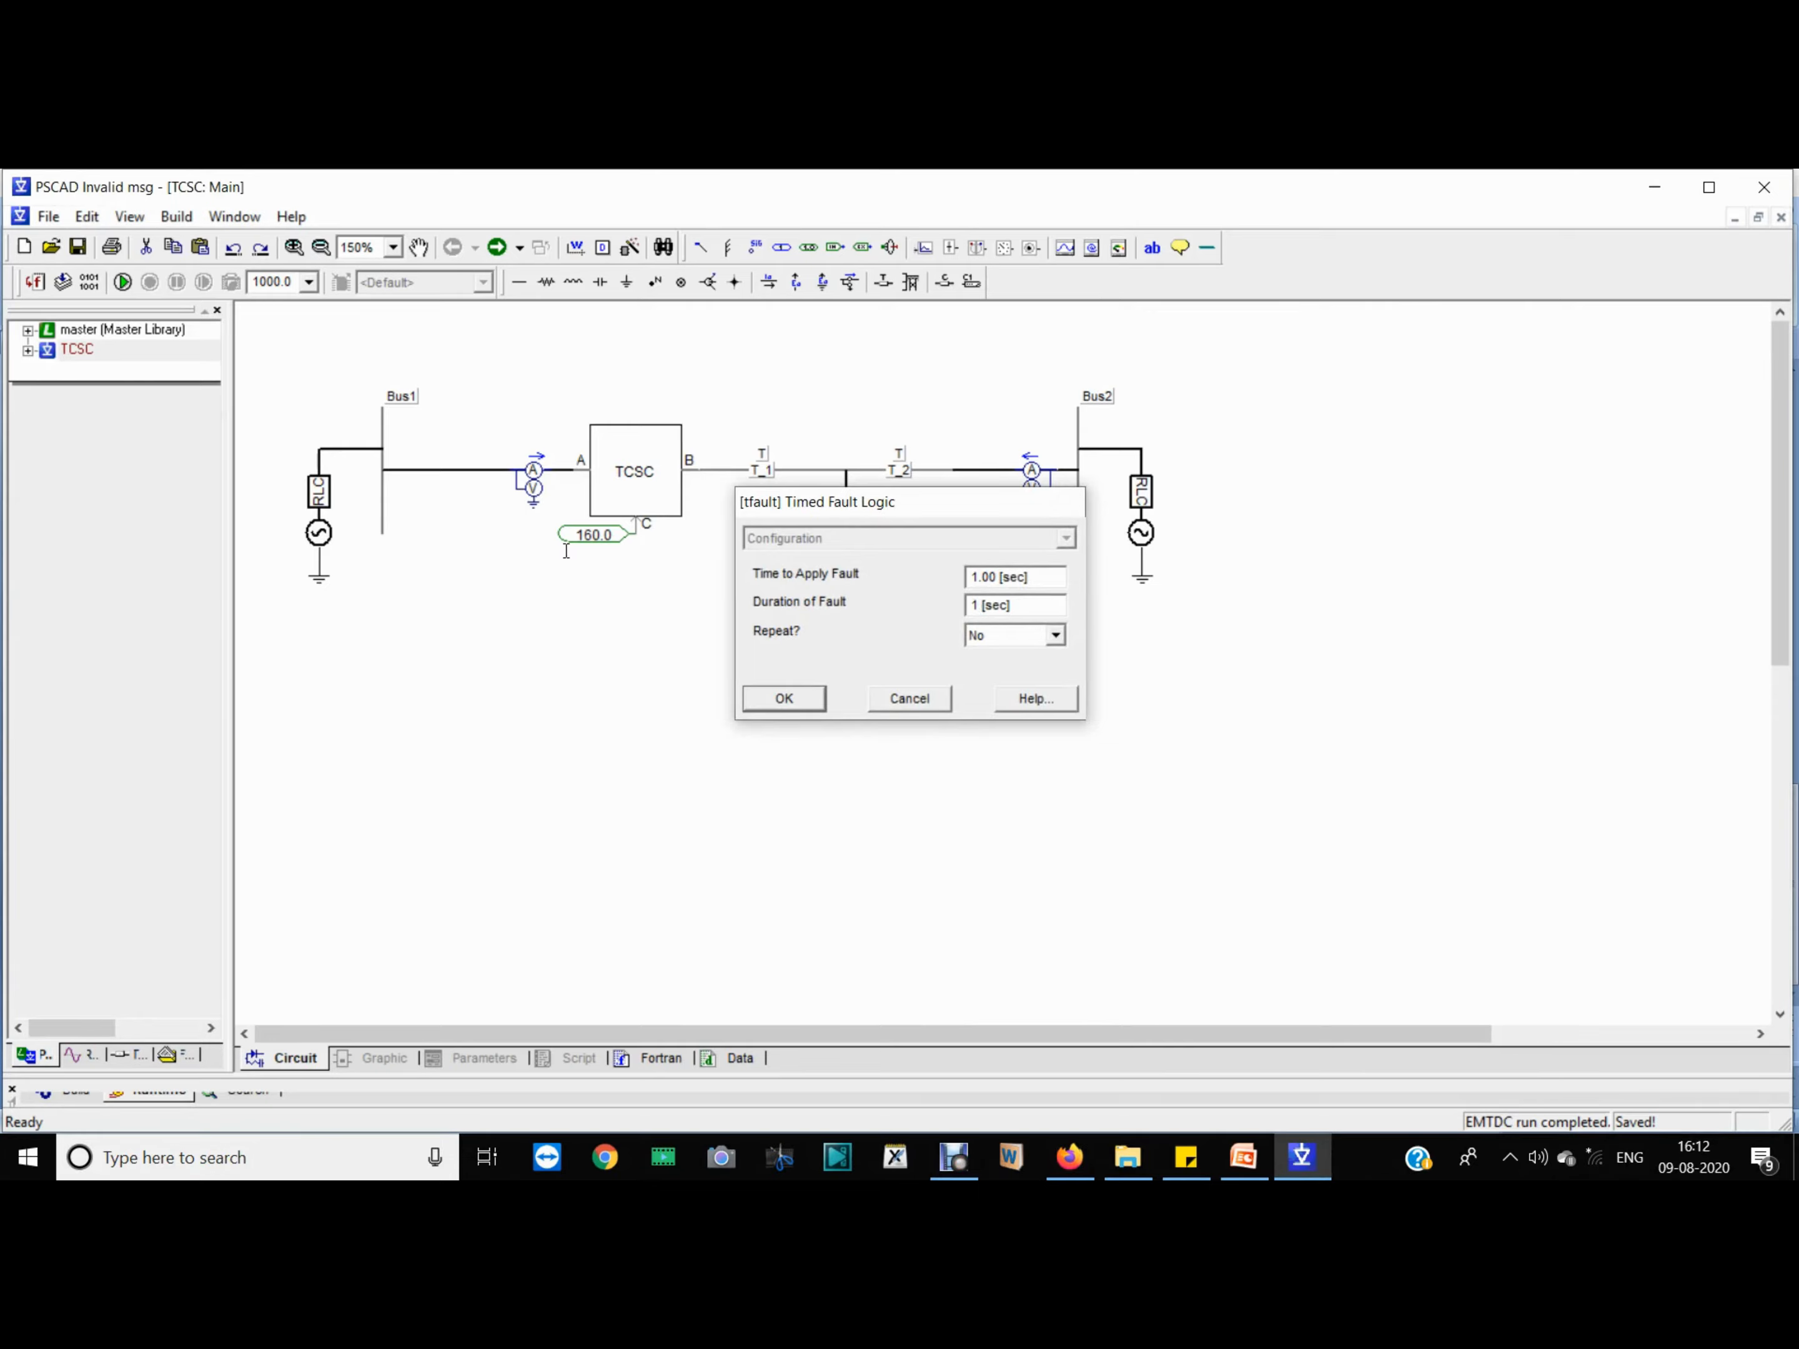
key(Return)
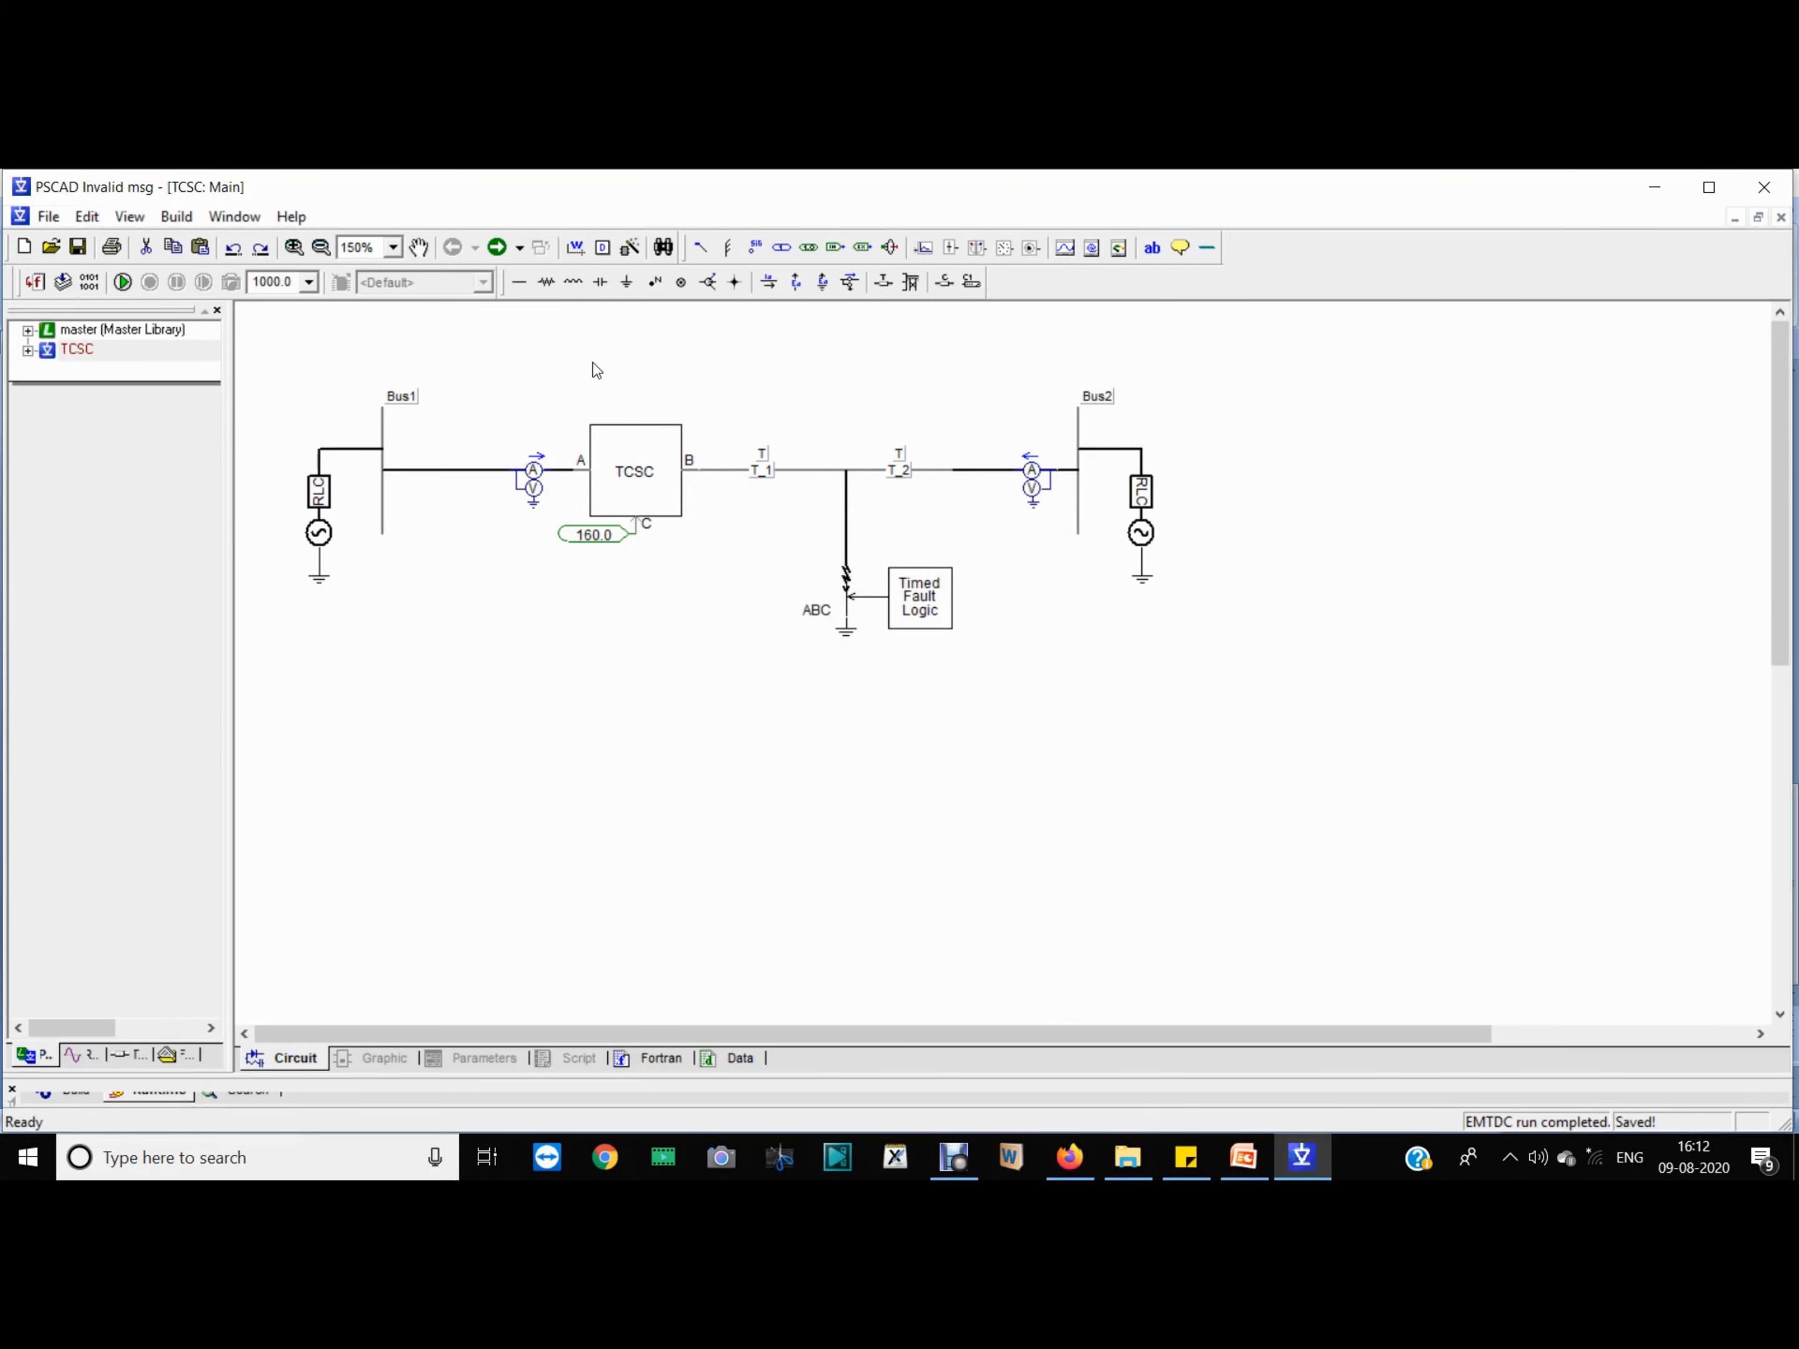
Step: Open the TCSC module's subpage and examine its thyristor, inductor, breaker and capacitor circuit
double_click(641, 479)
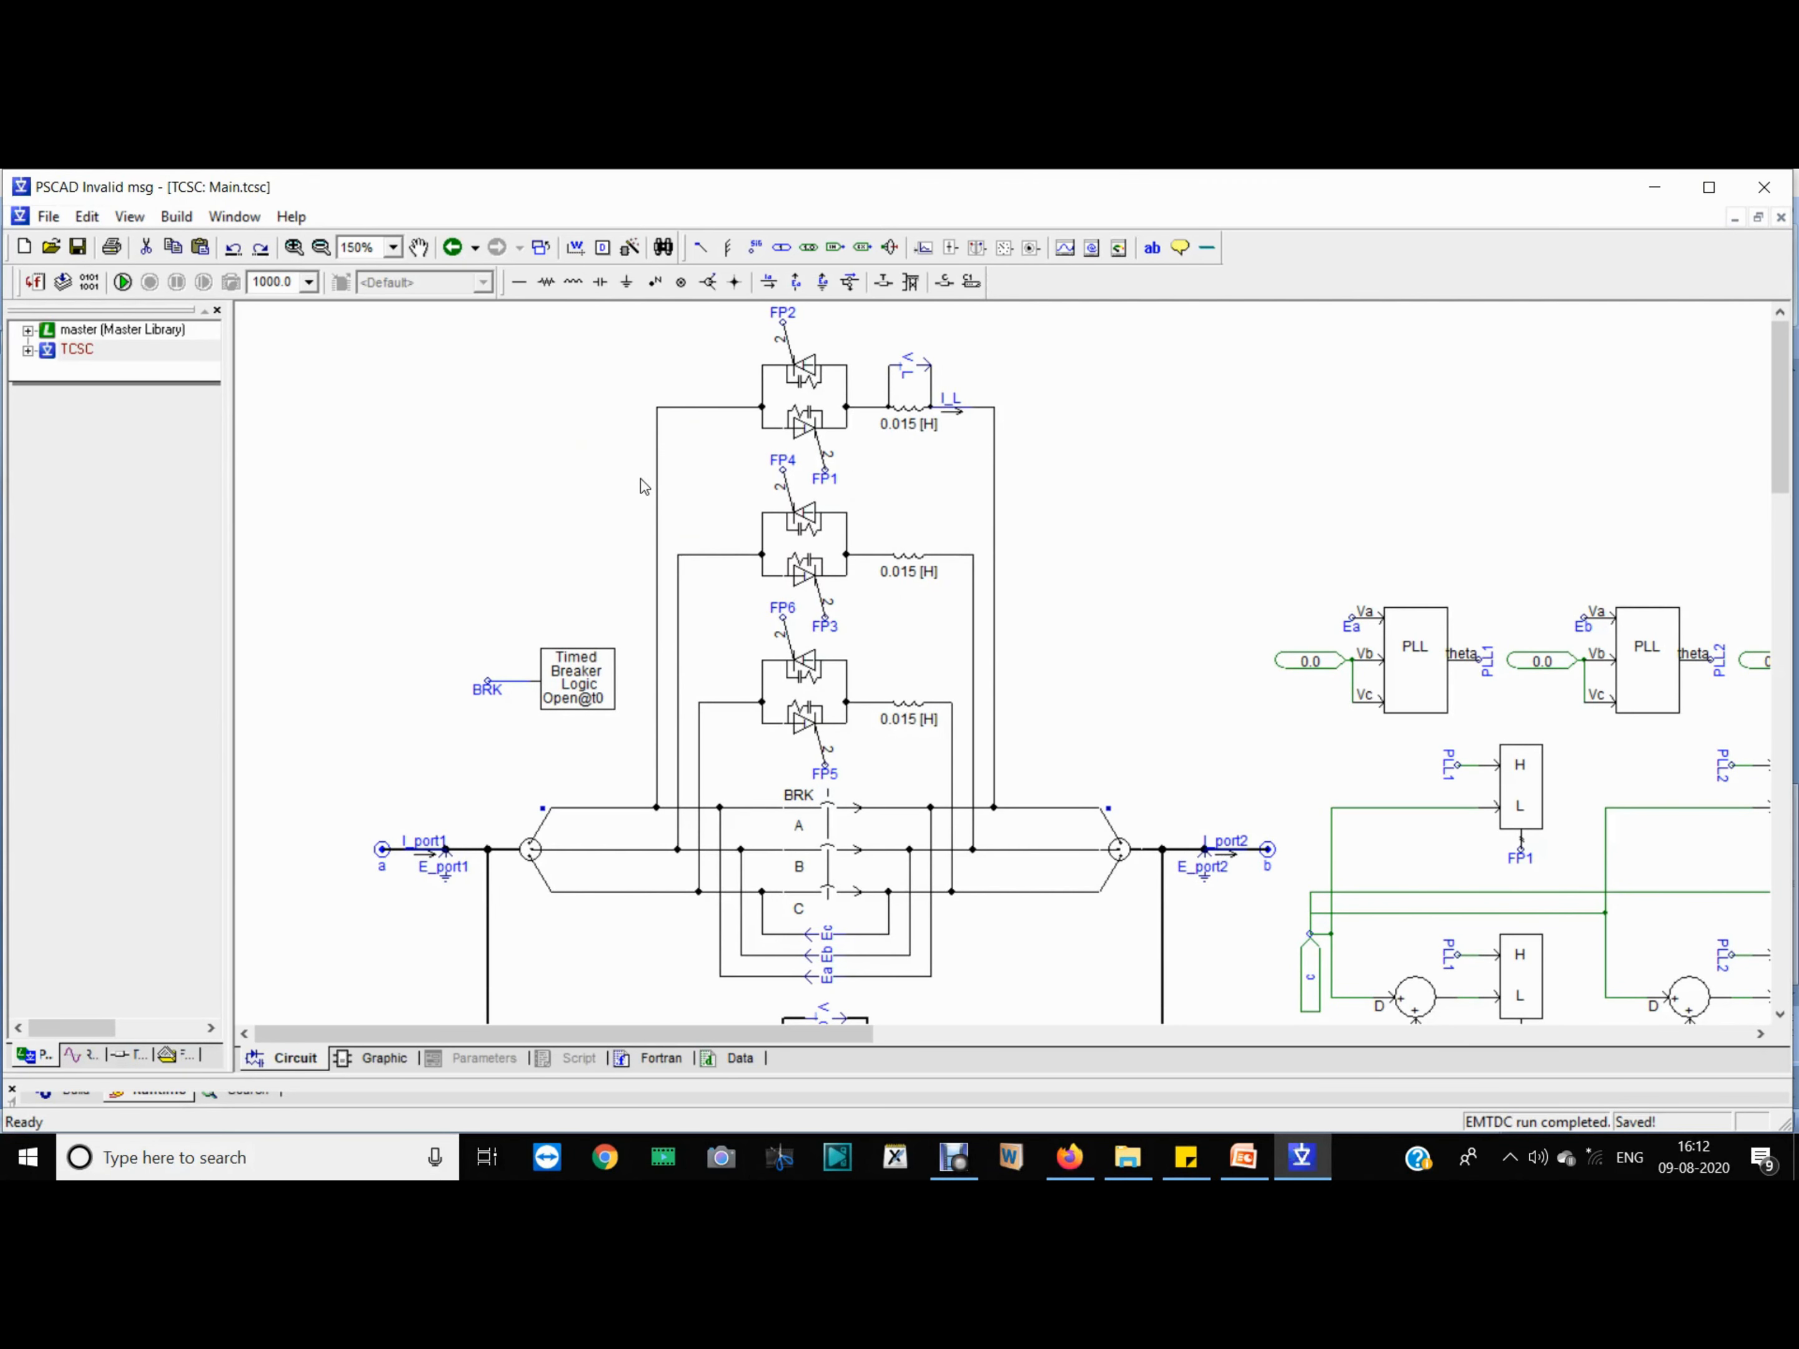
click(452, 247)
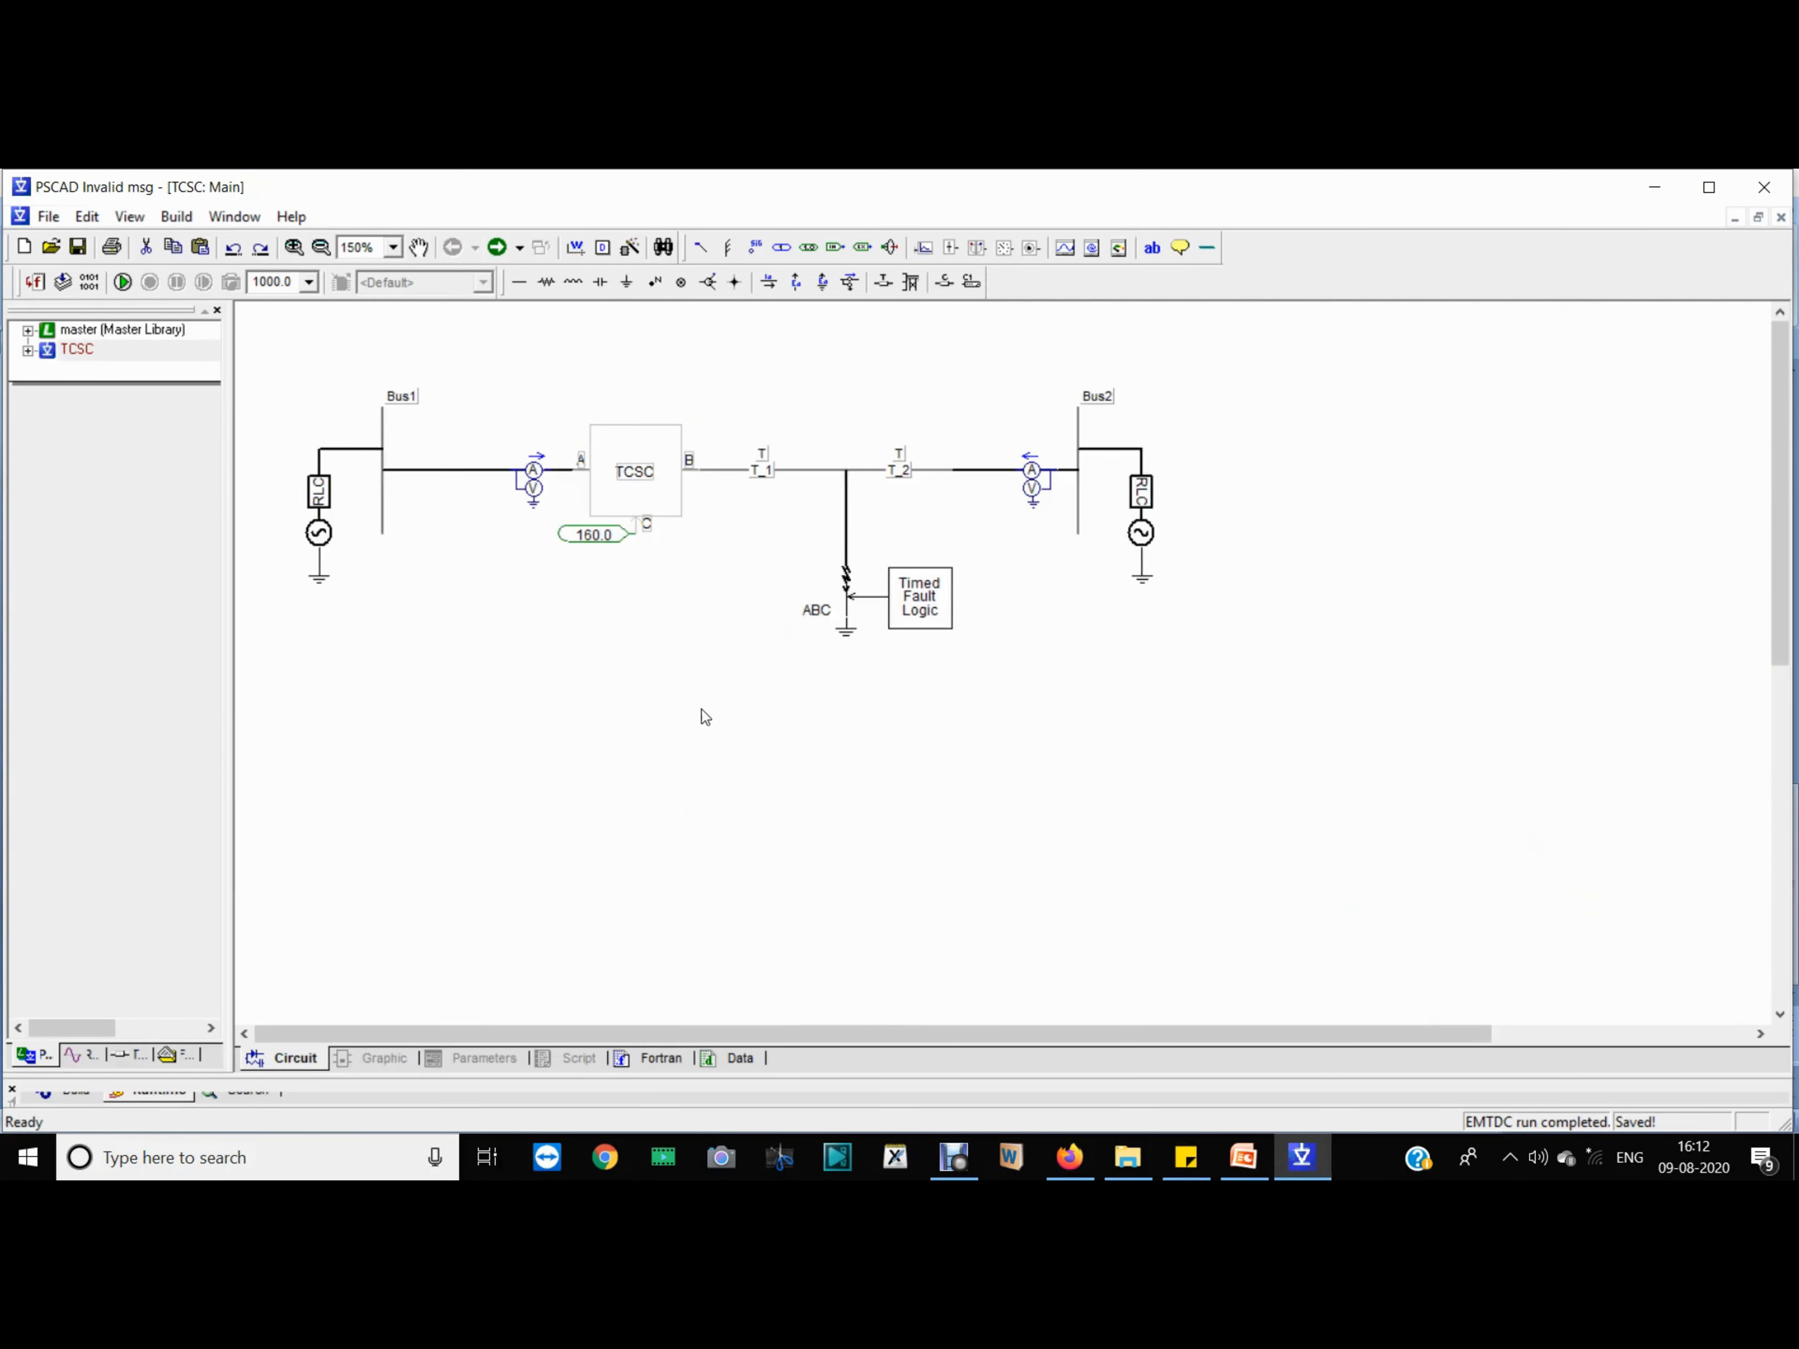
double_click(663, 505)
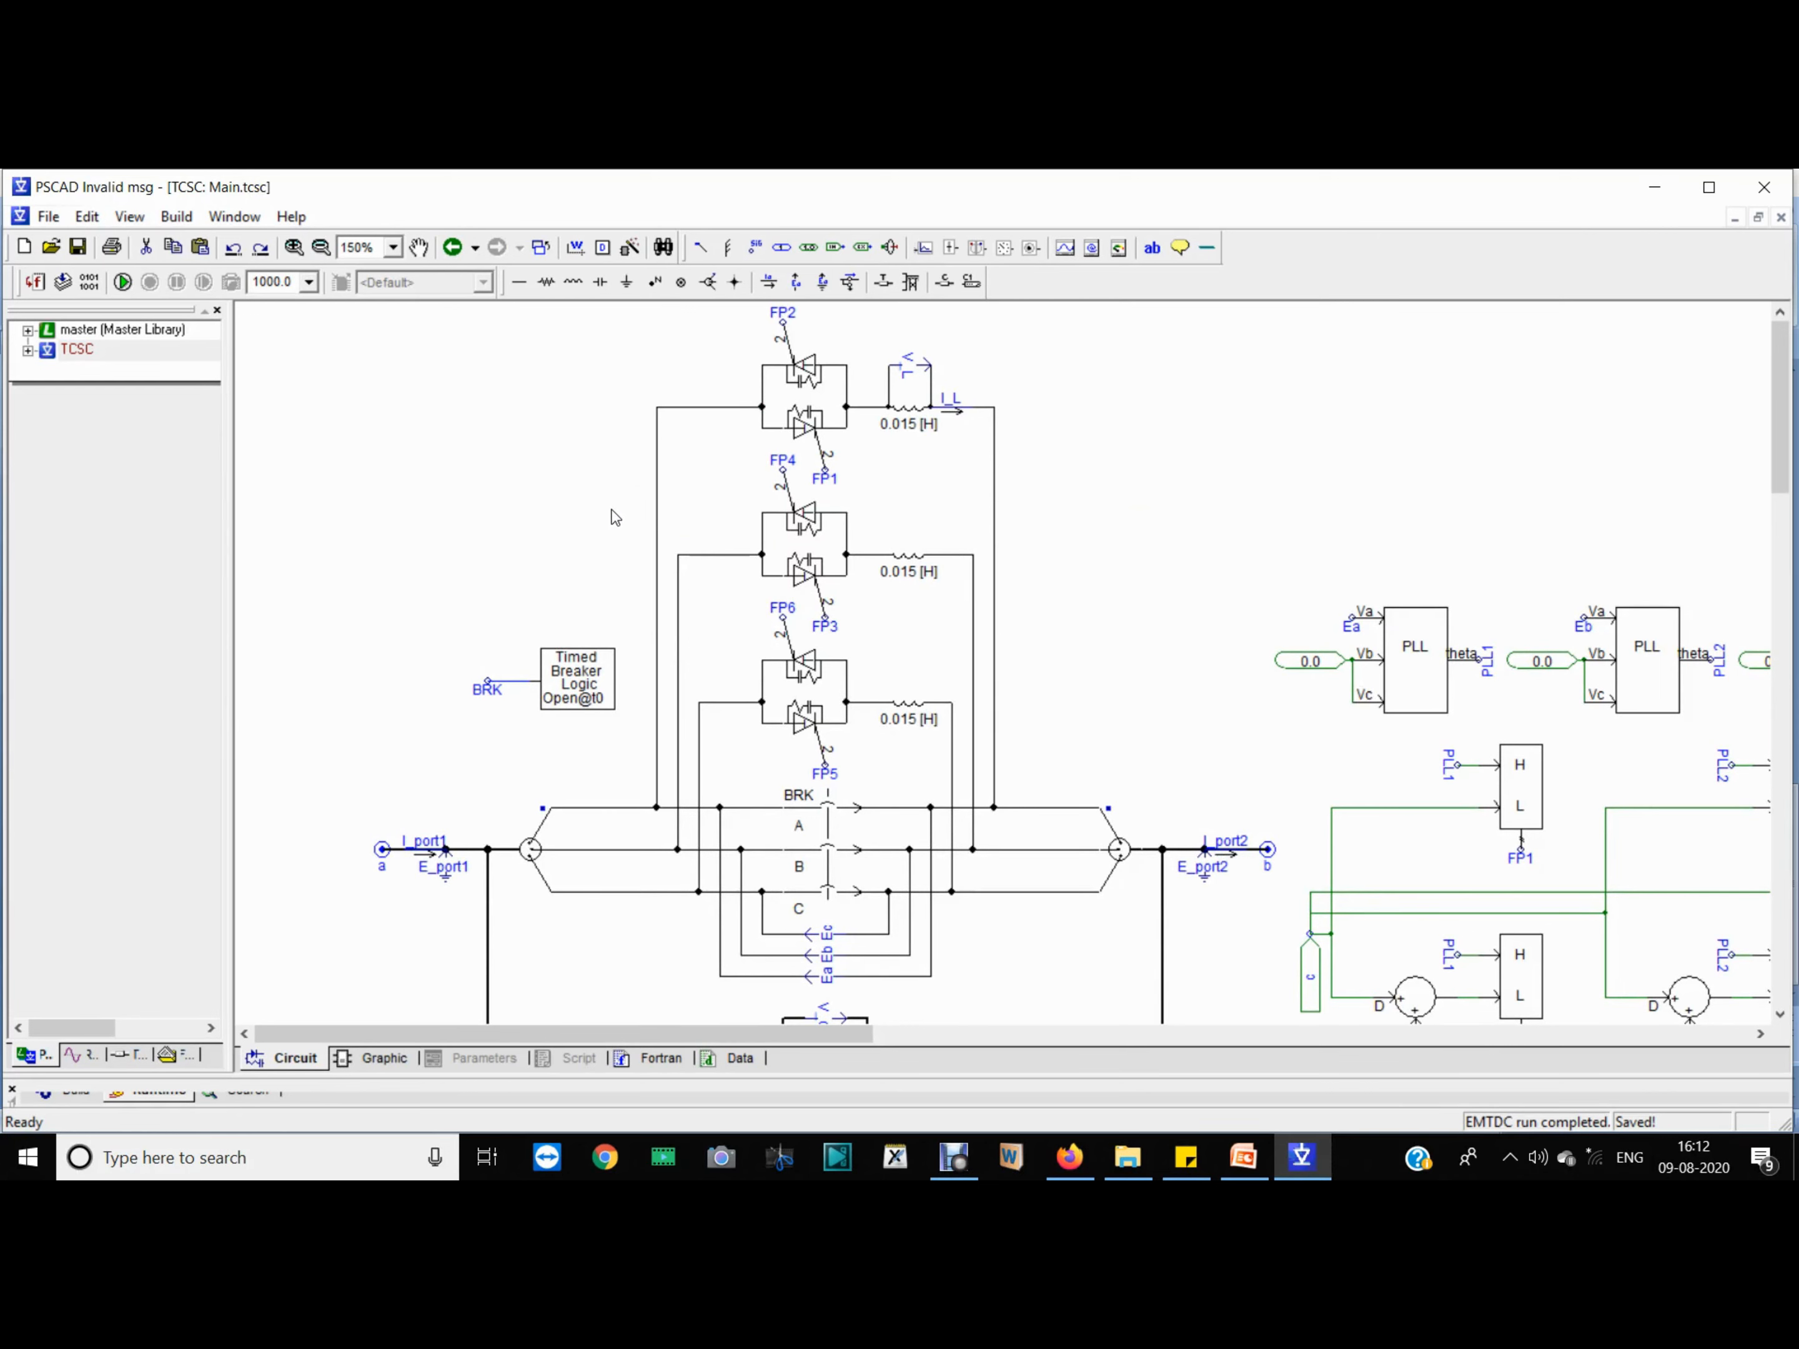
scroll(614, 517, down, 3)
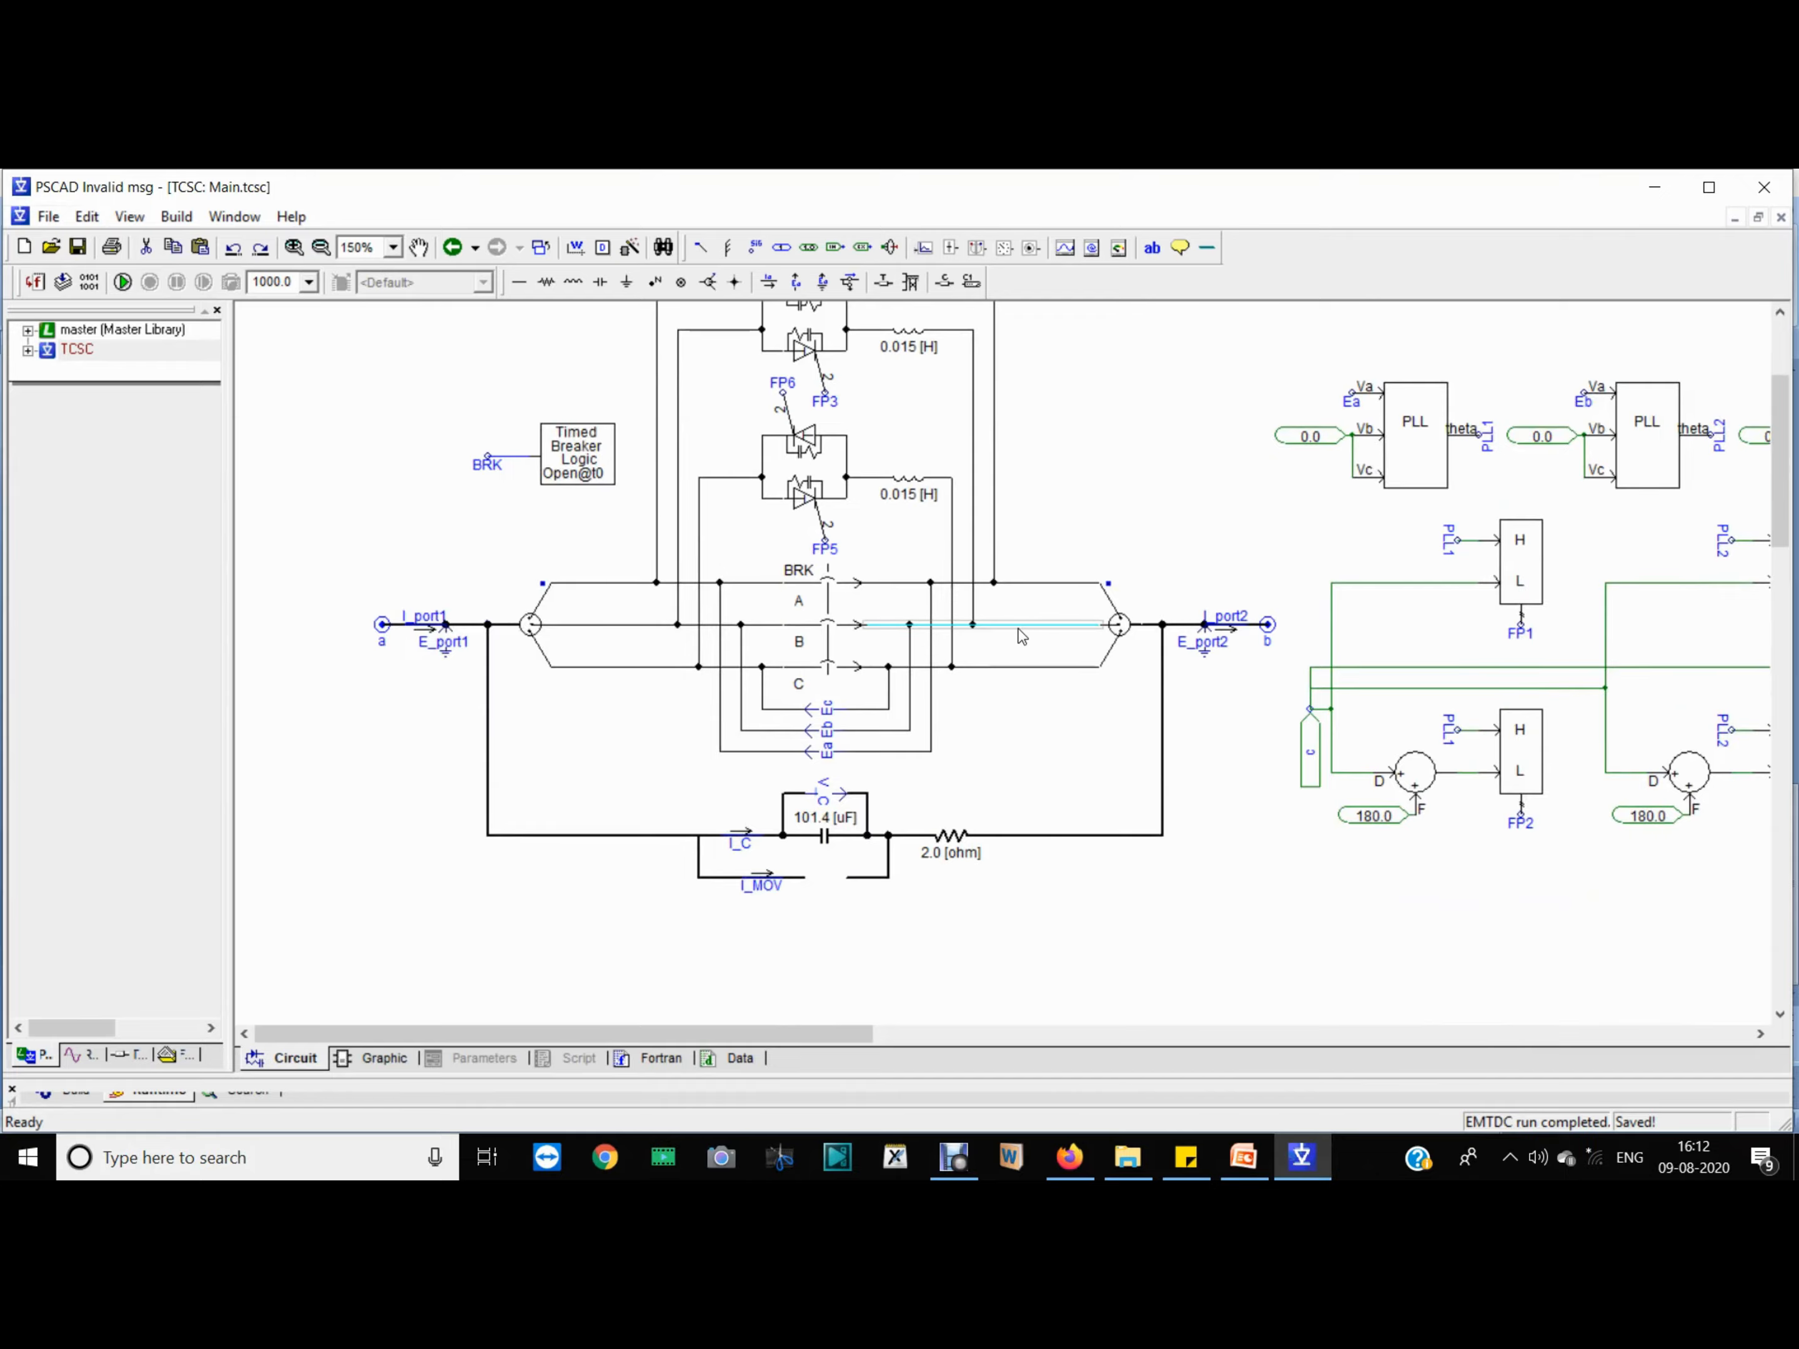
scroll(1019, 631, up, 3)
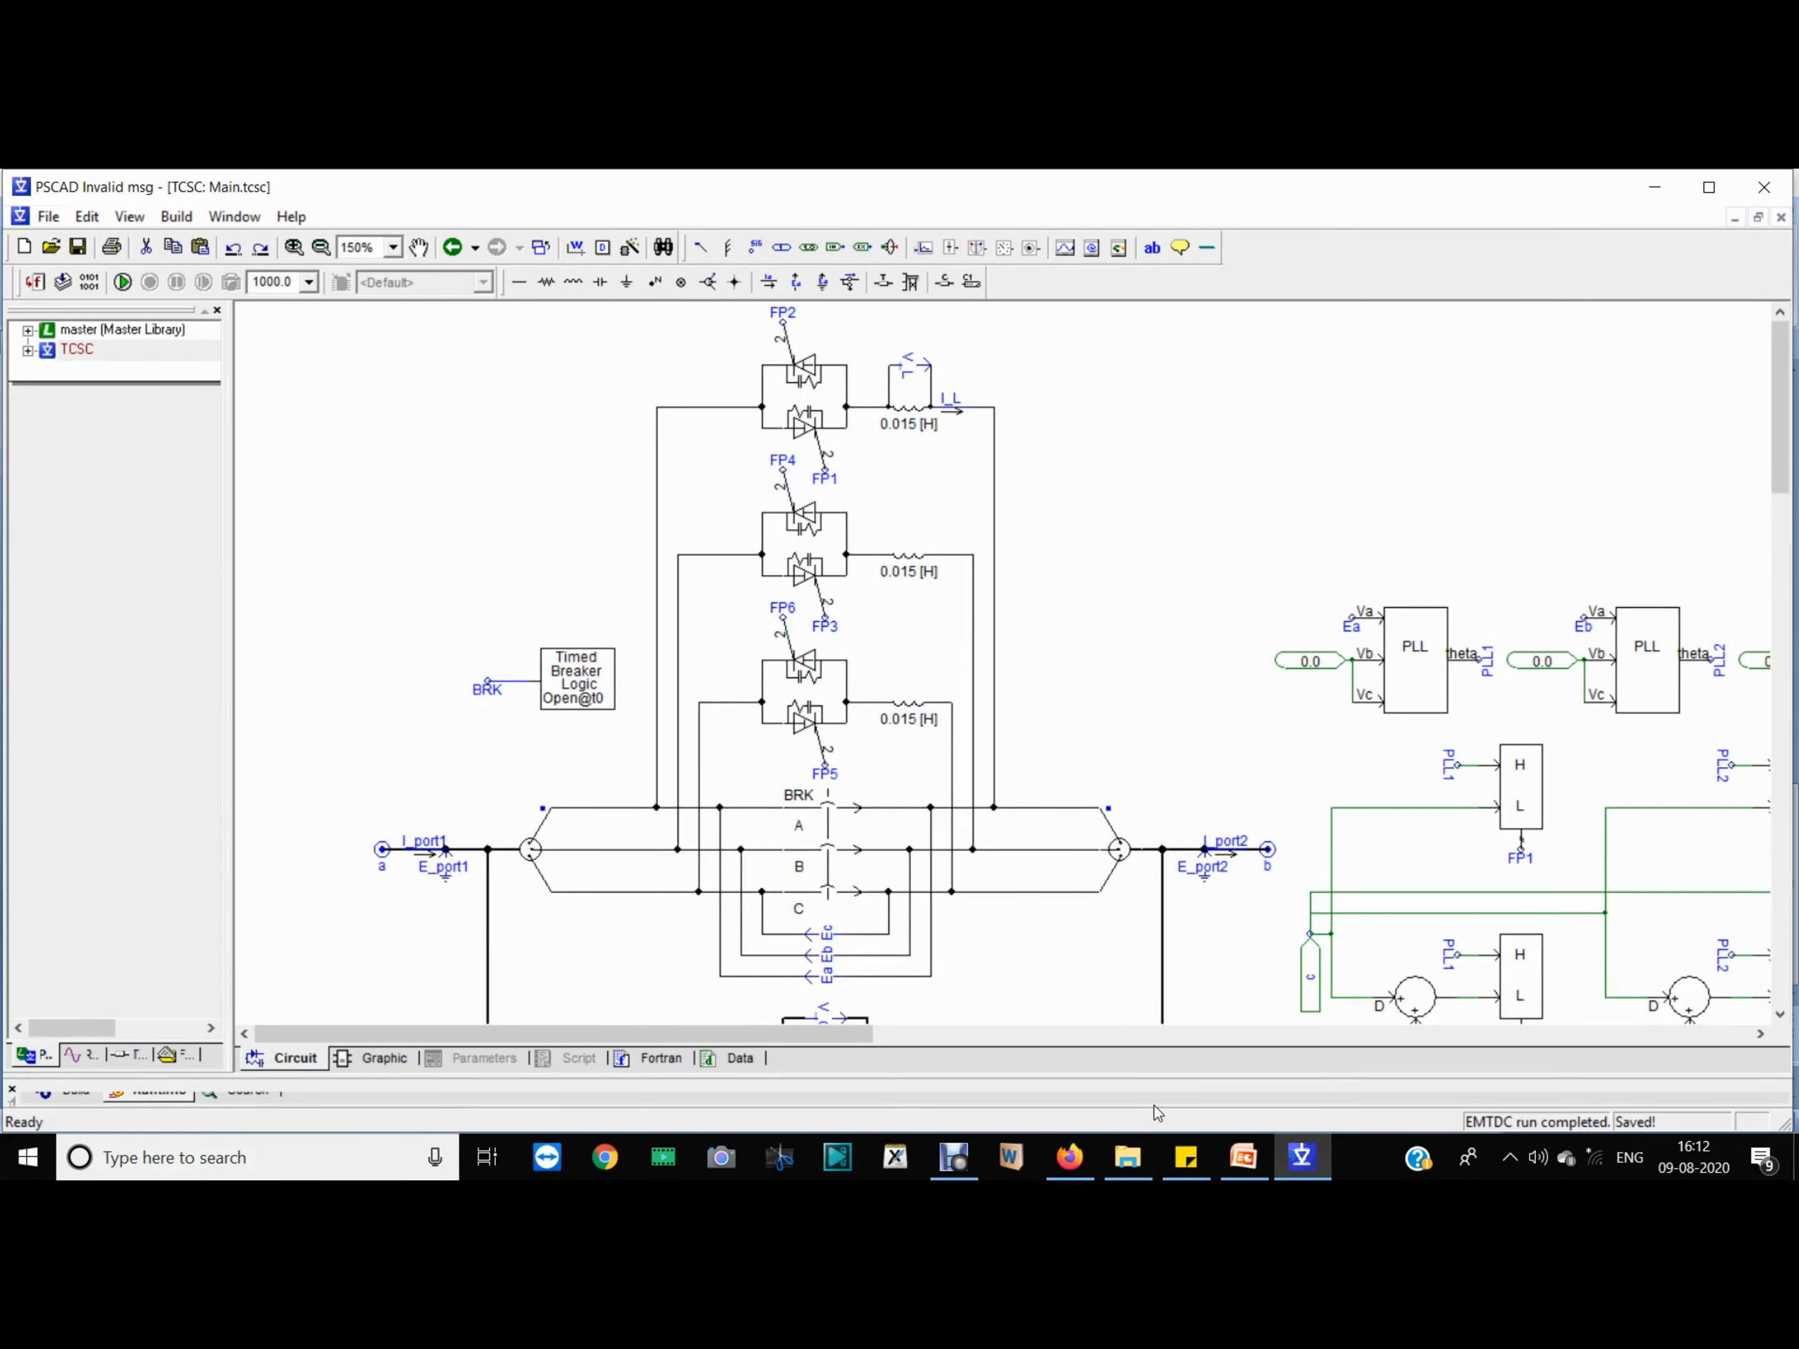
Step: Consult the Design Aspect slide in PowerPoint, and inspect the sequence impedance data in line T_1's cross-section in PSCAD
click(1241, 1159)
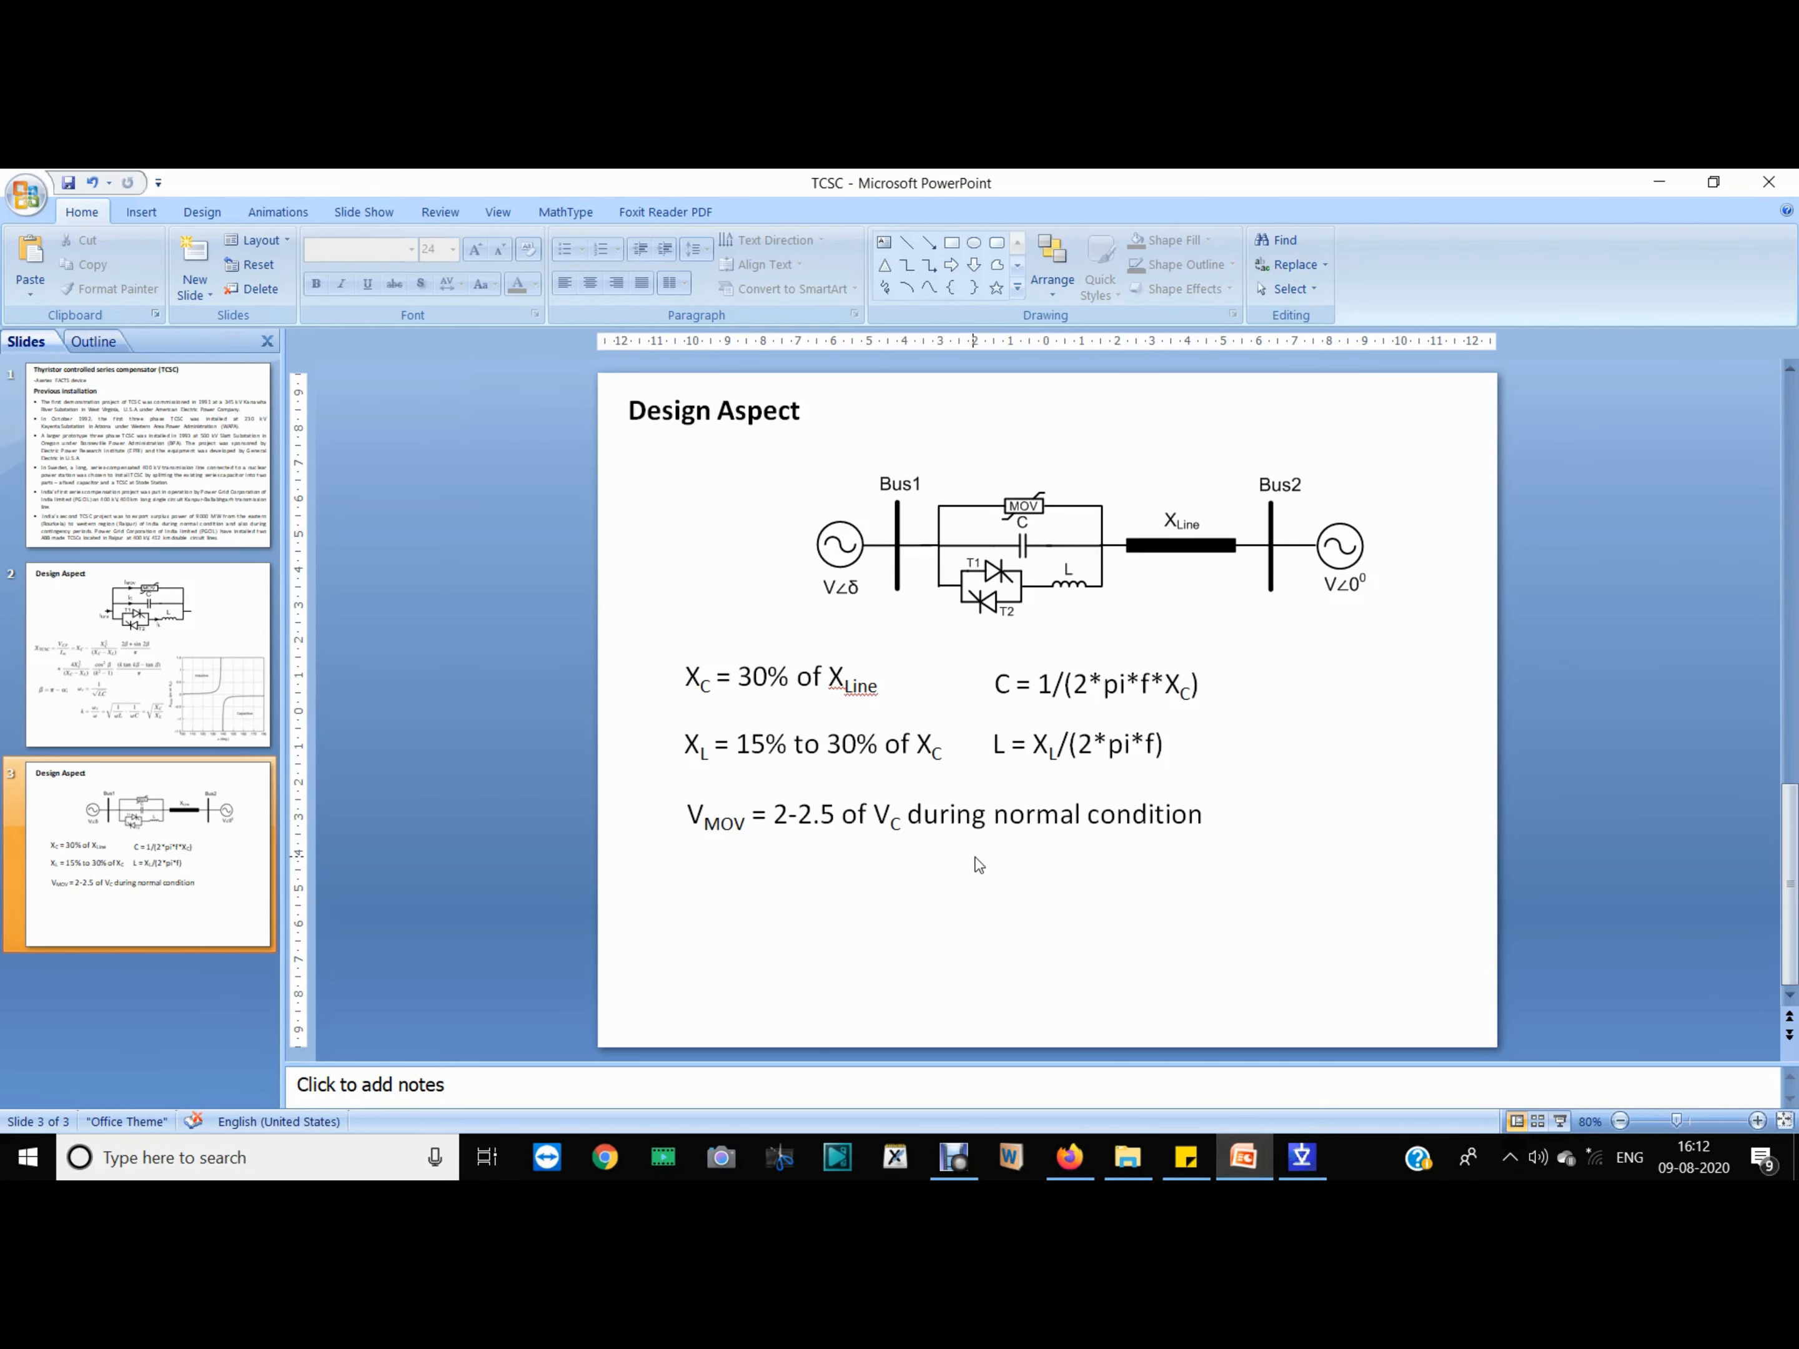
click(1303, 1158)
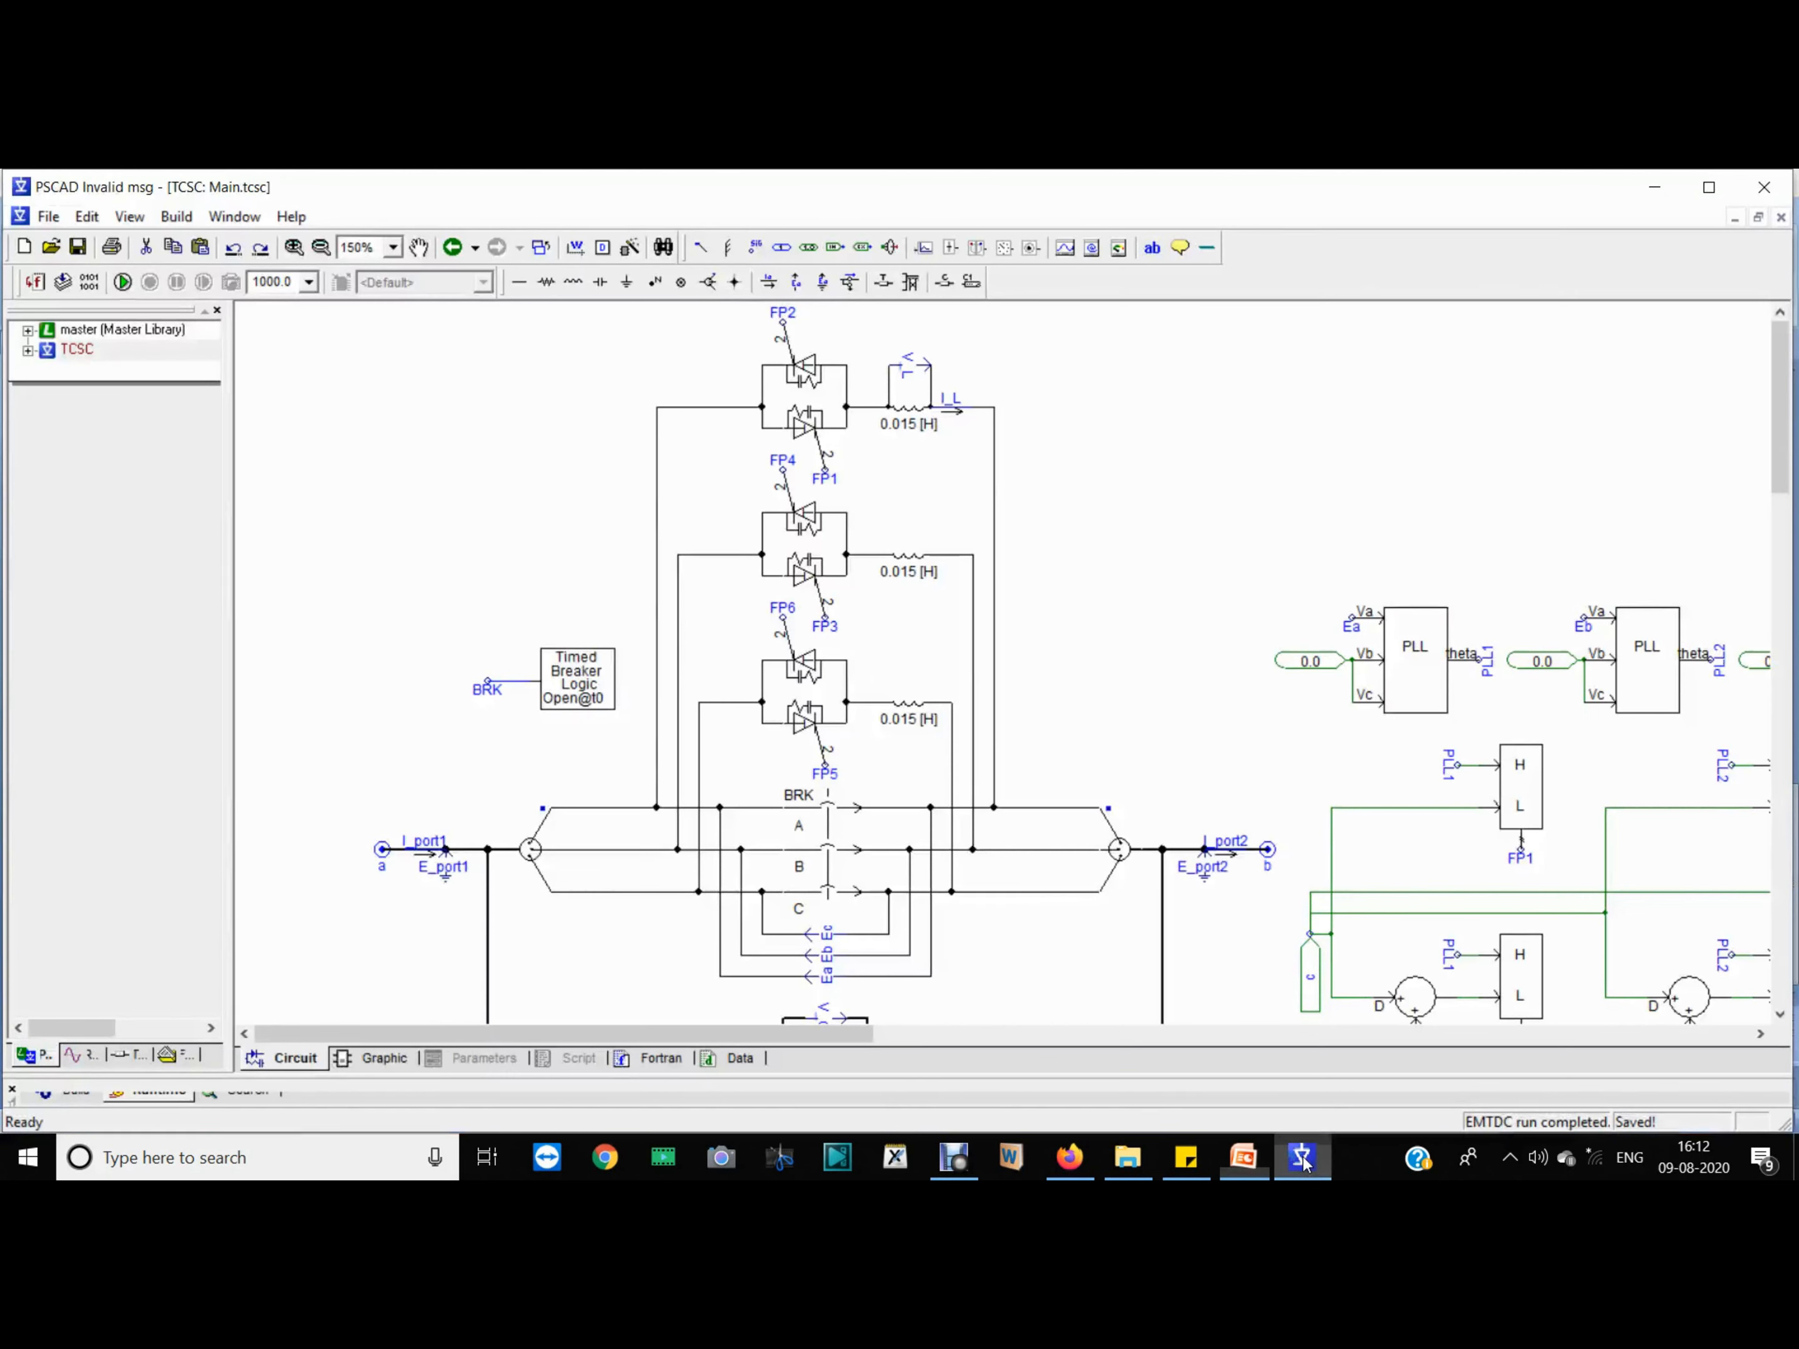
click(453, 247)
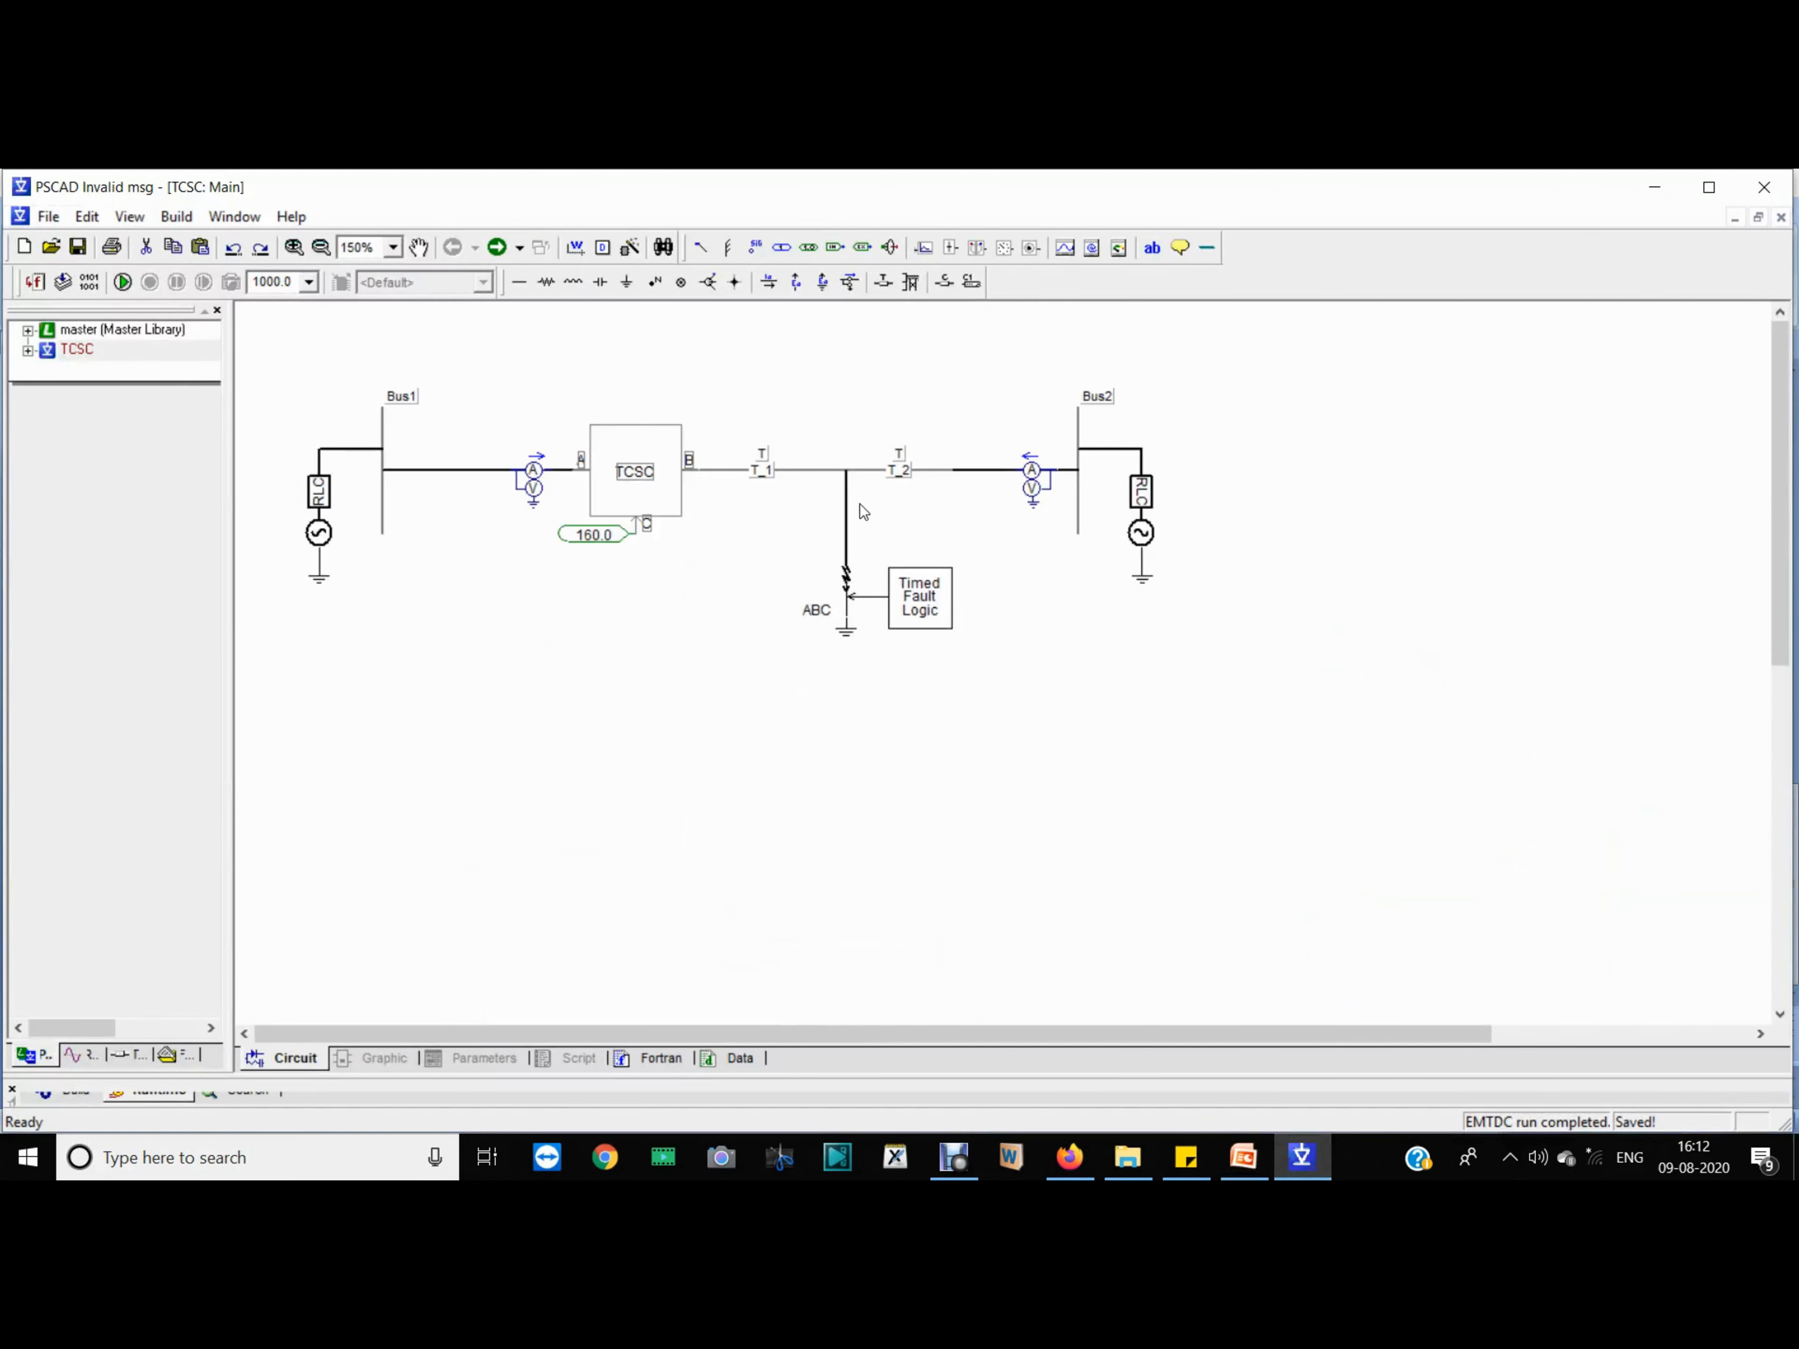
double_click(771, 470)
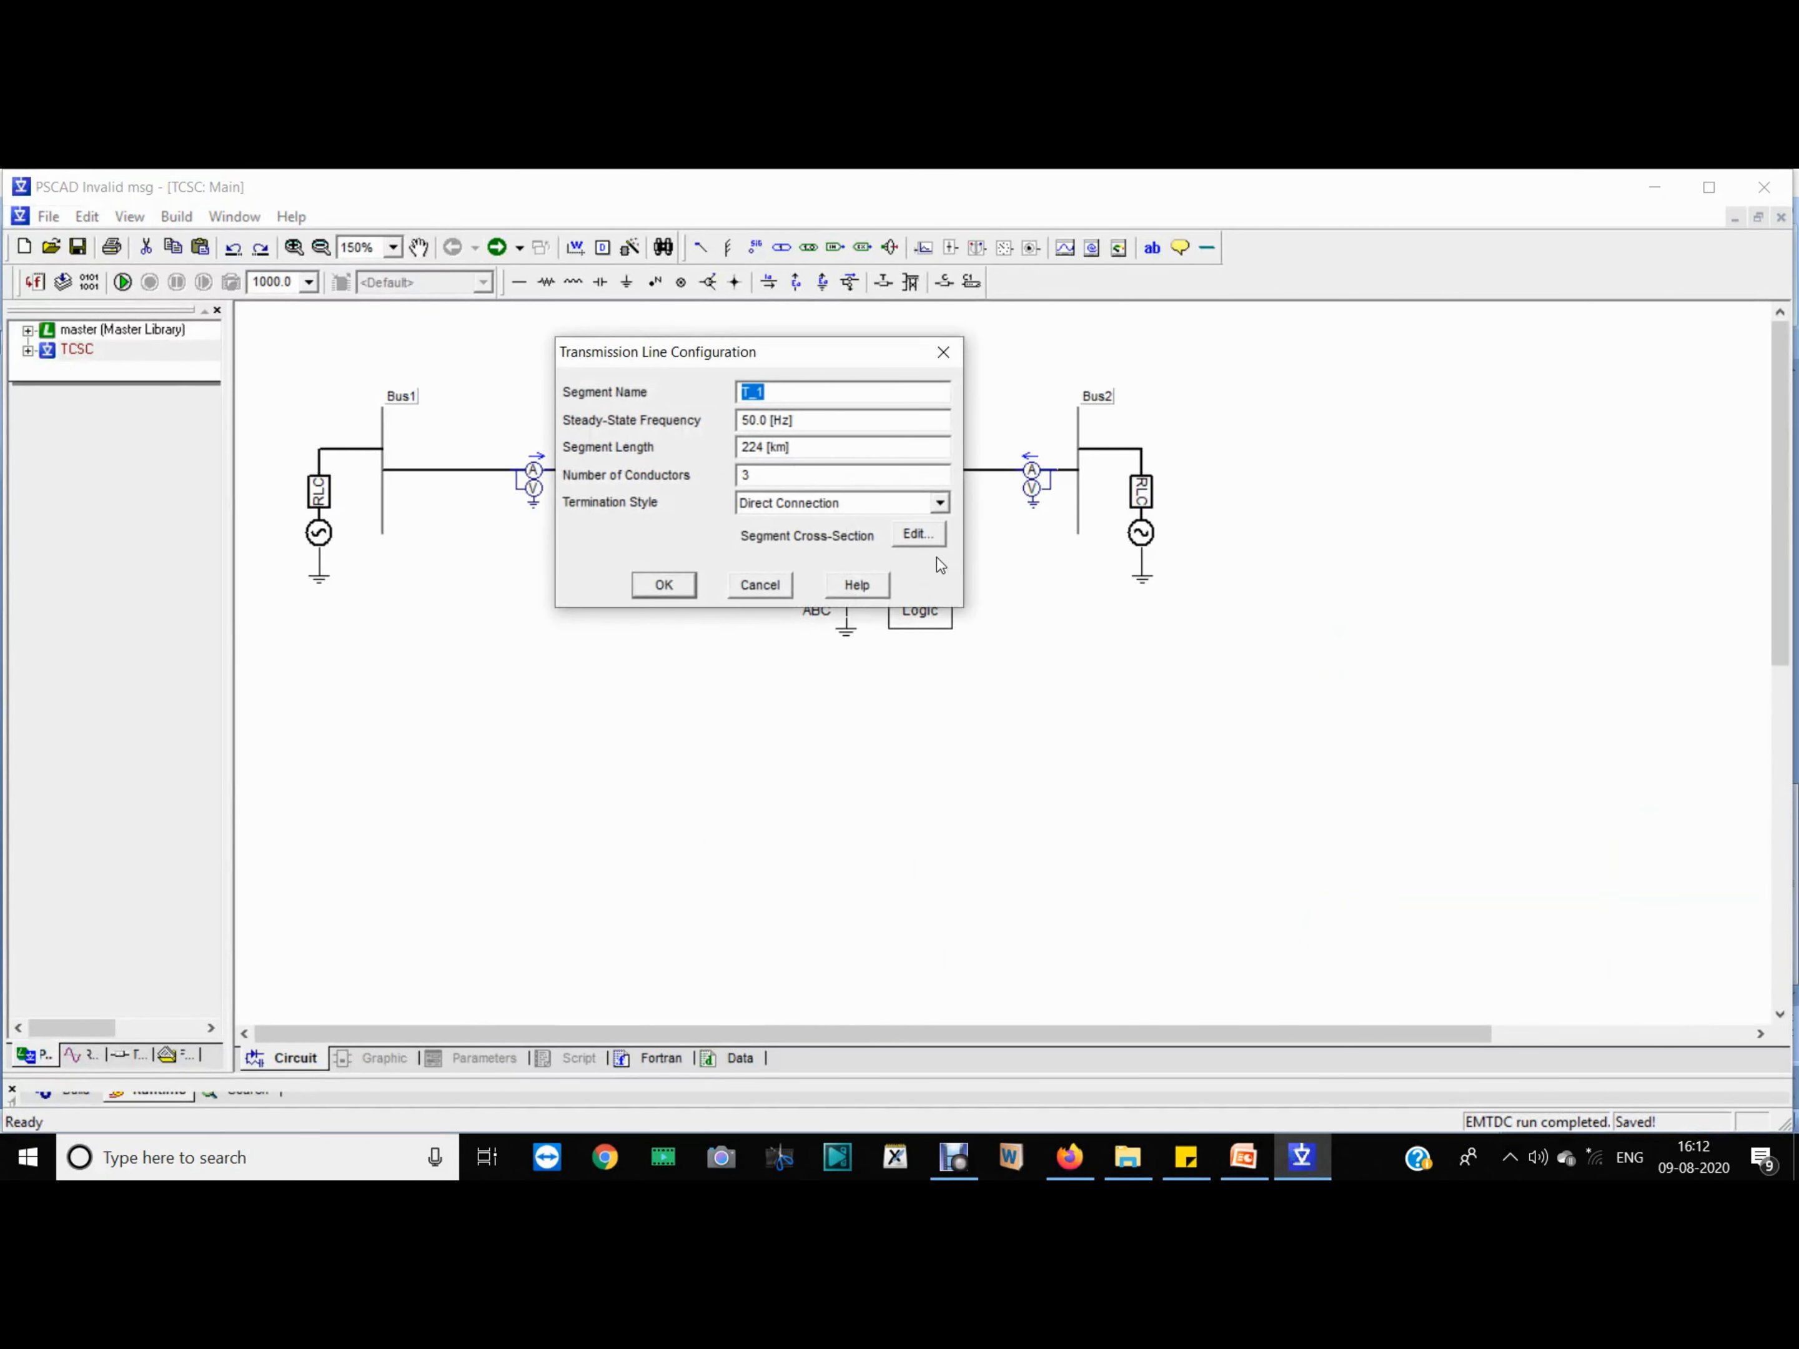
click(915, 533)
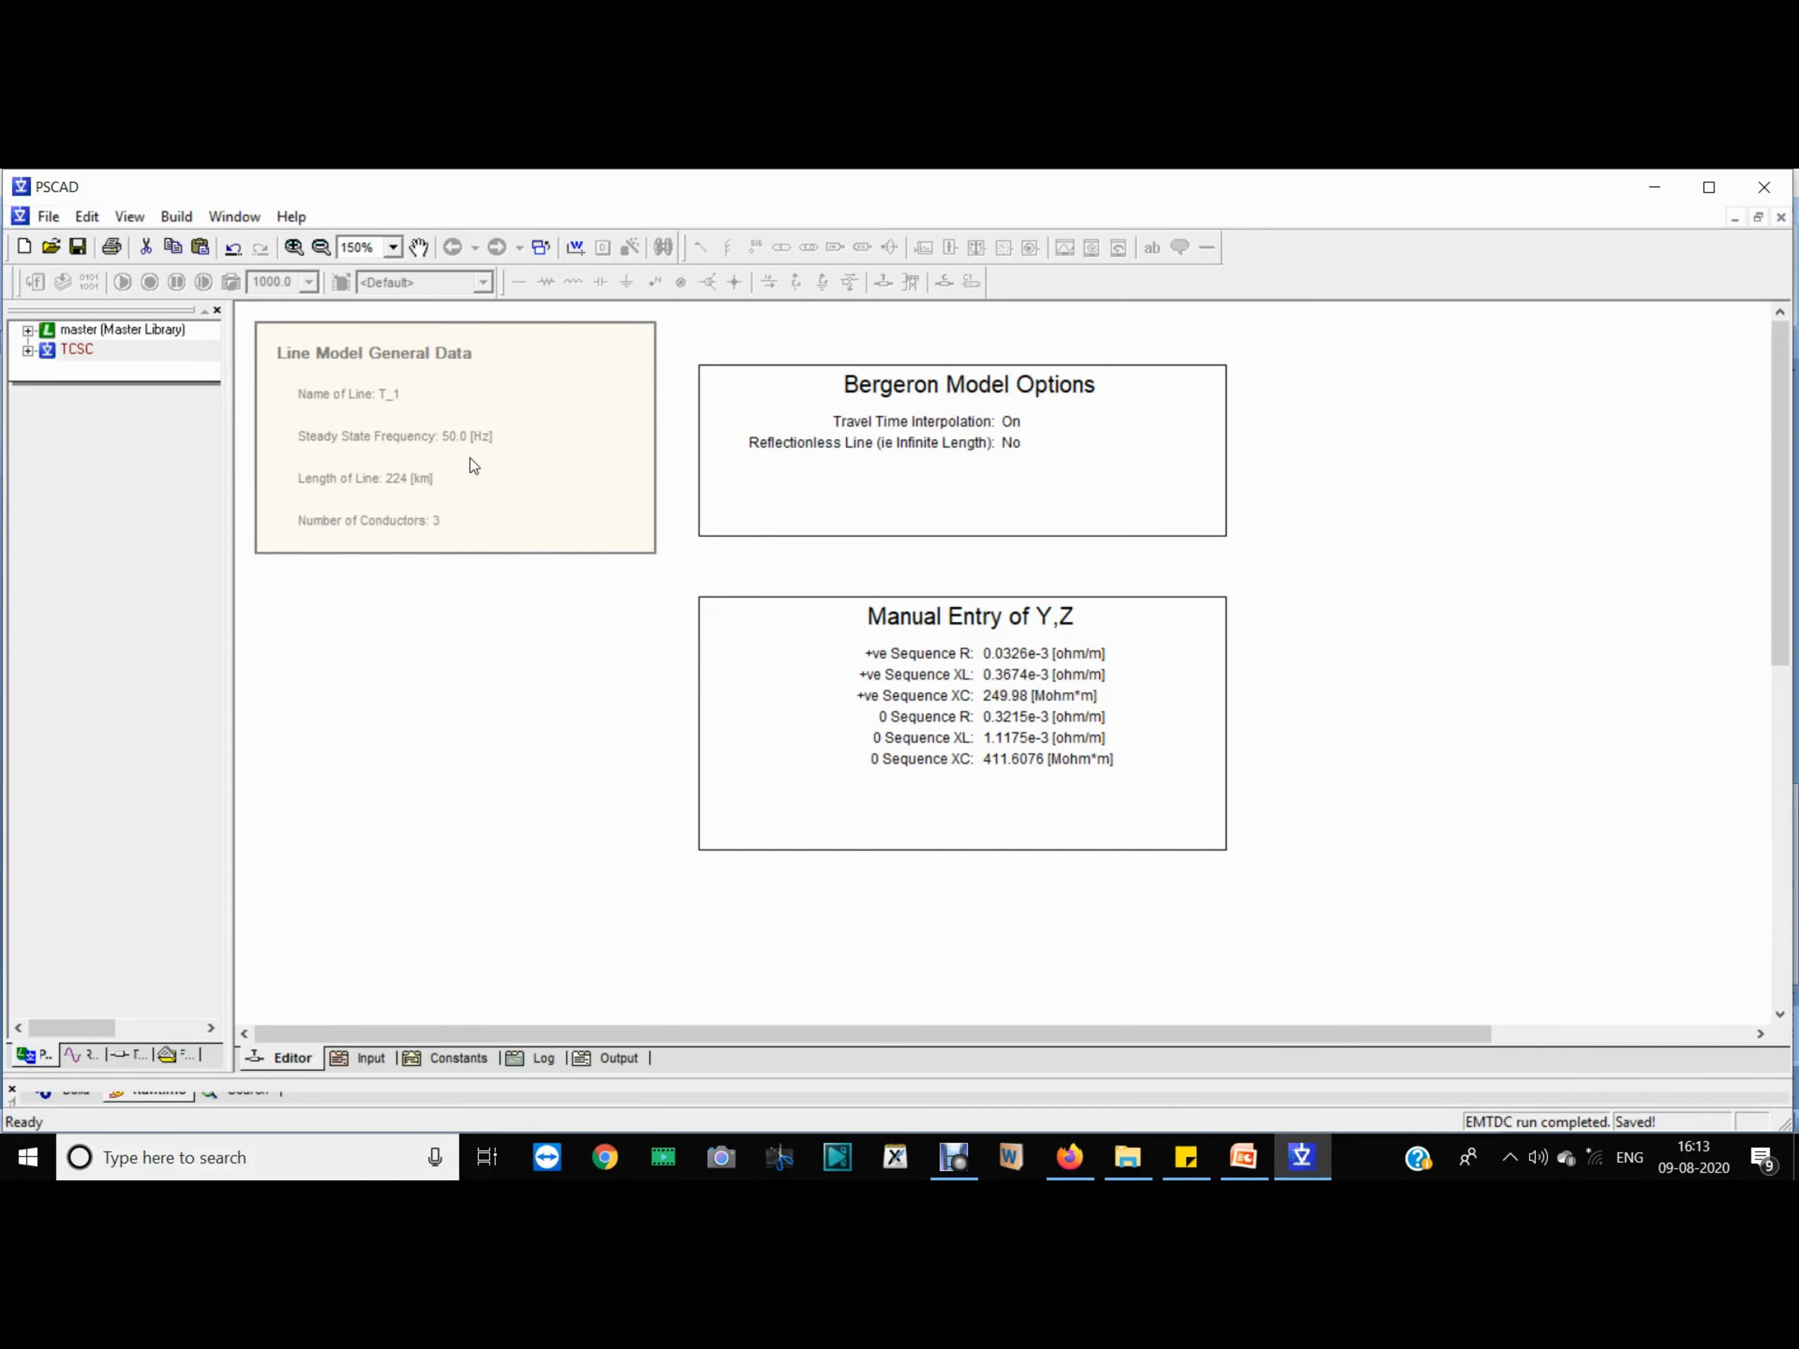
key(alt+Left)
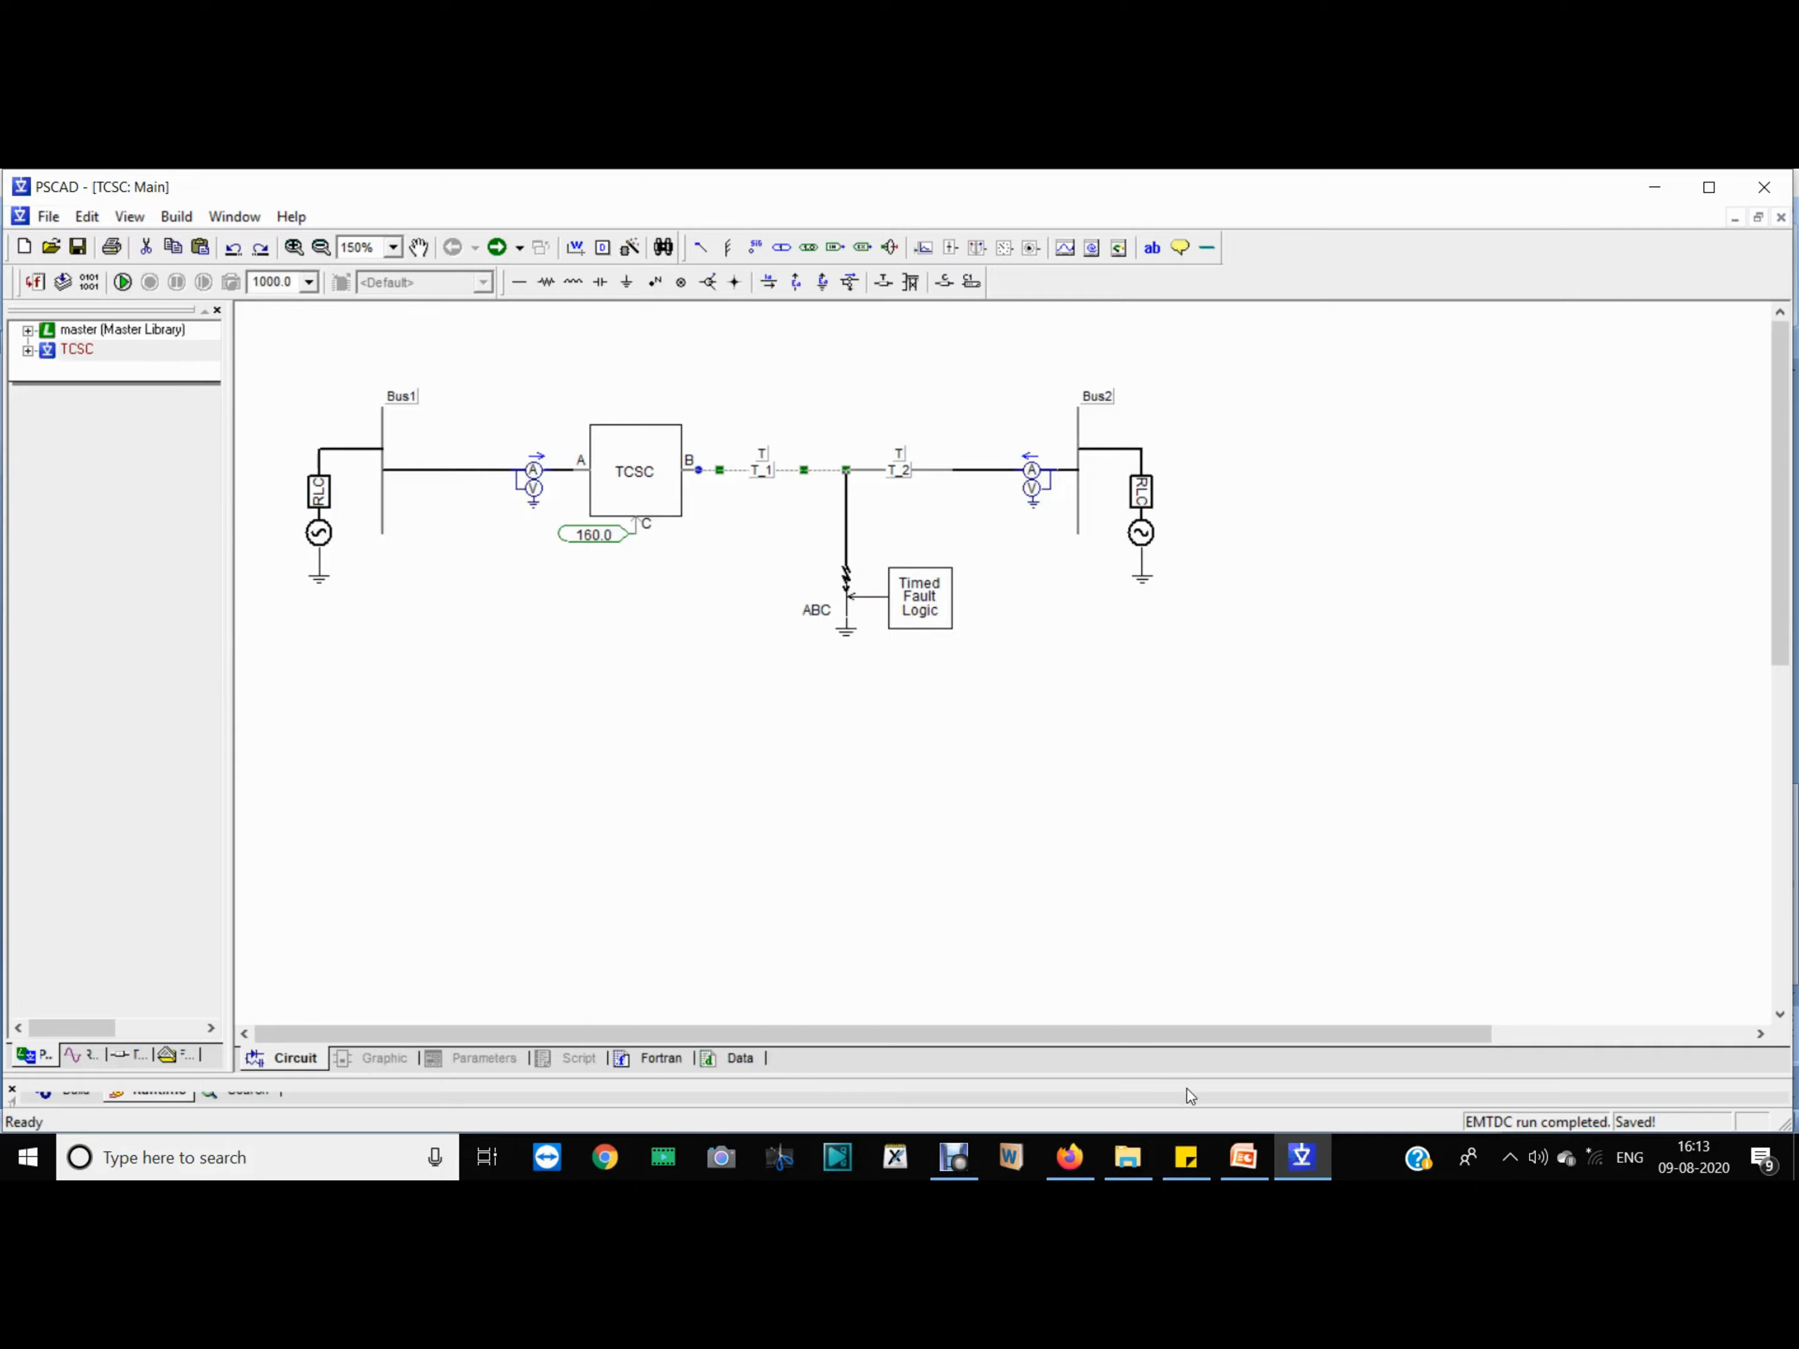
Step: Recheck the design formulas in PowerPoint, and examine the series capacitor and thyristor-branch inductors in PSCAD's TCSC module
click(1243, 1157)
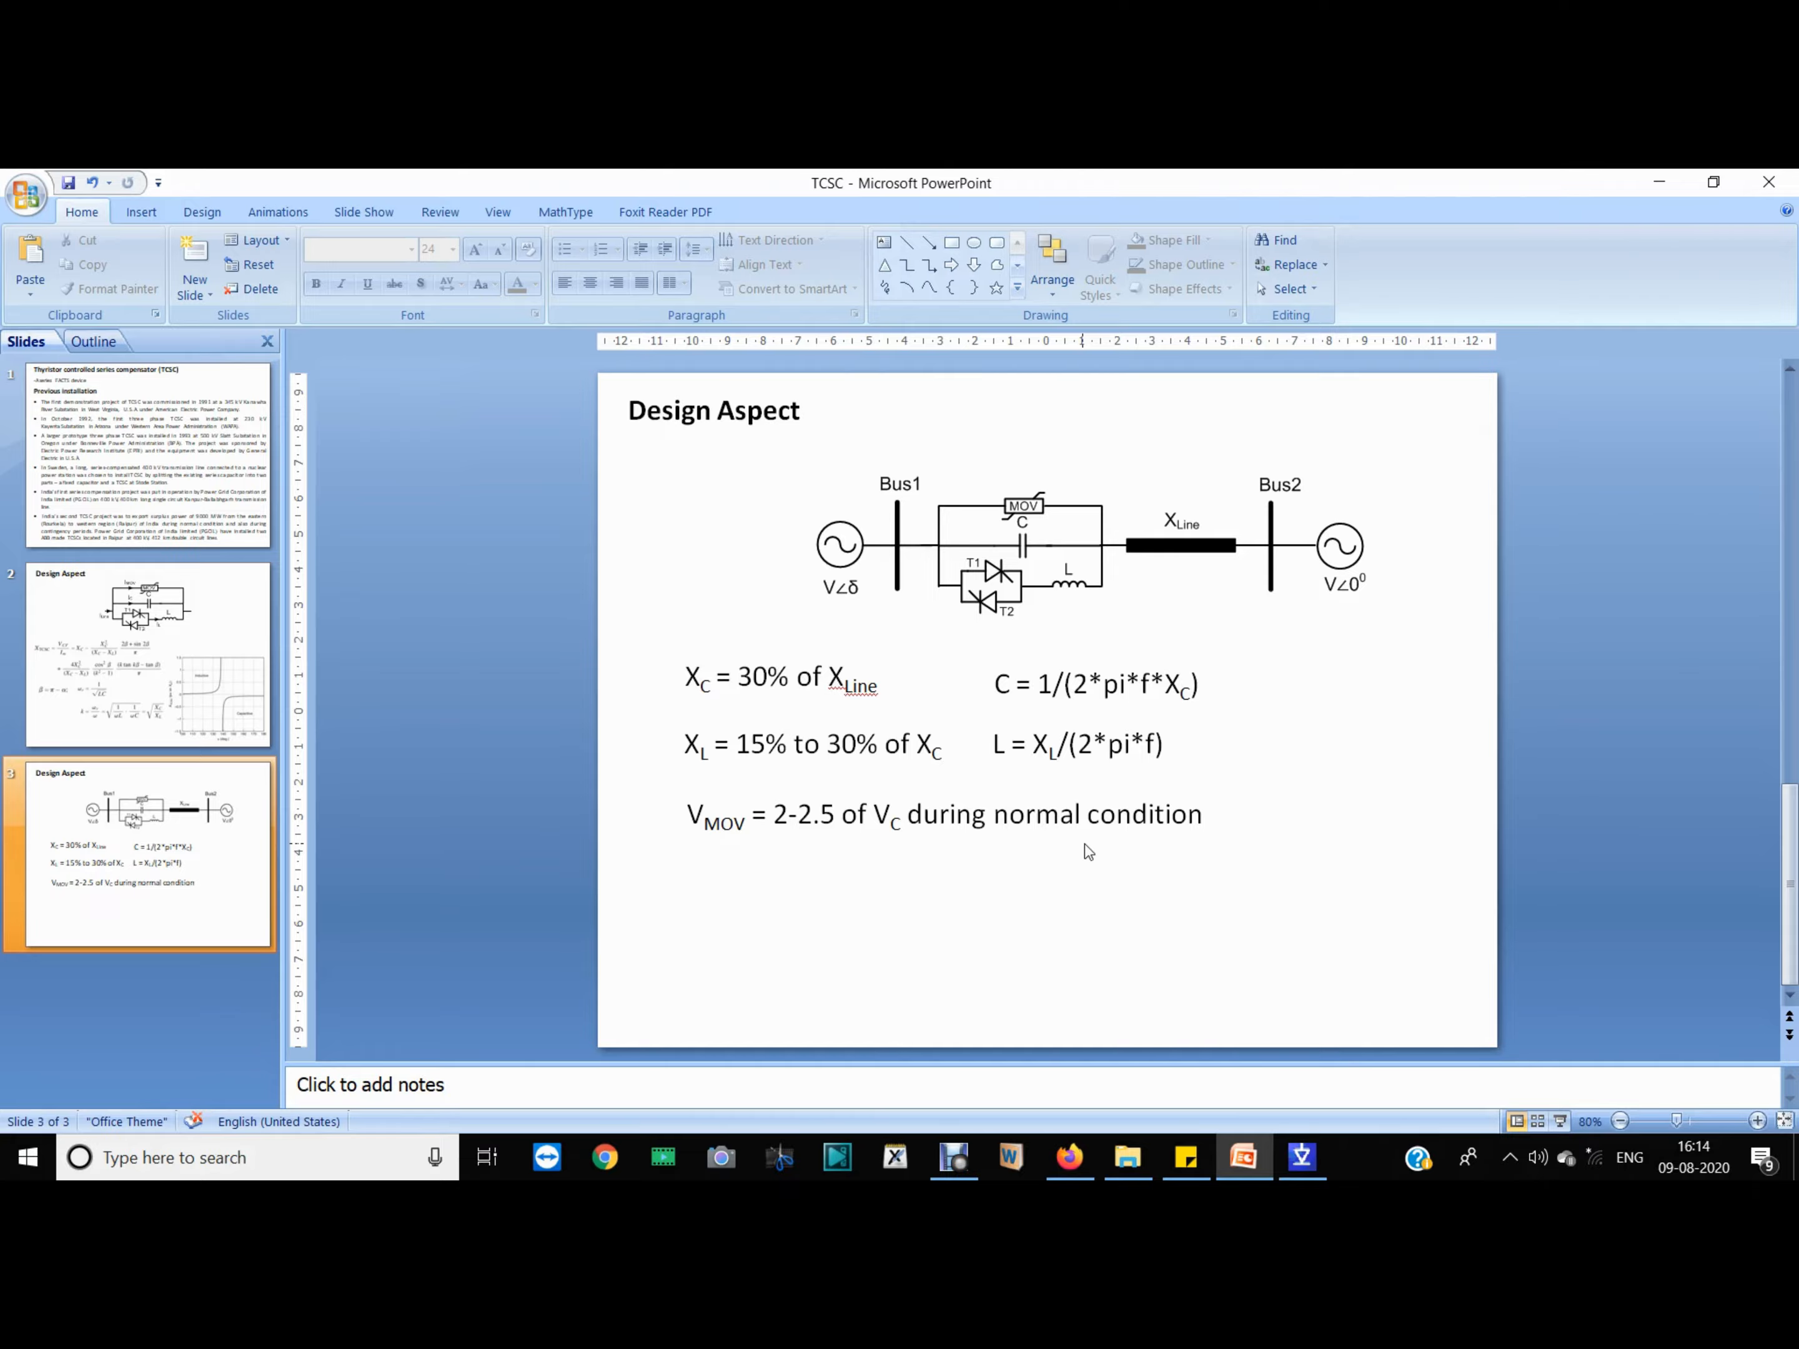
click(1302, 1157)
double_click(664, 501)
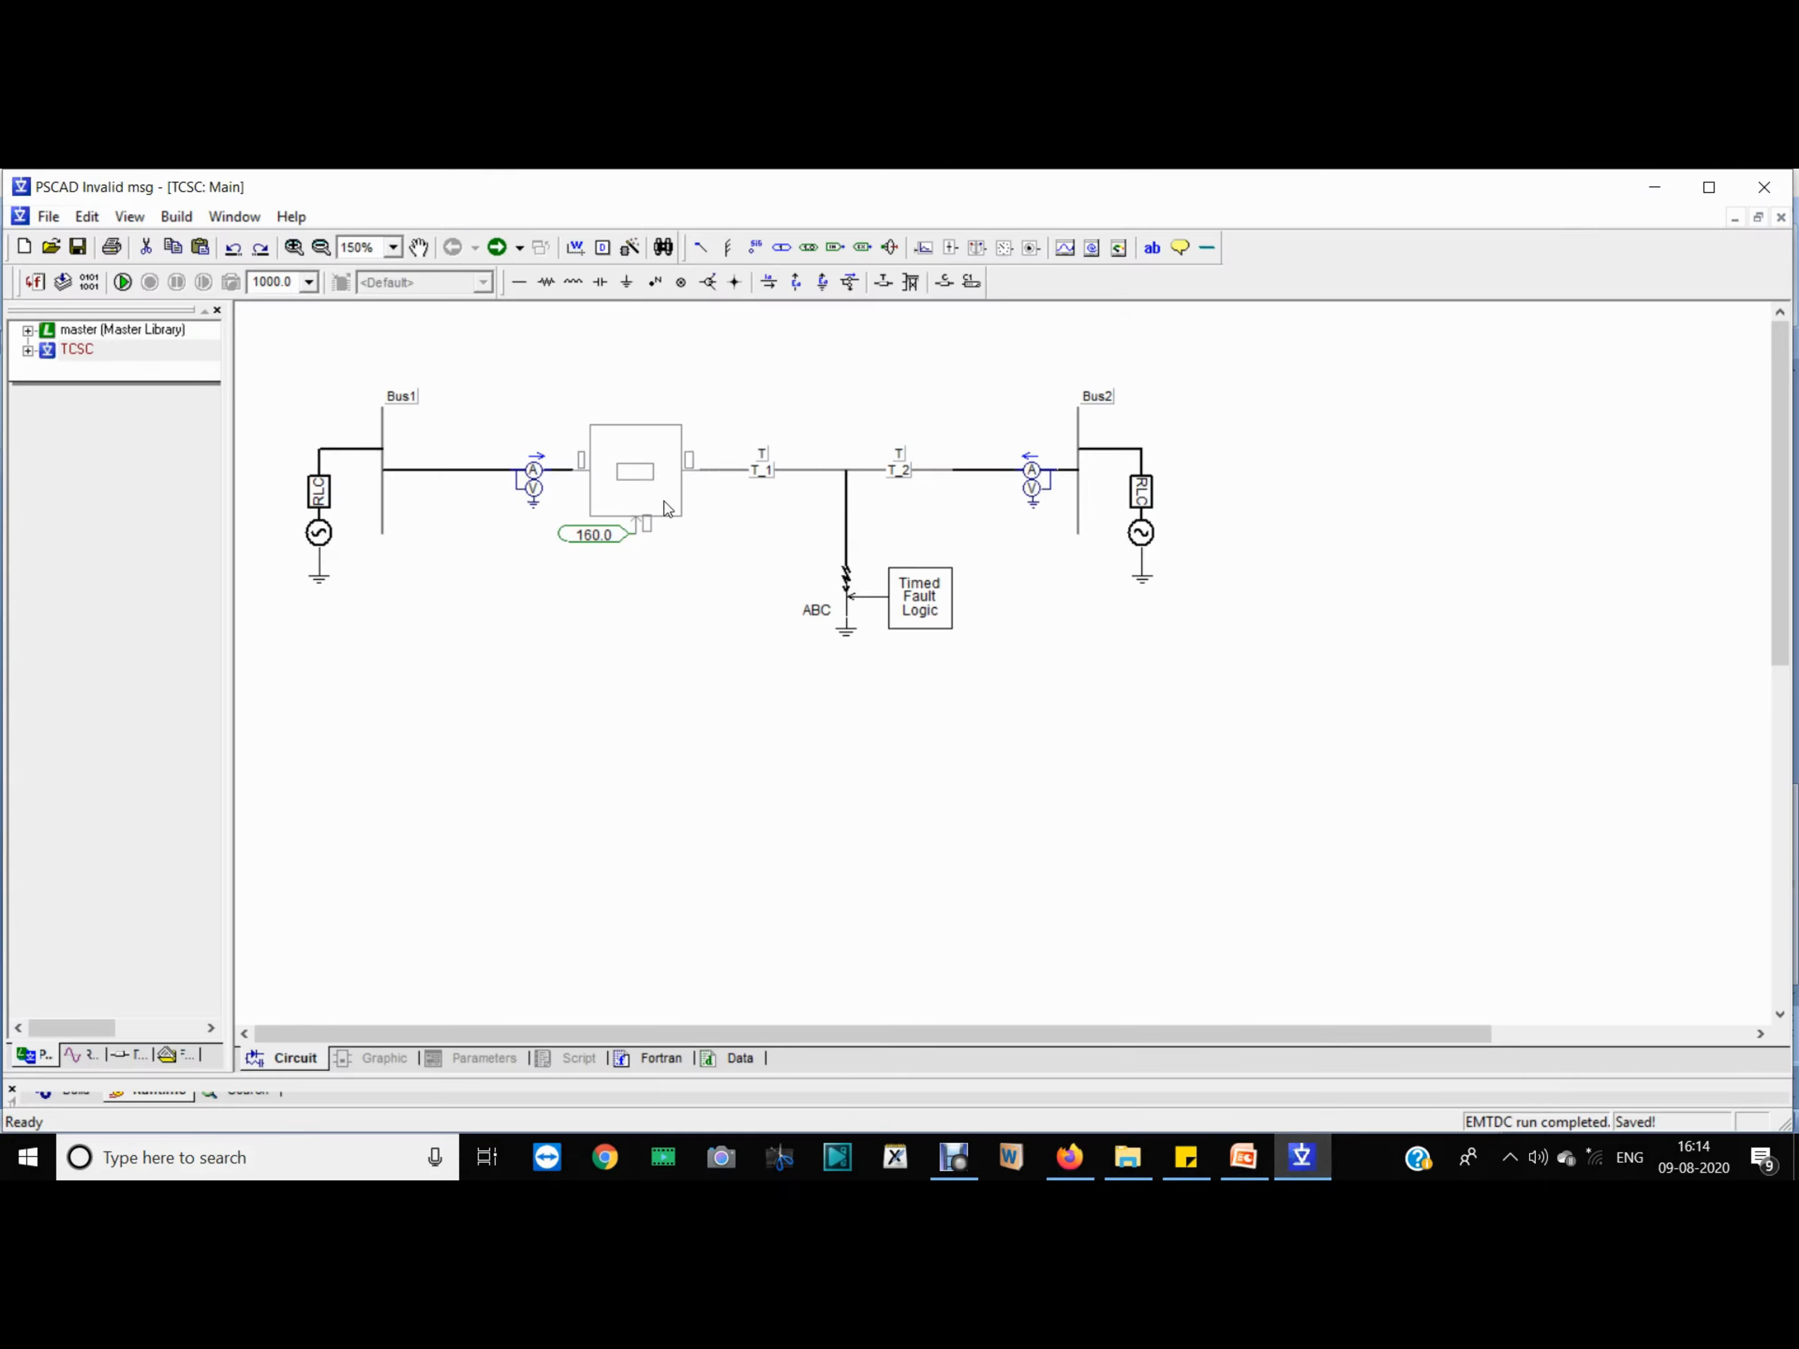
scroll(1068, 662, down, 5)
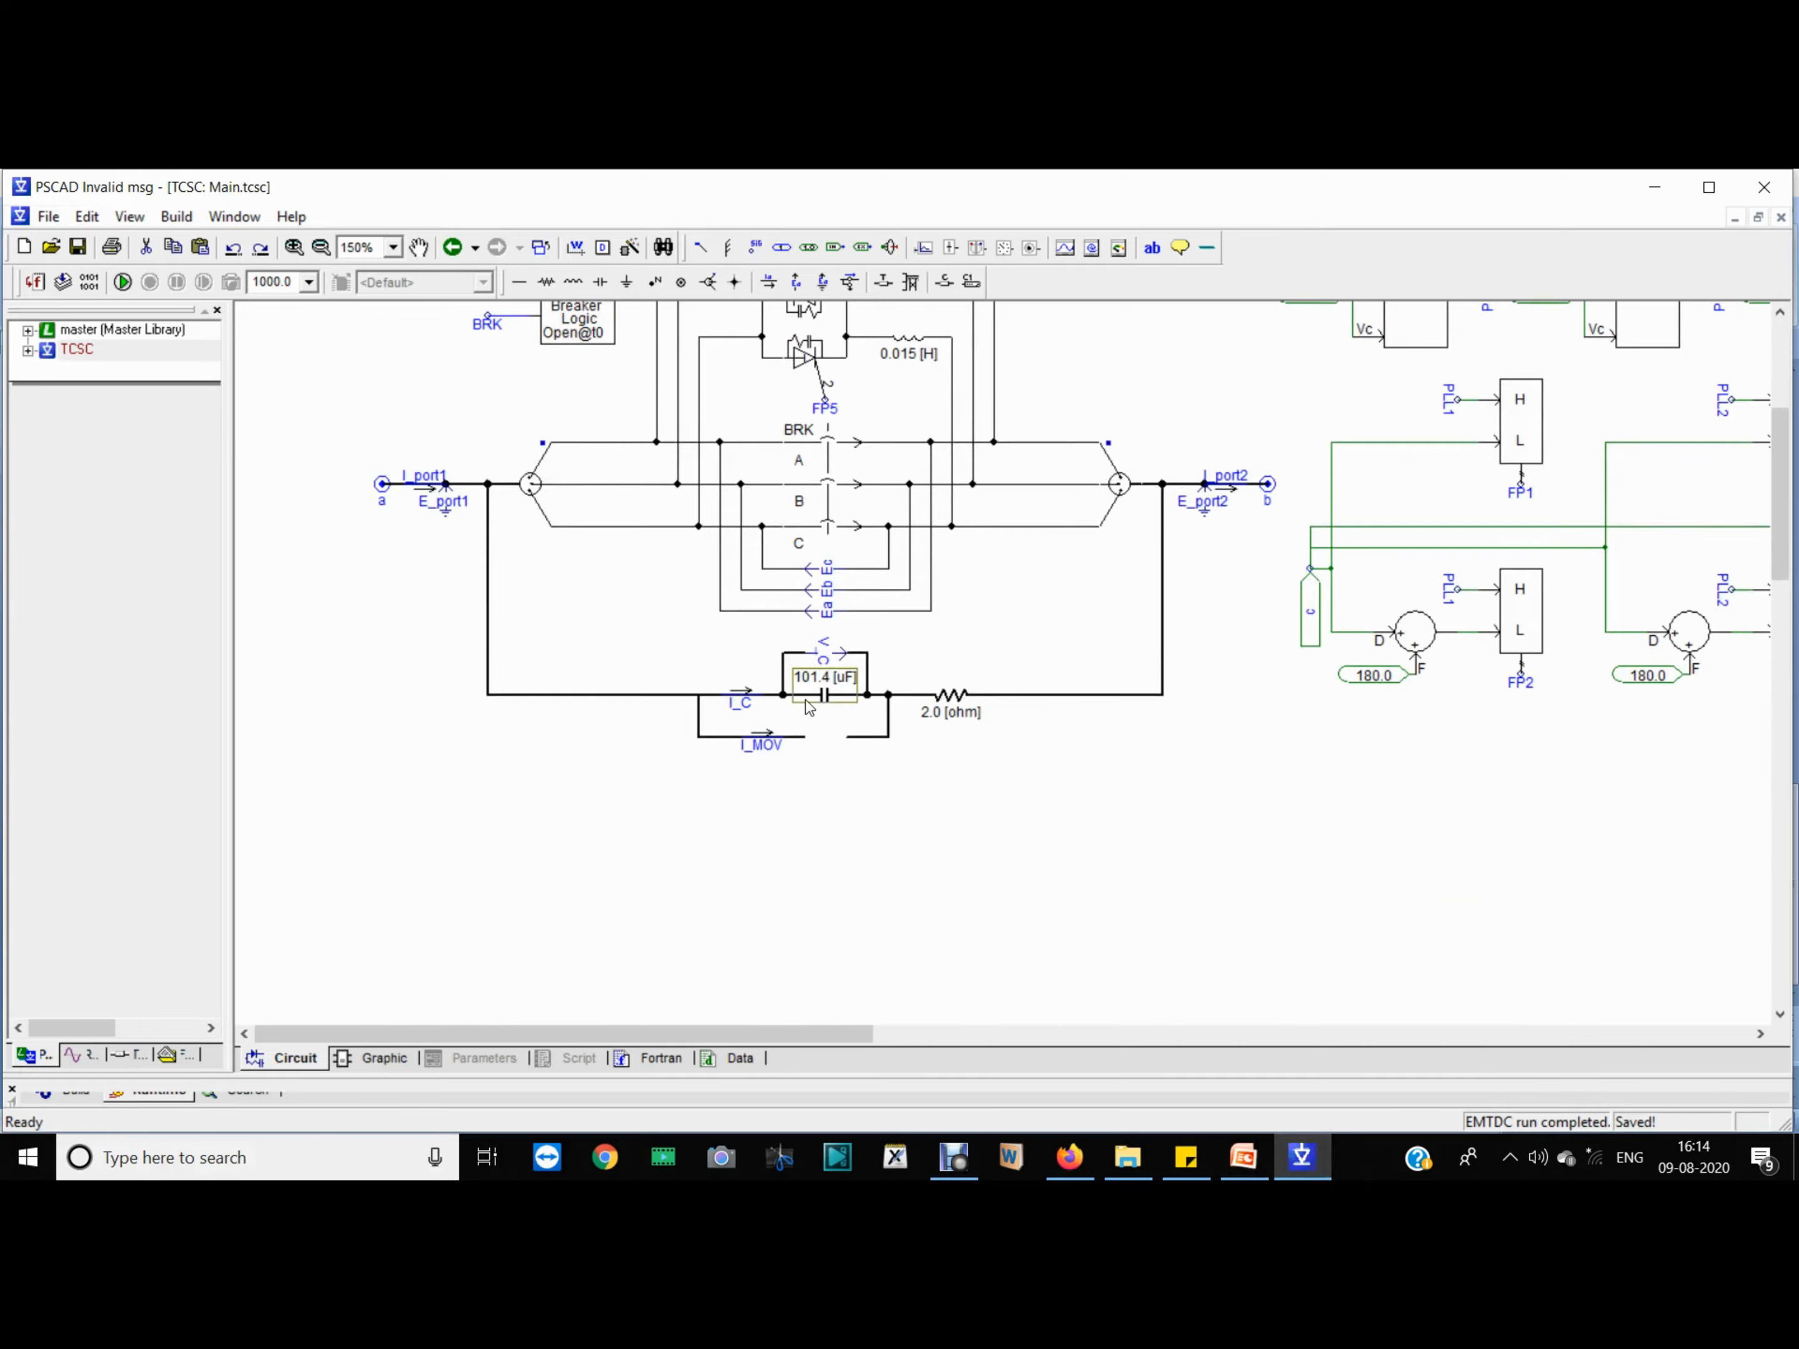
scroll(857, 799, up, 5)
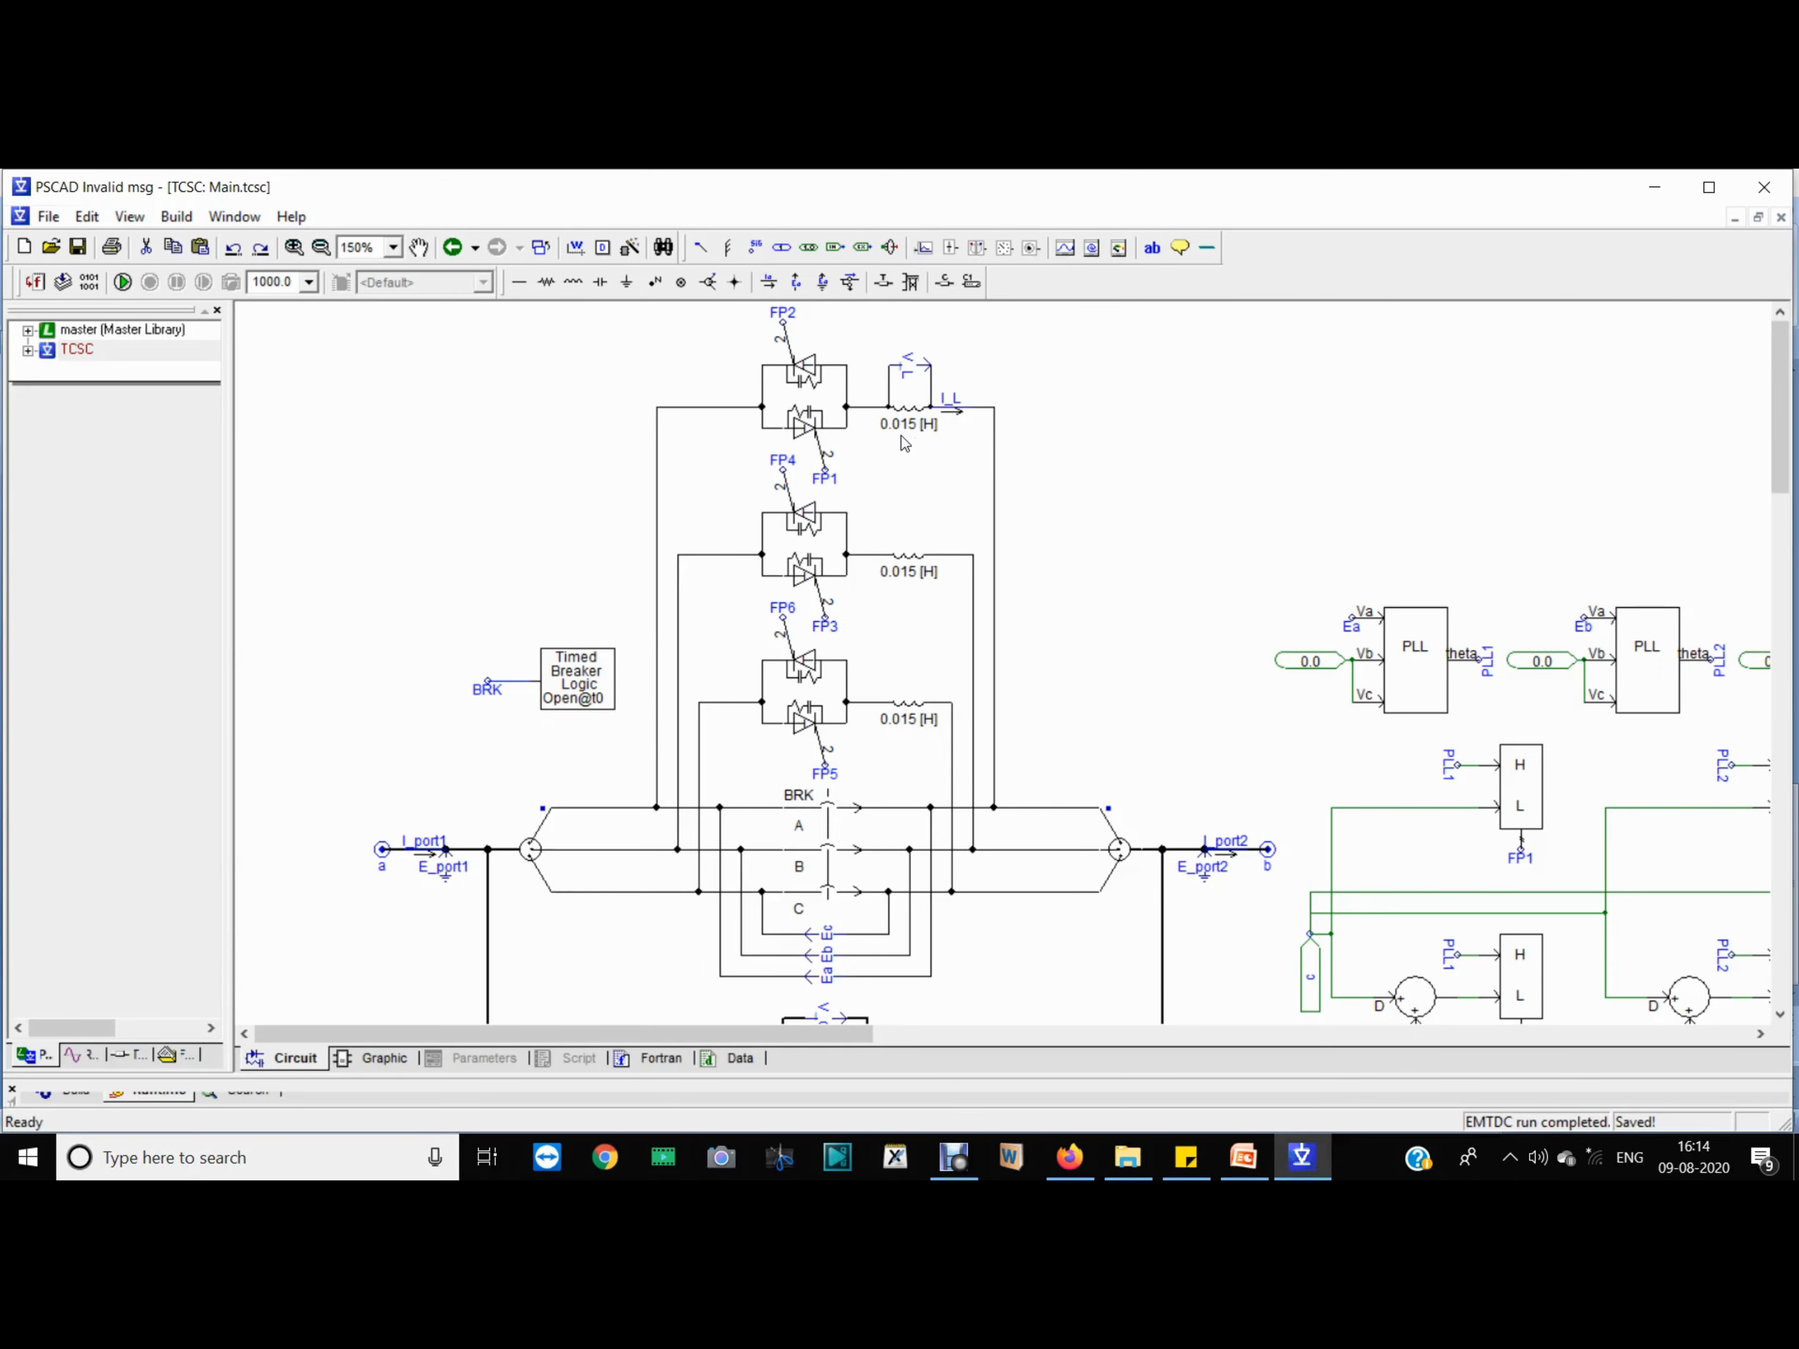
Step: Consult the sizing rules on the PowerPoint slide once more, and review the TCSC's capacitor and MOV branch in PSCAD
click(1243, 1160)
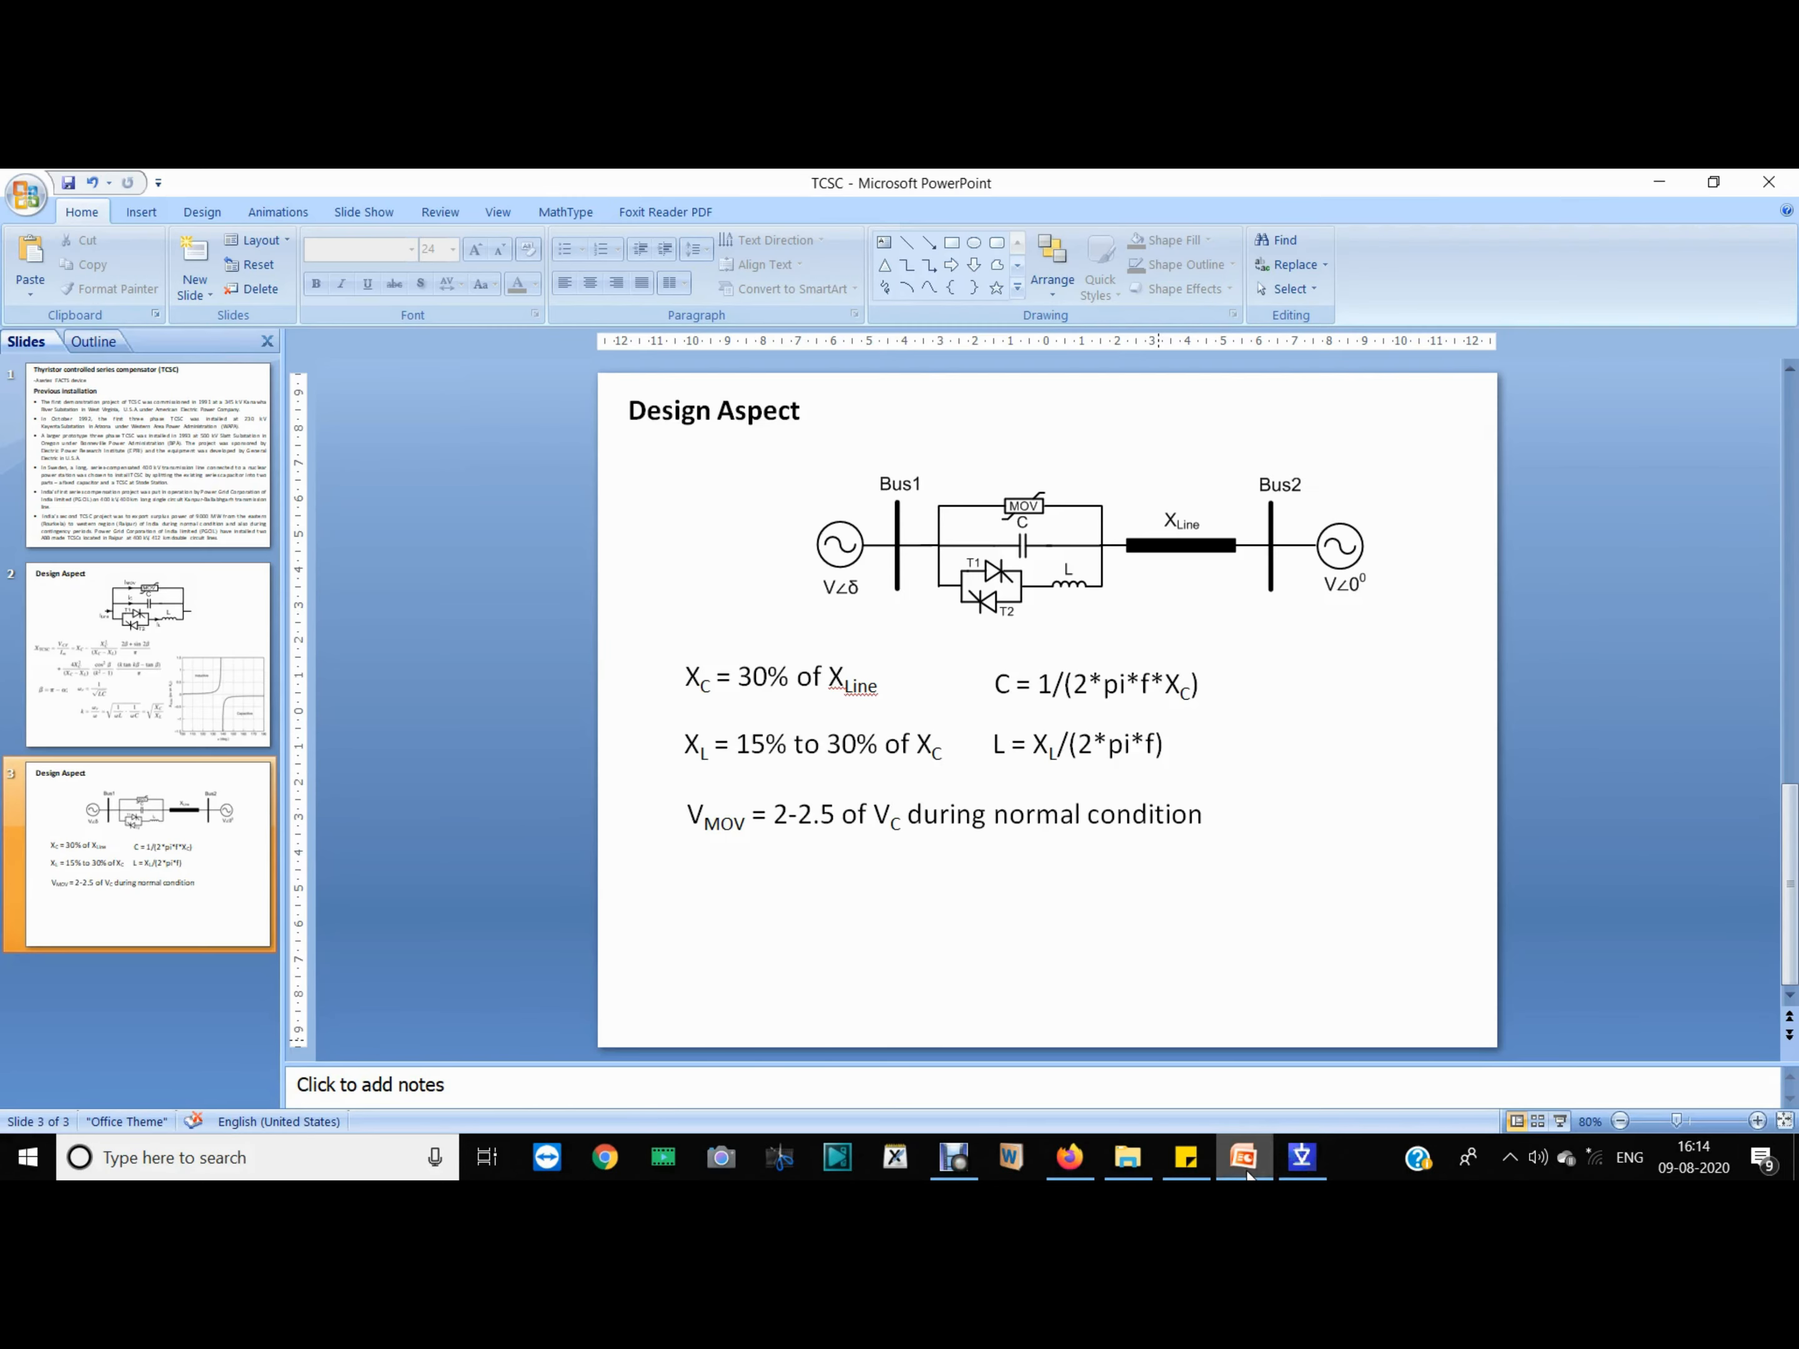
click(1248, 1174)
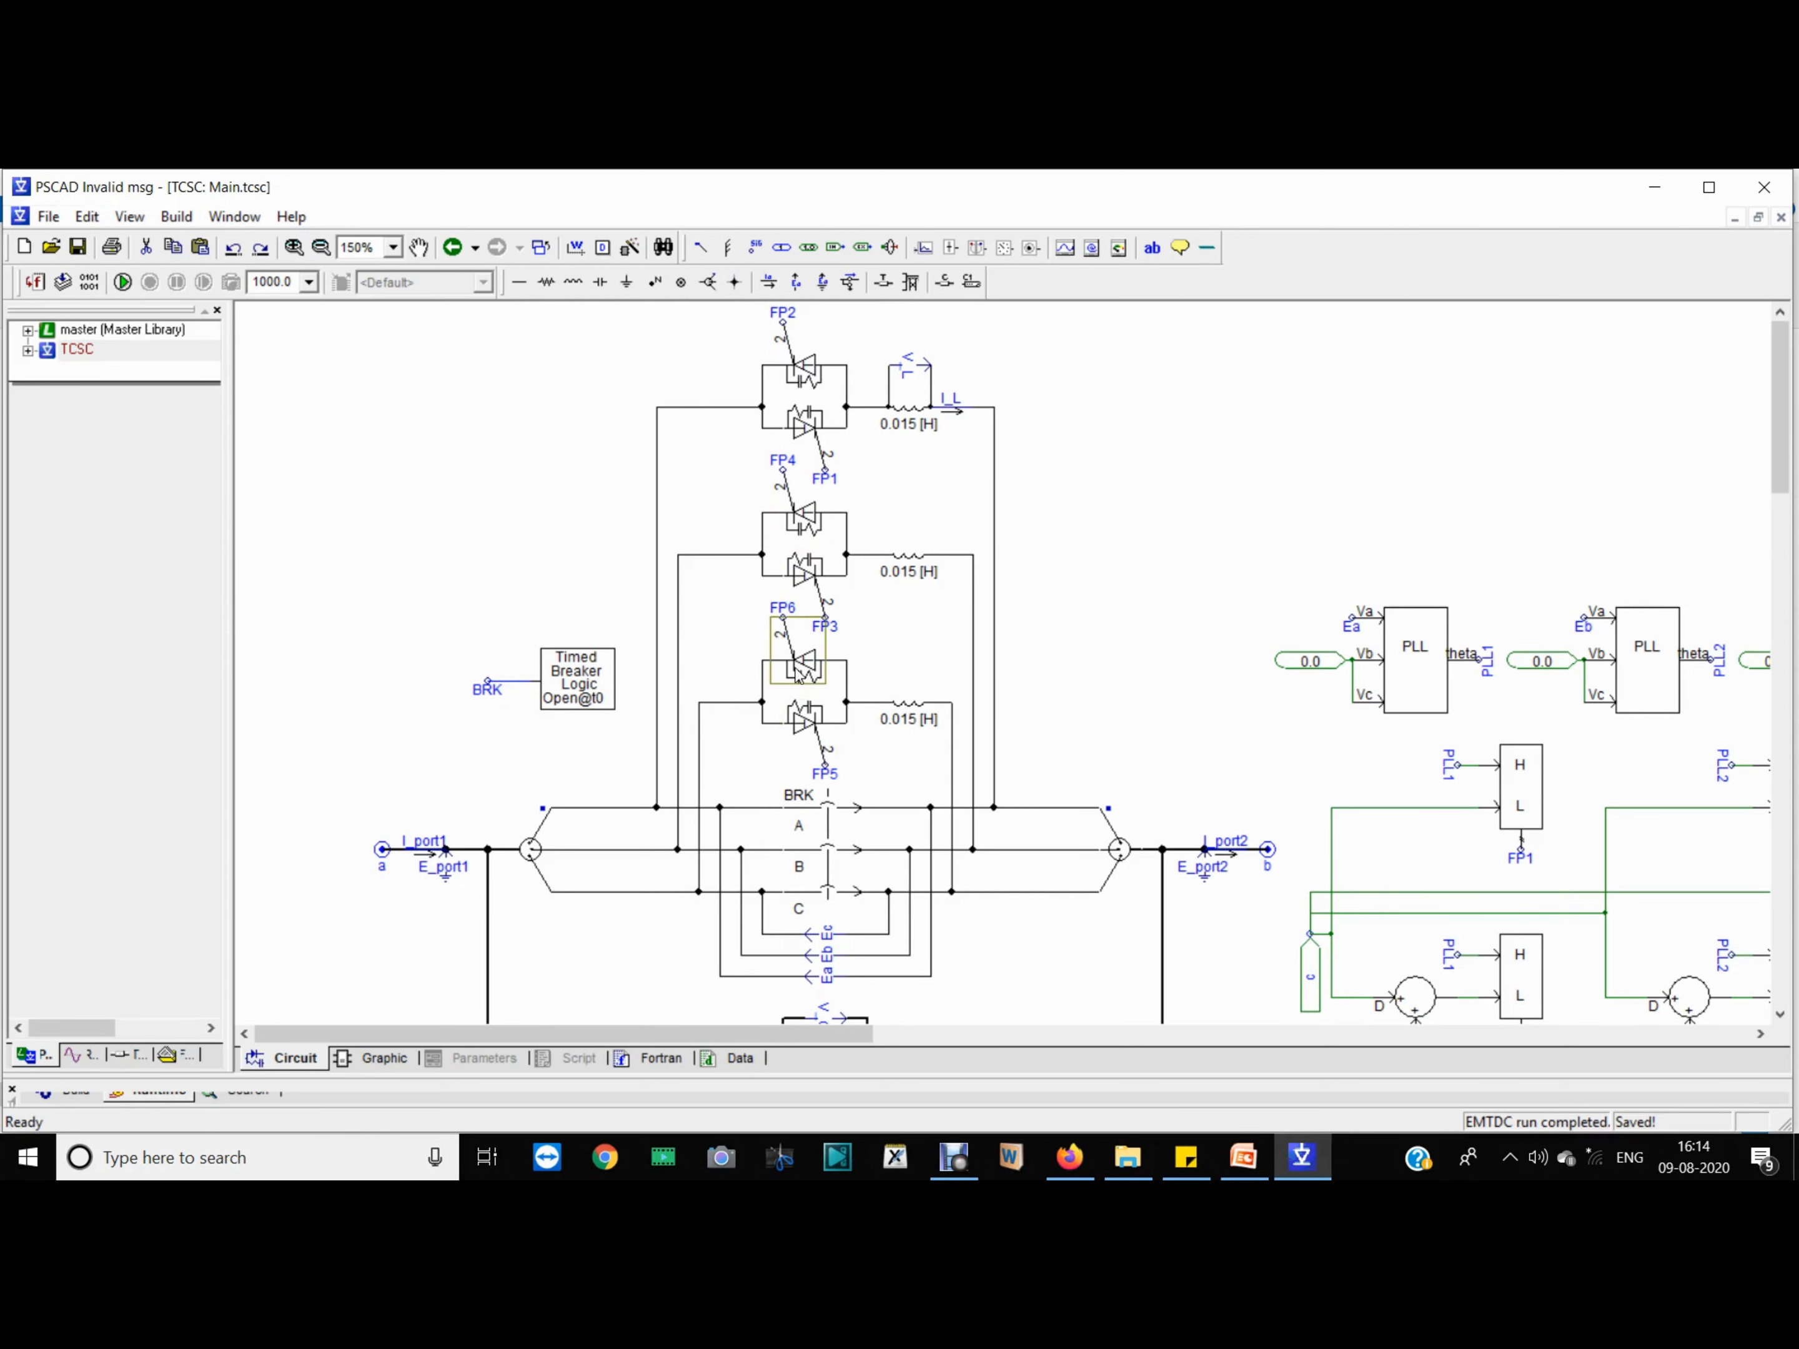
scroll(796, 650, down, 6)
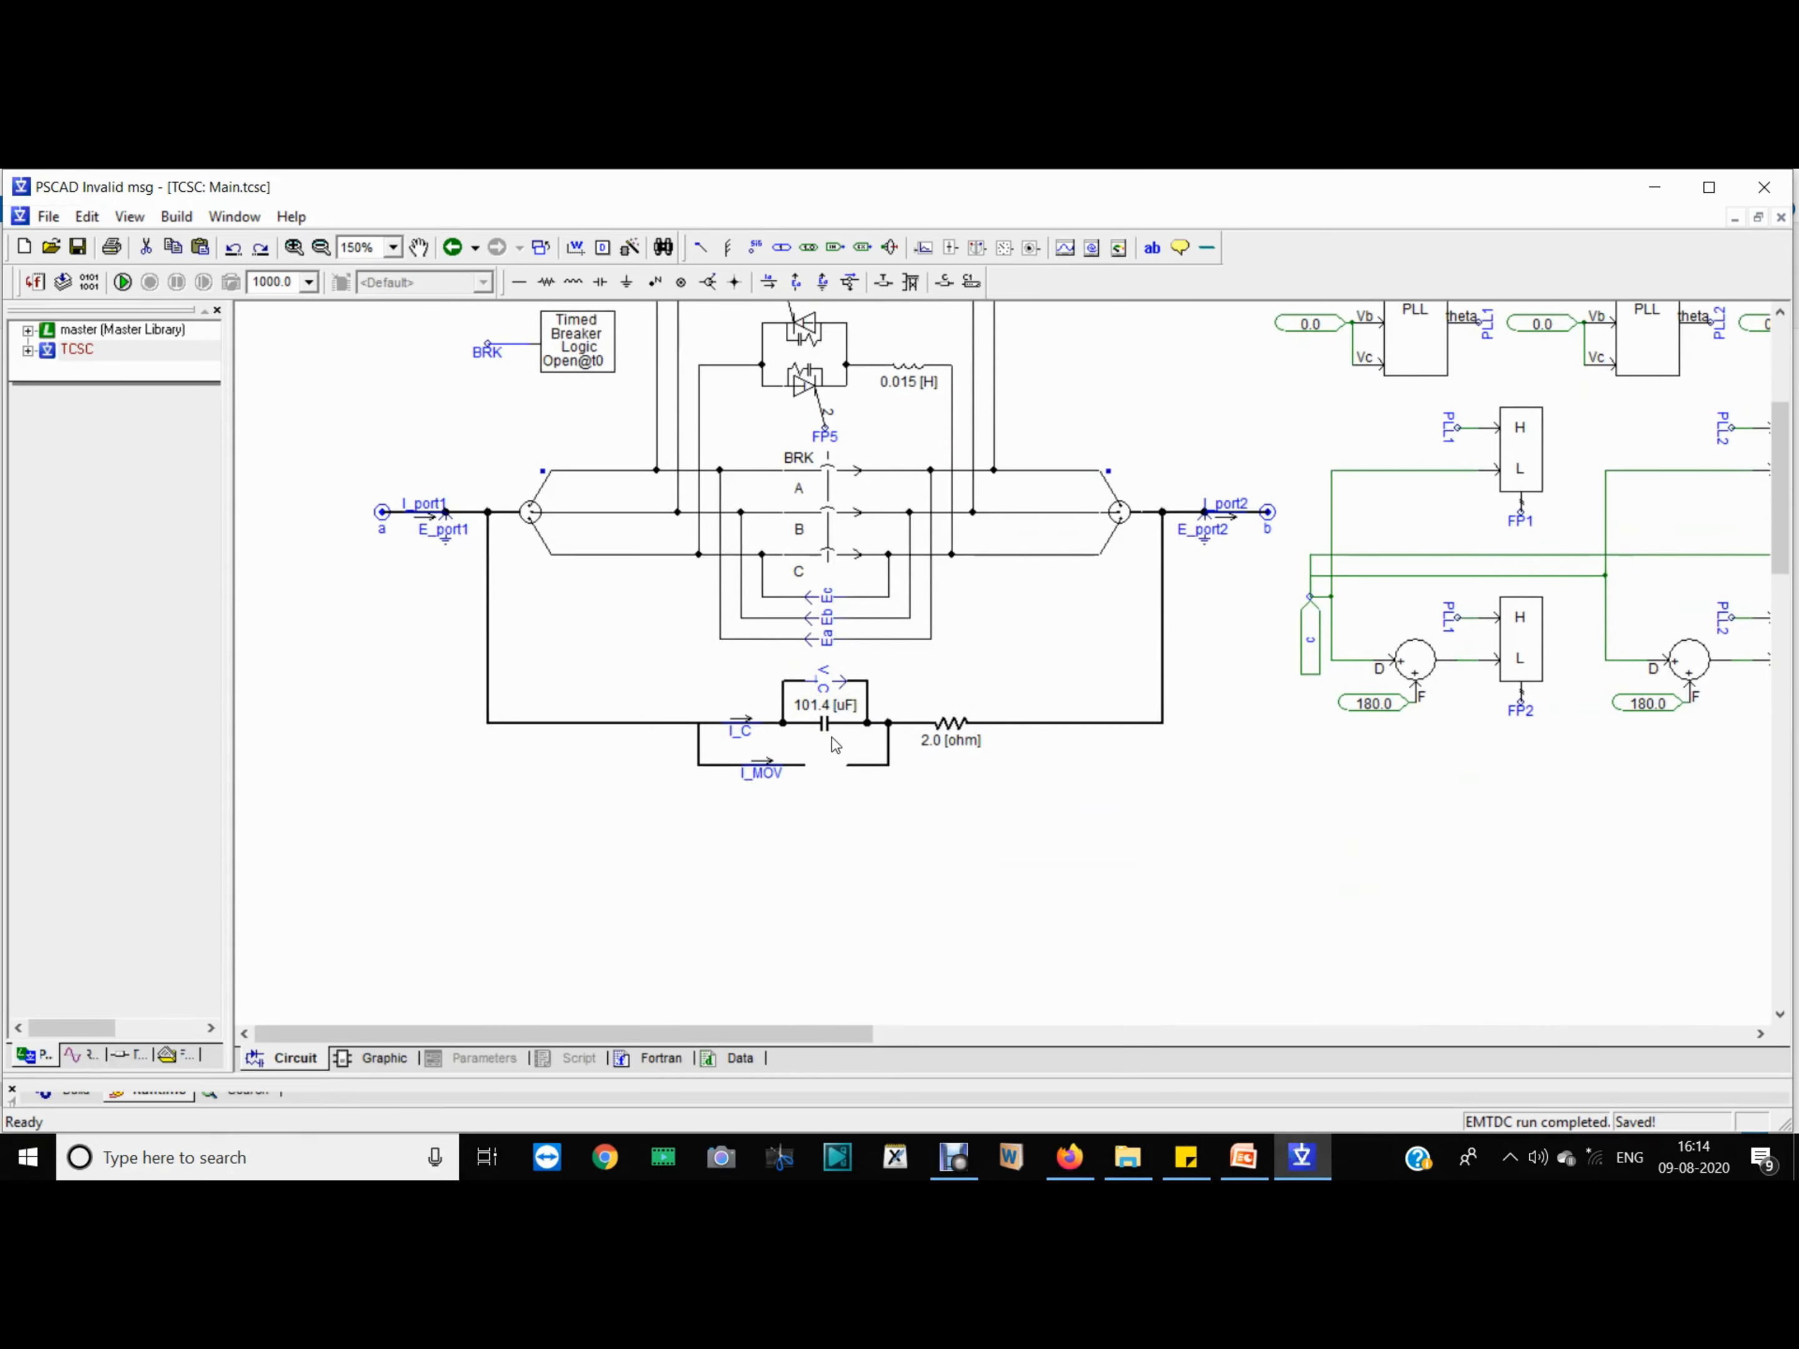
scroll(1097, 821, up, 6)
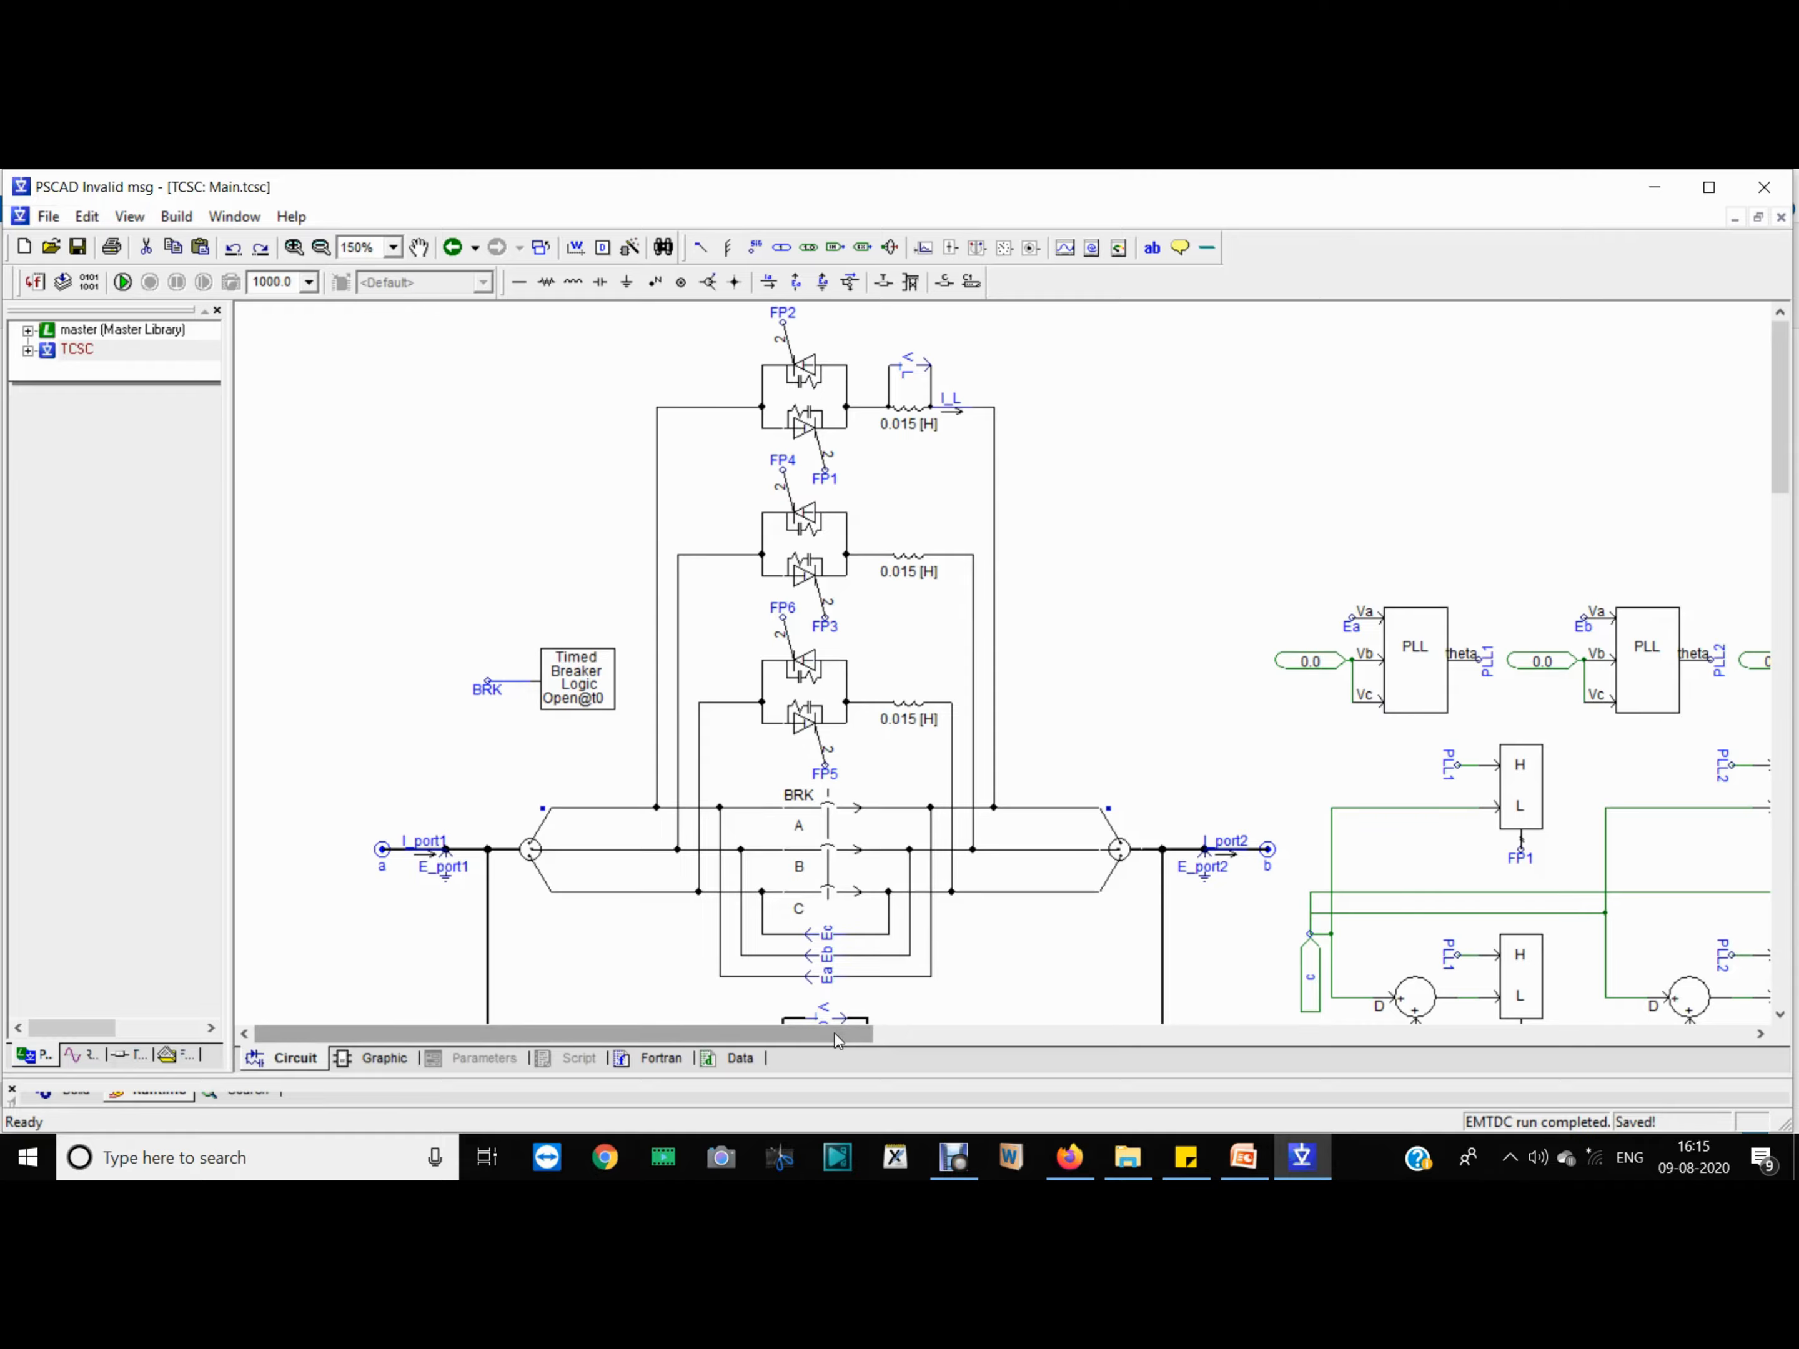
Step: Inspect the wiring across the breaker phases and the Ea, Eb and Ec voltage measurements in the TCSC module
drag(835, 1034, 939, 1034)
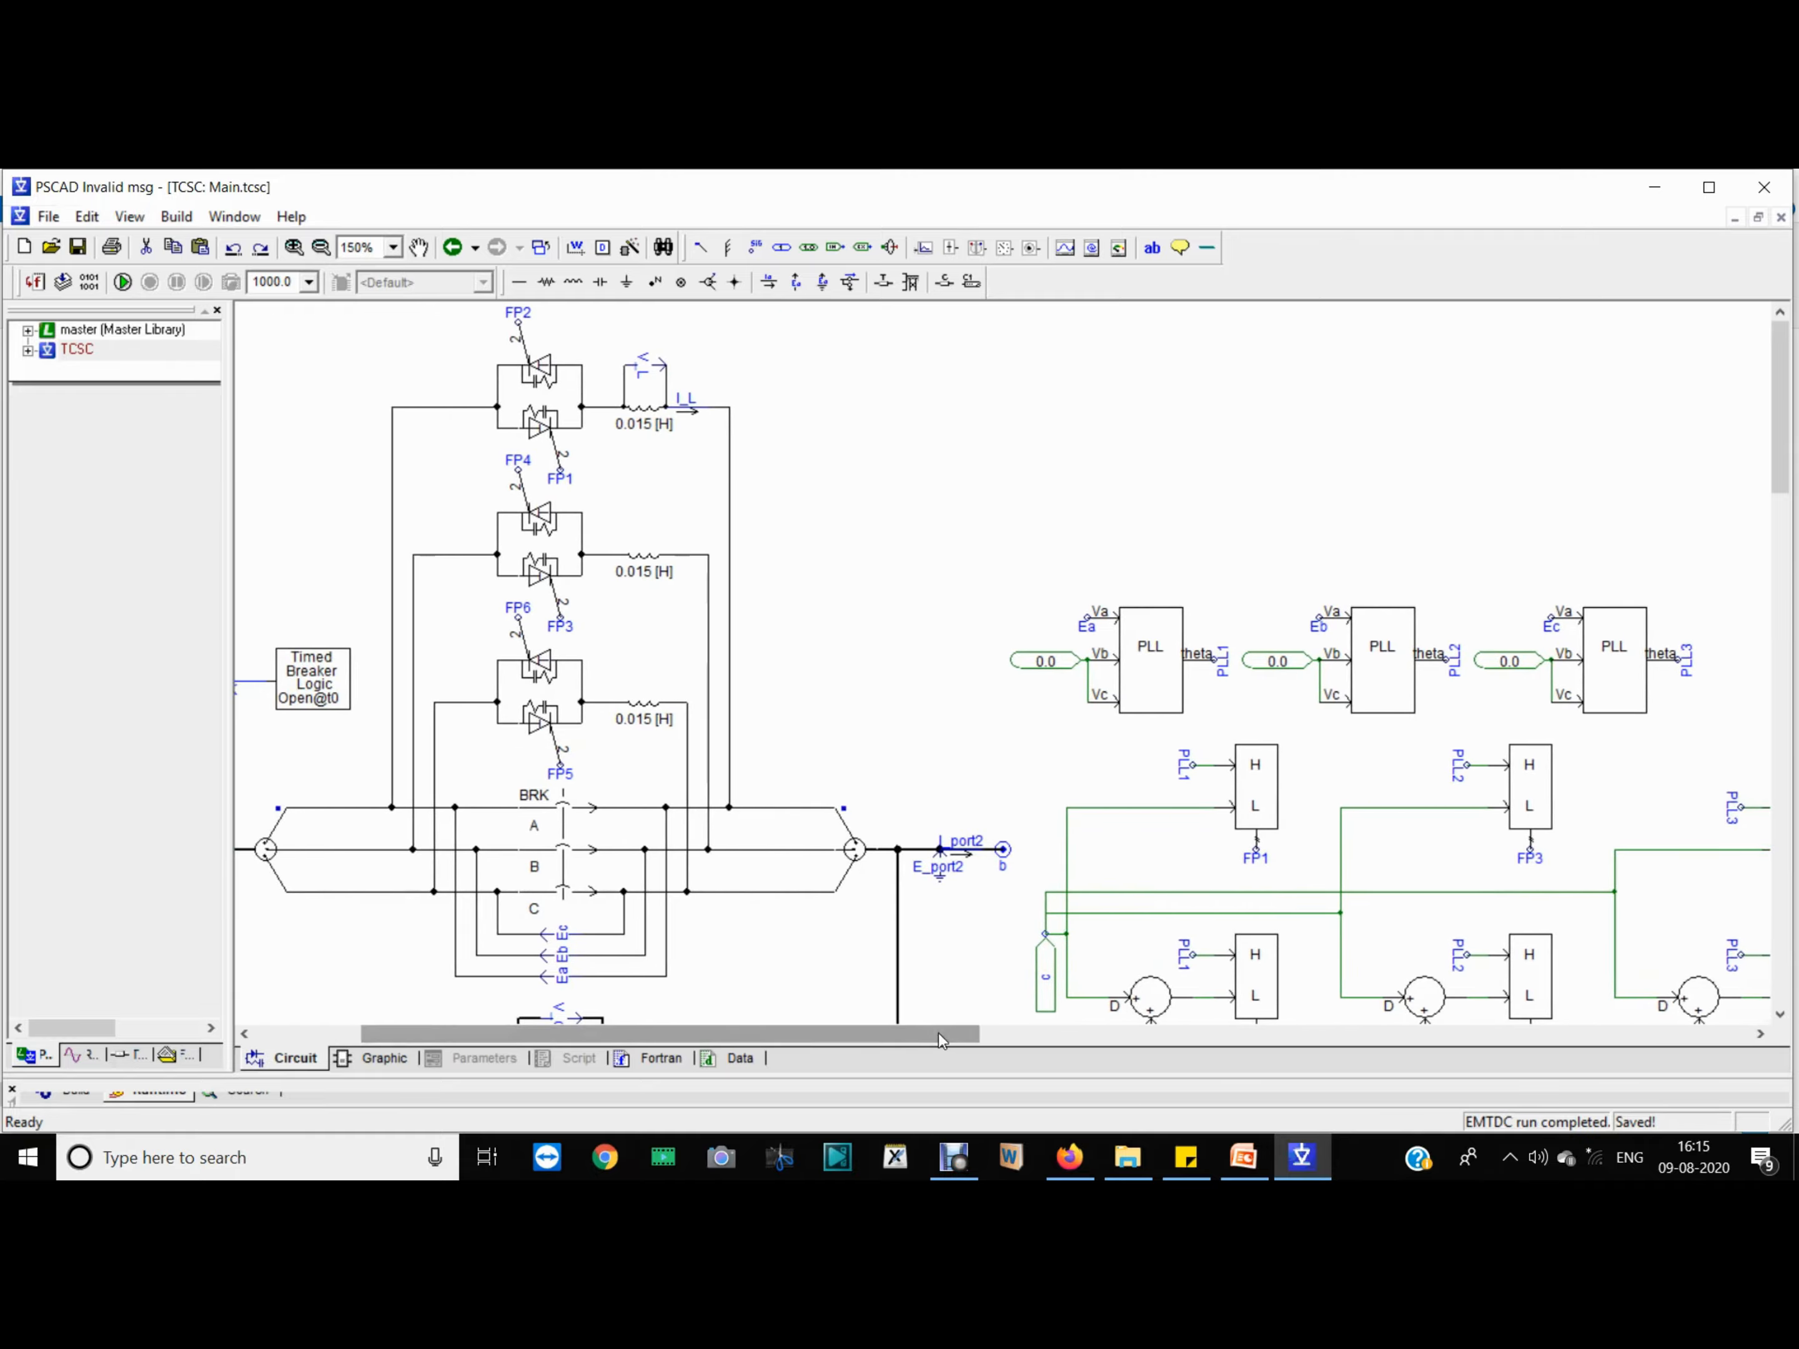
scroll(772, 988, down, 4)
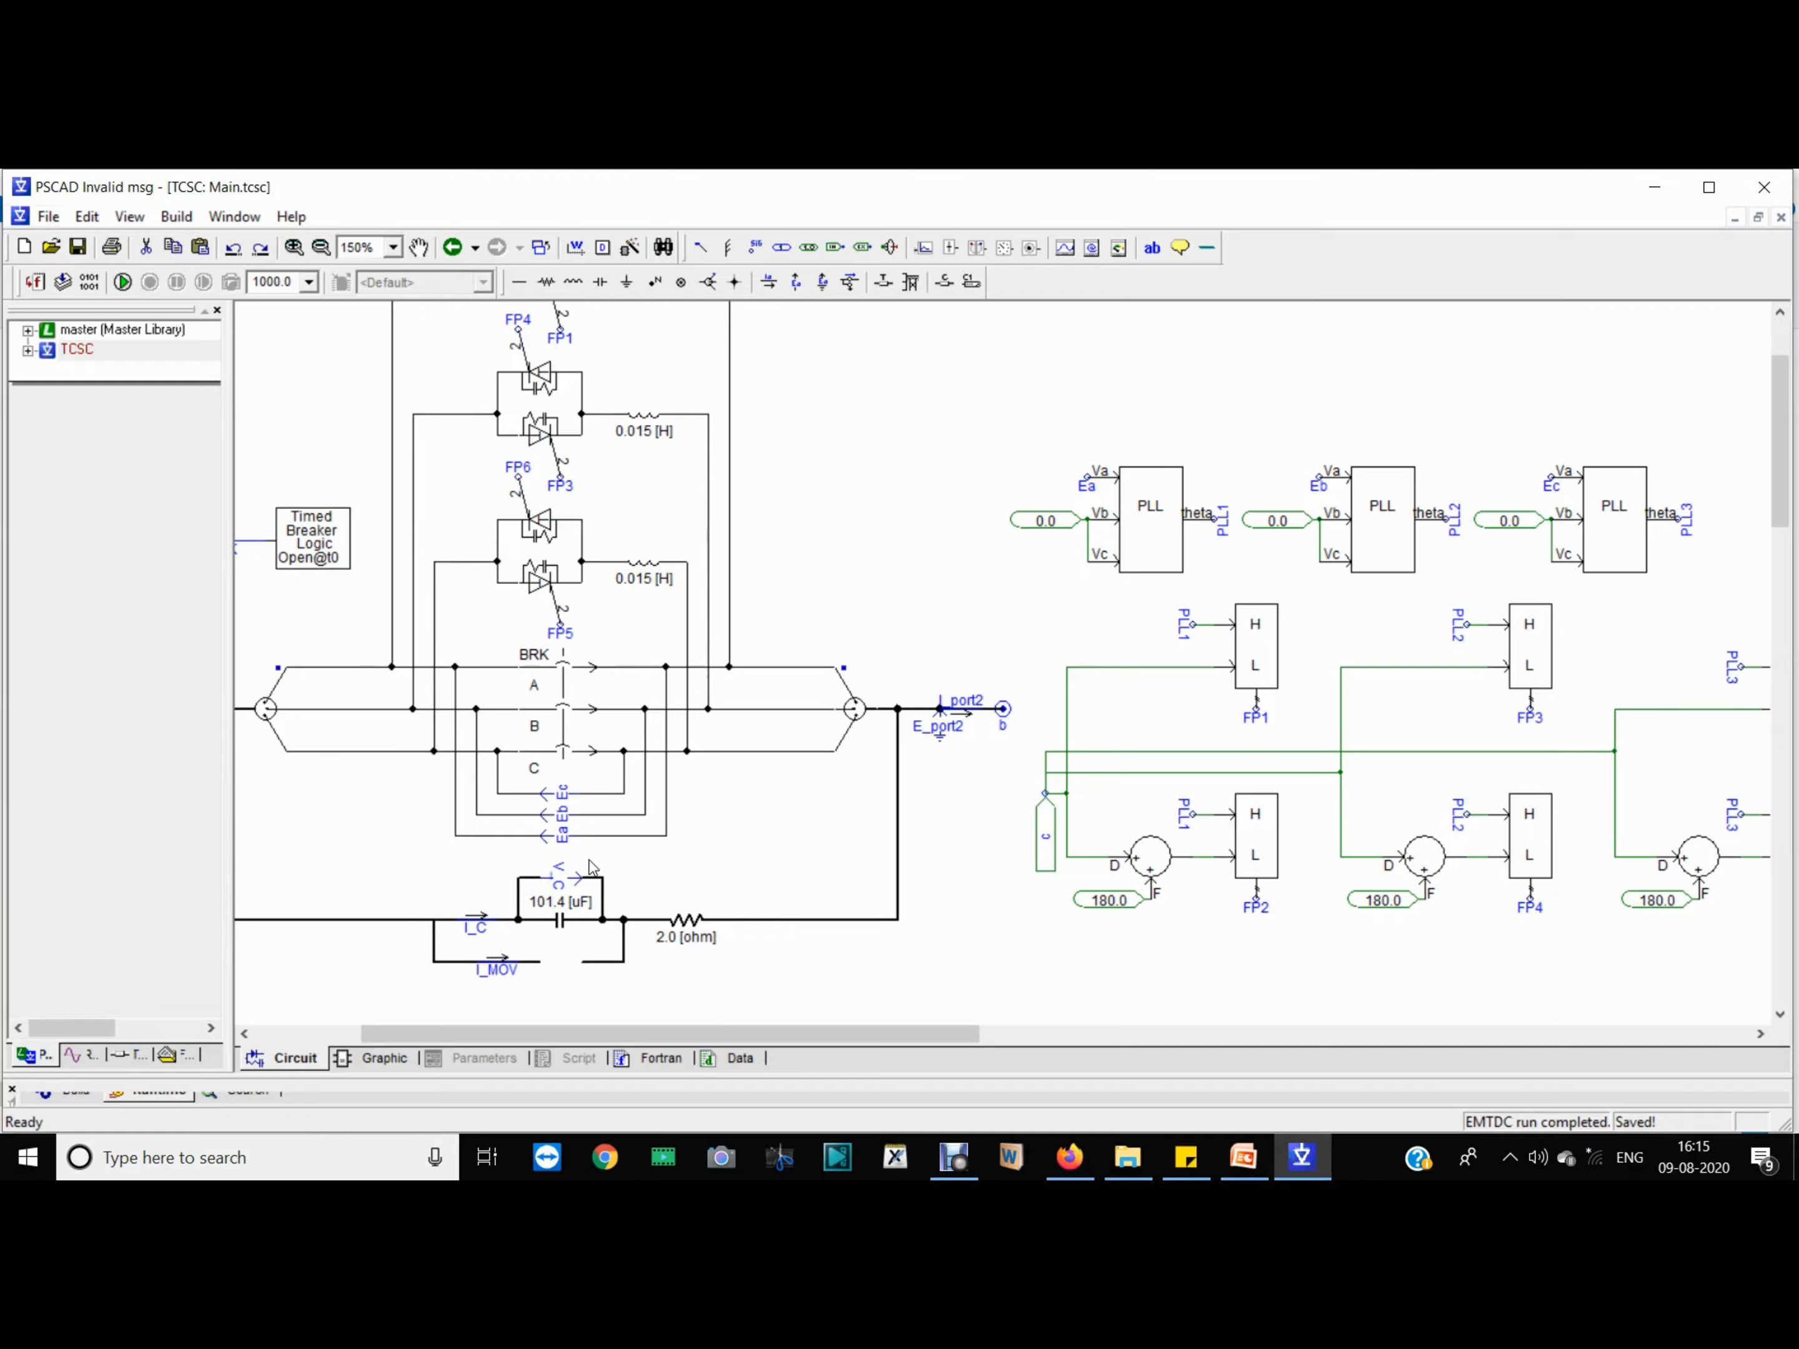
click(792, 669)
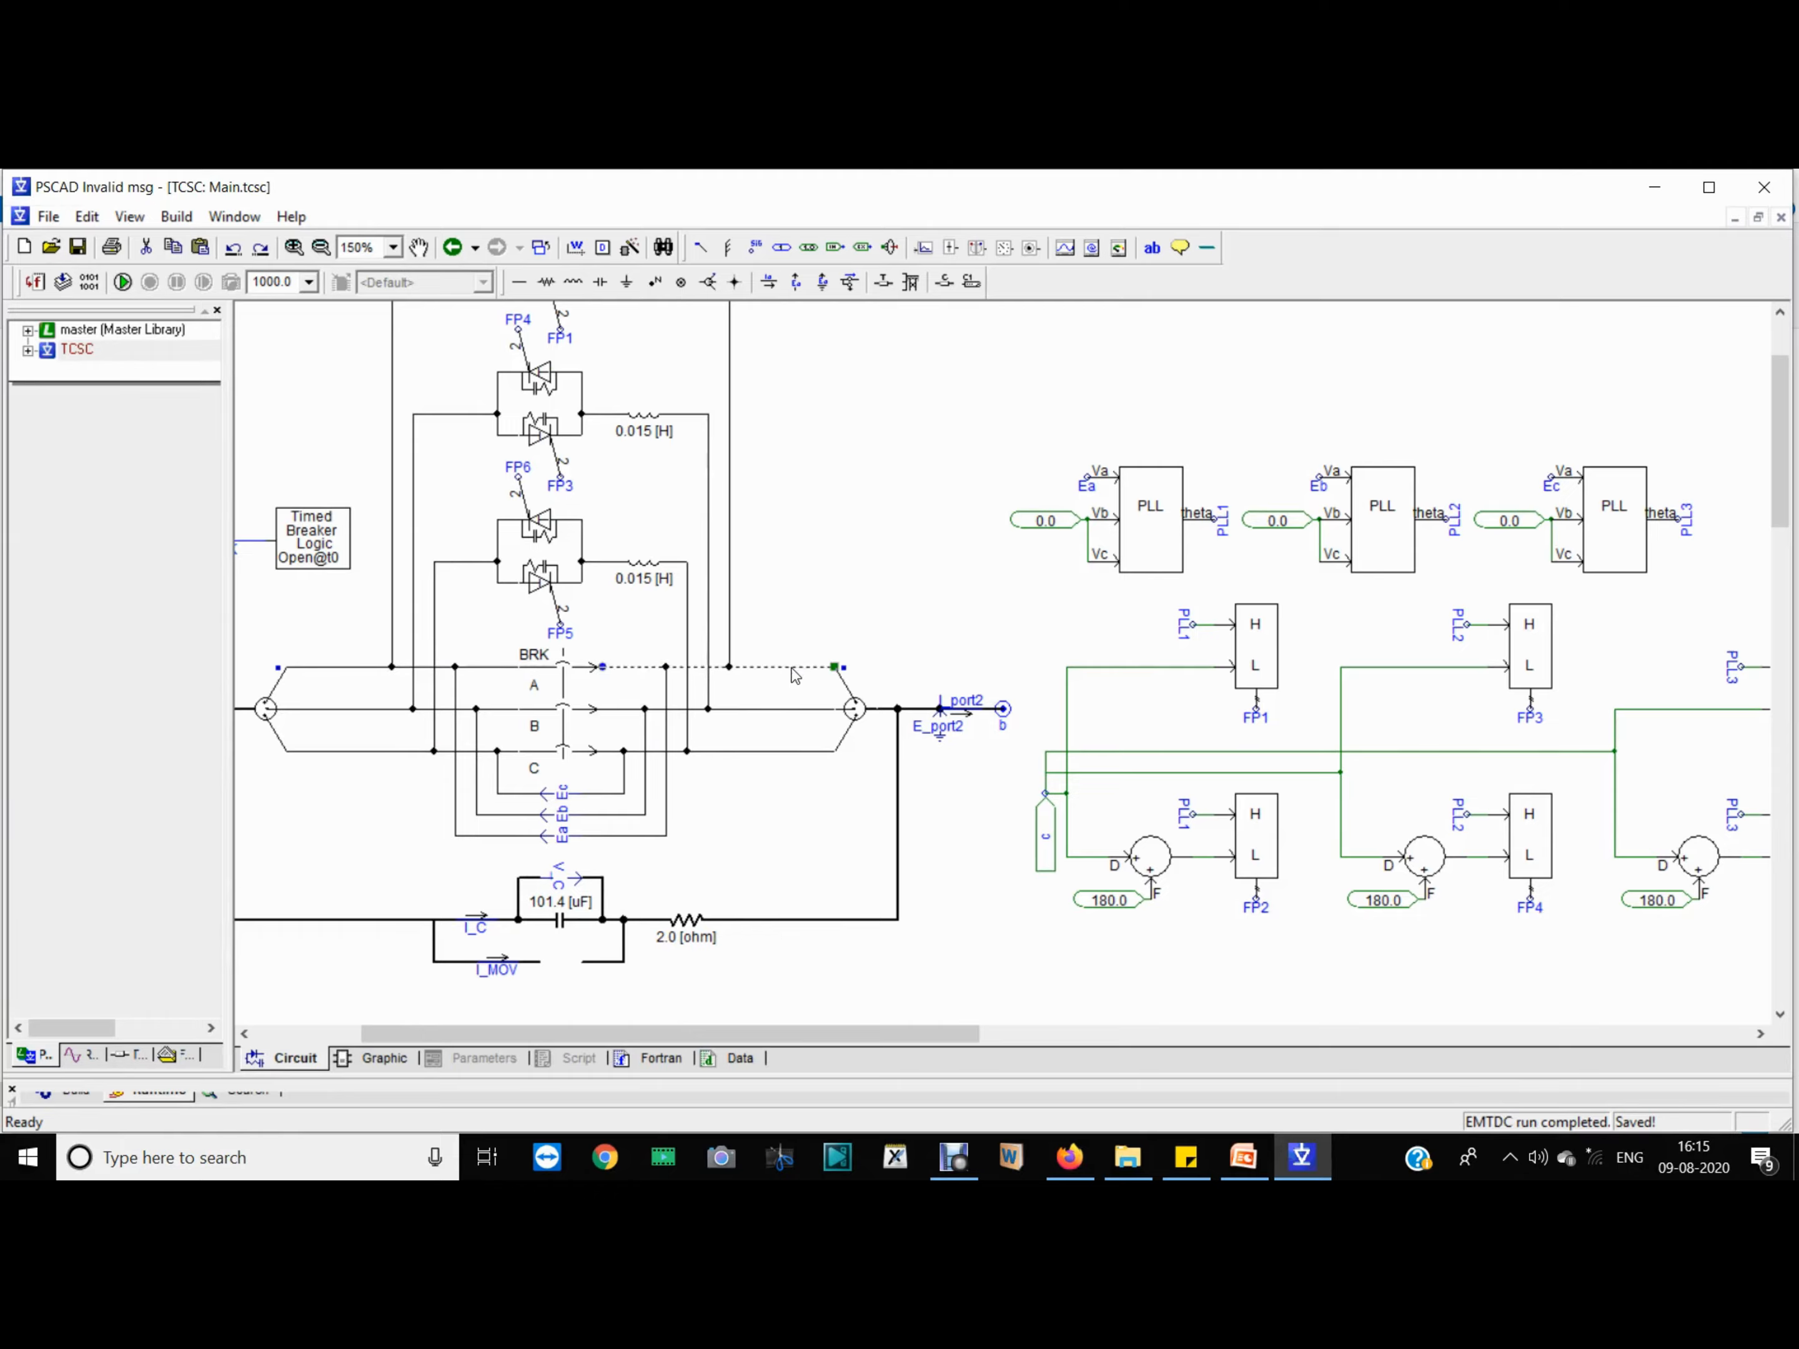
click(666, 724)
click(483, 839)
click(561, 839)
click(564, 816)
click(562, 794)
Step: Open the configuration of the PLL fed by Ea and review its gains and base values with the circuit unobstructed
scroll(563, 801, up, 3)
drag(972, 1036, 1206, 1036)
double_click(570, 651)
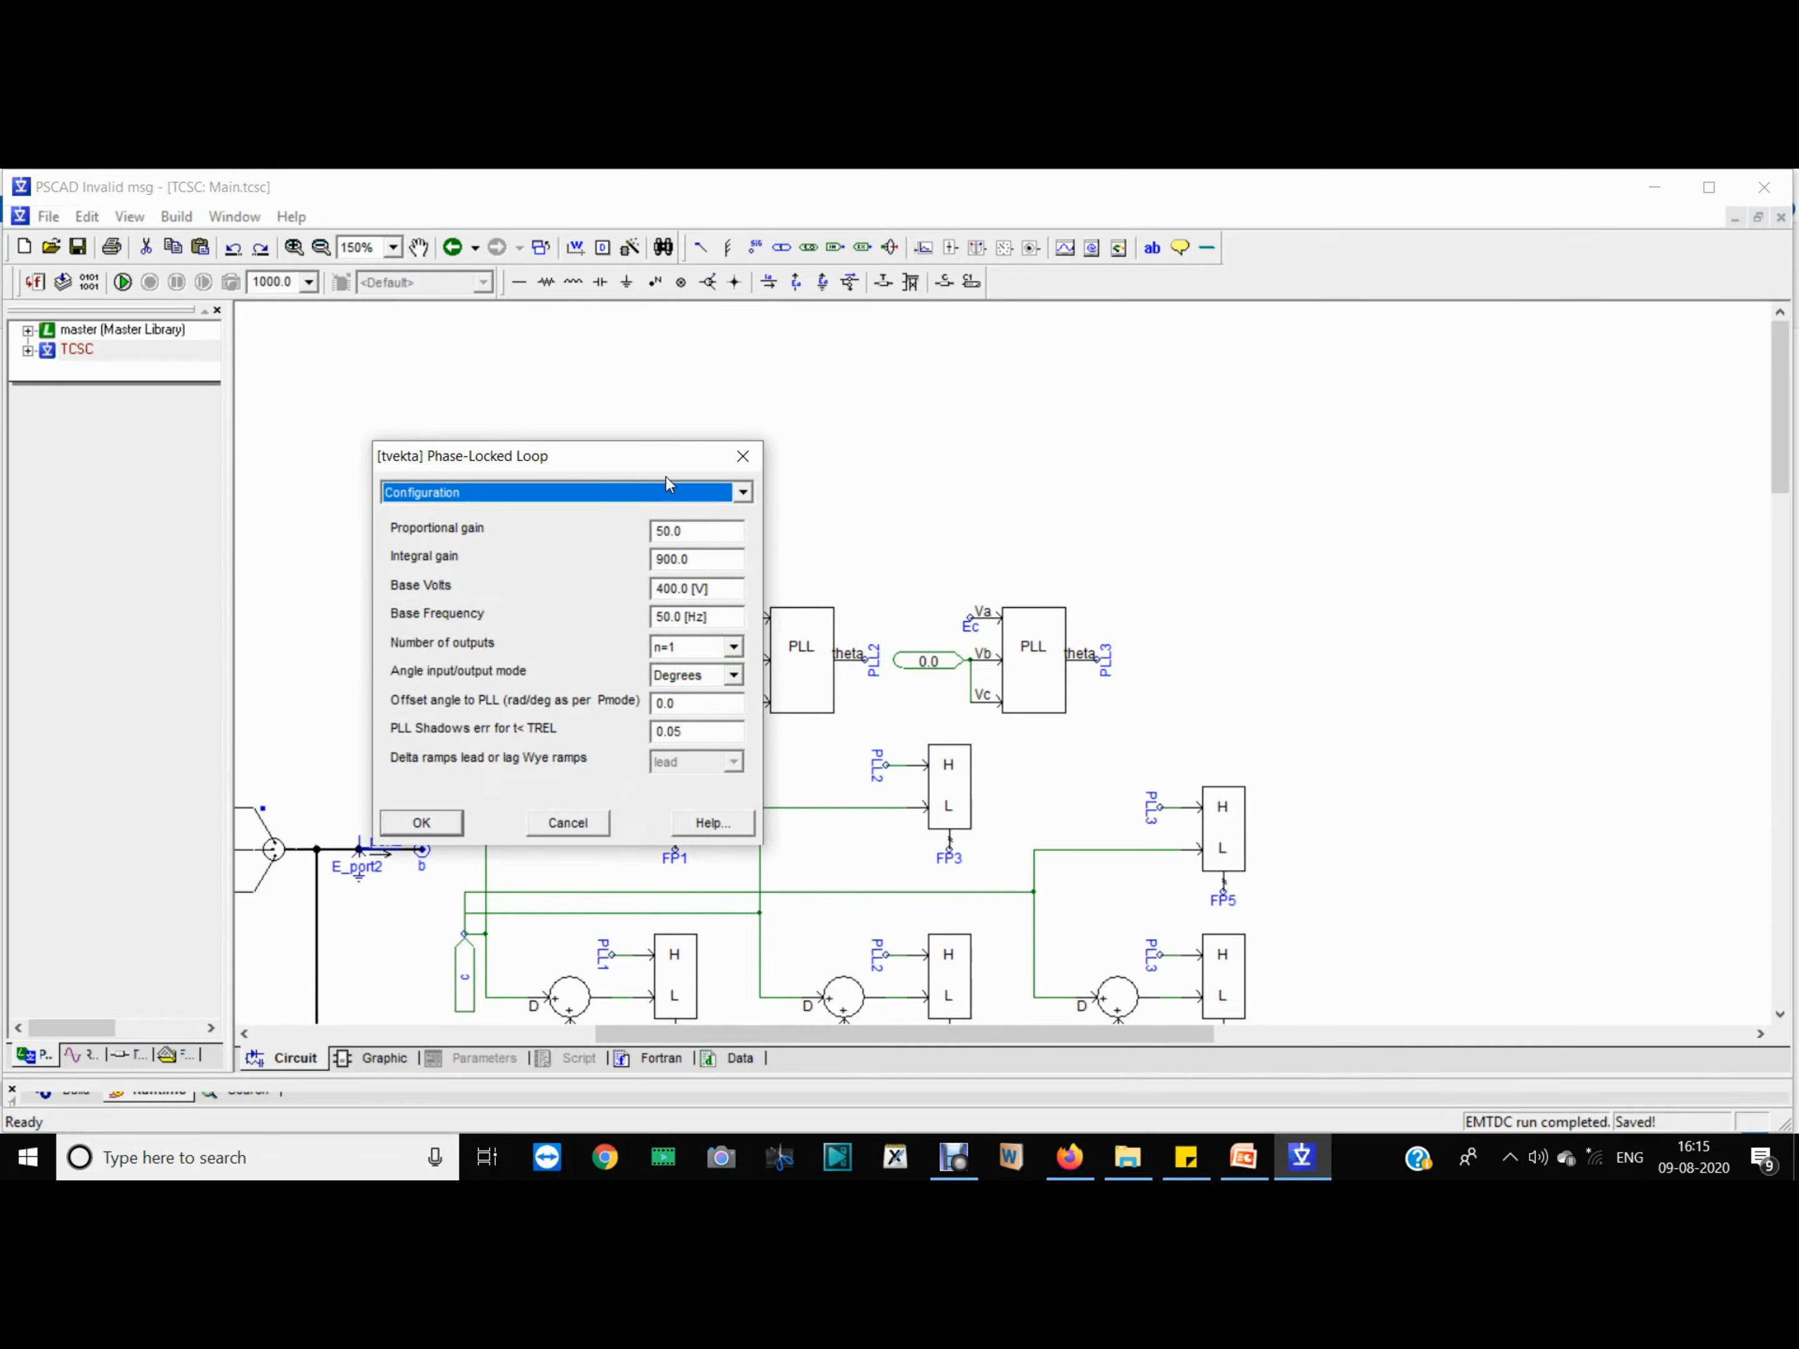
drag(659, 467, 1171, 499)
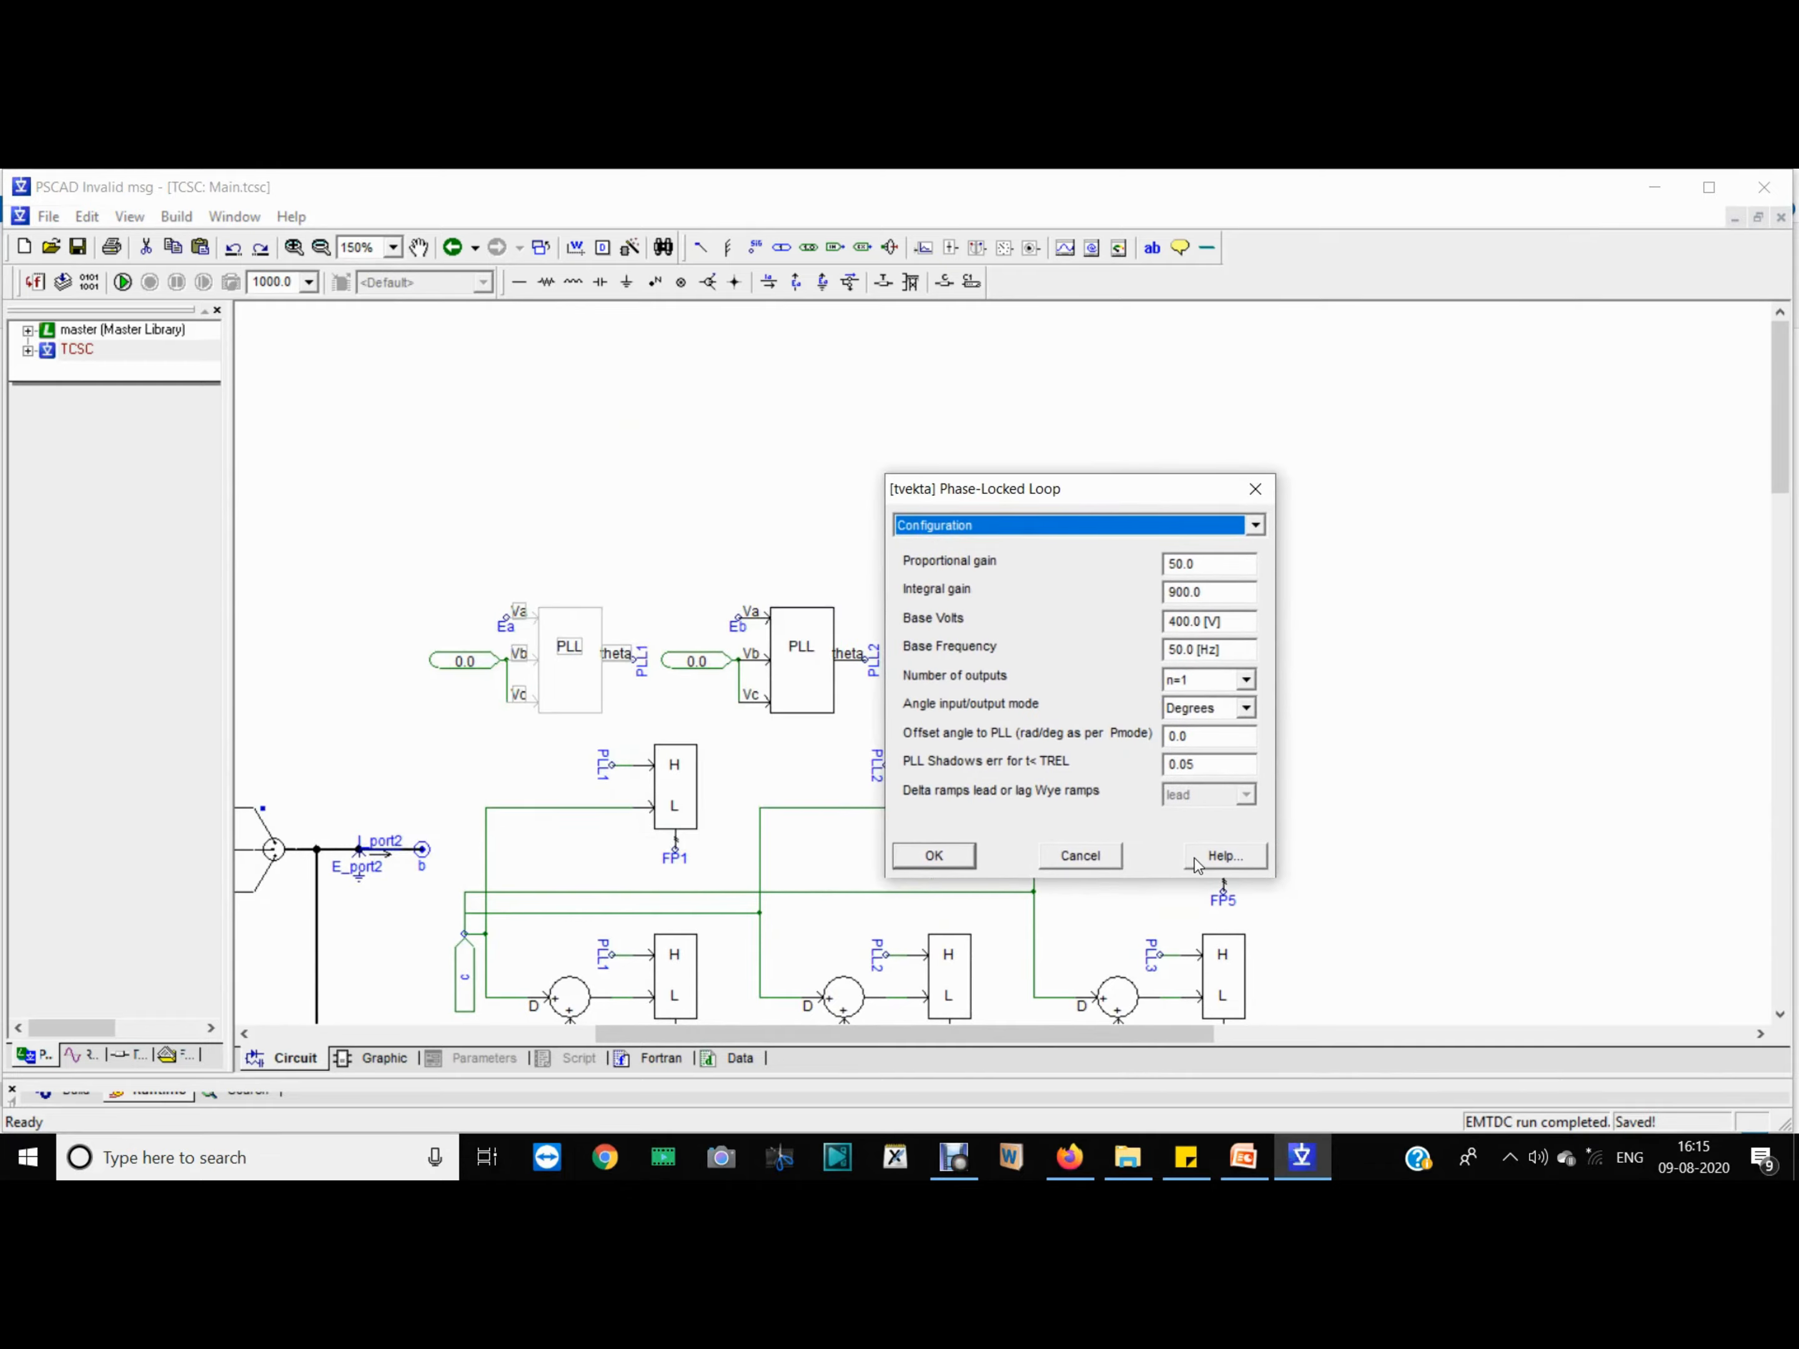
Step: Read the Phase Locked Loop help description, including the theta ramp and its synchronization to Va, and close the PLL configuration
click(1219, 859)
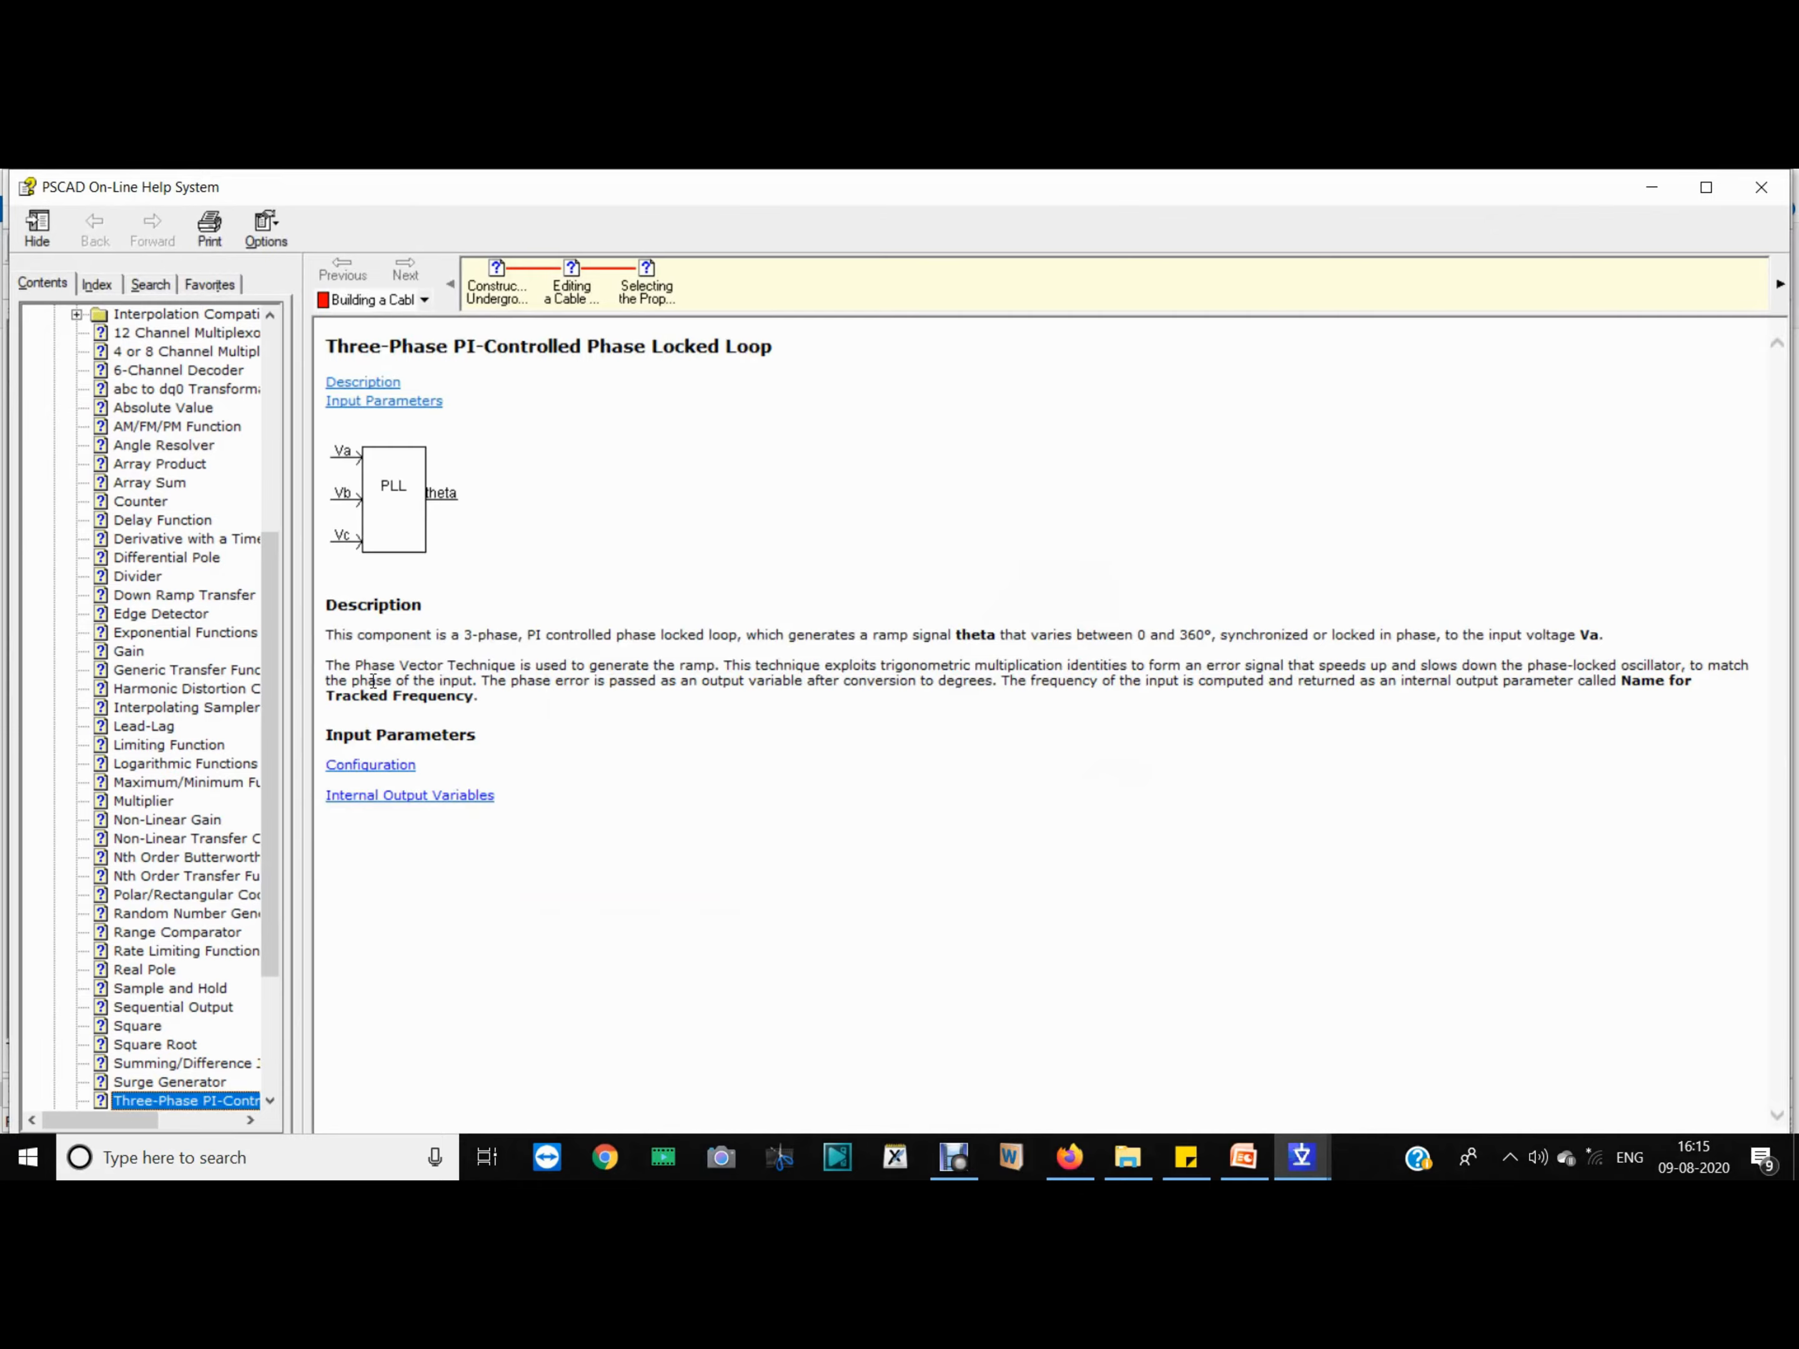
drag(326, 635, 524, 629)
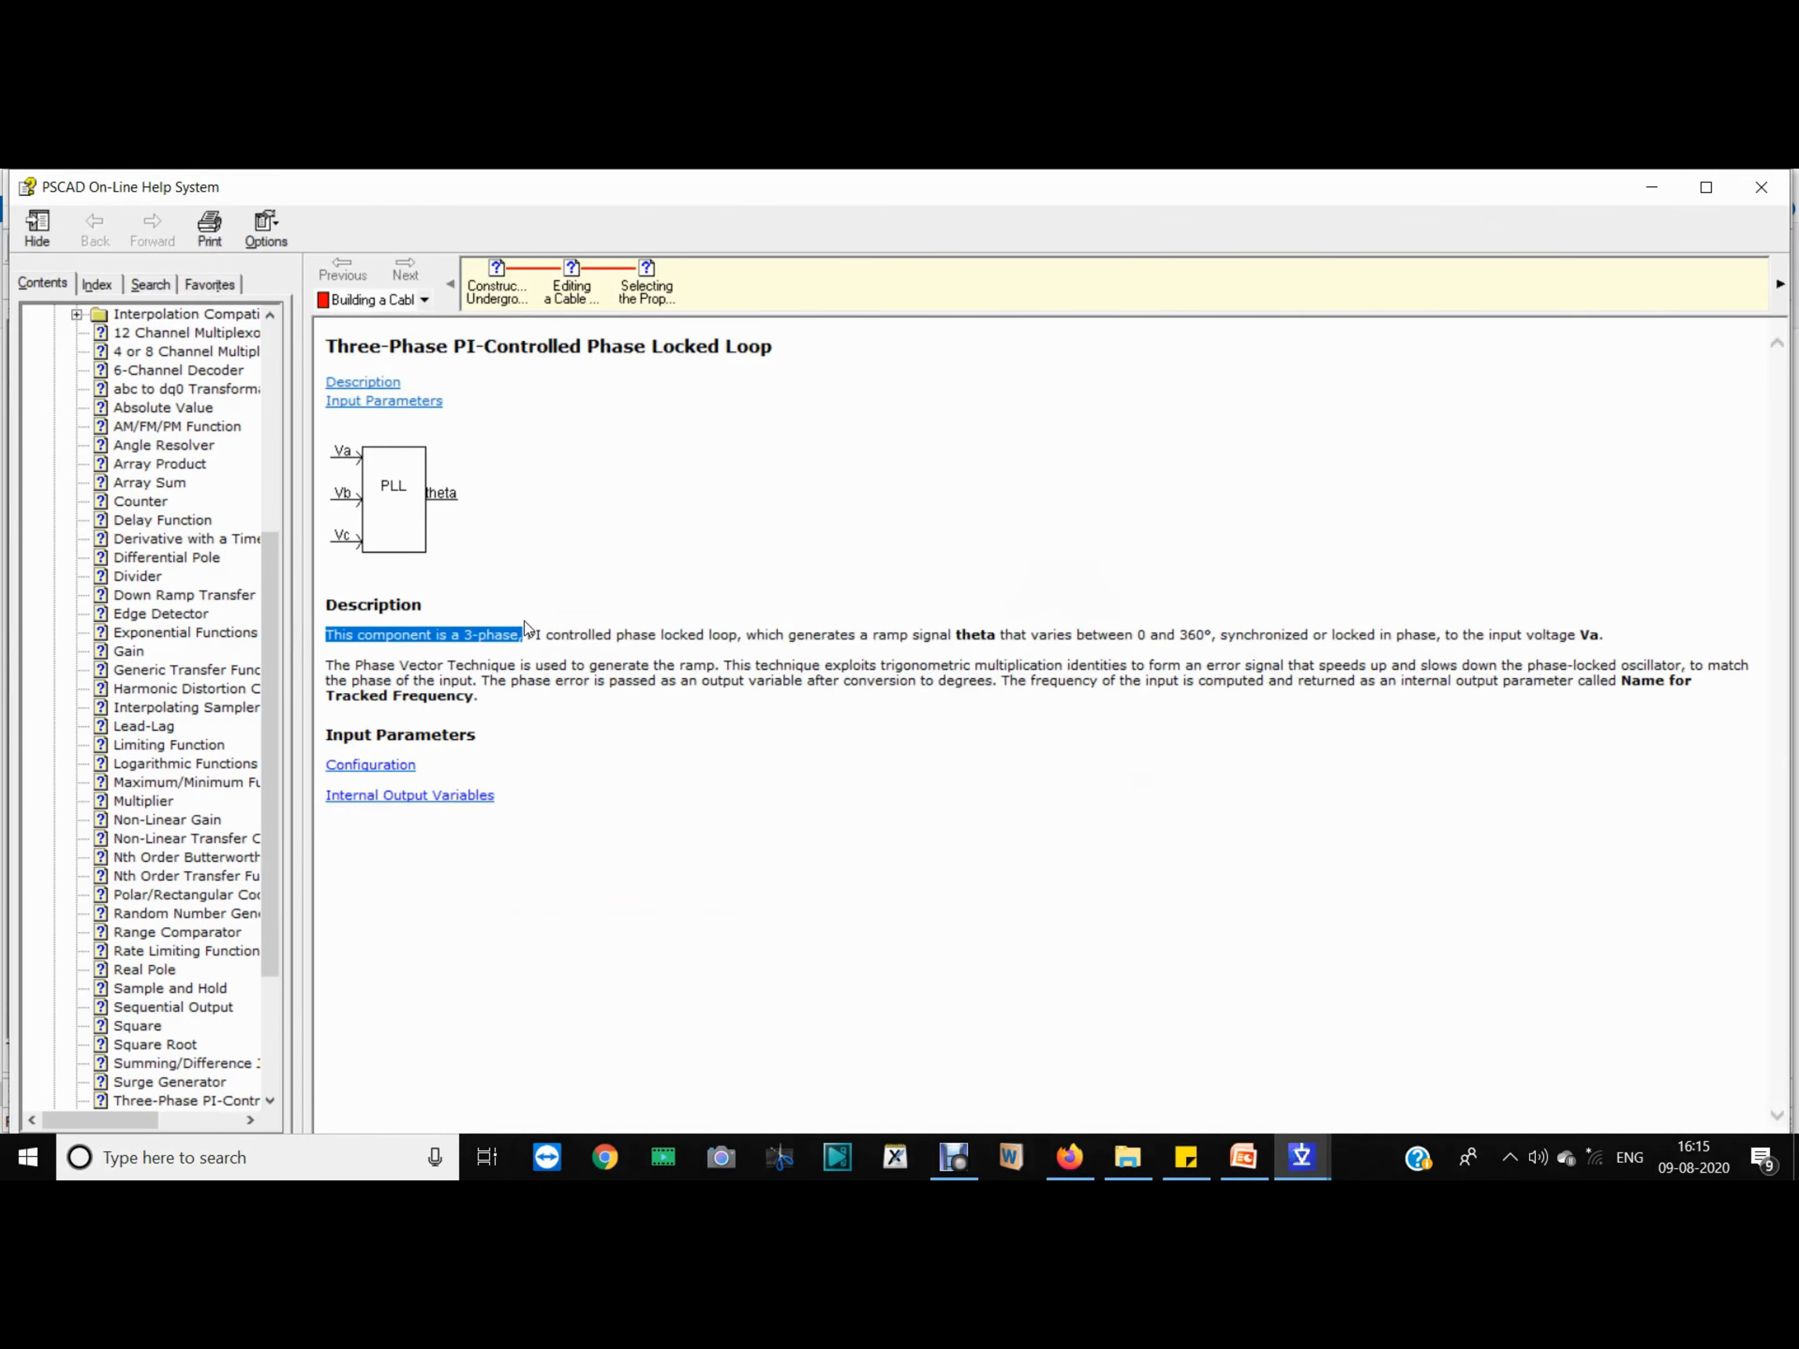
click(535, 627)
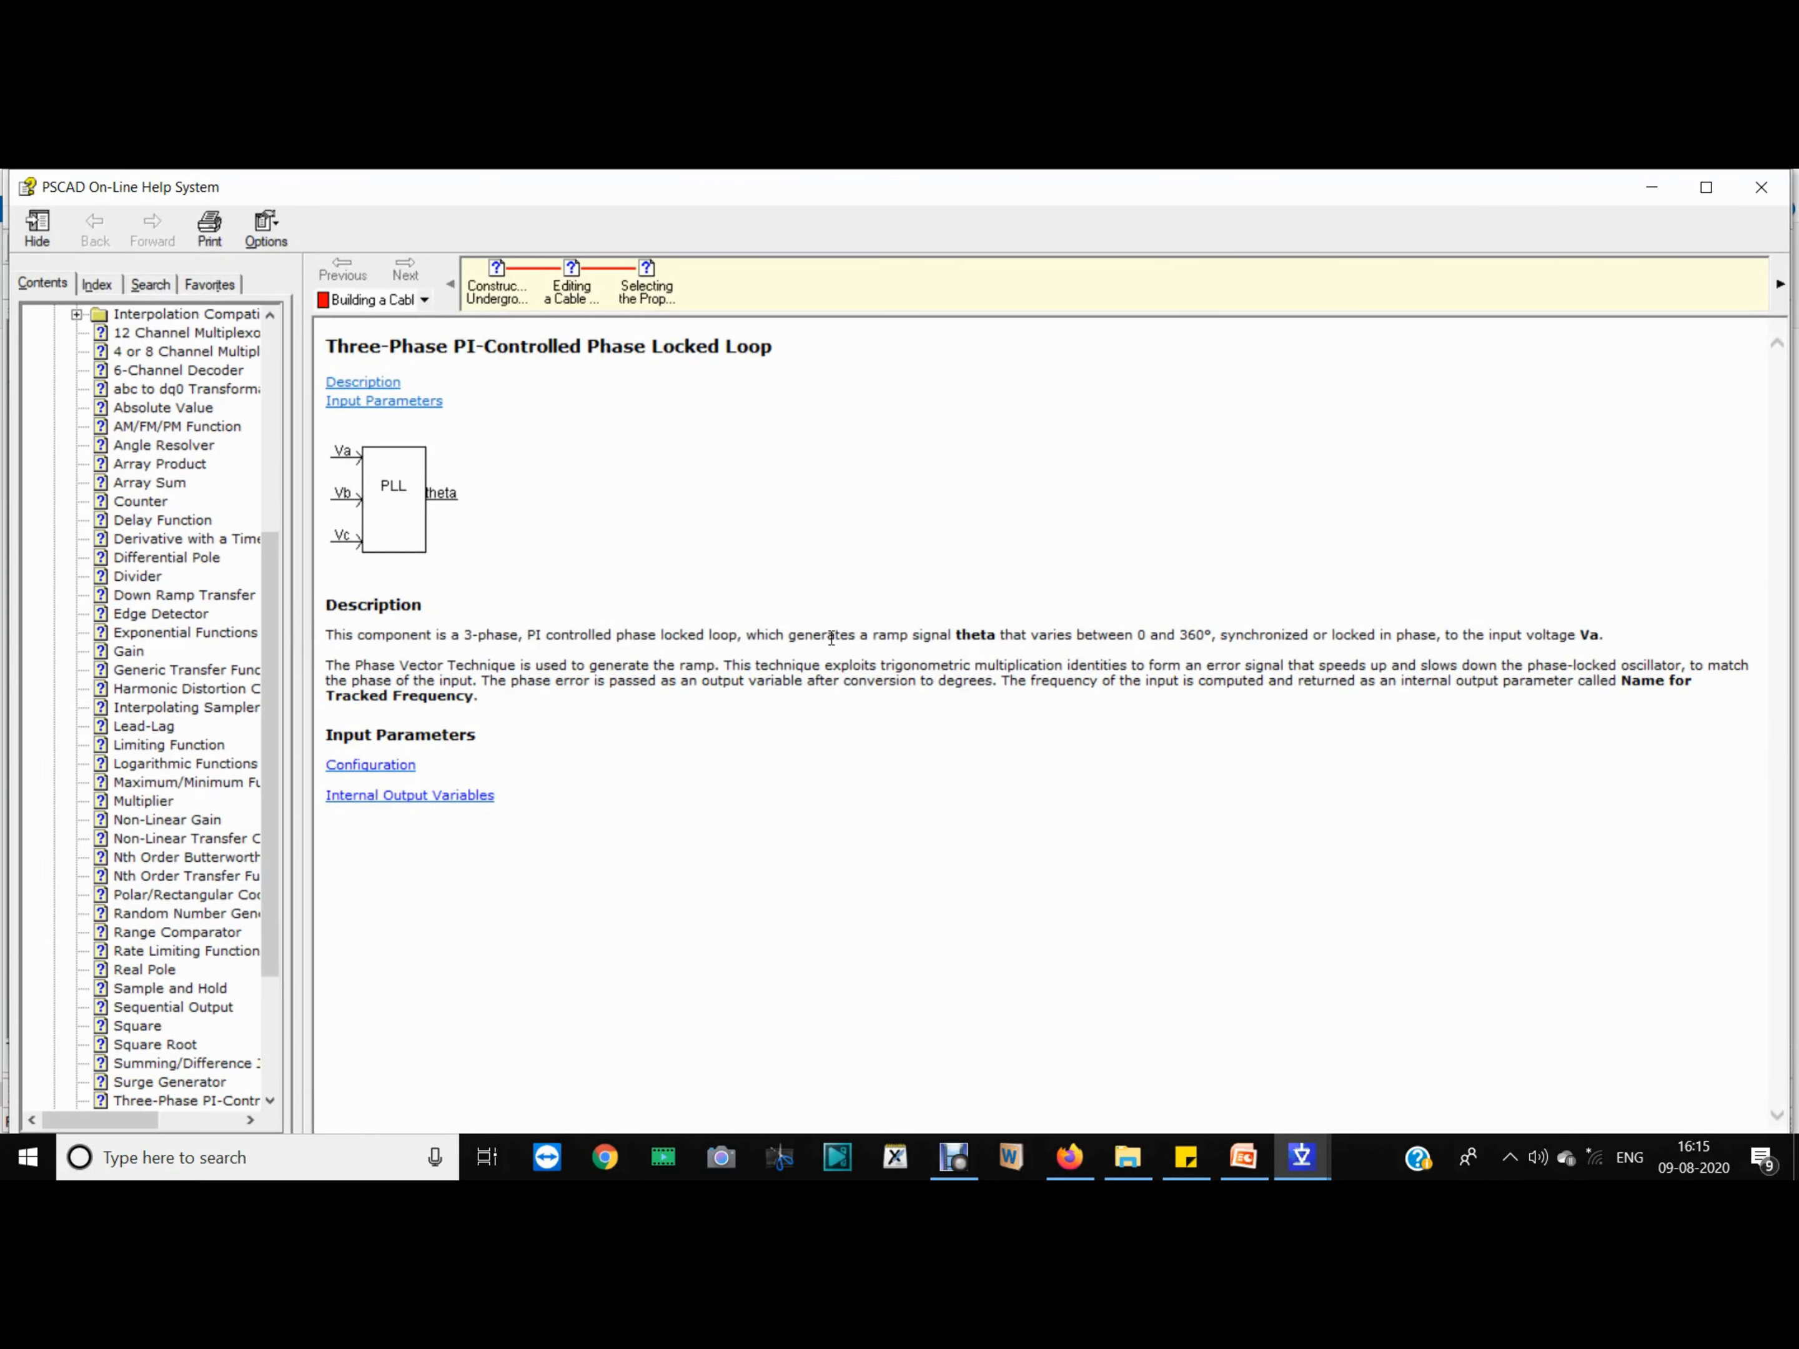
drag(746, 629, 1219, 635)
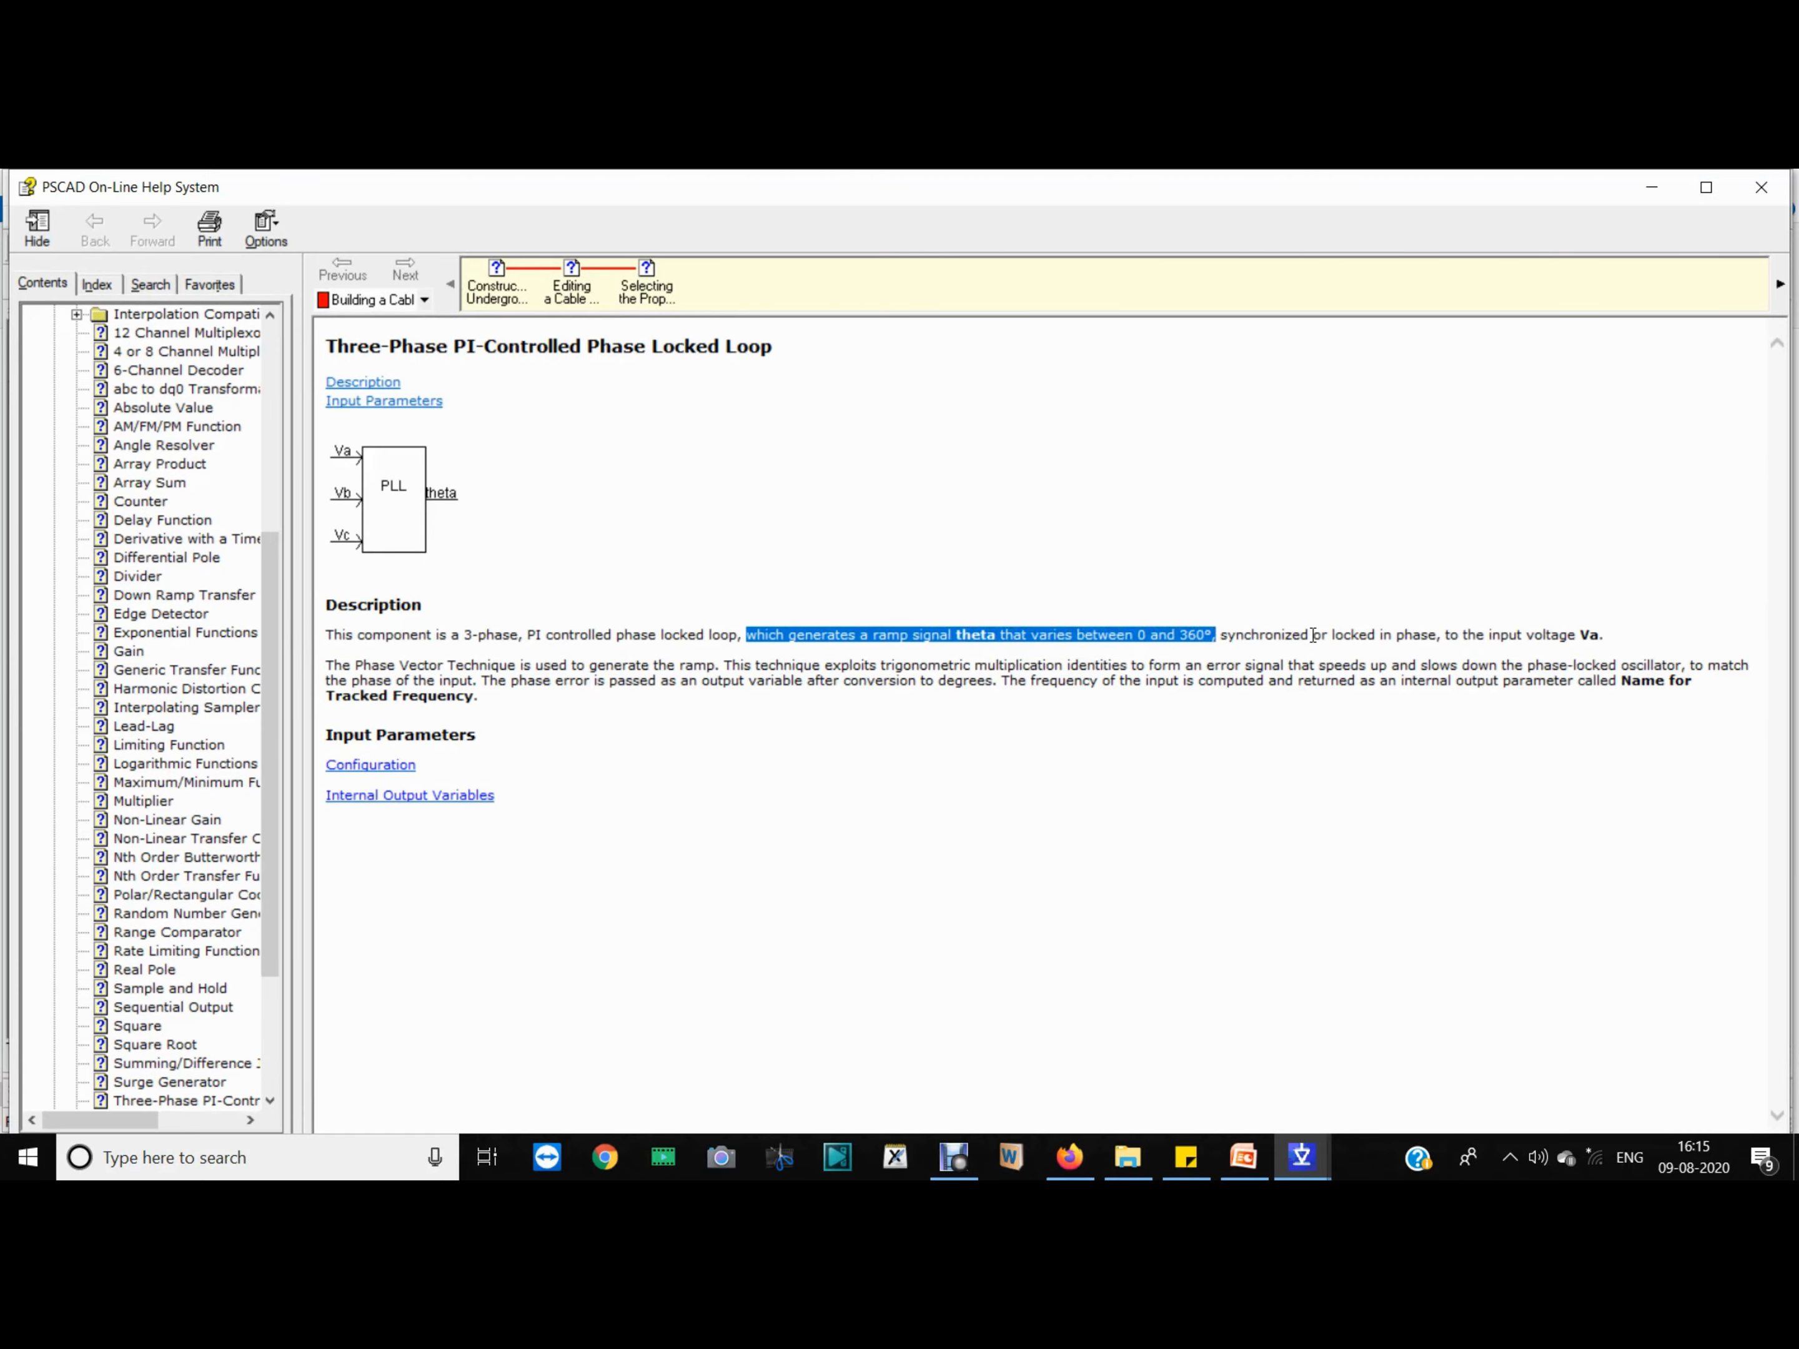
click(1221, 636)
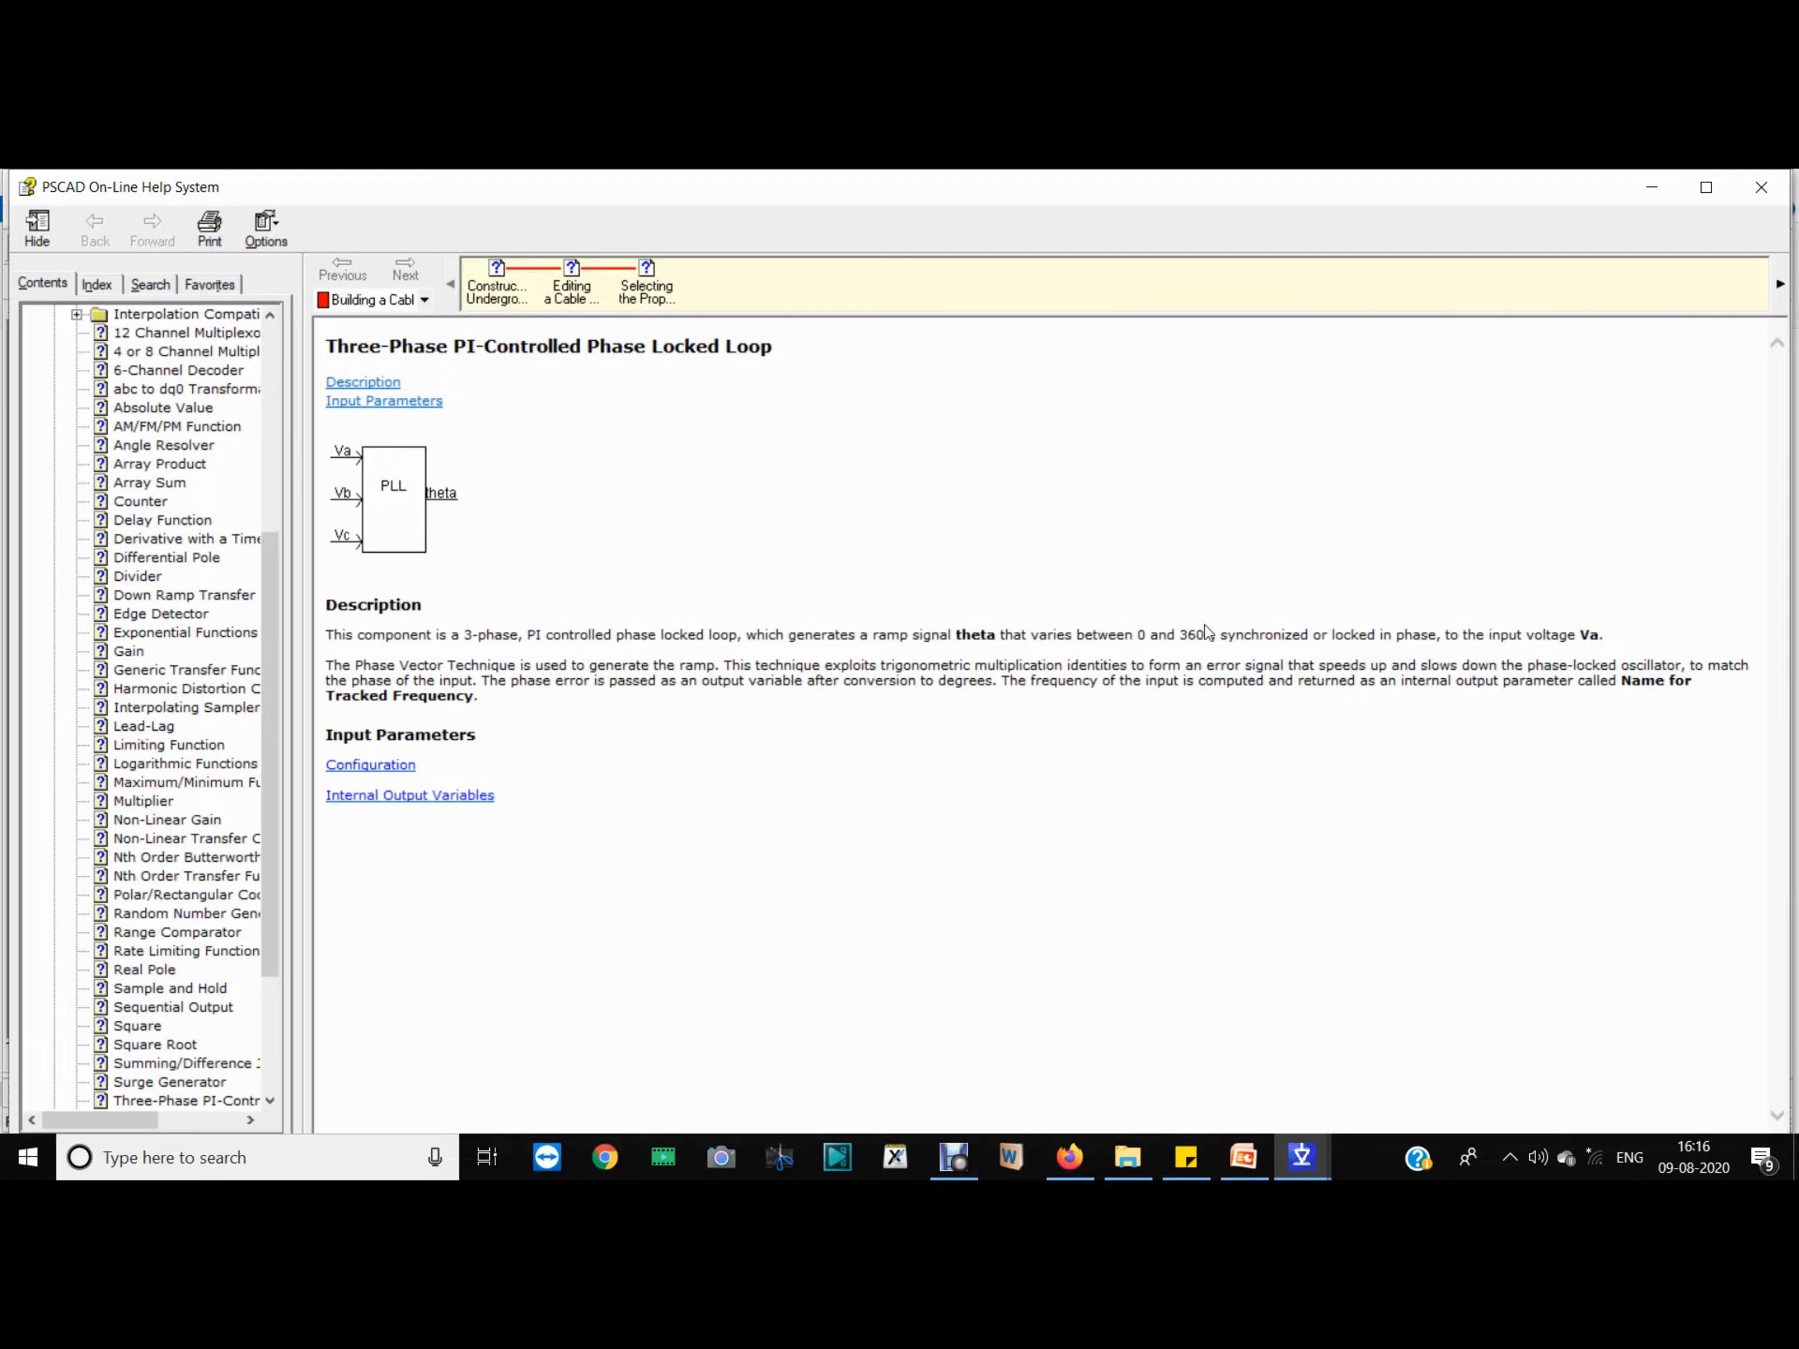
drag(1222, 635, 1601, 638)
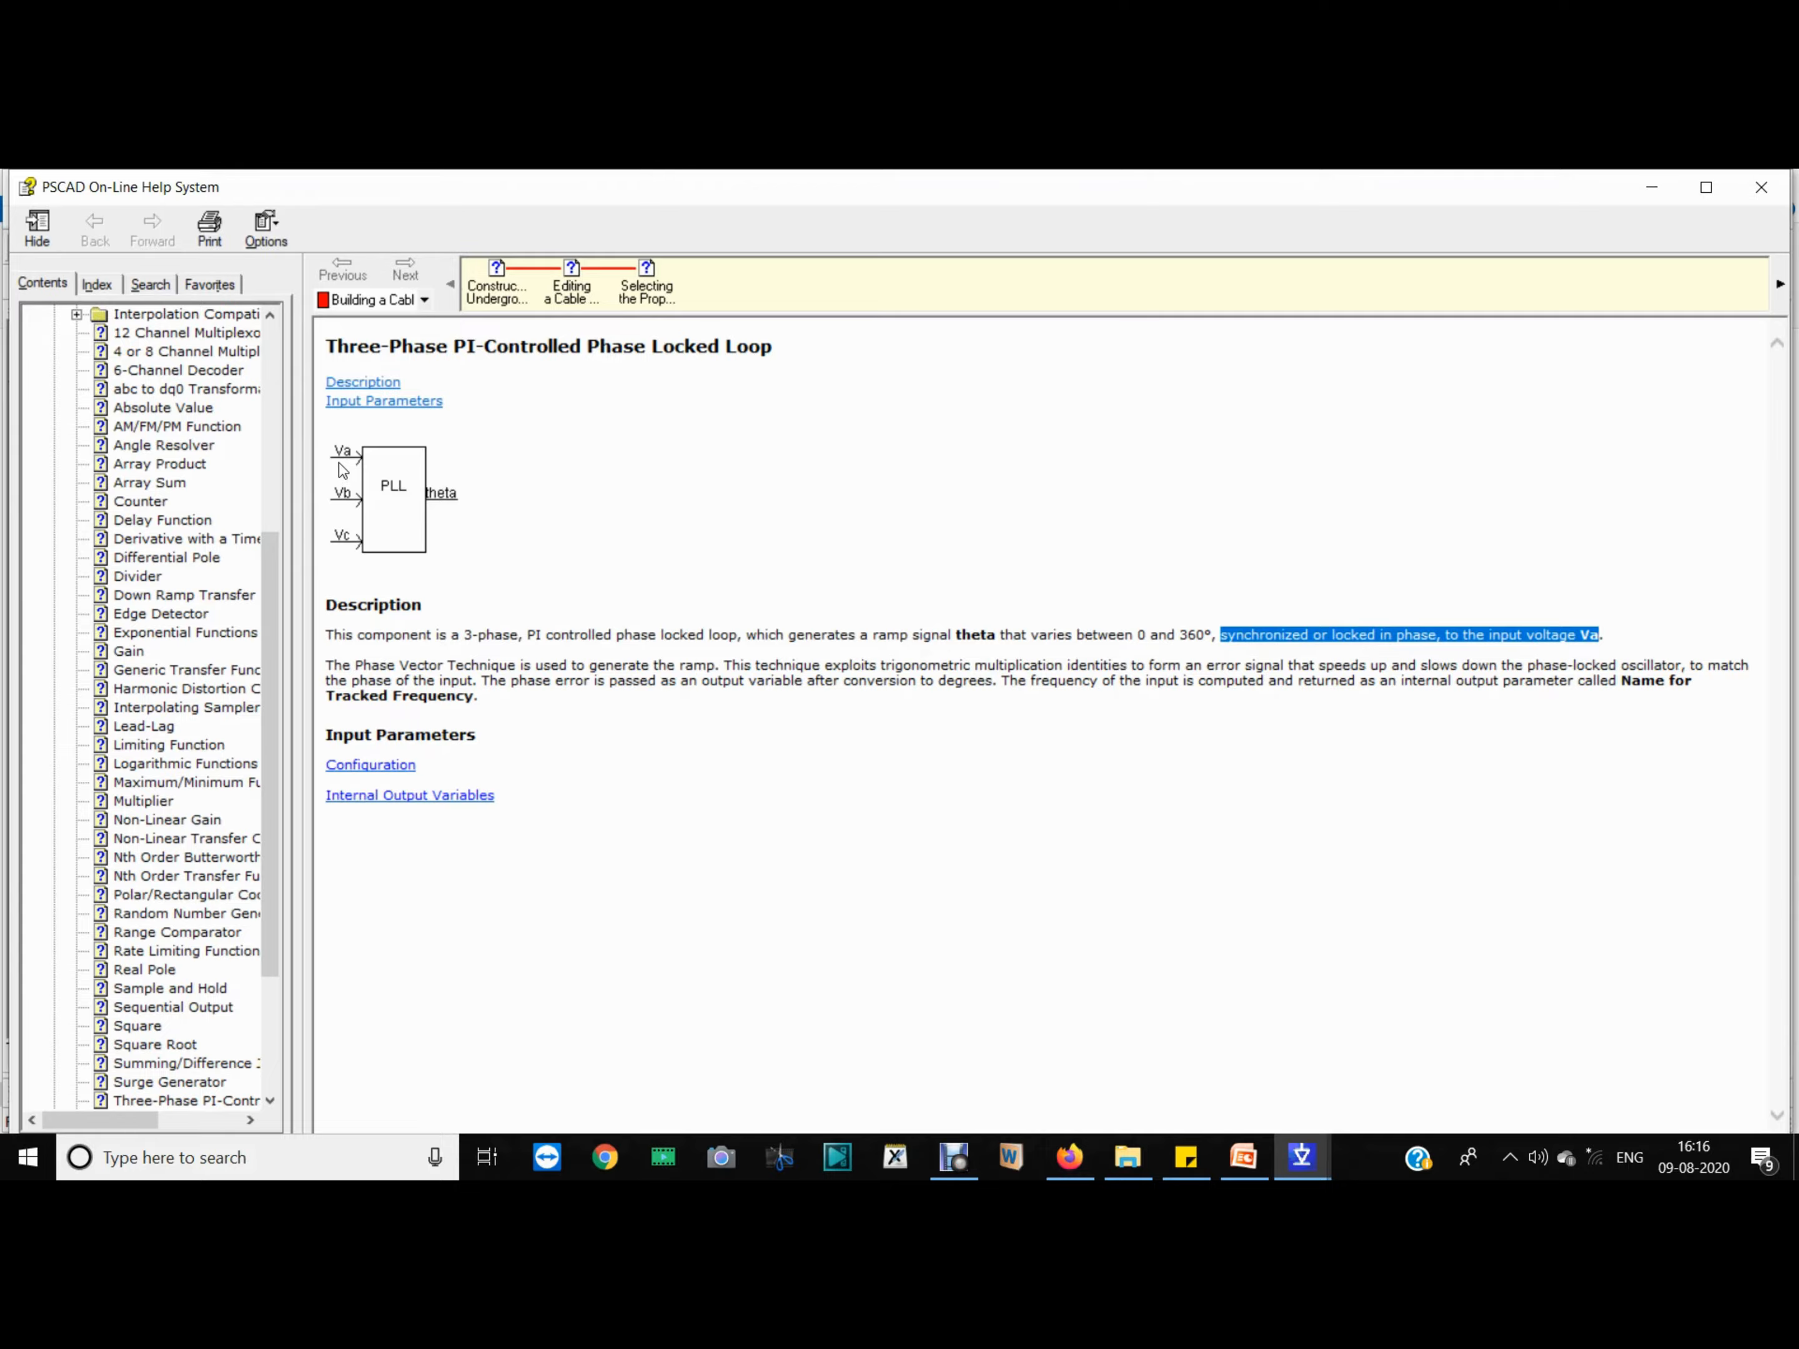
click(1761, 187)
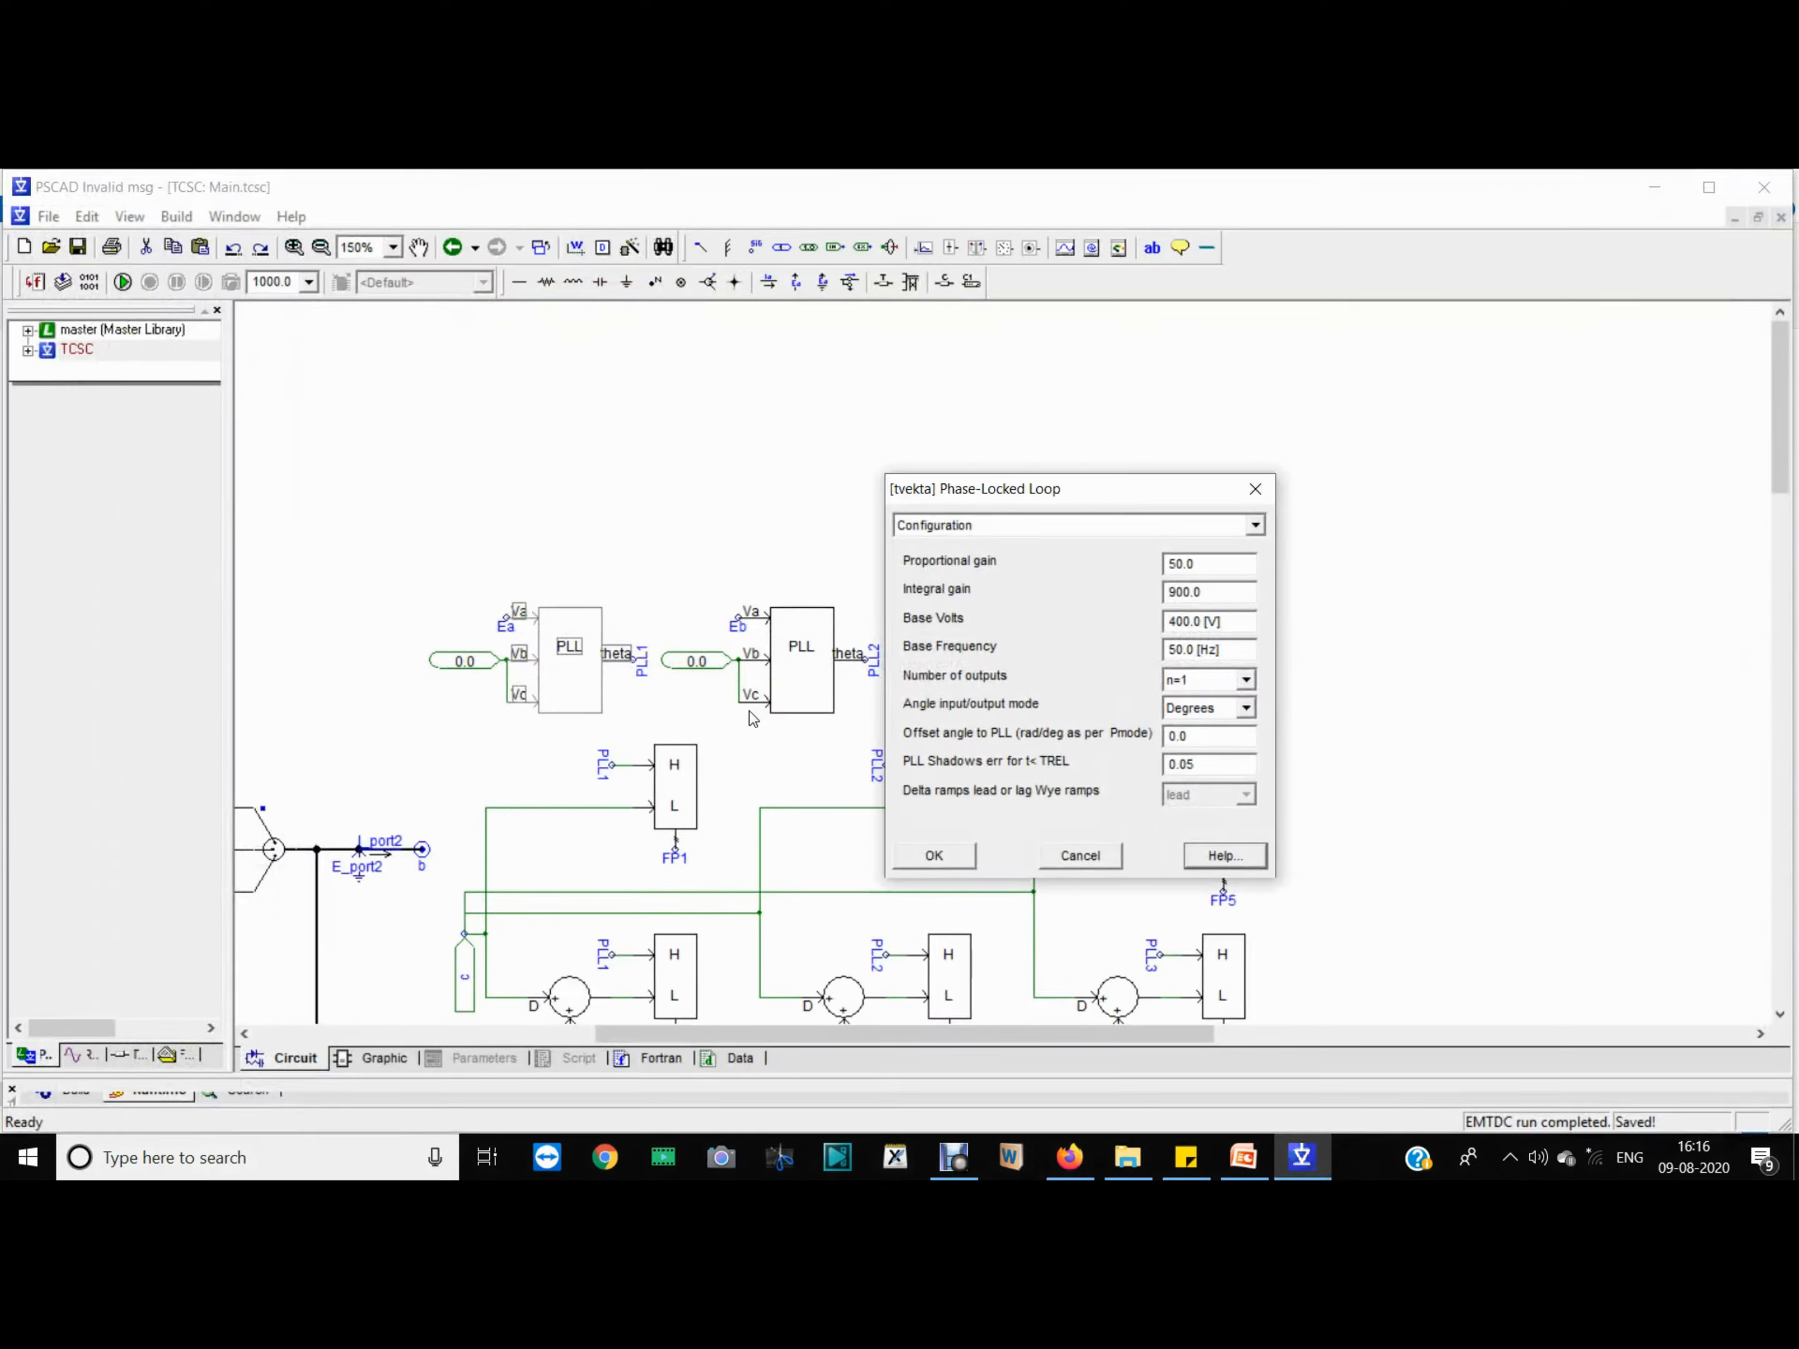
click(934, 856)
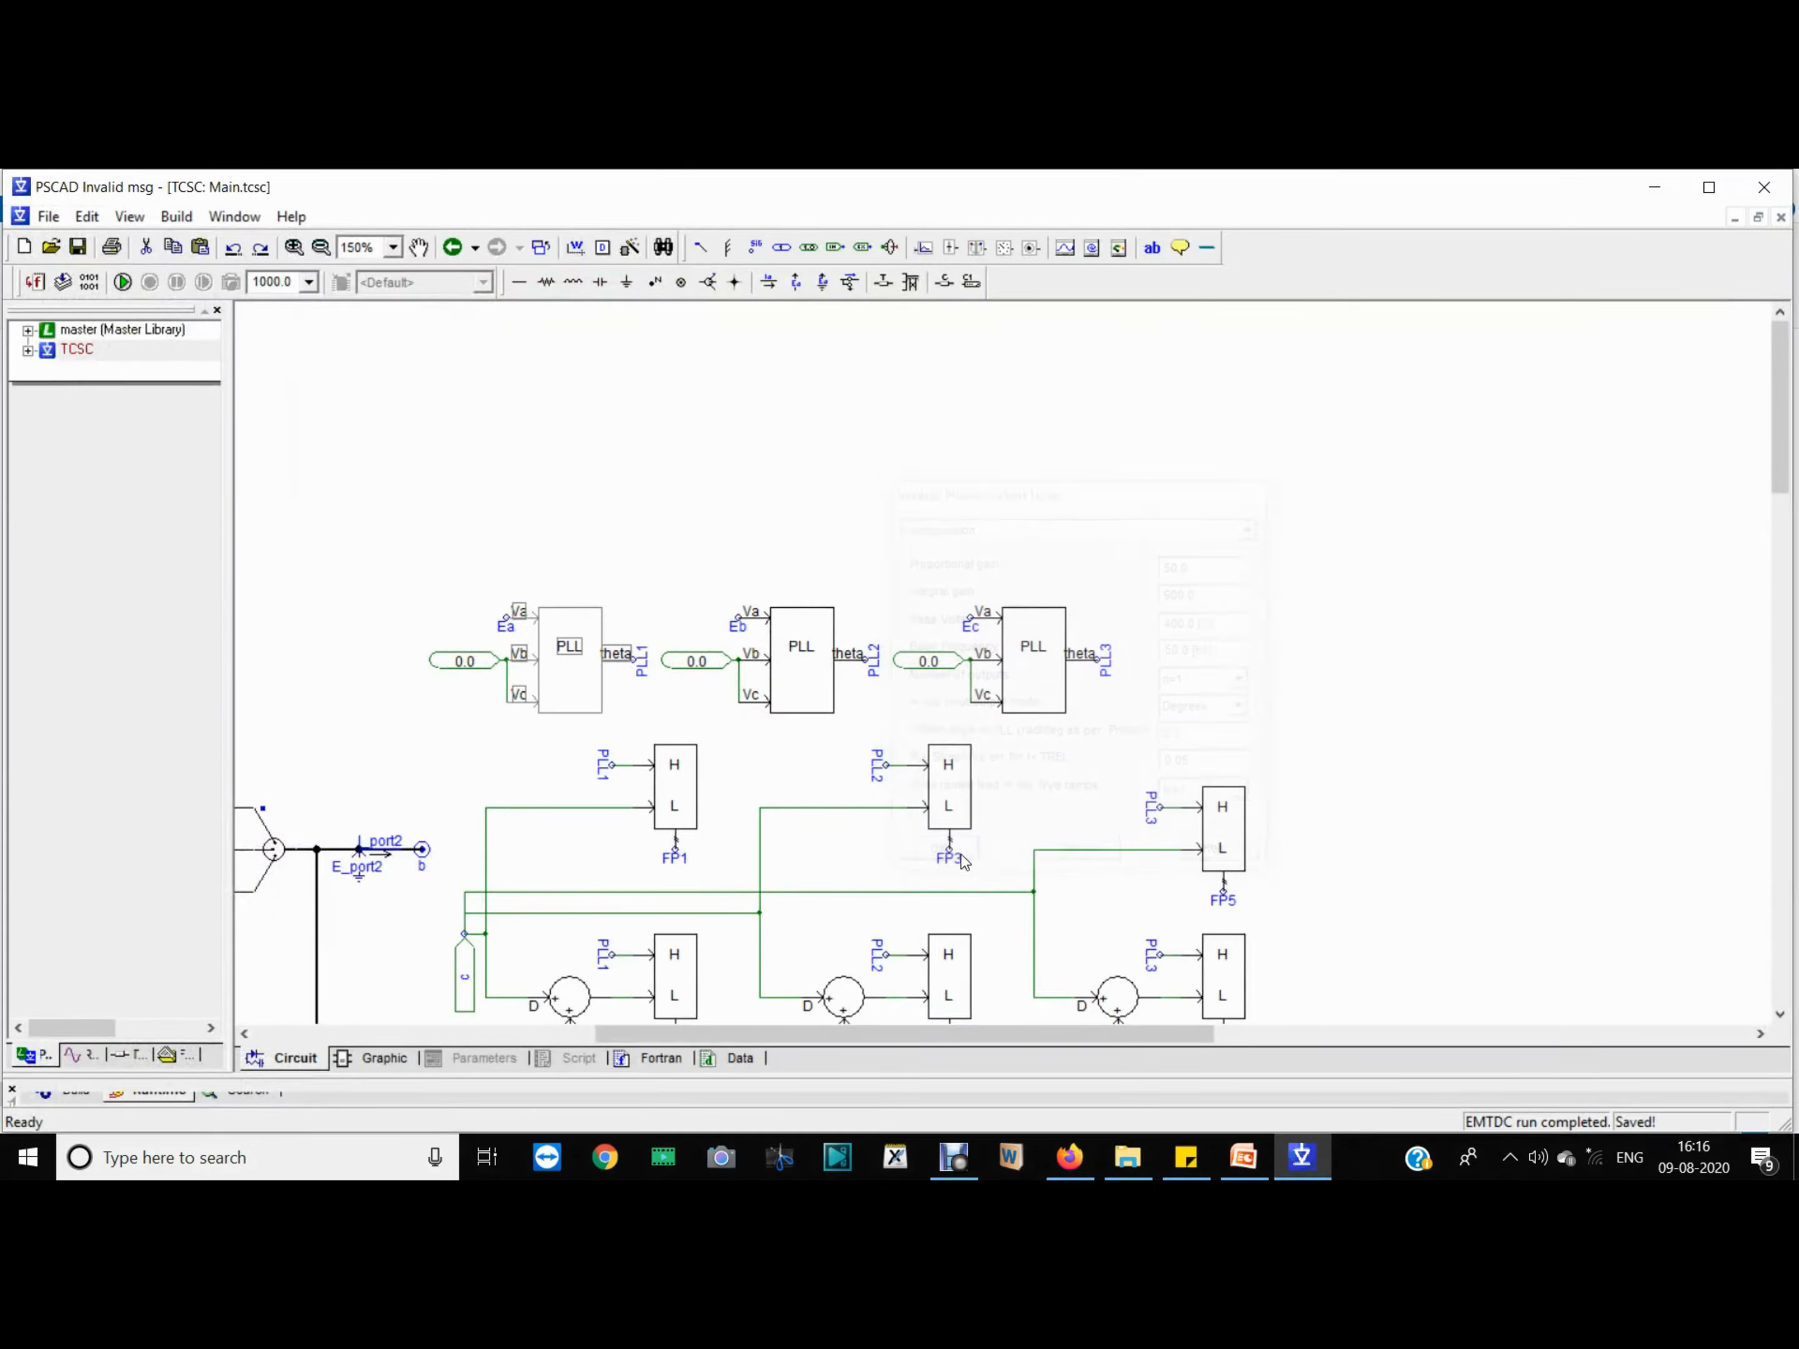
Step: Trace how the measured phase voltages Ea, Eb and Ec feed the three PLL blocks
click(516, 475)
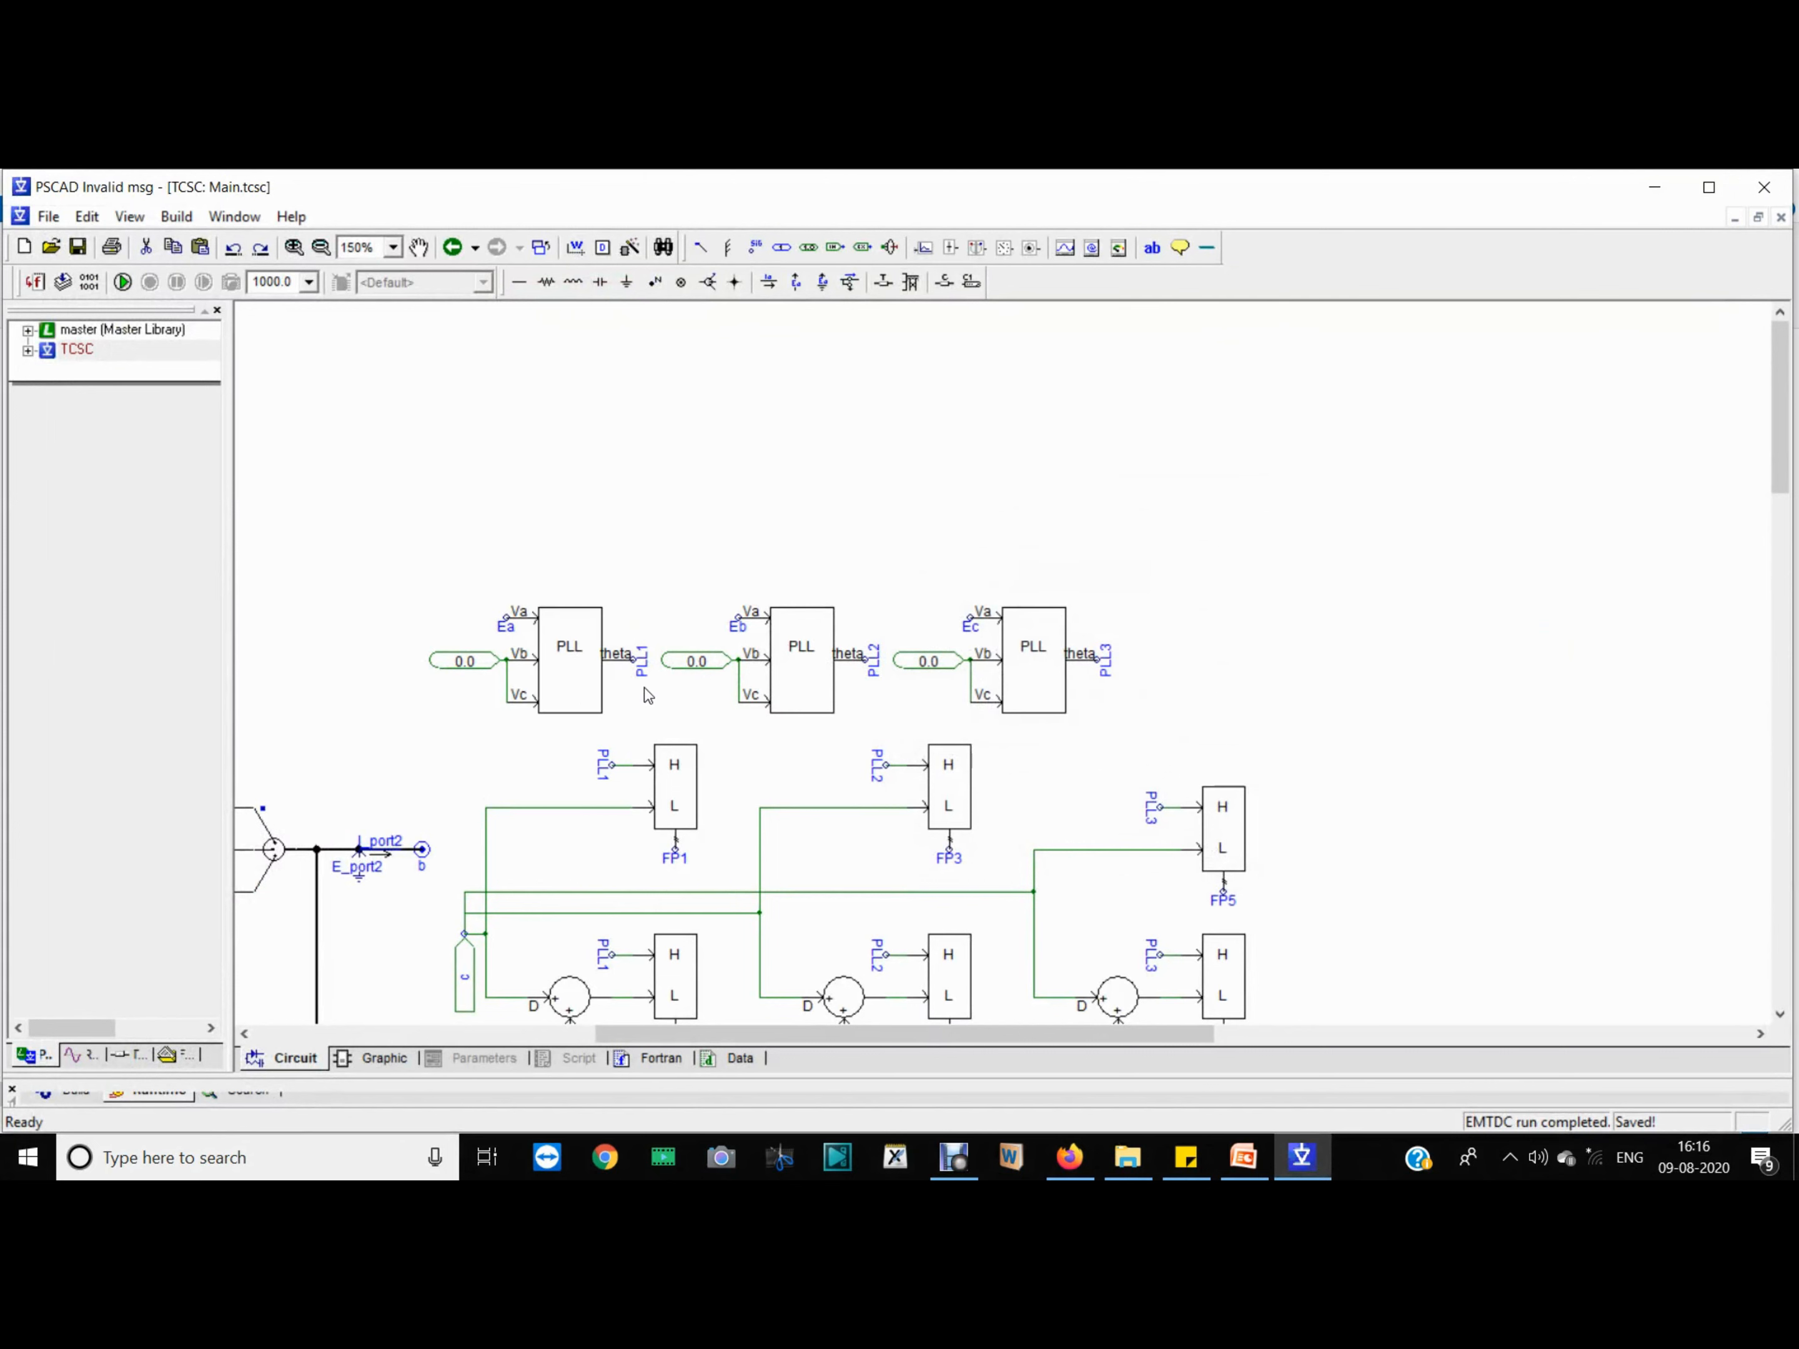
drag(907, 1038, 649, 1042)
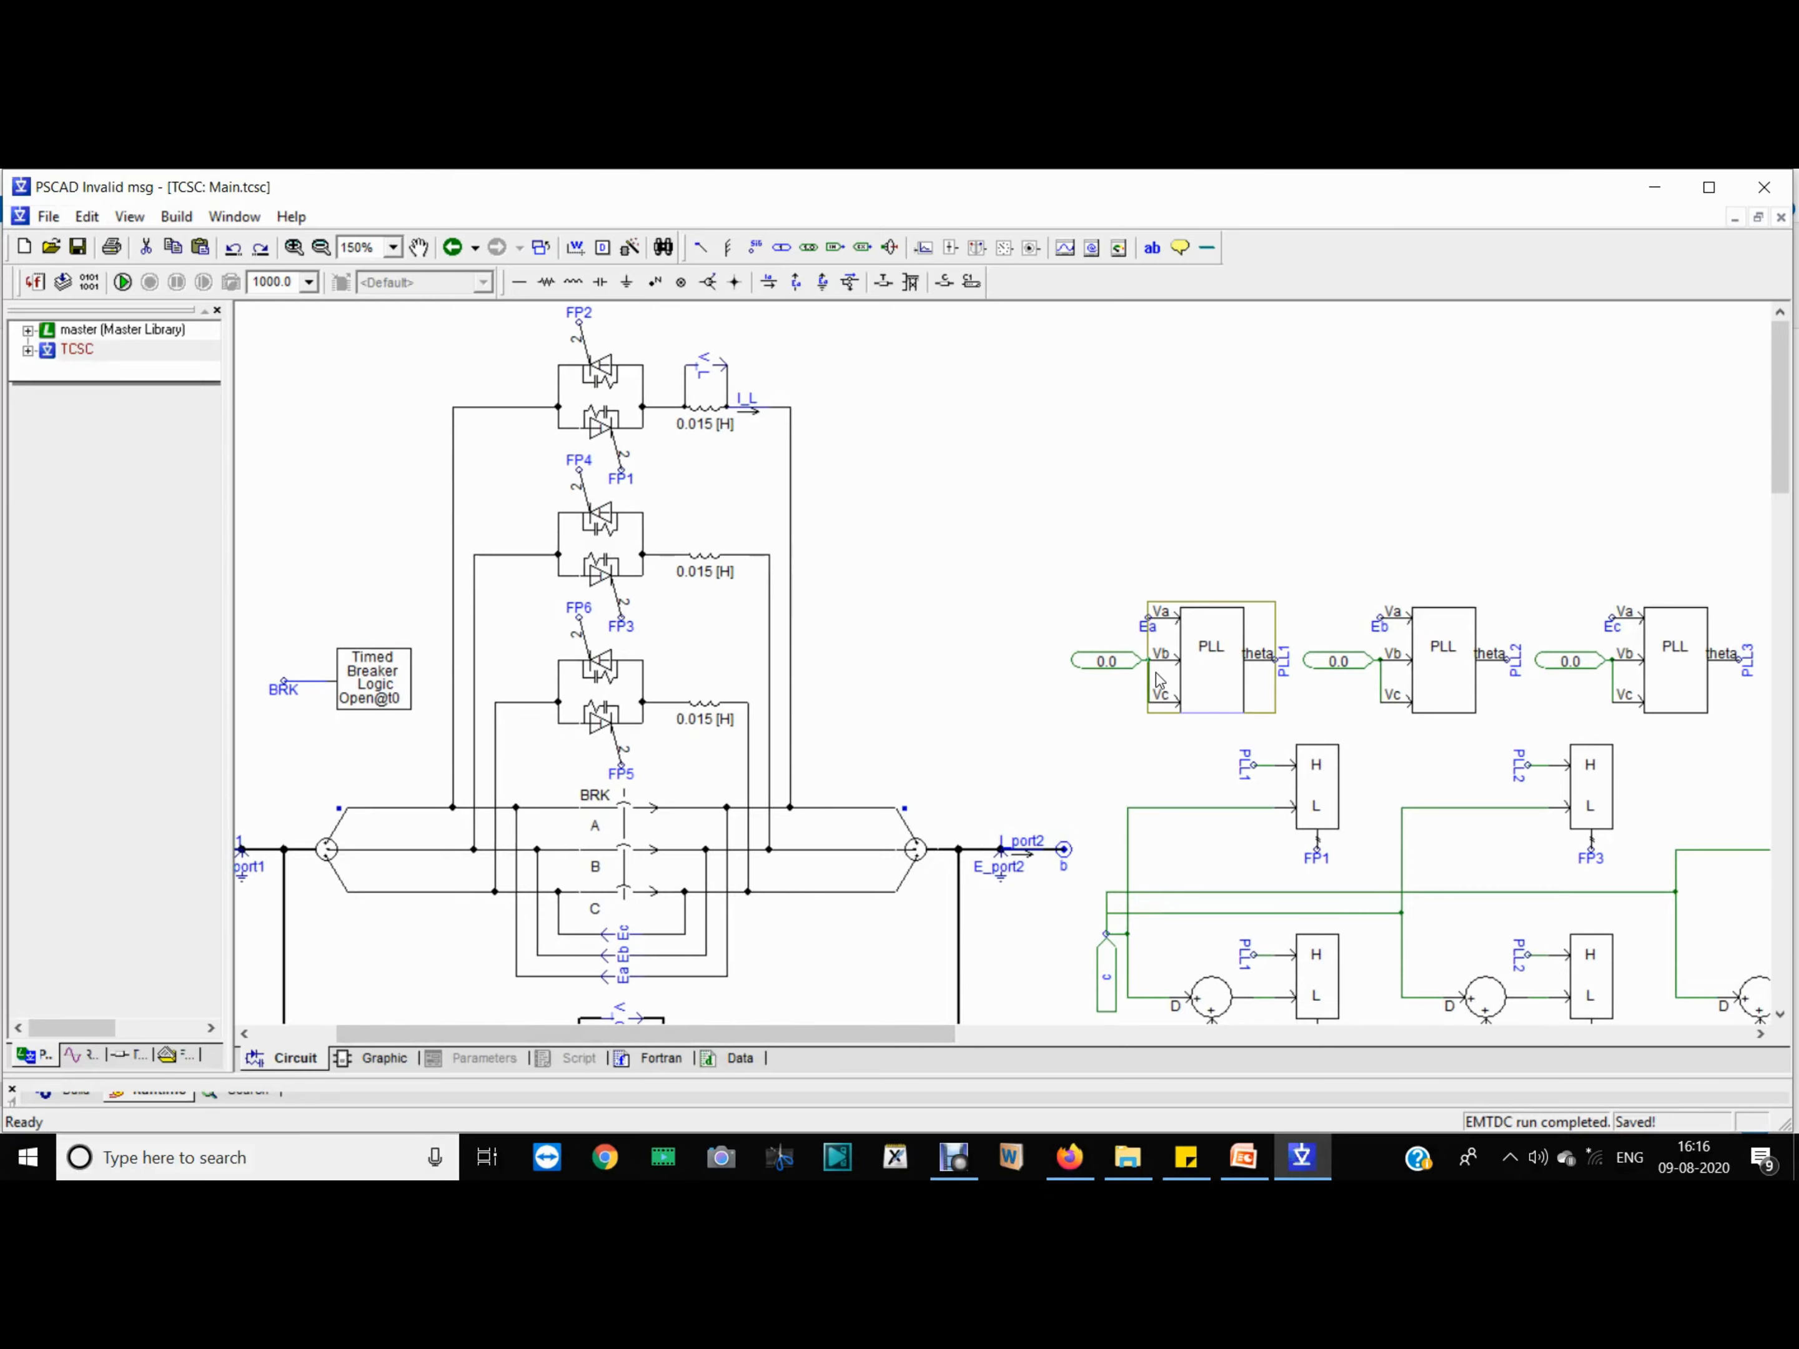
drag(917, 1036, 1028, 1038)
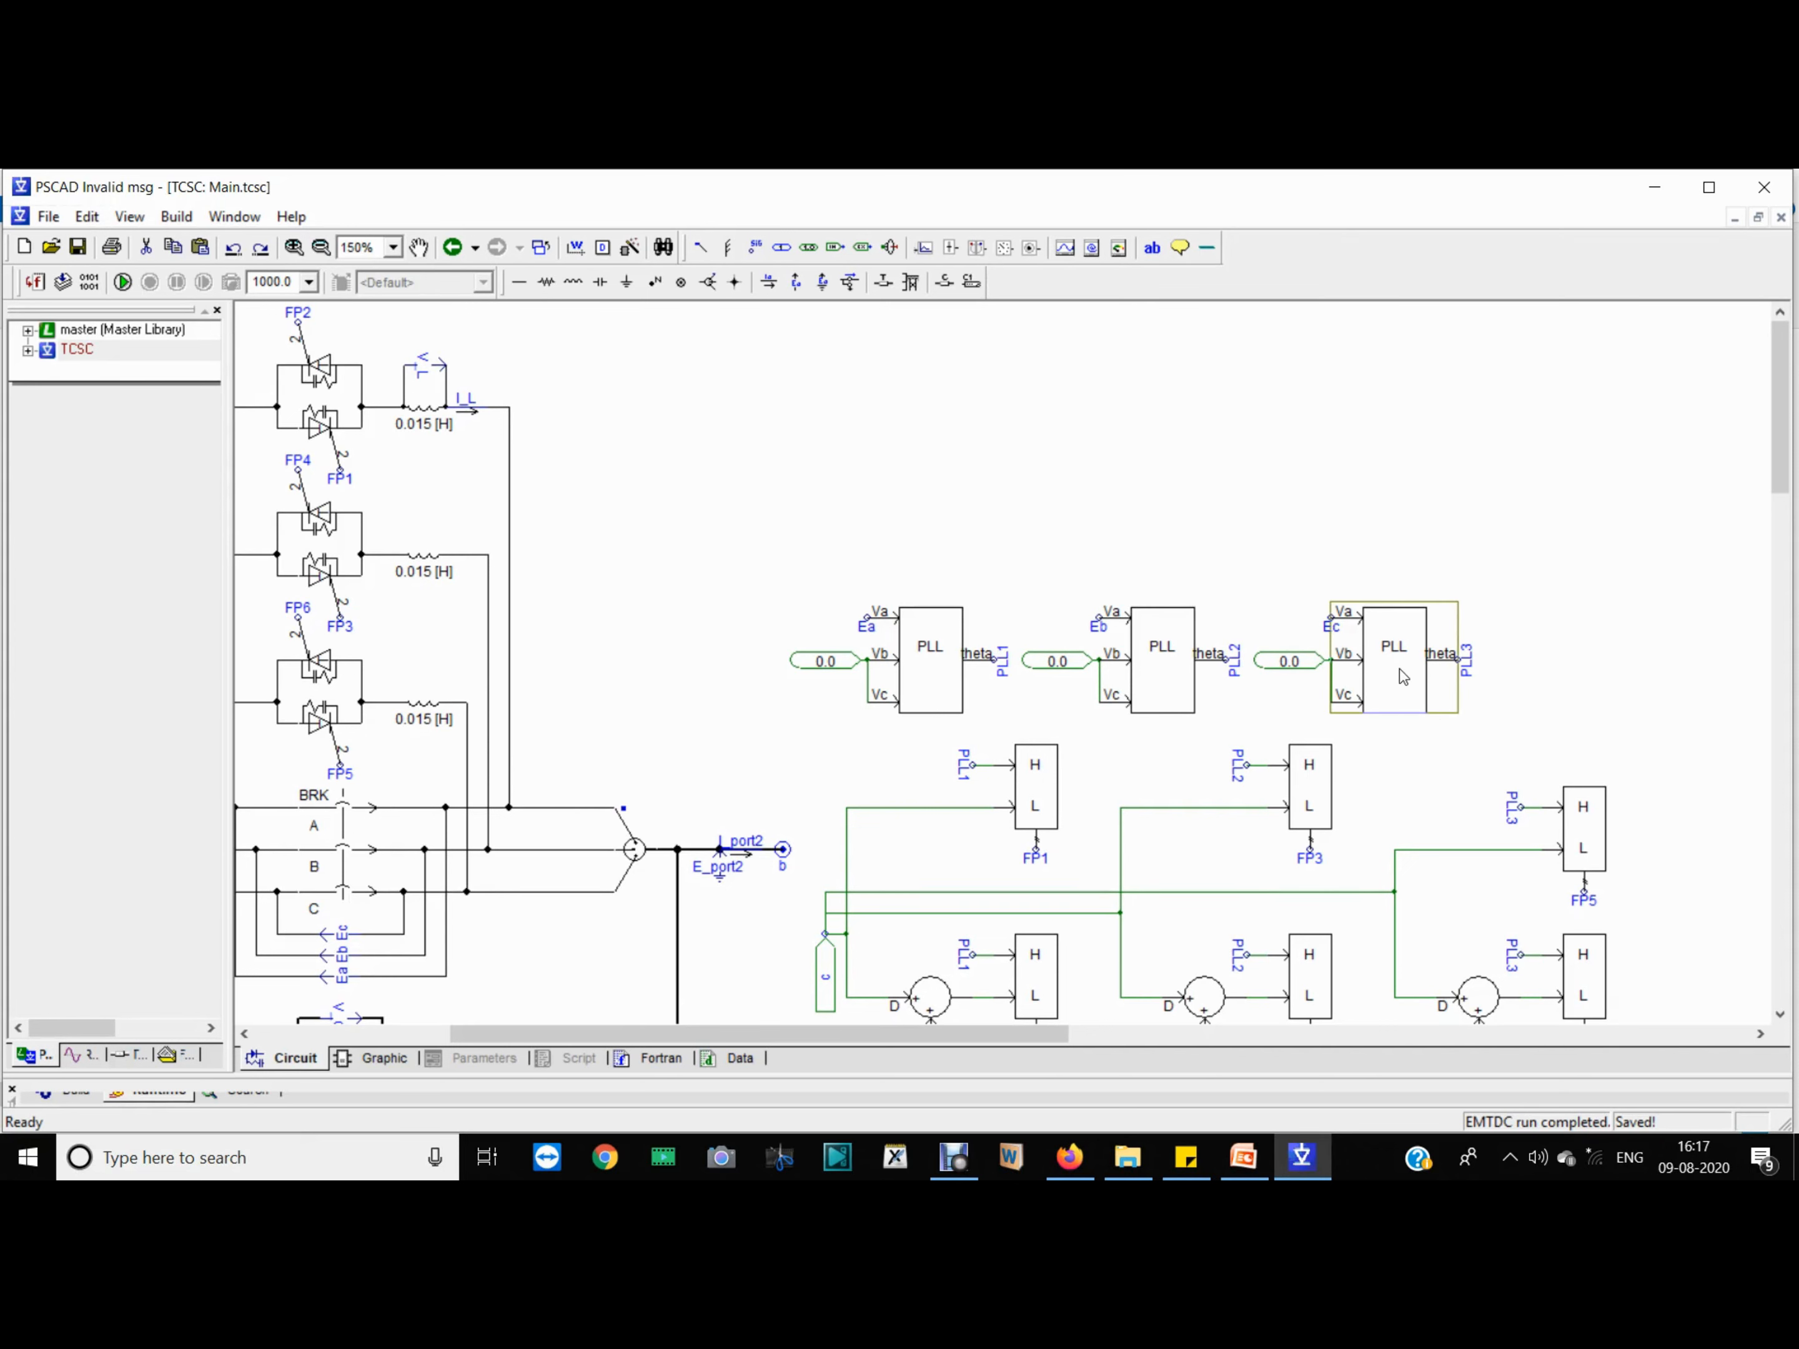
Step: Review the Interpolated Firing Pulses configuration of the block that outputs FP1, including device type, pulse count and block/deblock option
scroll(890, 754, down, 2)
scroll(894, 759, down, 2)
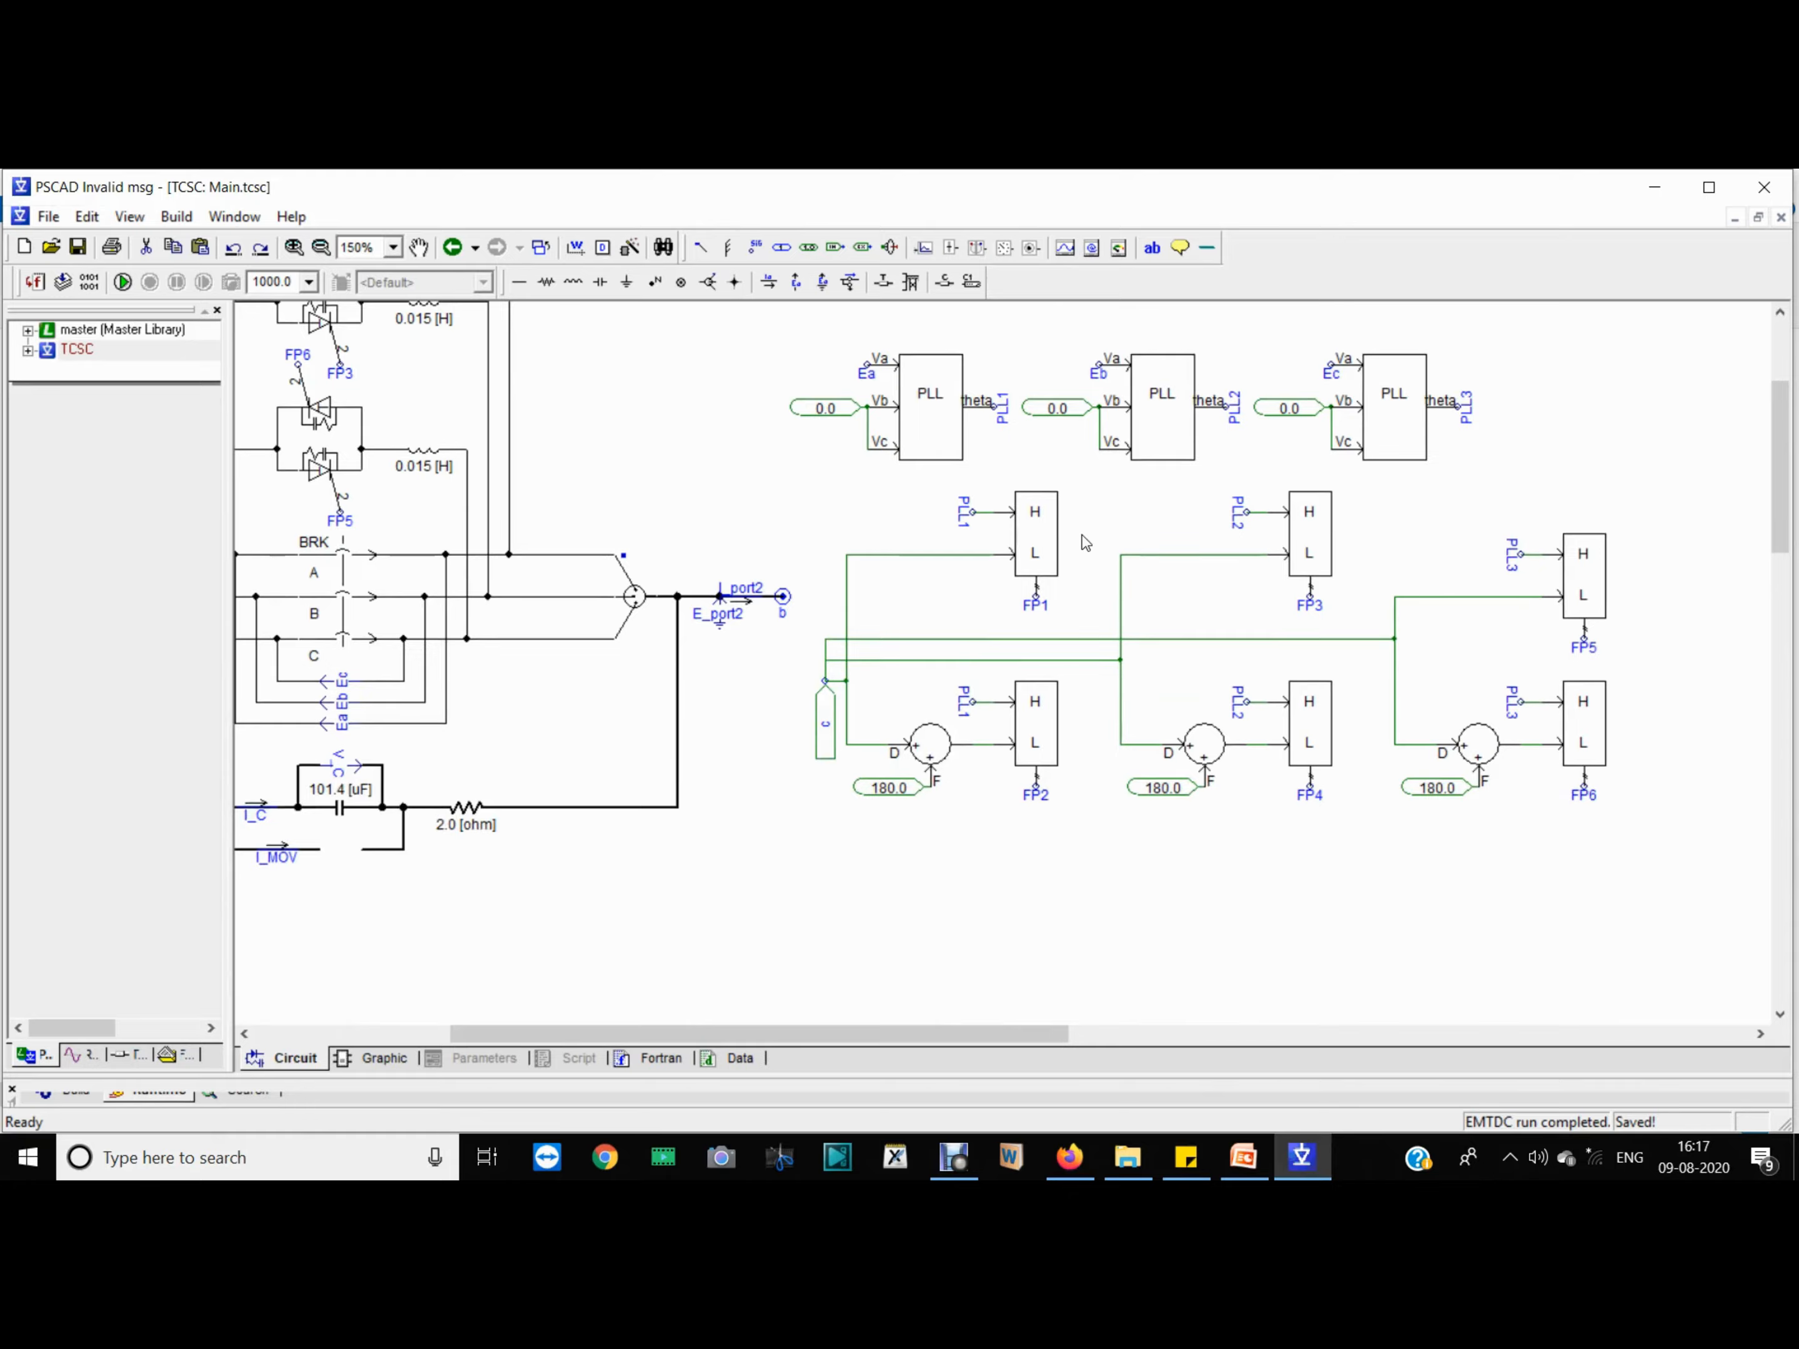
double_click(1051, 559)
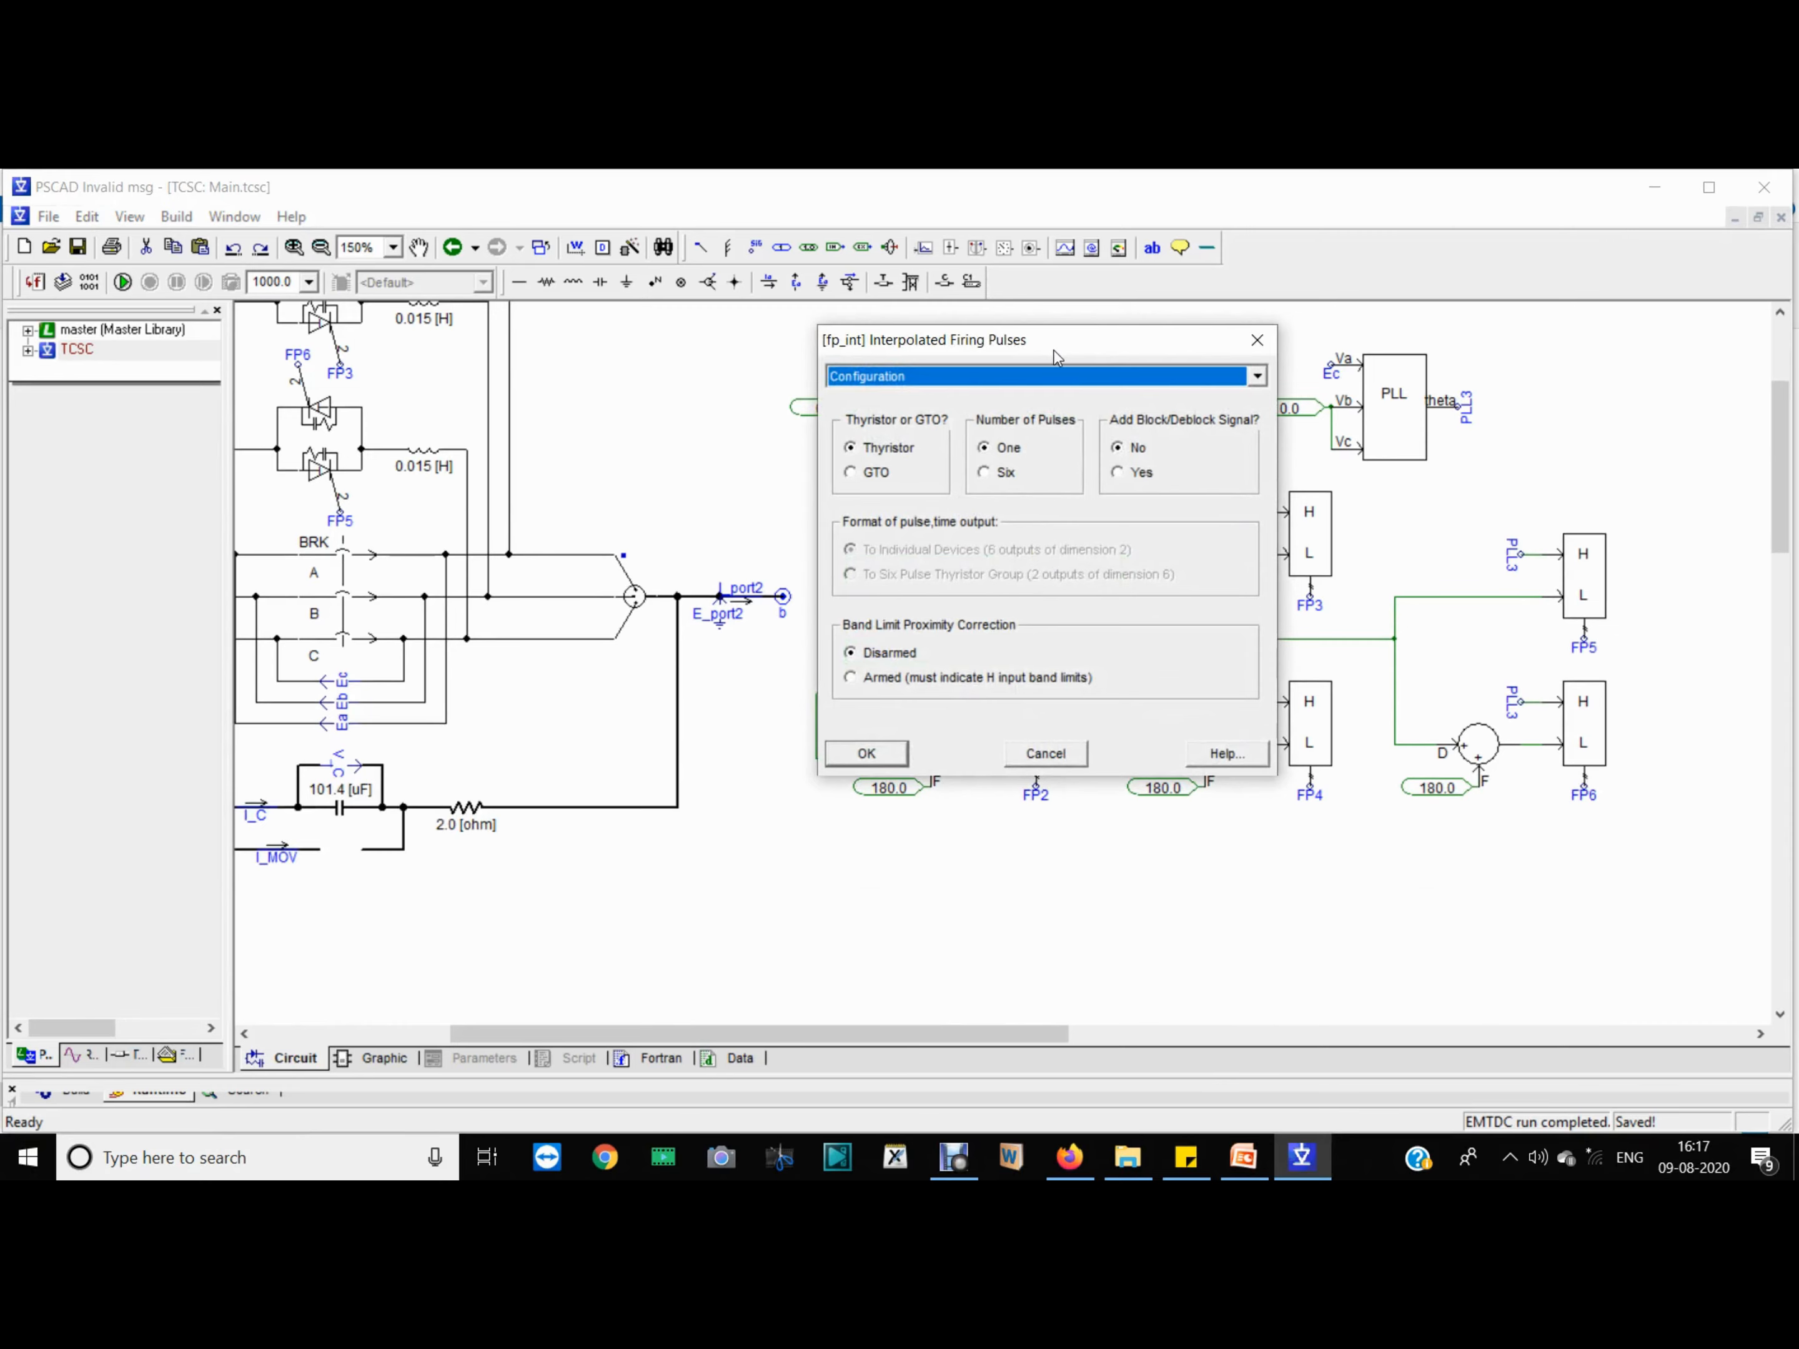
click(1261, 350)
double_click(1038, 540)
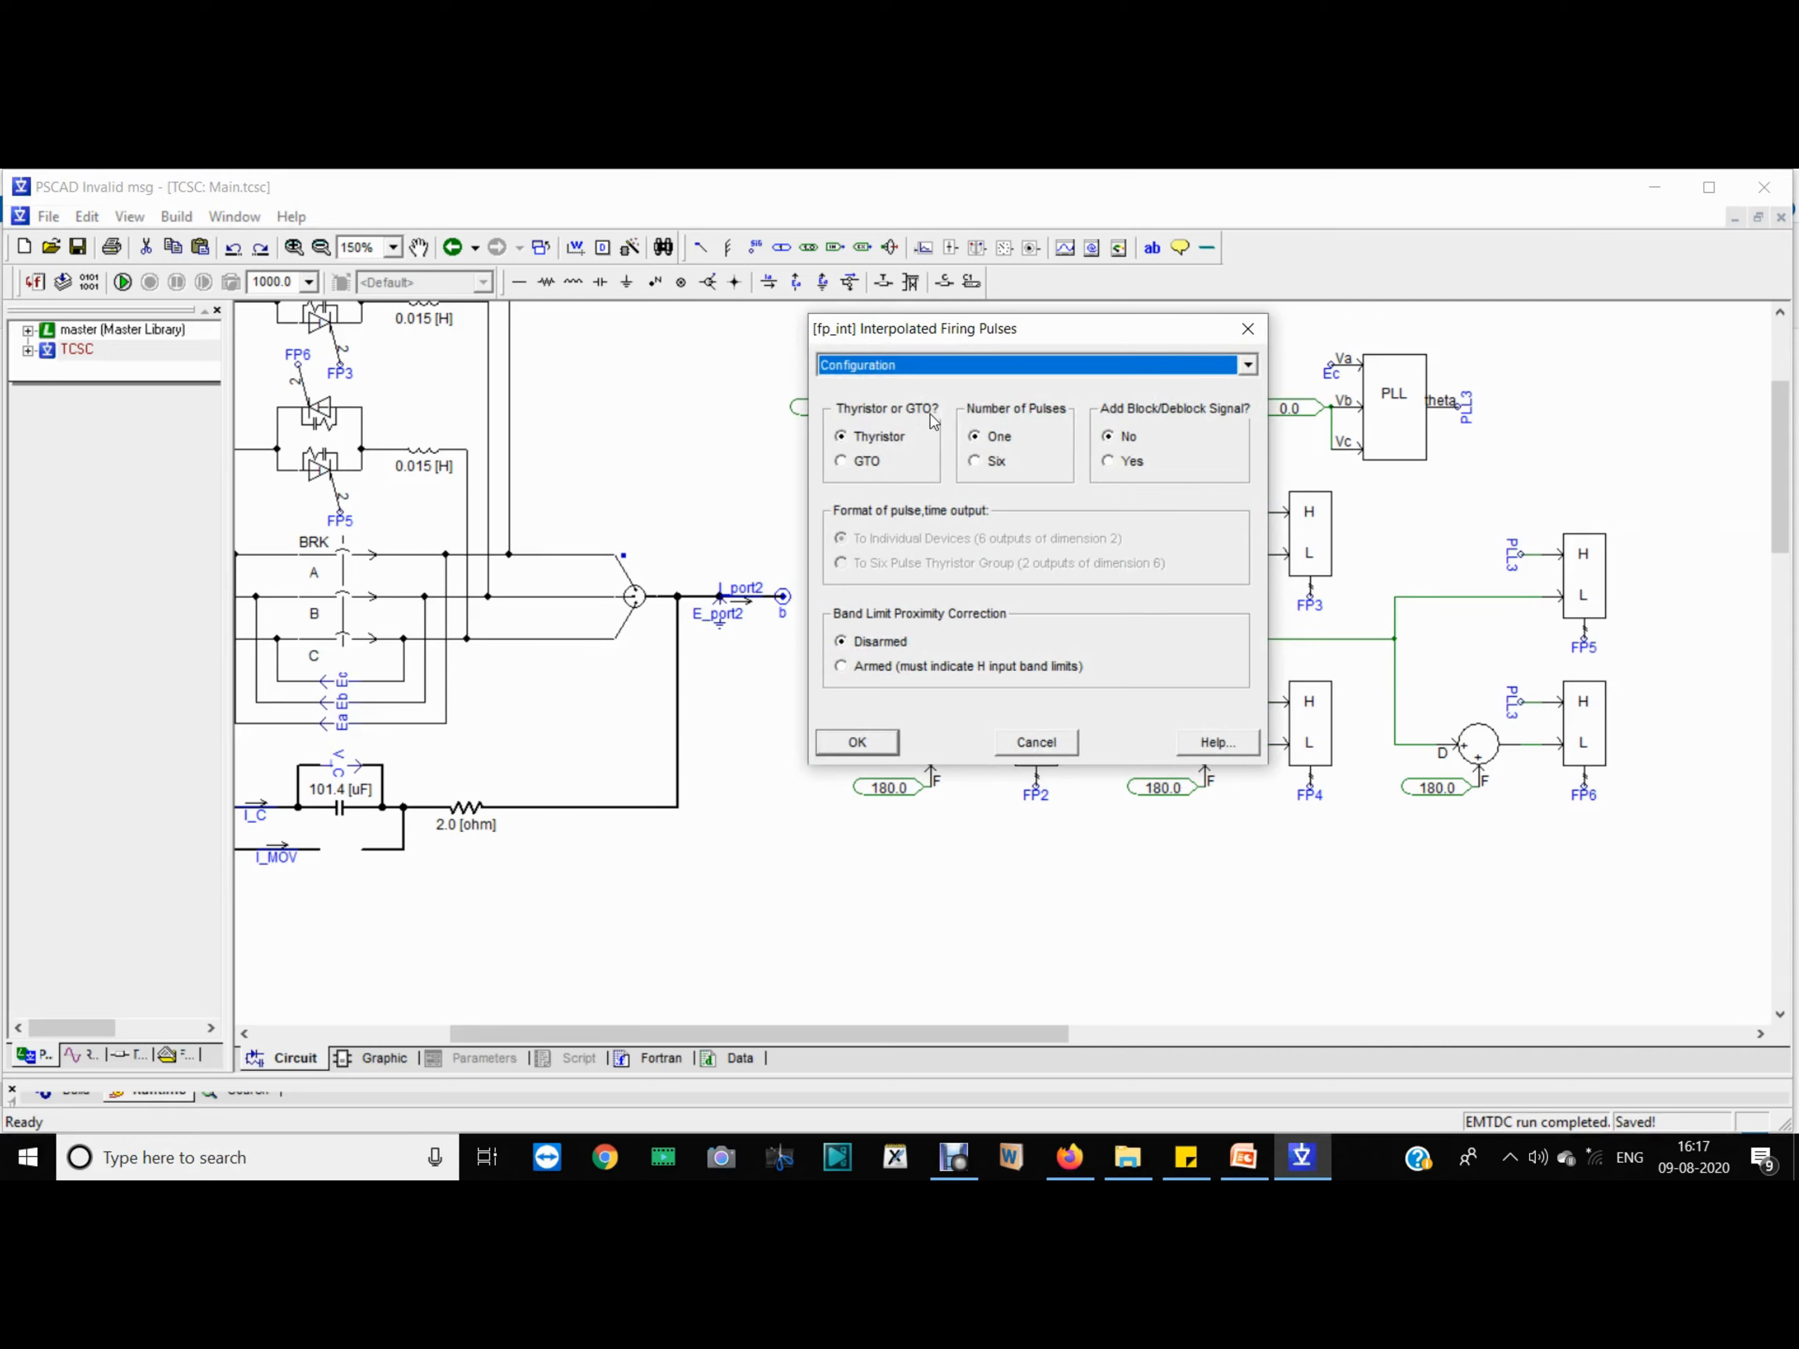
click(858, 741)
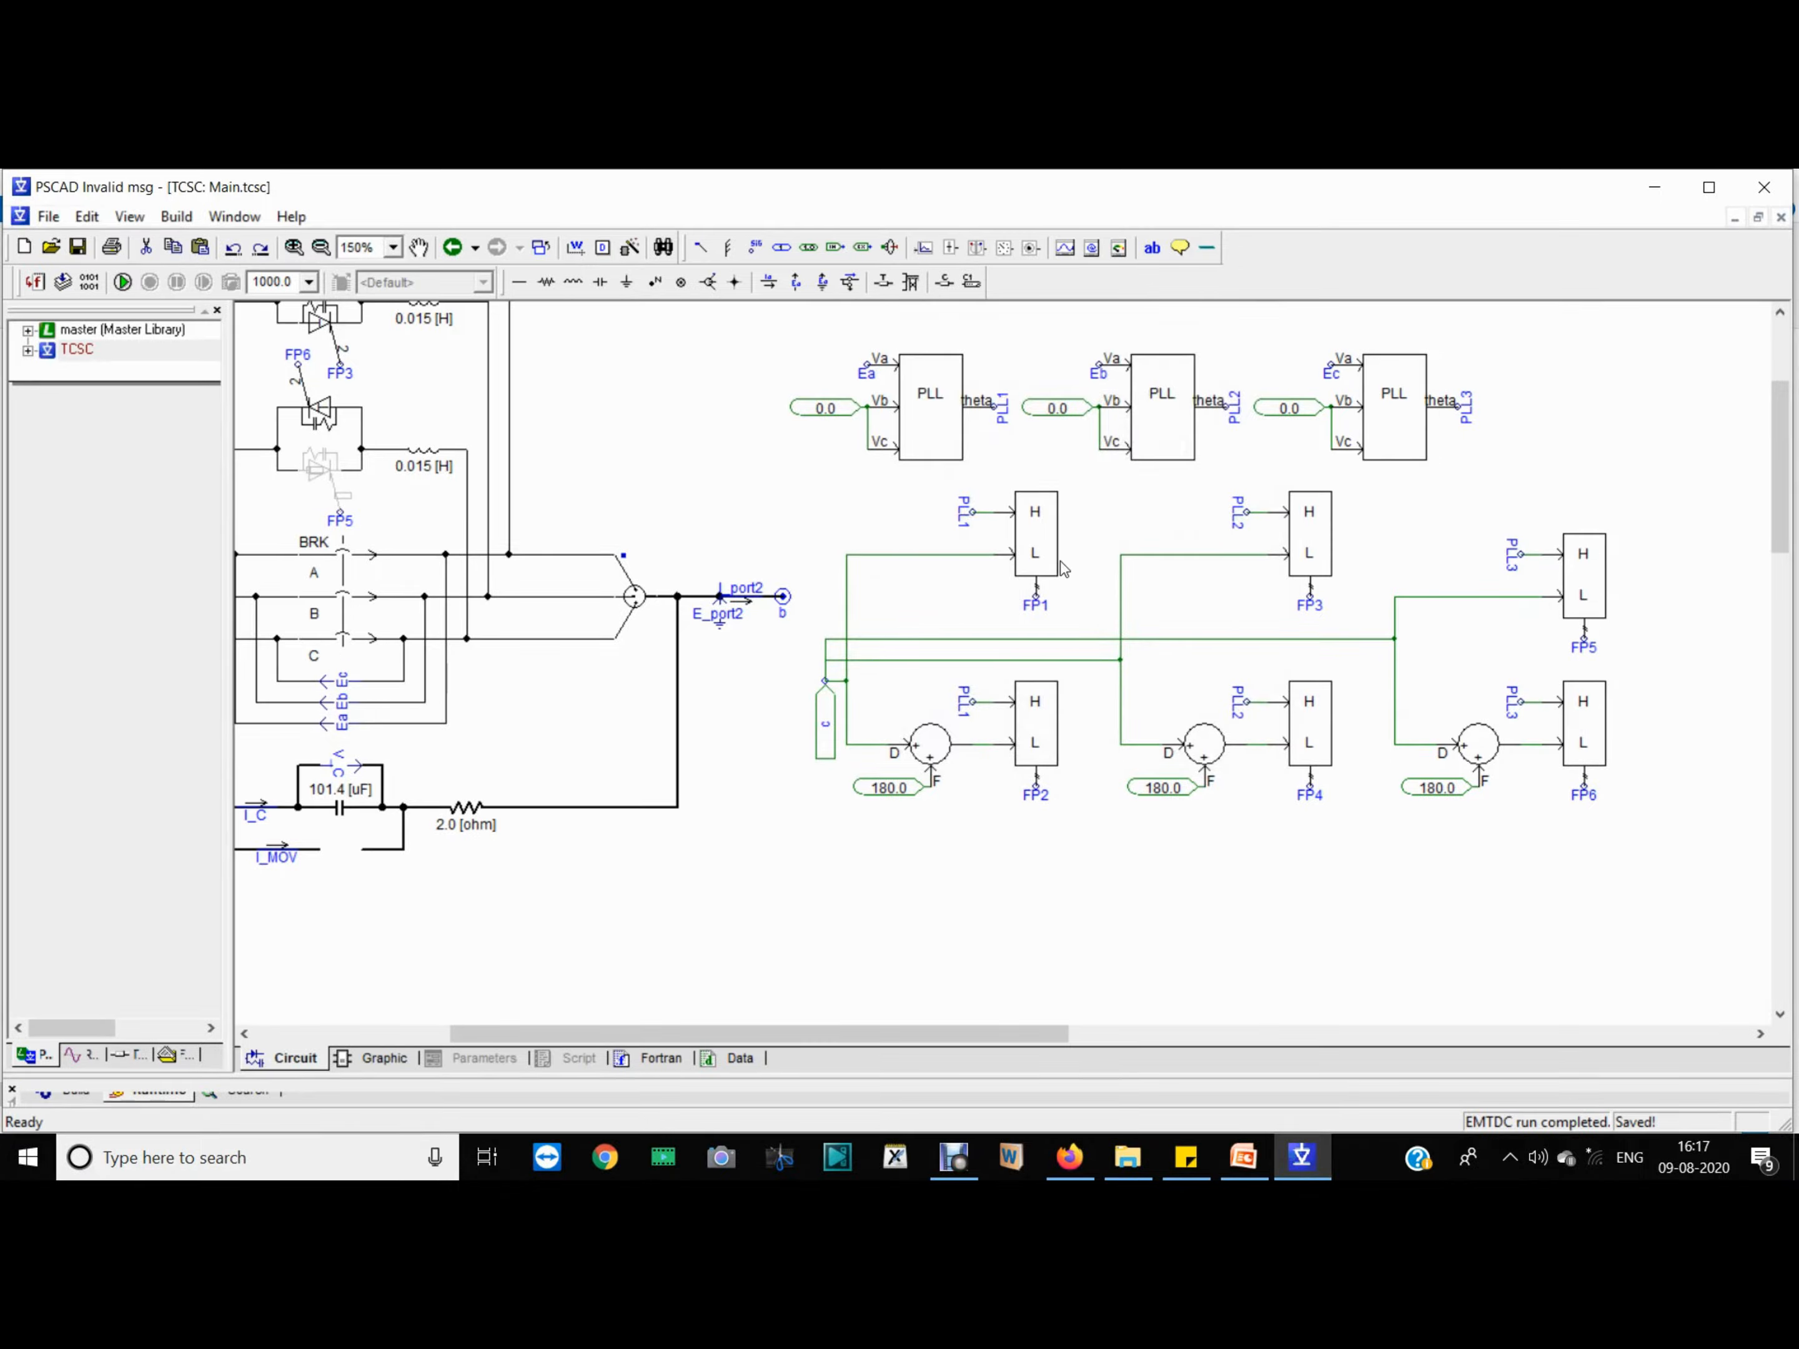
double_click(1033, 545)
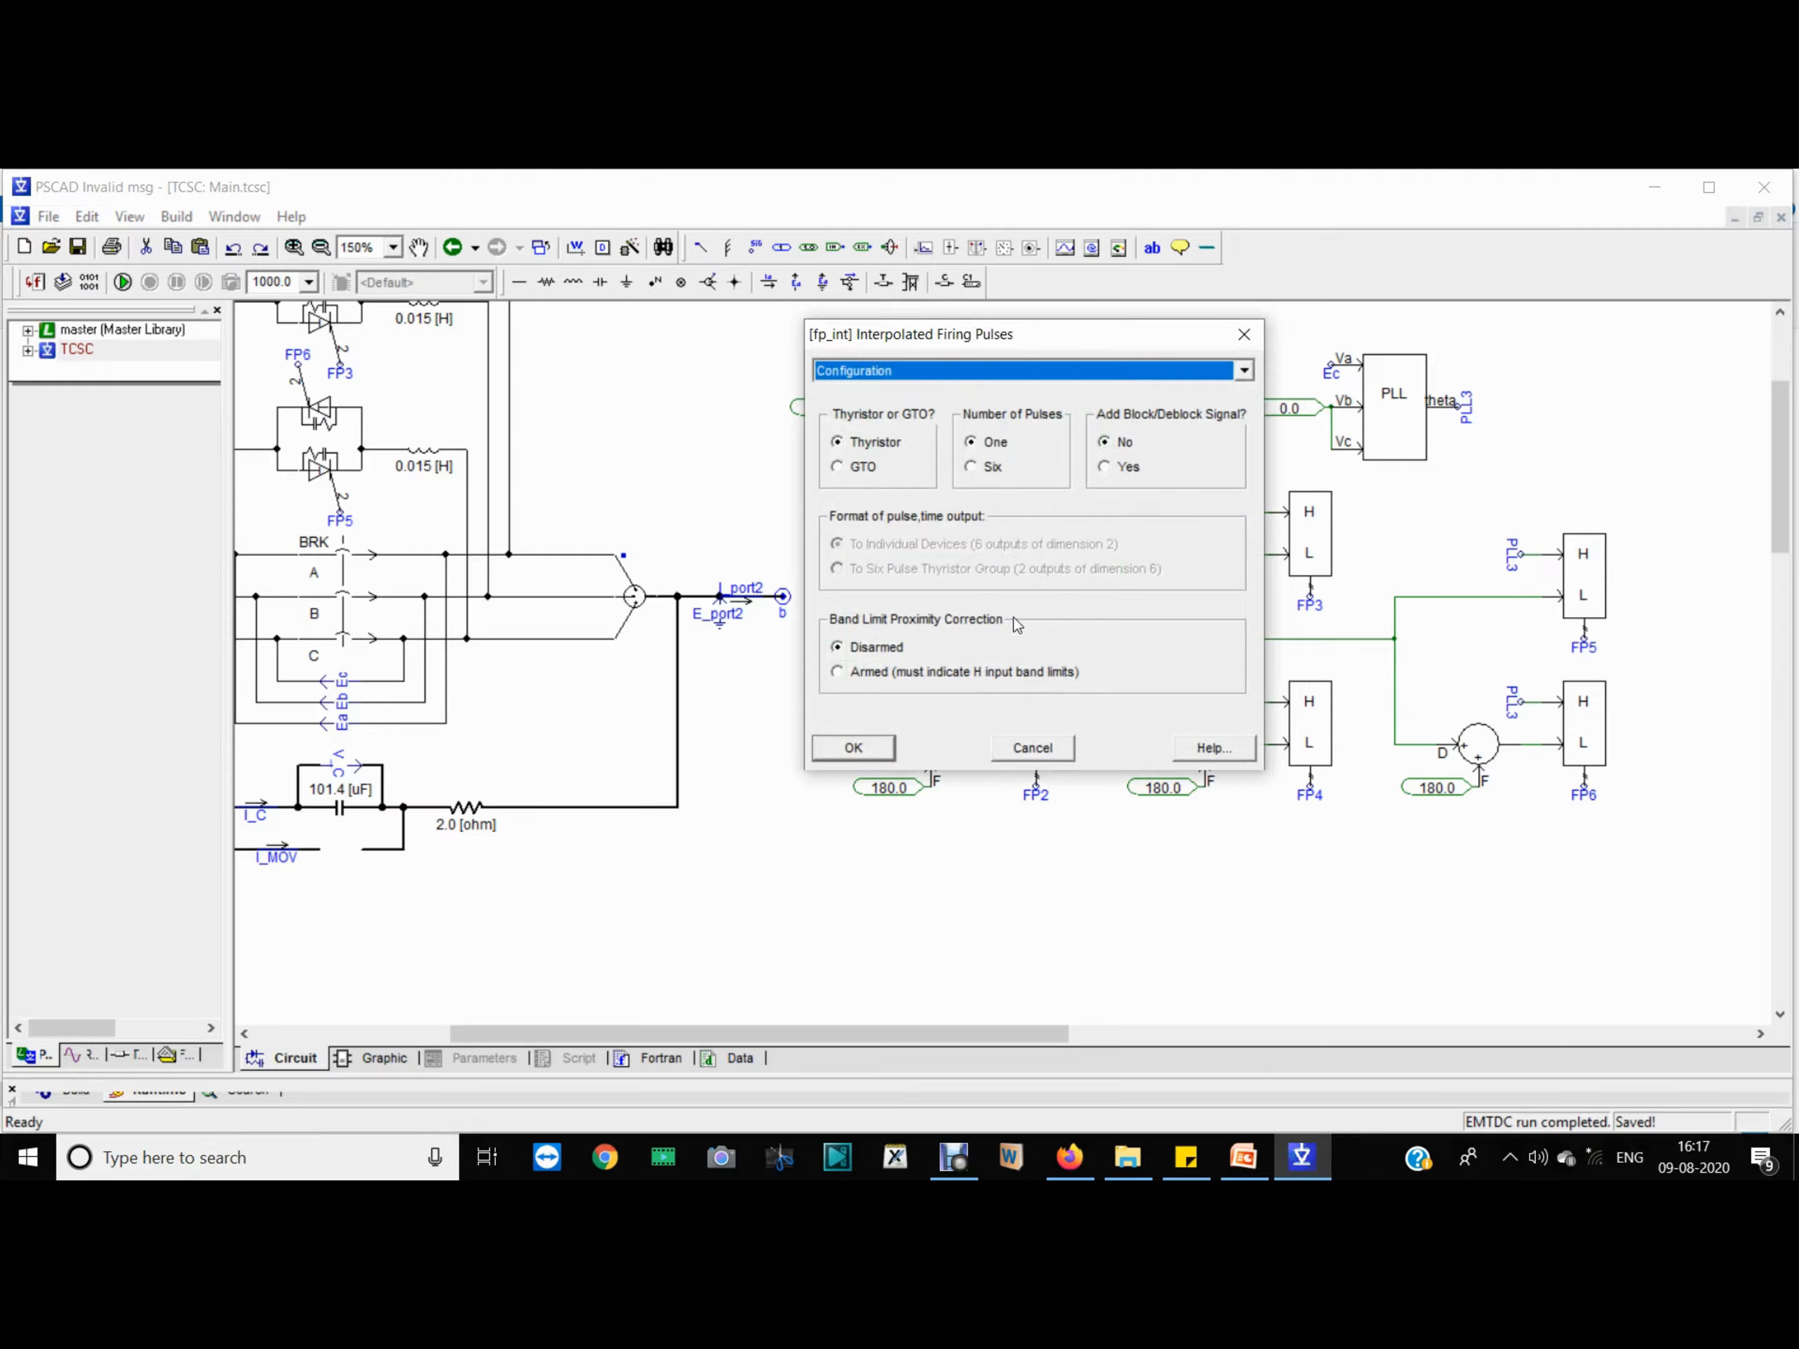
click(851, 747)
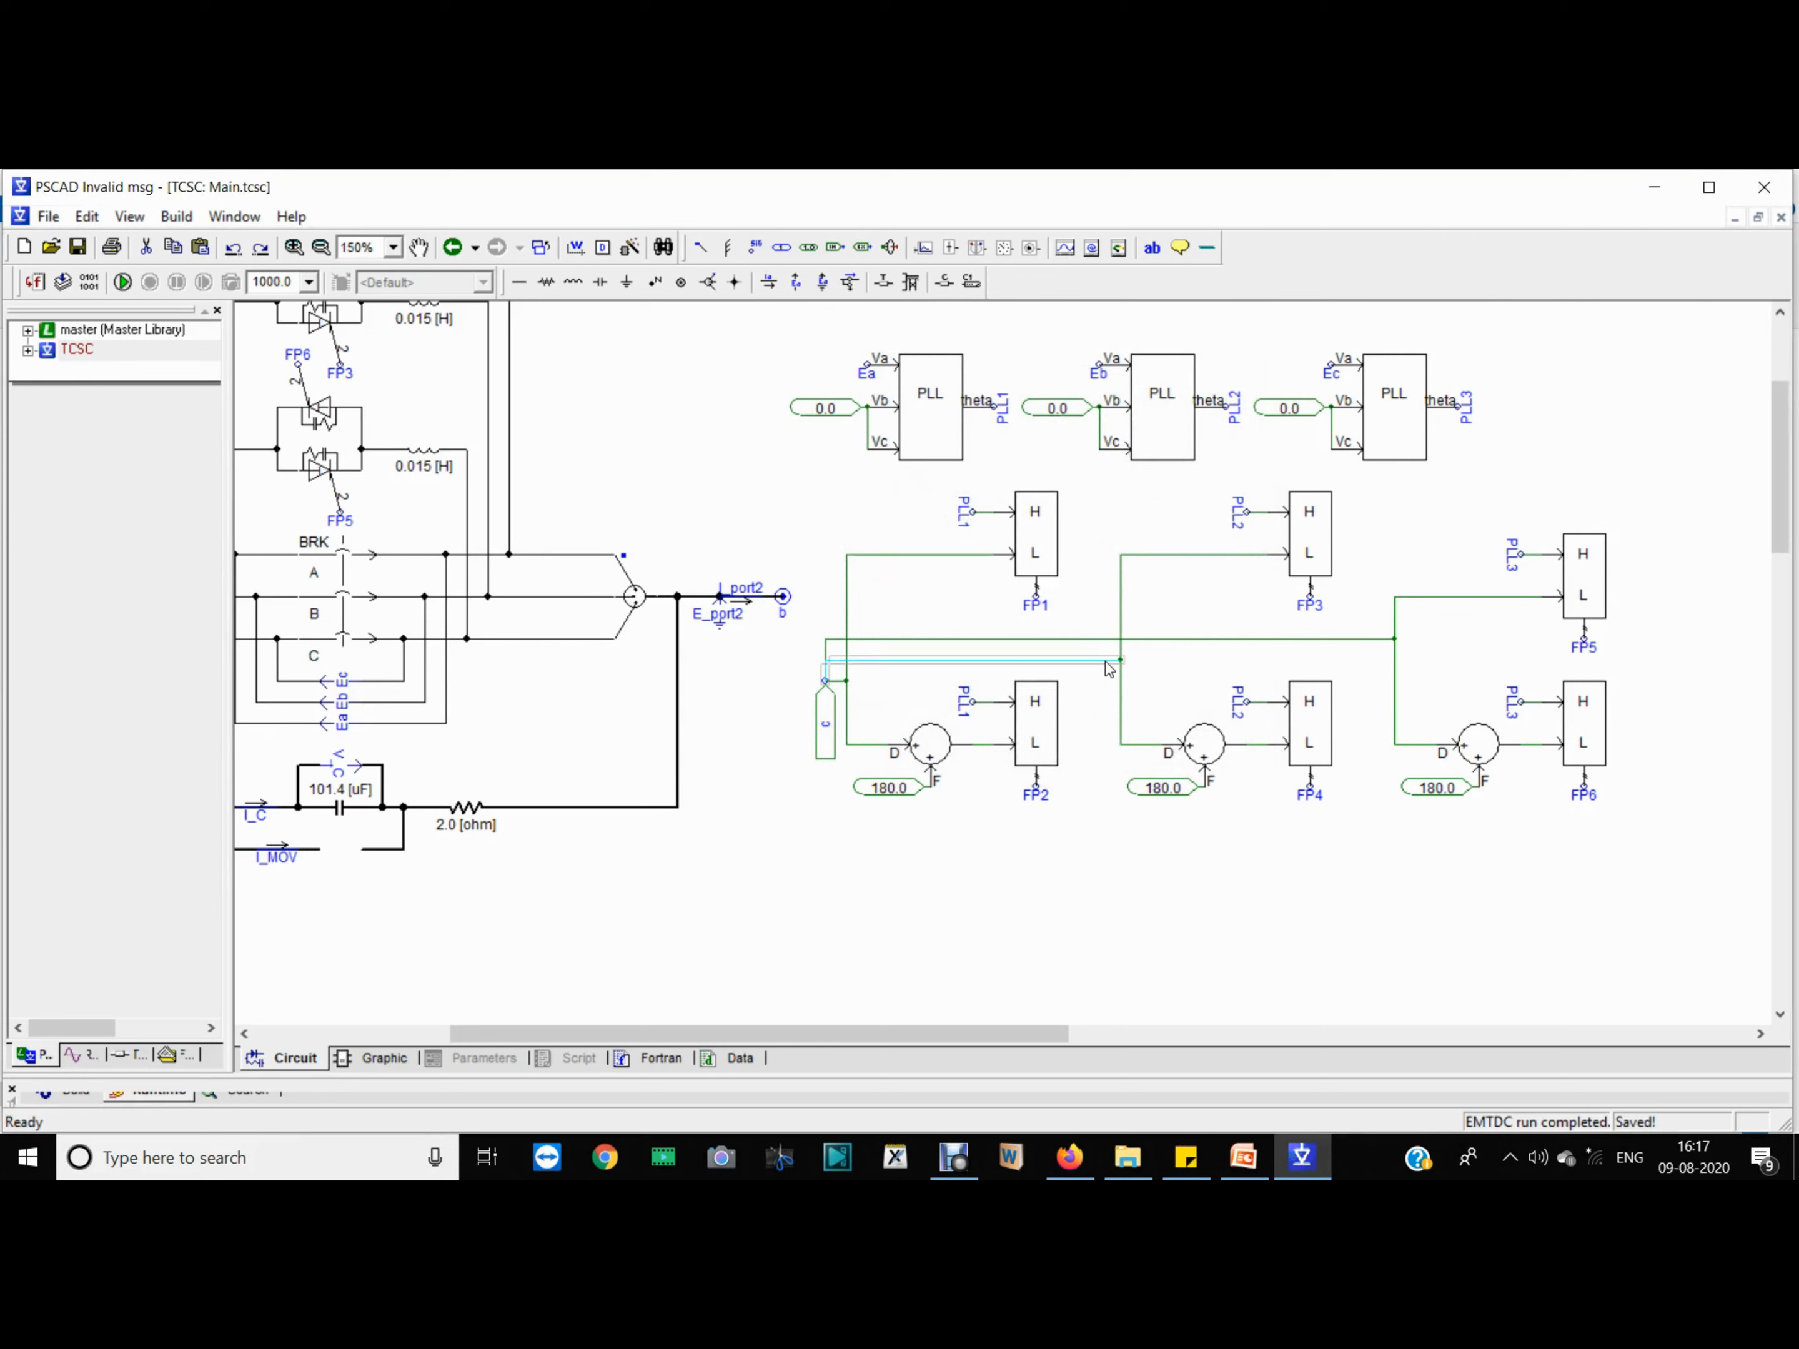
Step: Trace the wire feeding the L input of the FP1 firing block and return to the main circuit
mouse_move(1109, 669)
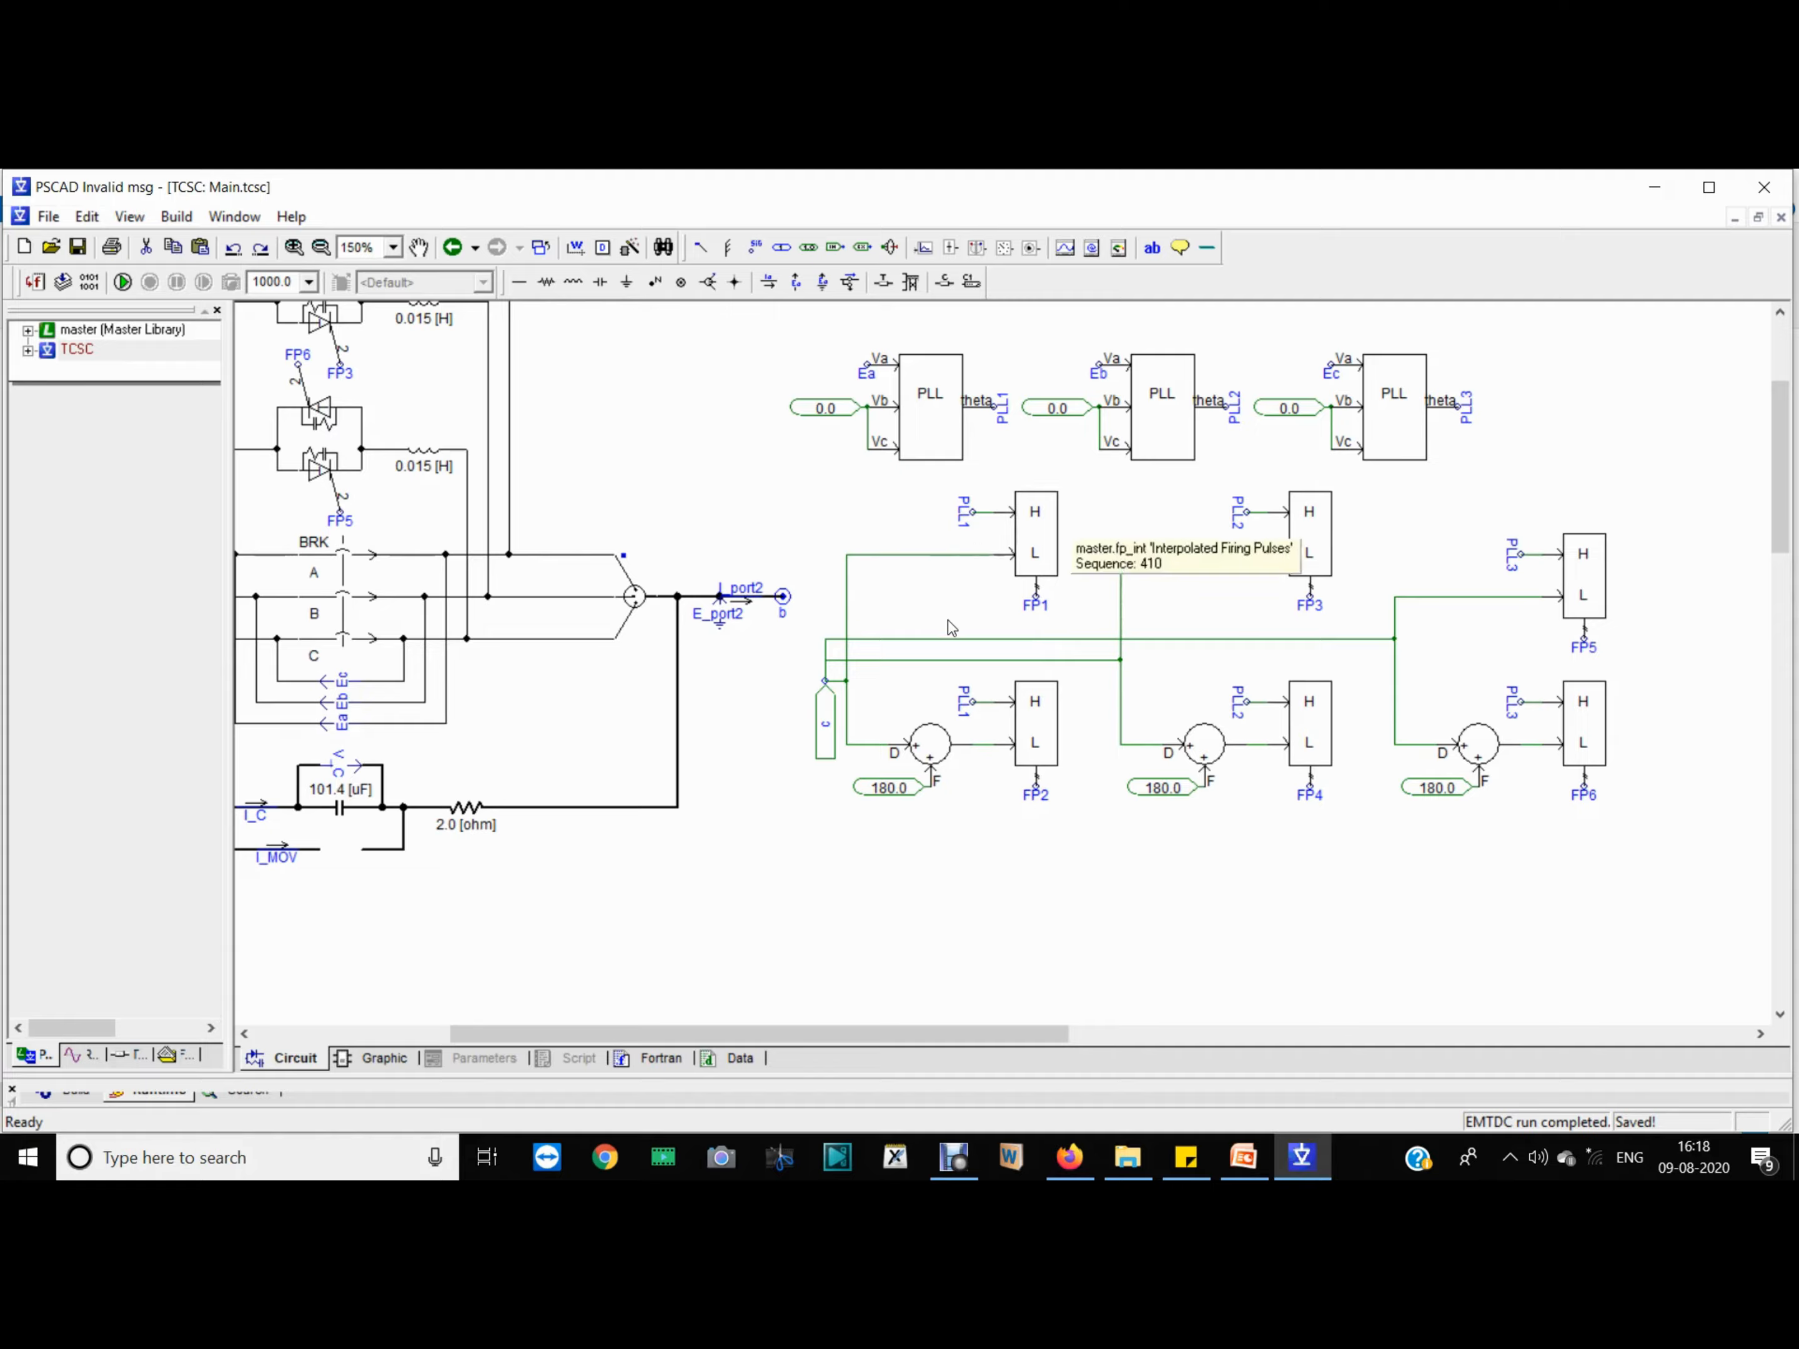
click(937, 555)
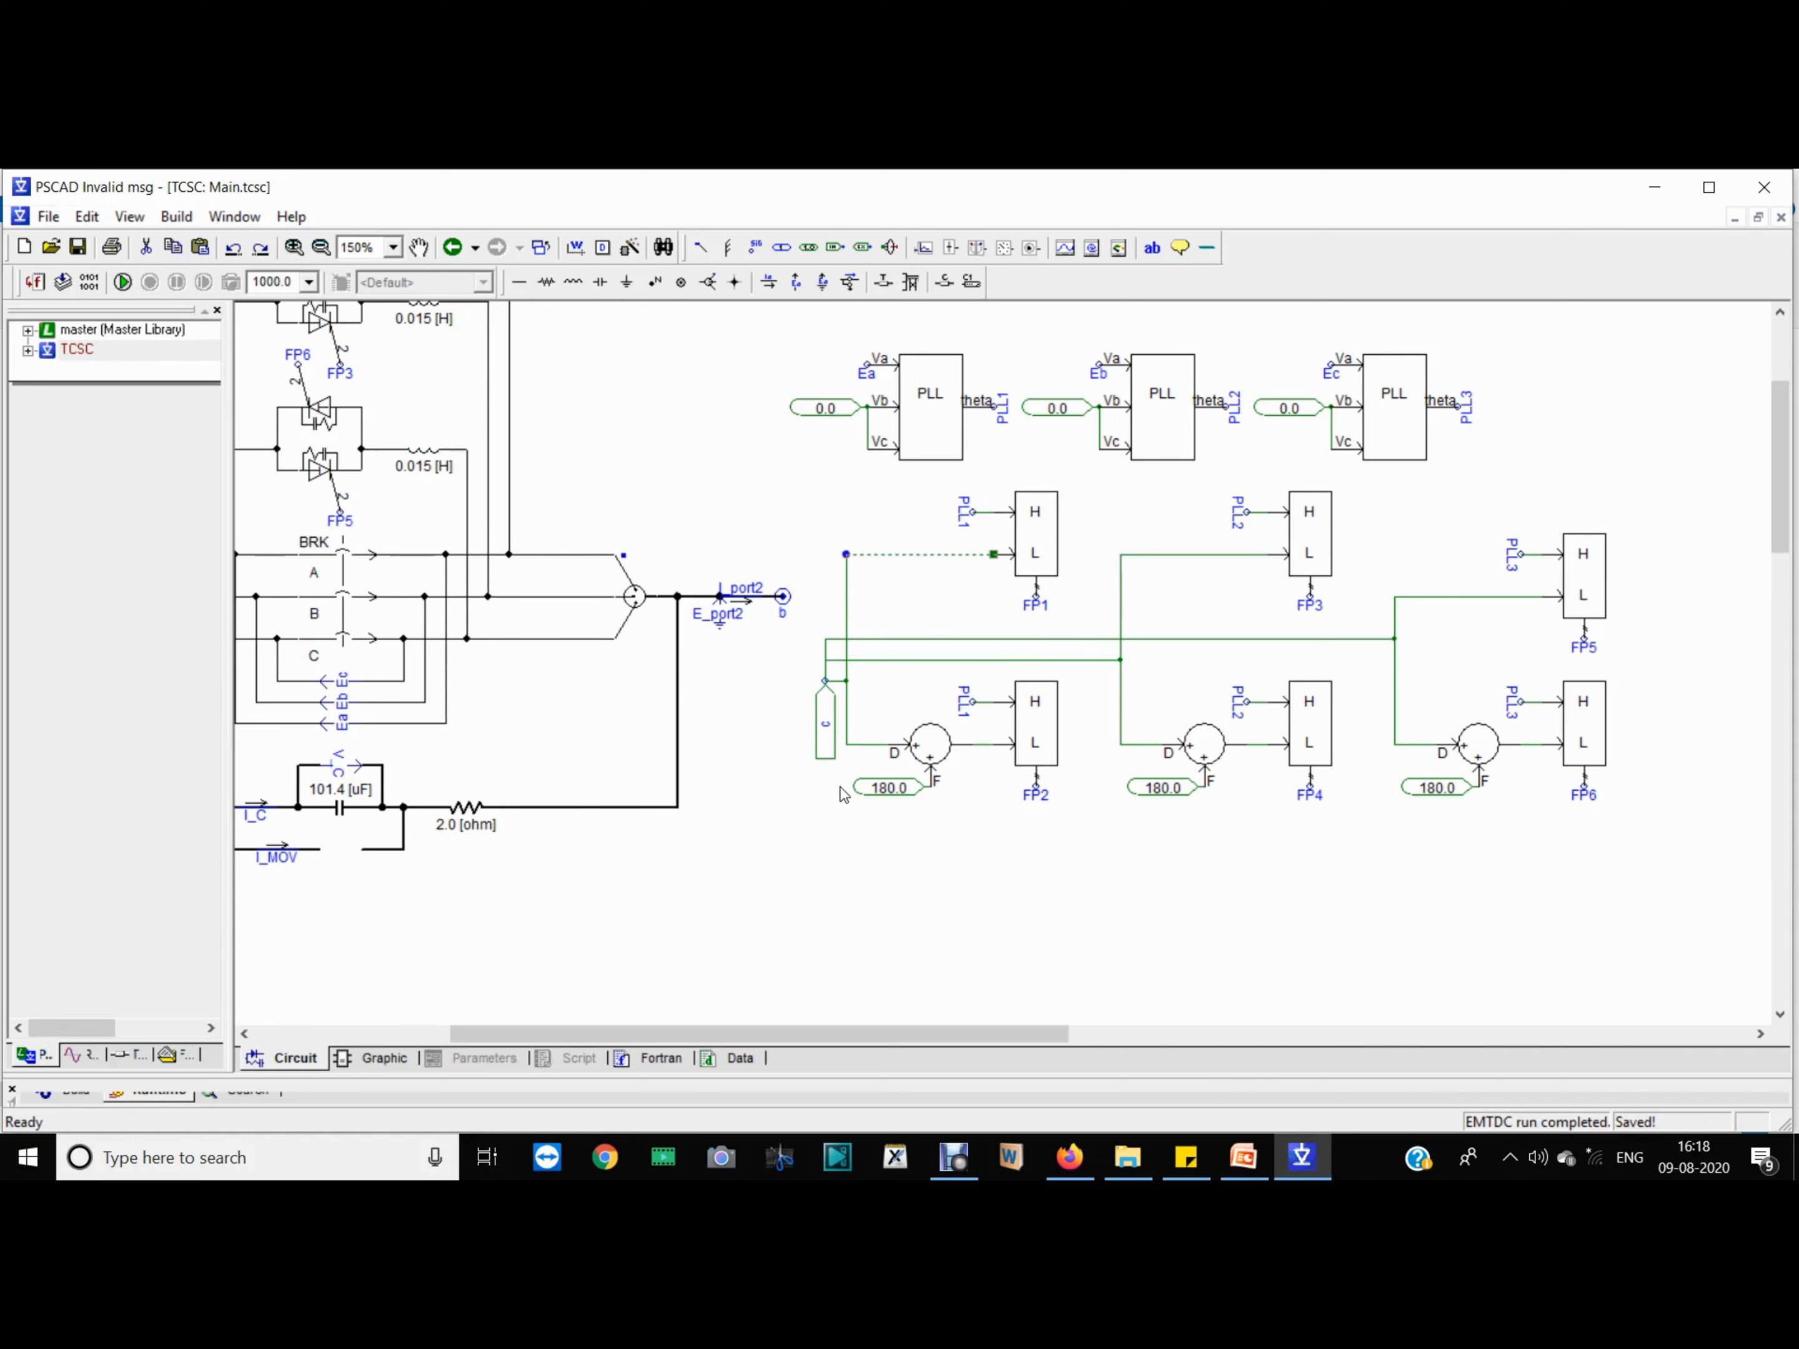
click(734, 906)
double_click(772, 824)
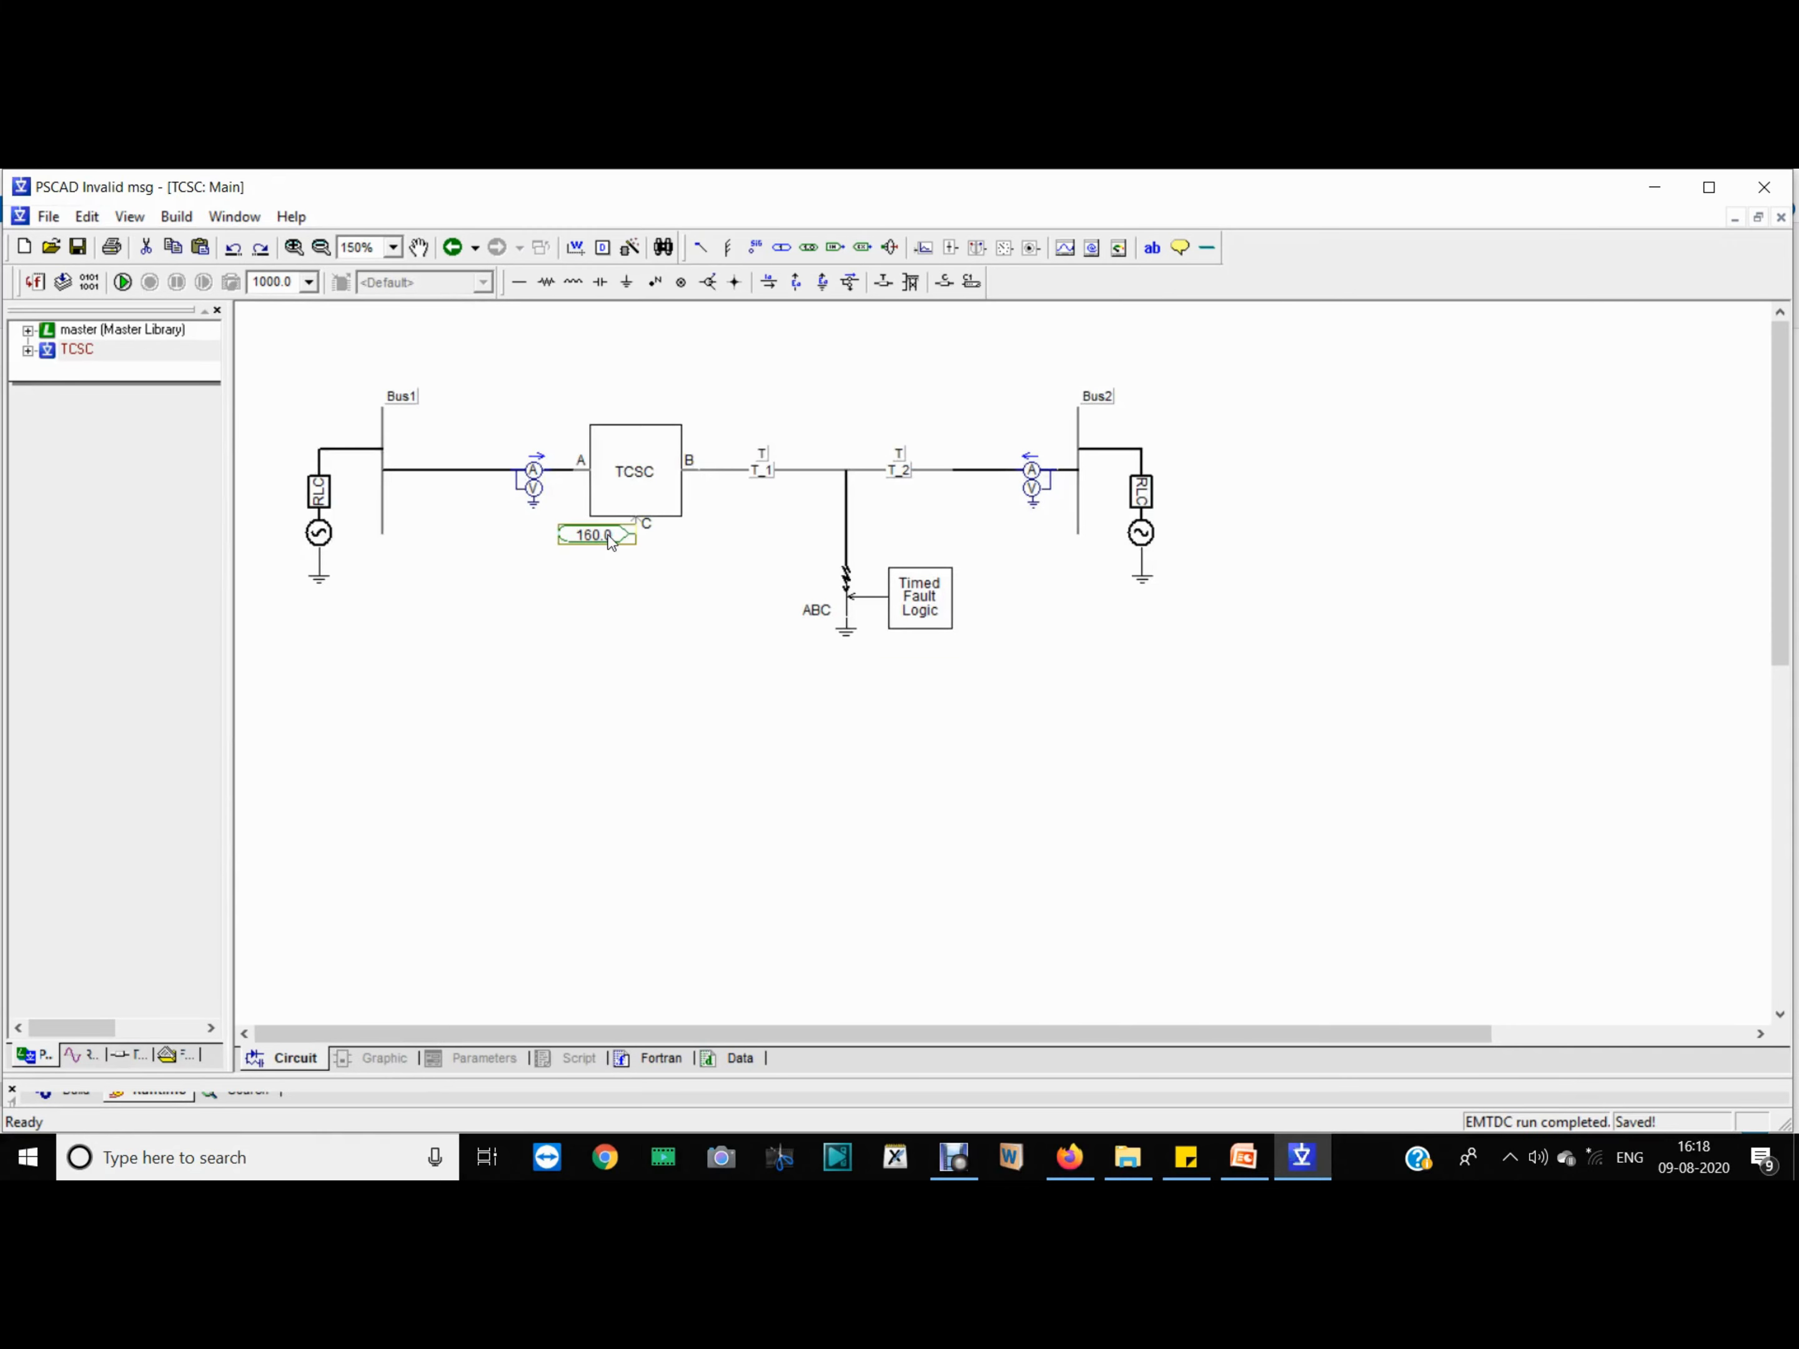
Step: Open the TCSC component's definition and inspect the port connection settings of its input c
right_click(655, 477)
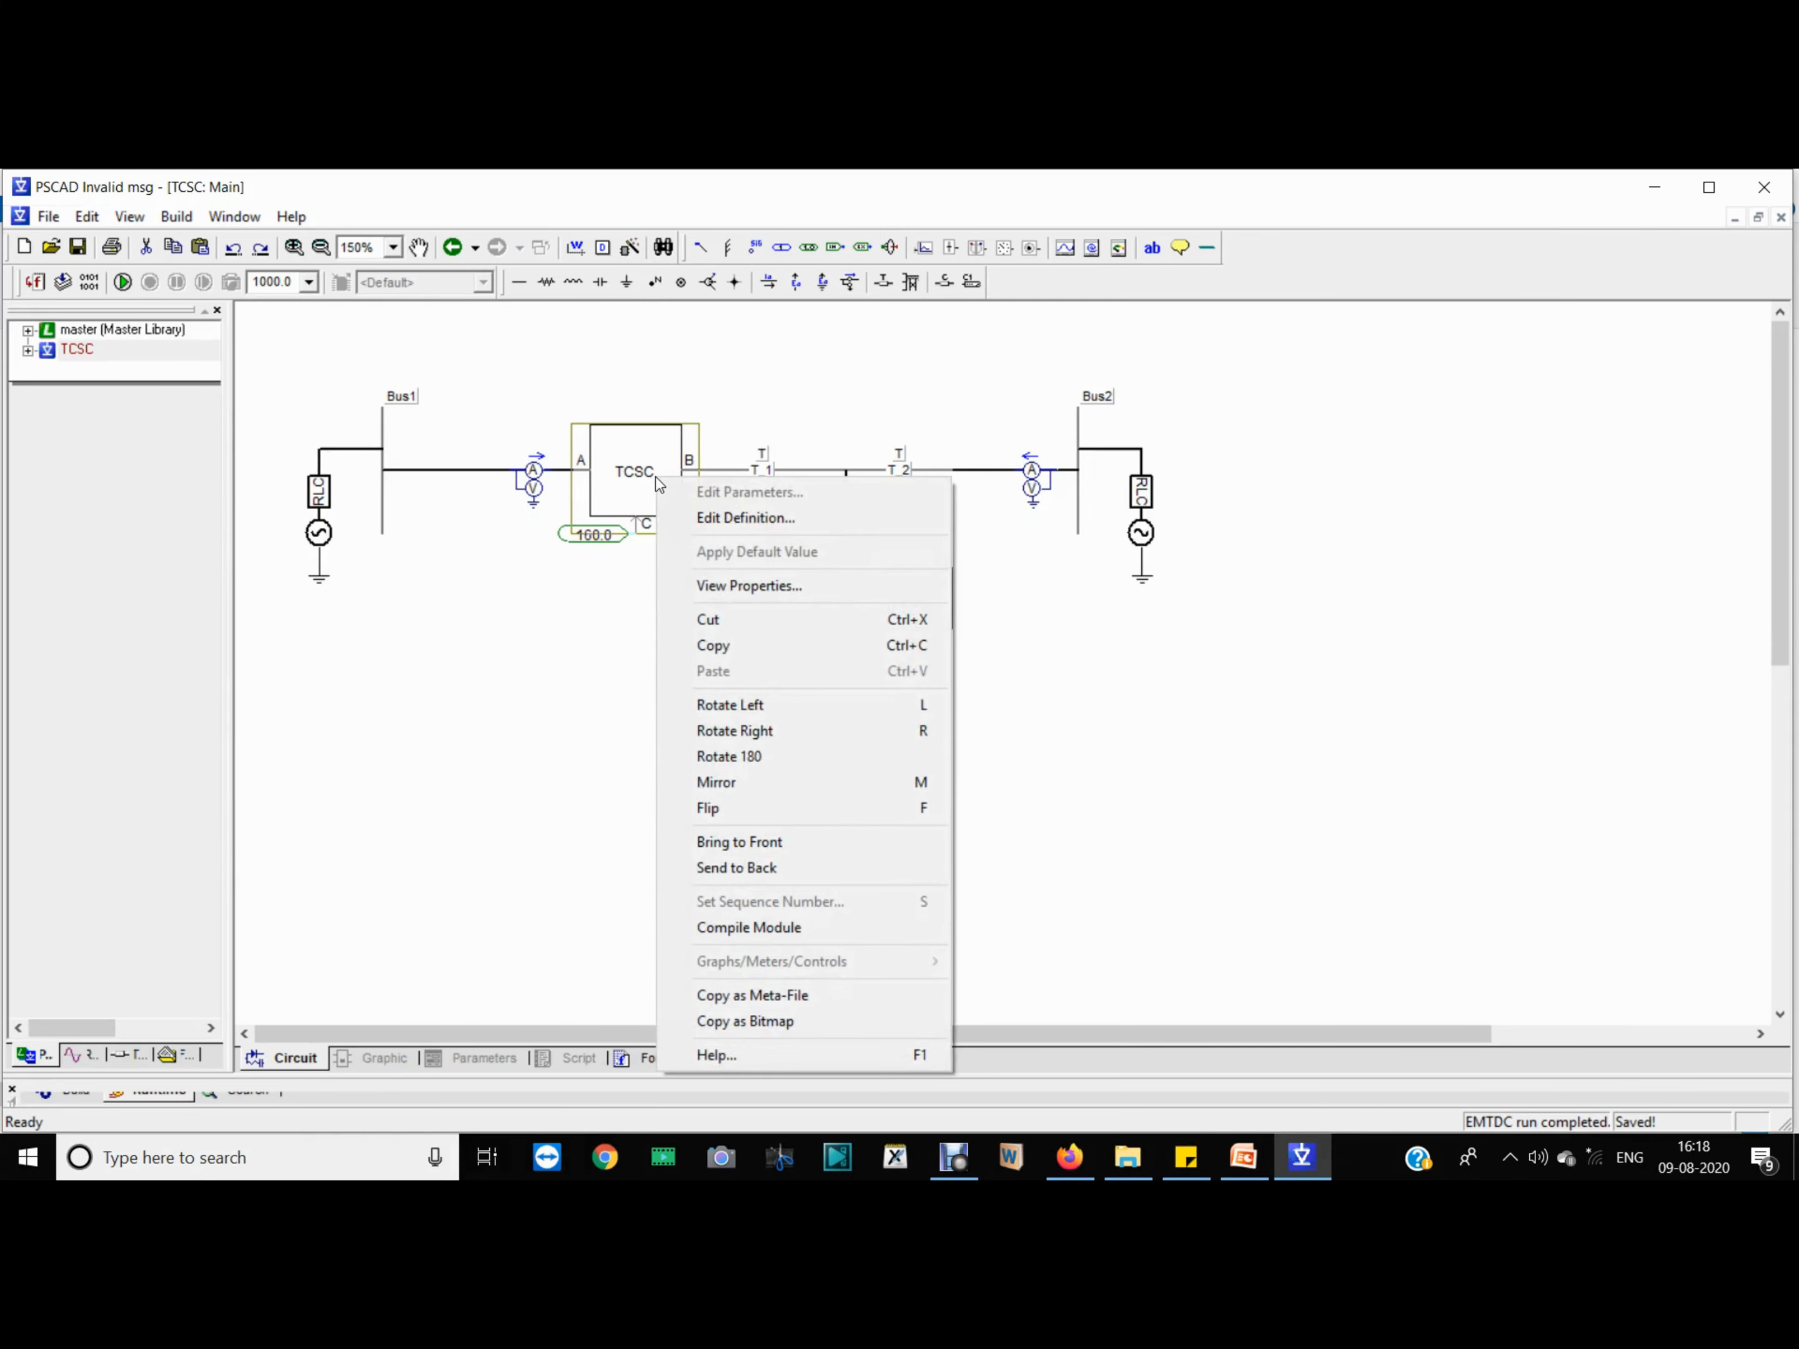
click(711, 518)
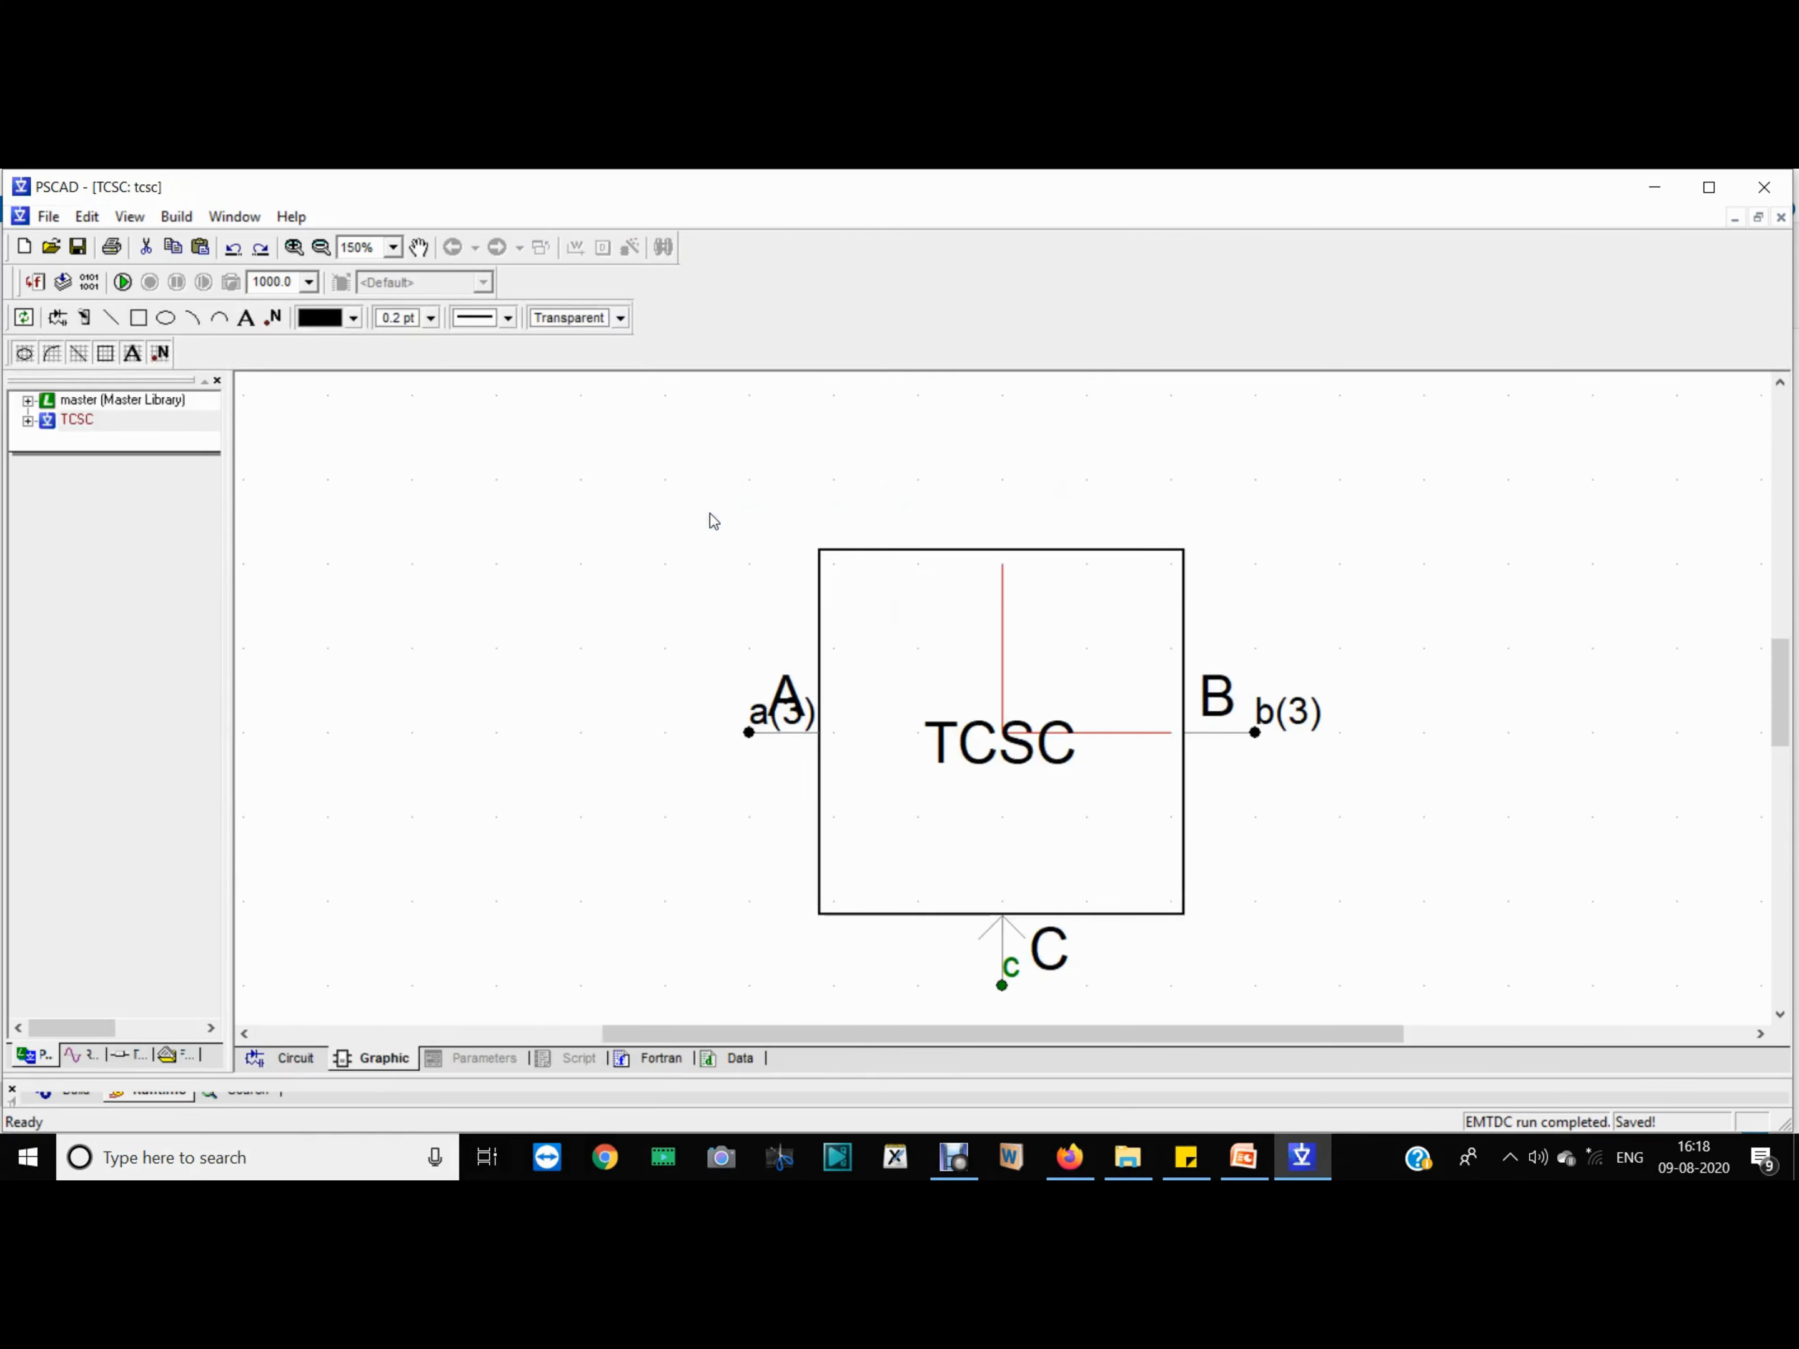
scroll(1189, 957, down, 4)
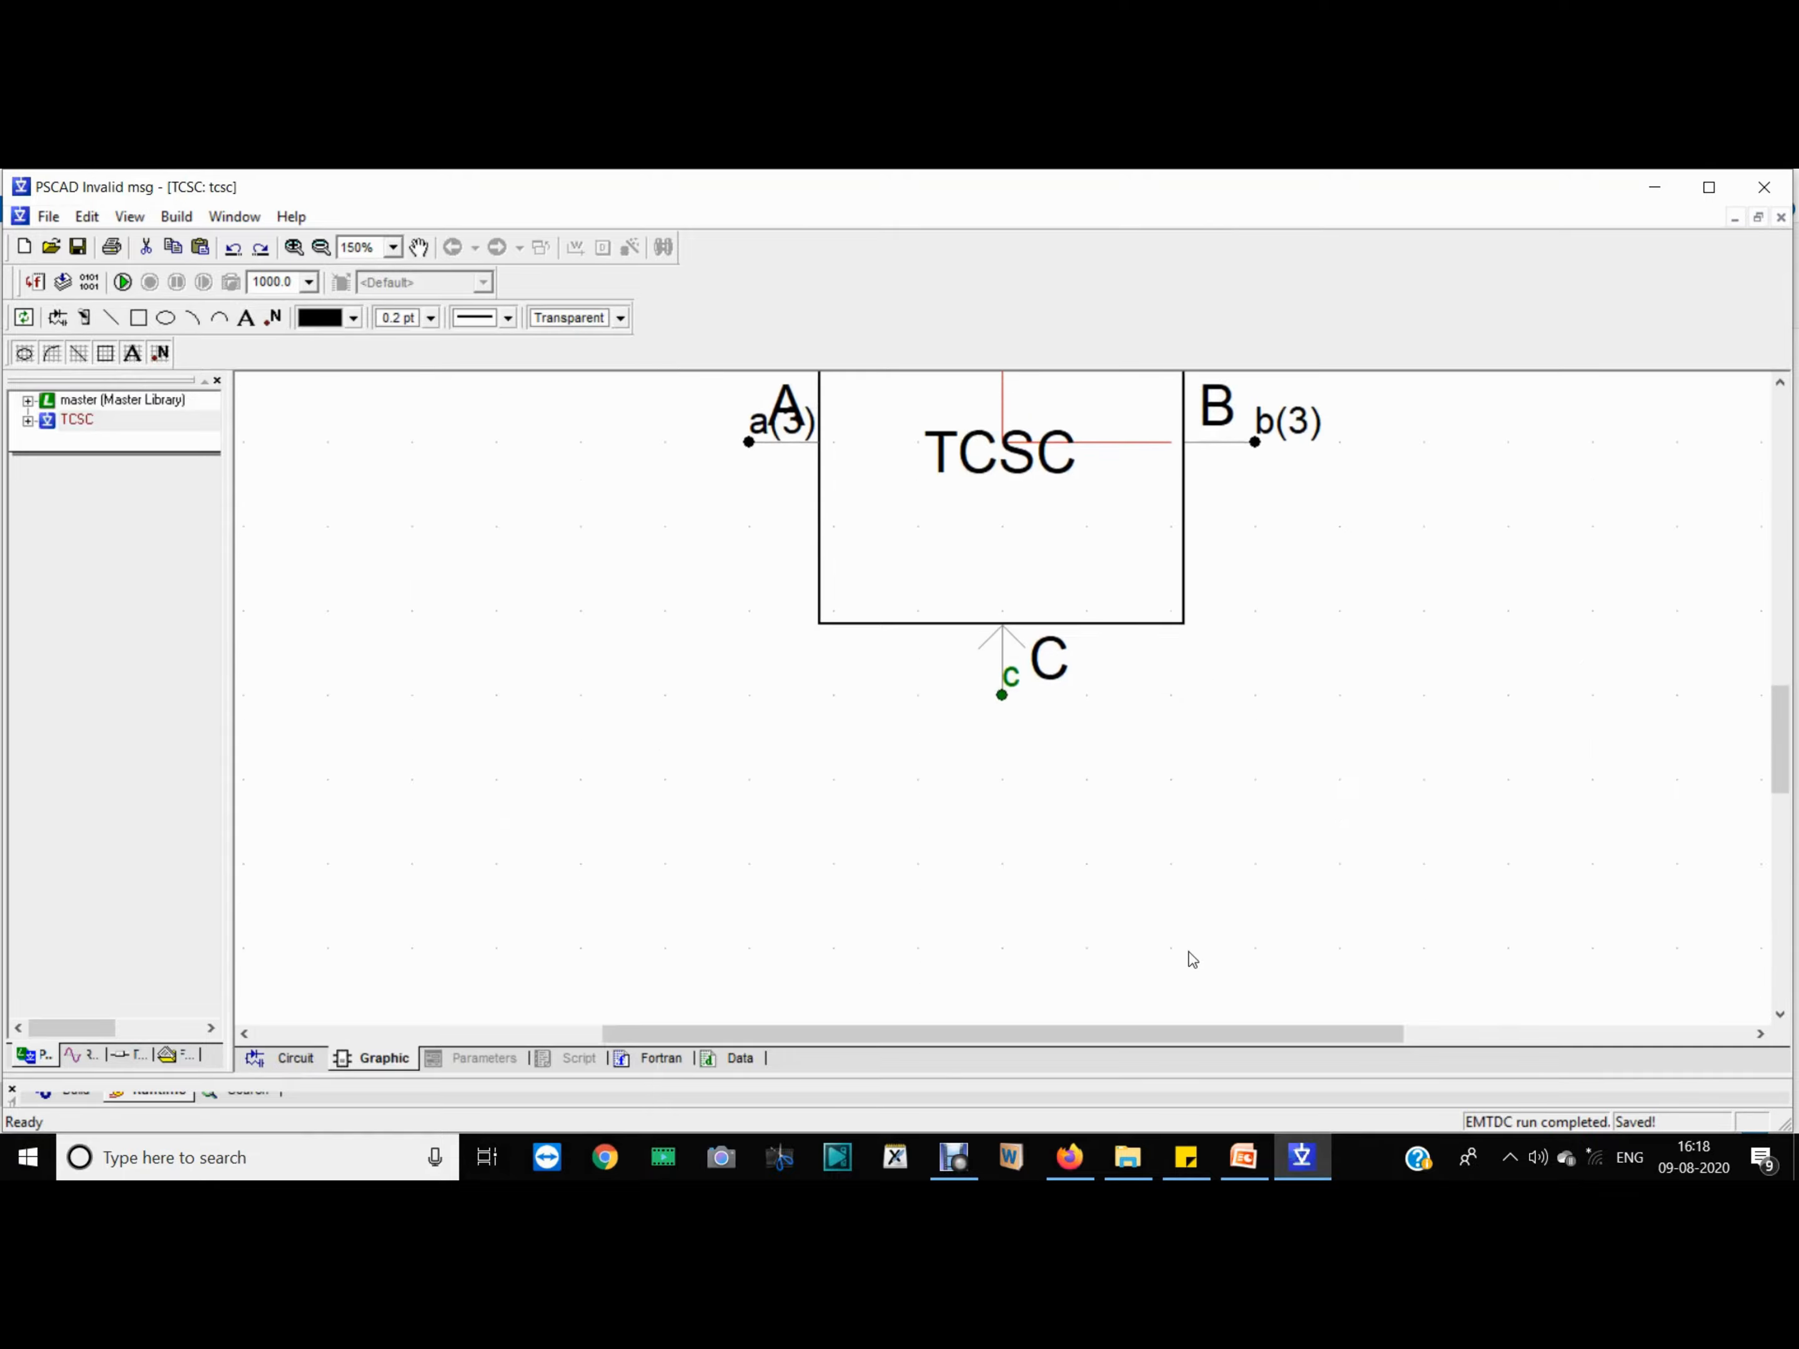
double_click(1011, 653)
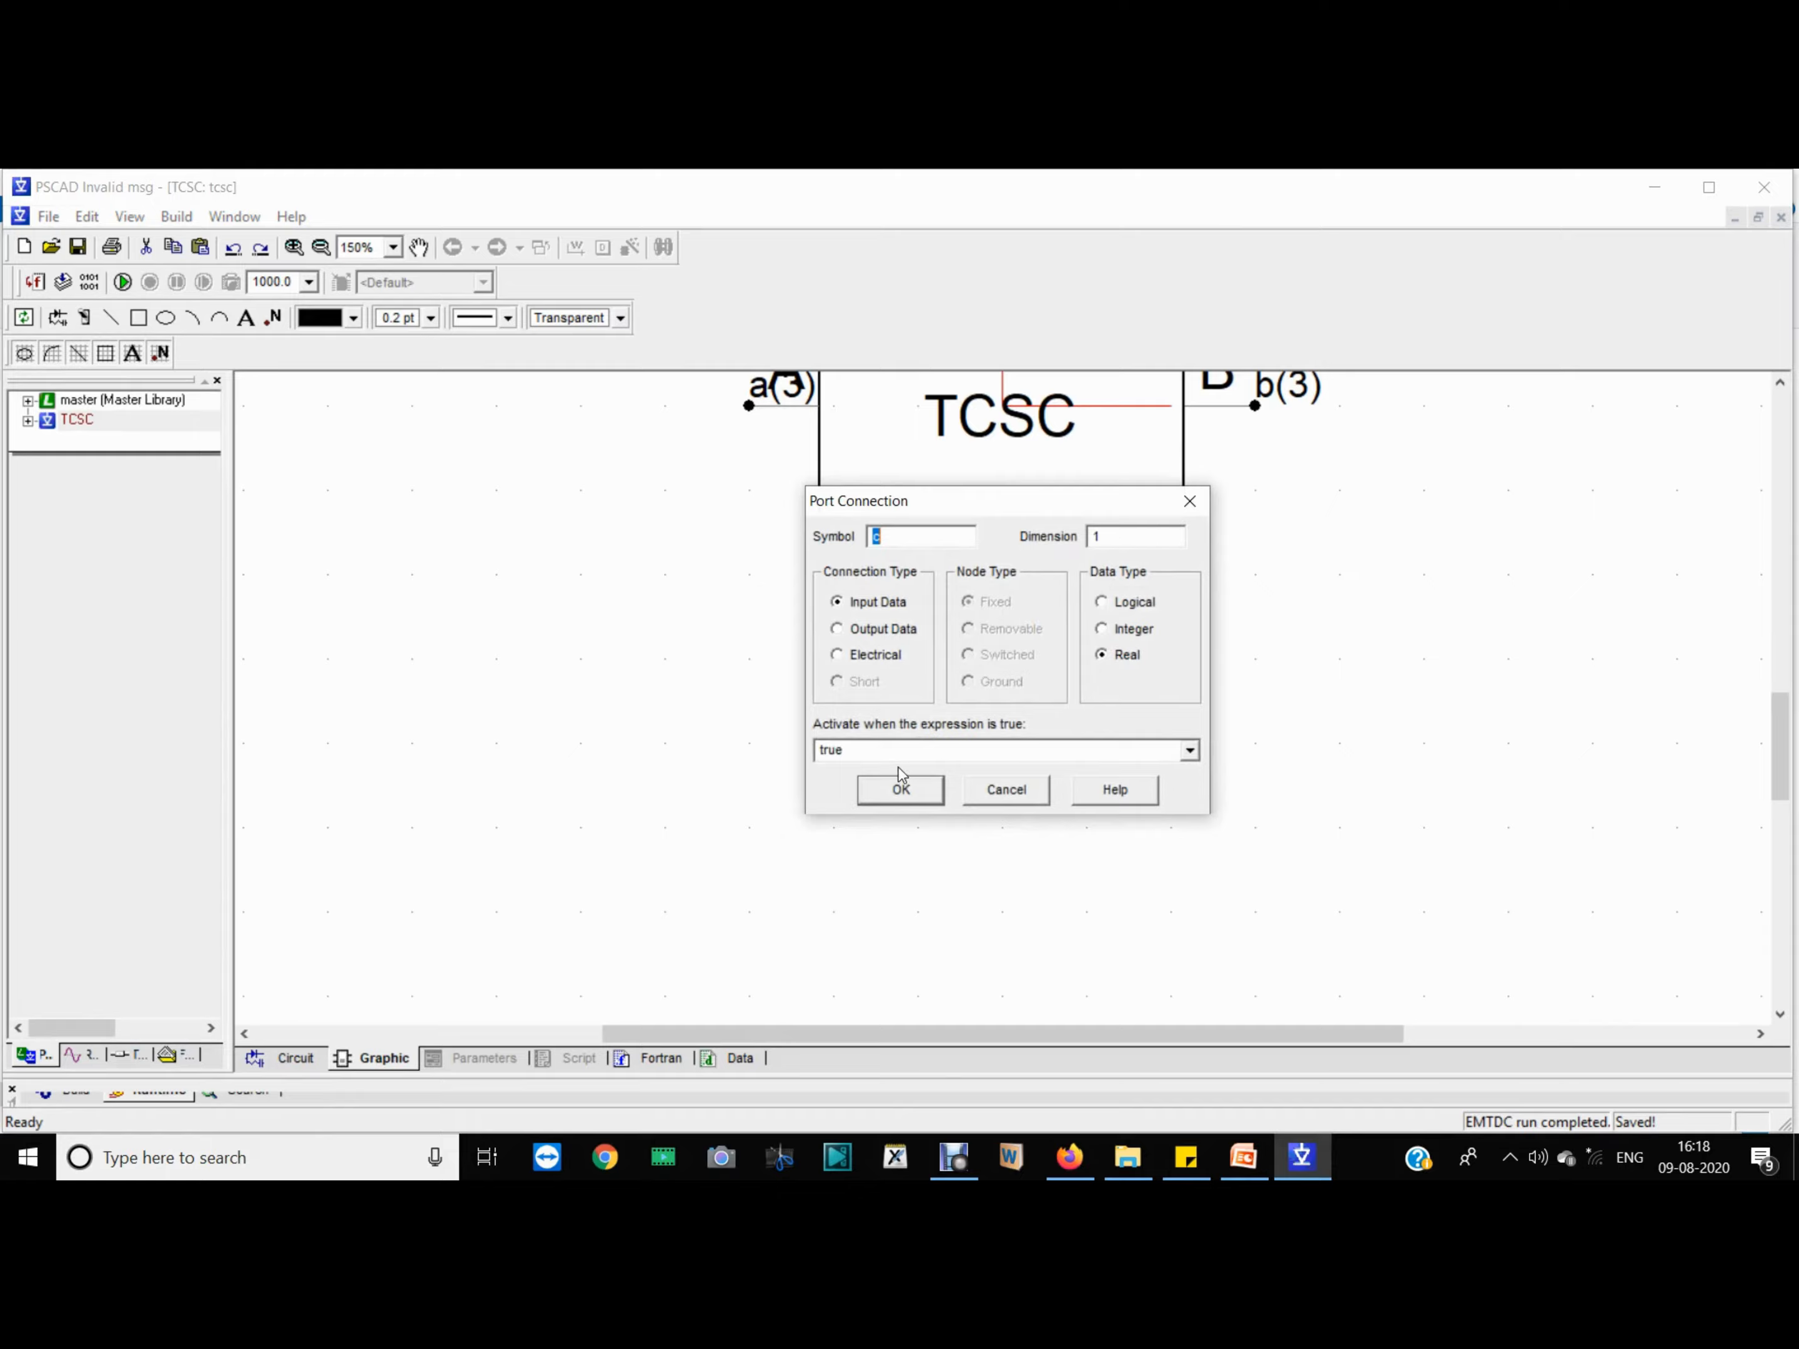
click(901, 801)
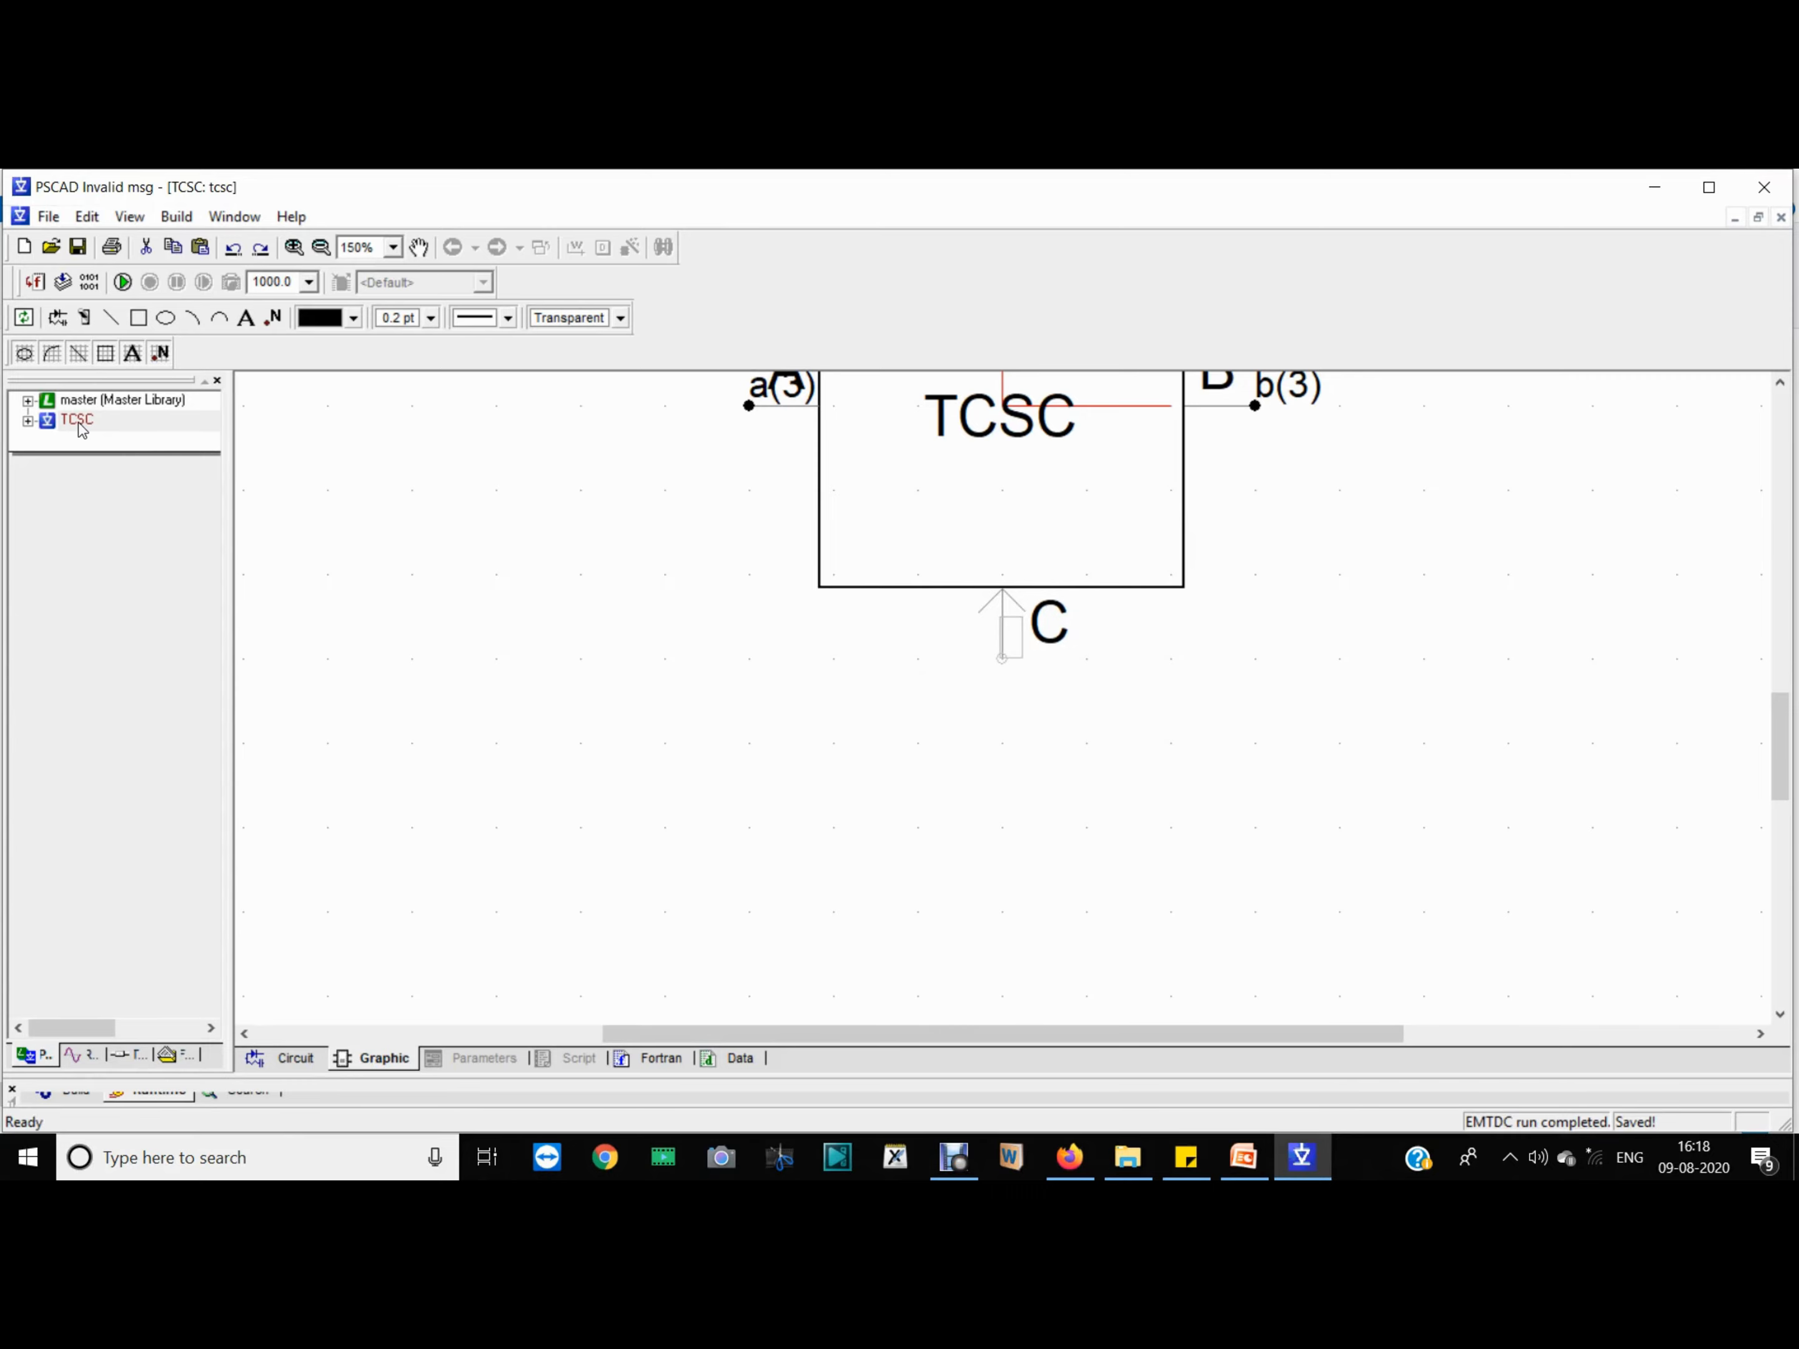
Step: Leave the TCSC component graphic and return to the main two-bus circuit
double_click(57, 401)
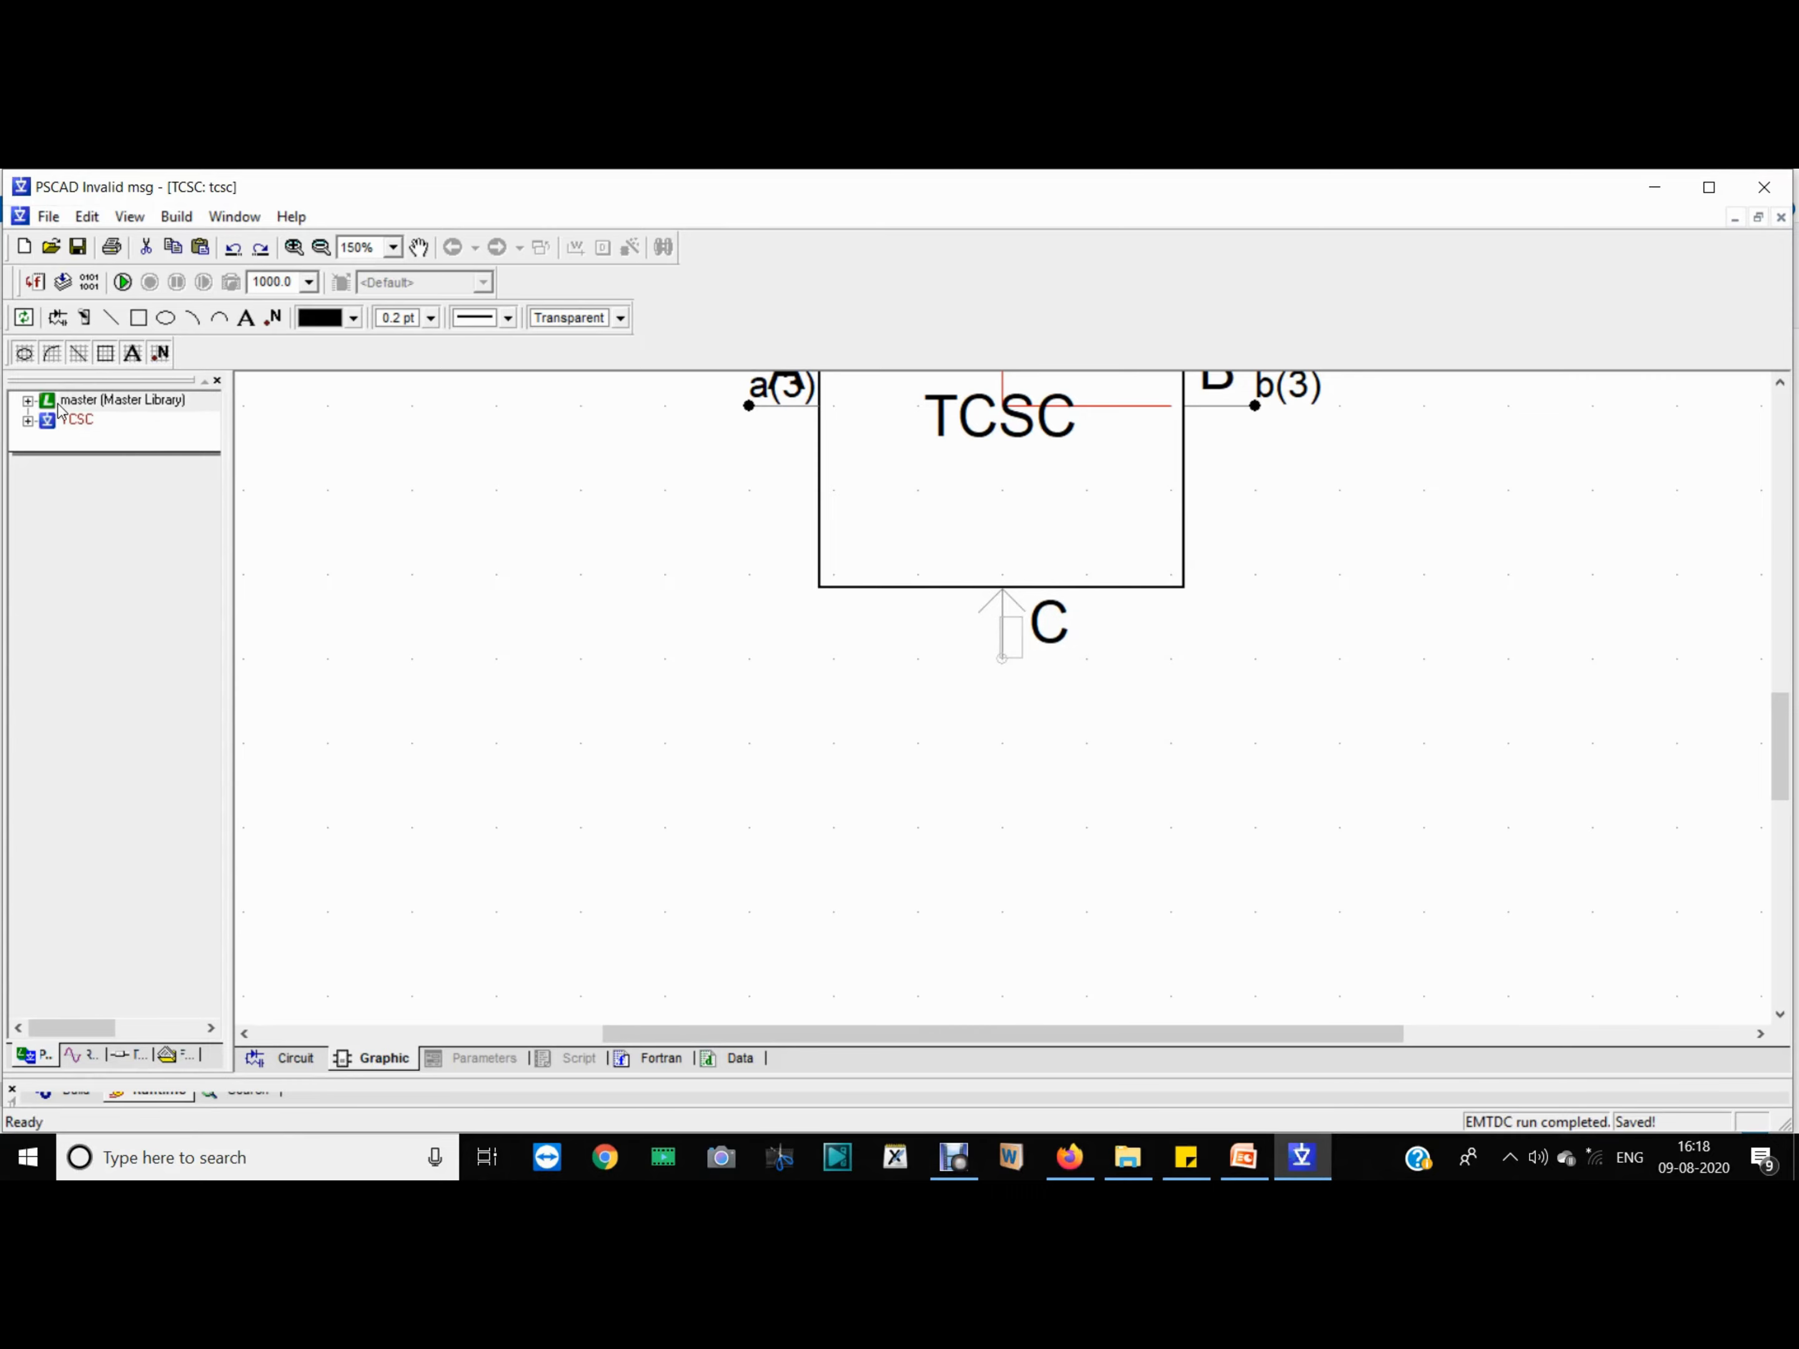
double_click(88, 349)
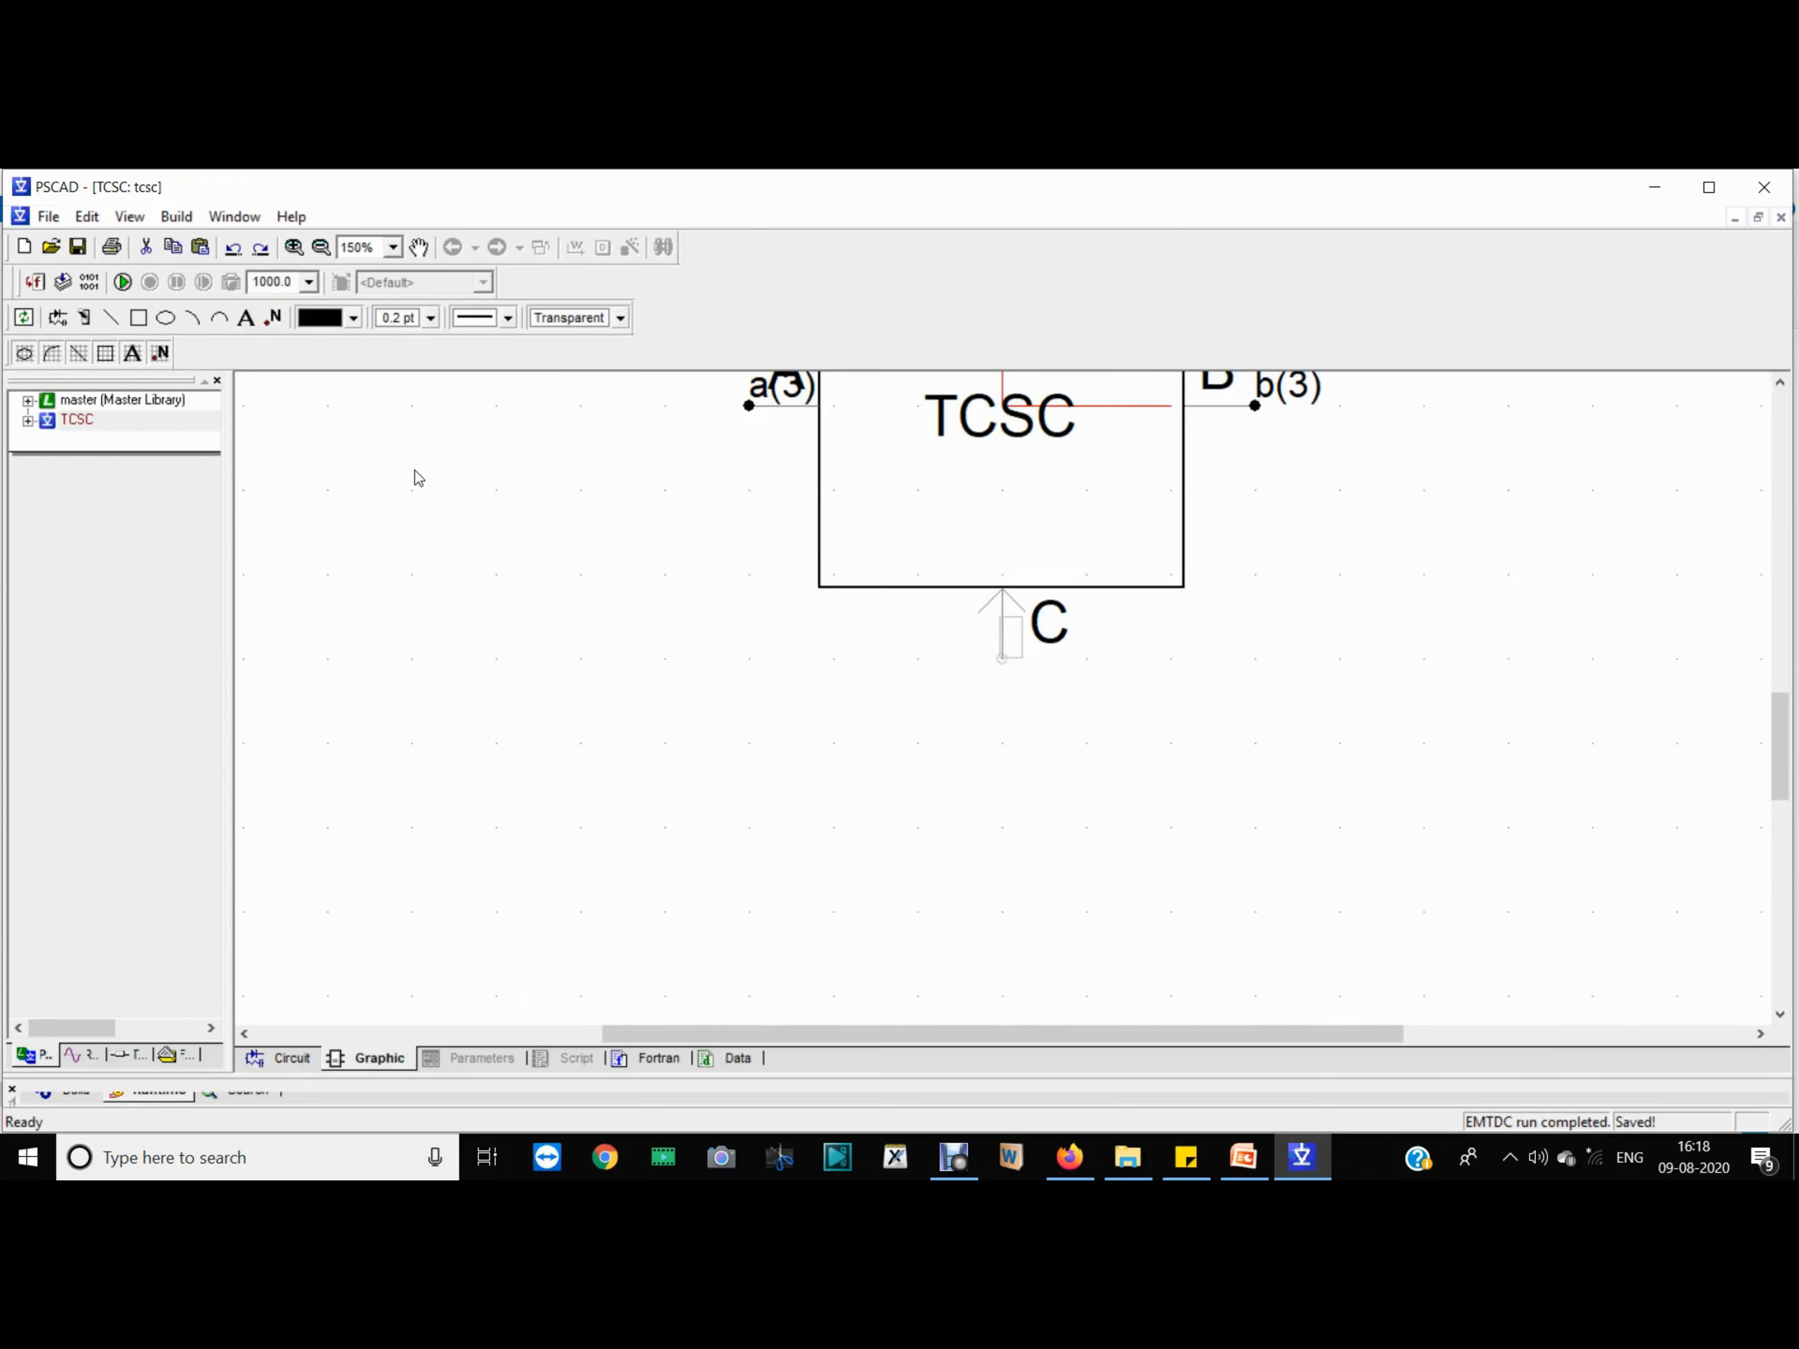
scroll(498, 531, up, 5)
scroll(496, 528, down, 10)
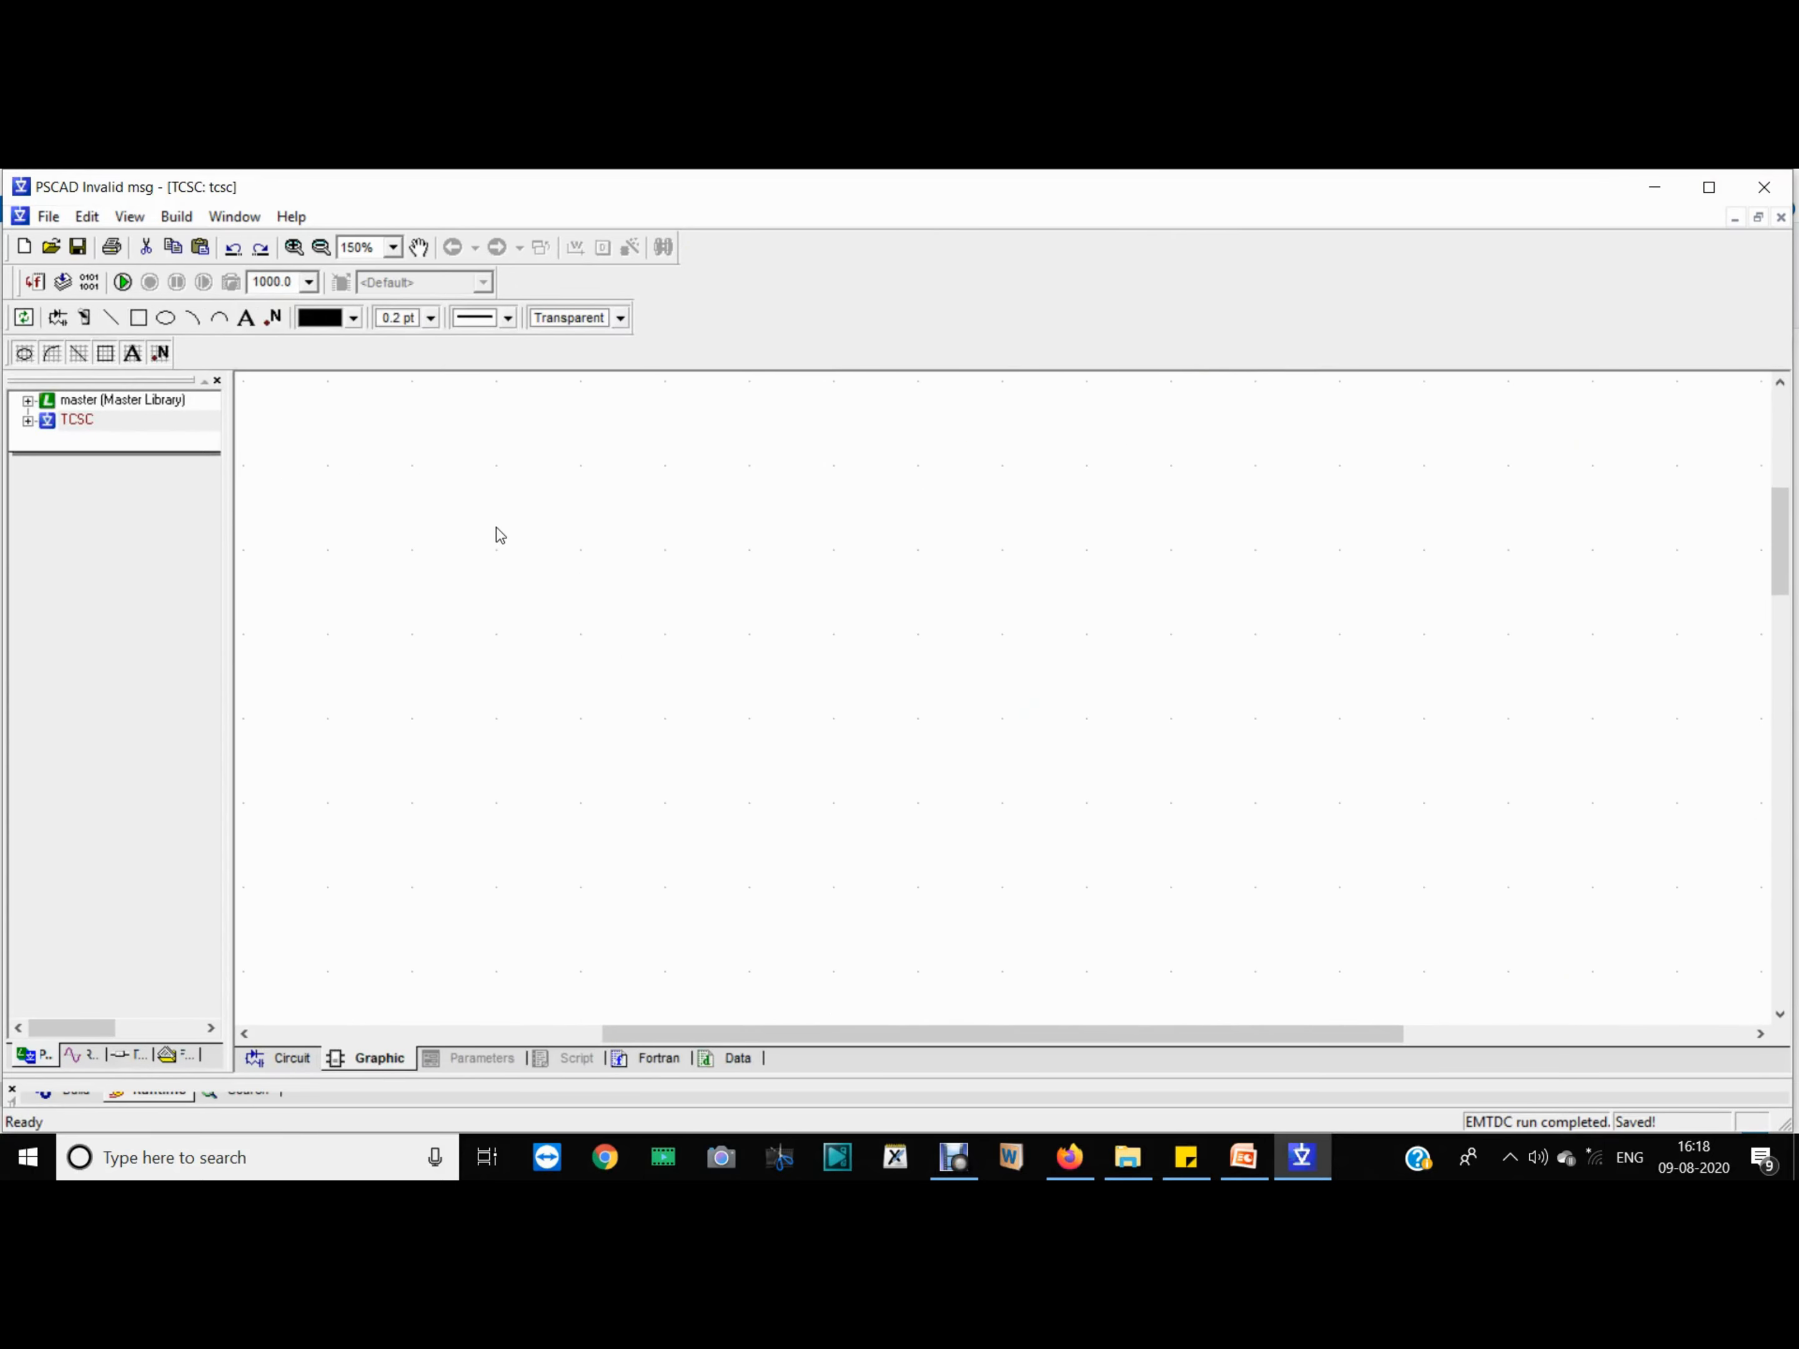
double_click(496, 528)
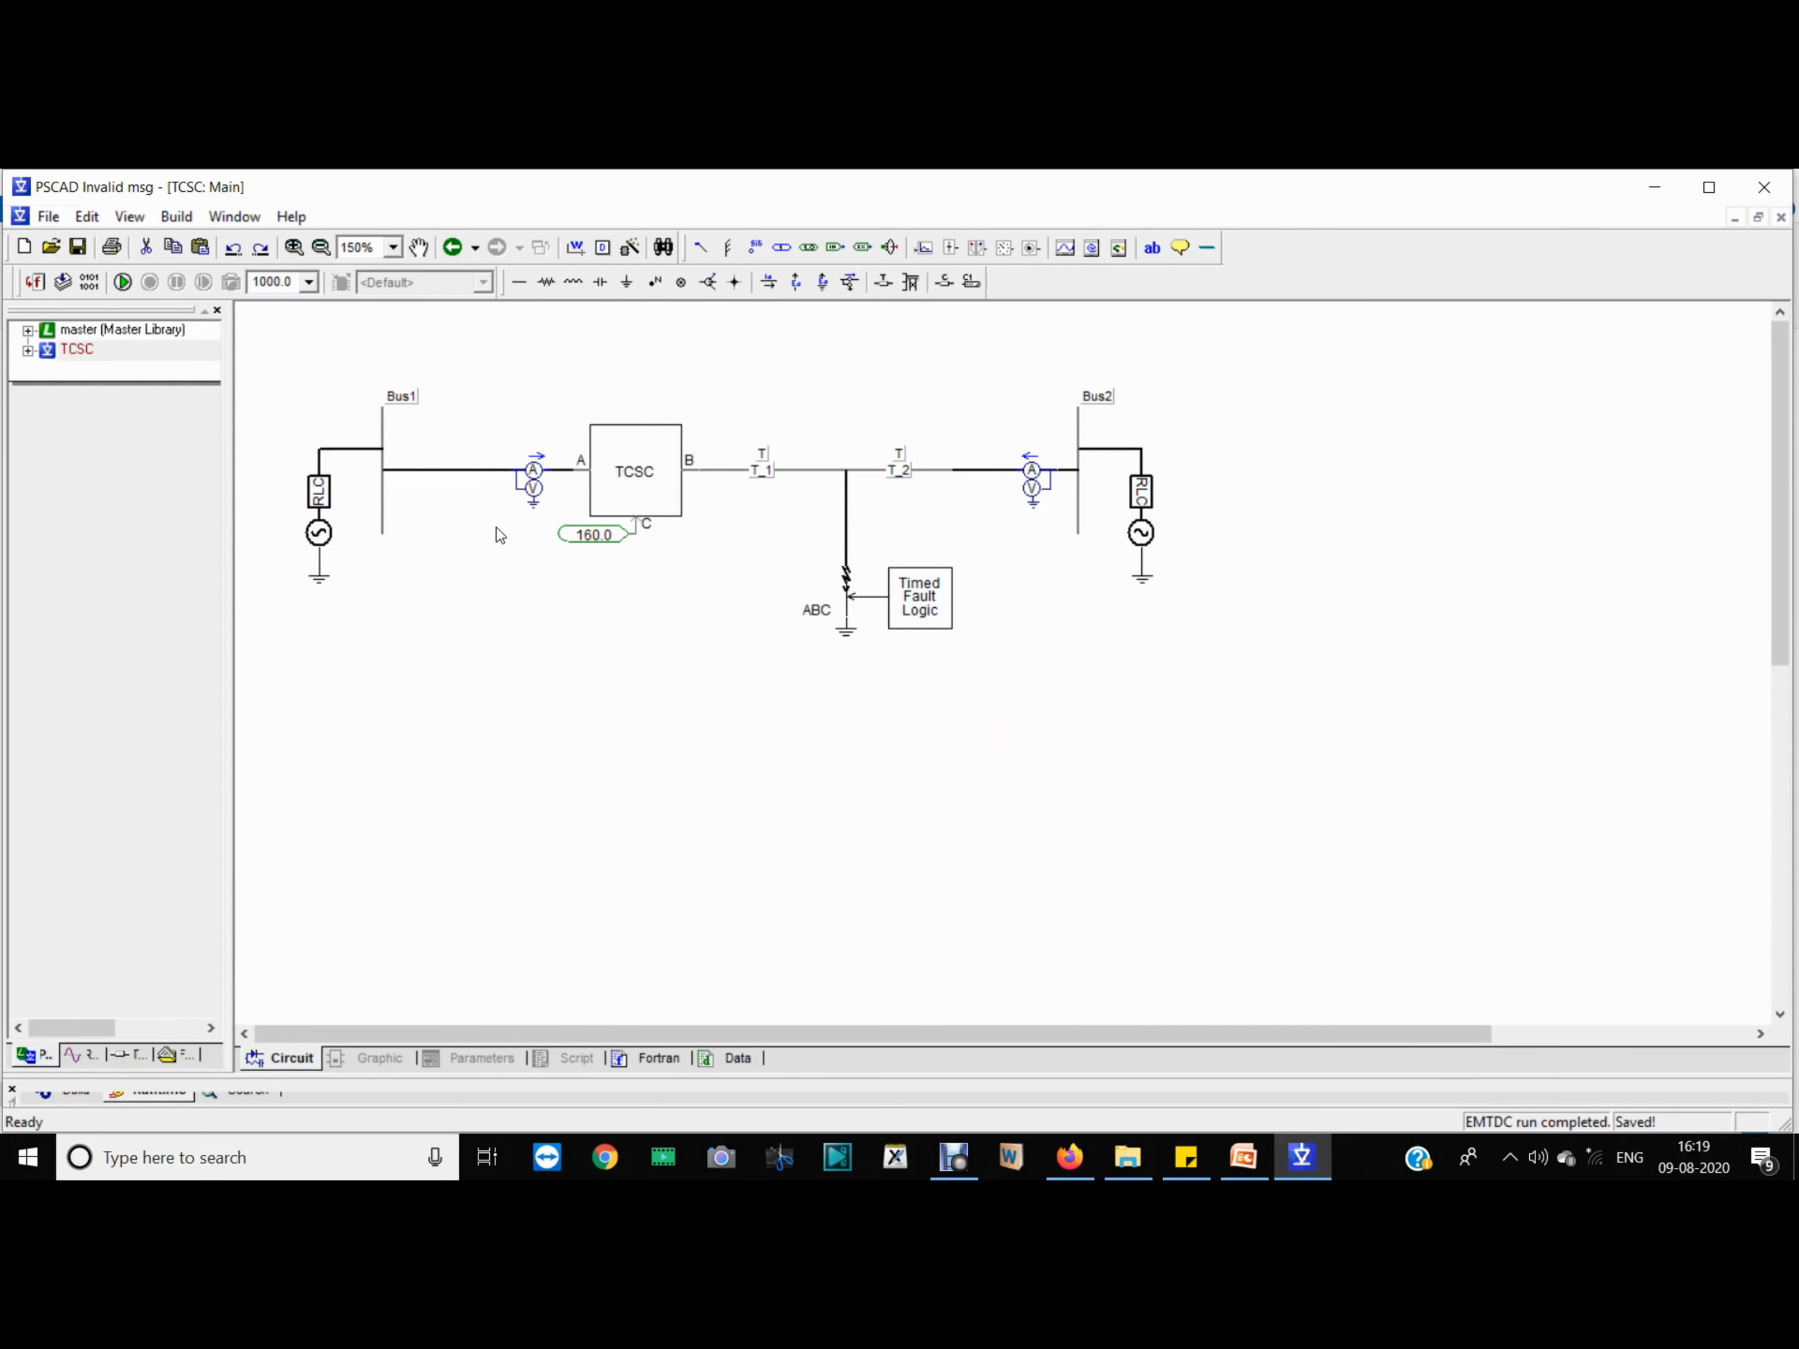
Step: Reopen the TCSC module and trace how signal c reaches the FP1 and FP2 firing blocks
double_click(633, 470)
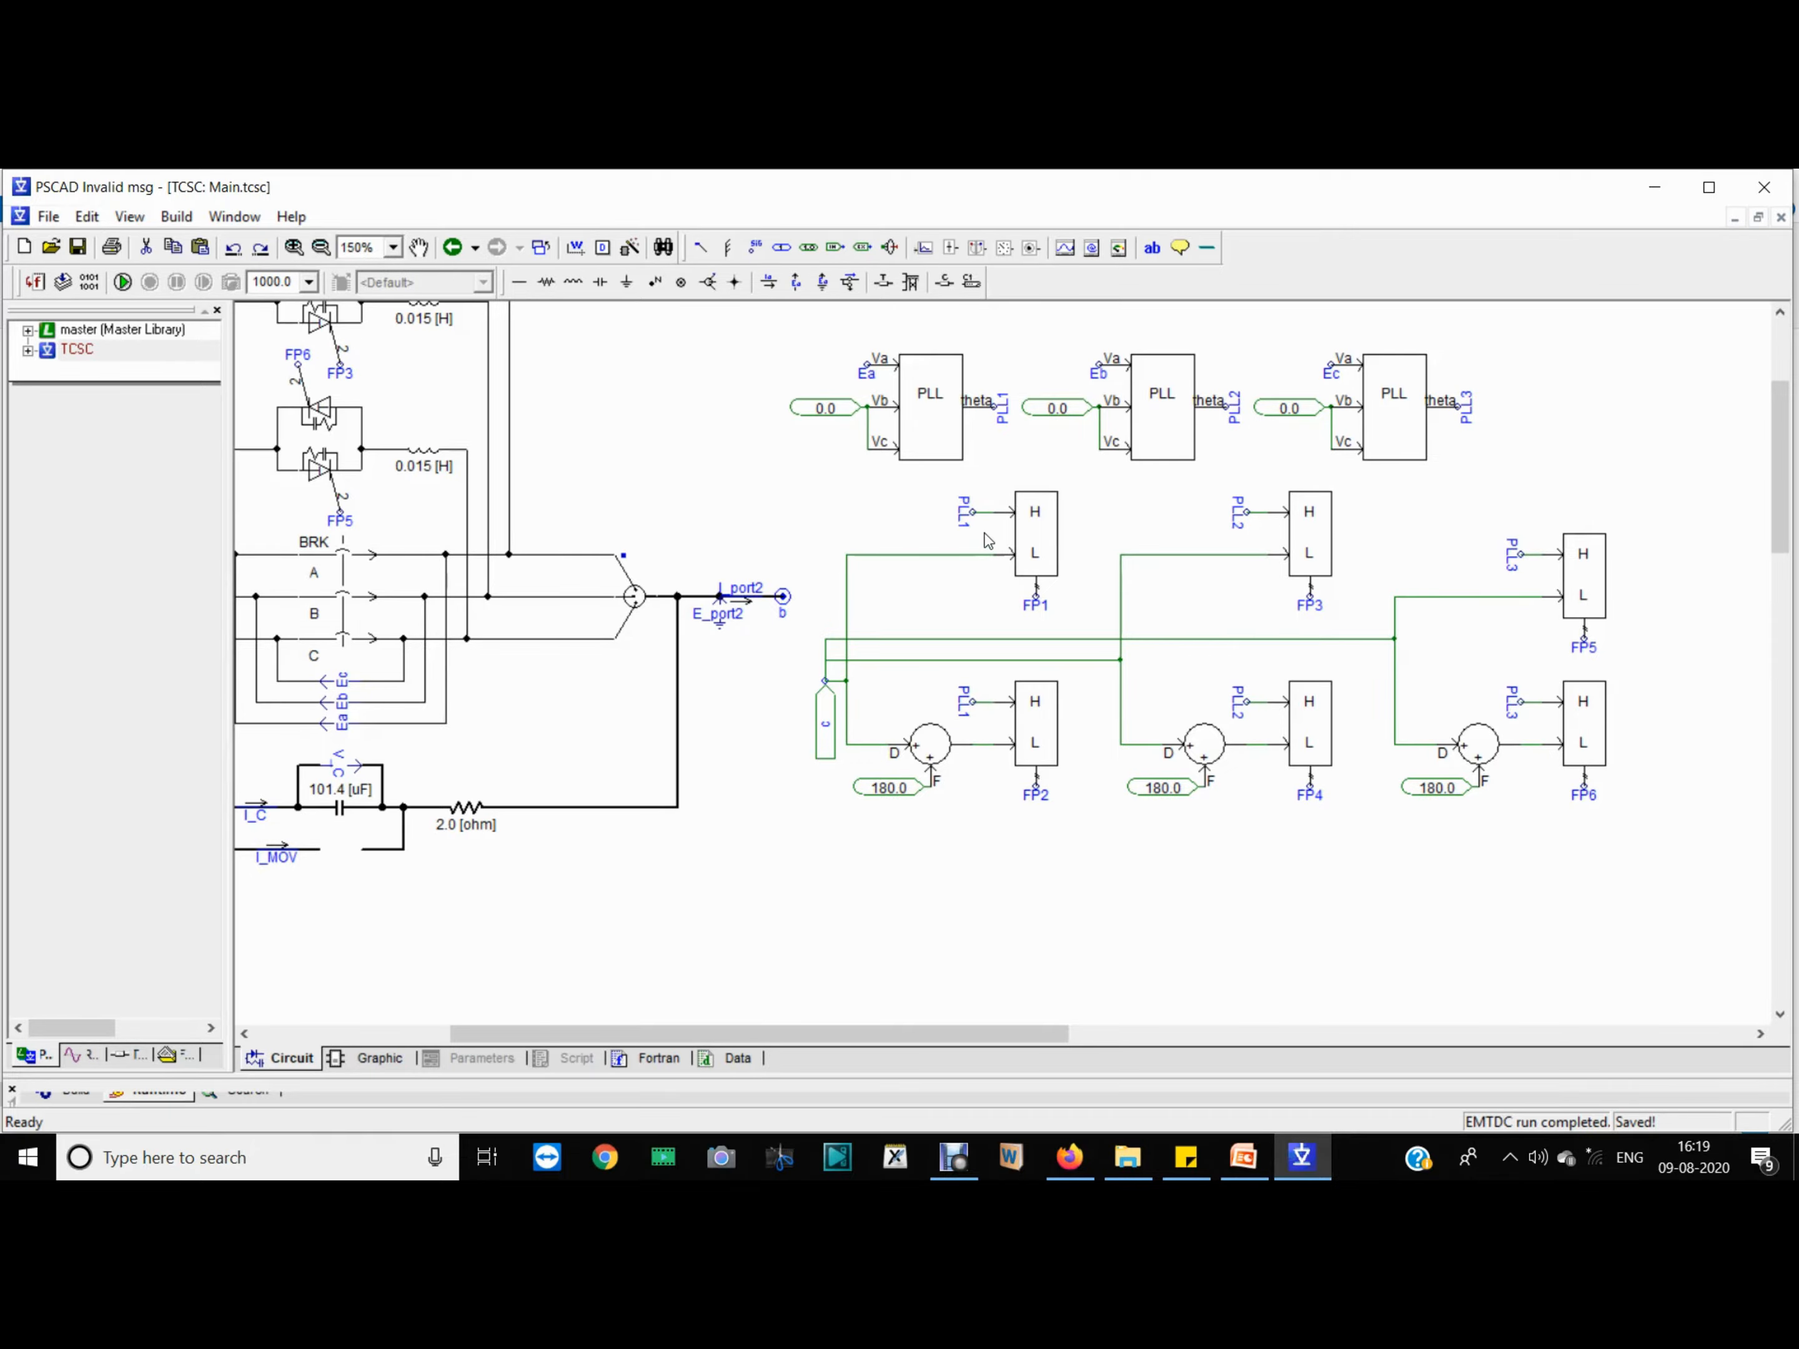
click(847, 619)
mouse_move(887, 751)
Step: Copy the Metal Oxide Surge Arrester from the master library's passive elements and paste it, rotated, into the gap in the I_MOV branch
drag(900, 1025, 541, 985)
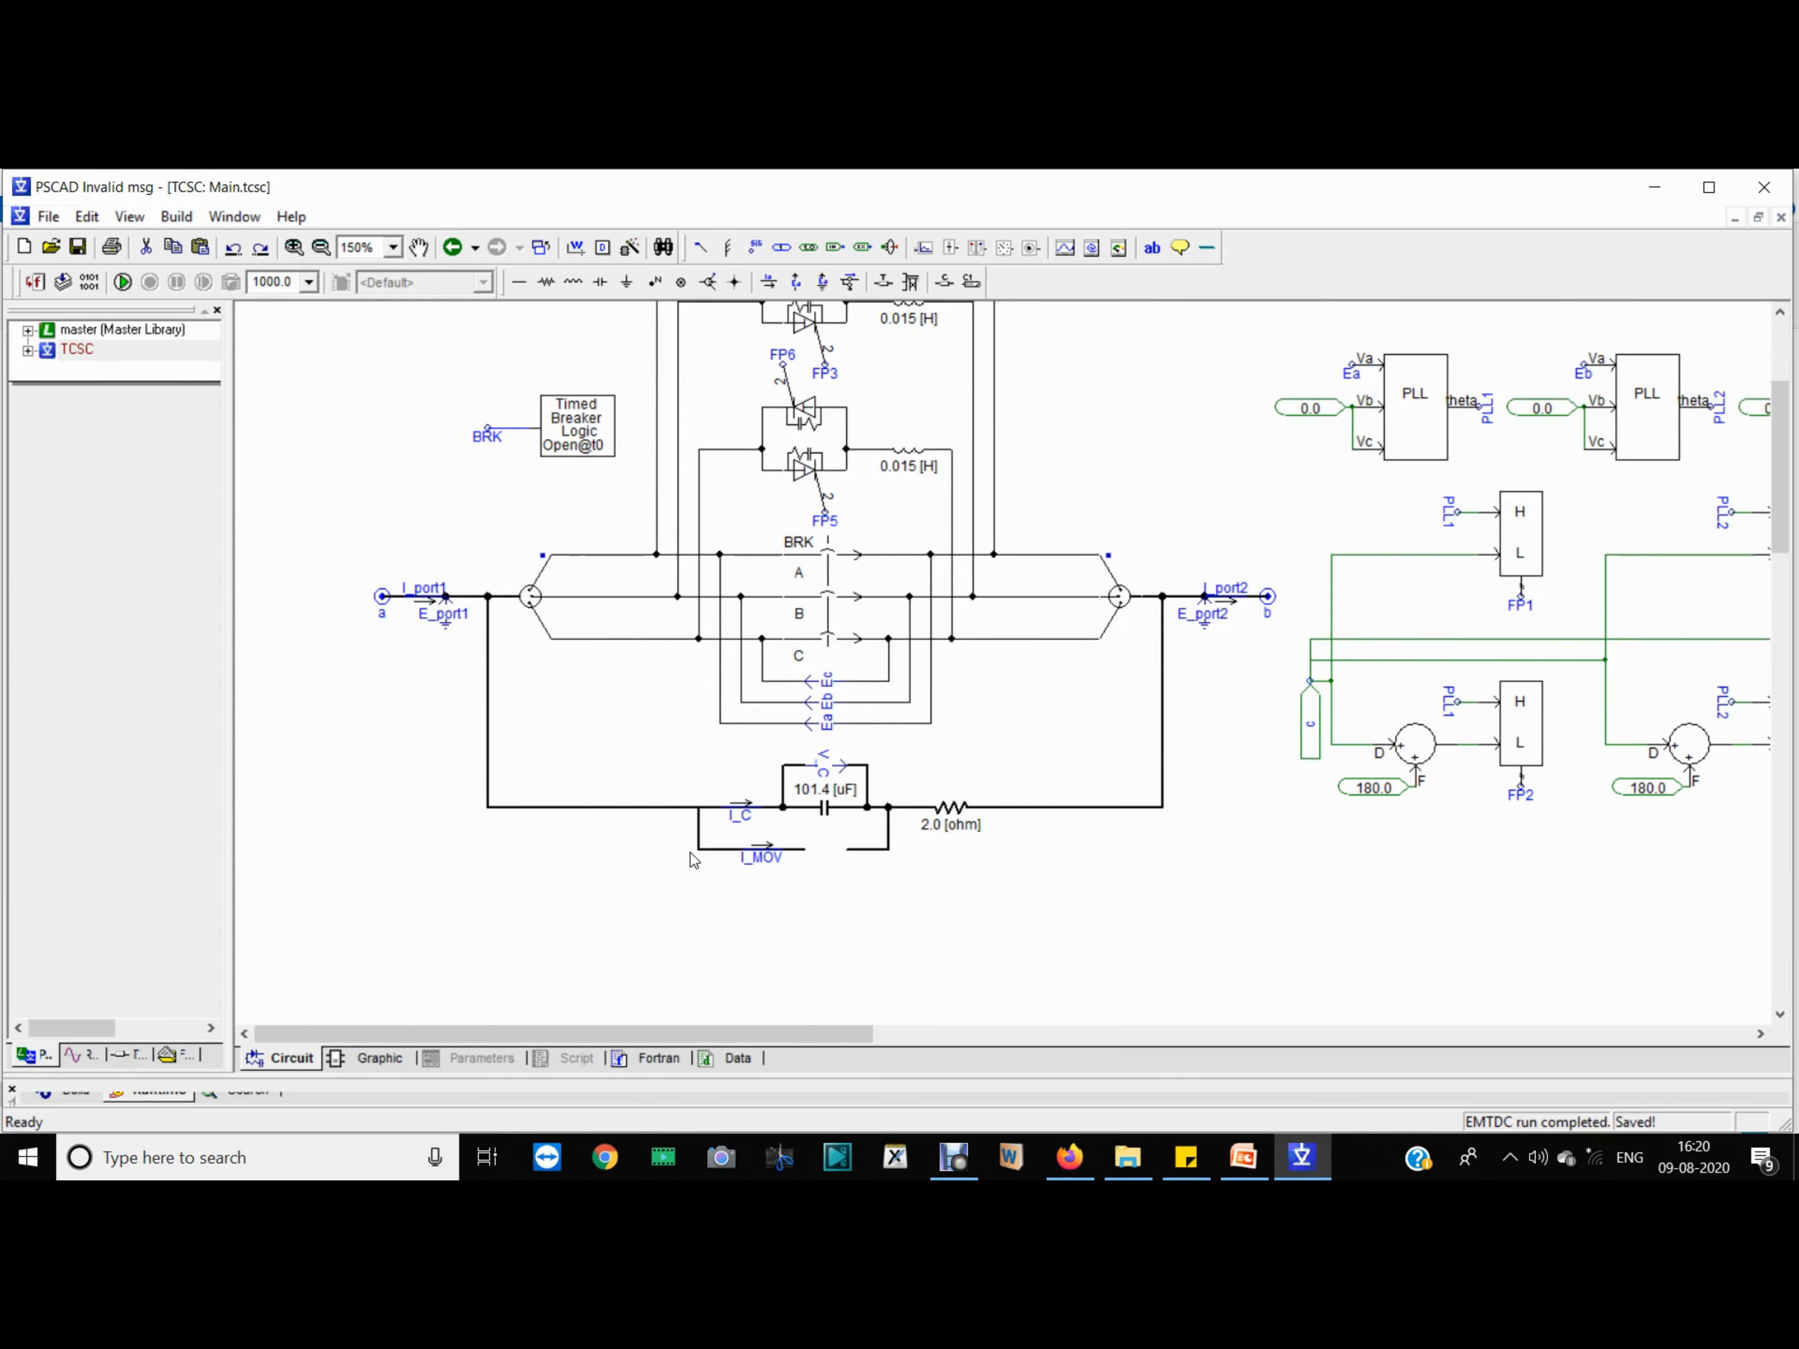
double_click(142, 331)
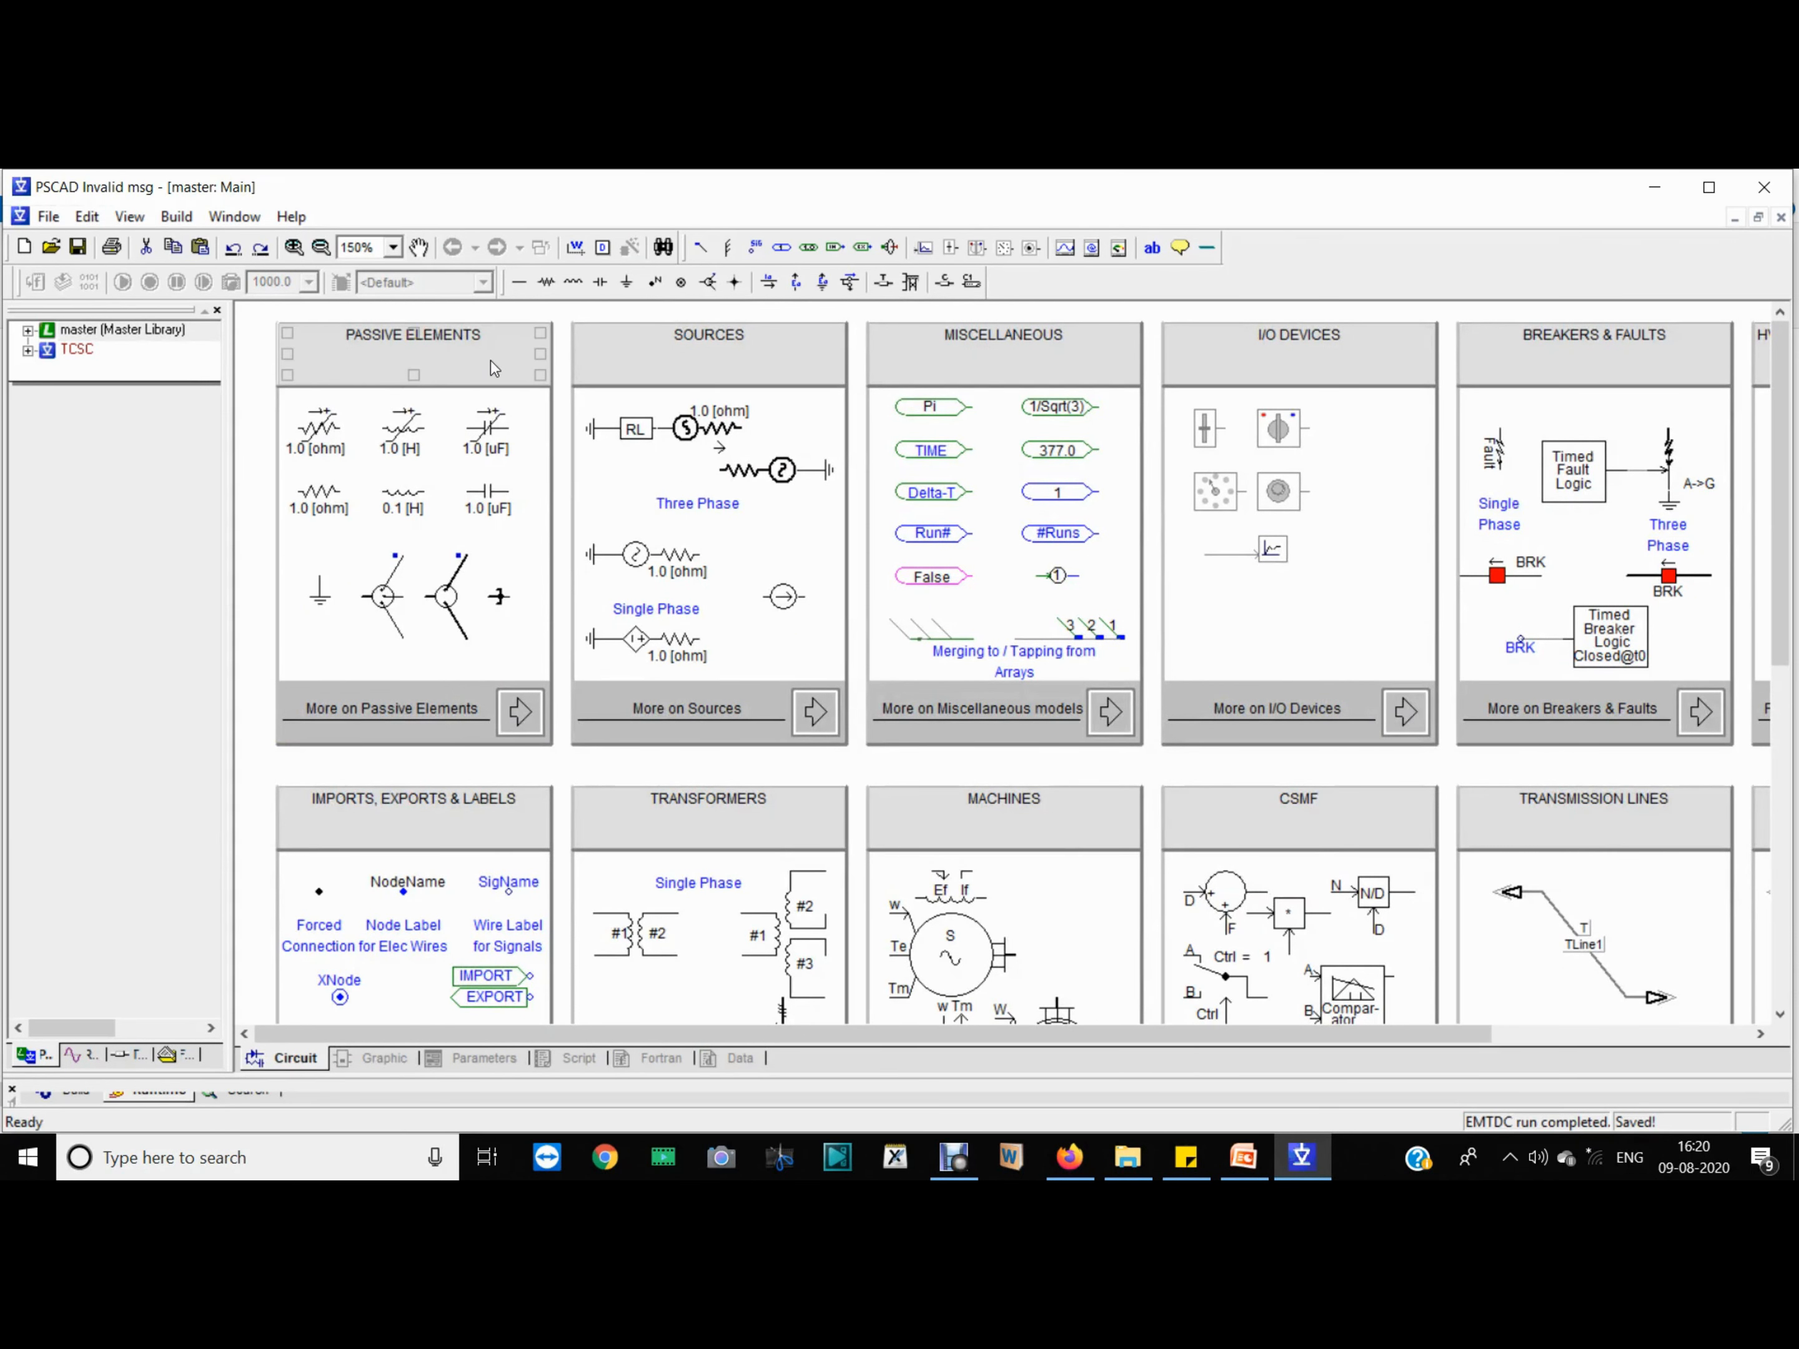
click(442, 693)
scroll(1167, 795, down, 10)
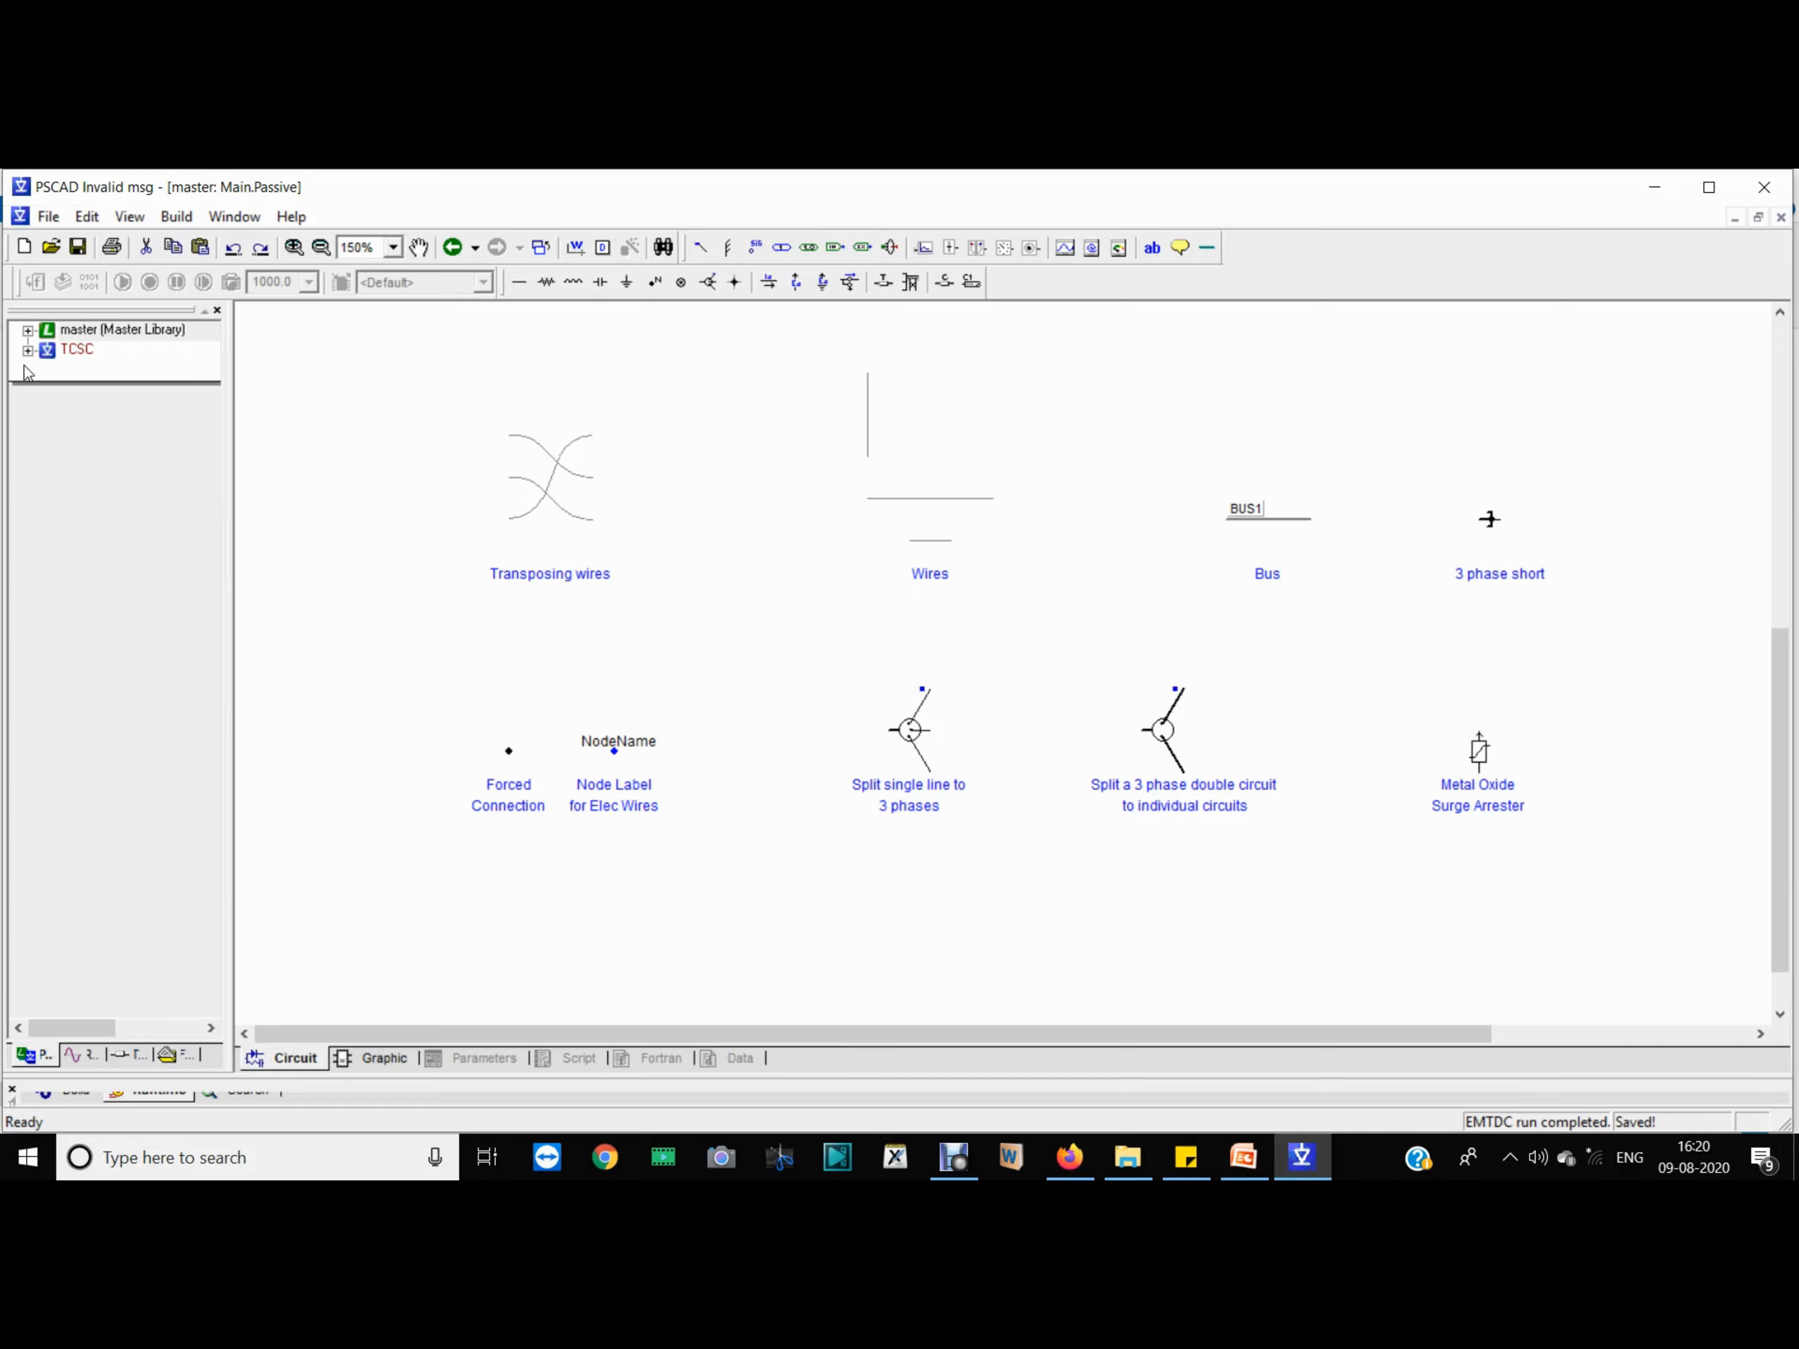
double_click(75, 349)
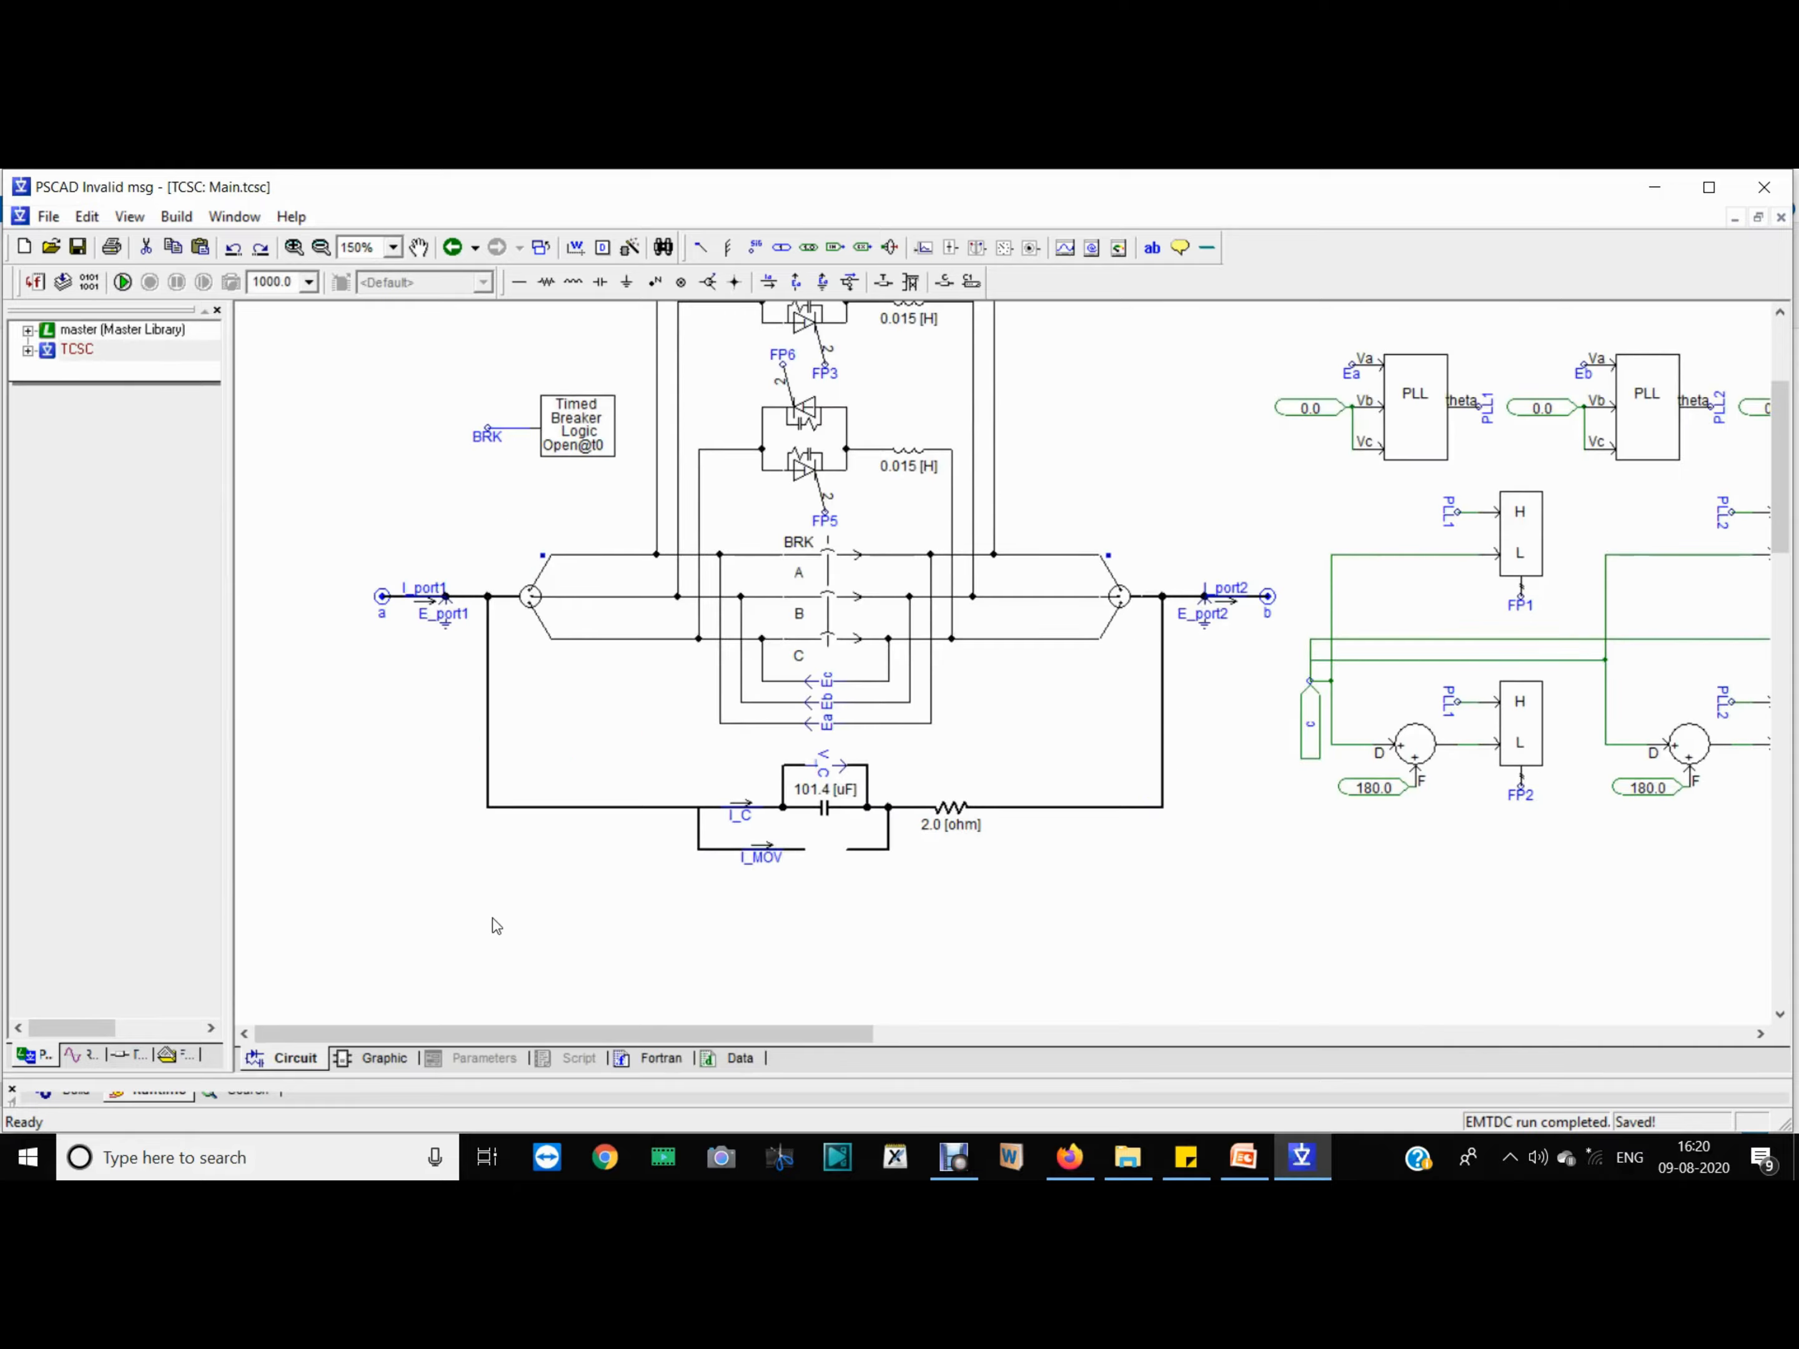
key(ctrl+v)
key(ctrl+r)
Step: Move the PLL blocks fed by Eb and Ec, with their connections, to the right to free space beside the PLL1 output
drag(449, 1042, 857, 1042)
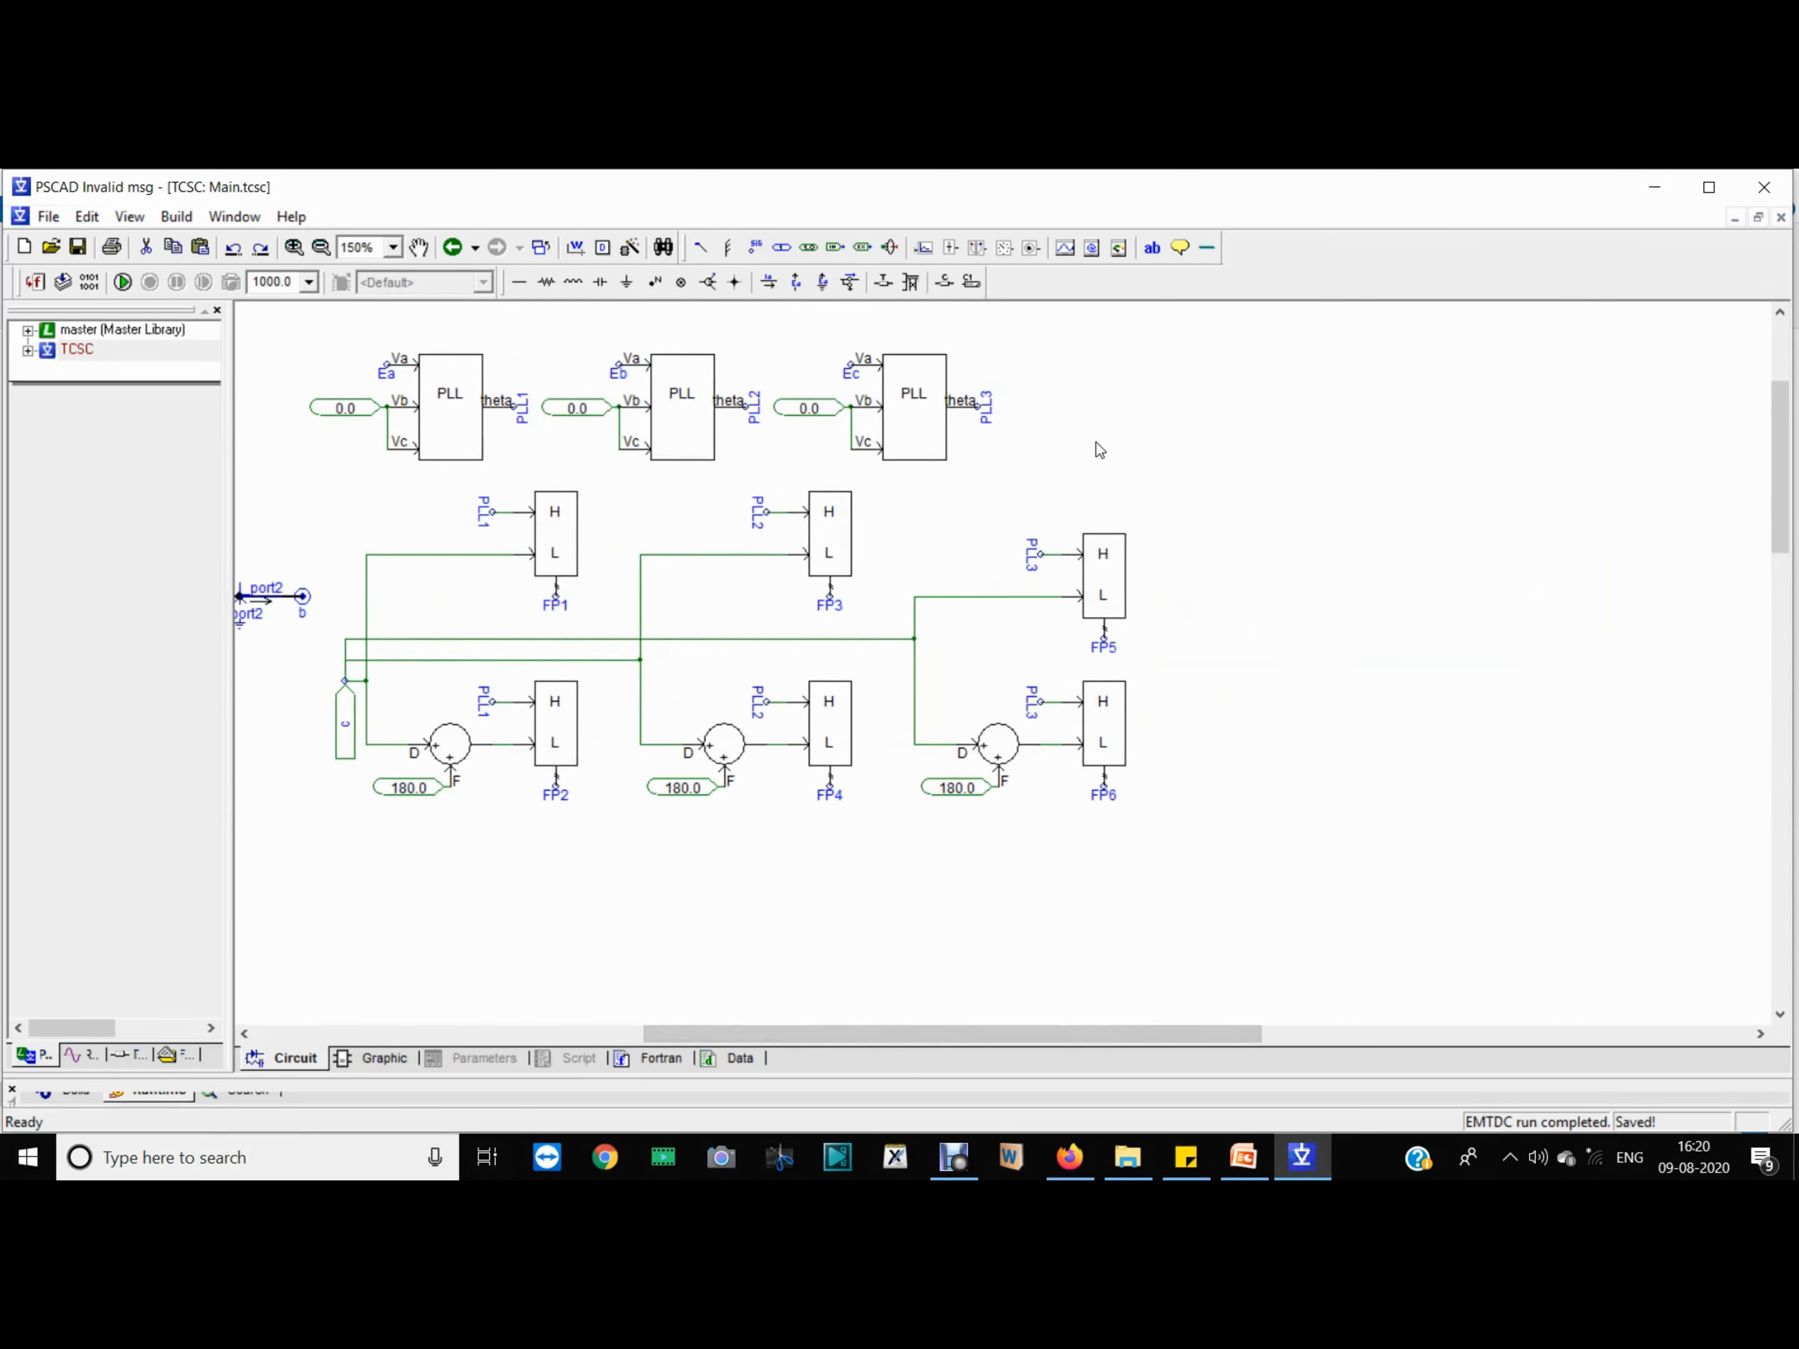
drag(1059, 492, 529, 304)
key(Delete)
key(ctrl+z)
click(1457, 452)
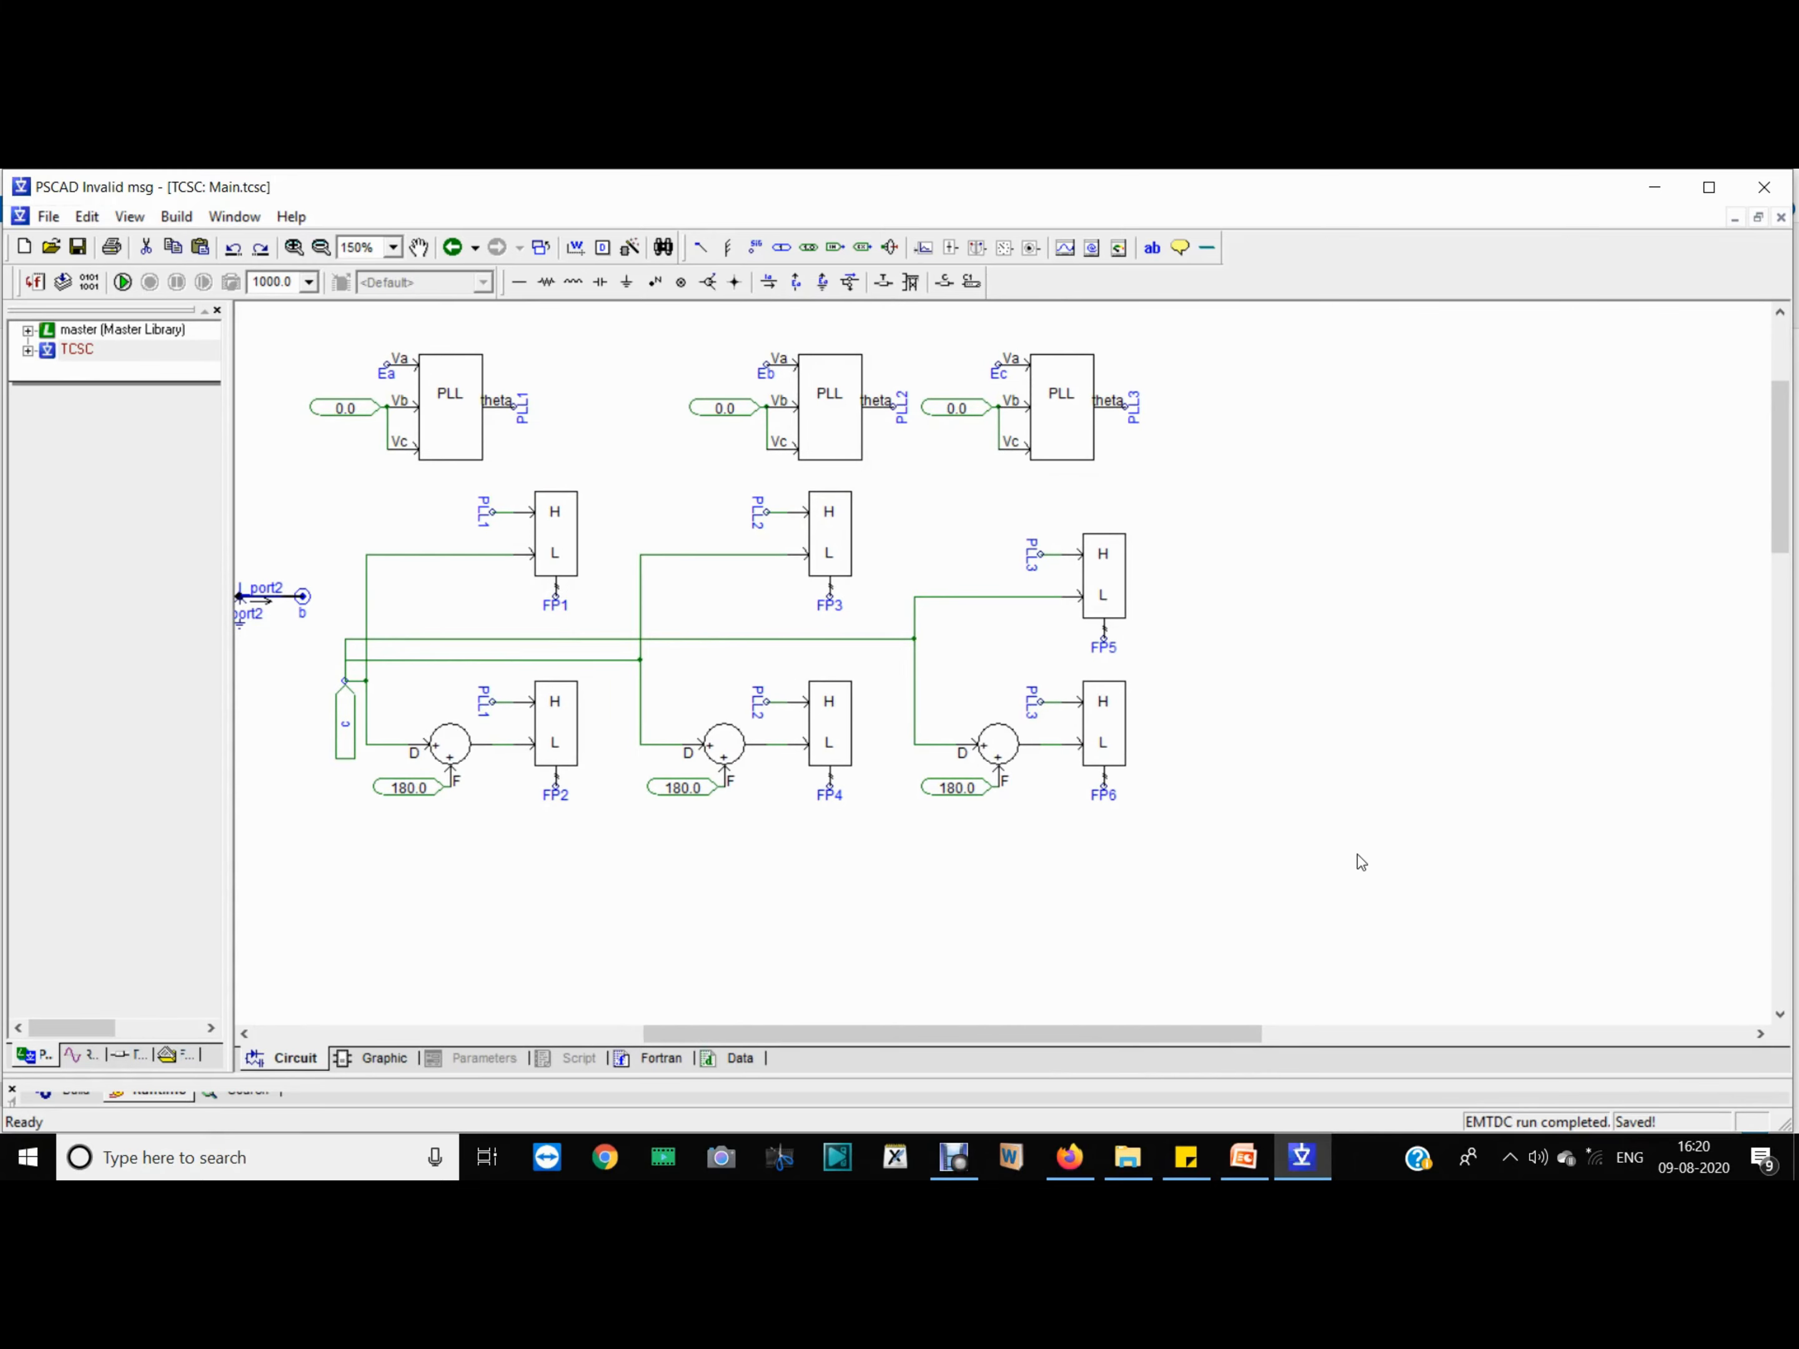
Step: Return to the main circuit and set the Timed Fault Logic's time to apply fault to 2 s
key(BackSpace)
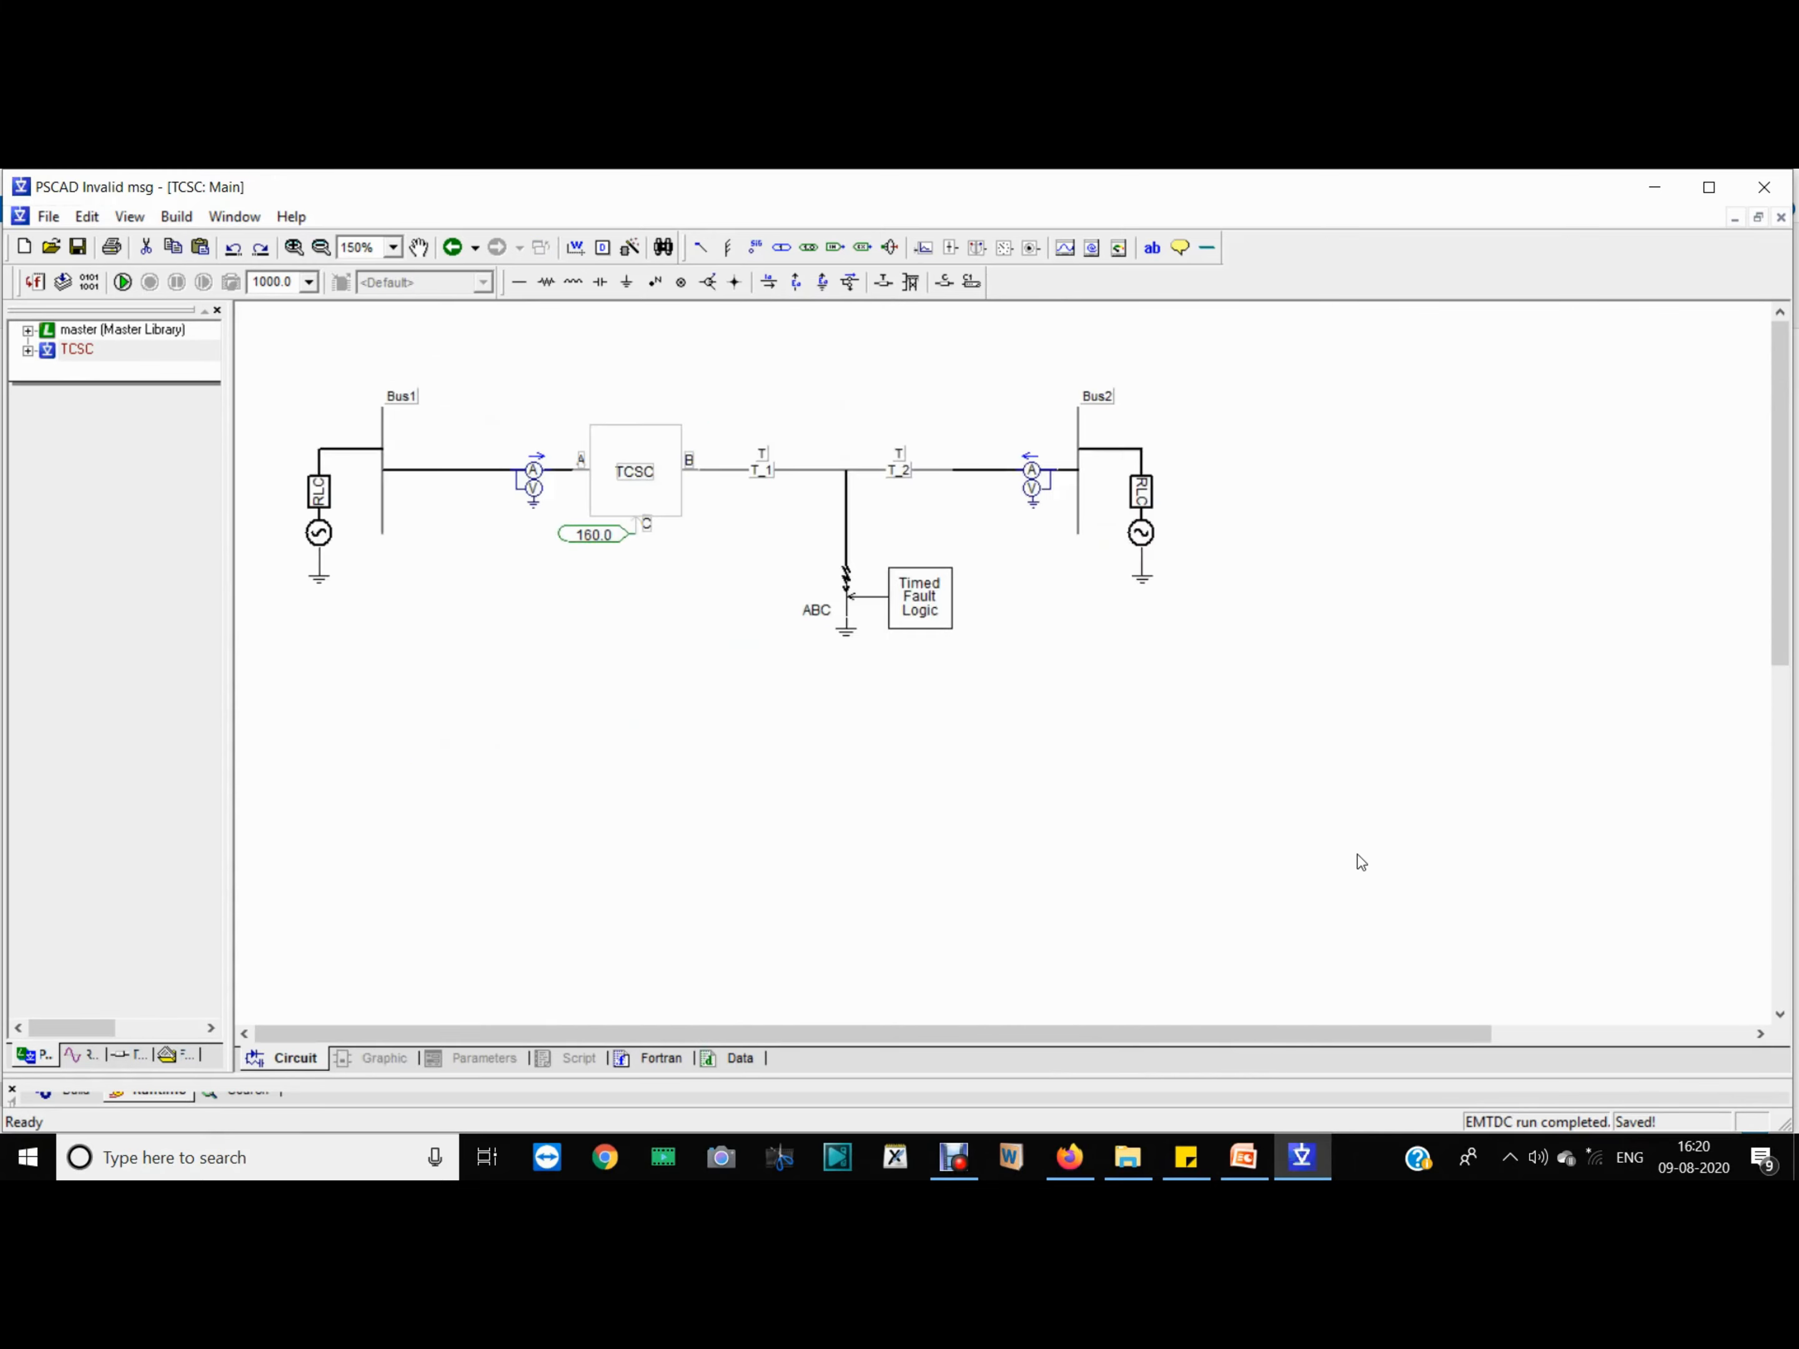
double_click(904, 606)
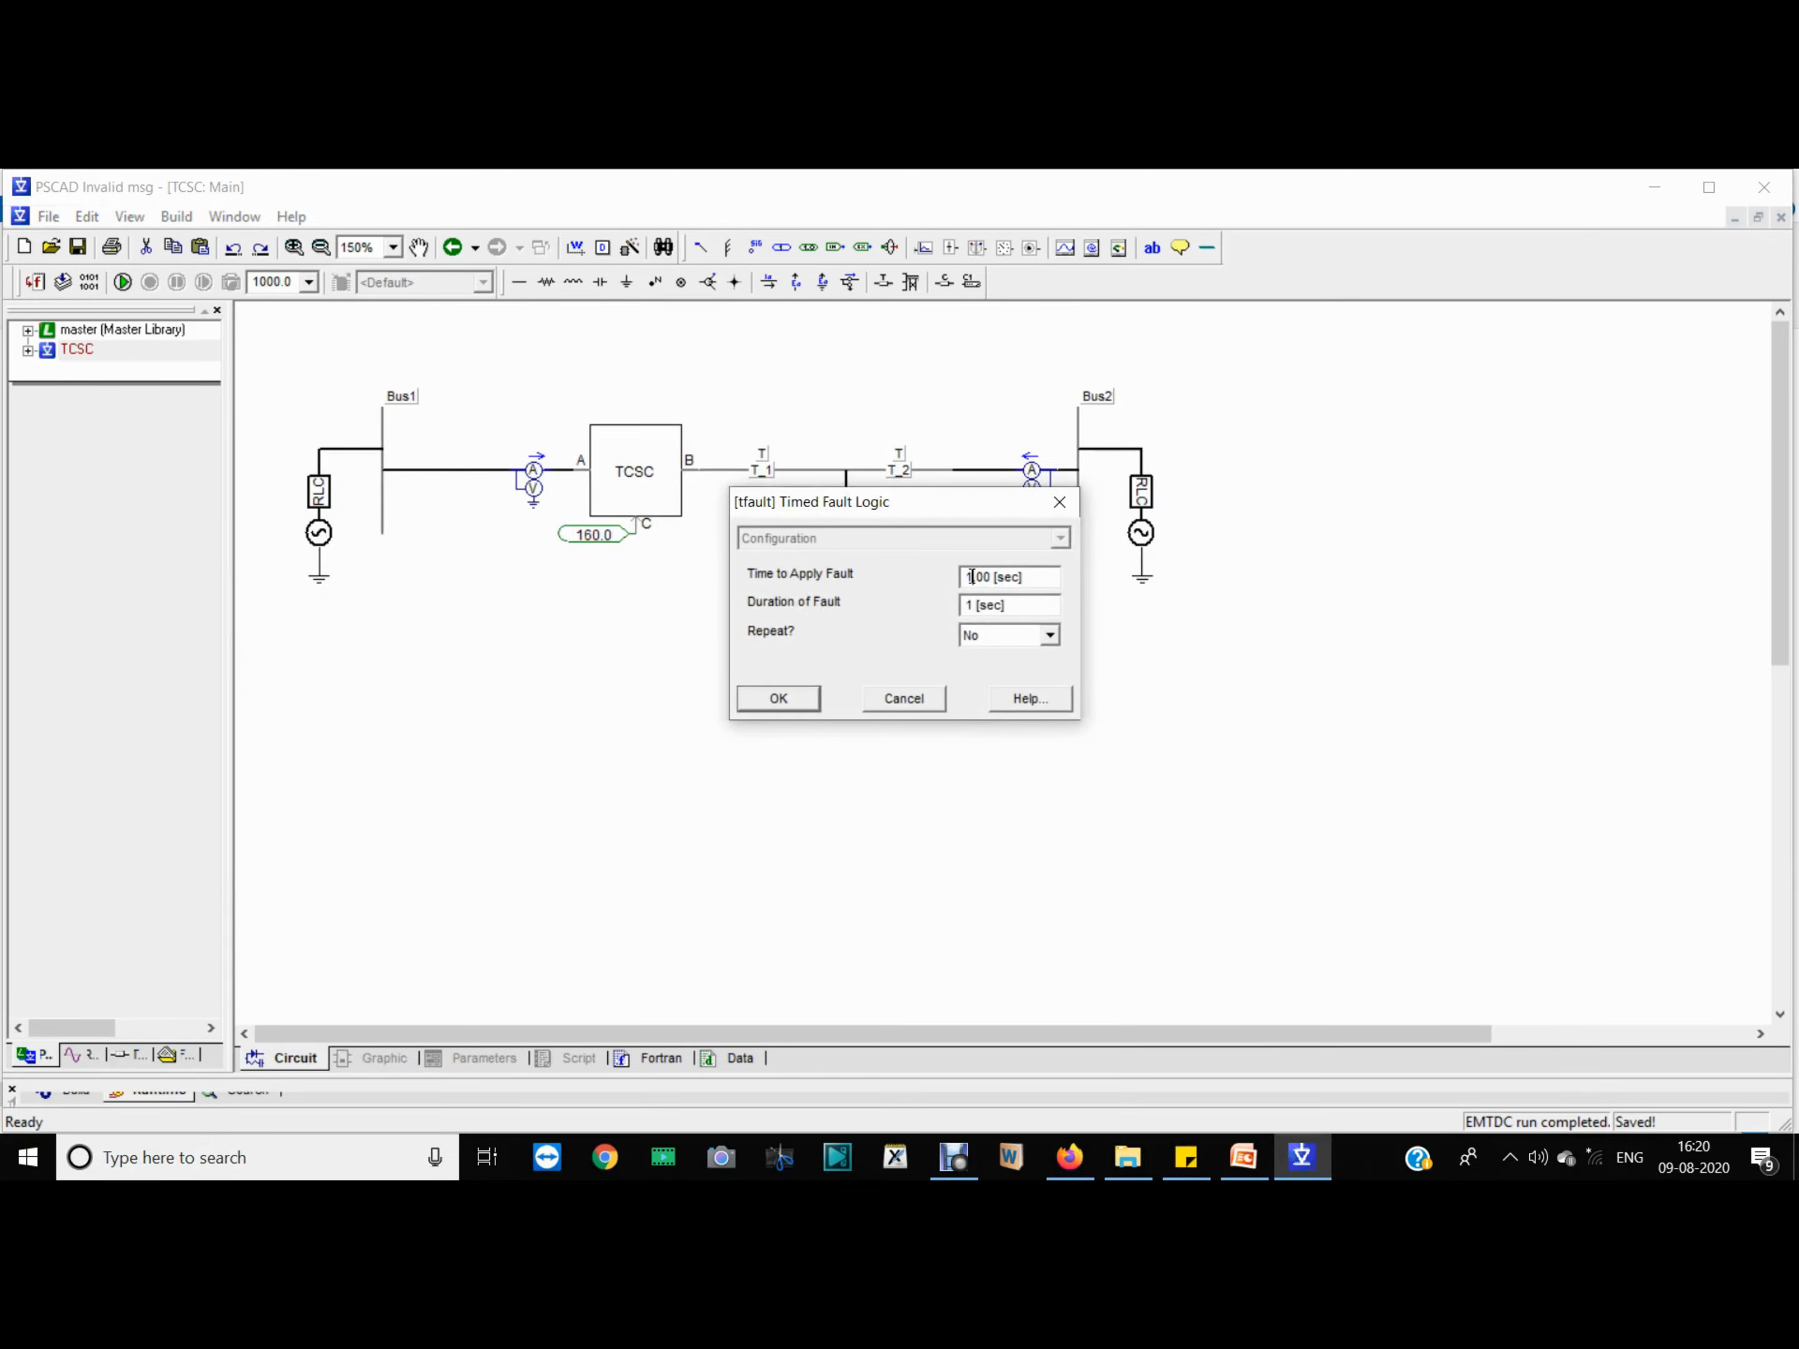
text(2)
key(Return)
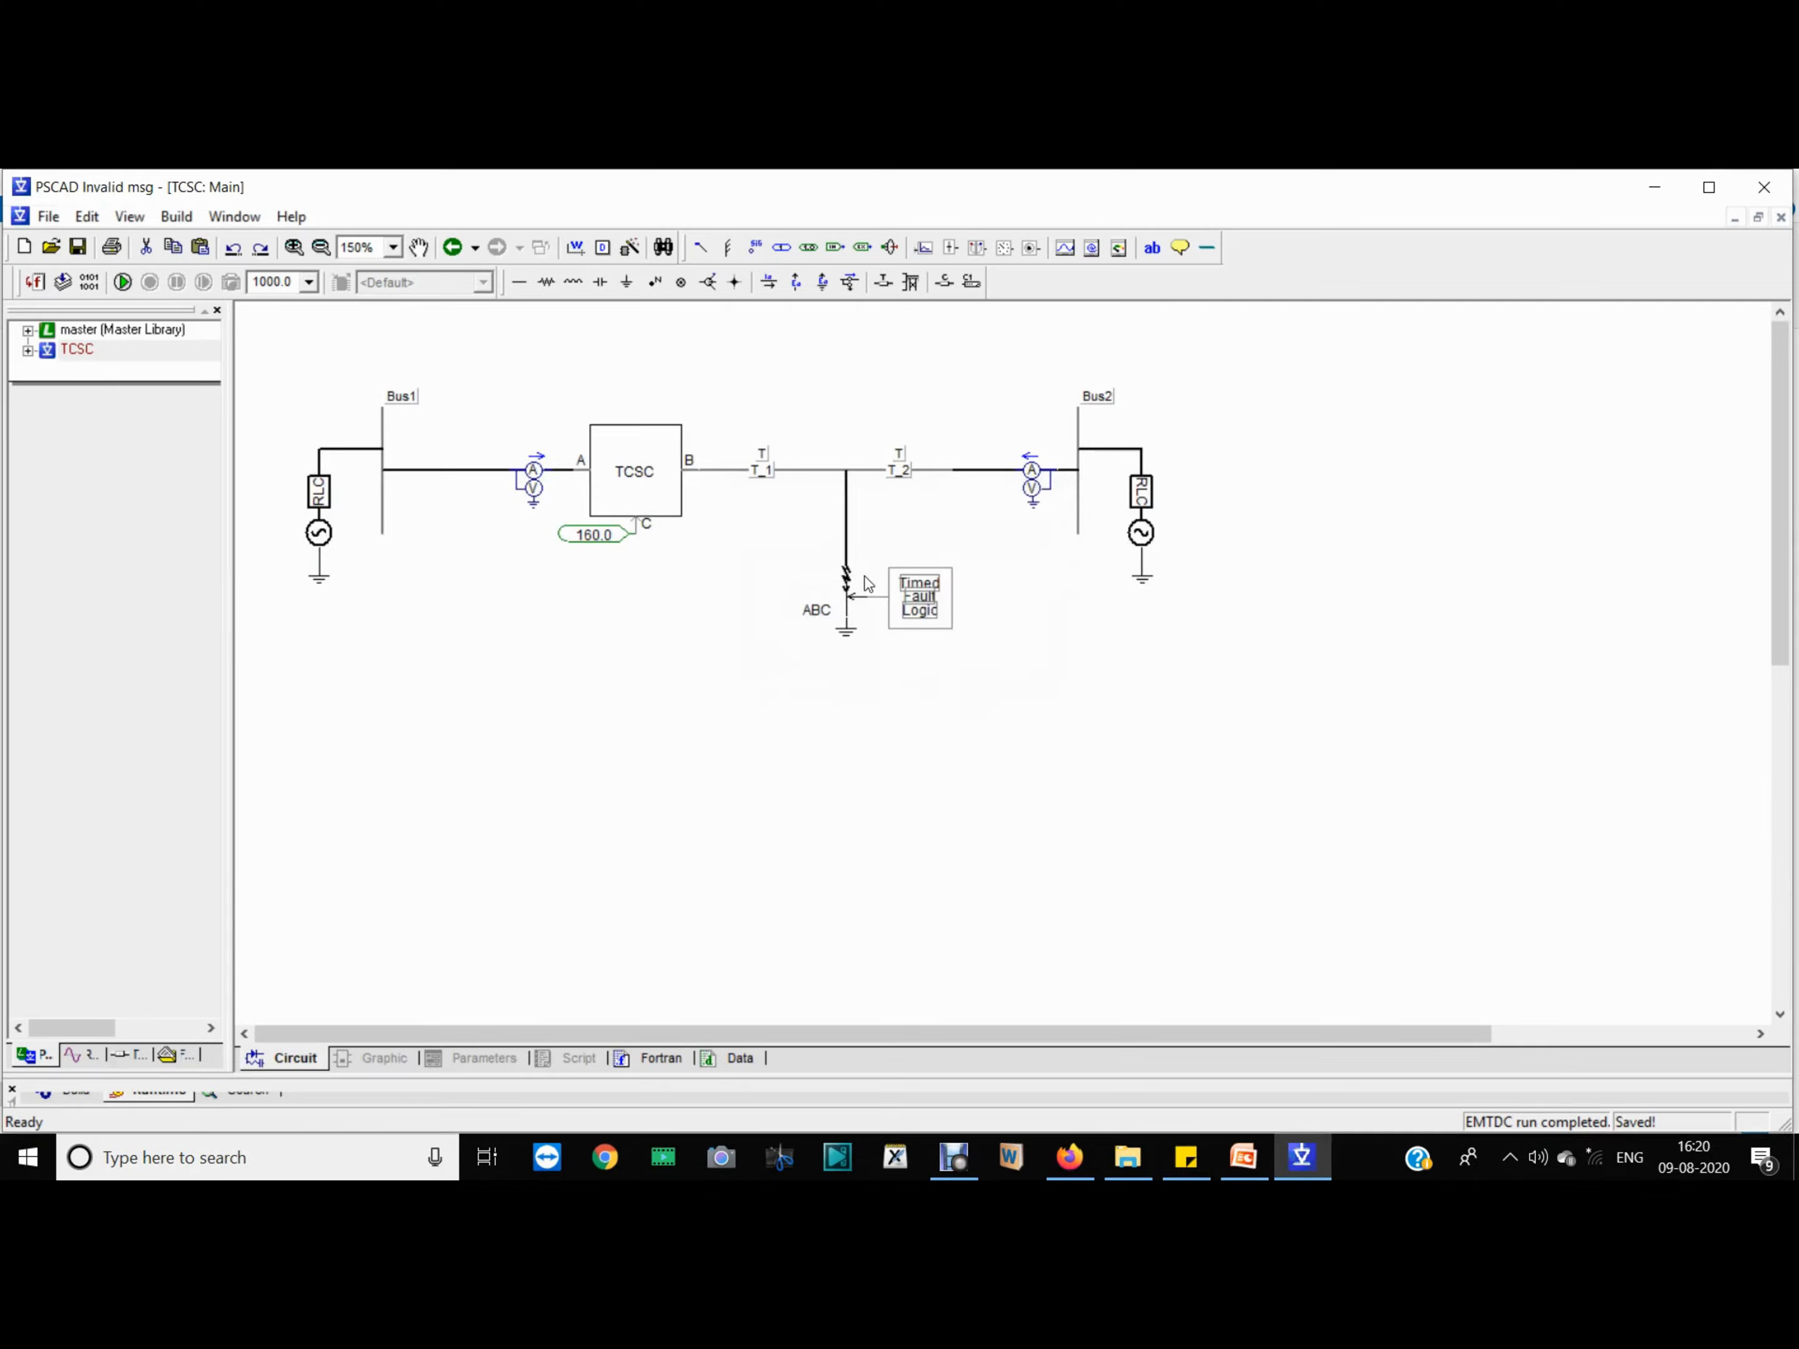
Step: Open the project settings from the main circuit, check them and close them
right_click(718, 610)
click(756, 582)
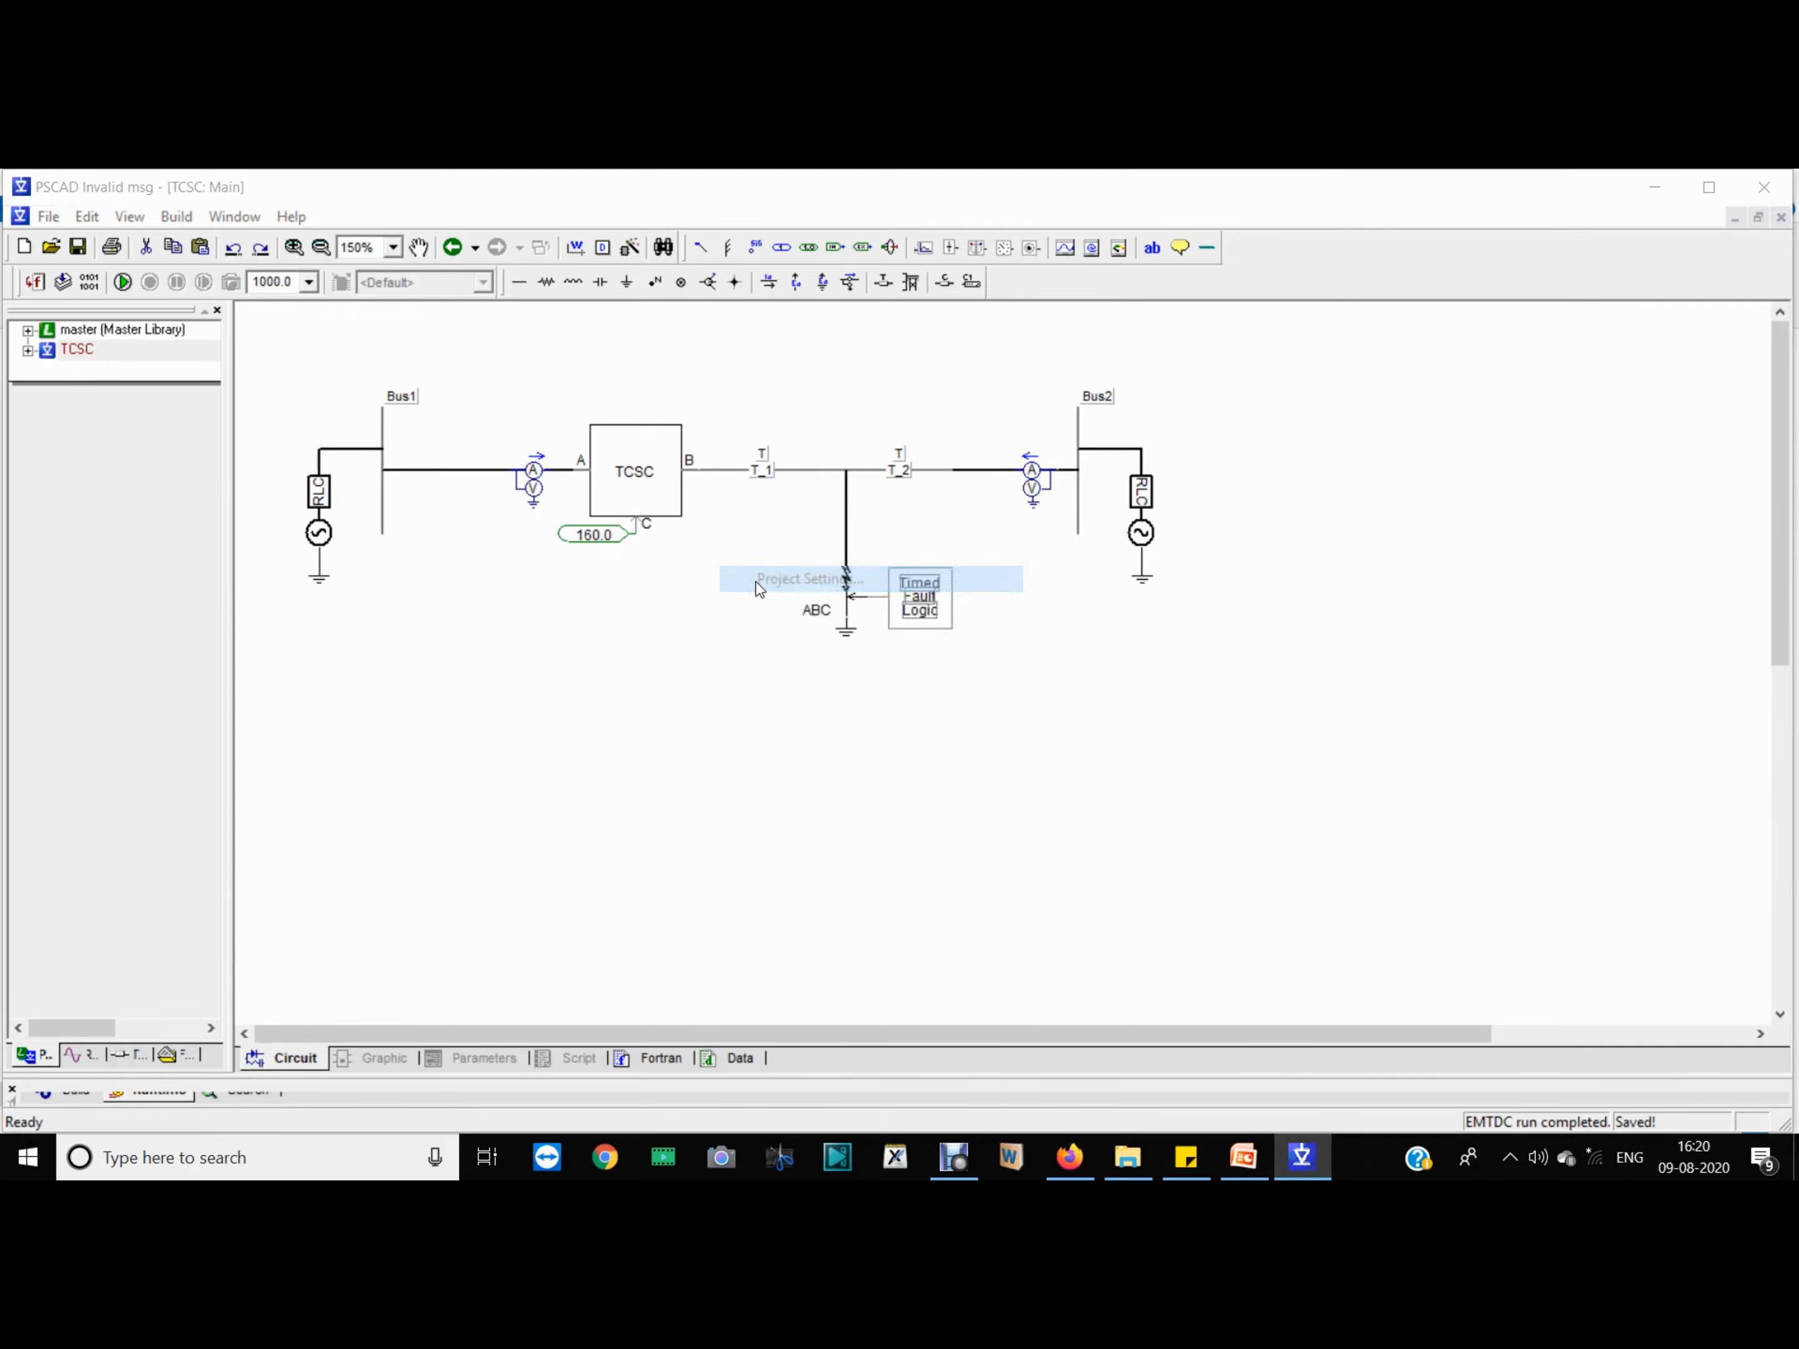
click(803, 932)
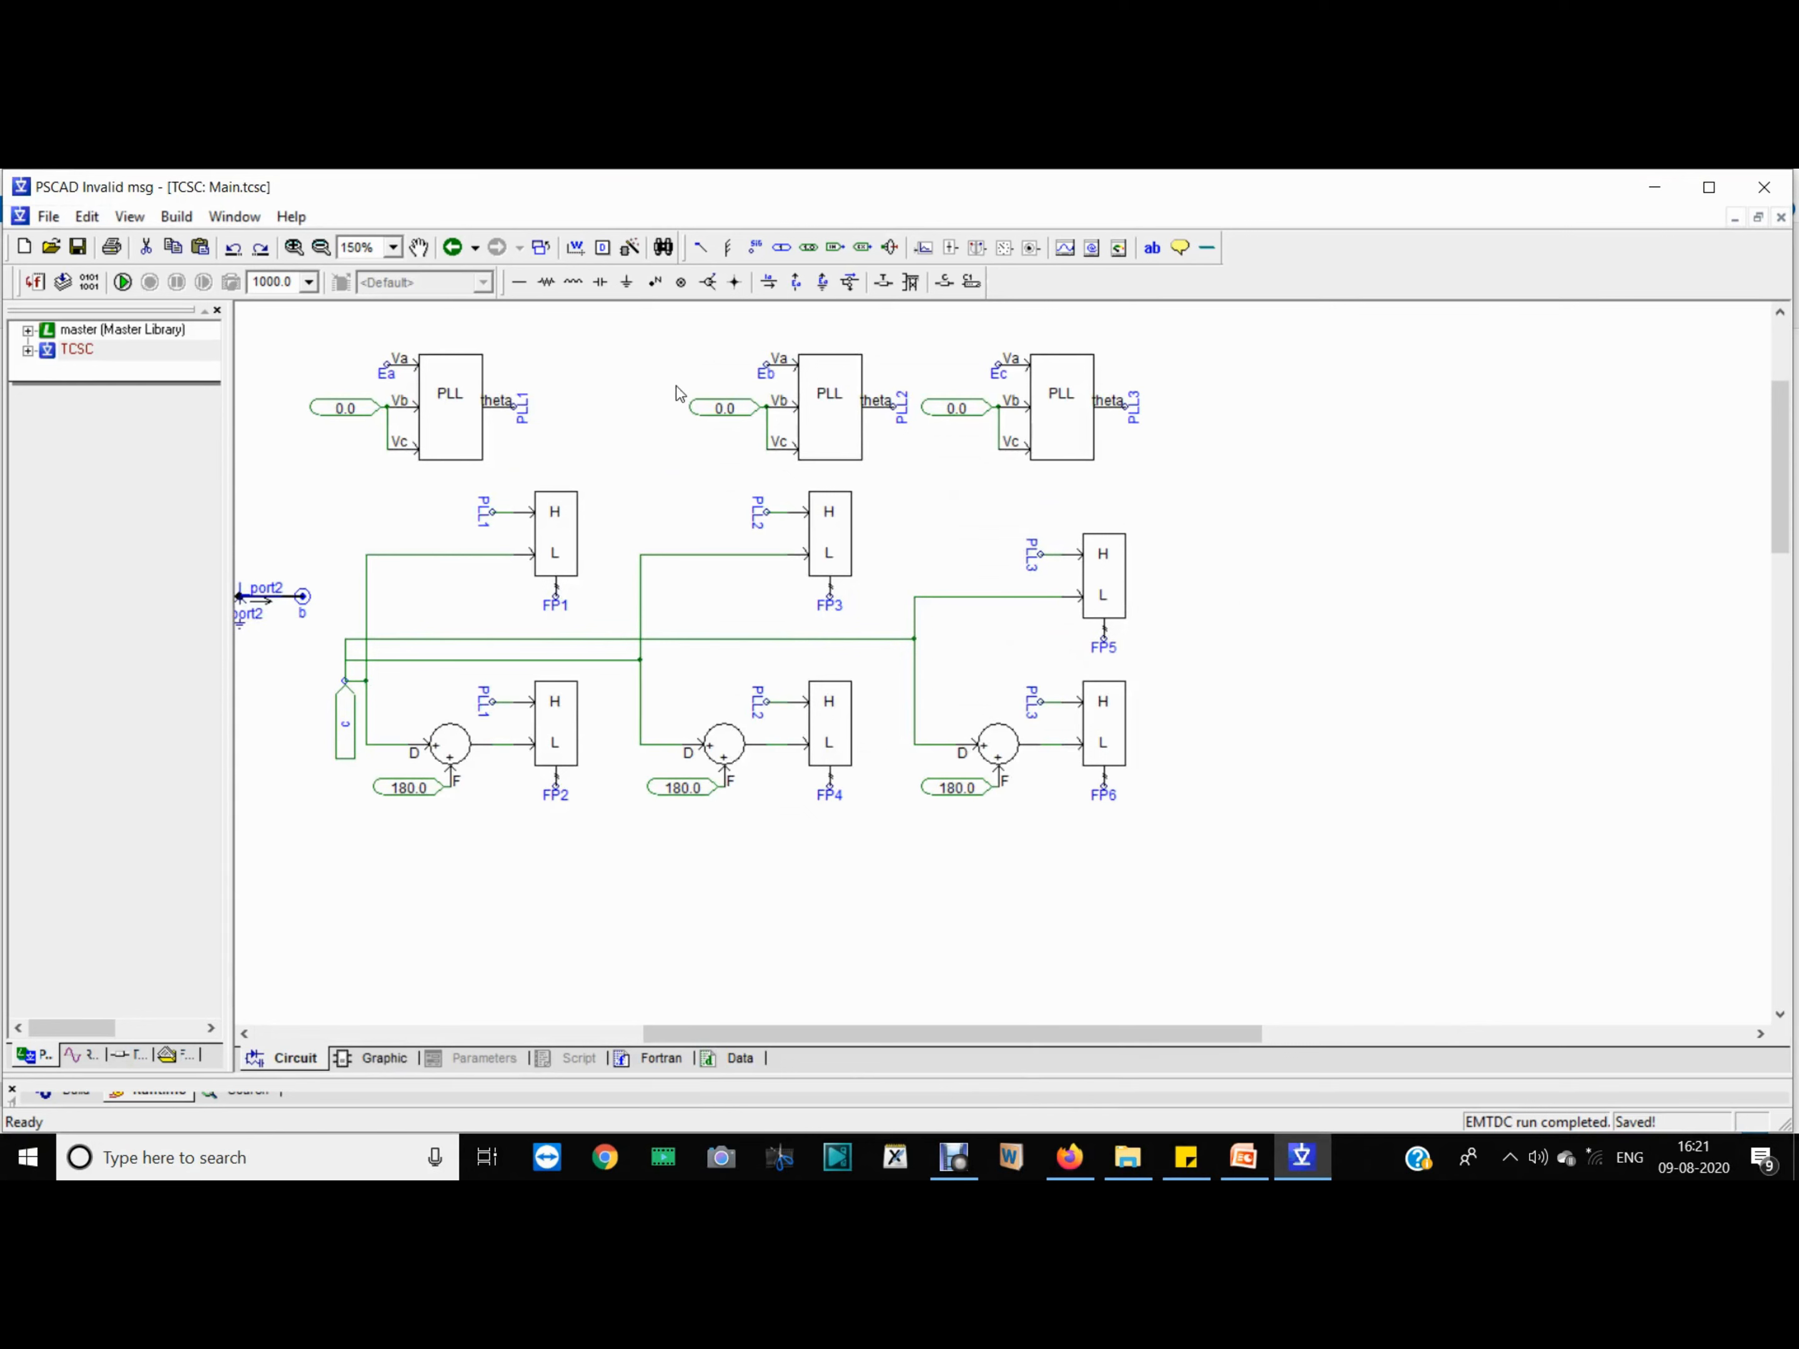
Step: Title the output channel on the PLL1 theta signal "PLL1" in the TCSC module
double_click(534, 403)
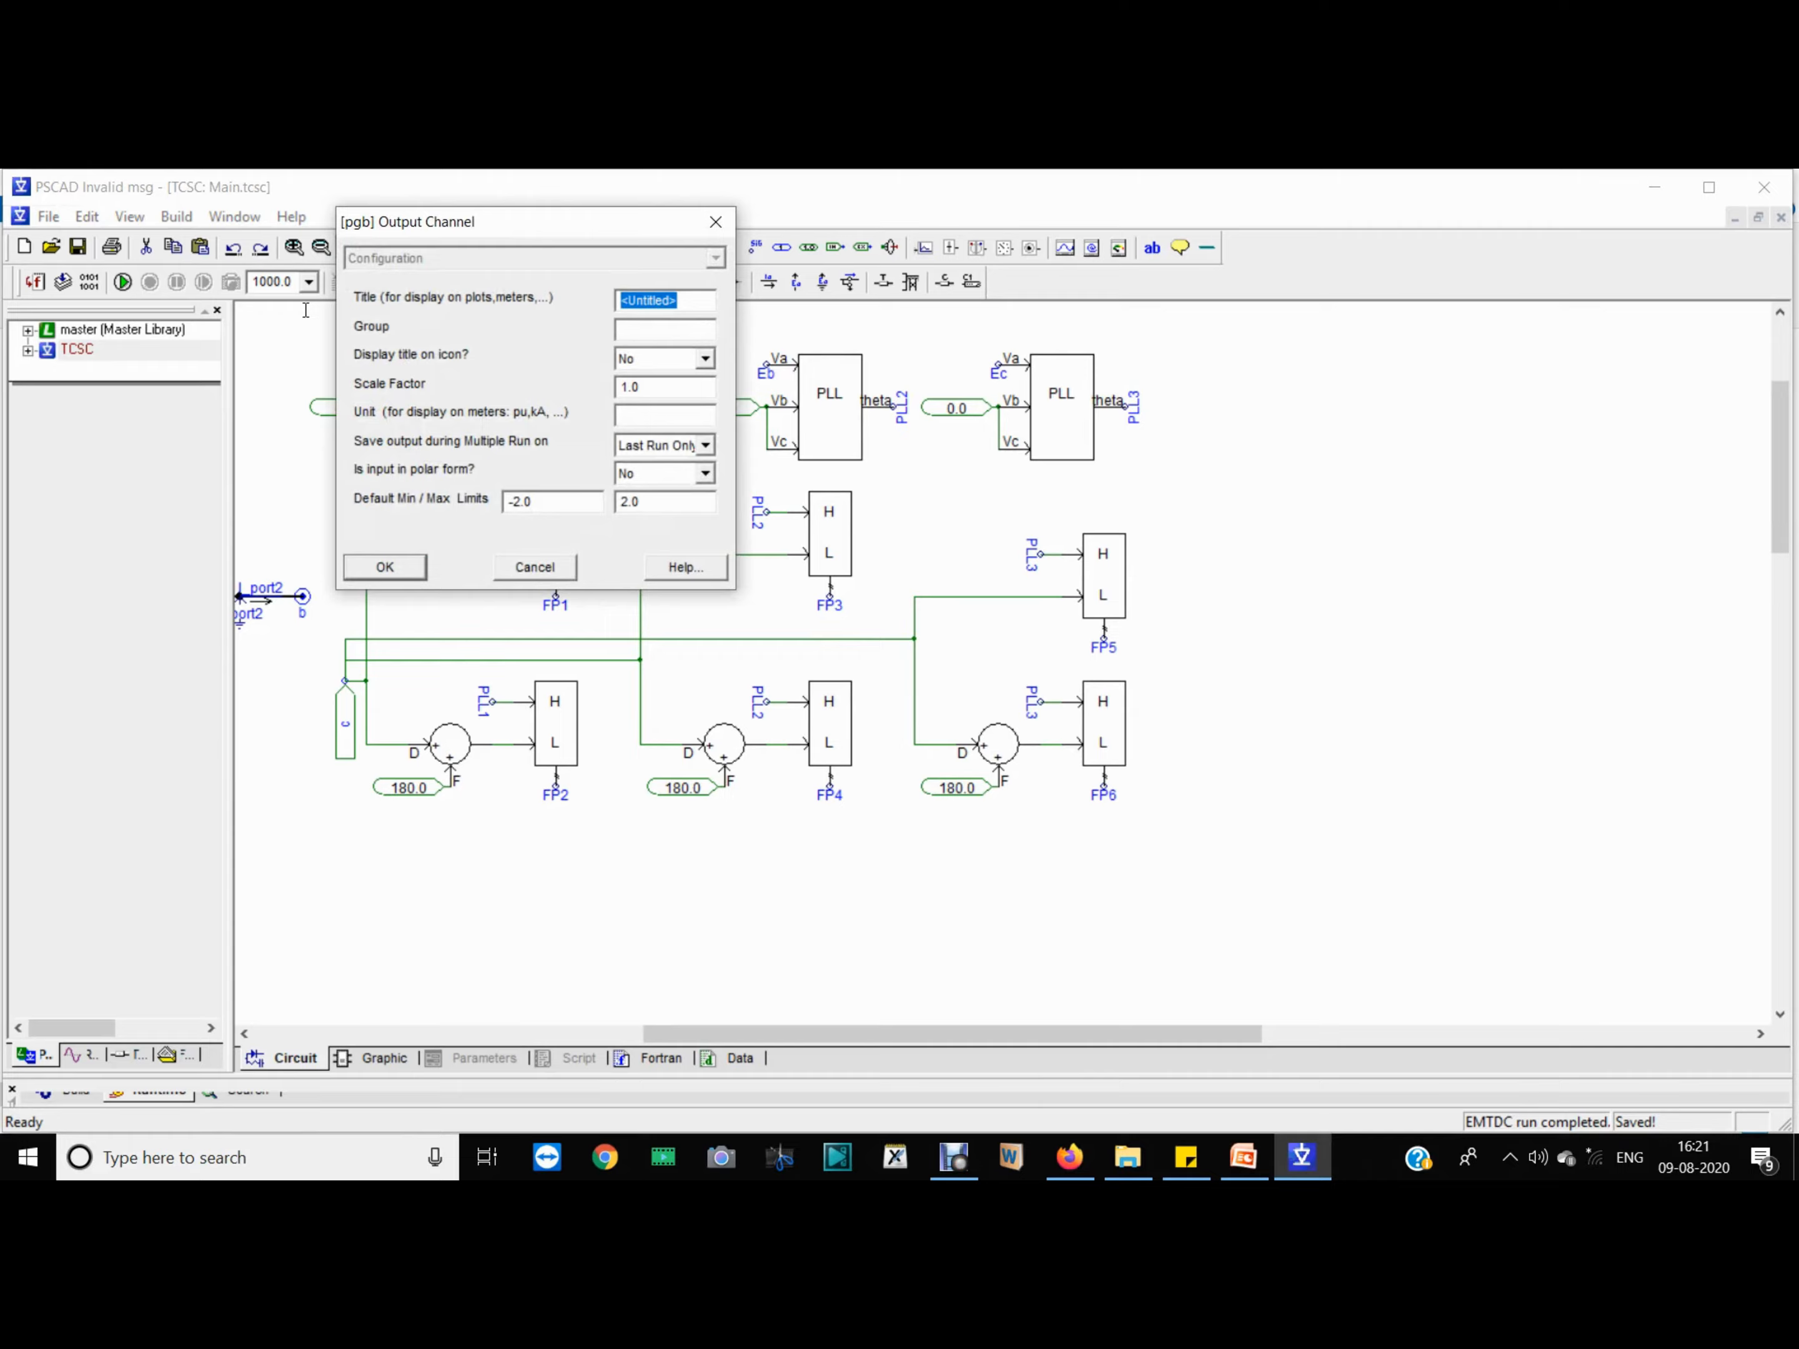
text(PLL1)
key(Return)
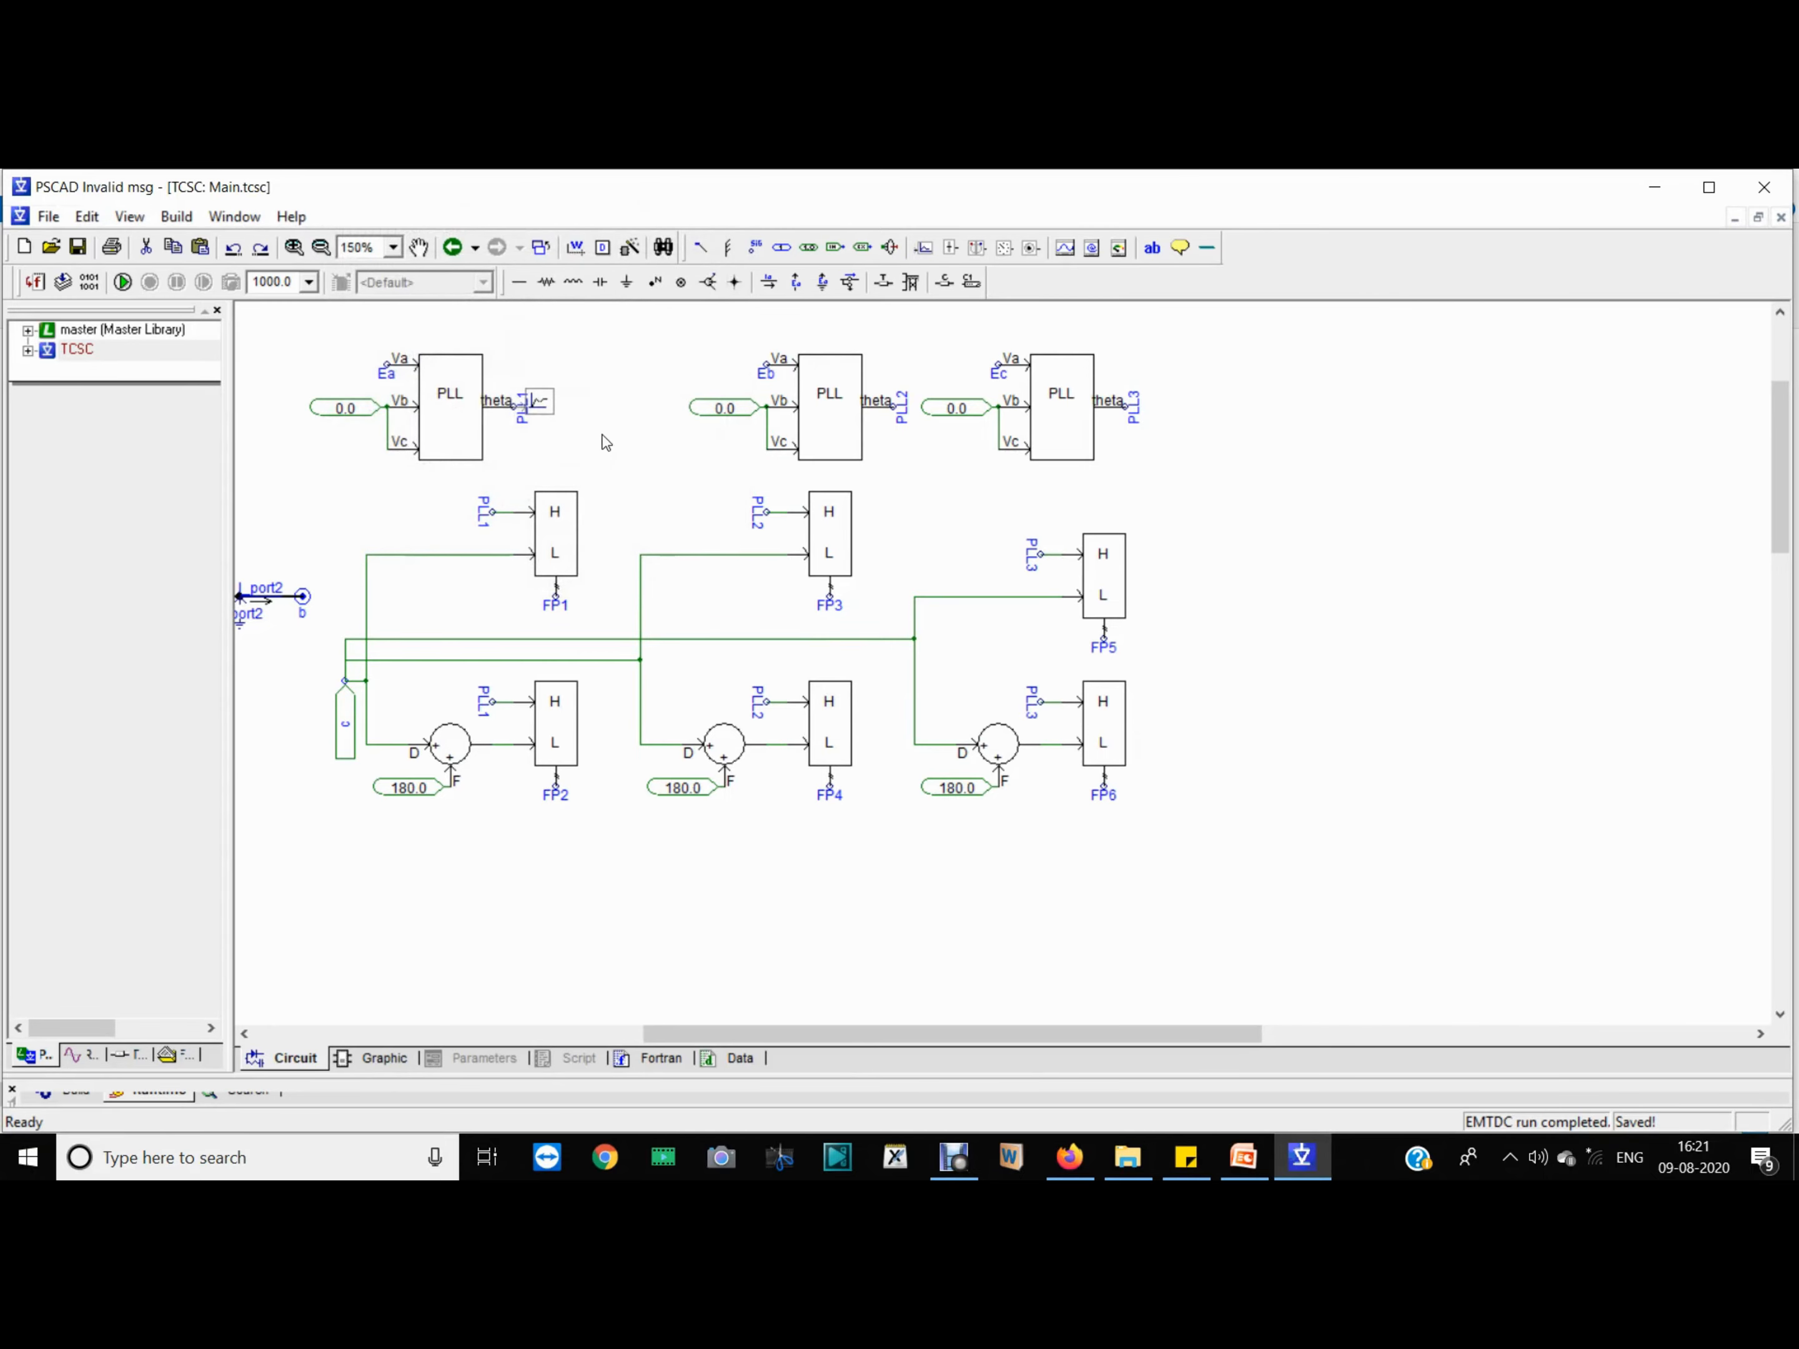
Step: Add a second output channel near the wire to FP1's L input and title it "Alpha1"
click(924, 247)
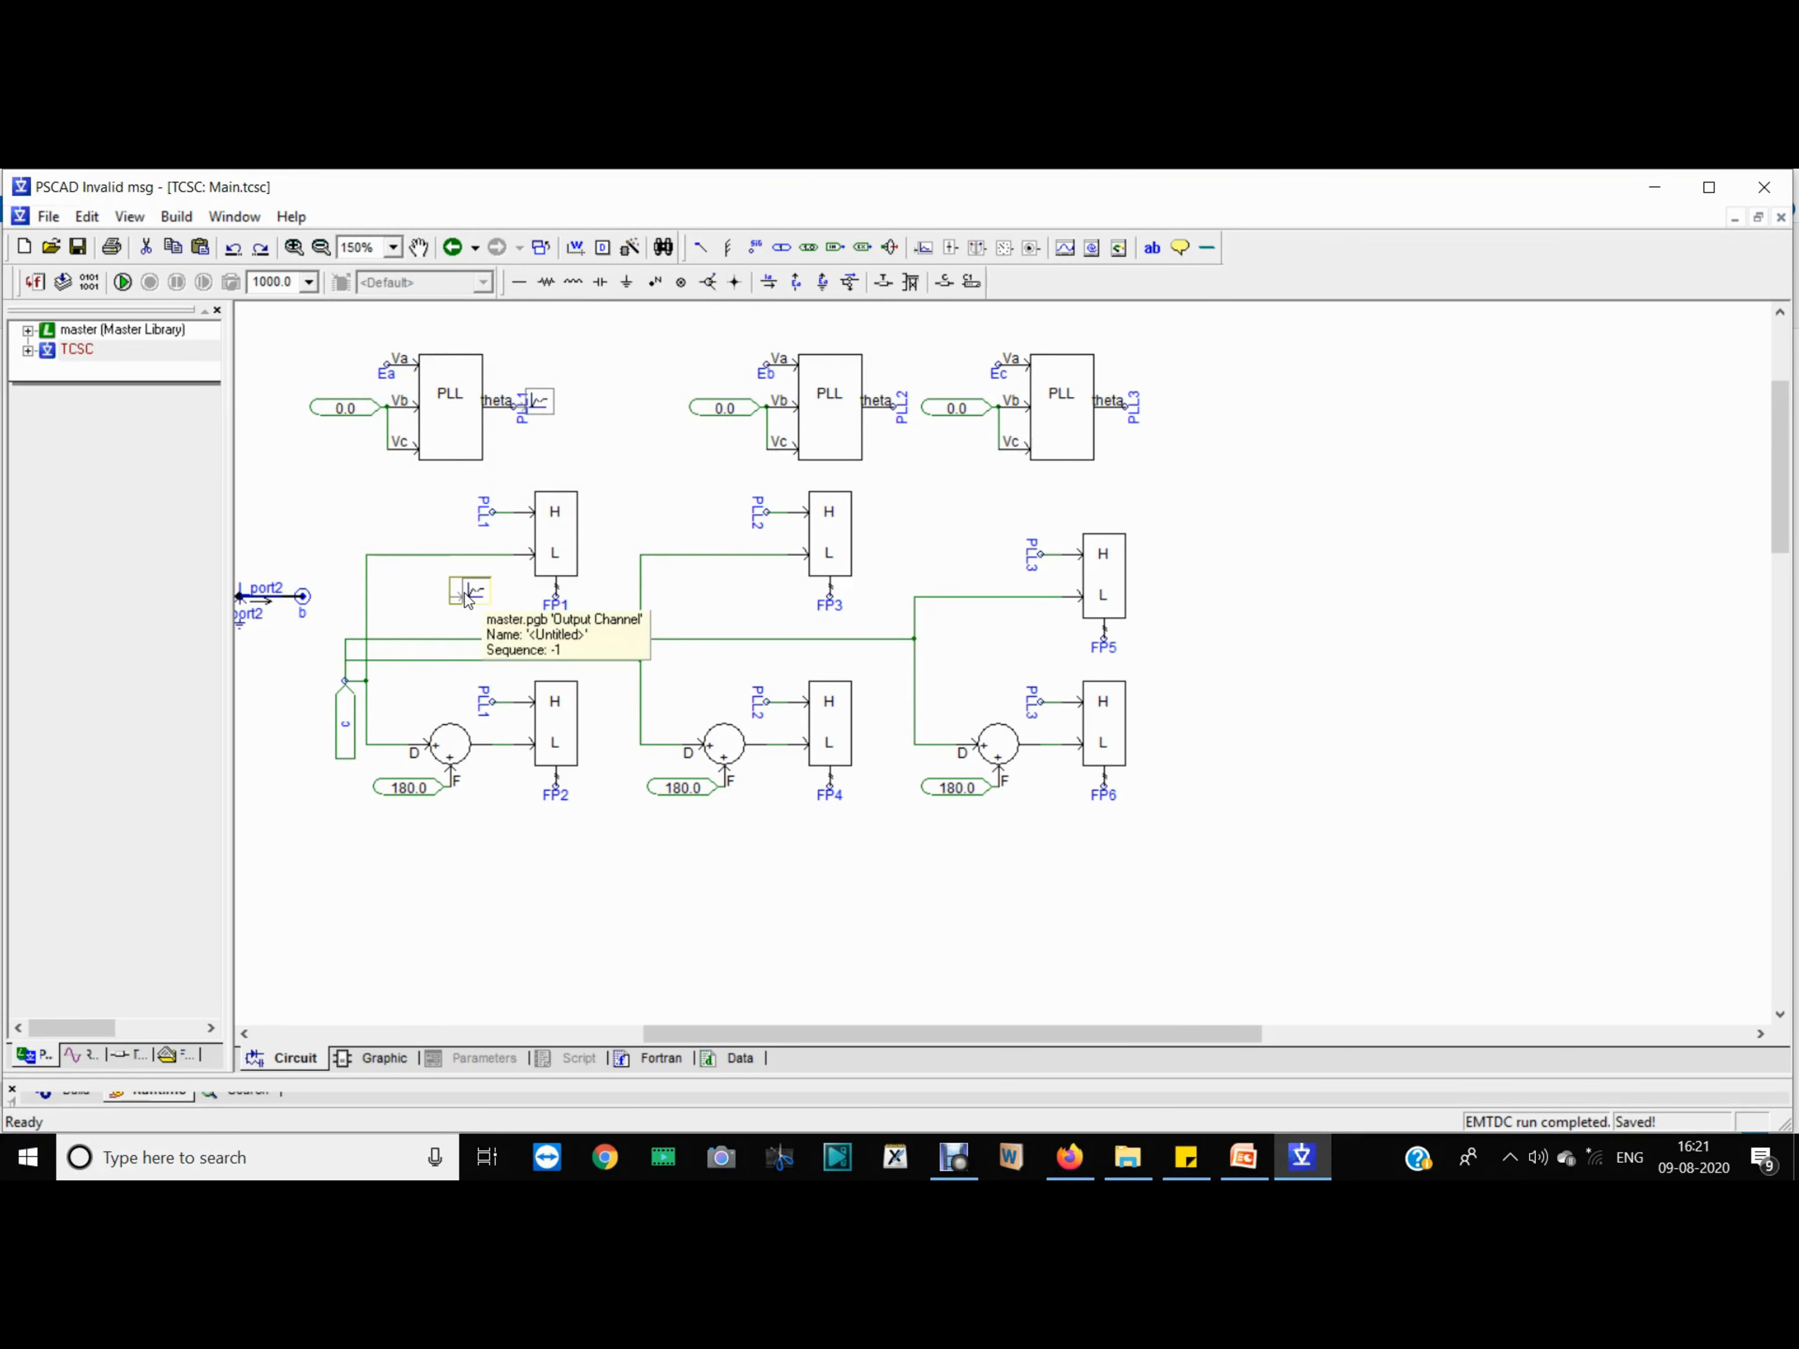
double_click(468, 598)
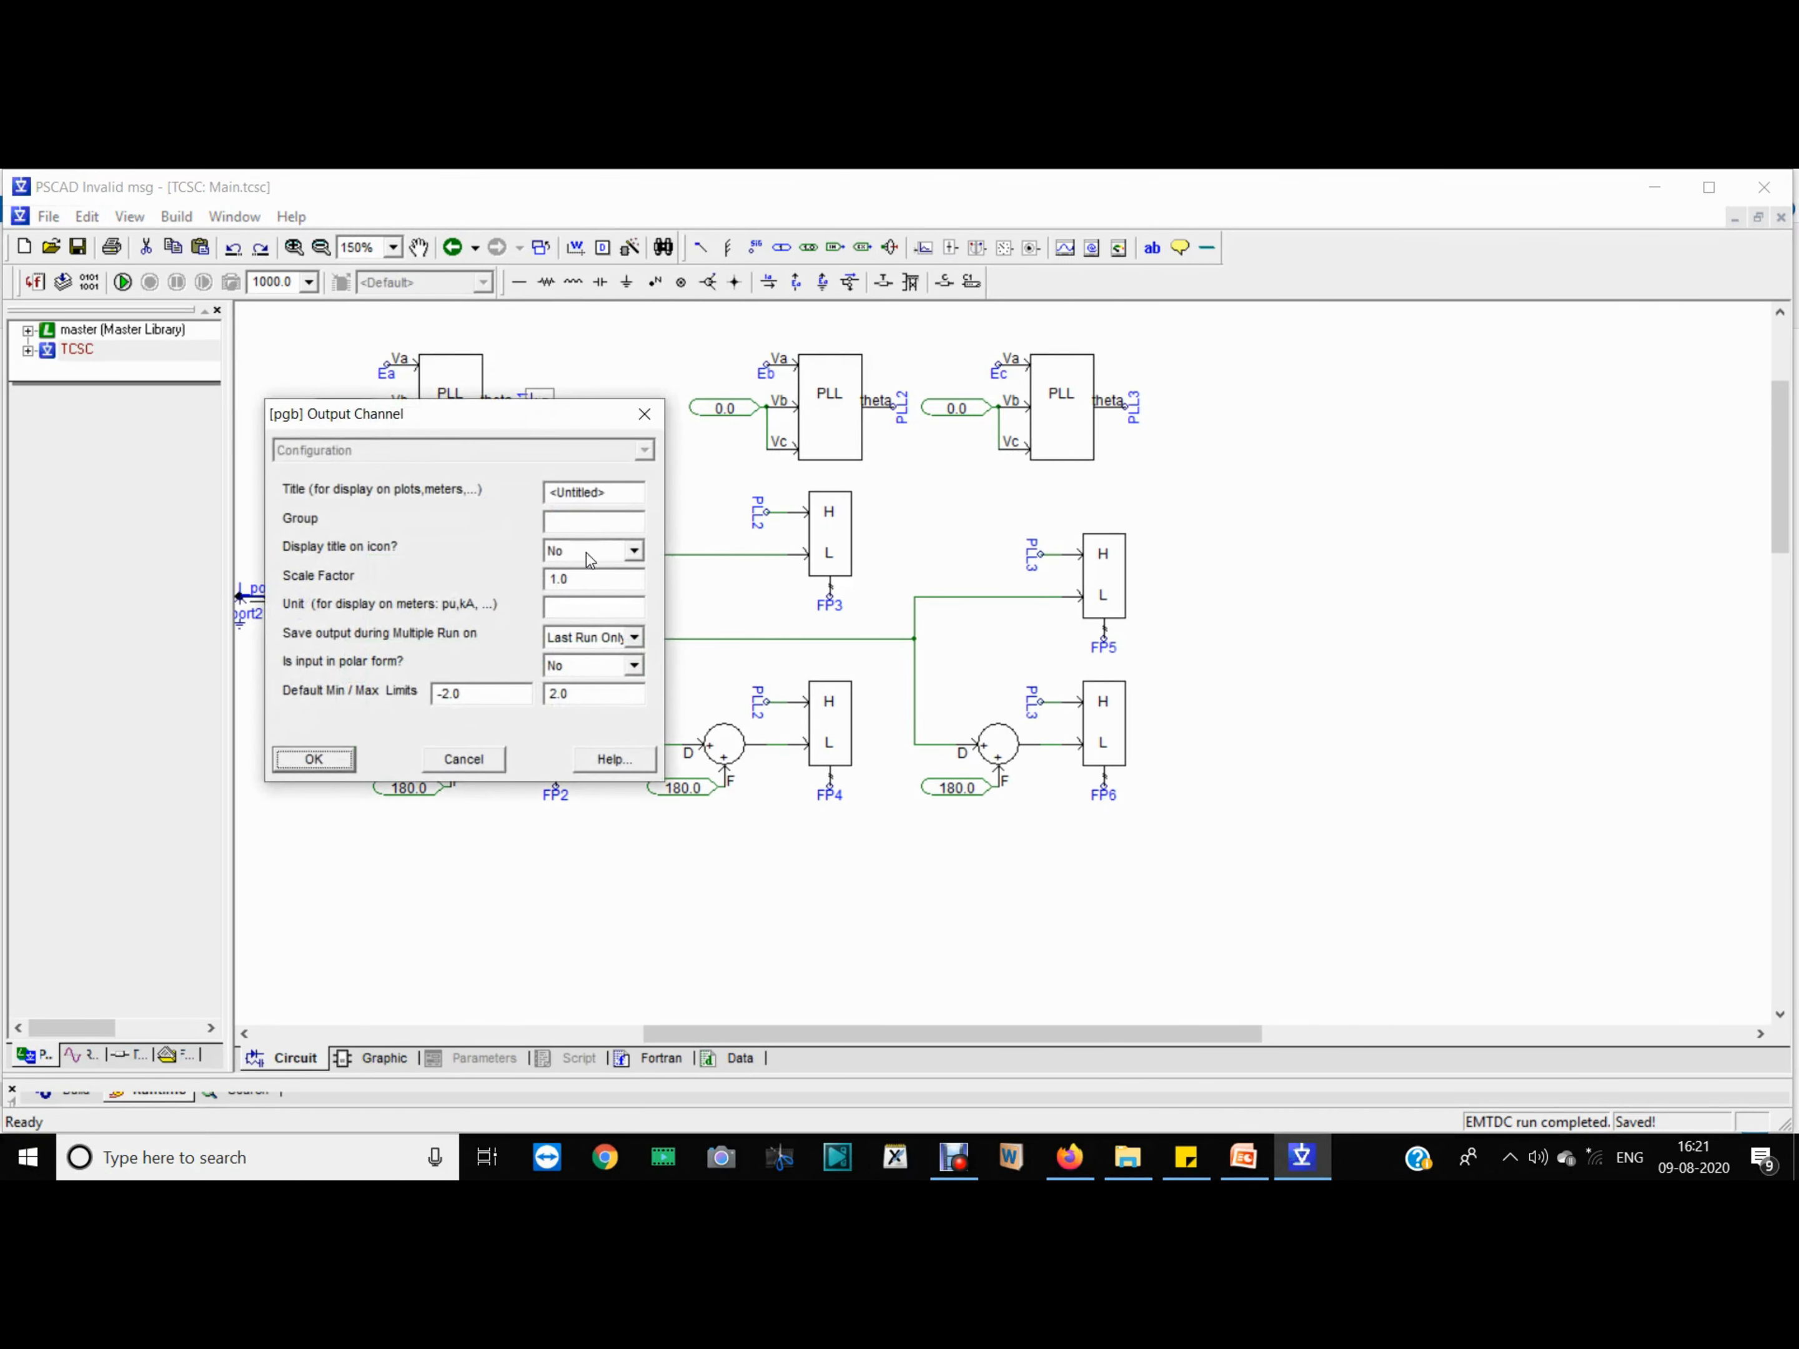
click(617, 498)
drag(617, 499, 403, 486)
text(Alpha1)
key(Return)
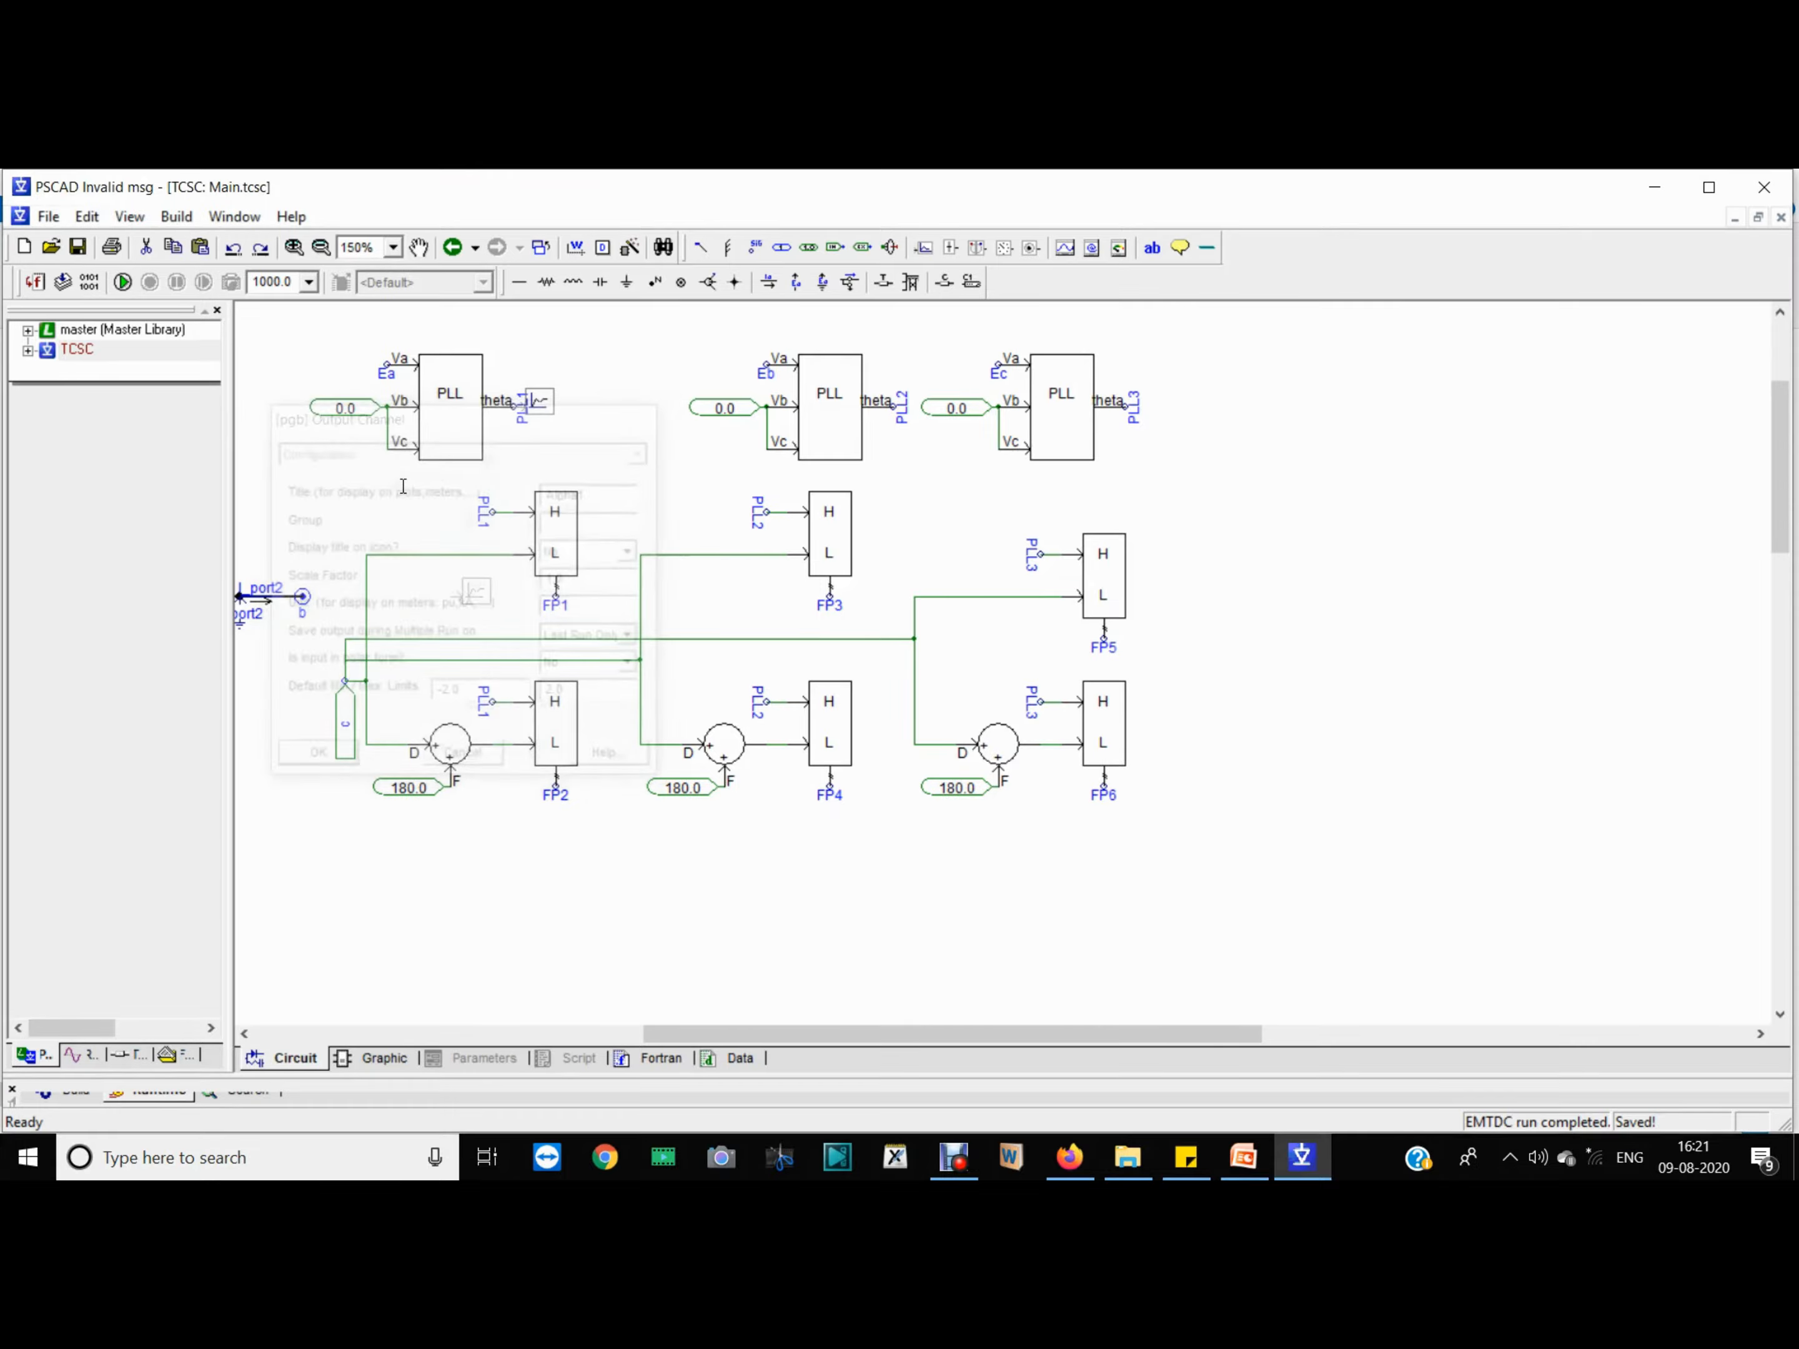
Step: Rotate the Alpha1 output channel, attach it to the wire to FP1's L input, and display its title on the icon
key(r)
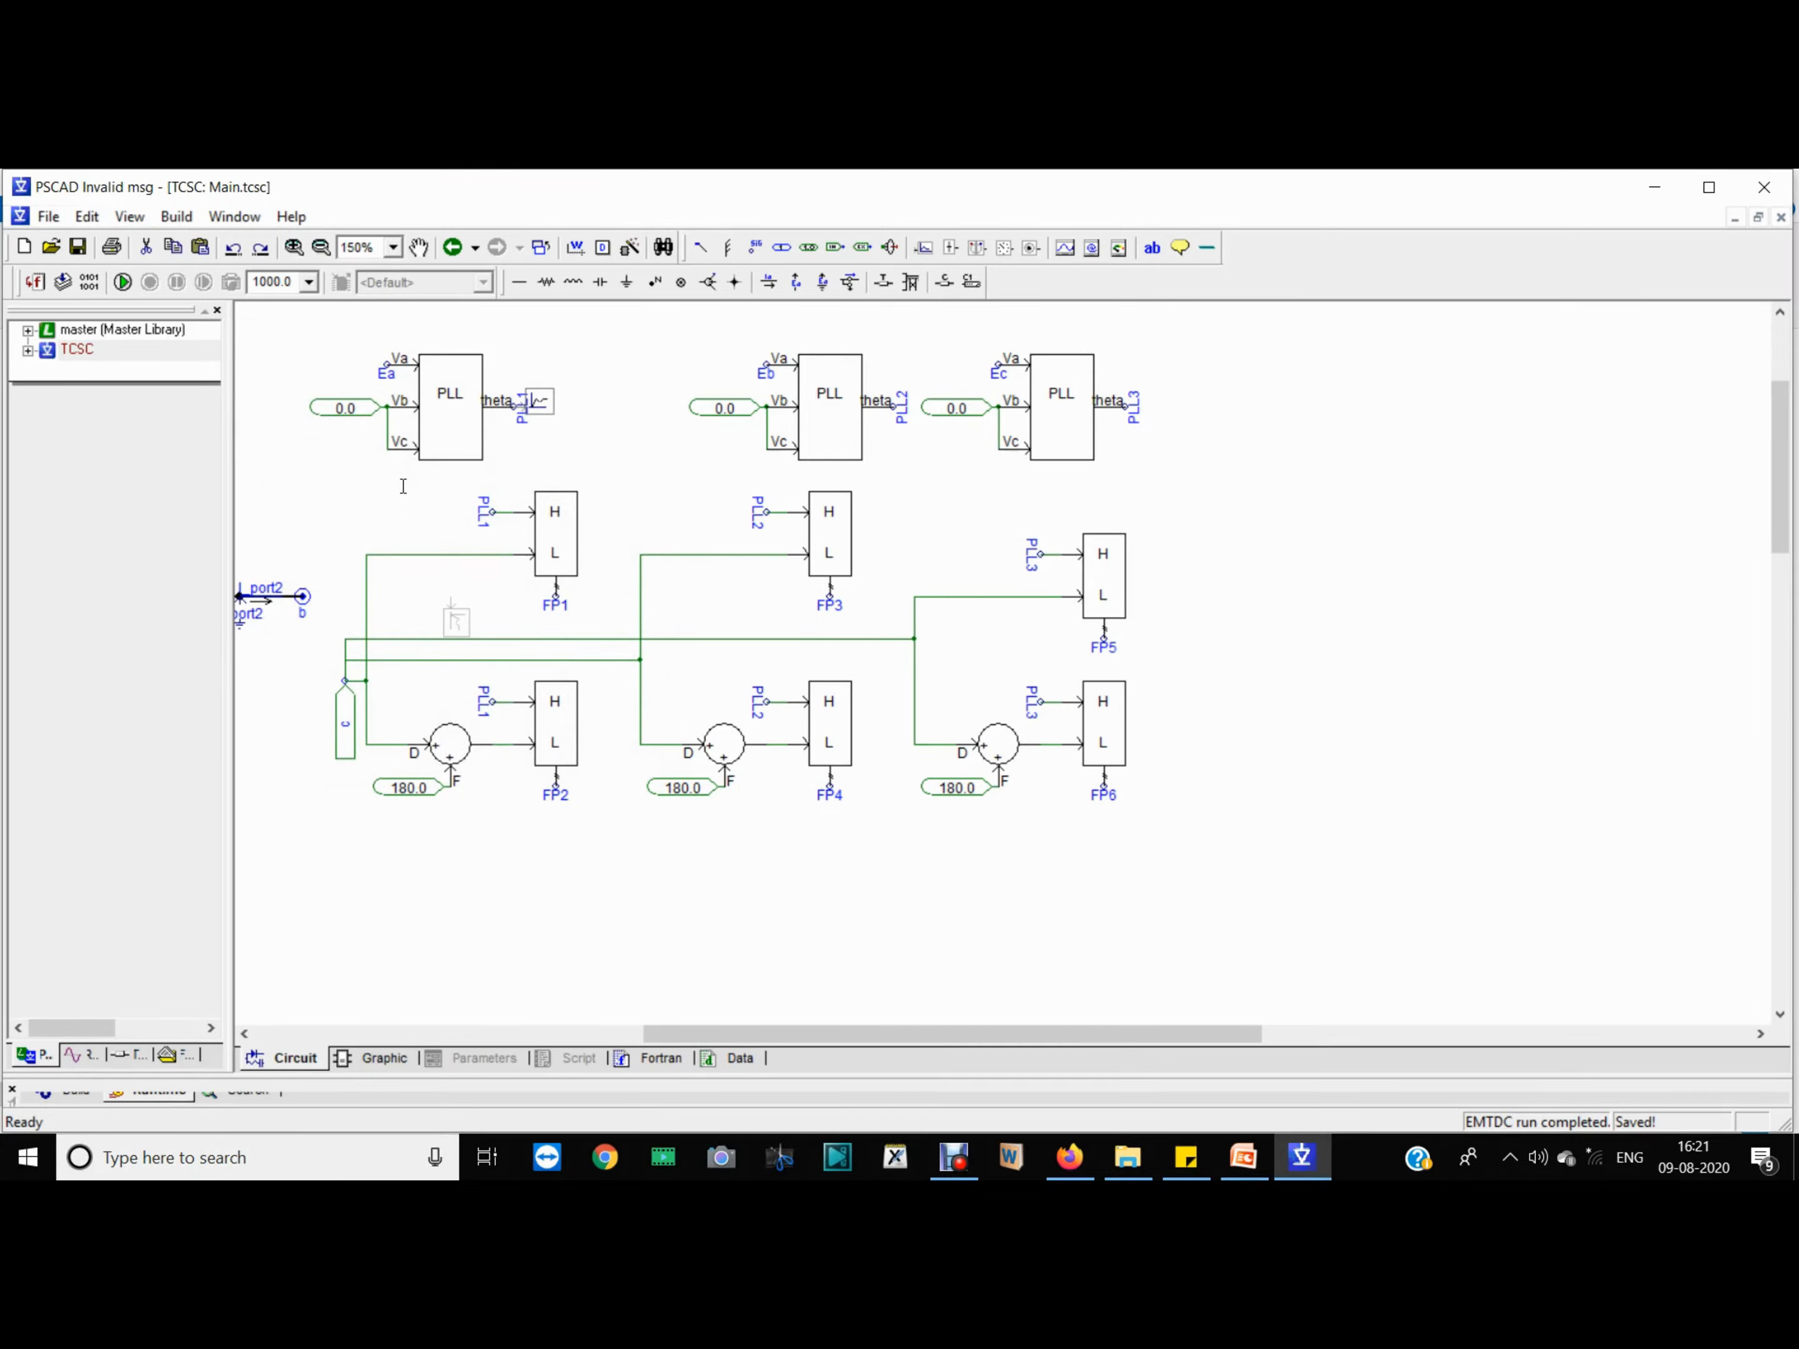
drag(457, 626, 460, 581)
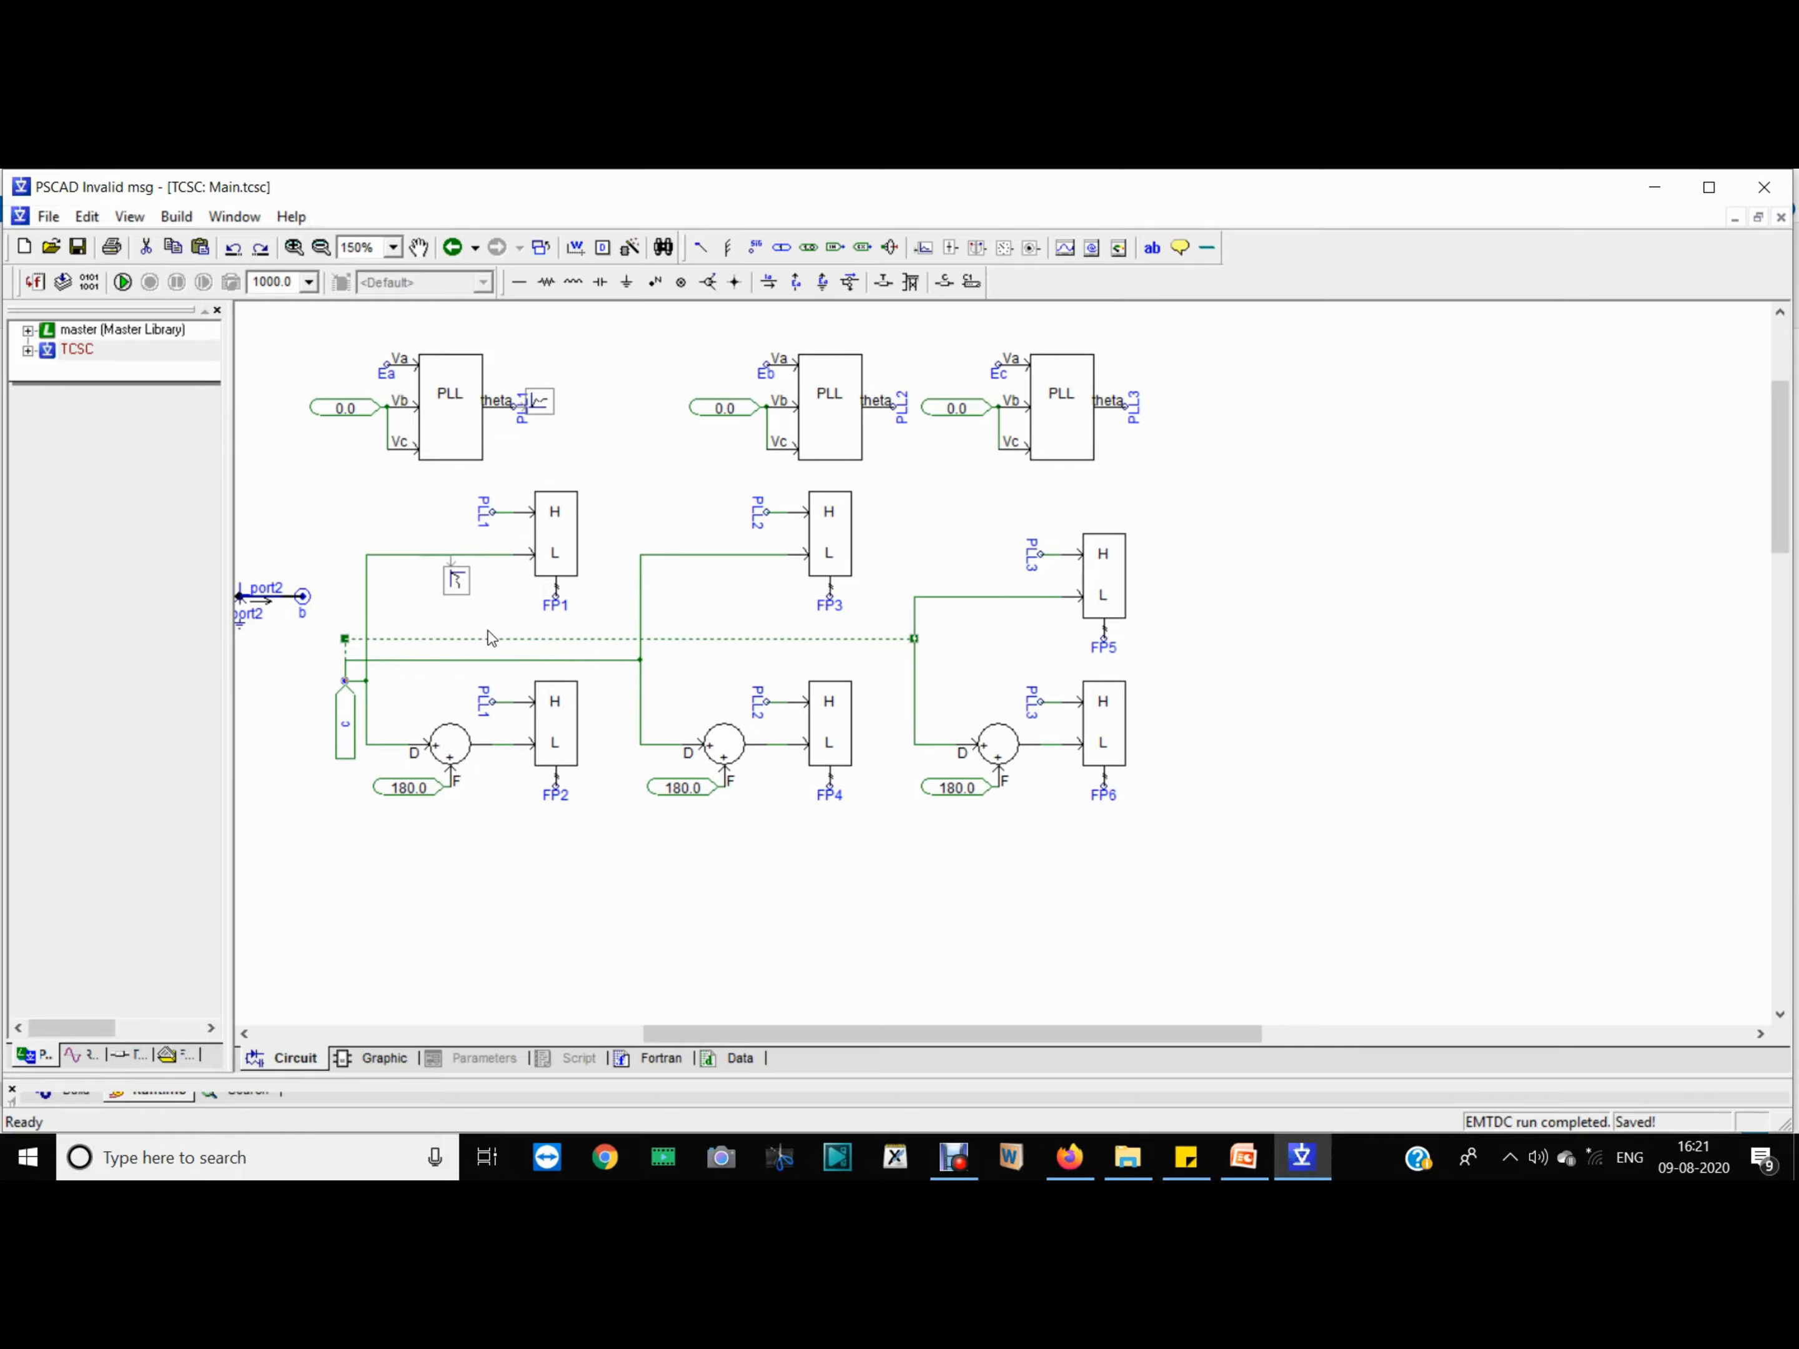
double_click(461, 588)
click(609, 545)
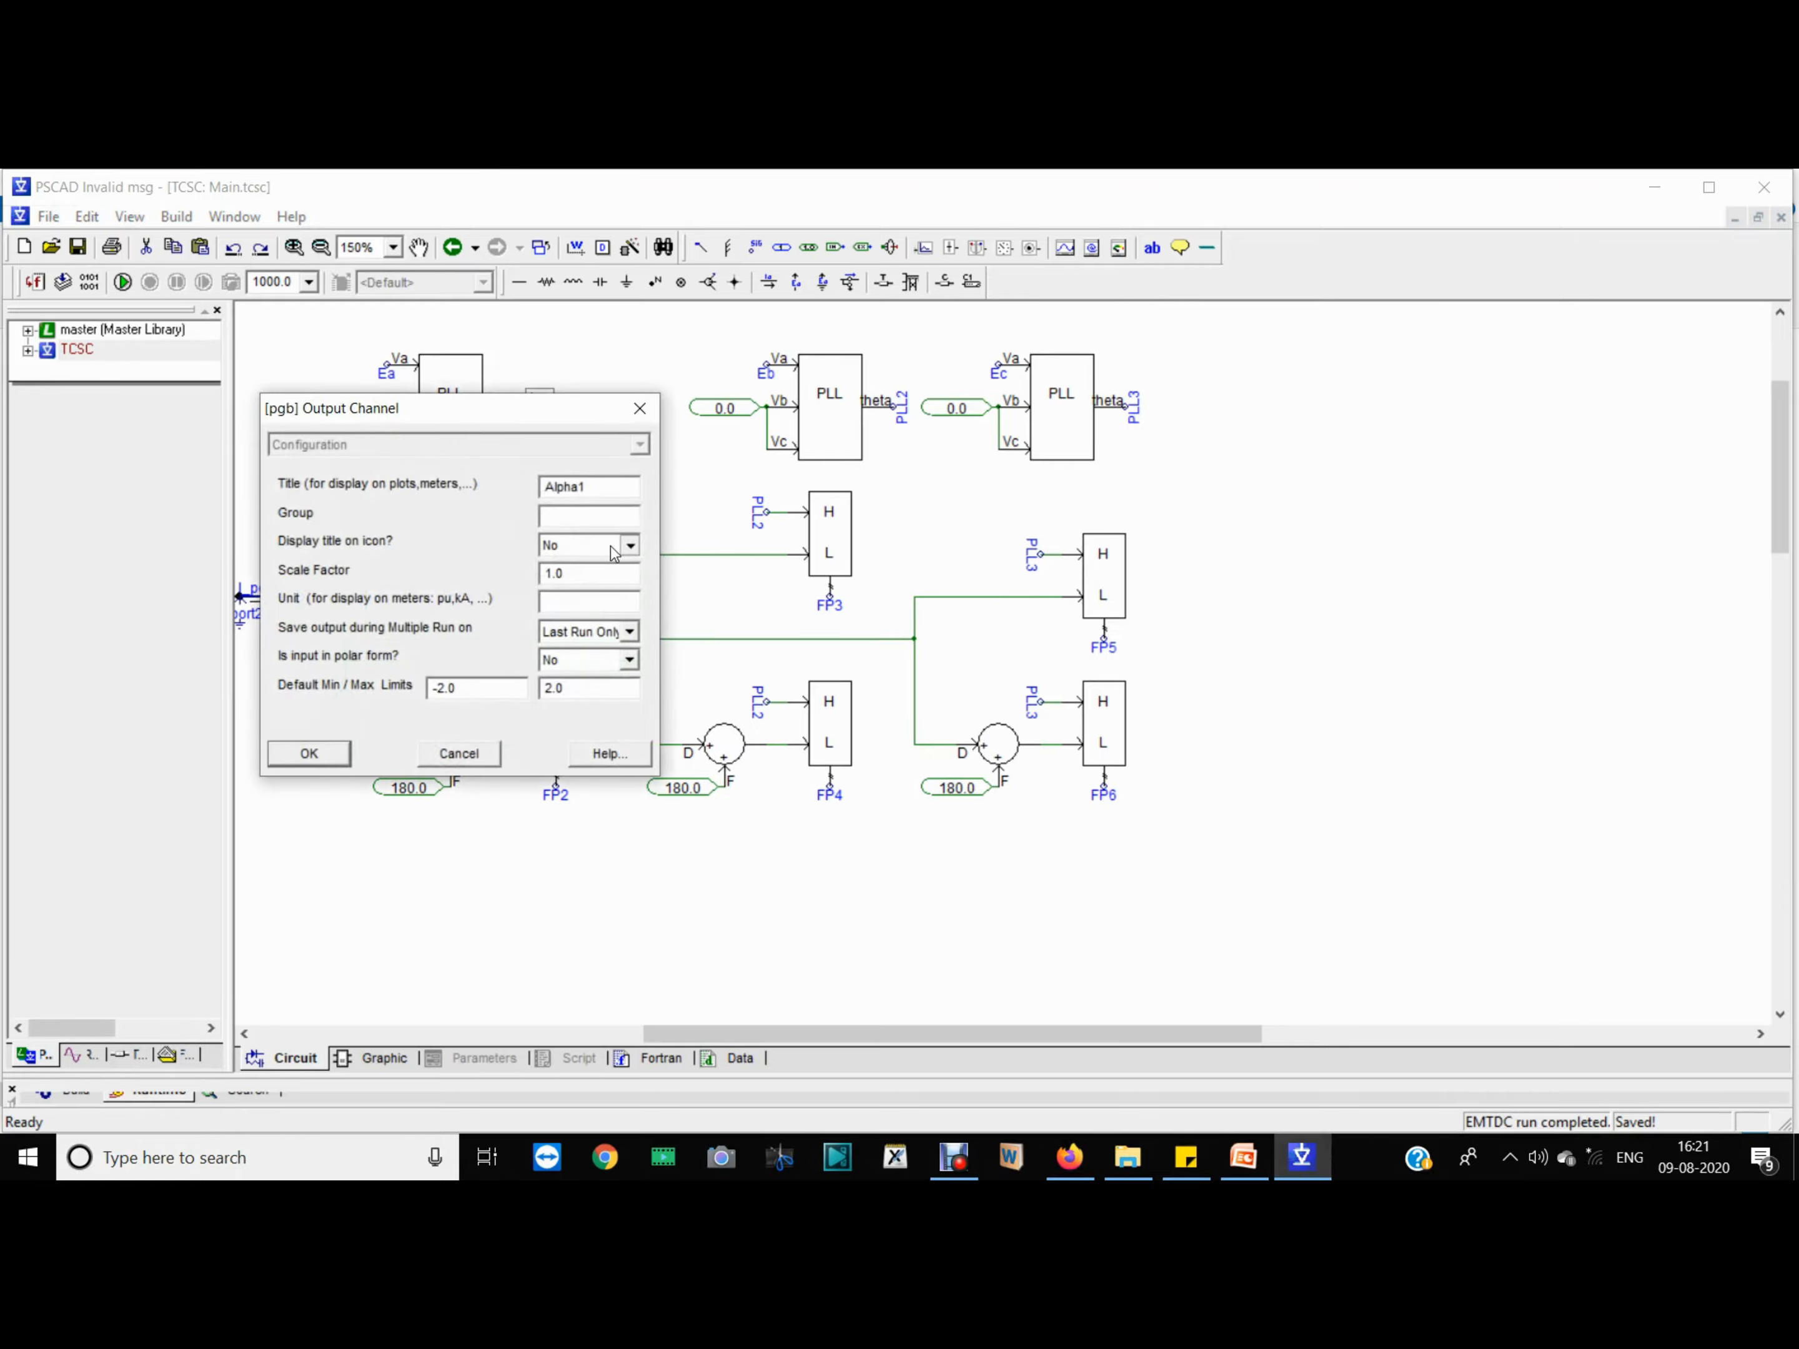
click(570, 592)
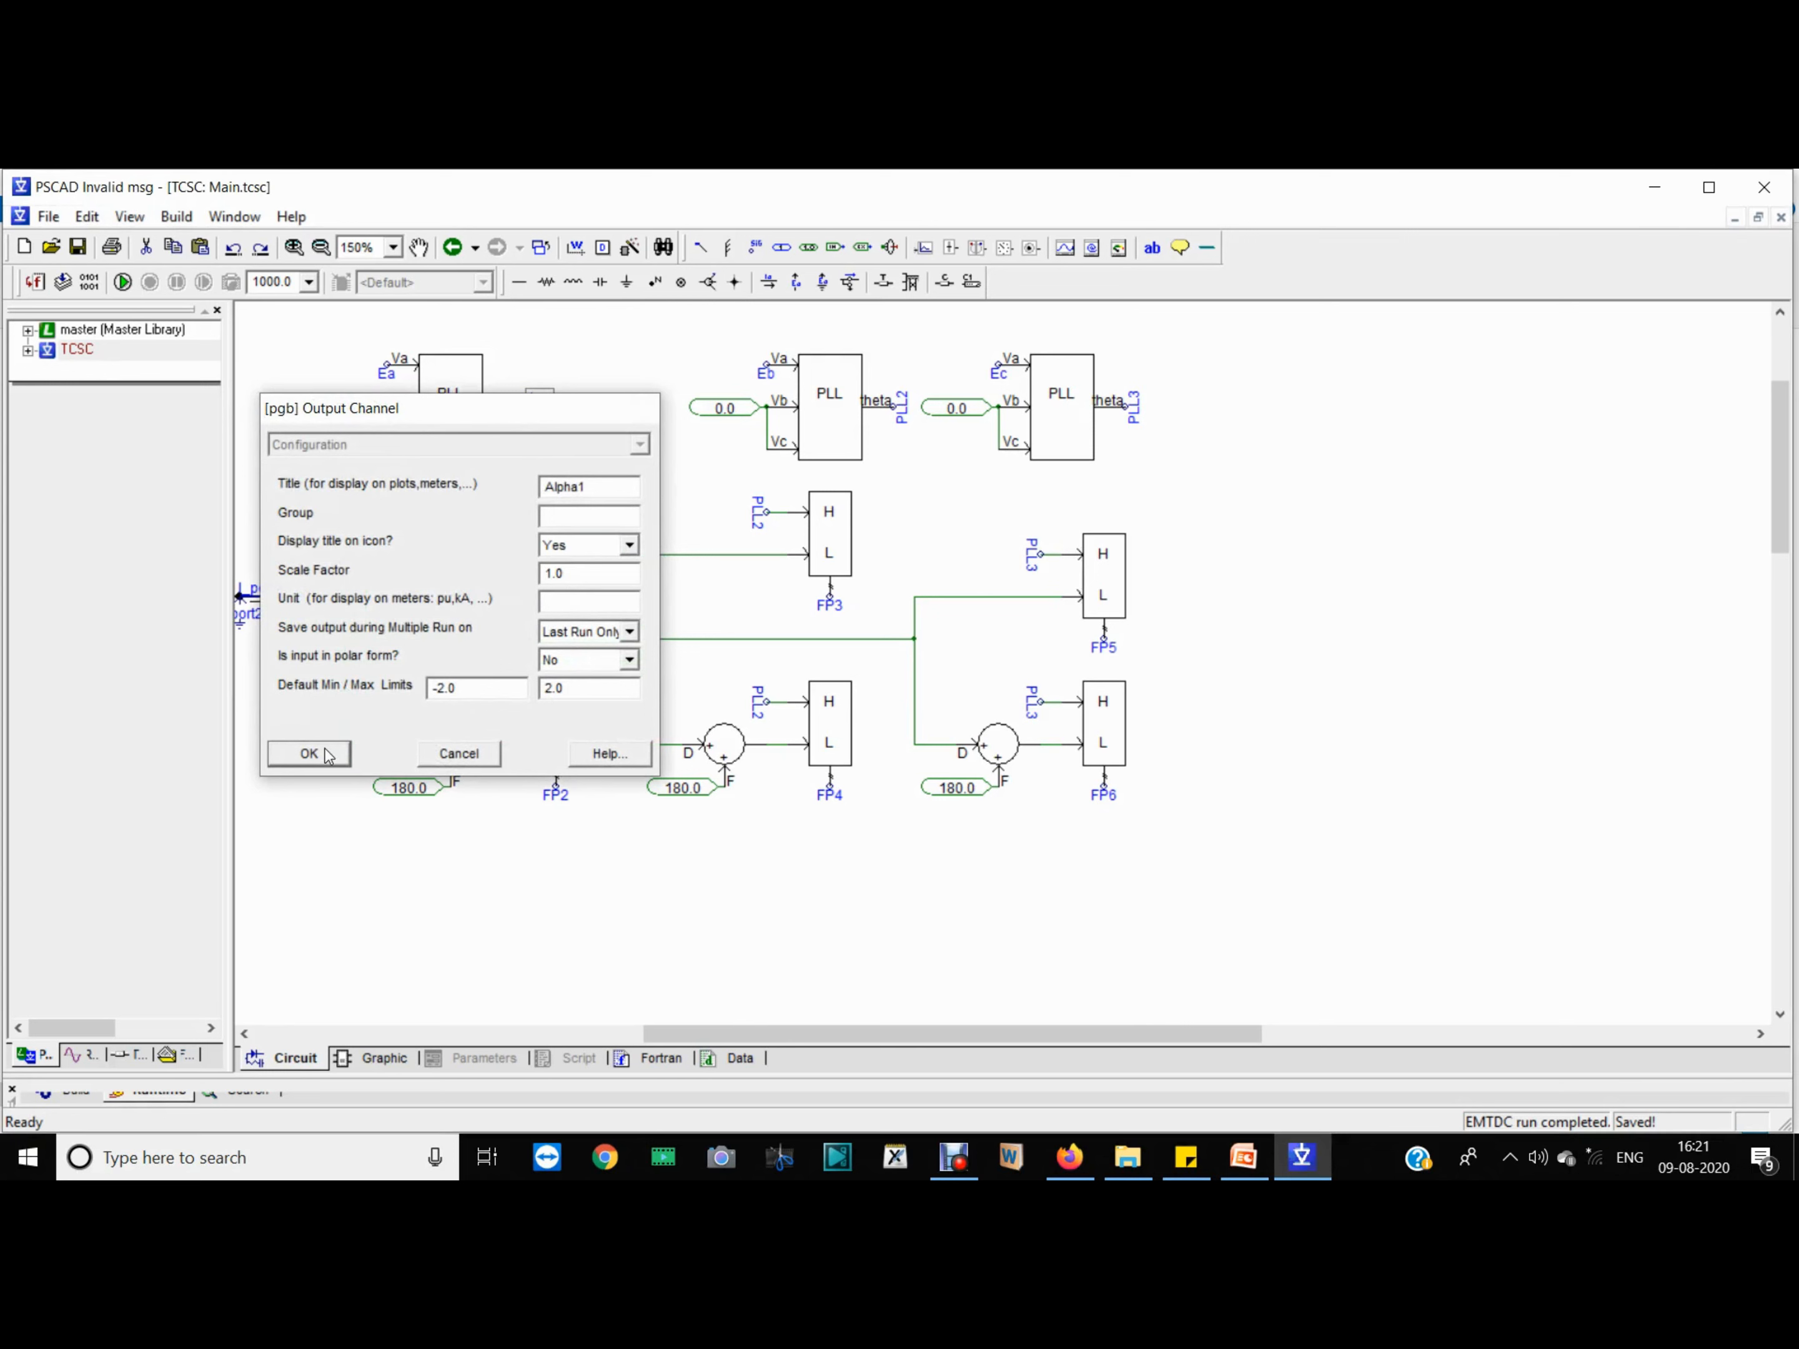
key(Return)
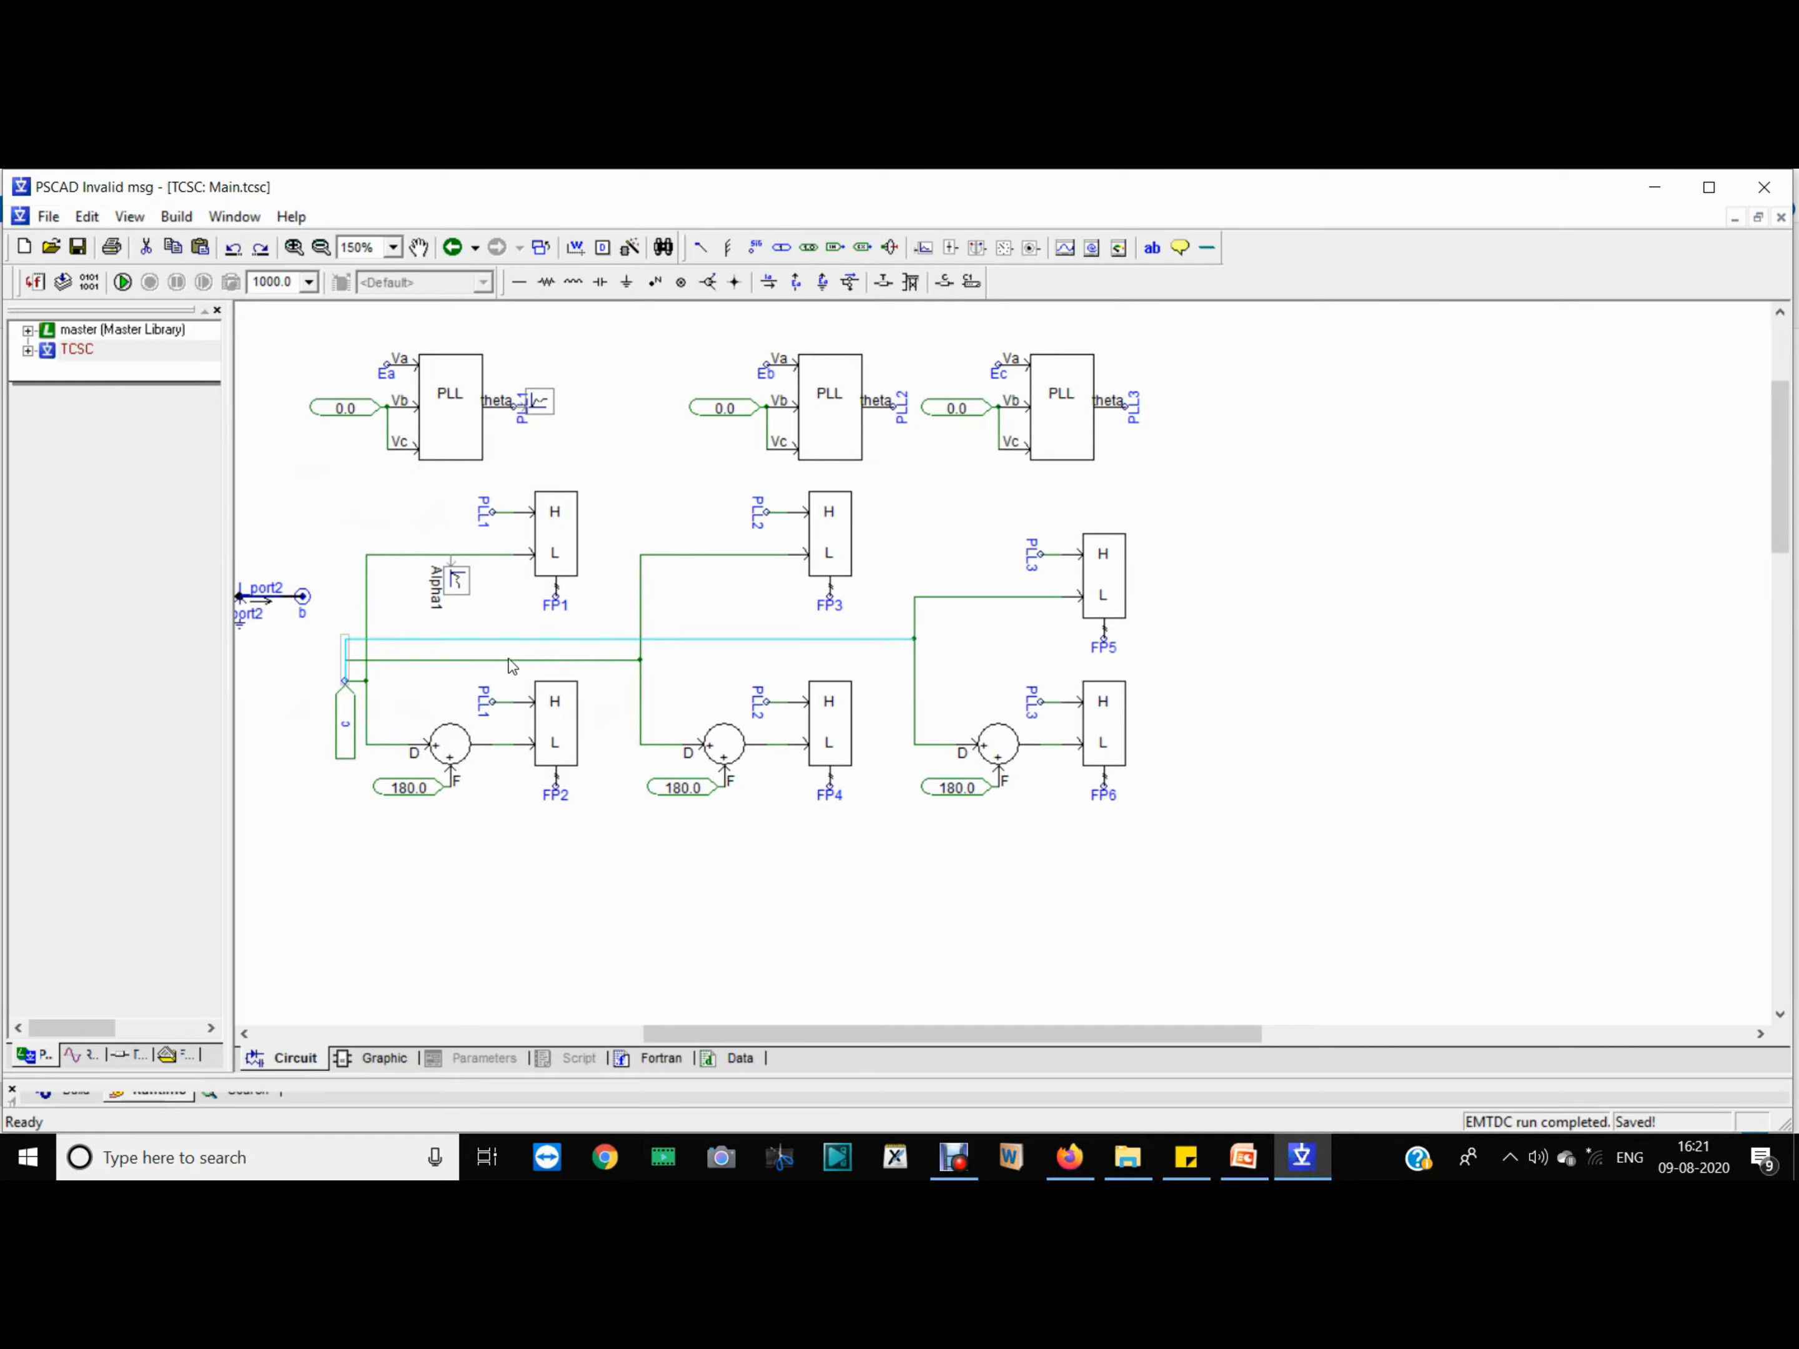
Step: Paste a copy of the Alpha1 channel onto the wire to FP2's L input and title it "Alpha2"
key(ctrl+v)
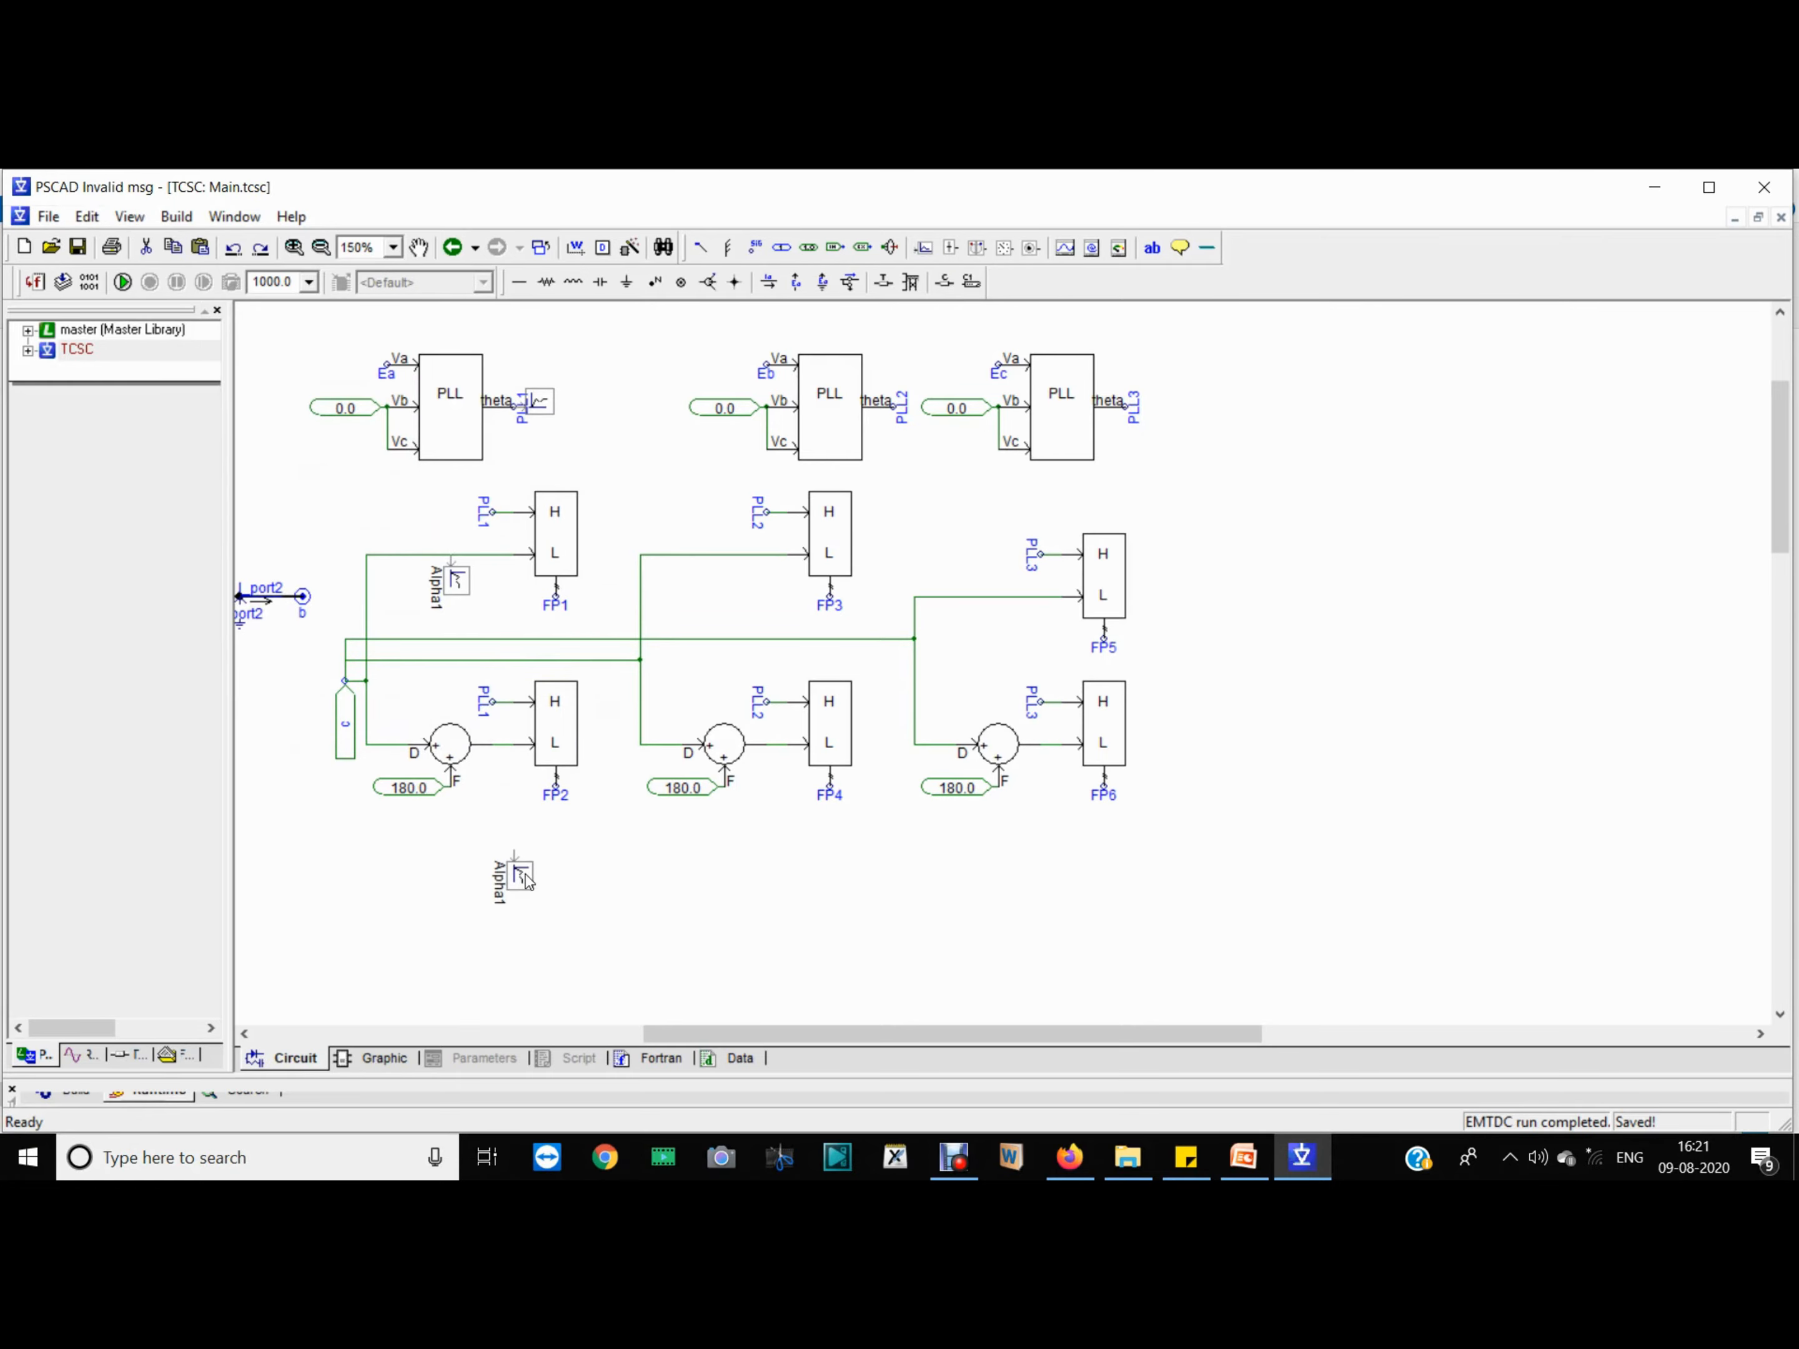
drag(516, 877, 520, 769)
double_click(518, 770)
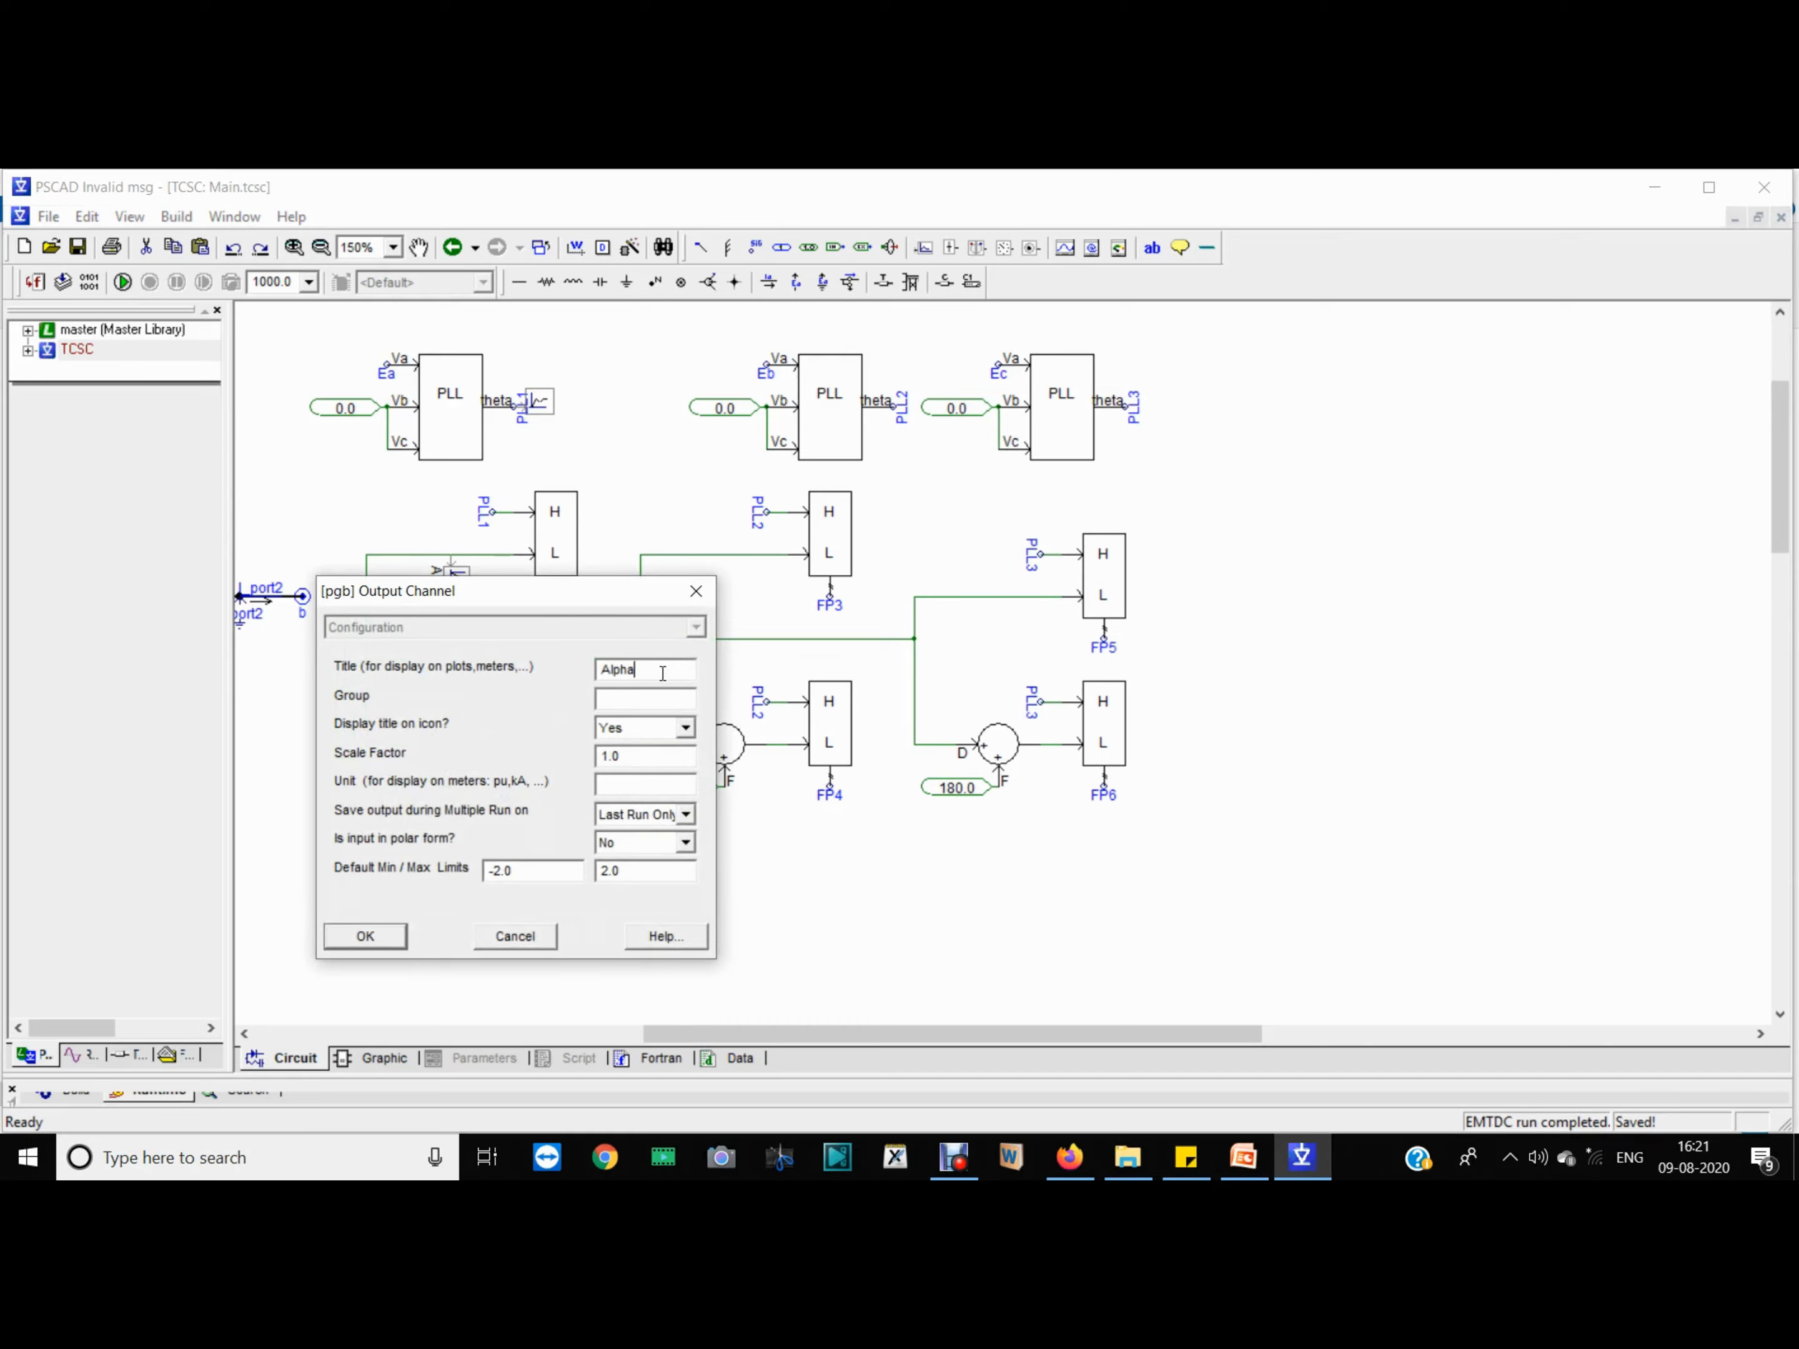
text(2)
key(Return)
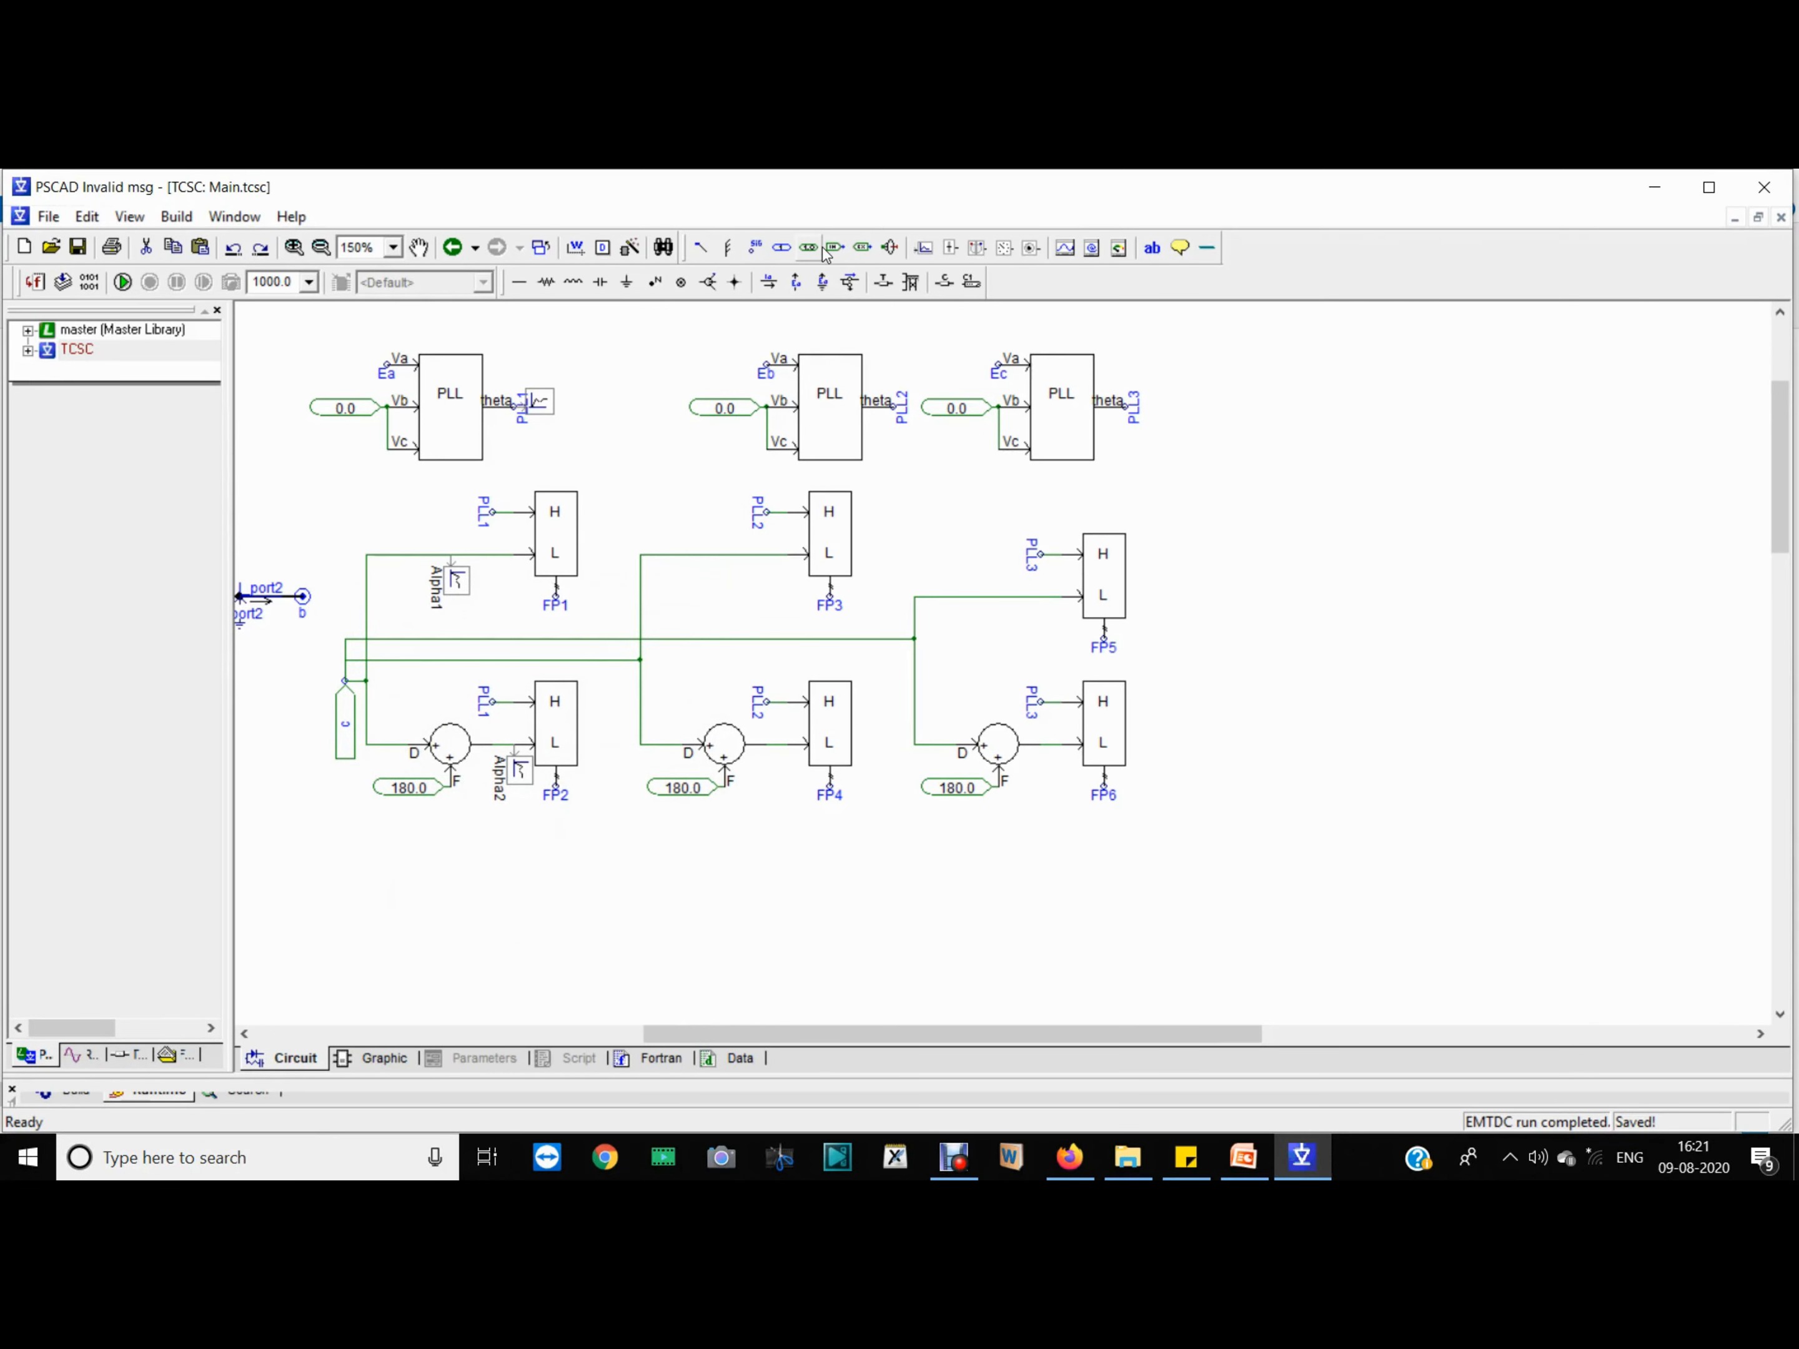
Step: Add an output channel on the FP1 signal and title it "FP1"
click(923, 248)
double_click(581, 596)
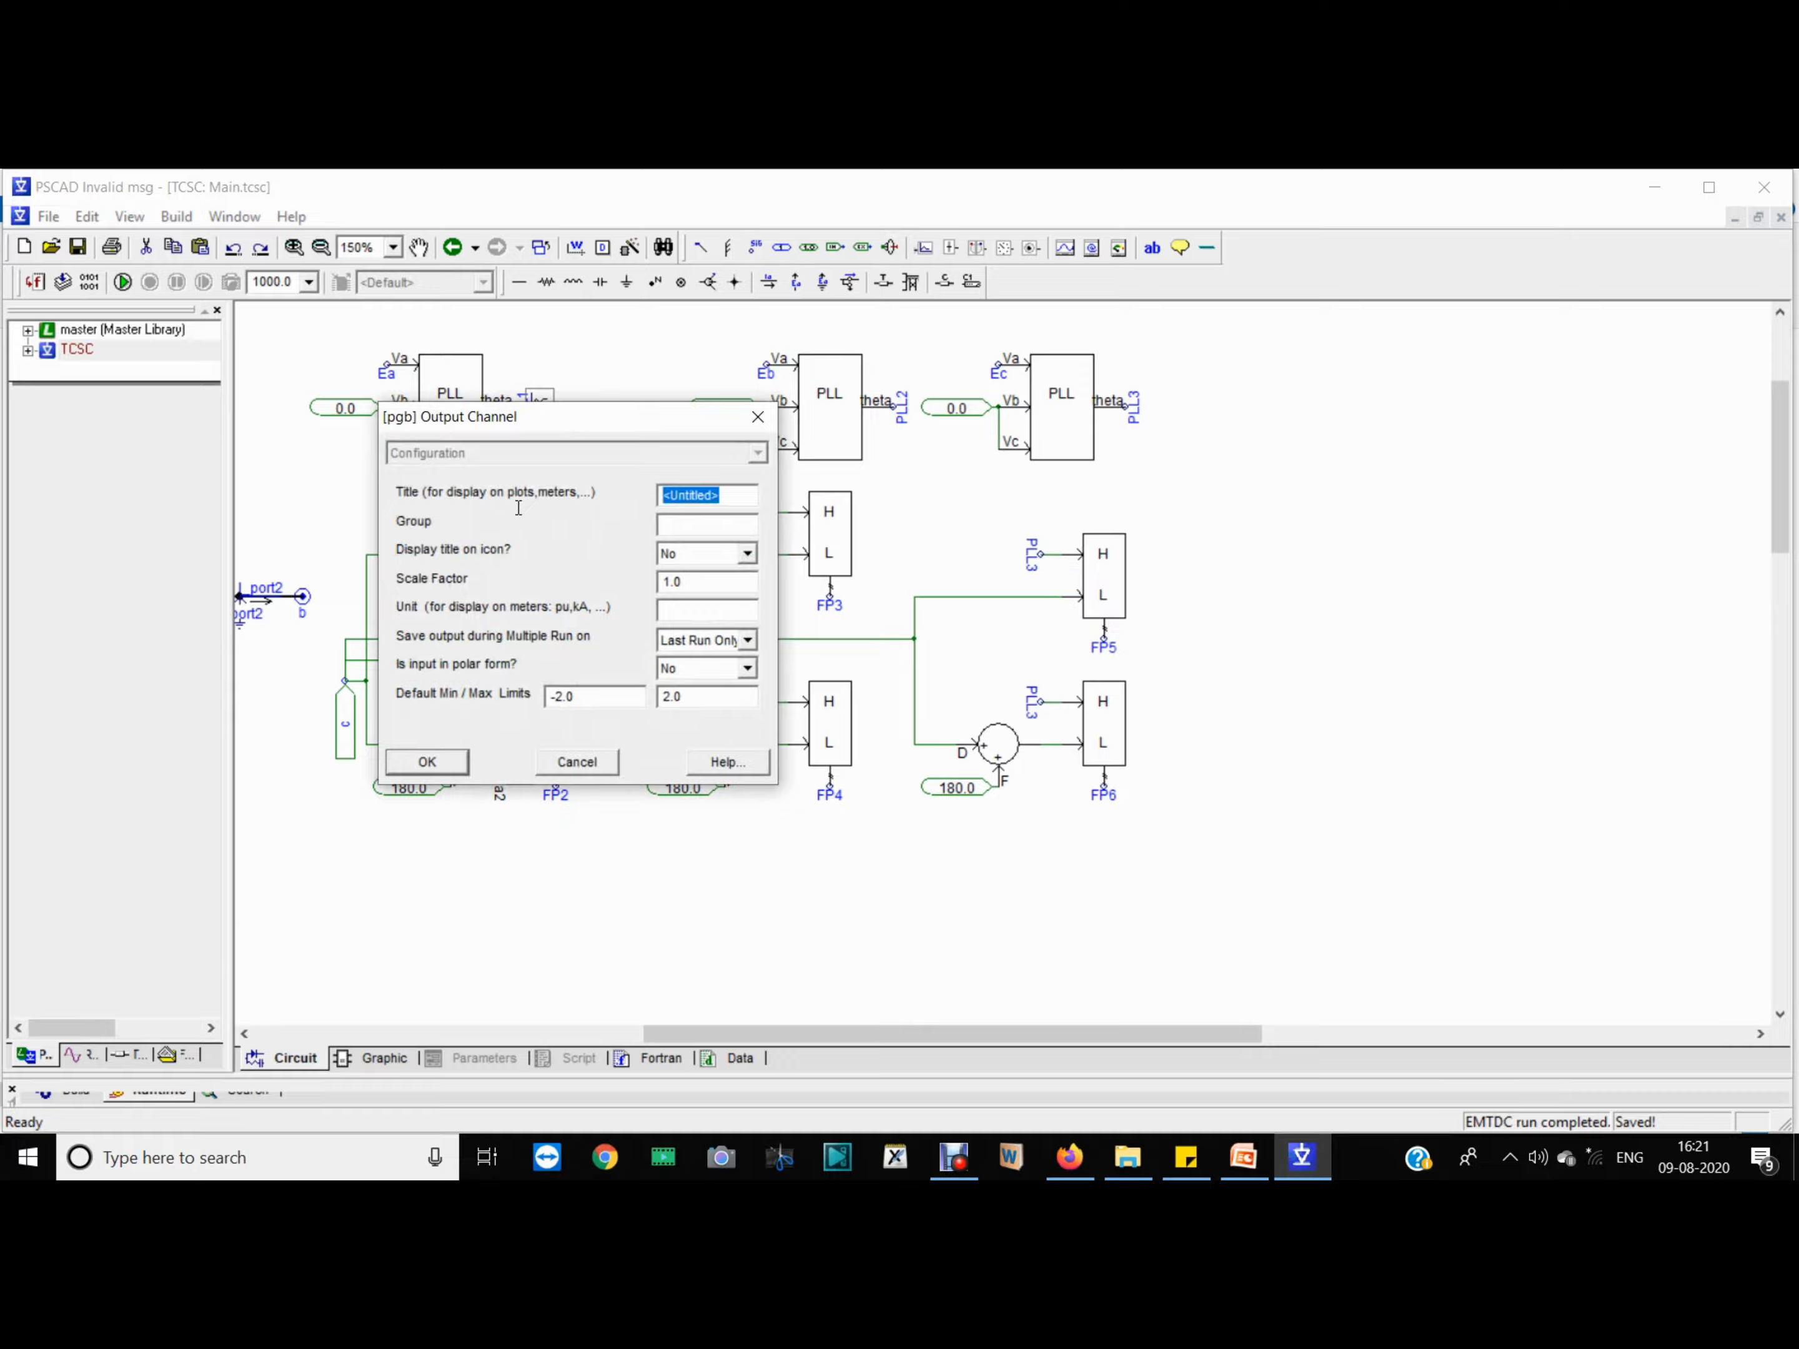
text(FP1)
key(Return)
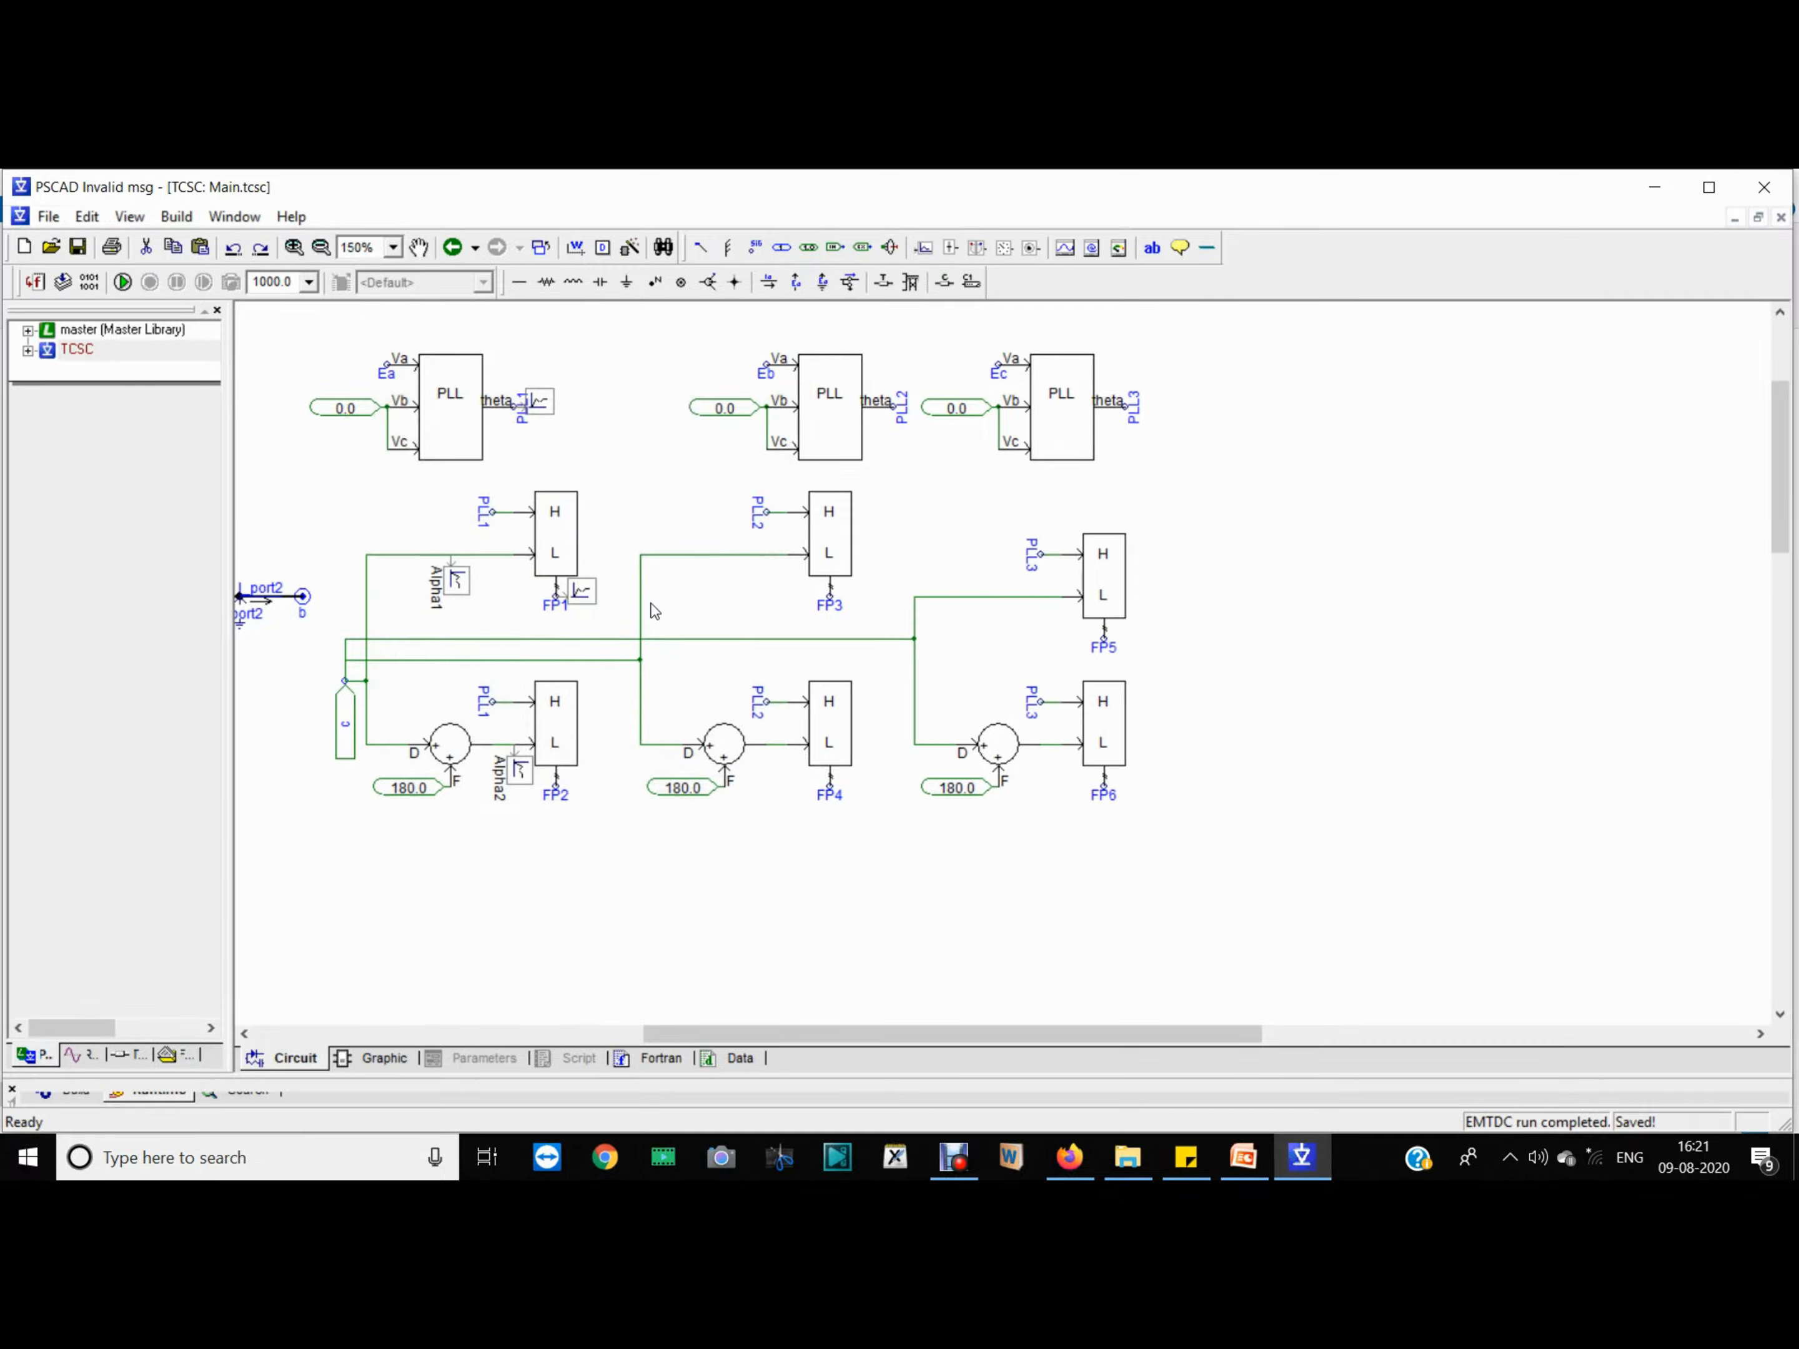
Step: Paste a copy of the FP1 channel onto the FP2 signal and title it "FP2"
key(ctrl+v)
drag(599, 895, 577, 789)
double_click(578, 790)
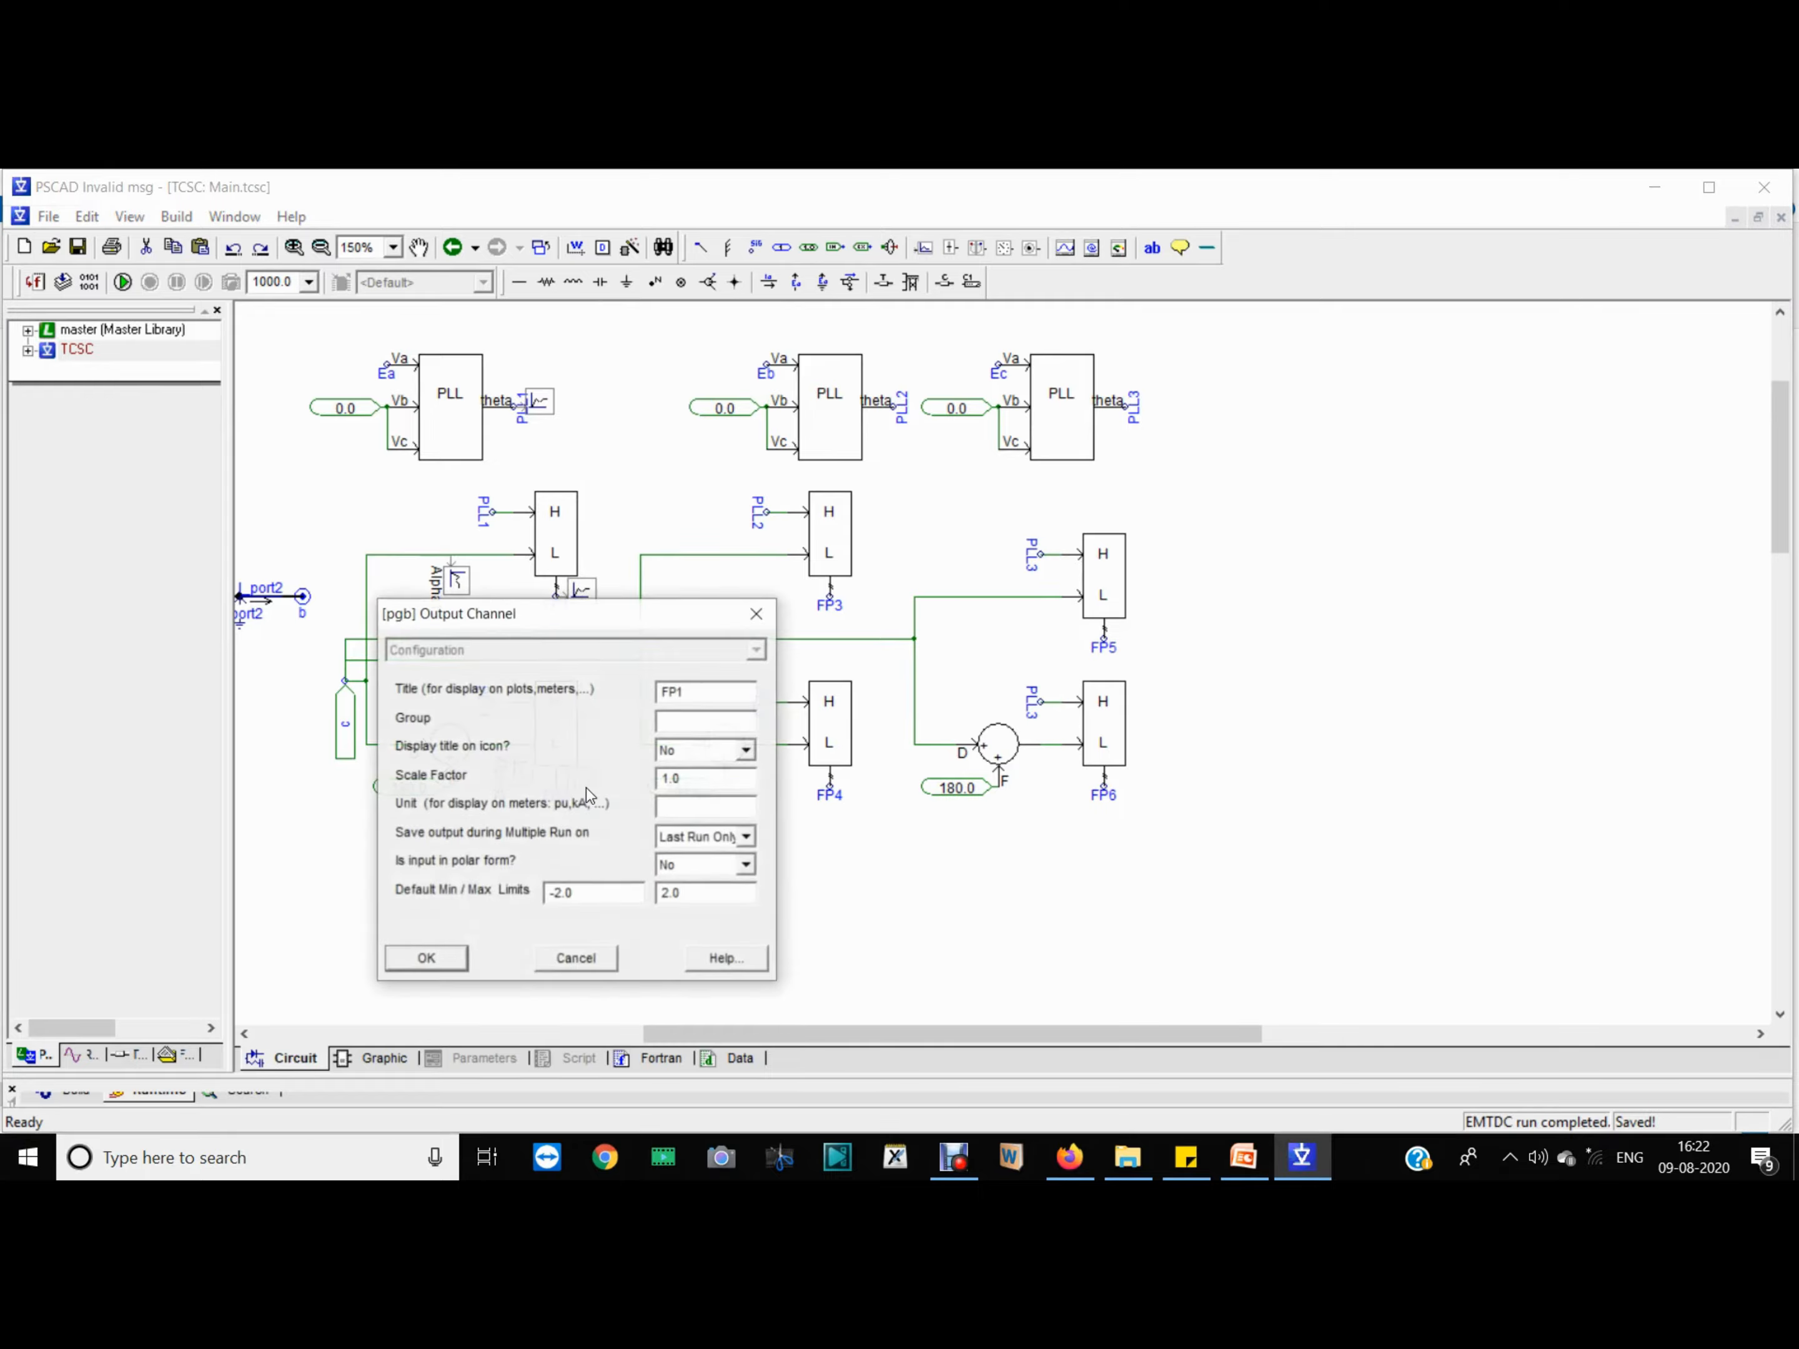
click(692, 694)
key(BackSpace)
text(2)
key(Return)
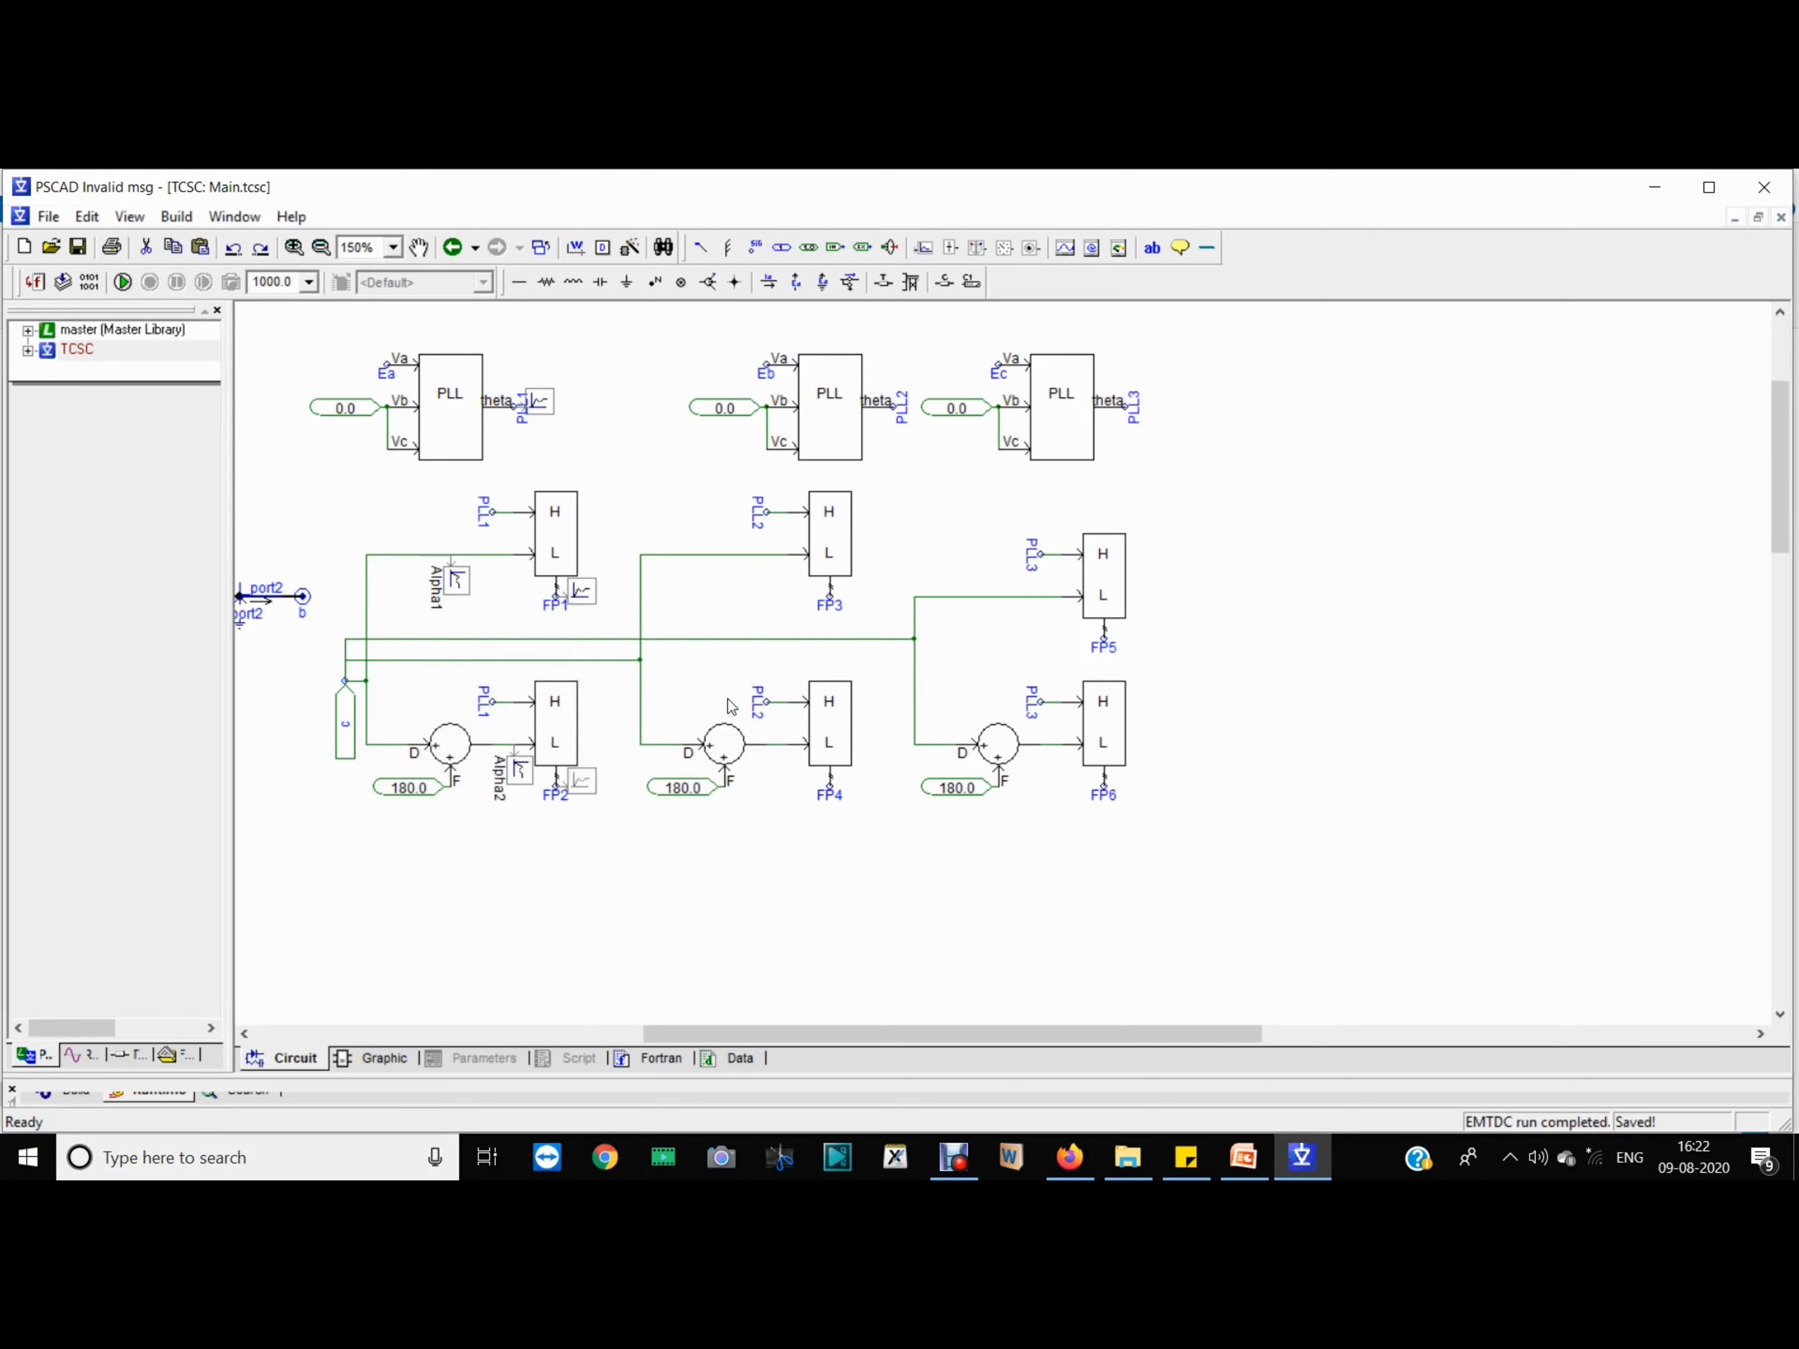
Step: Insert a graph frame beside the PLL and firing pulse circuit and add an overlay graph to it
click(1068, 250)
drag(1397, 422, 1502, 369)
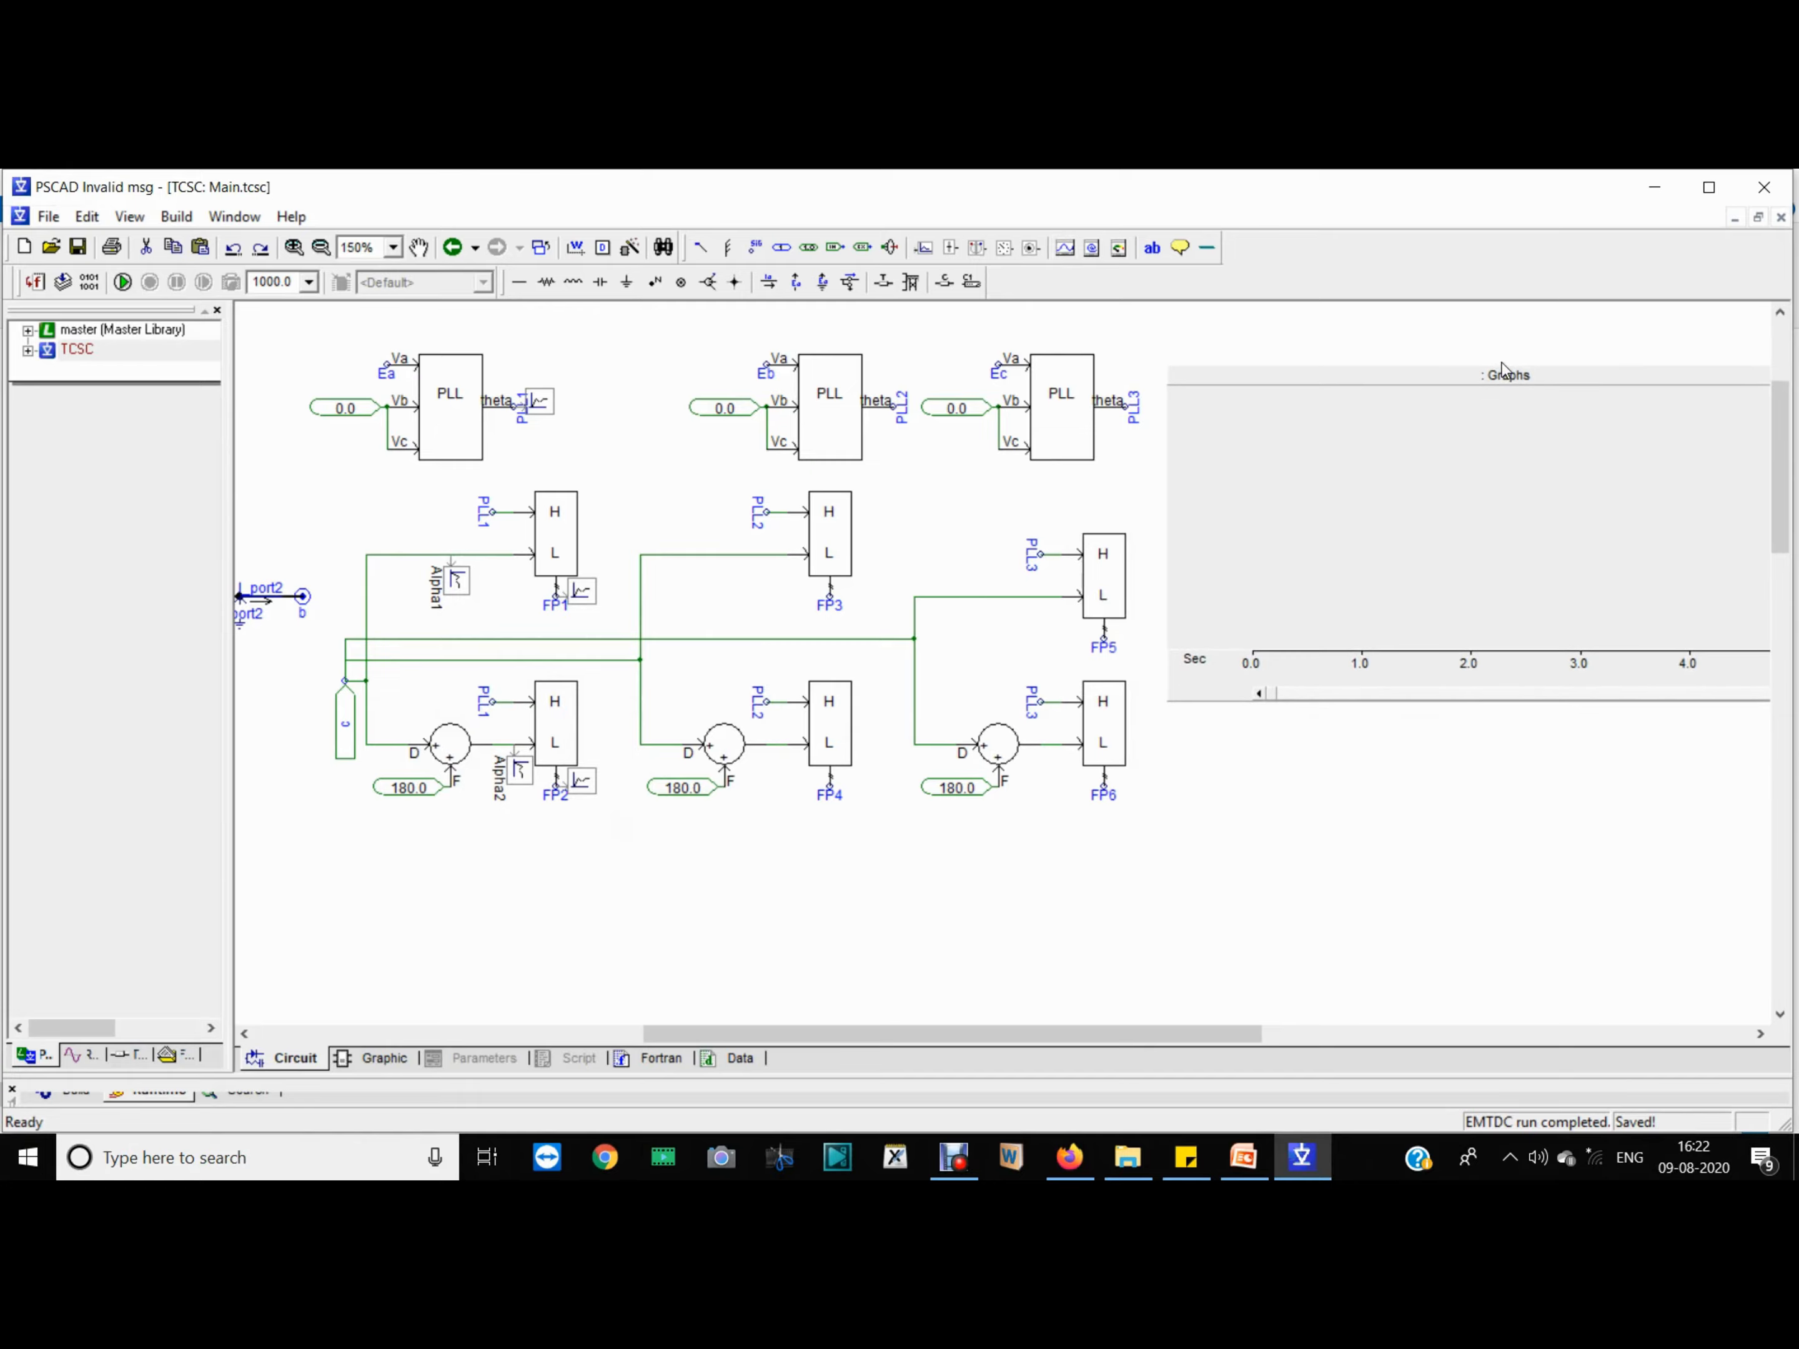
right_click(1502, 372)
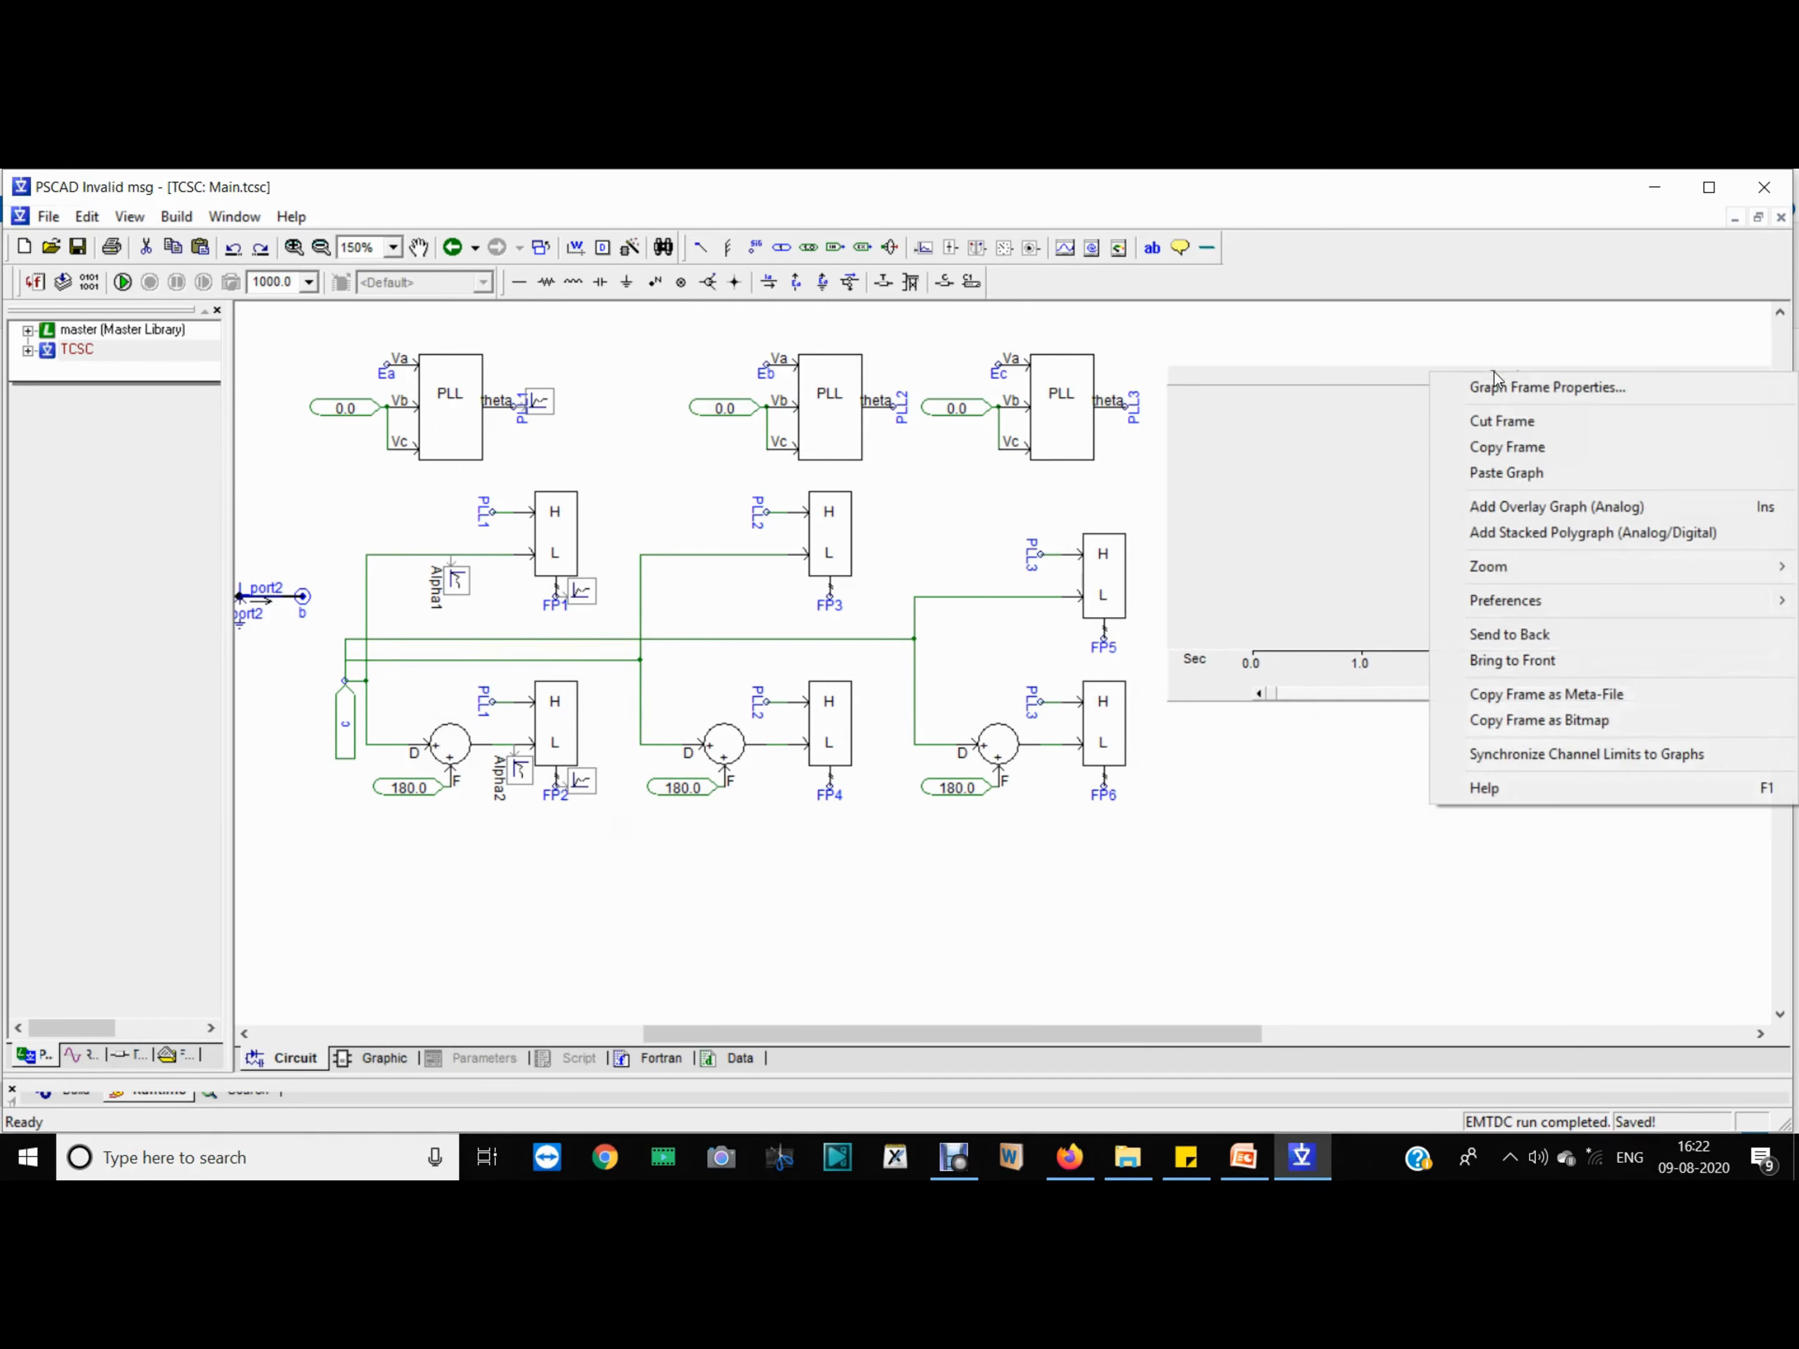
click(1538, 507)
right_click(1423, 371)
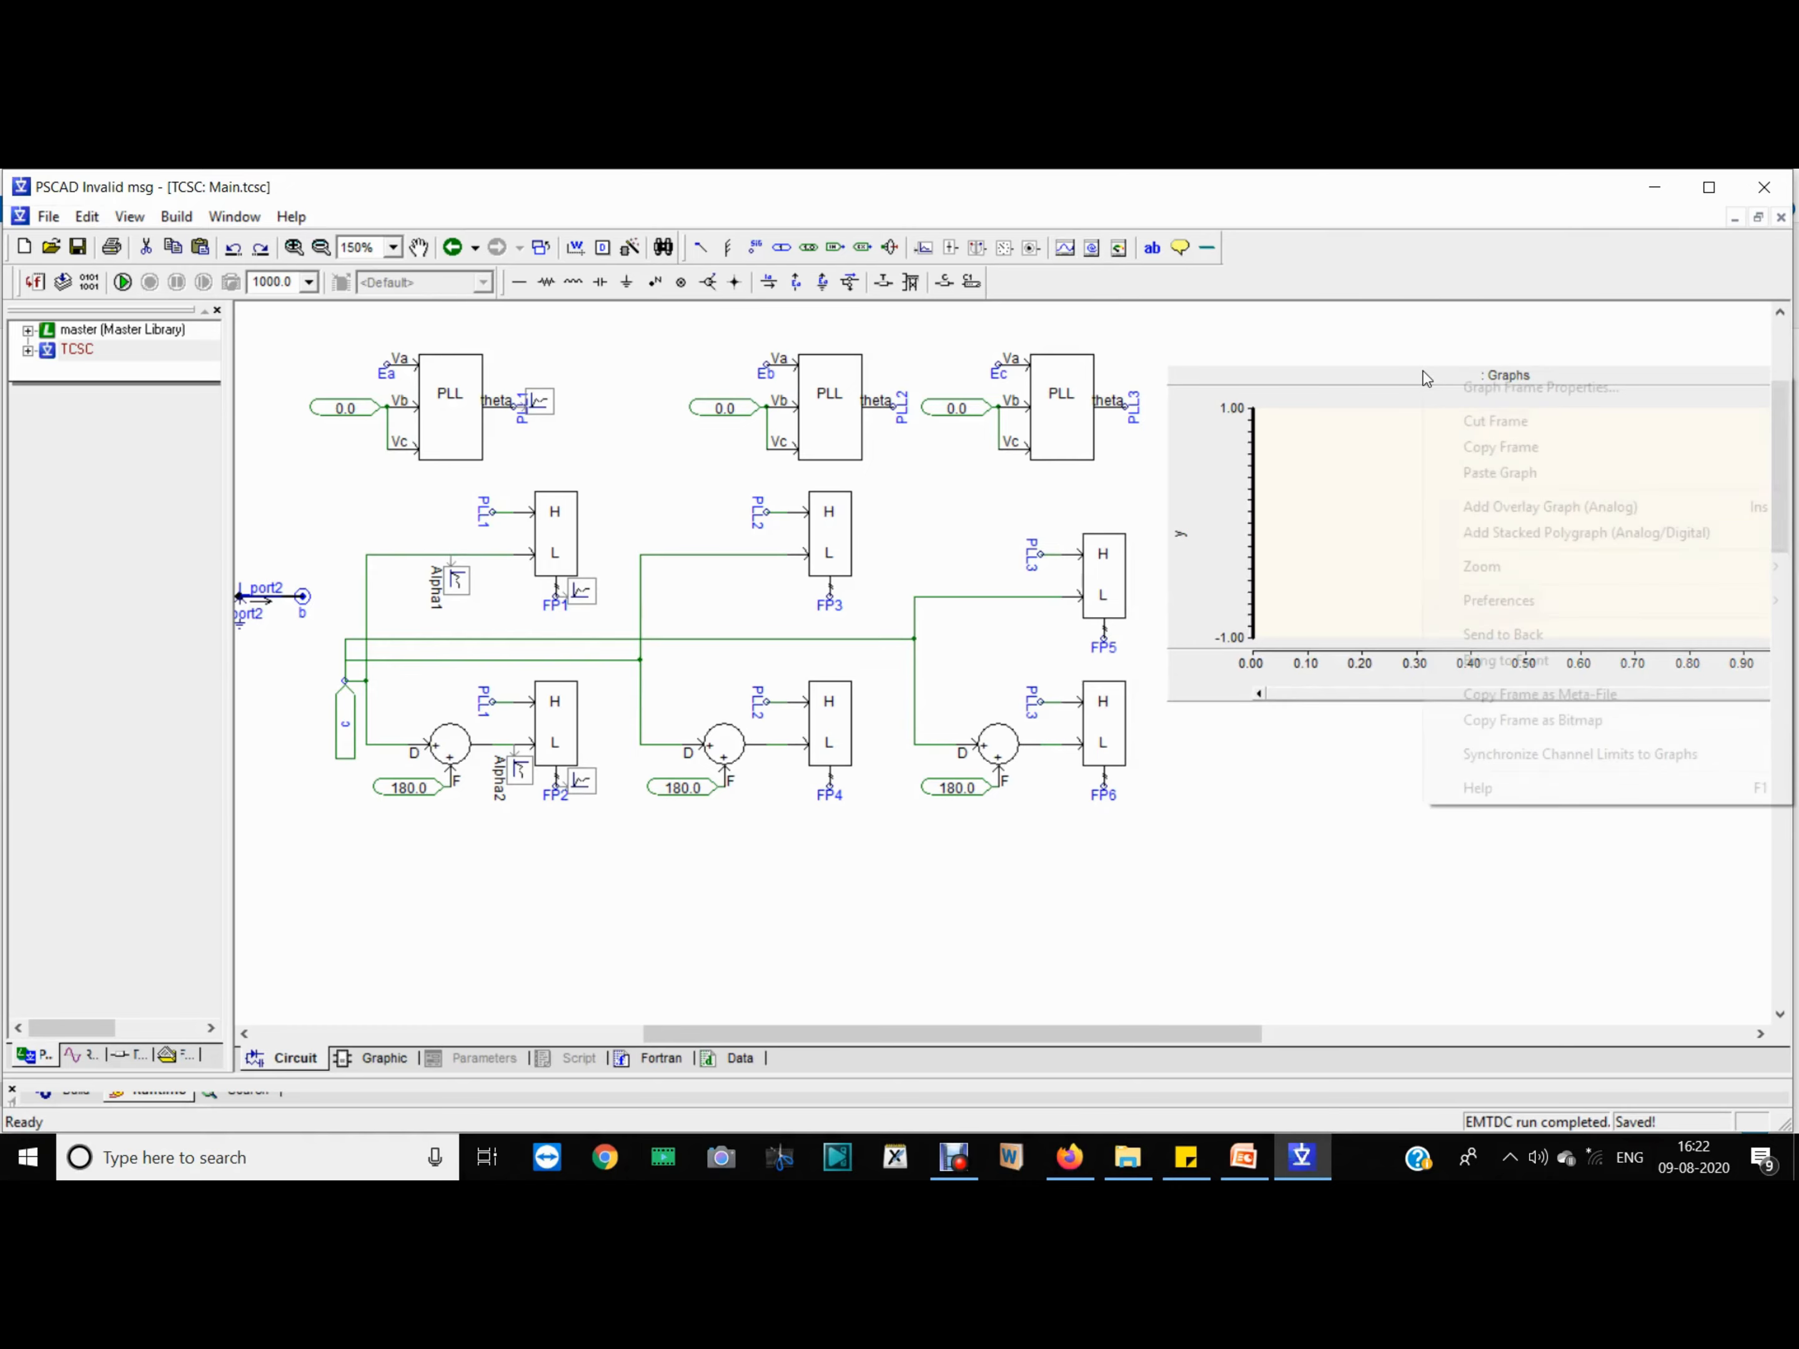
click(1544, 510)
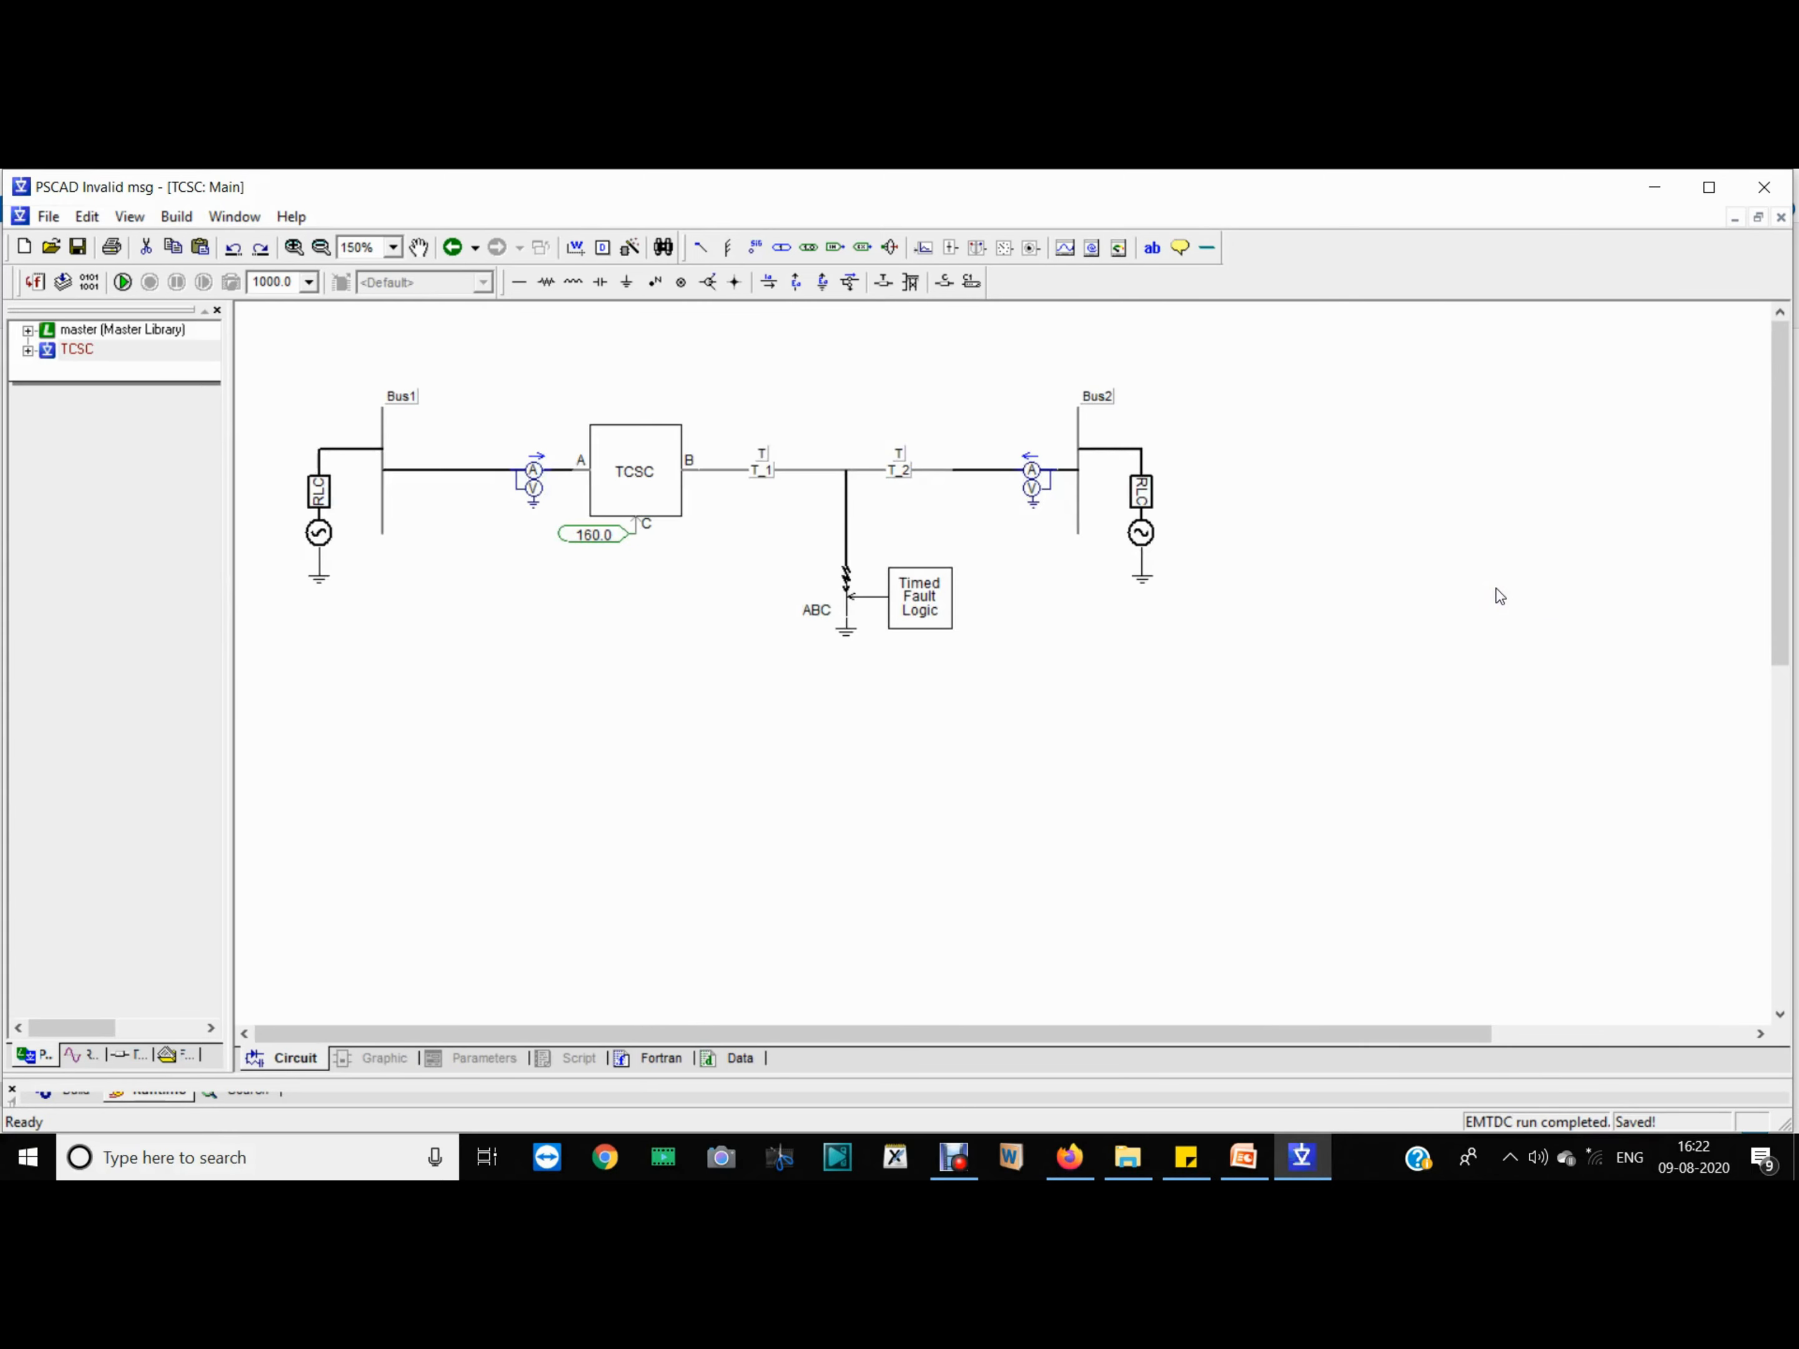
double_click(655, 478)
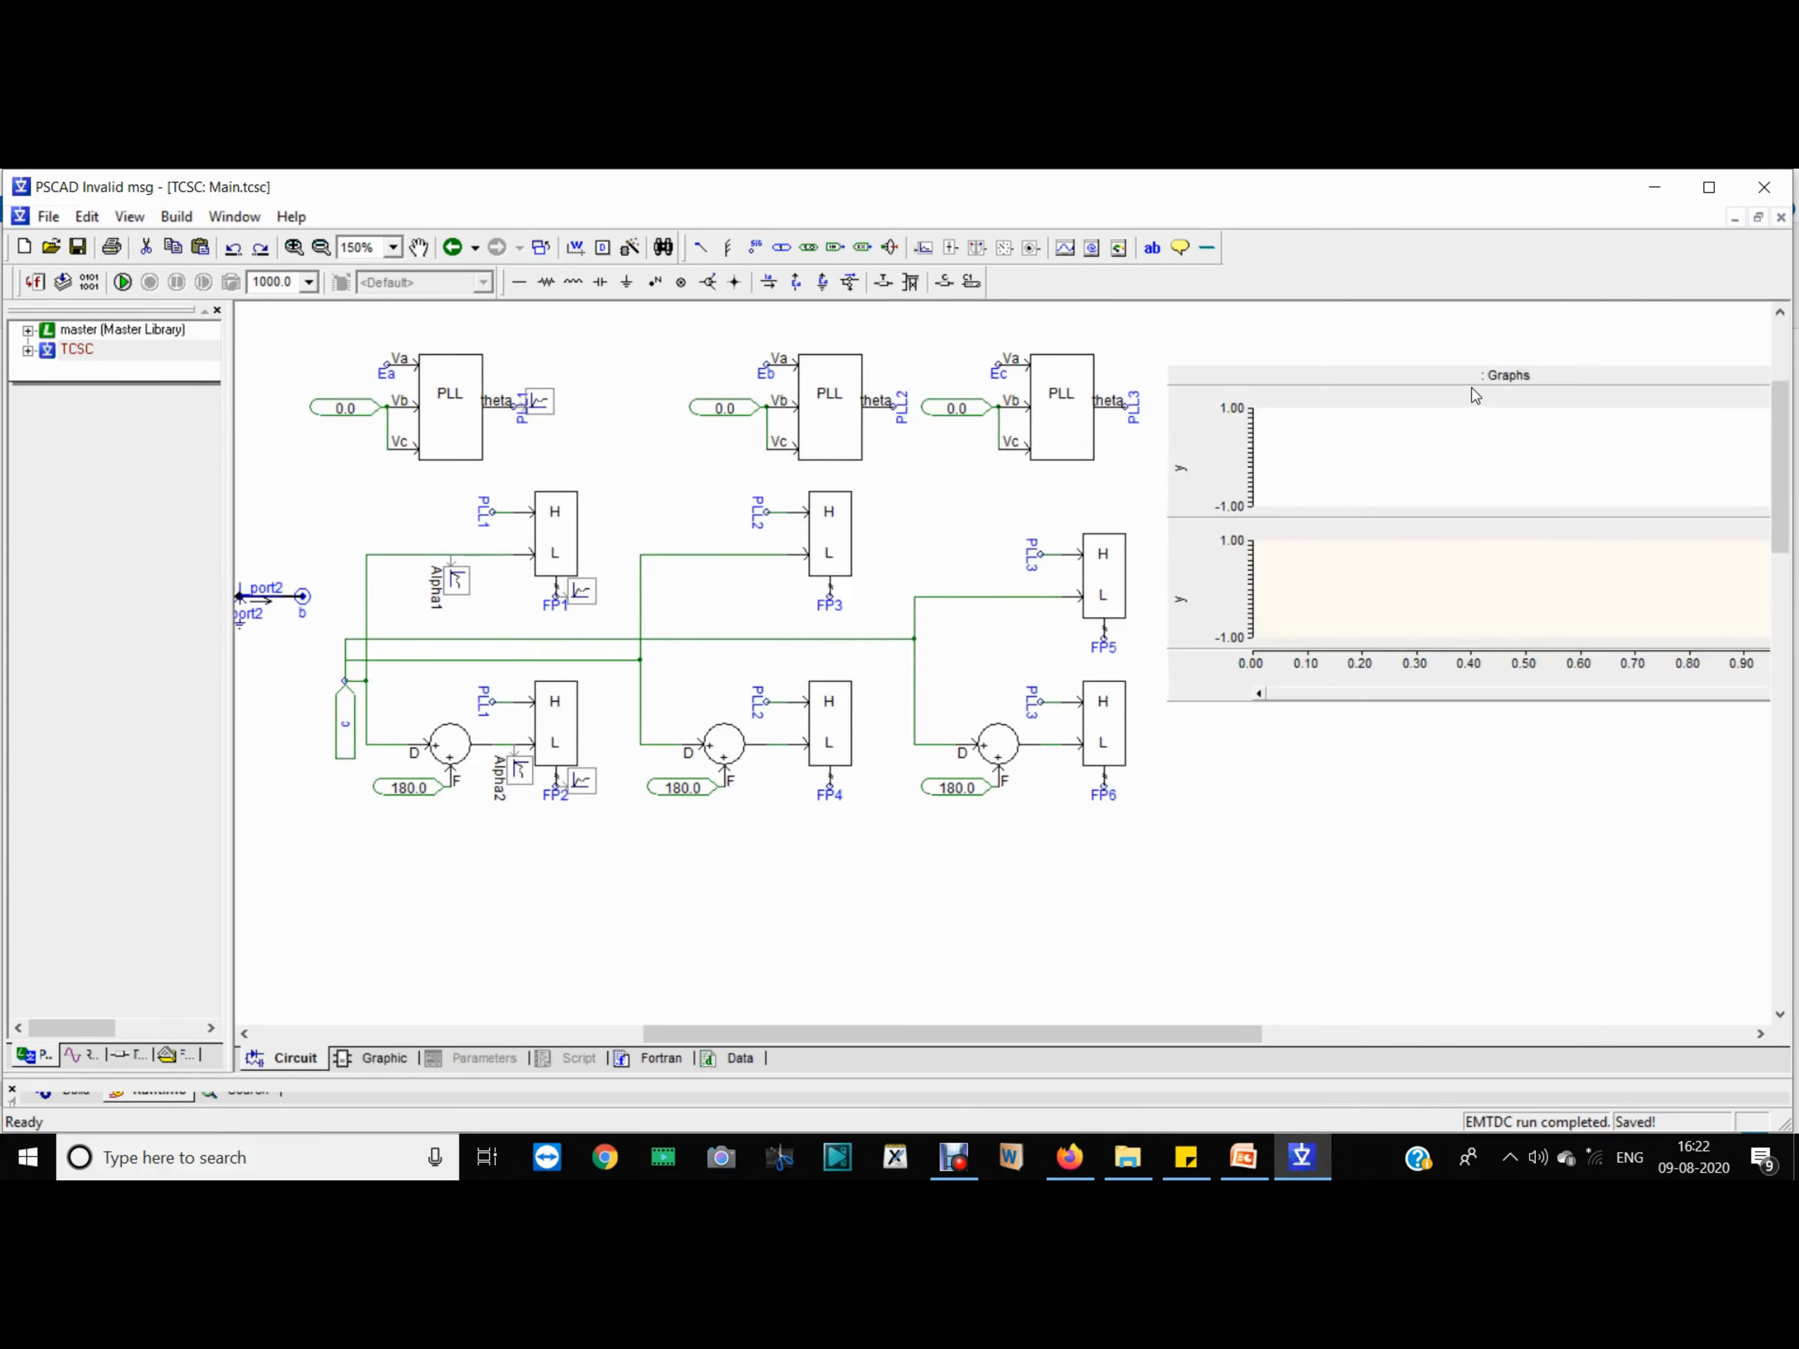
click(1456, 492)
click(1457, 579)
key(Delete)
Step: Add two stacked polygraphs below the overlay graph and make the graph frame taller
right_click(1326, 384)
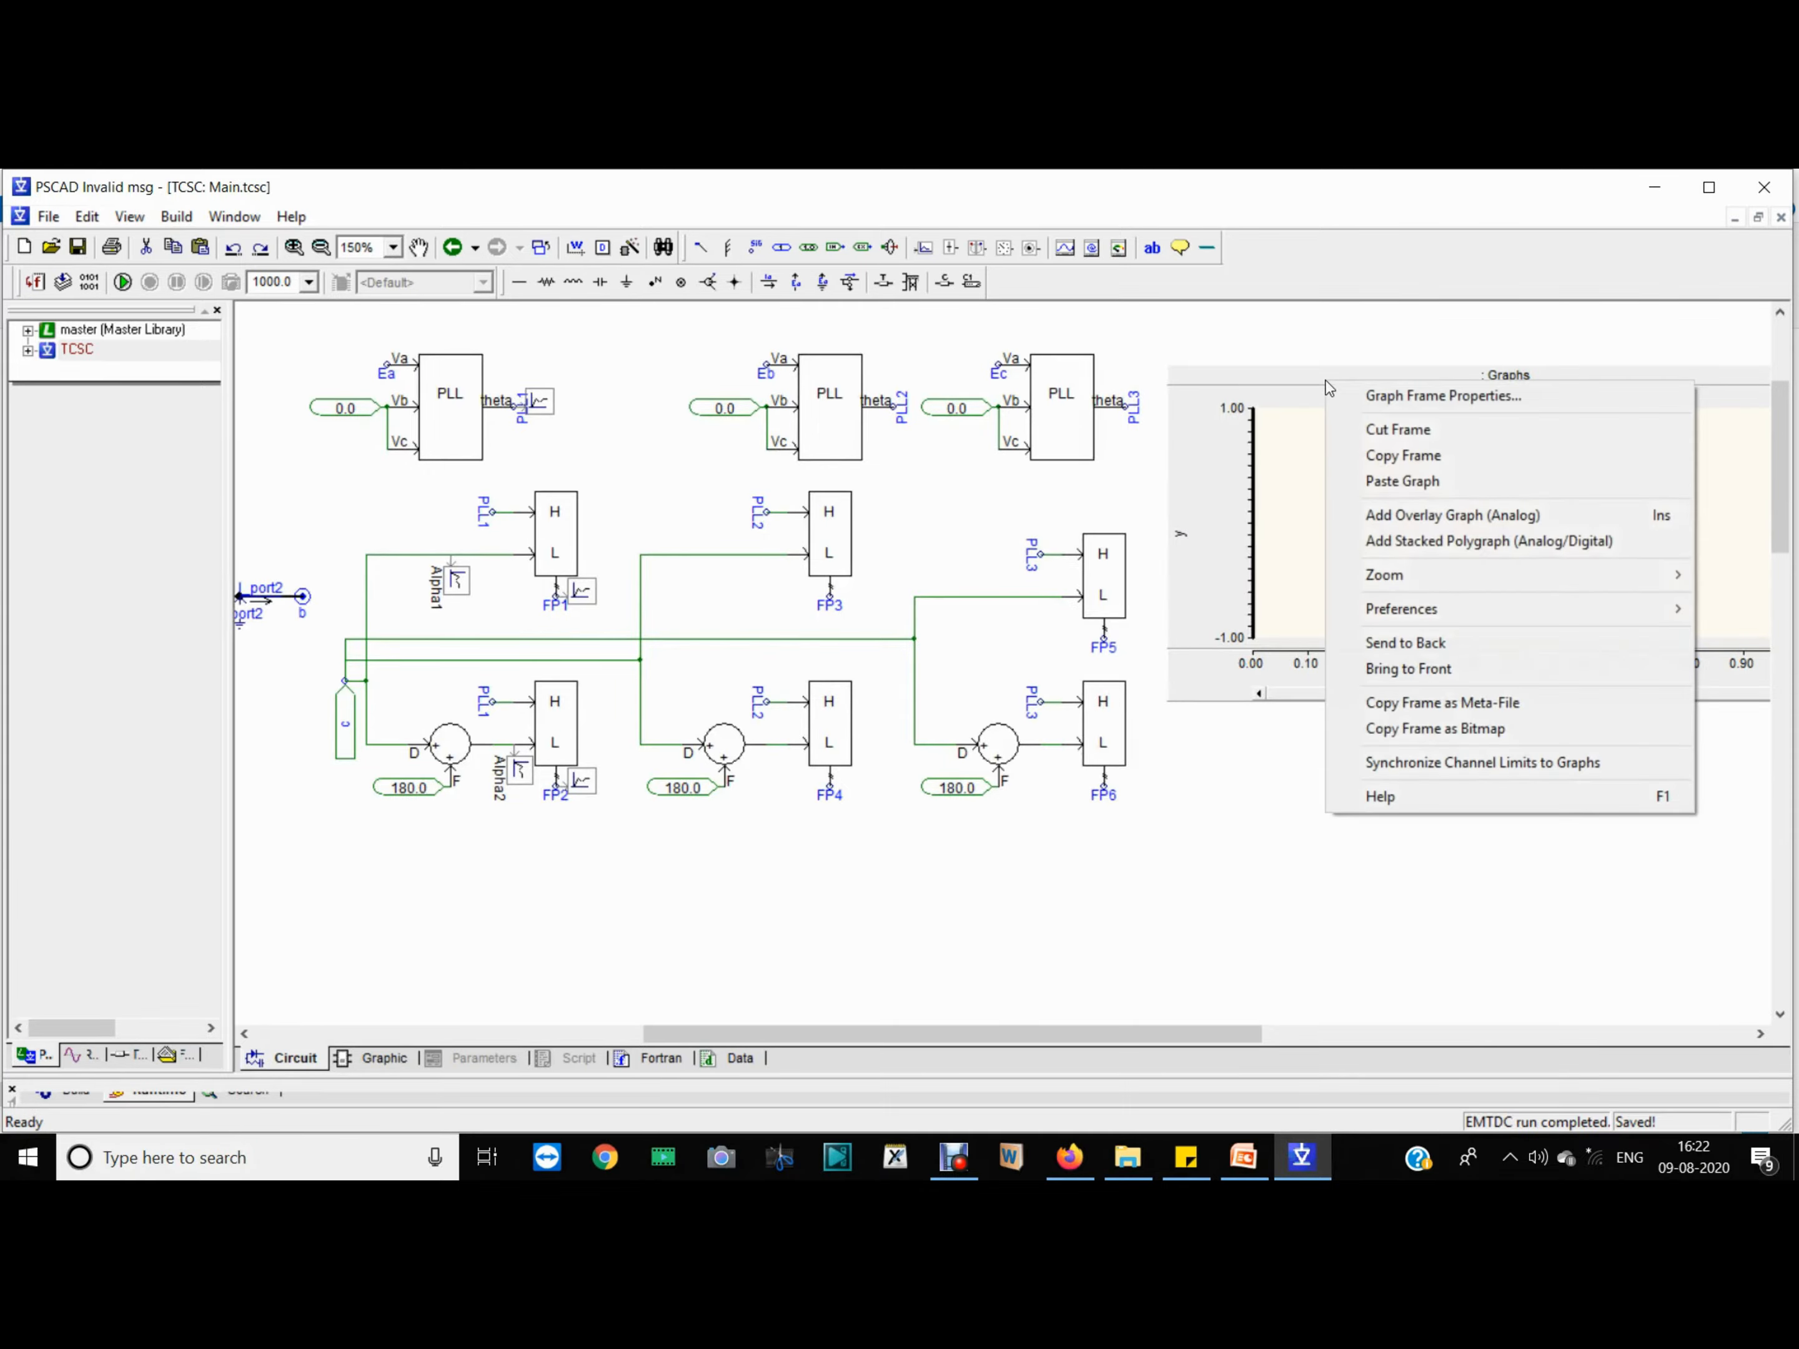
click(1408, 542)
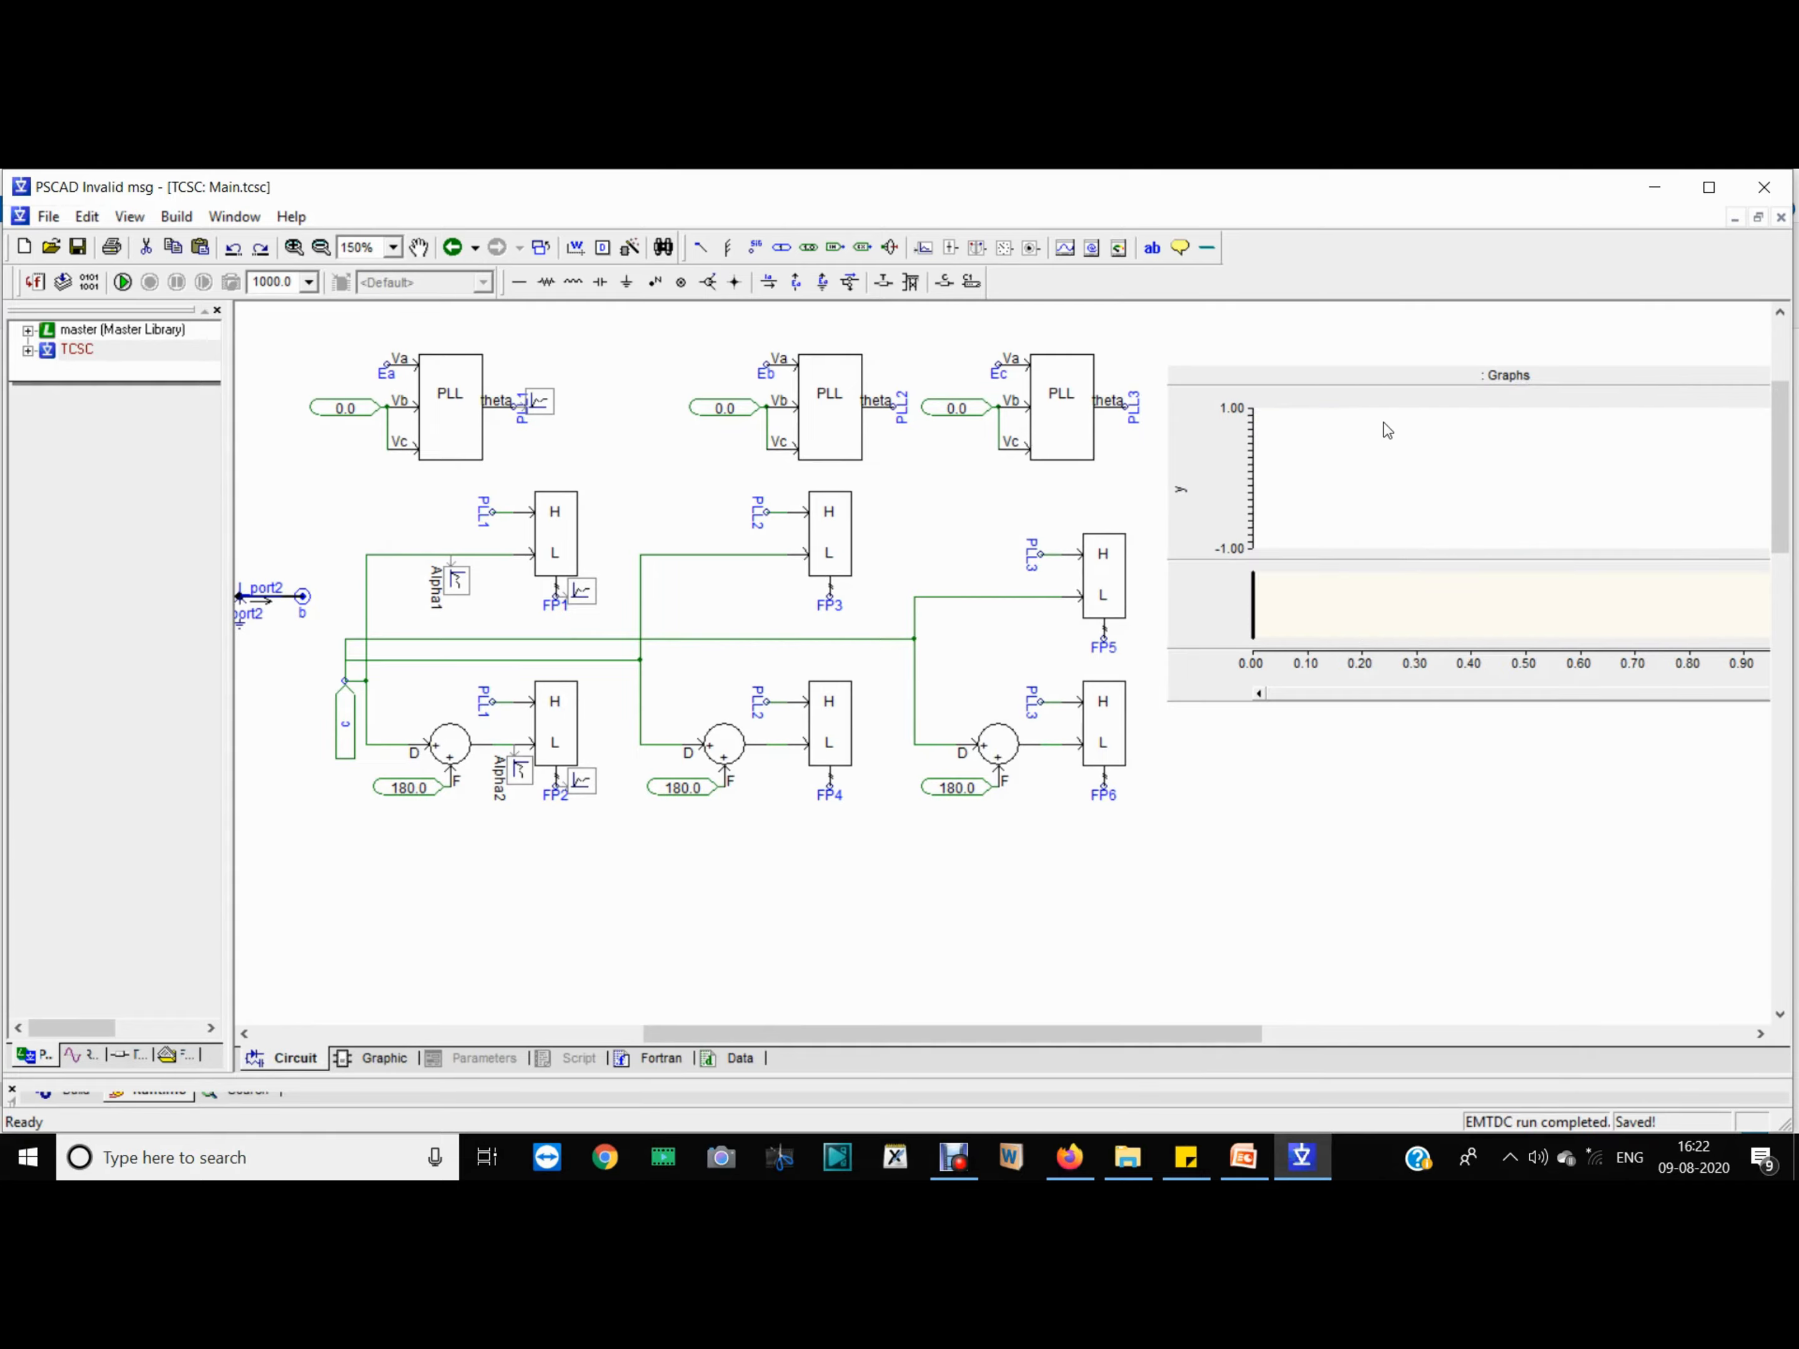
right_click(1366, 377)
click(1499, 540)
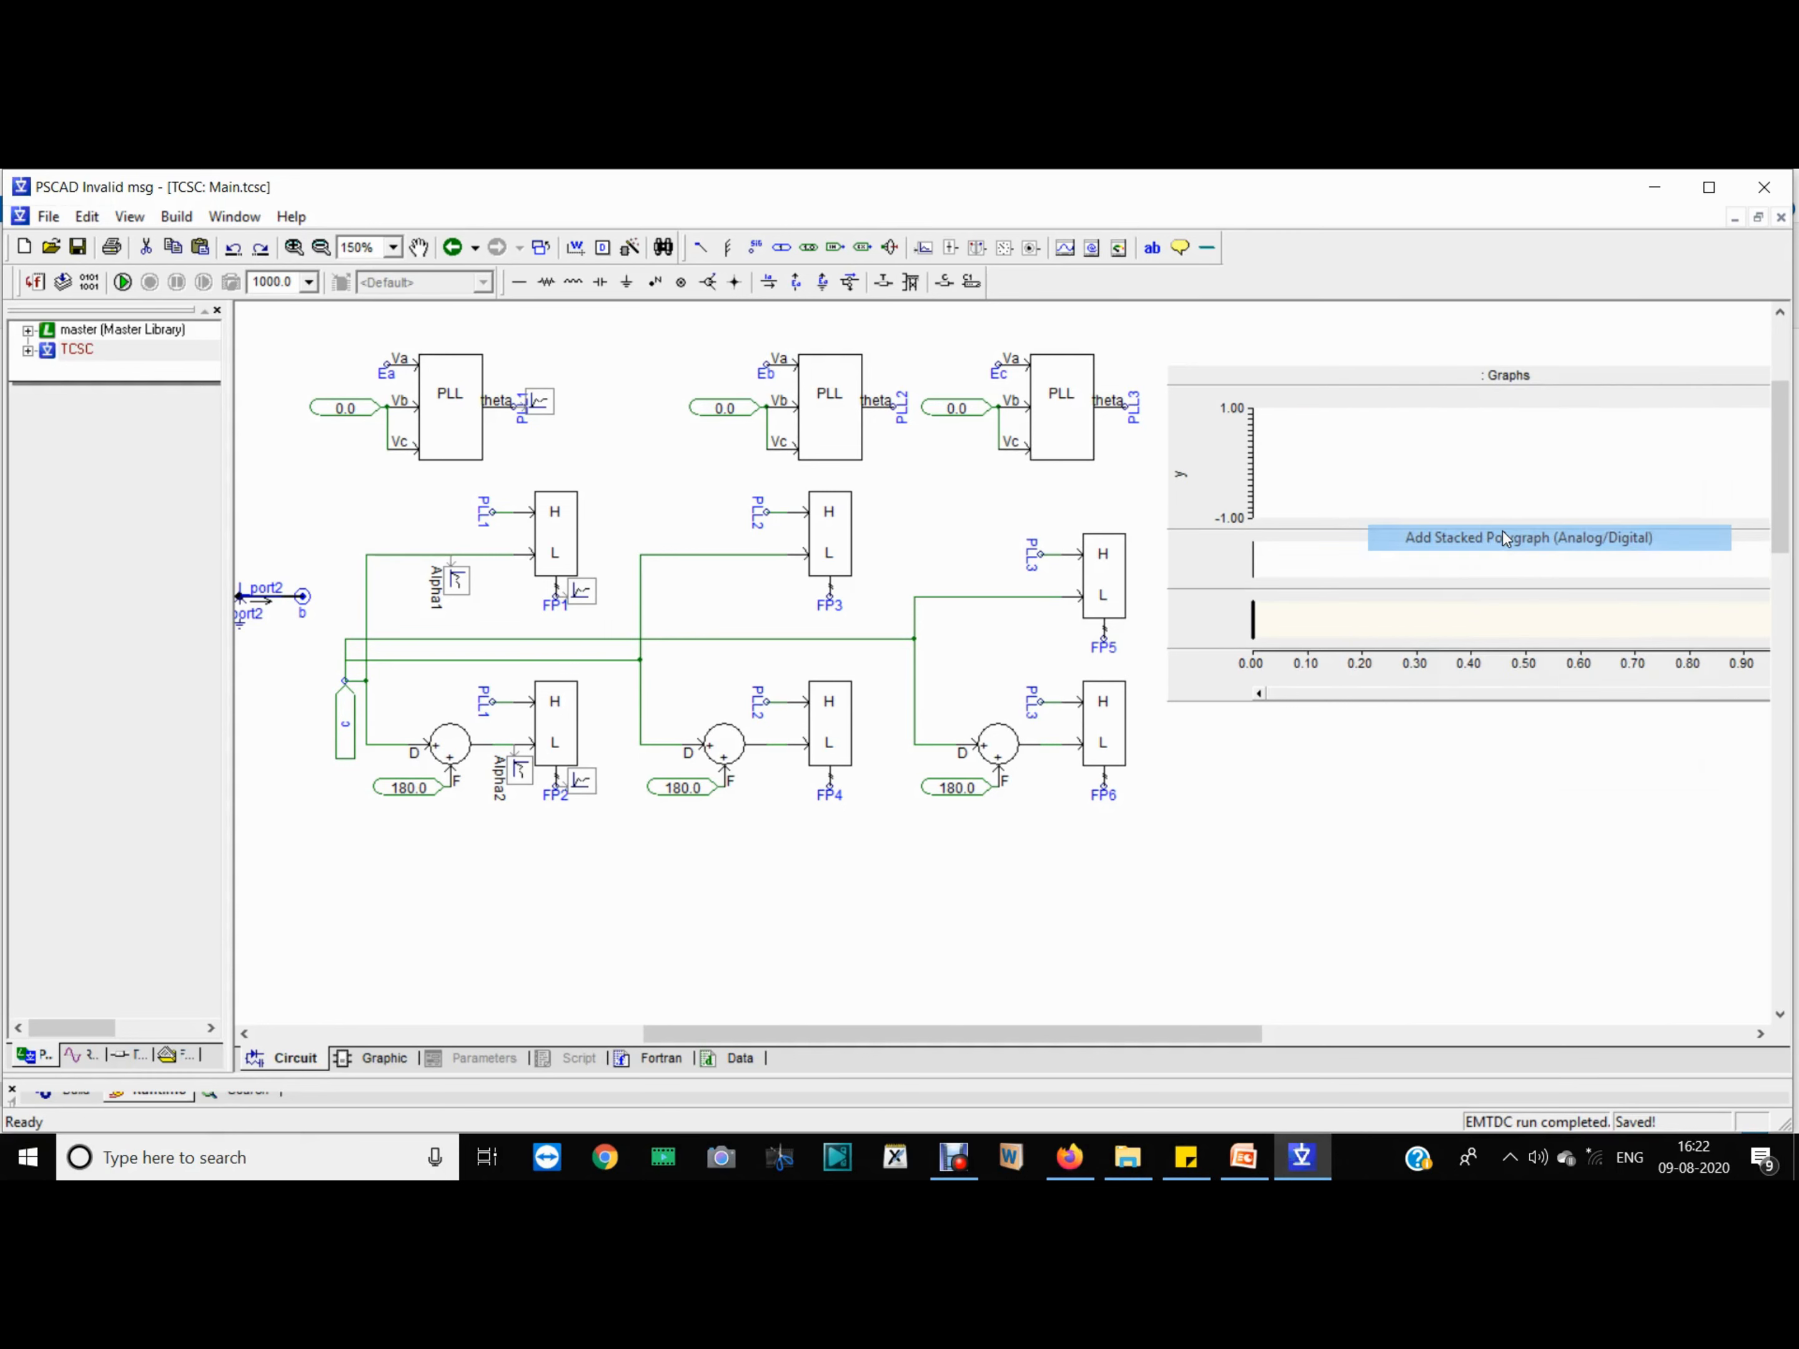
click(1405, 382)
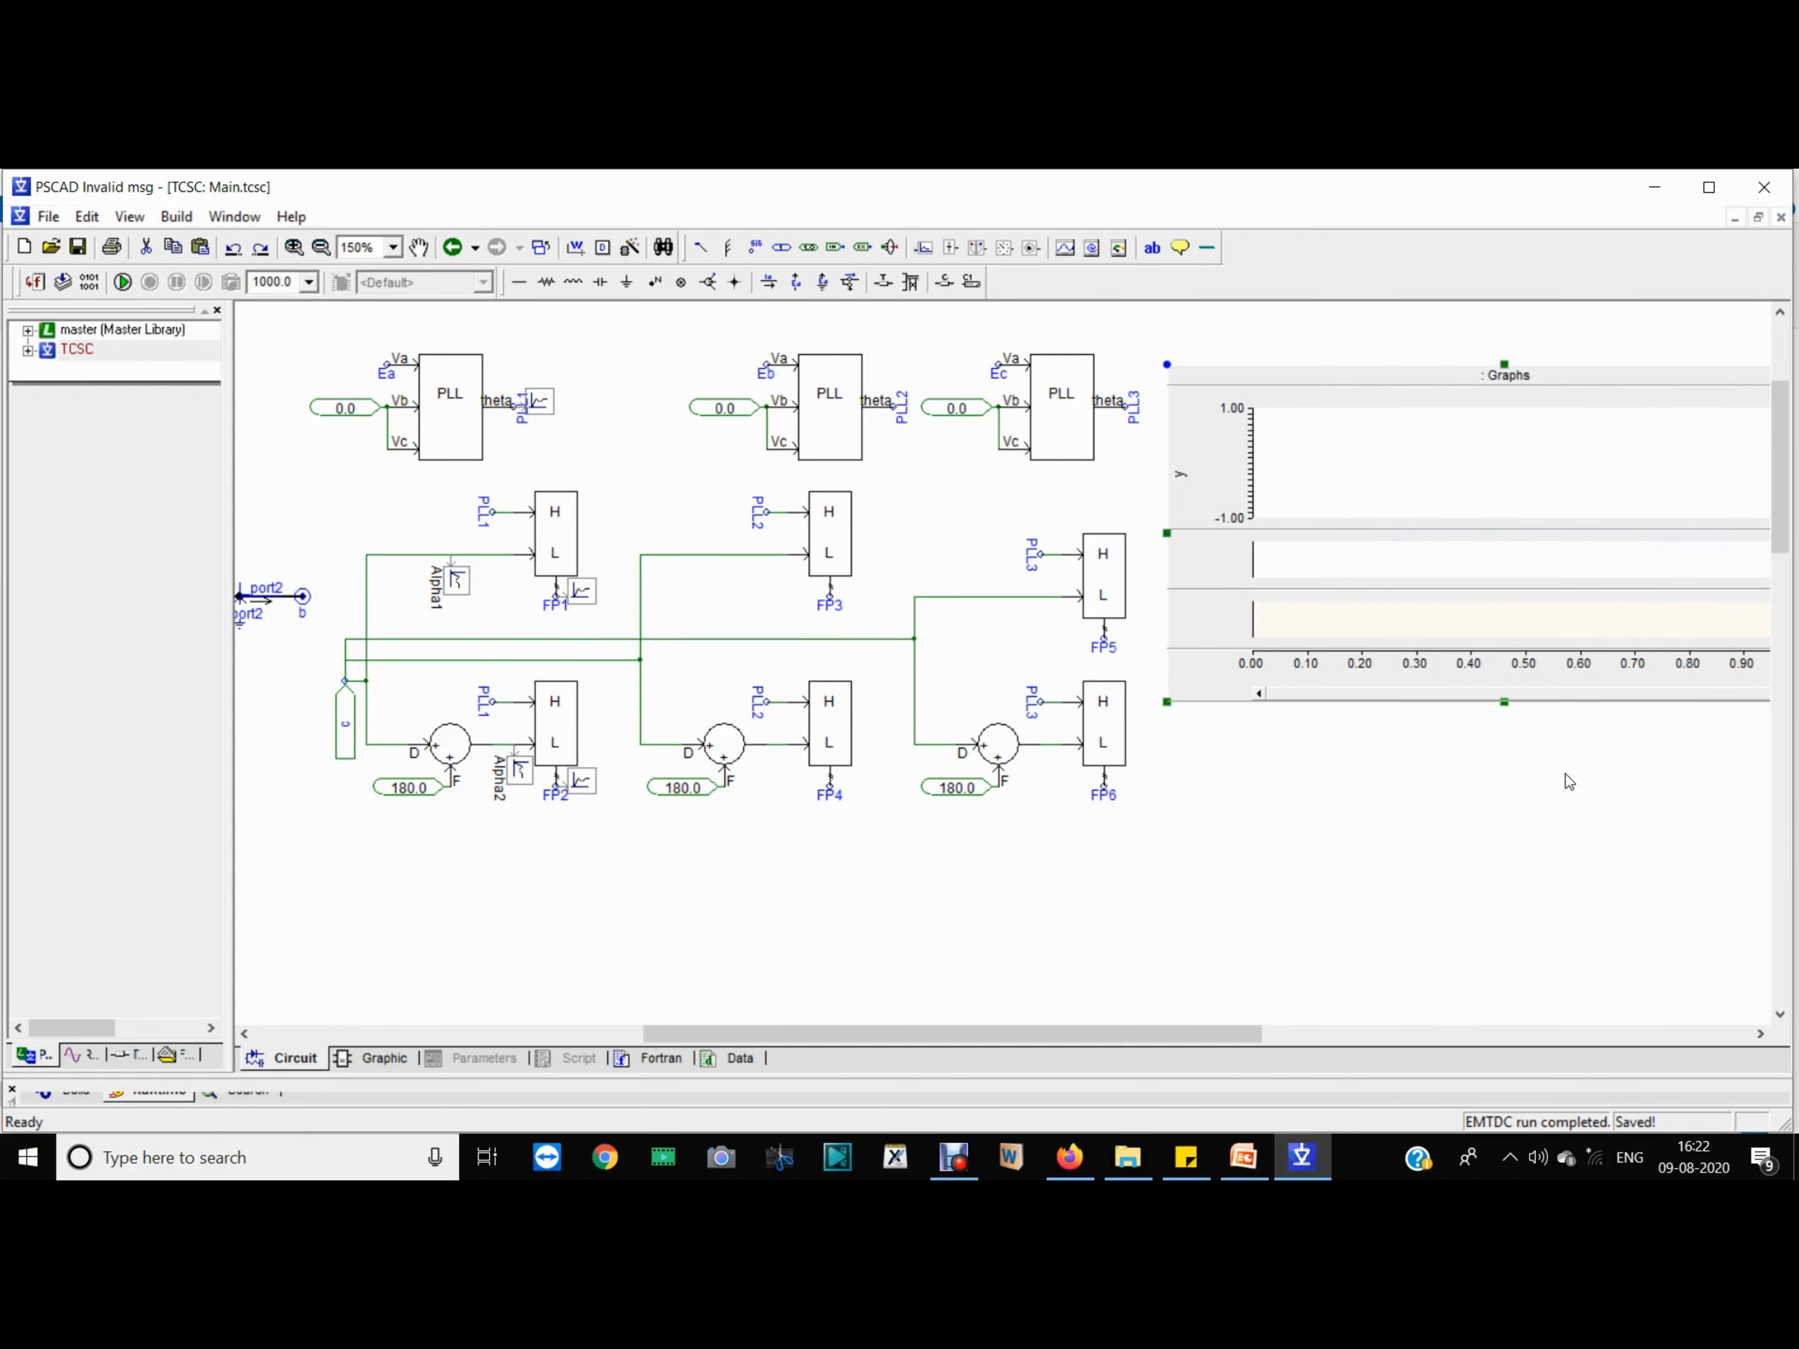
drag(1507, 703, 1510, 830)
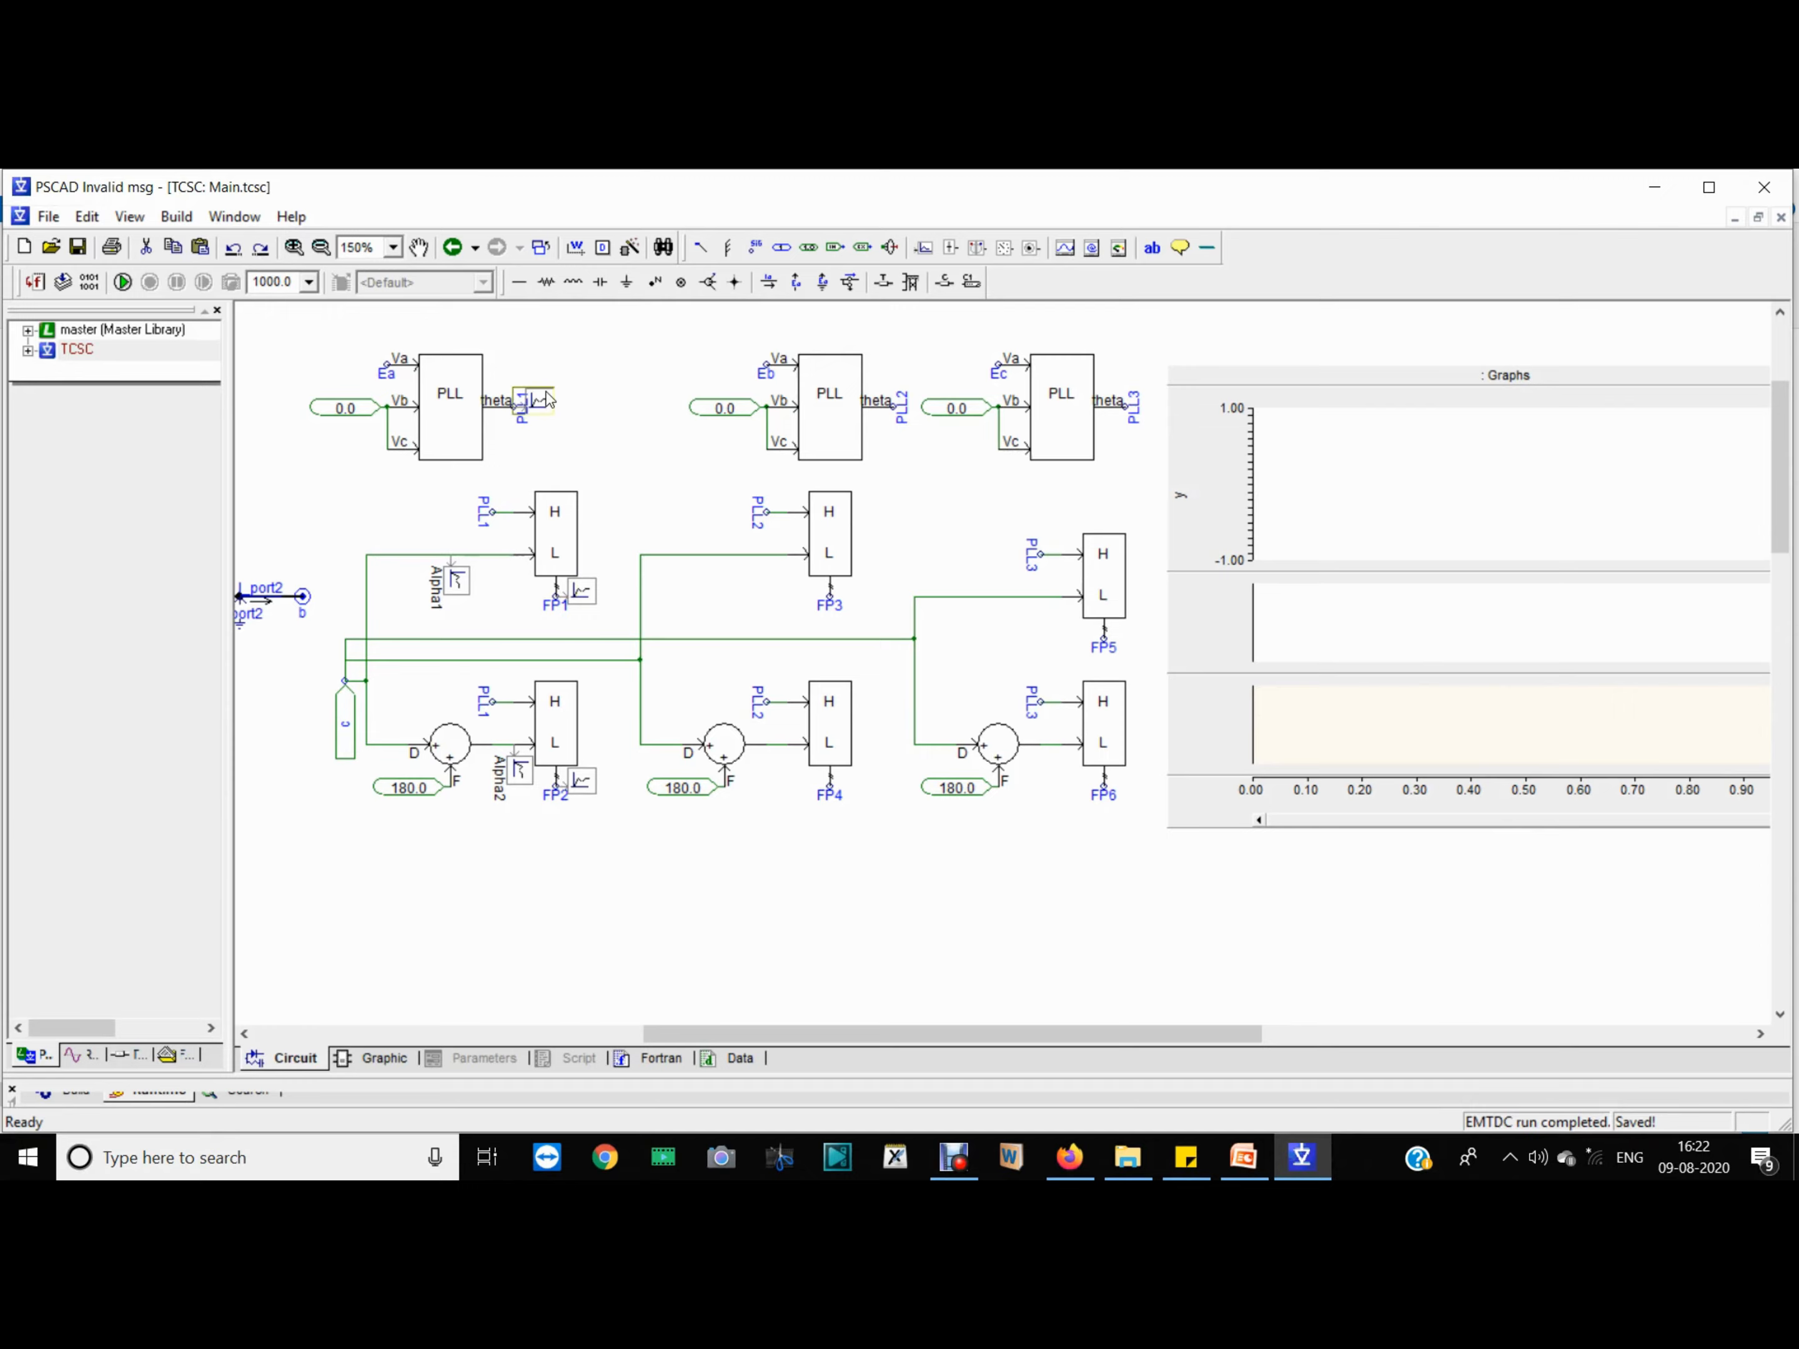
Step: Plot Alpha1, PLL1 and Alpha2 in the overlay graph, with FP1 in the upper polygraph and FP2 in the lower one
click(467, 591)
click(508, 600)
click(455, 592)
drag(455, 592, 1397, 508)
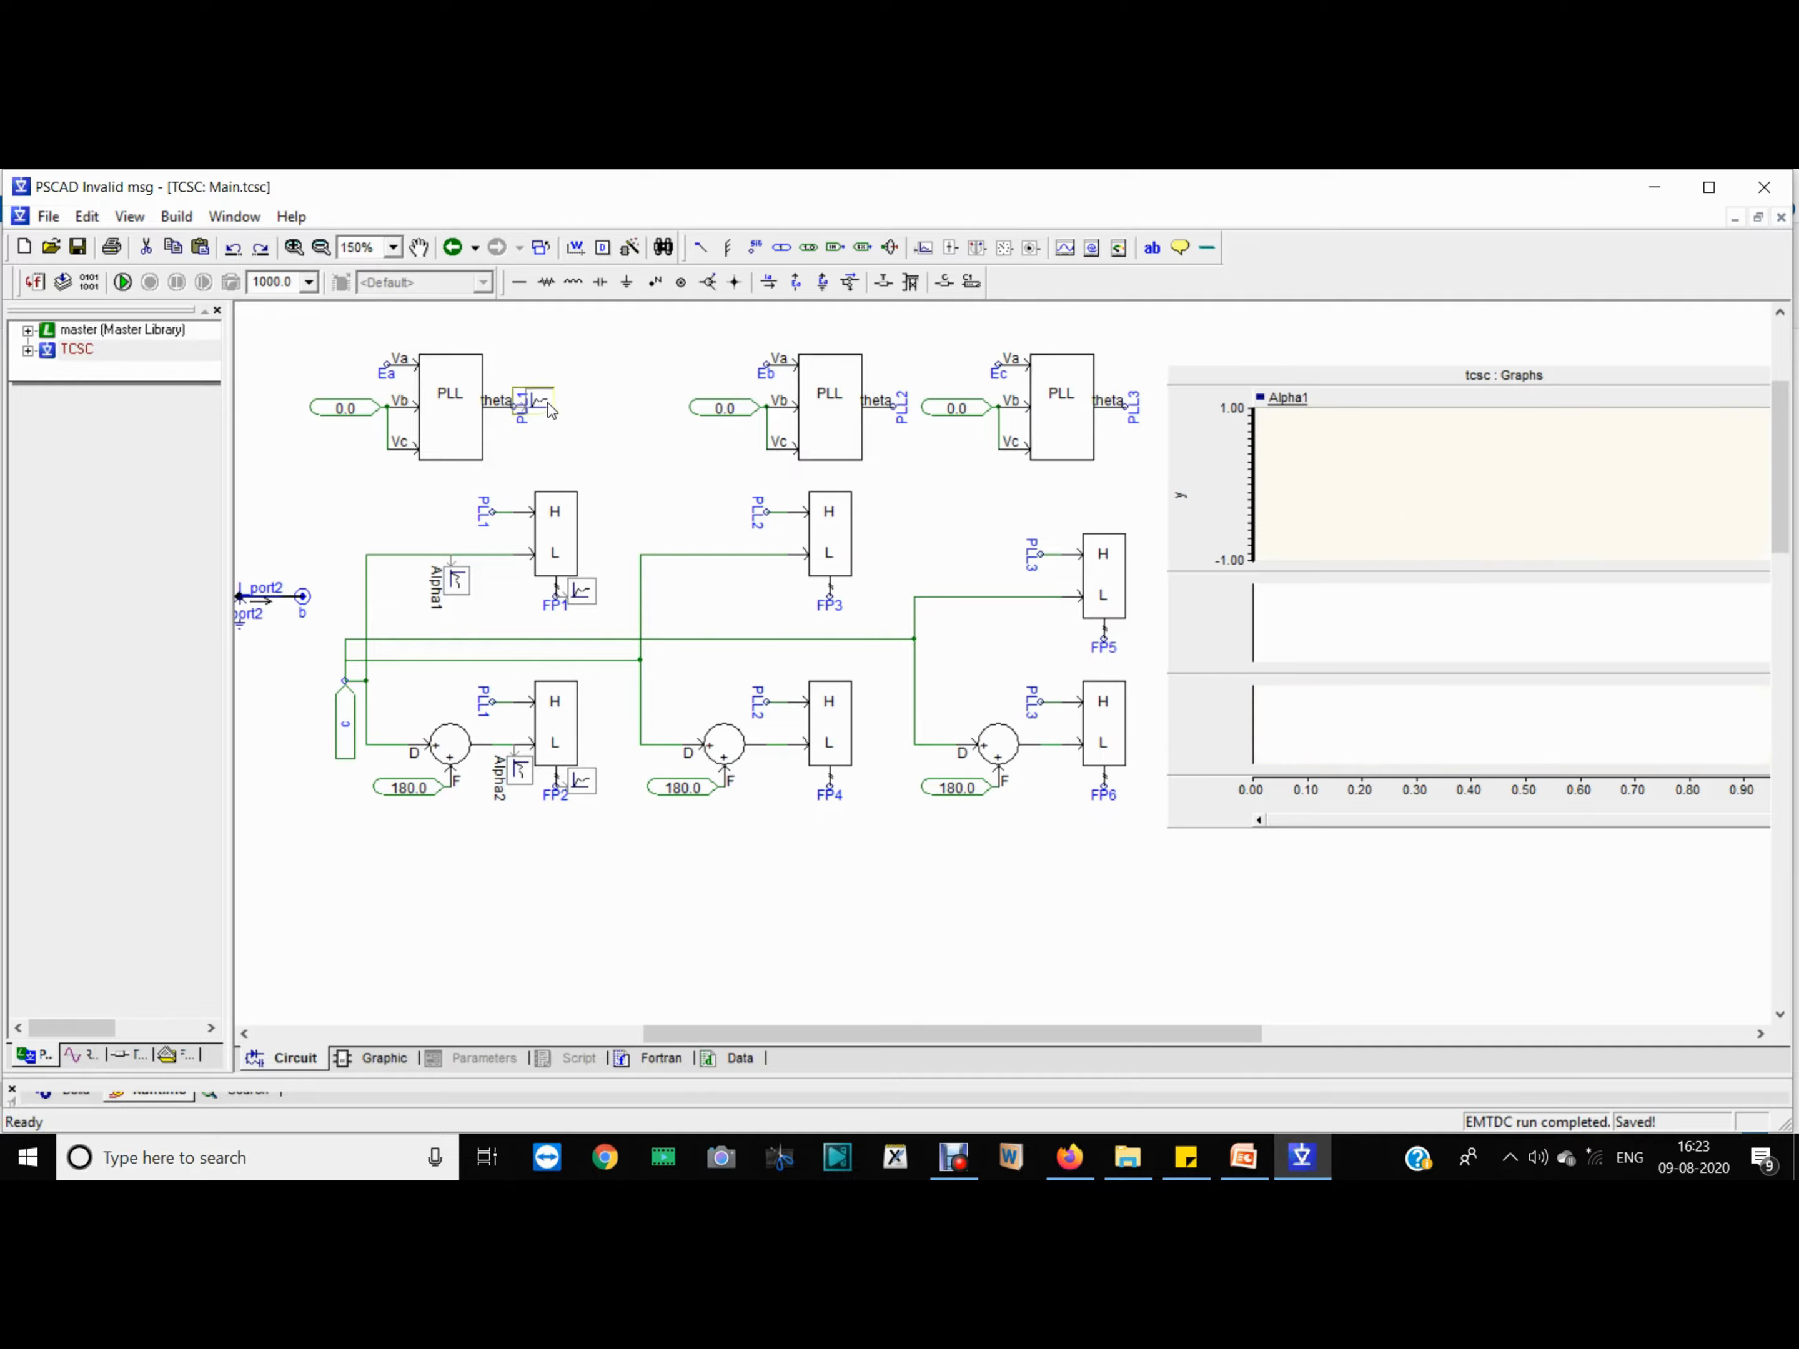
drag(543, 401, 1462, 453)
drag(519, 772, 1382, 546)
drag(583, 599, 1379, 638)
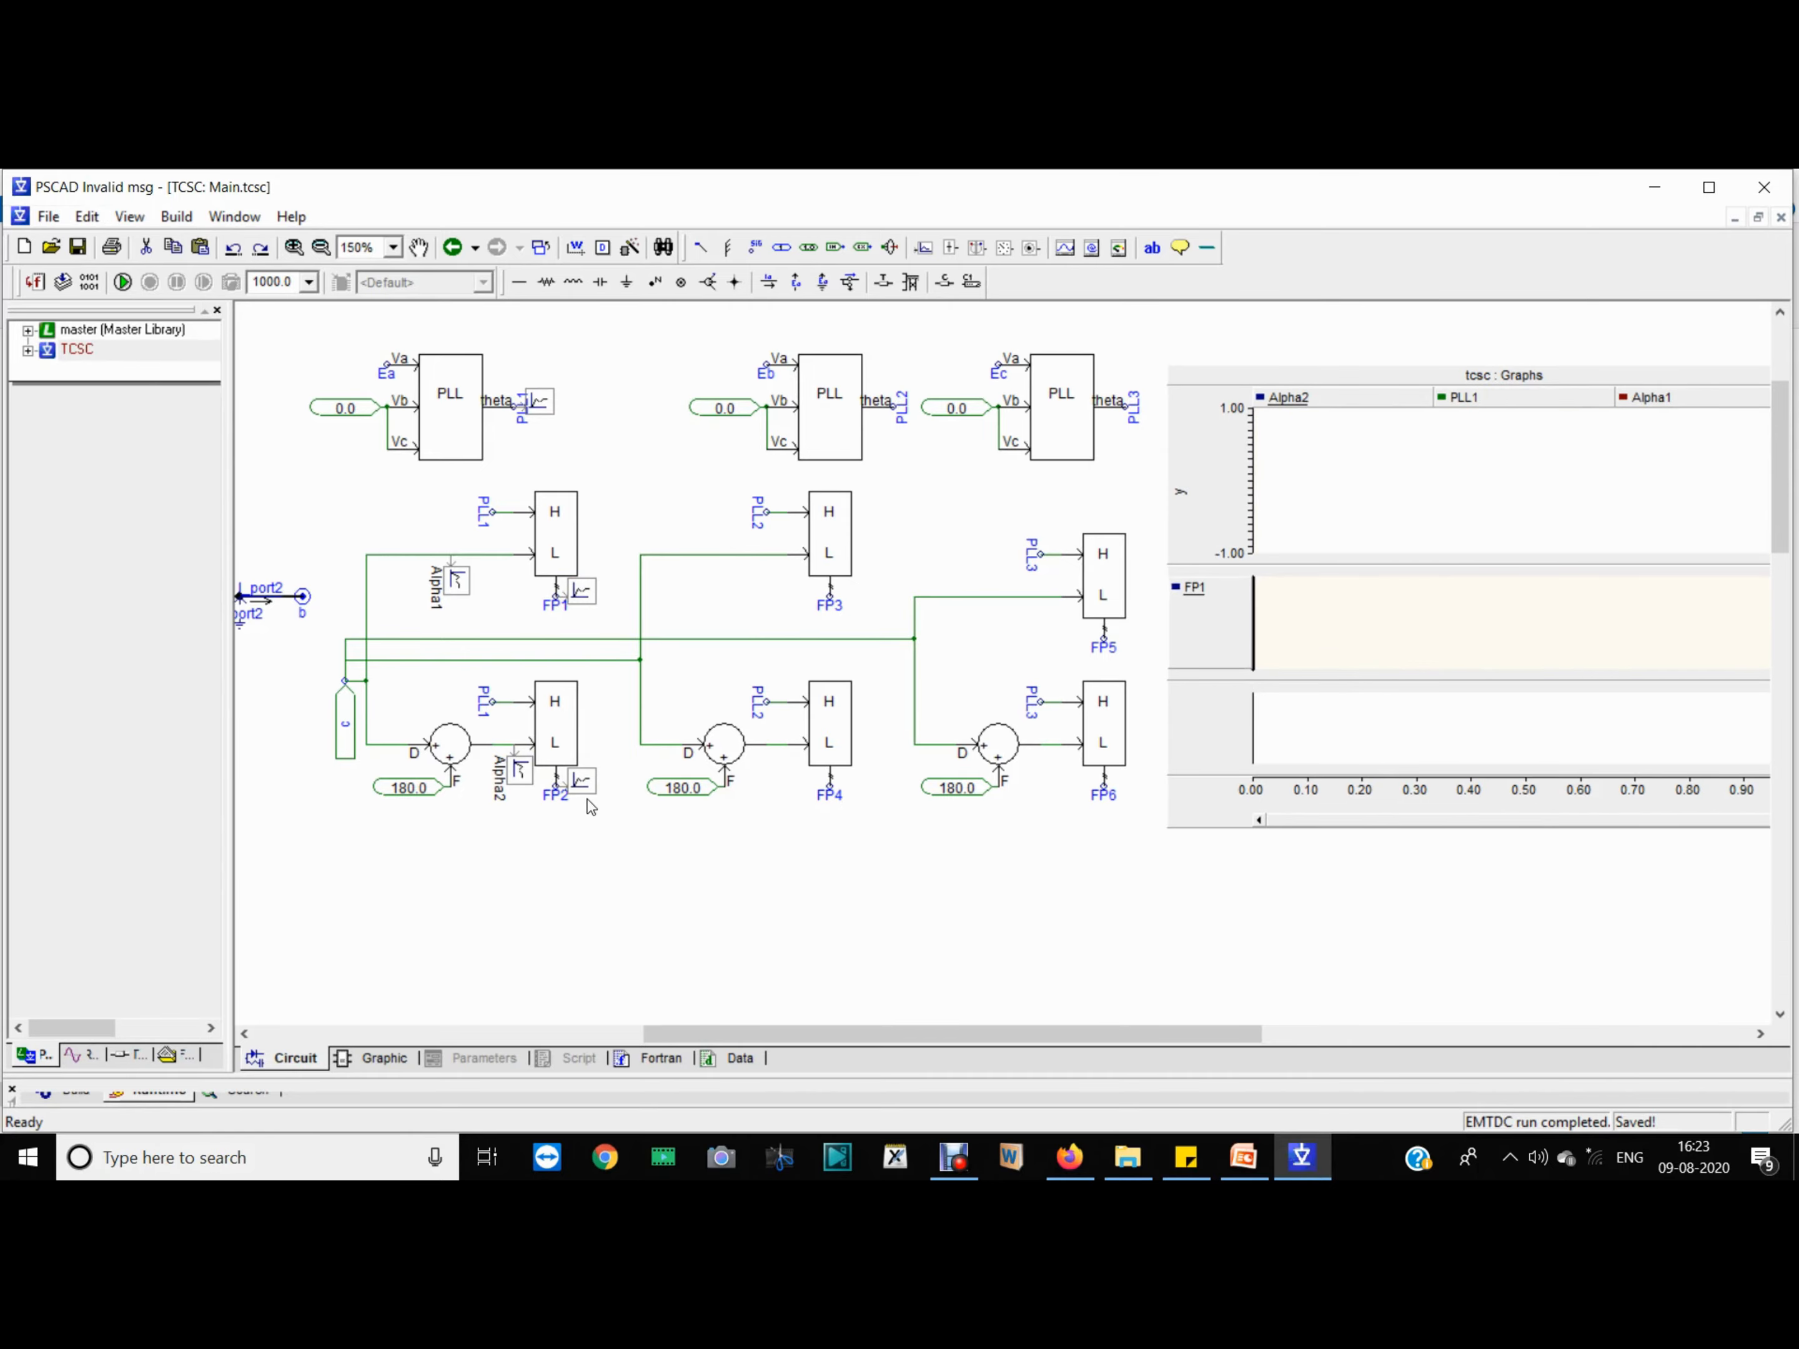
drag(583, 782, 1408, 731)
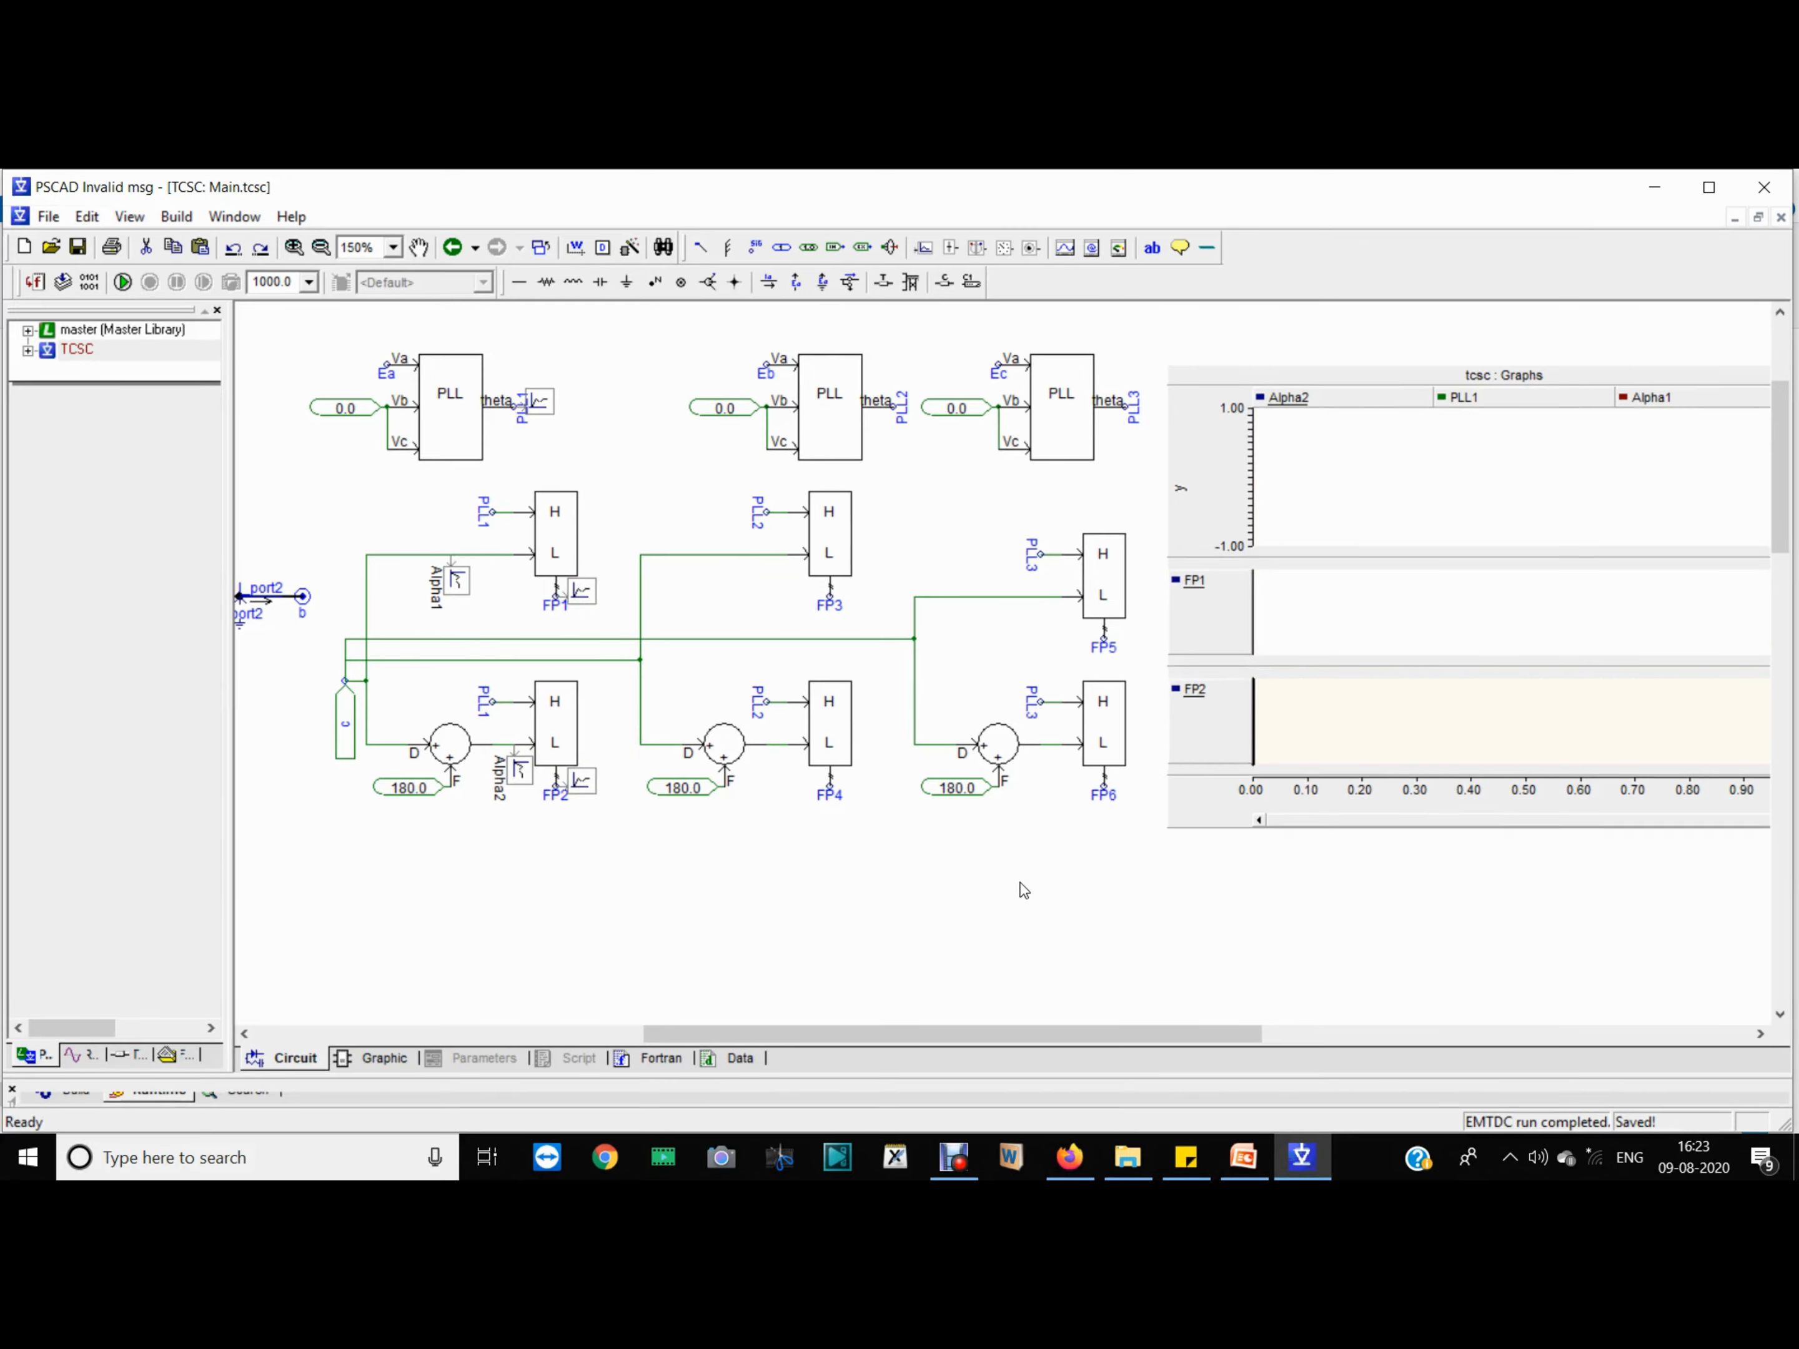
Step: Save the project and run the simulation with the whole graph frame in view
click(74, 248)
drag(701, 1036, 969, 974)
click(123, 282)
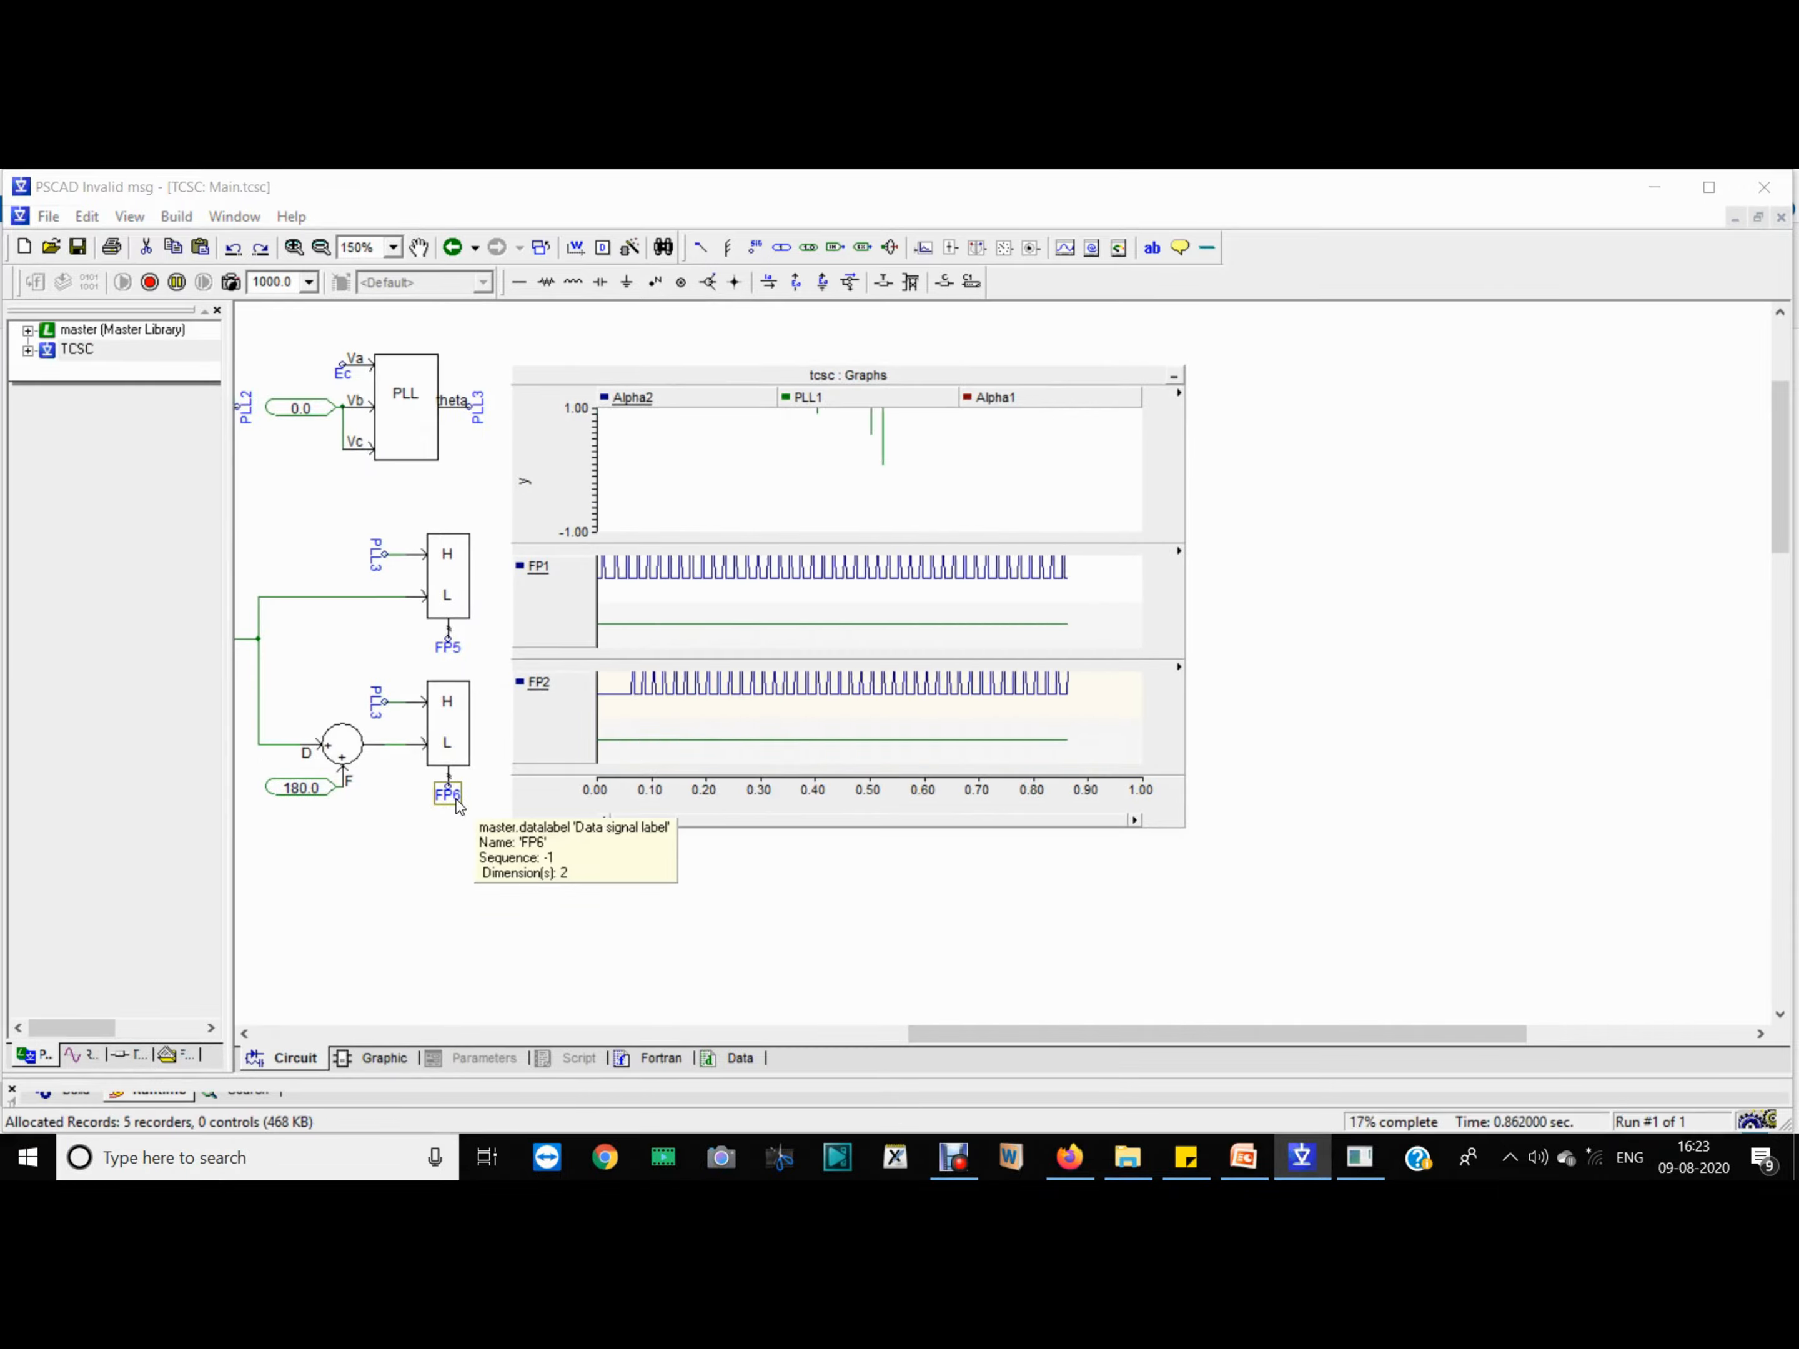
Step: Hide trace 2 of both the FP1 and FP2 curves in the polygraphs
mouse_move(620, 606)
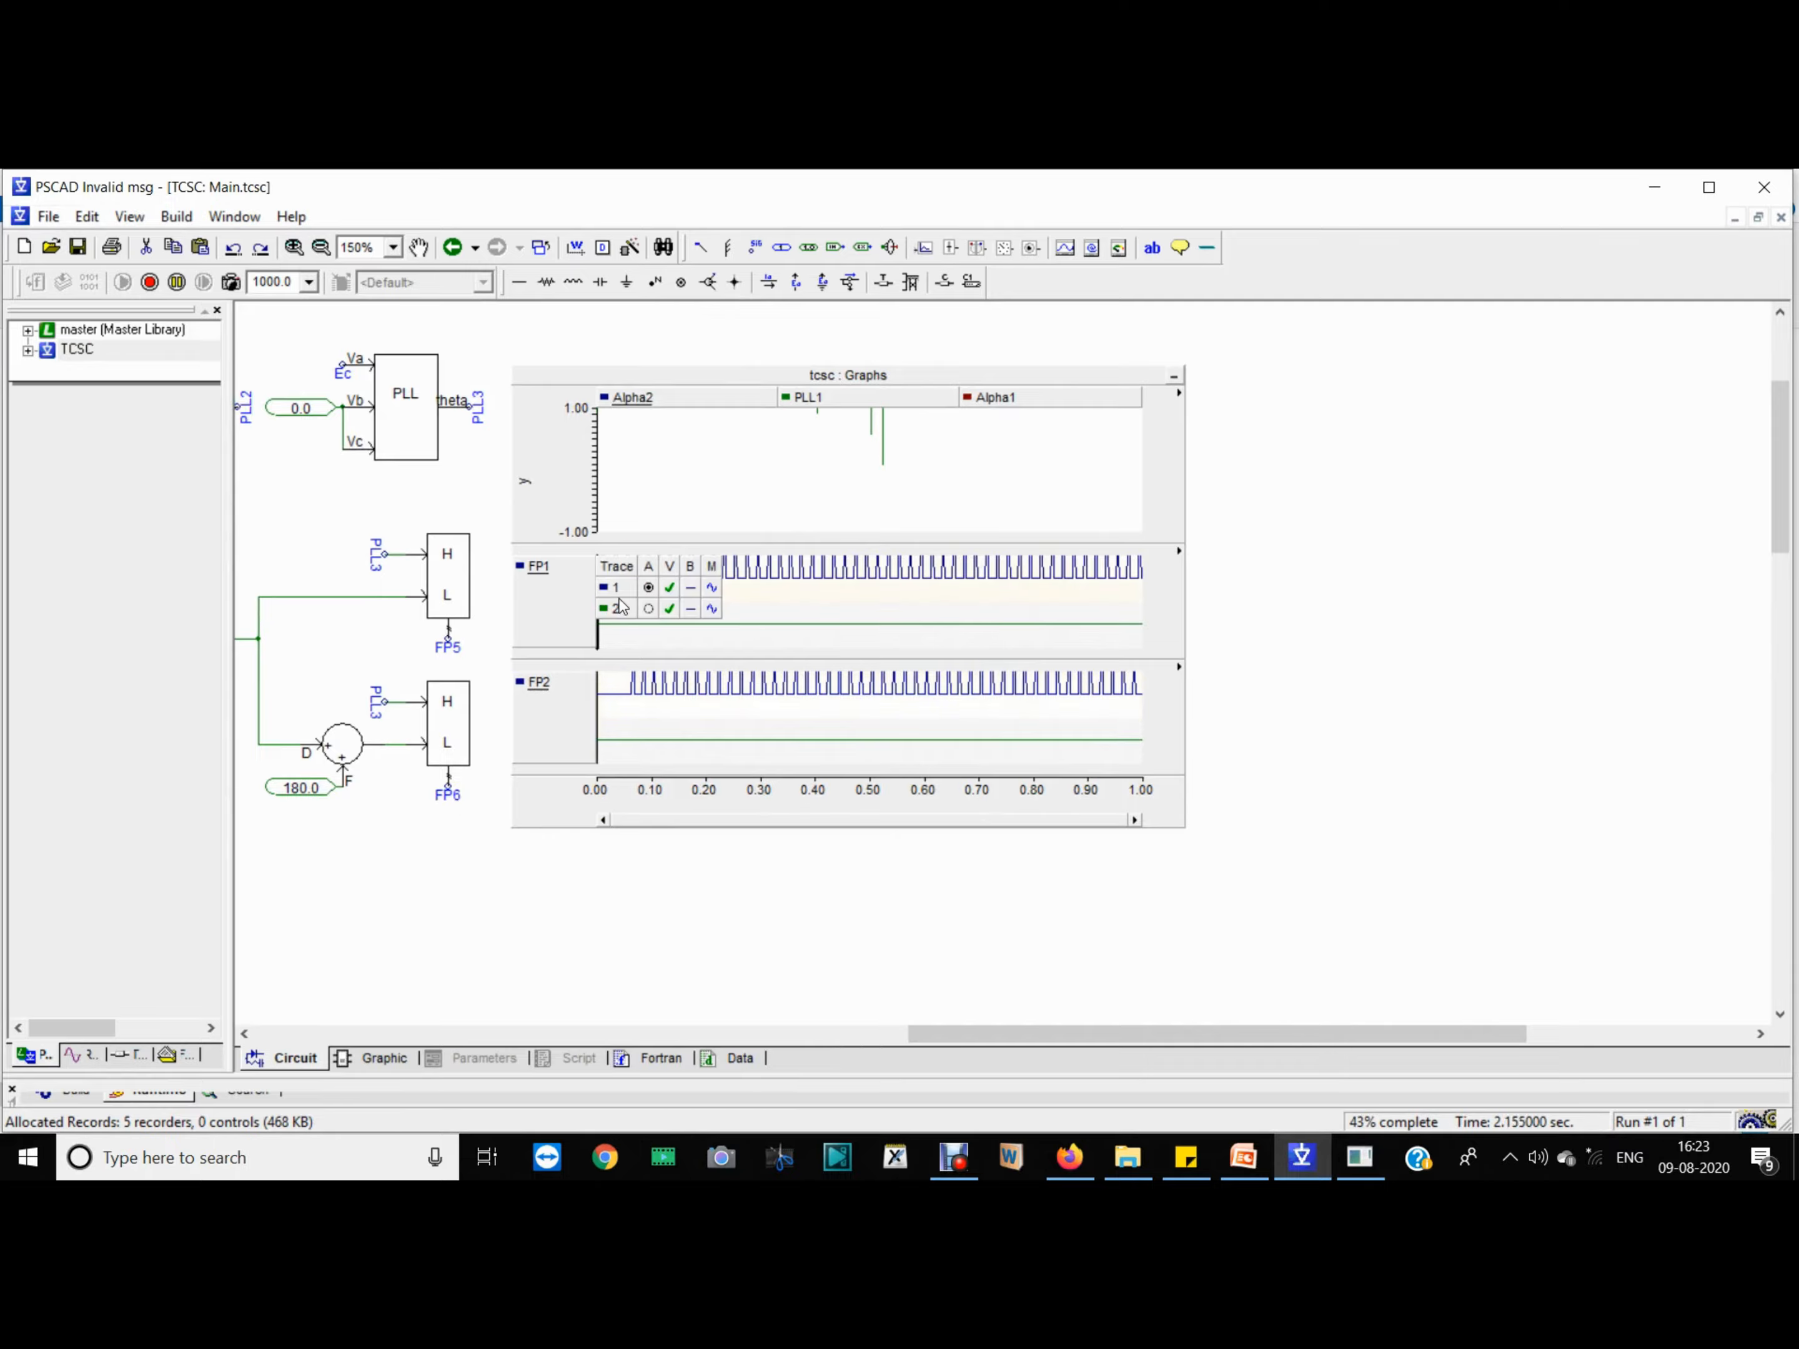
click(692, 608)
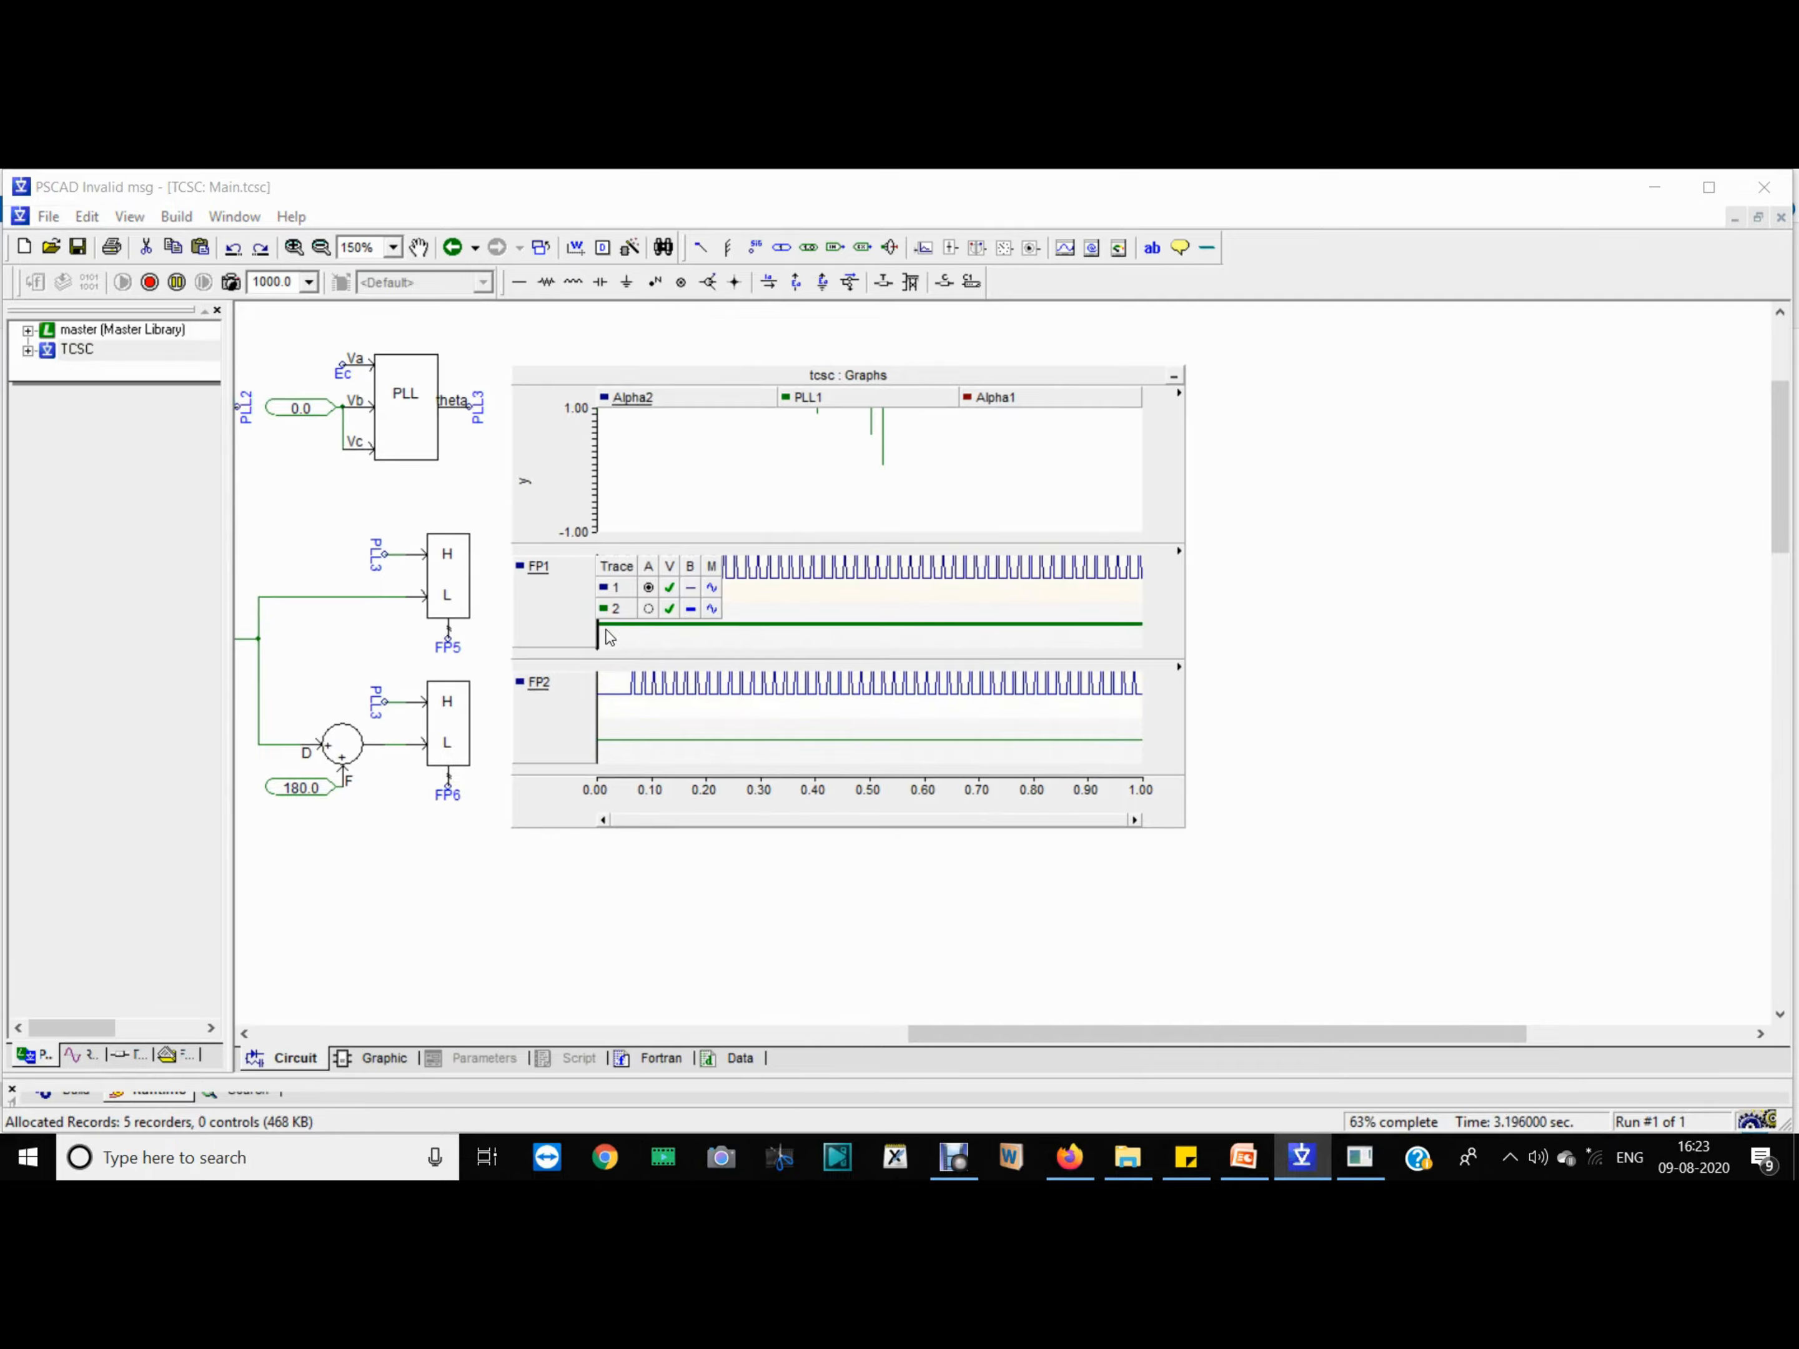
click(671, 610)
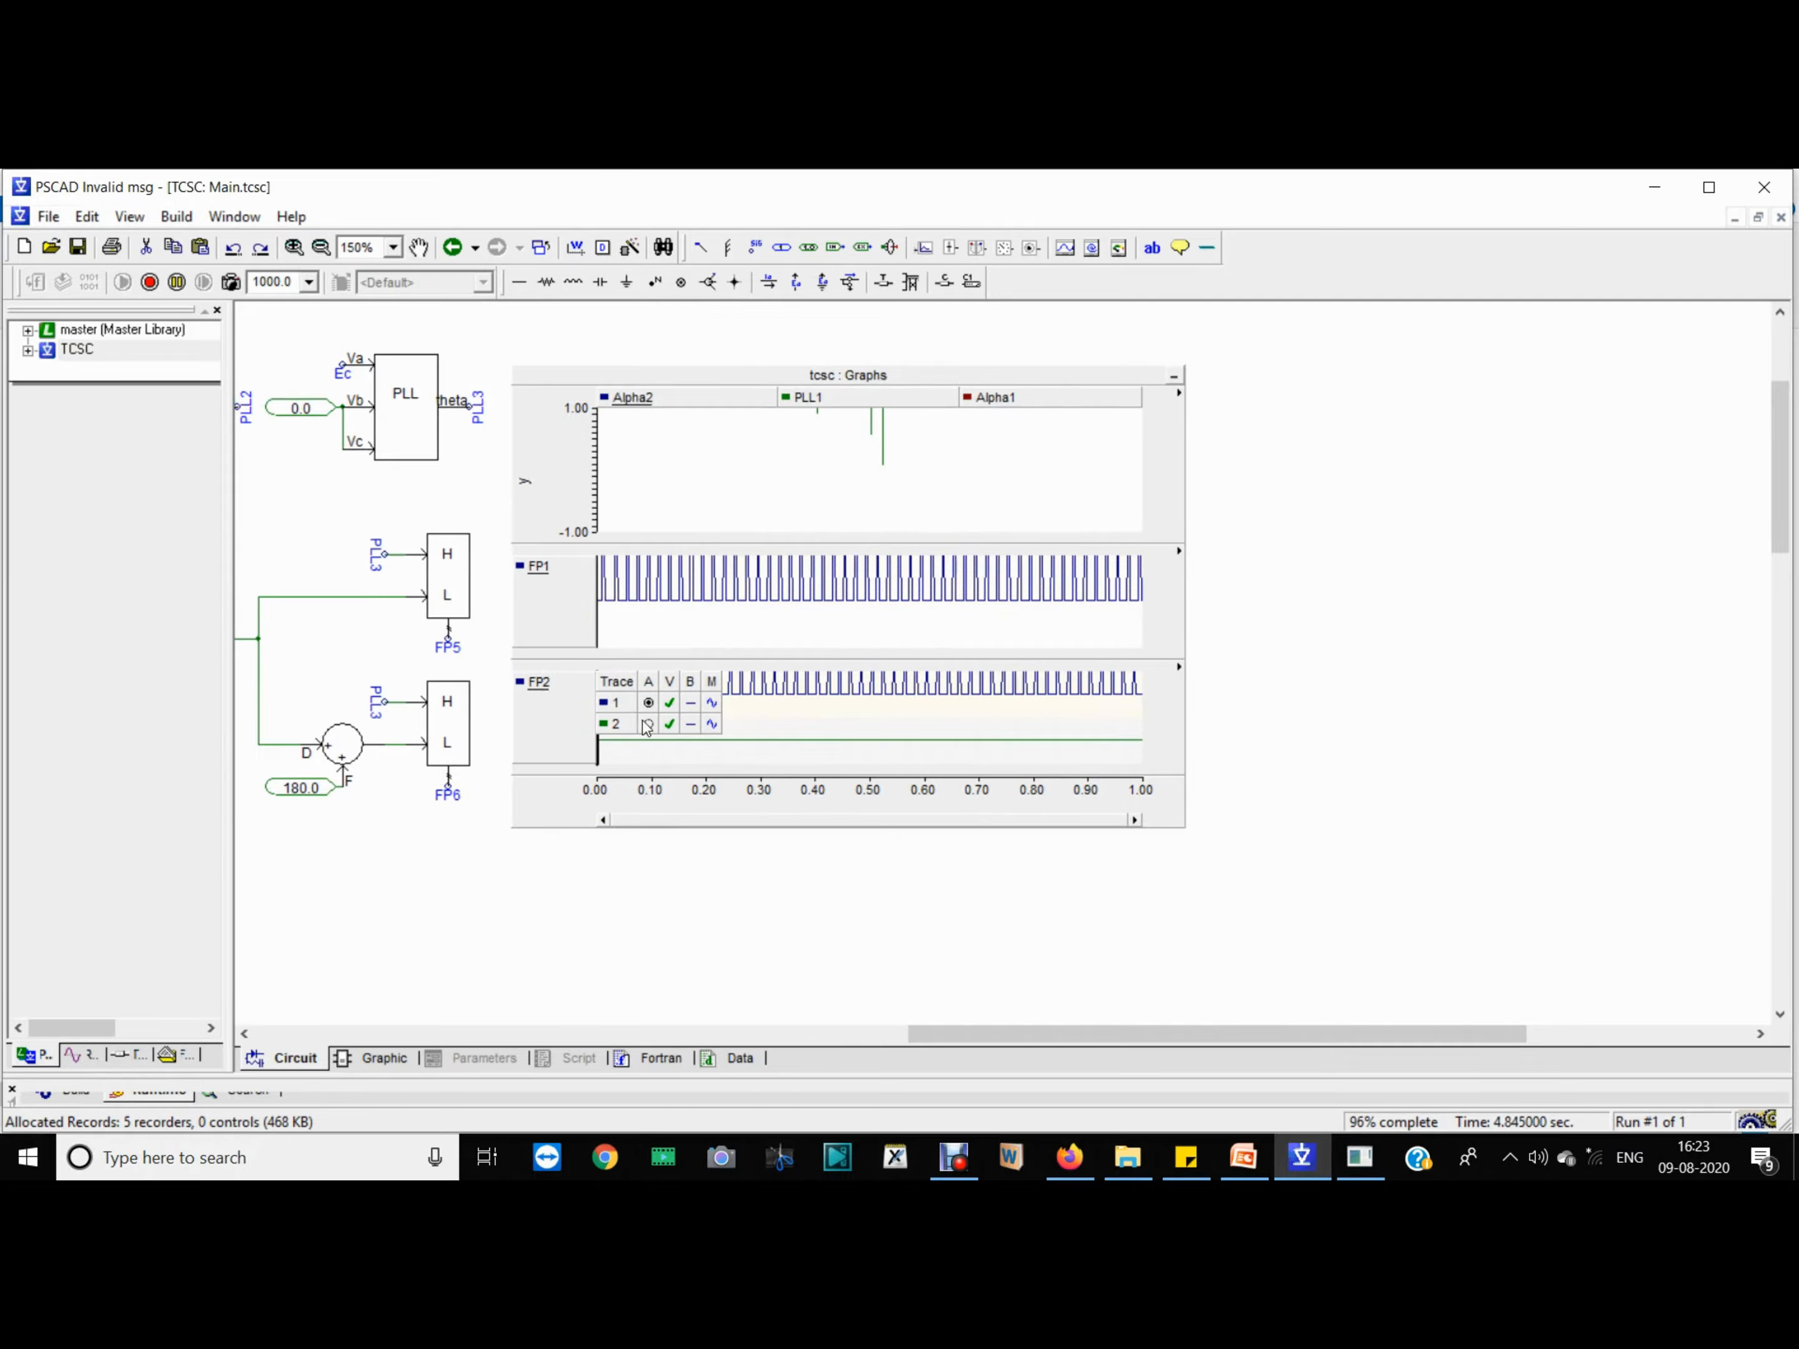
click(670, 725)
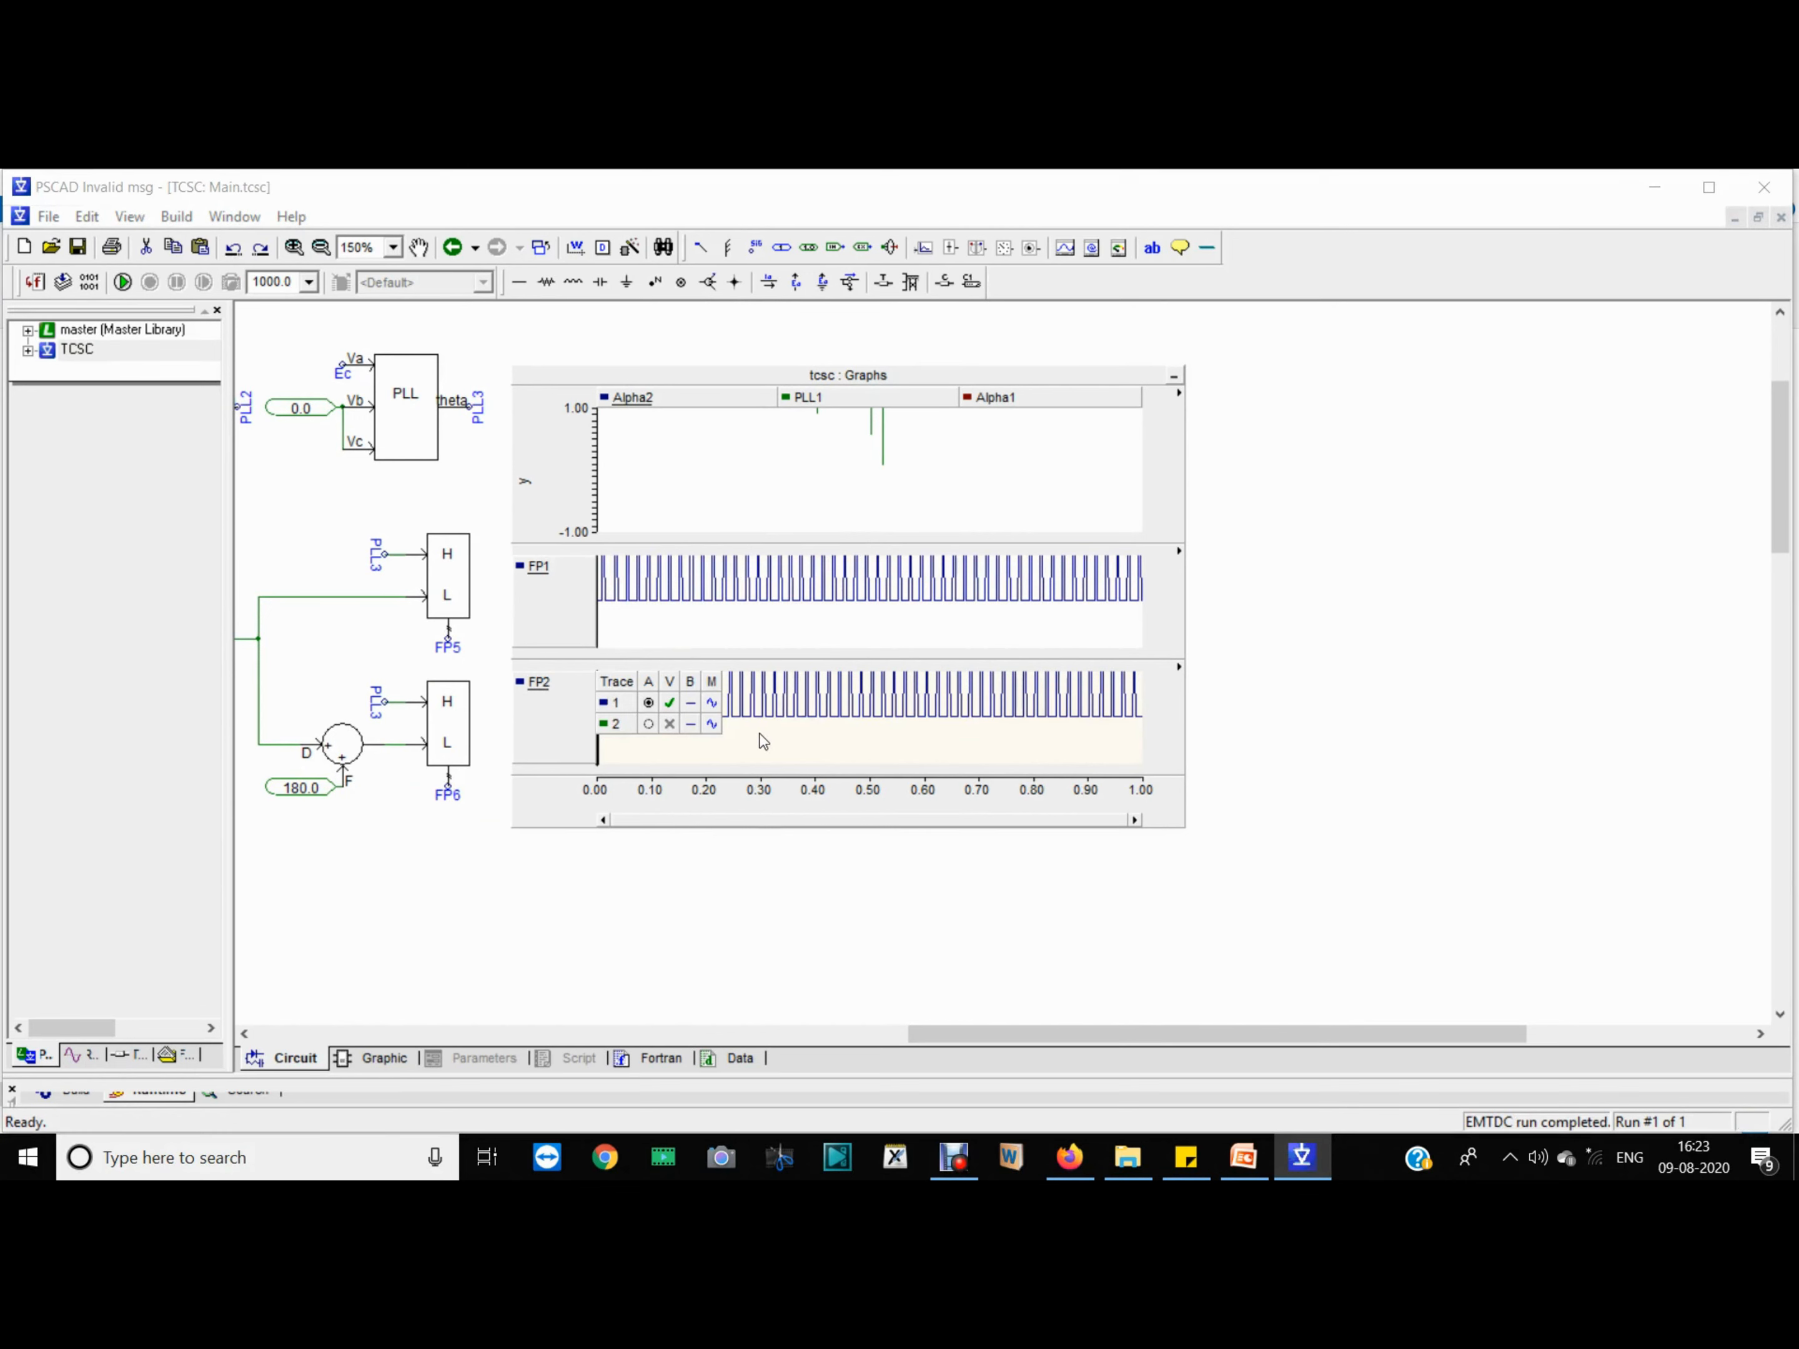
Step: Switch trace 1 of the FP2 and FP1 curves to digital display mode
click(713, 703)
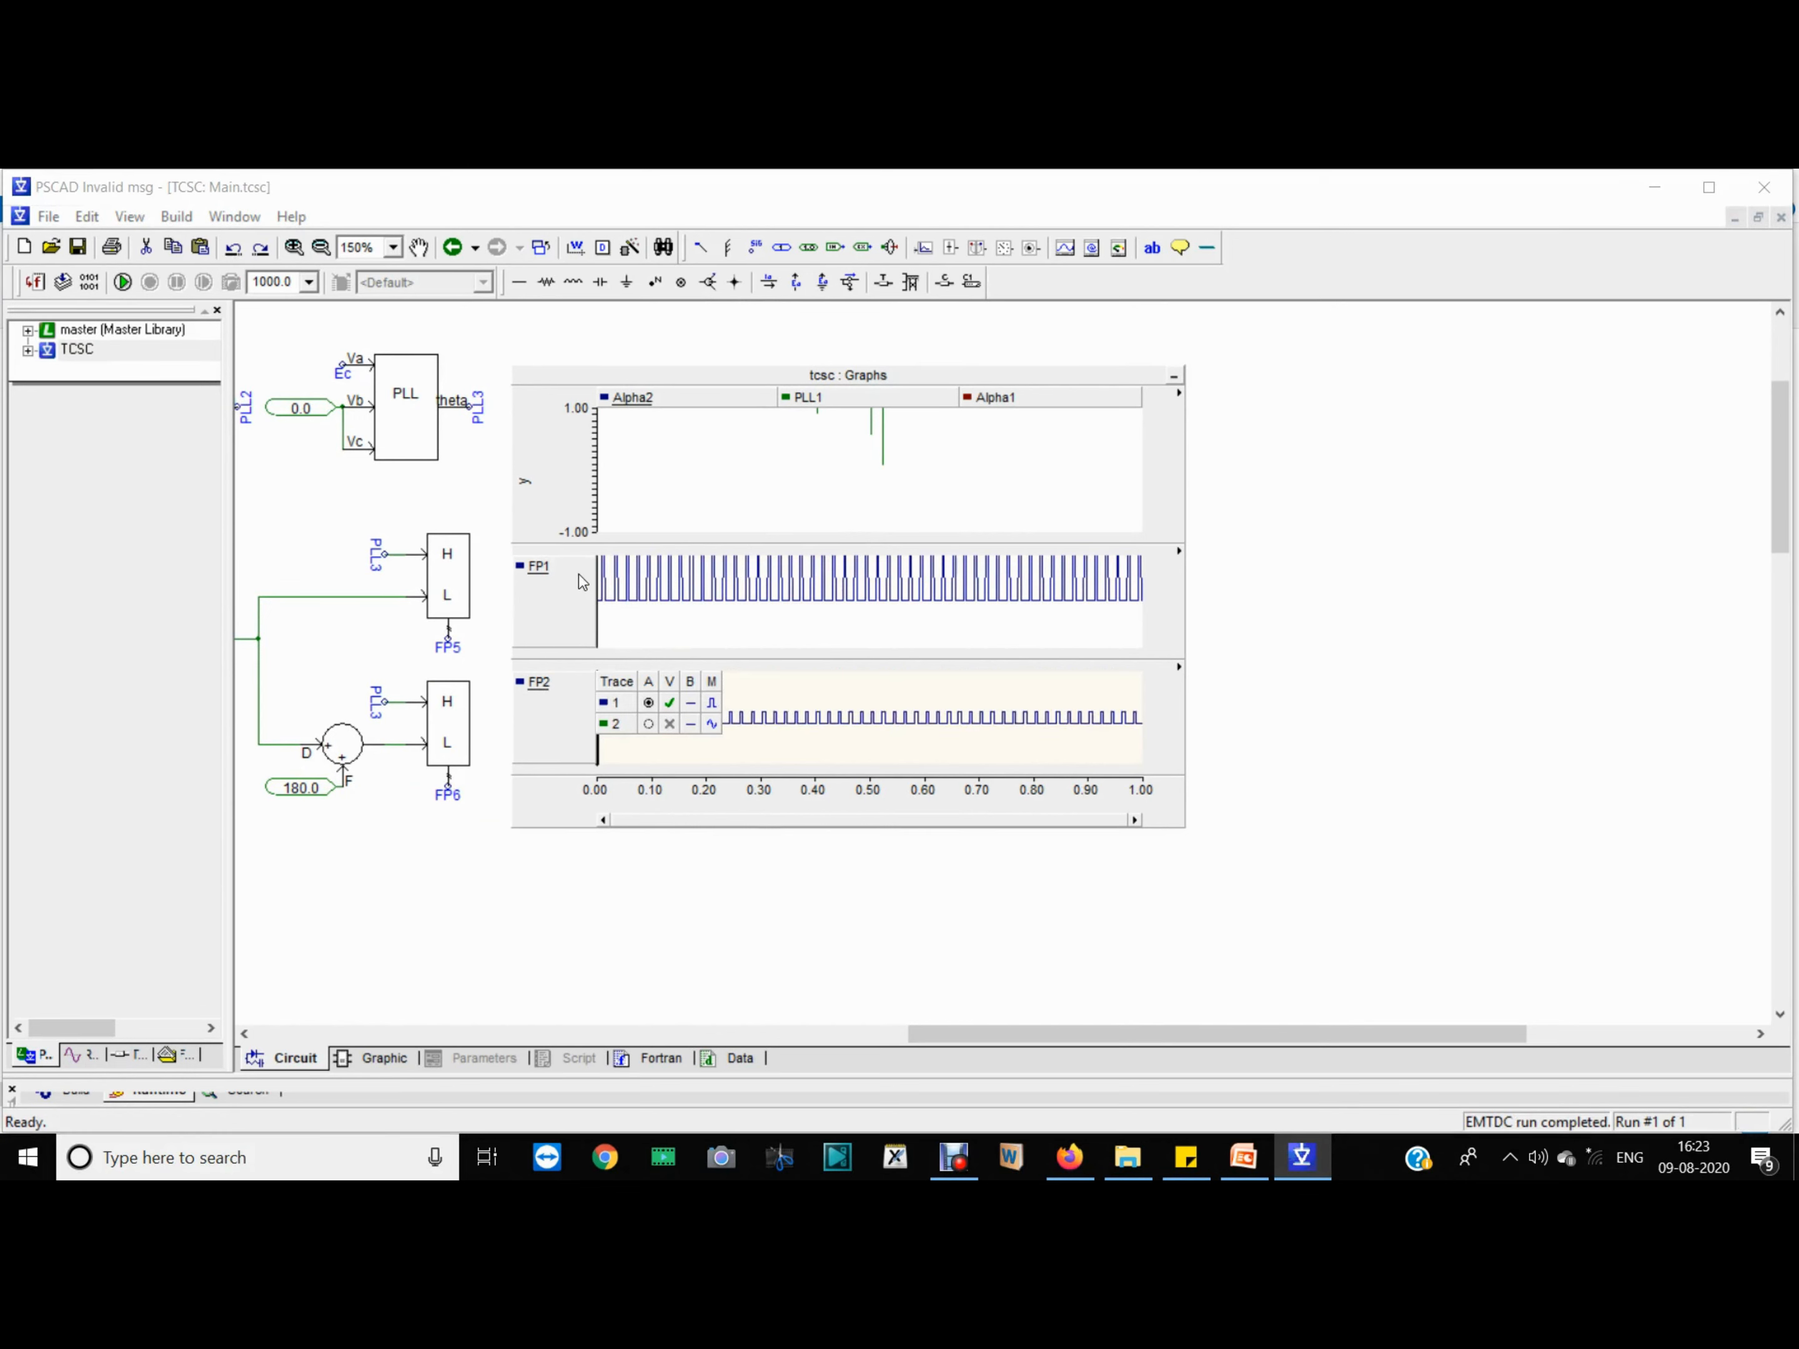
mouse_move(534, 571)
click(712, 587)
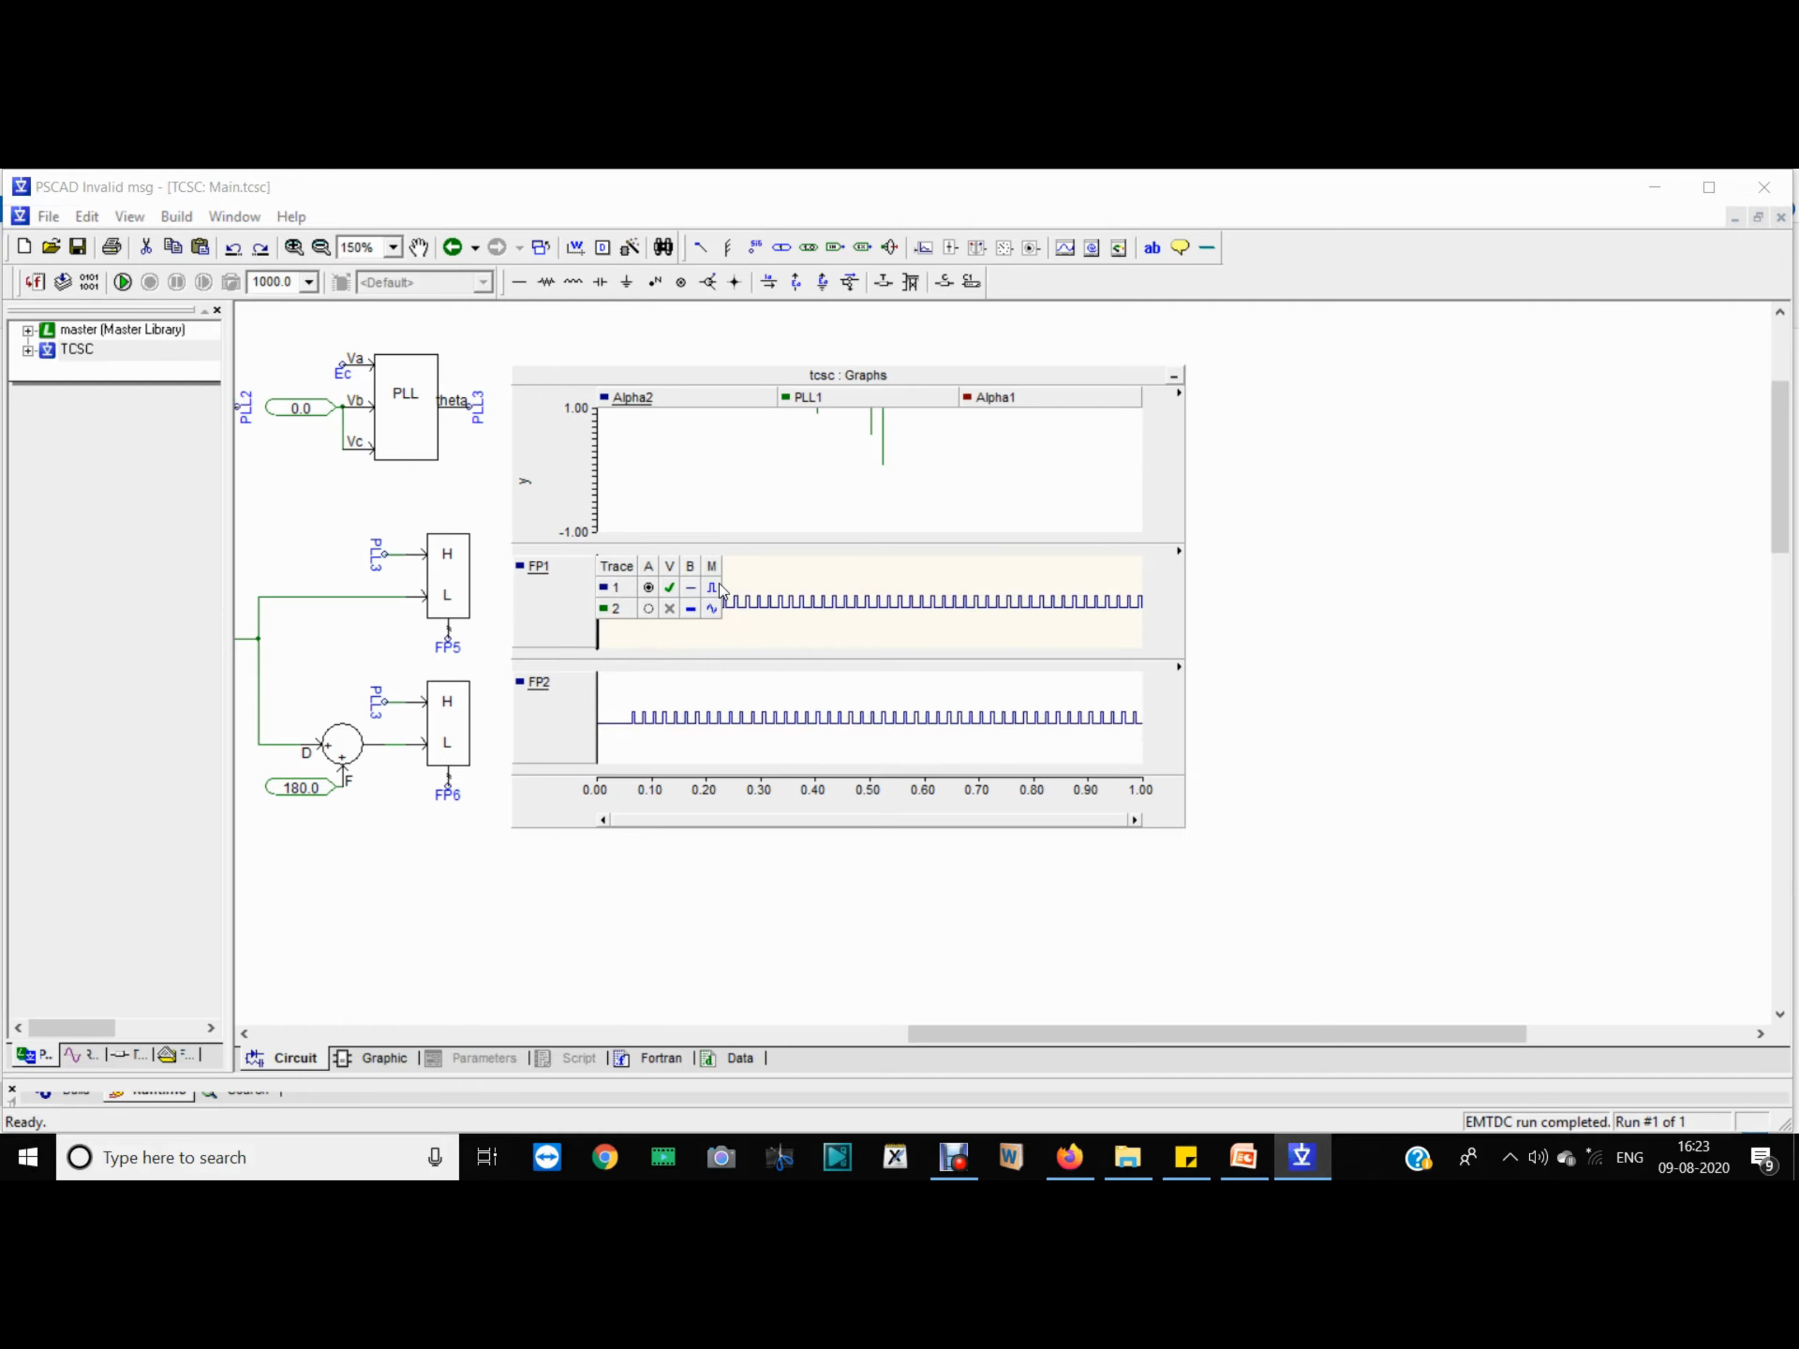
Step: Reset the overlay graph's extents to show the full range of the Alpha and PLL1 curves
click(845, 678)
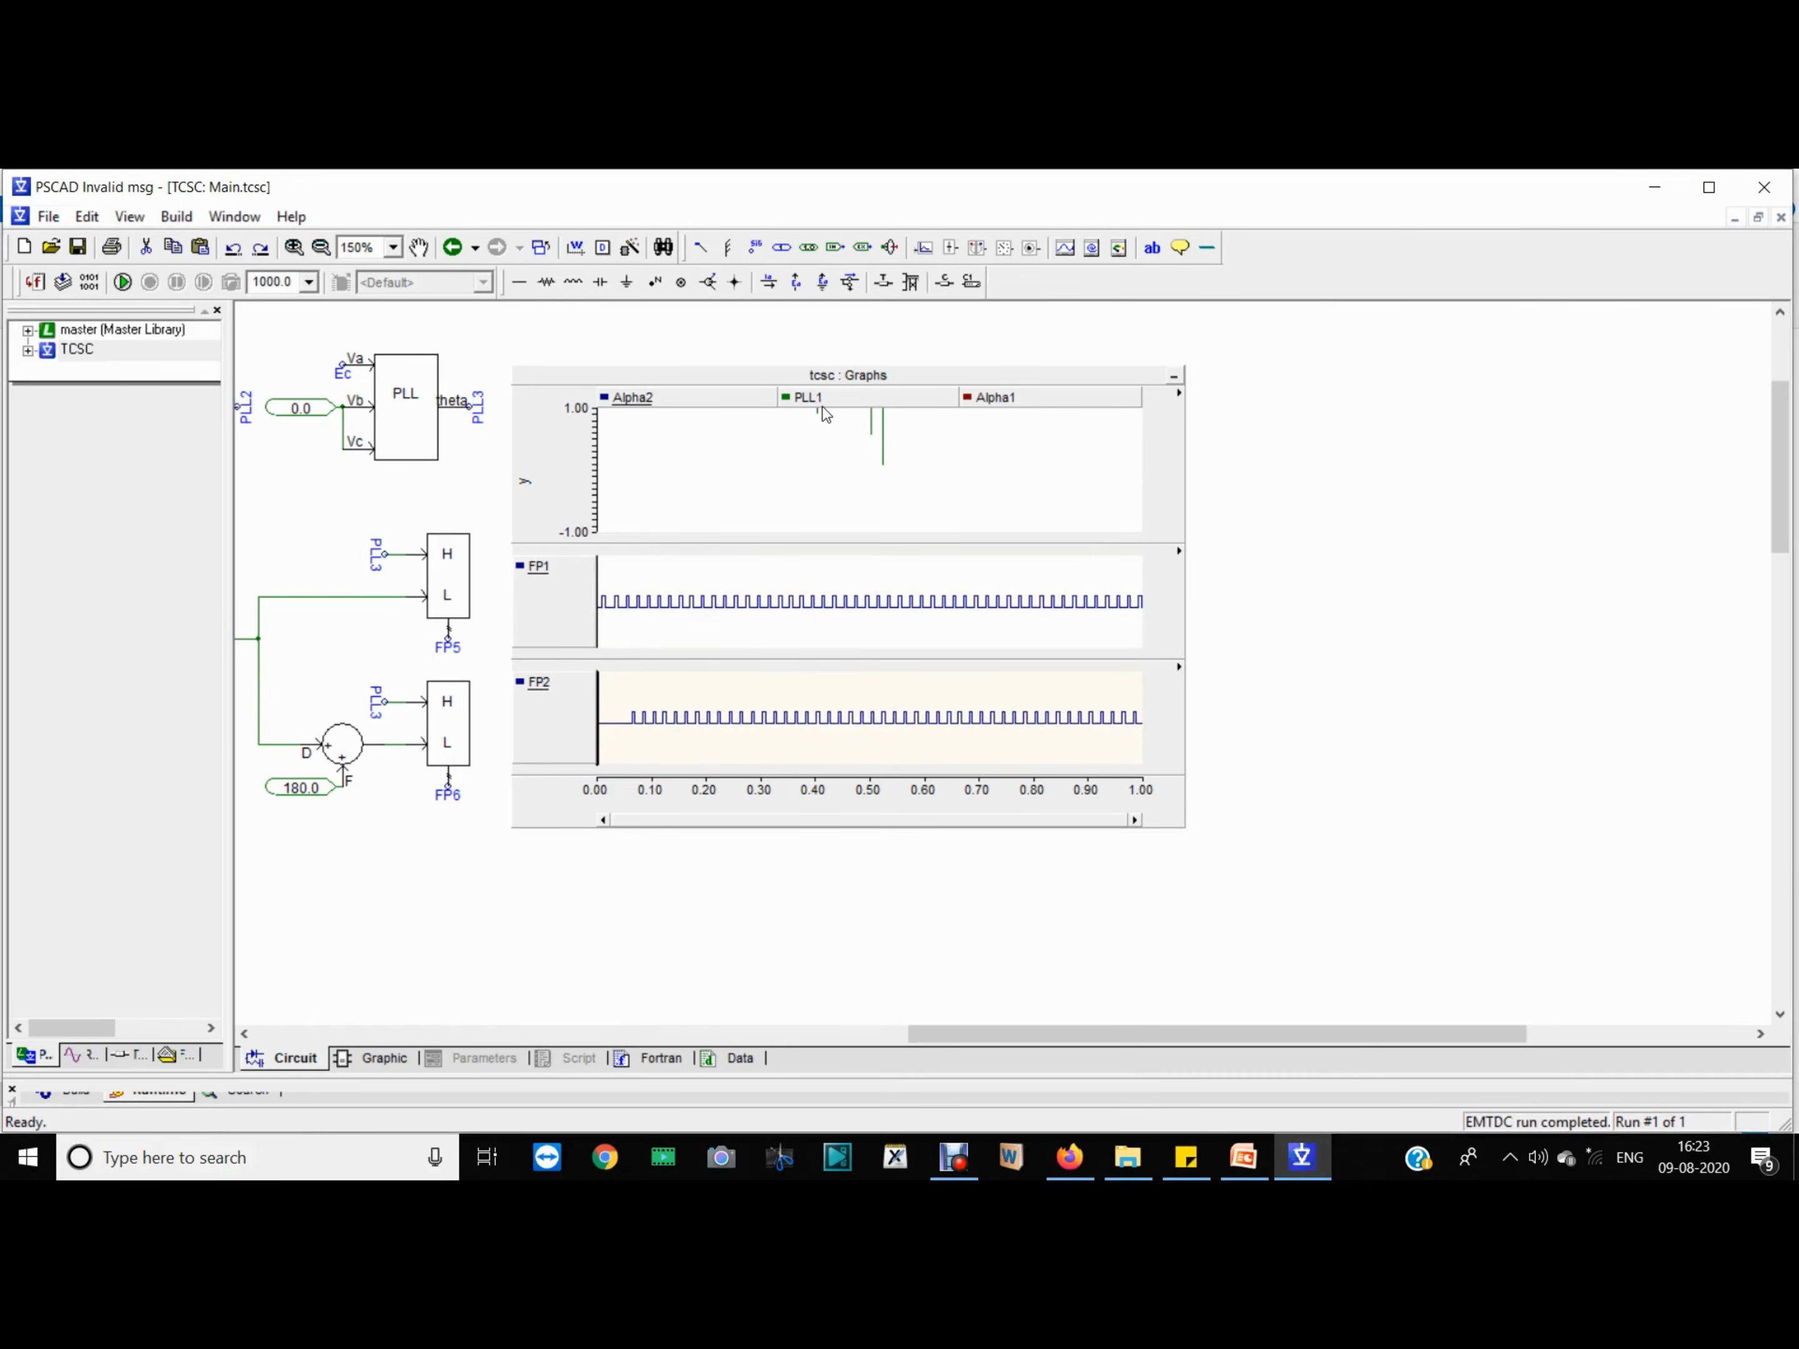
click(822, 472)
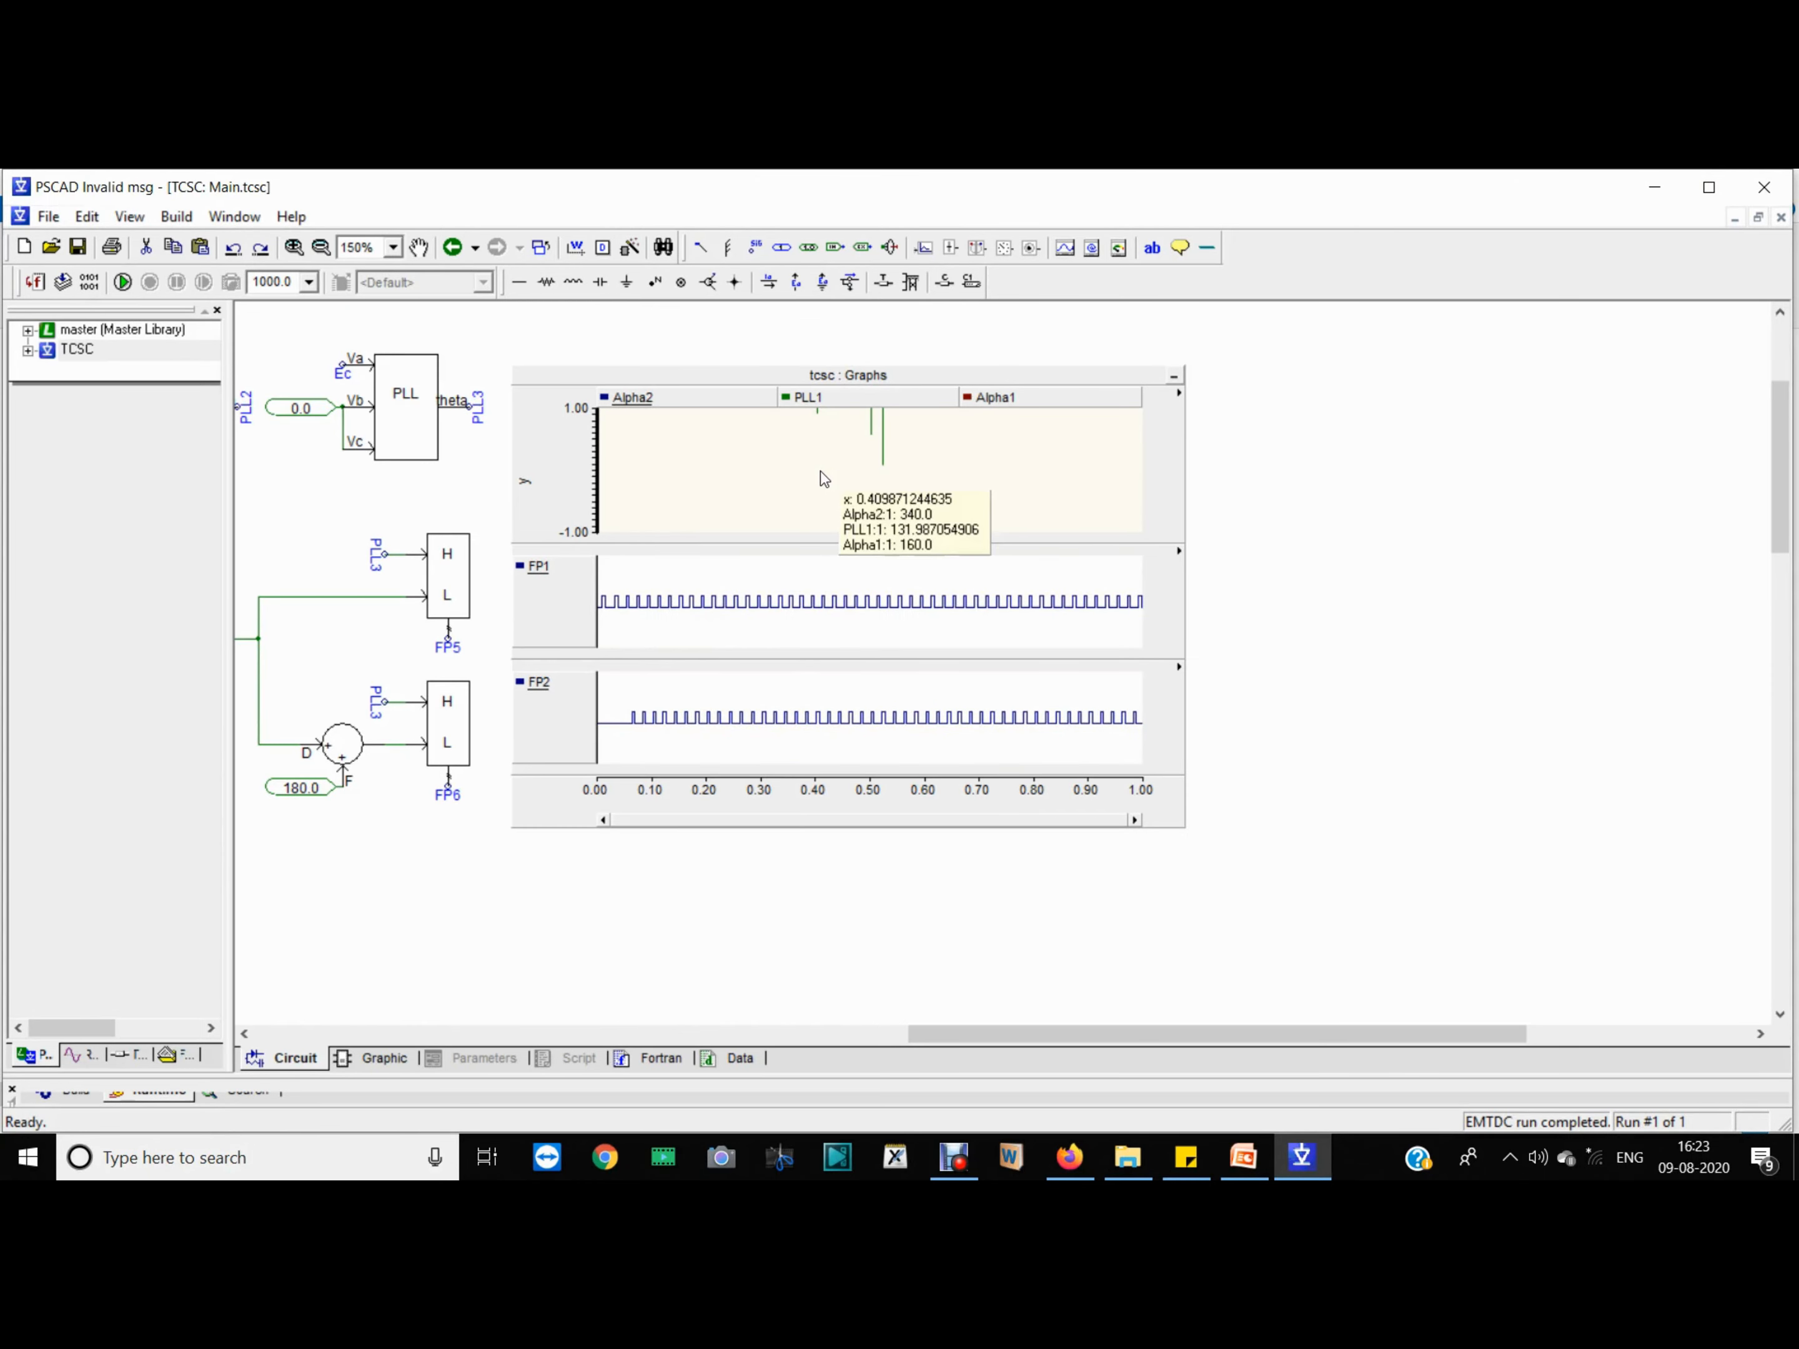
key(r)
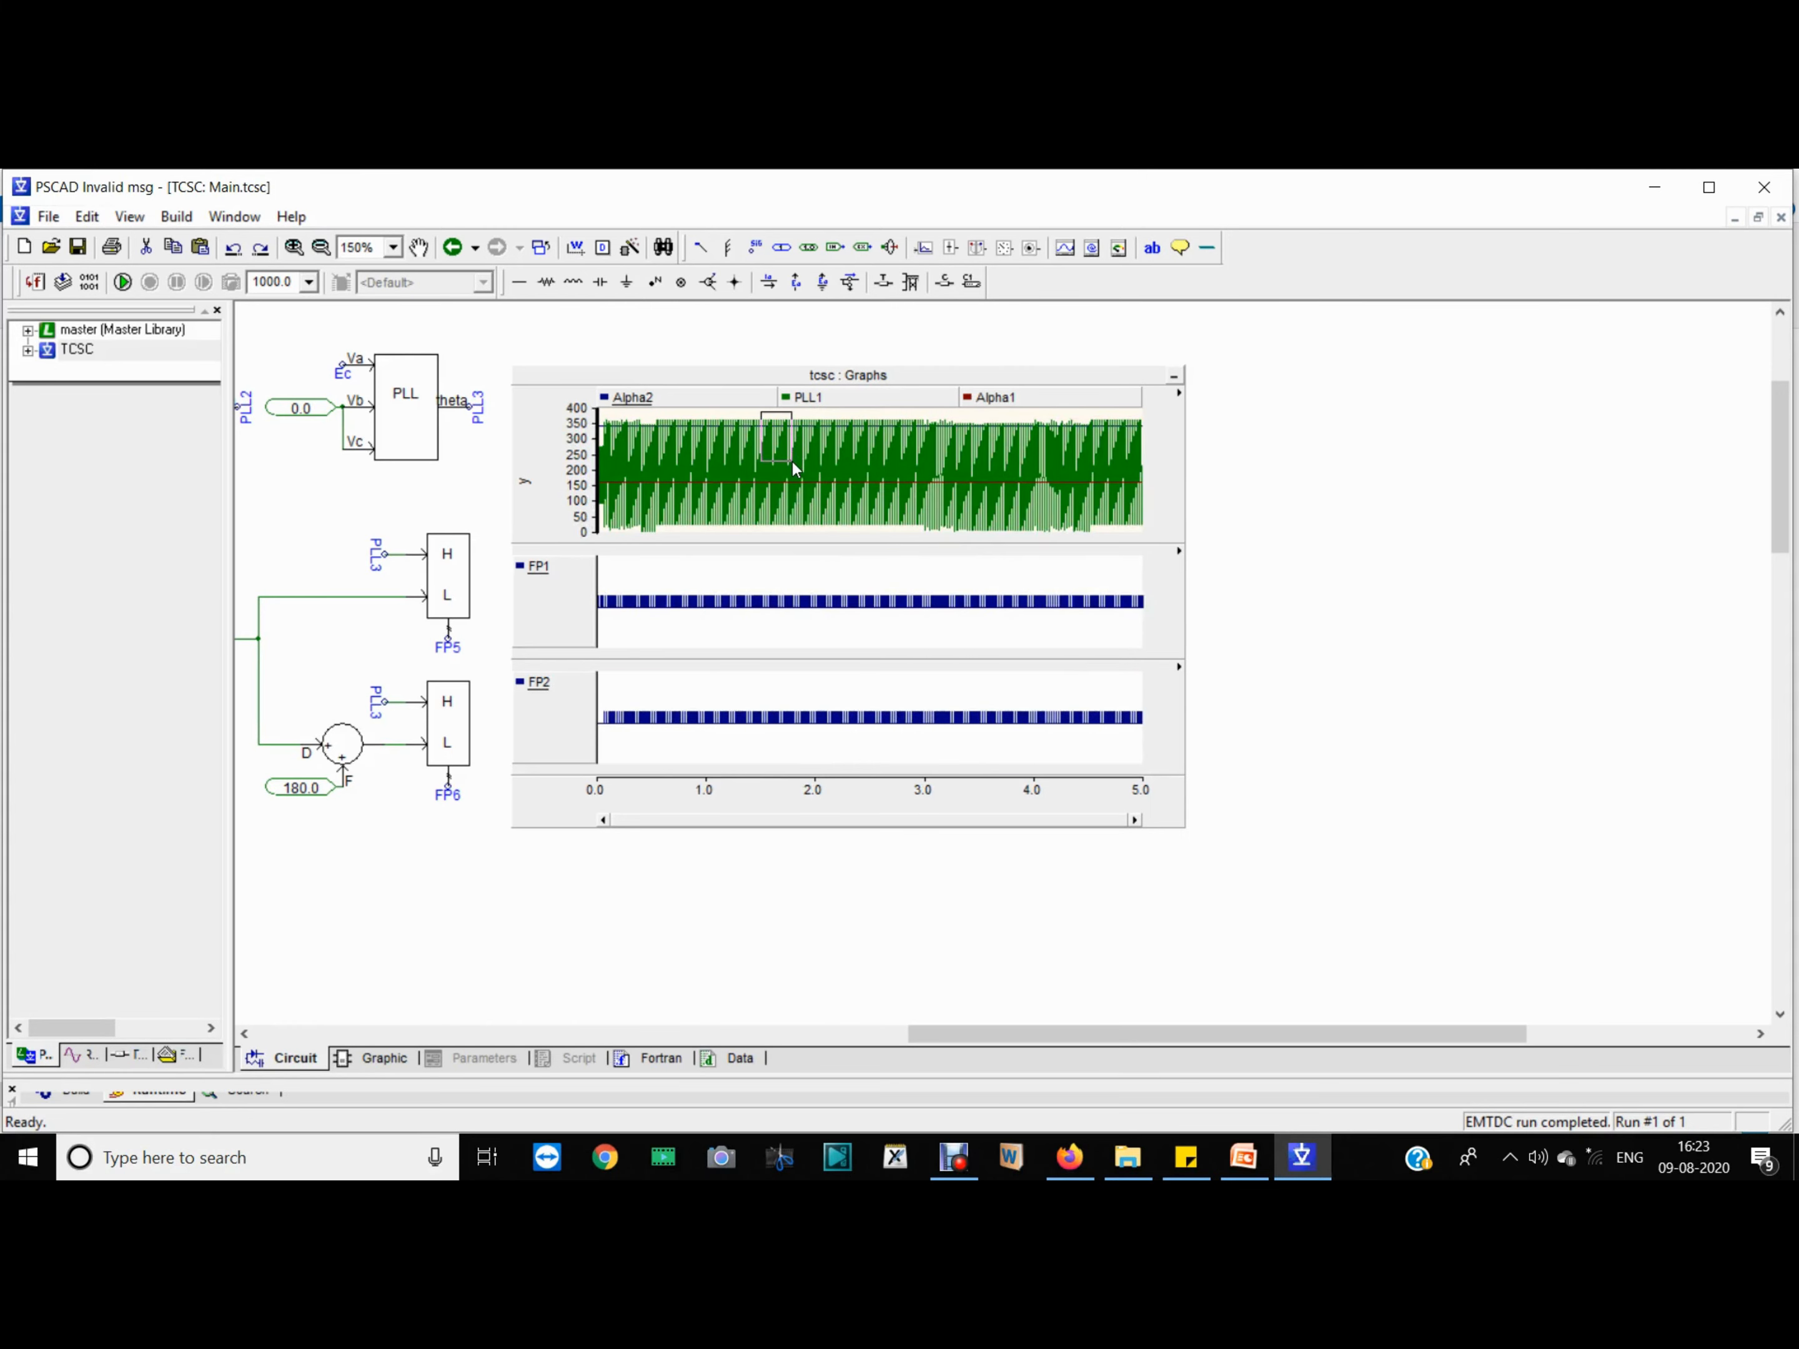
Step: Zoom the overlay graph to the window from 1.56 to 1.74 s to examine the Alpha, PLL1 and firing-pulse curves
drag(801, 526, 801, 531)
drag(716, 416, 967, 549)
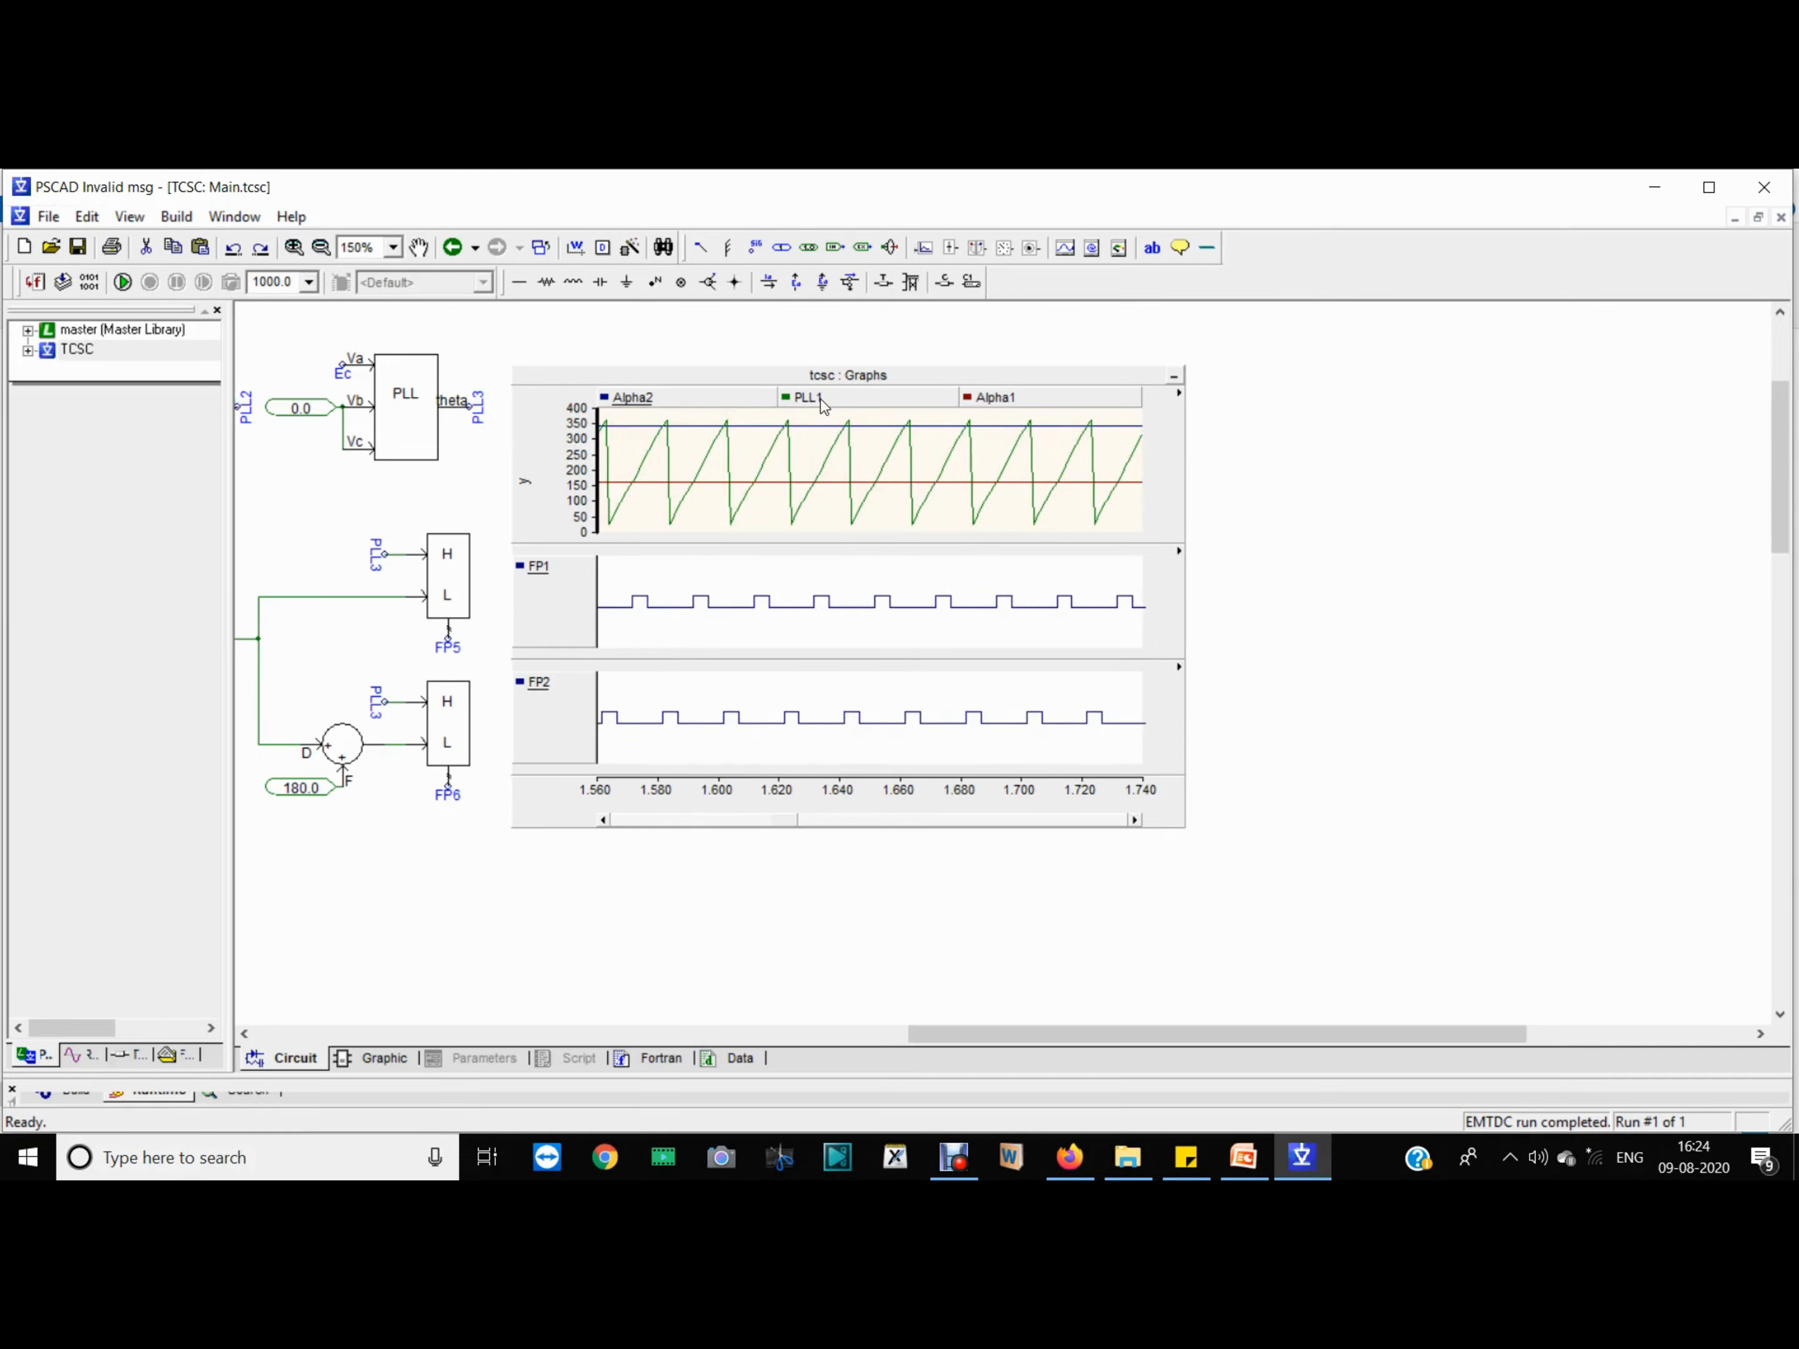
mouse_move(851, 448)
mouse_move(731, 422)
Step: Check the TCSC block's firing-angle input on the main circuit and compare the module's PLL1 and Alpha1 crossings with the FP1 pulses
drag(1027, 1036, 737, 1019)
key(BackSpace)
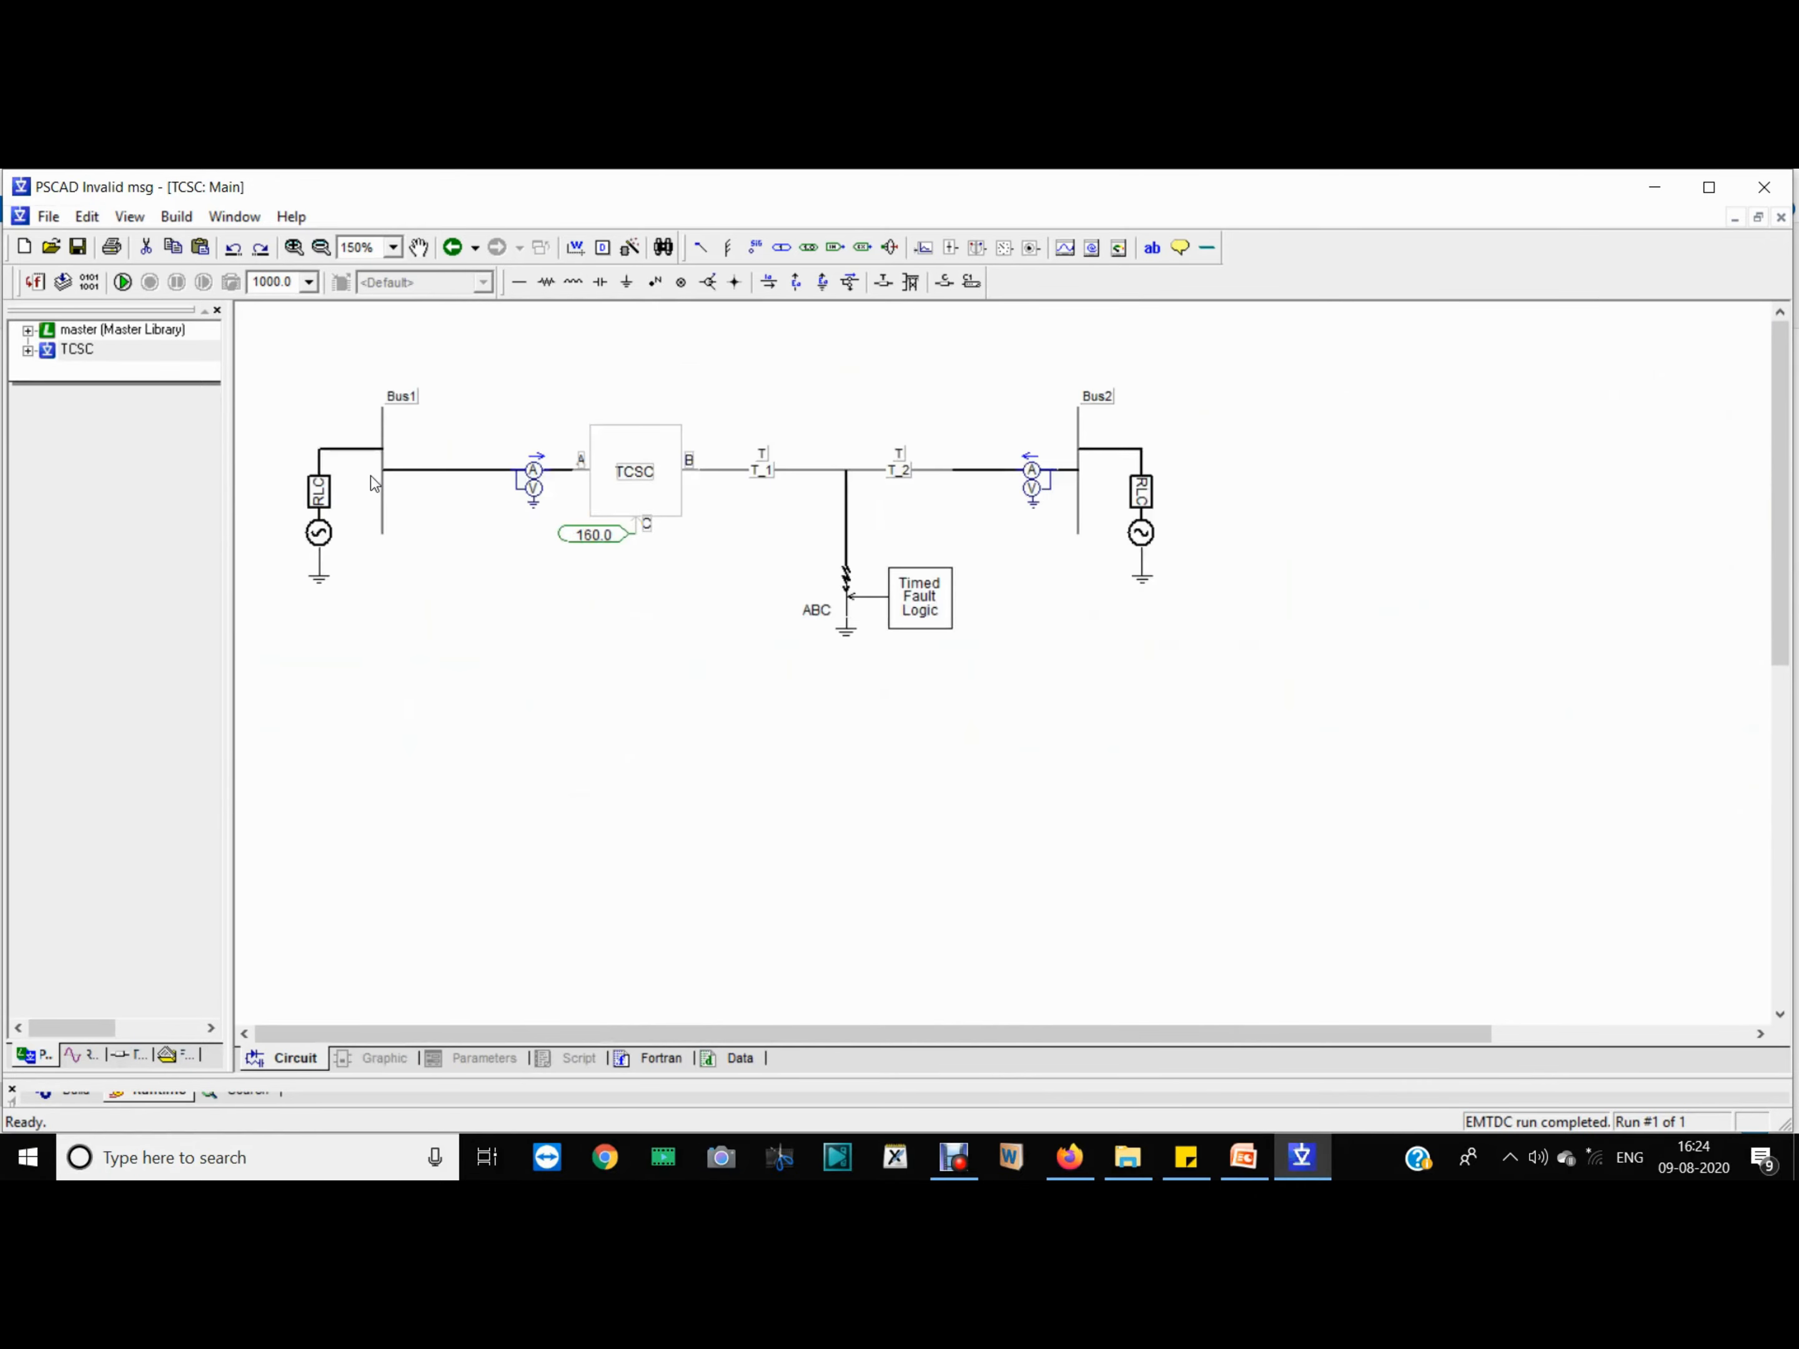
double_click(630, 496)
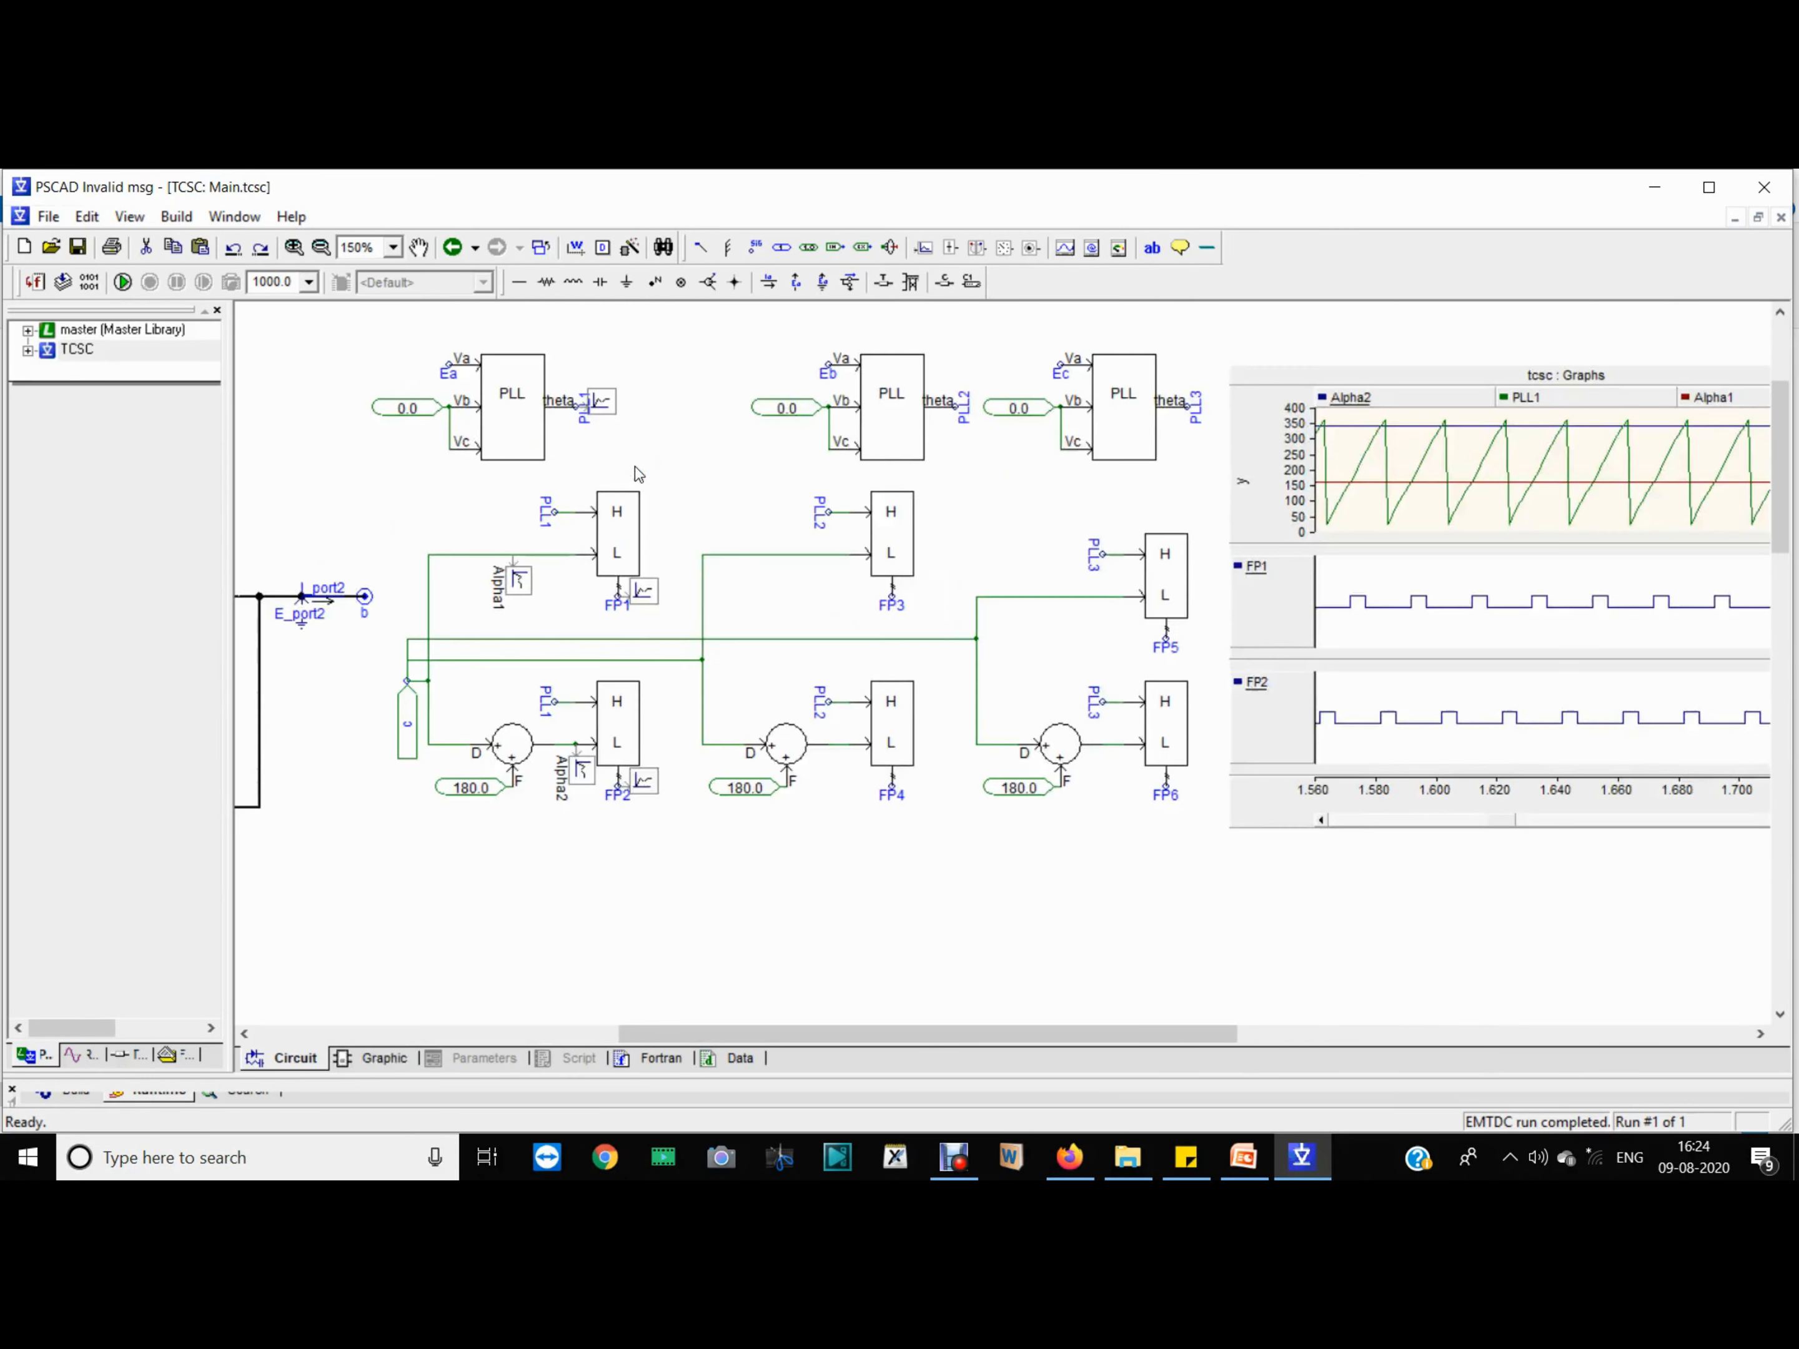
drag(1091, 1025, 1361, 991)
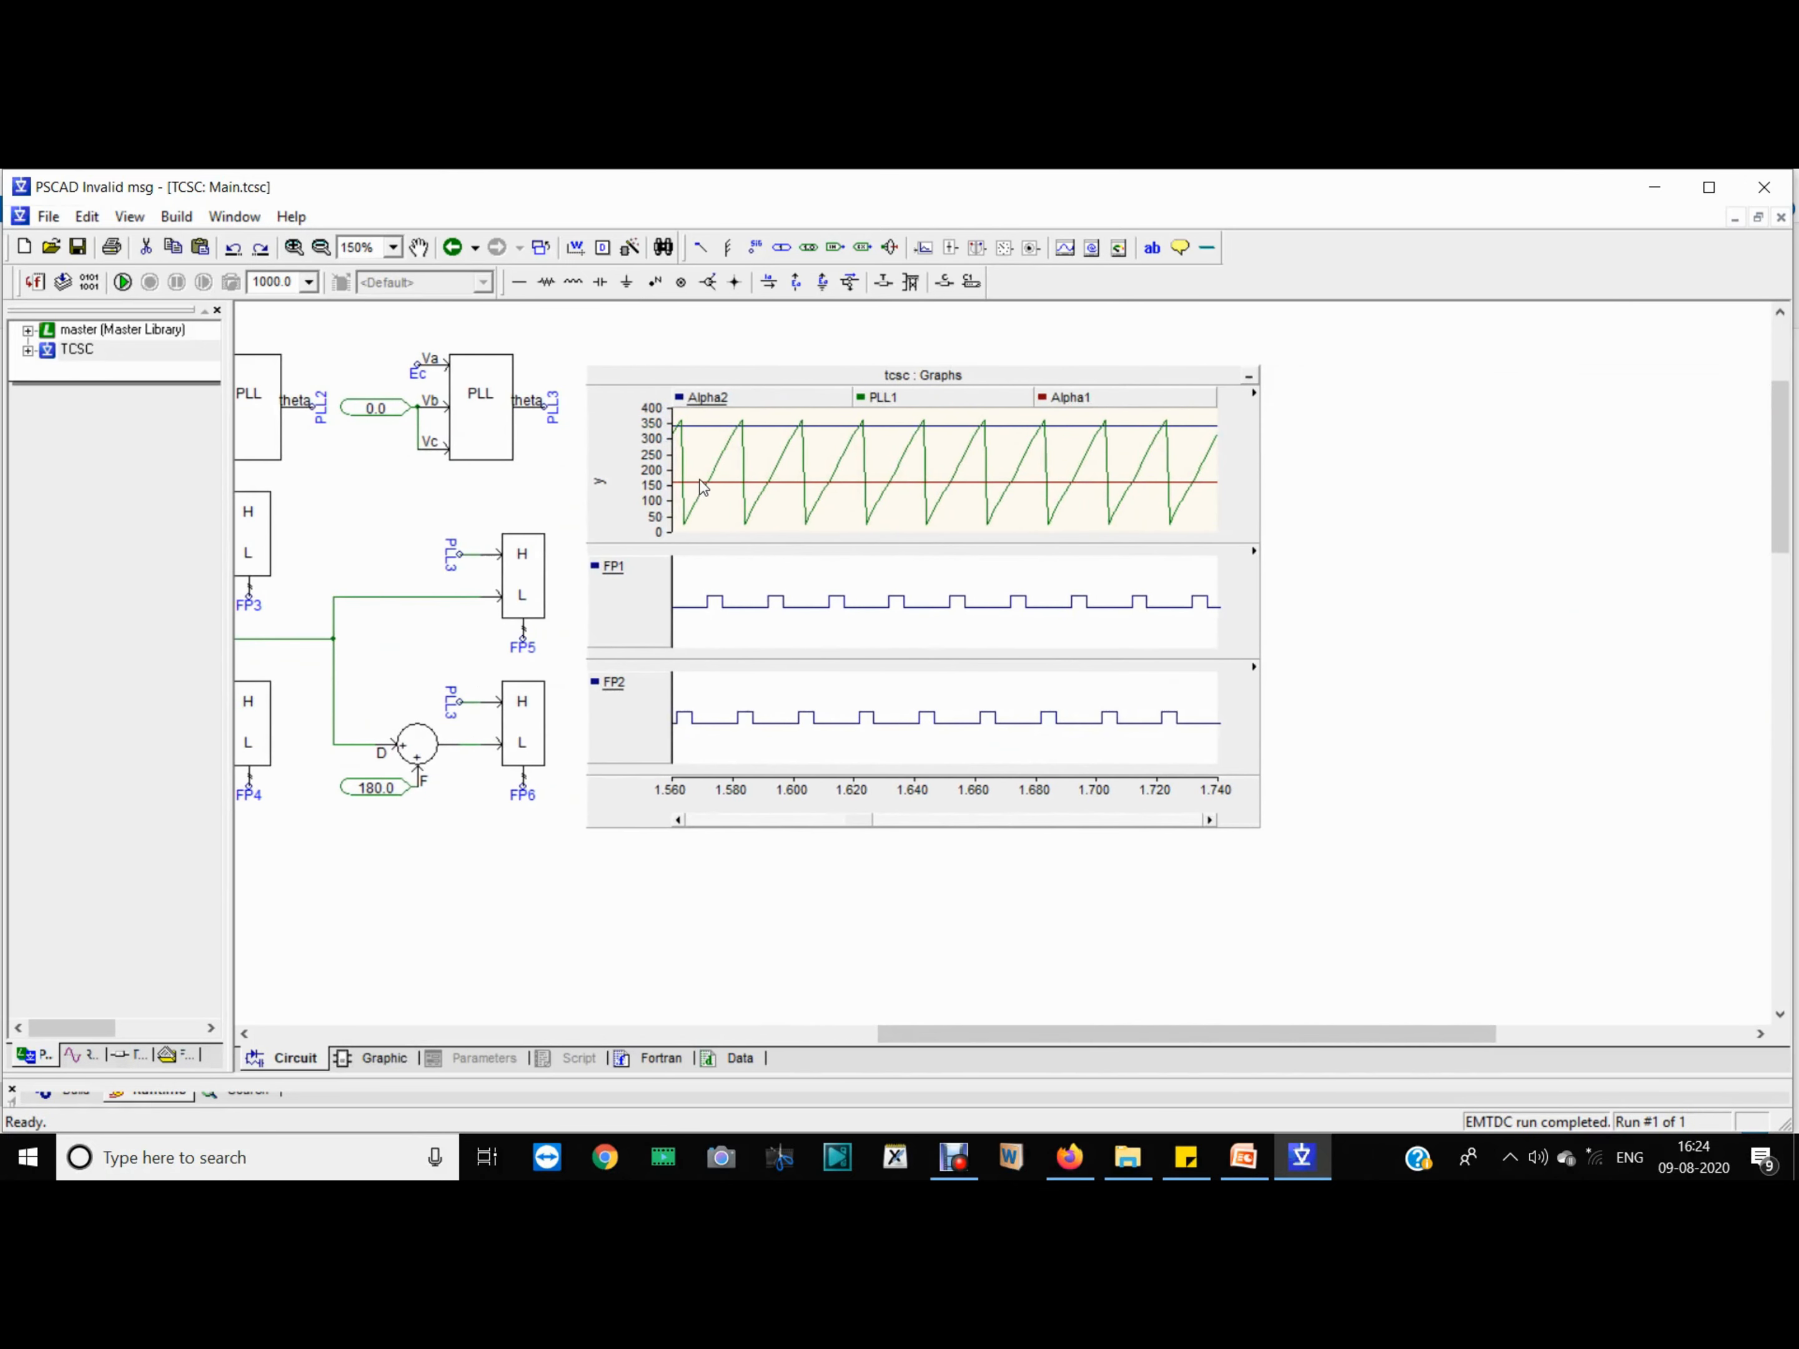
click(737, 486)
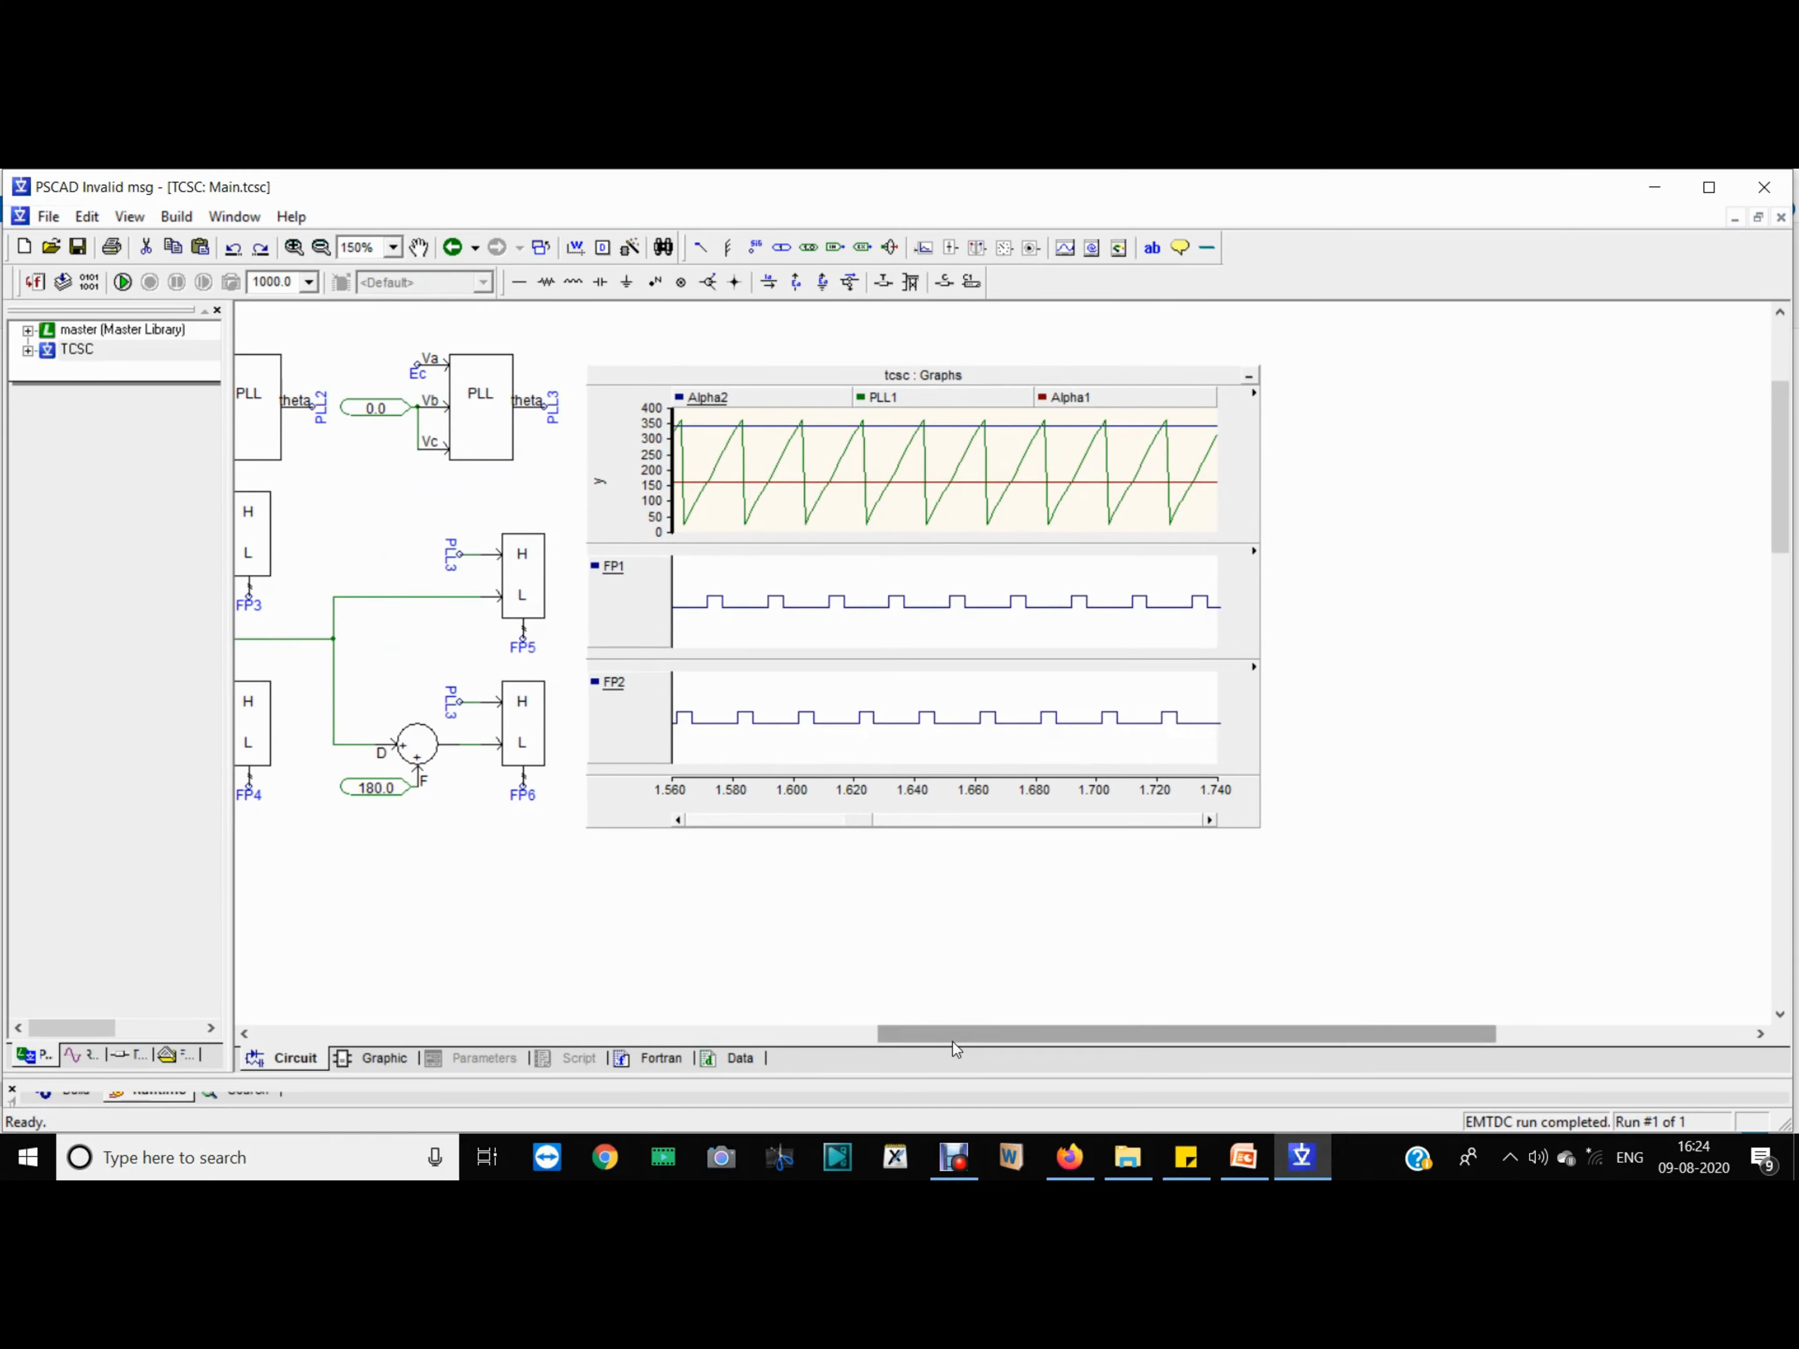
drag(953, 1042, 898, 999)
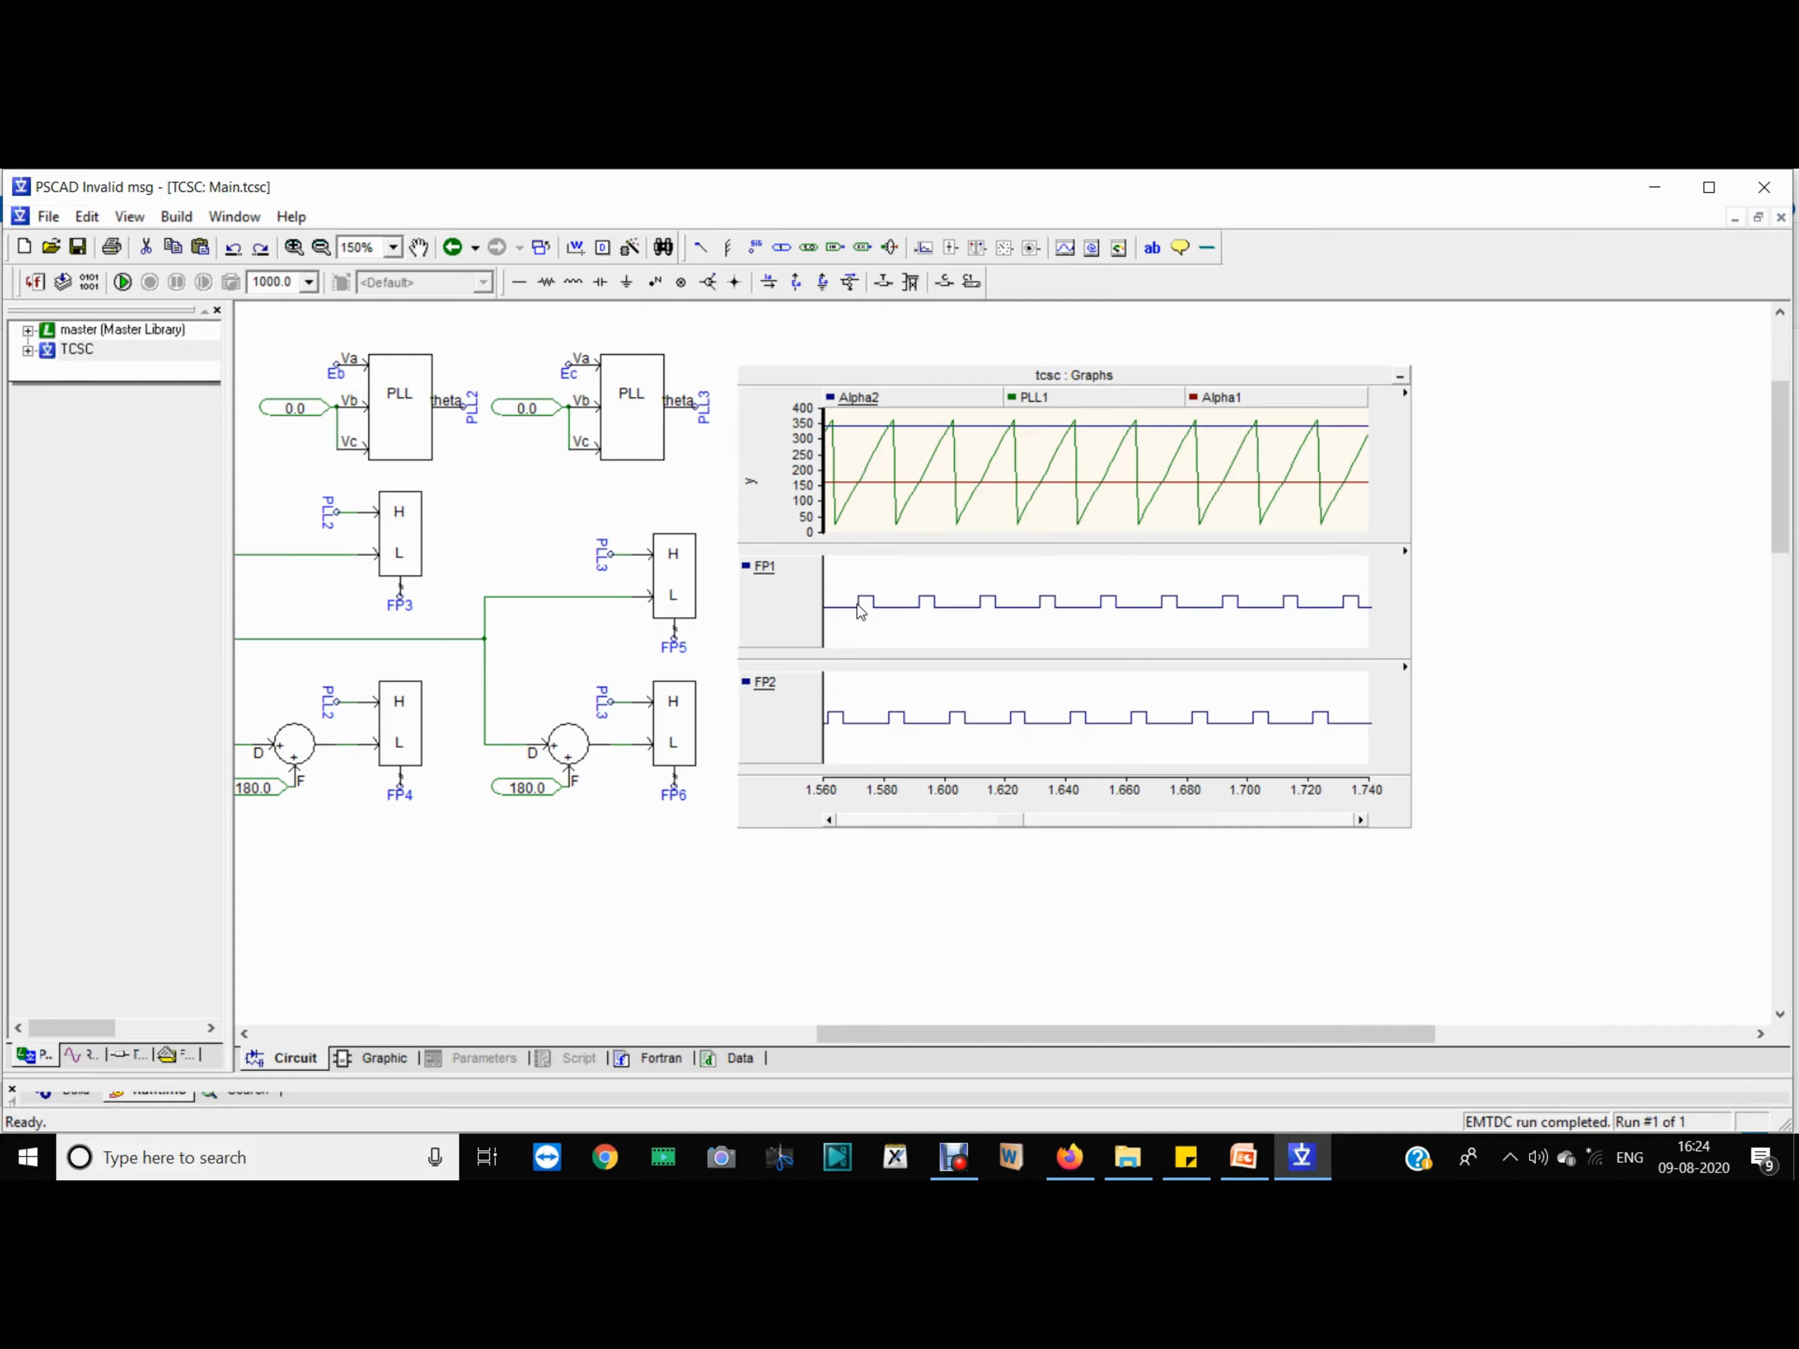
mouse_move(862, 614)
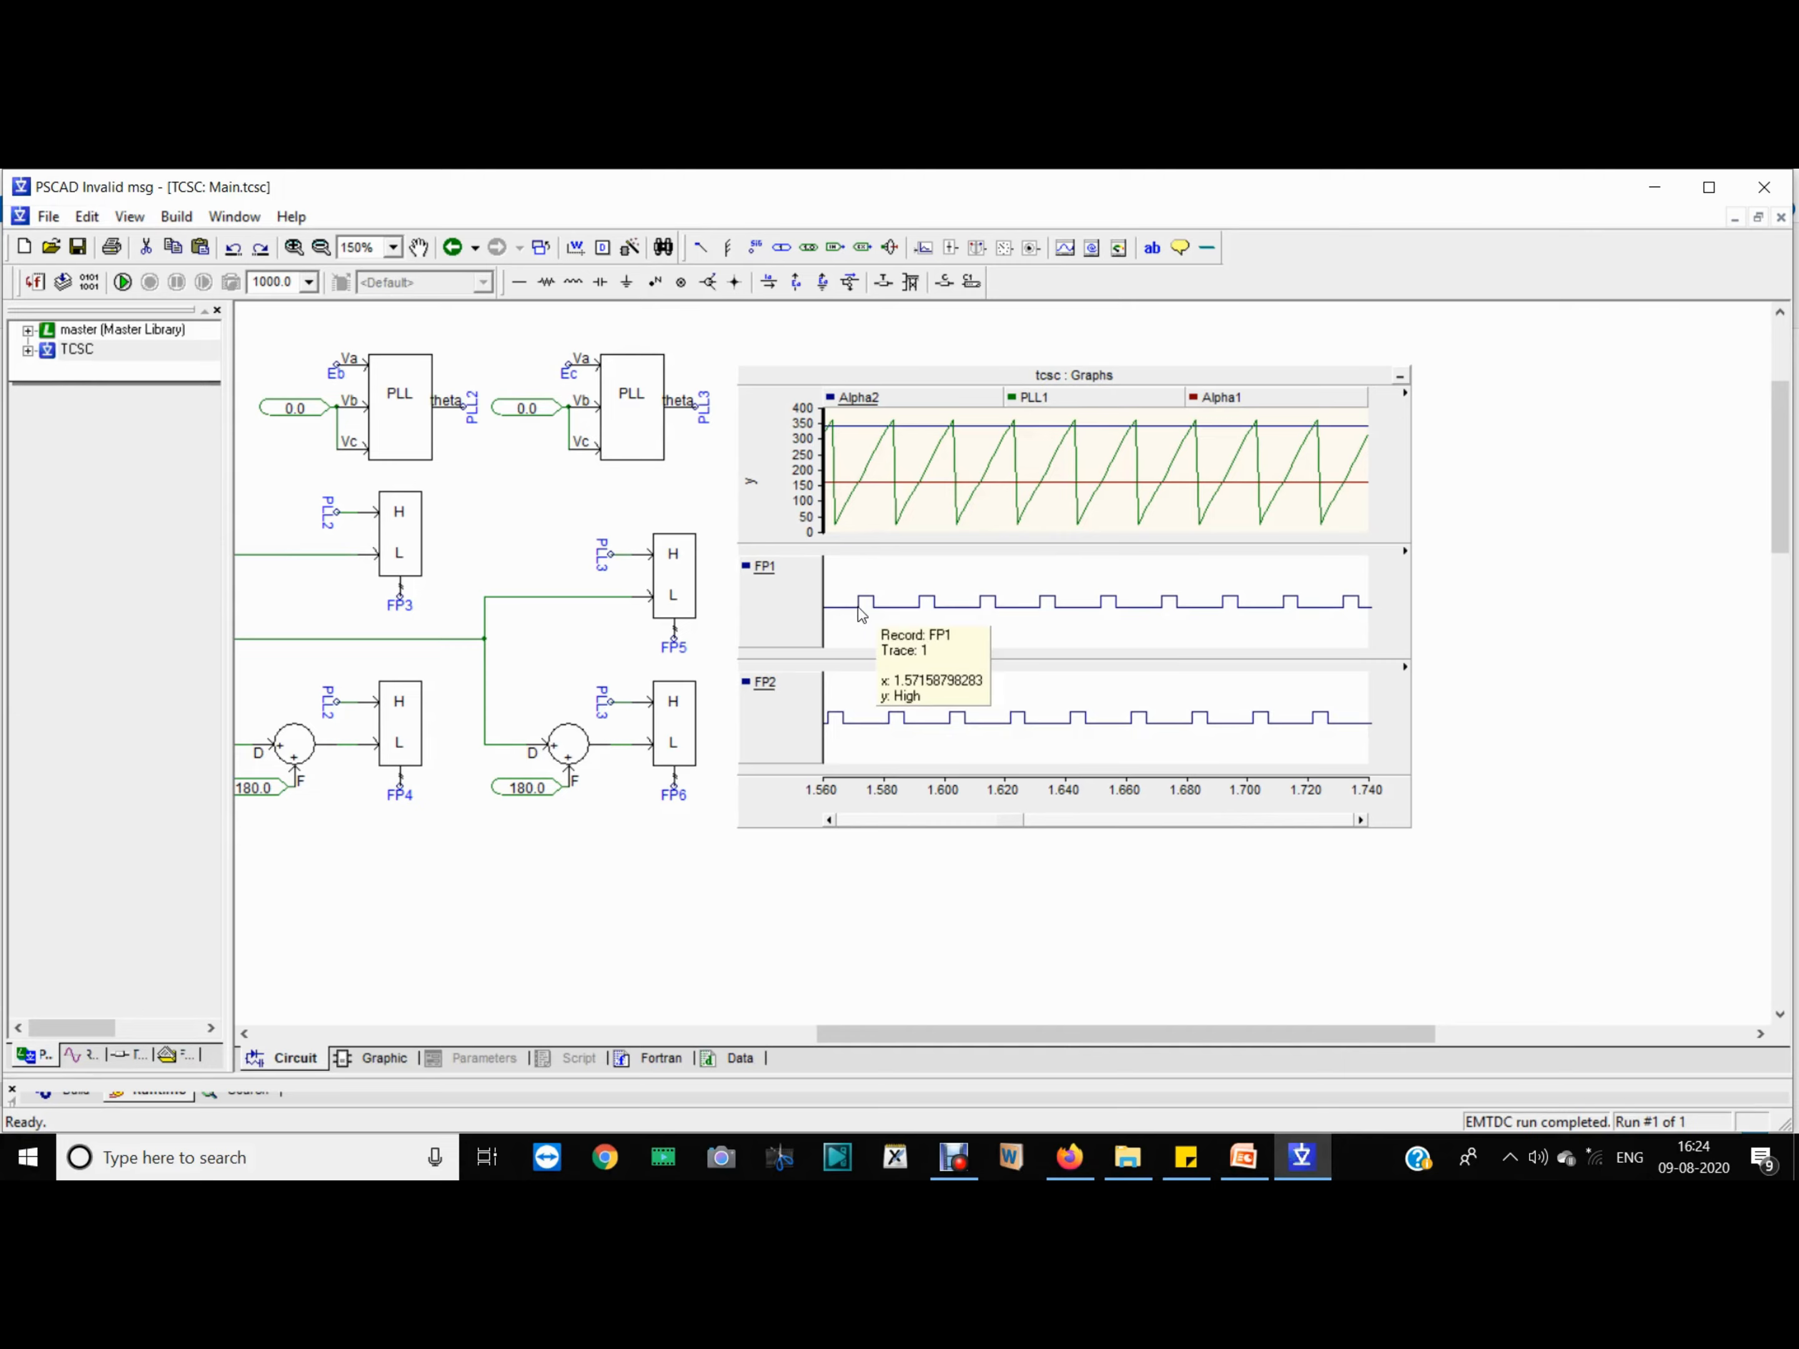
Step: Inspect the band limit data and pulse duration of the FP3 interpolated firing pulse block
double_click(398, 527)
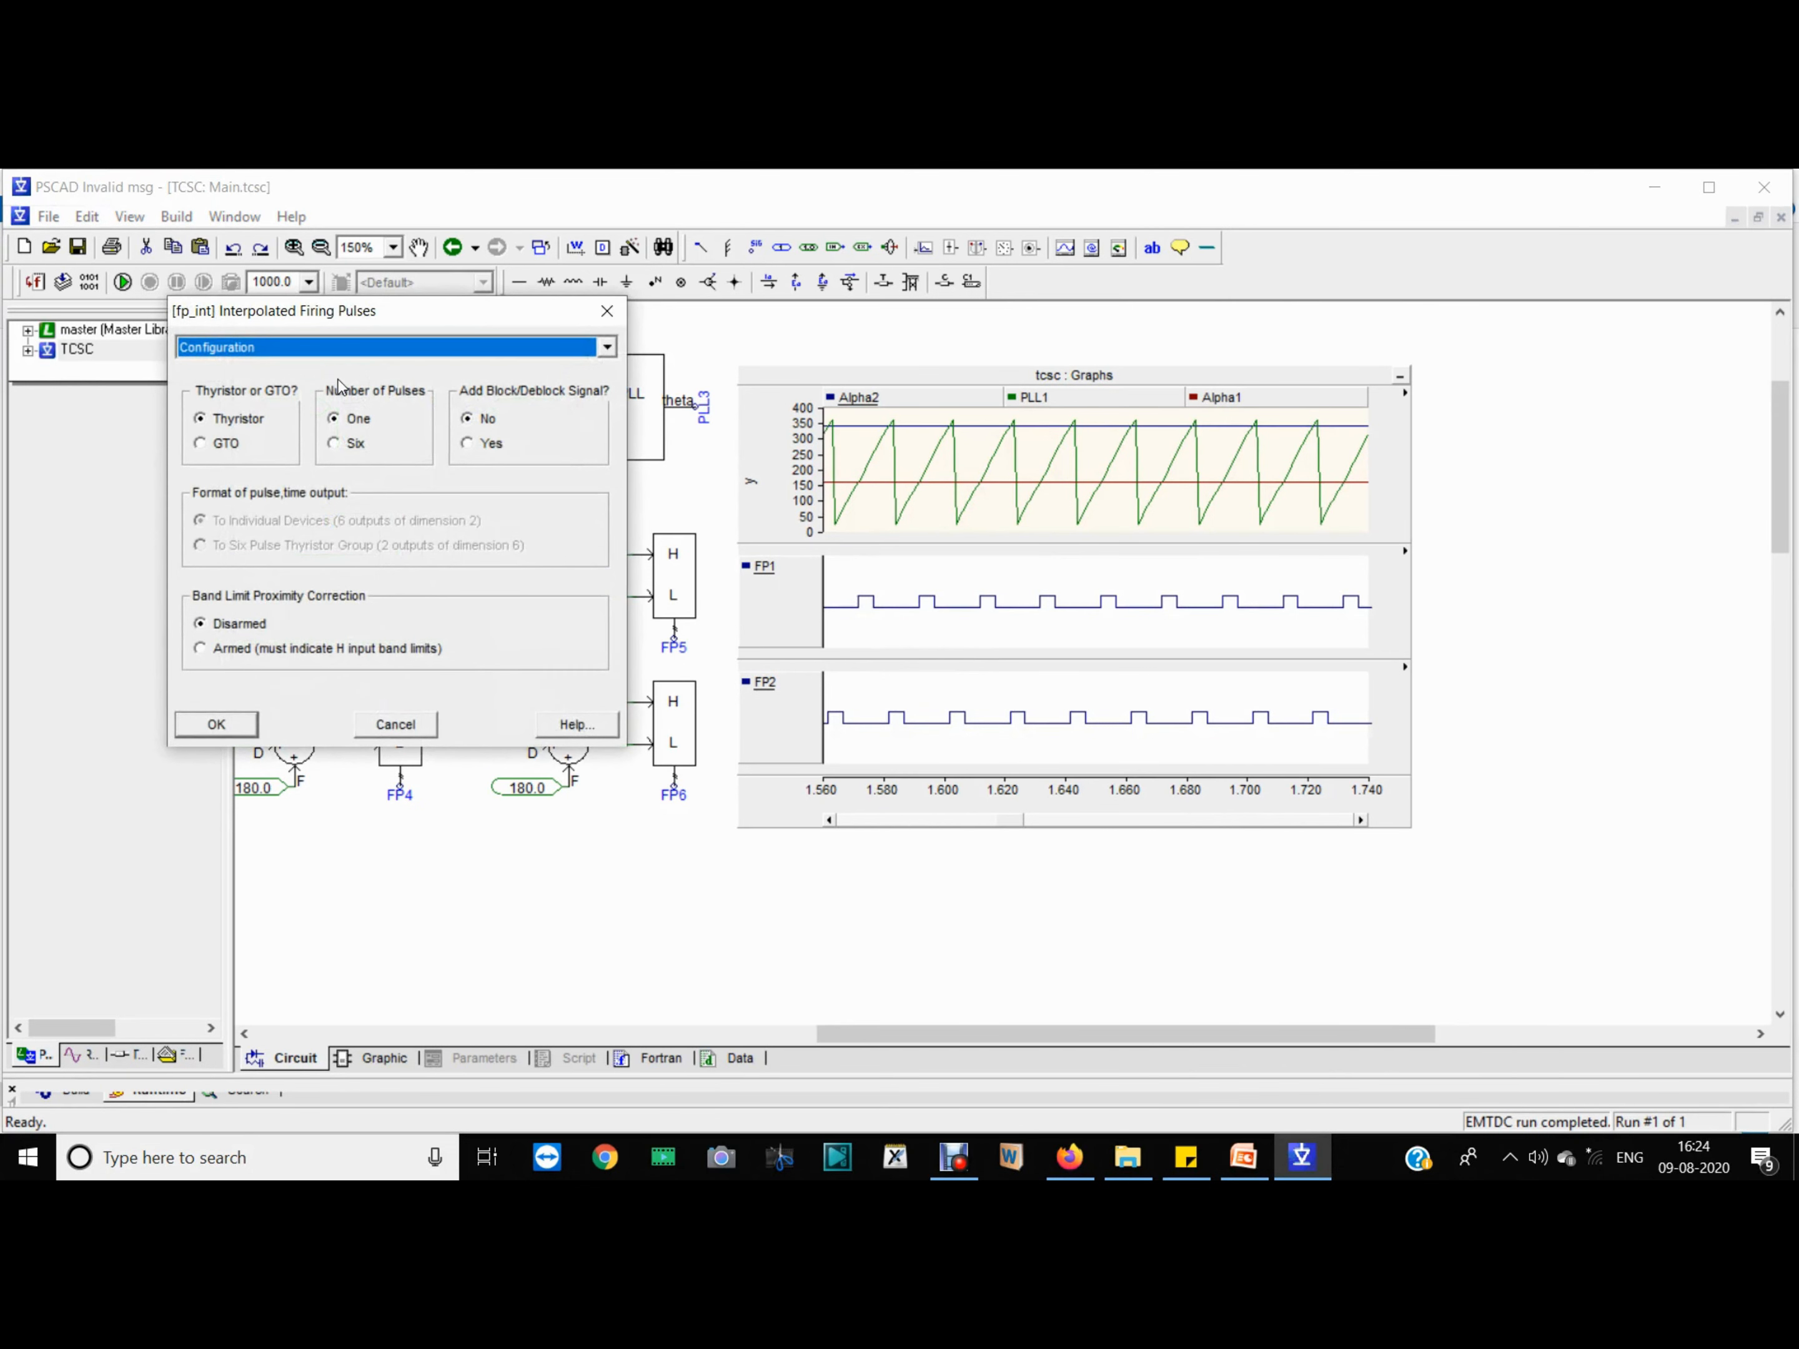
click(300, 356)
click(300, 387)
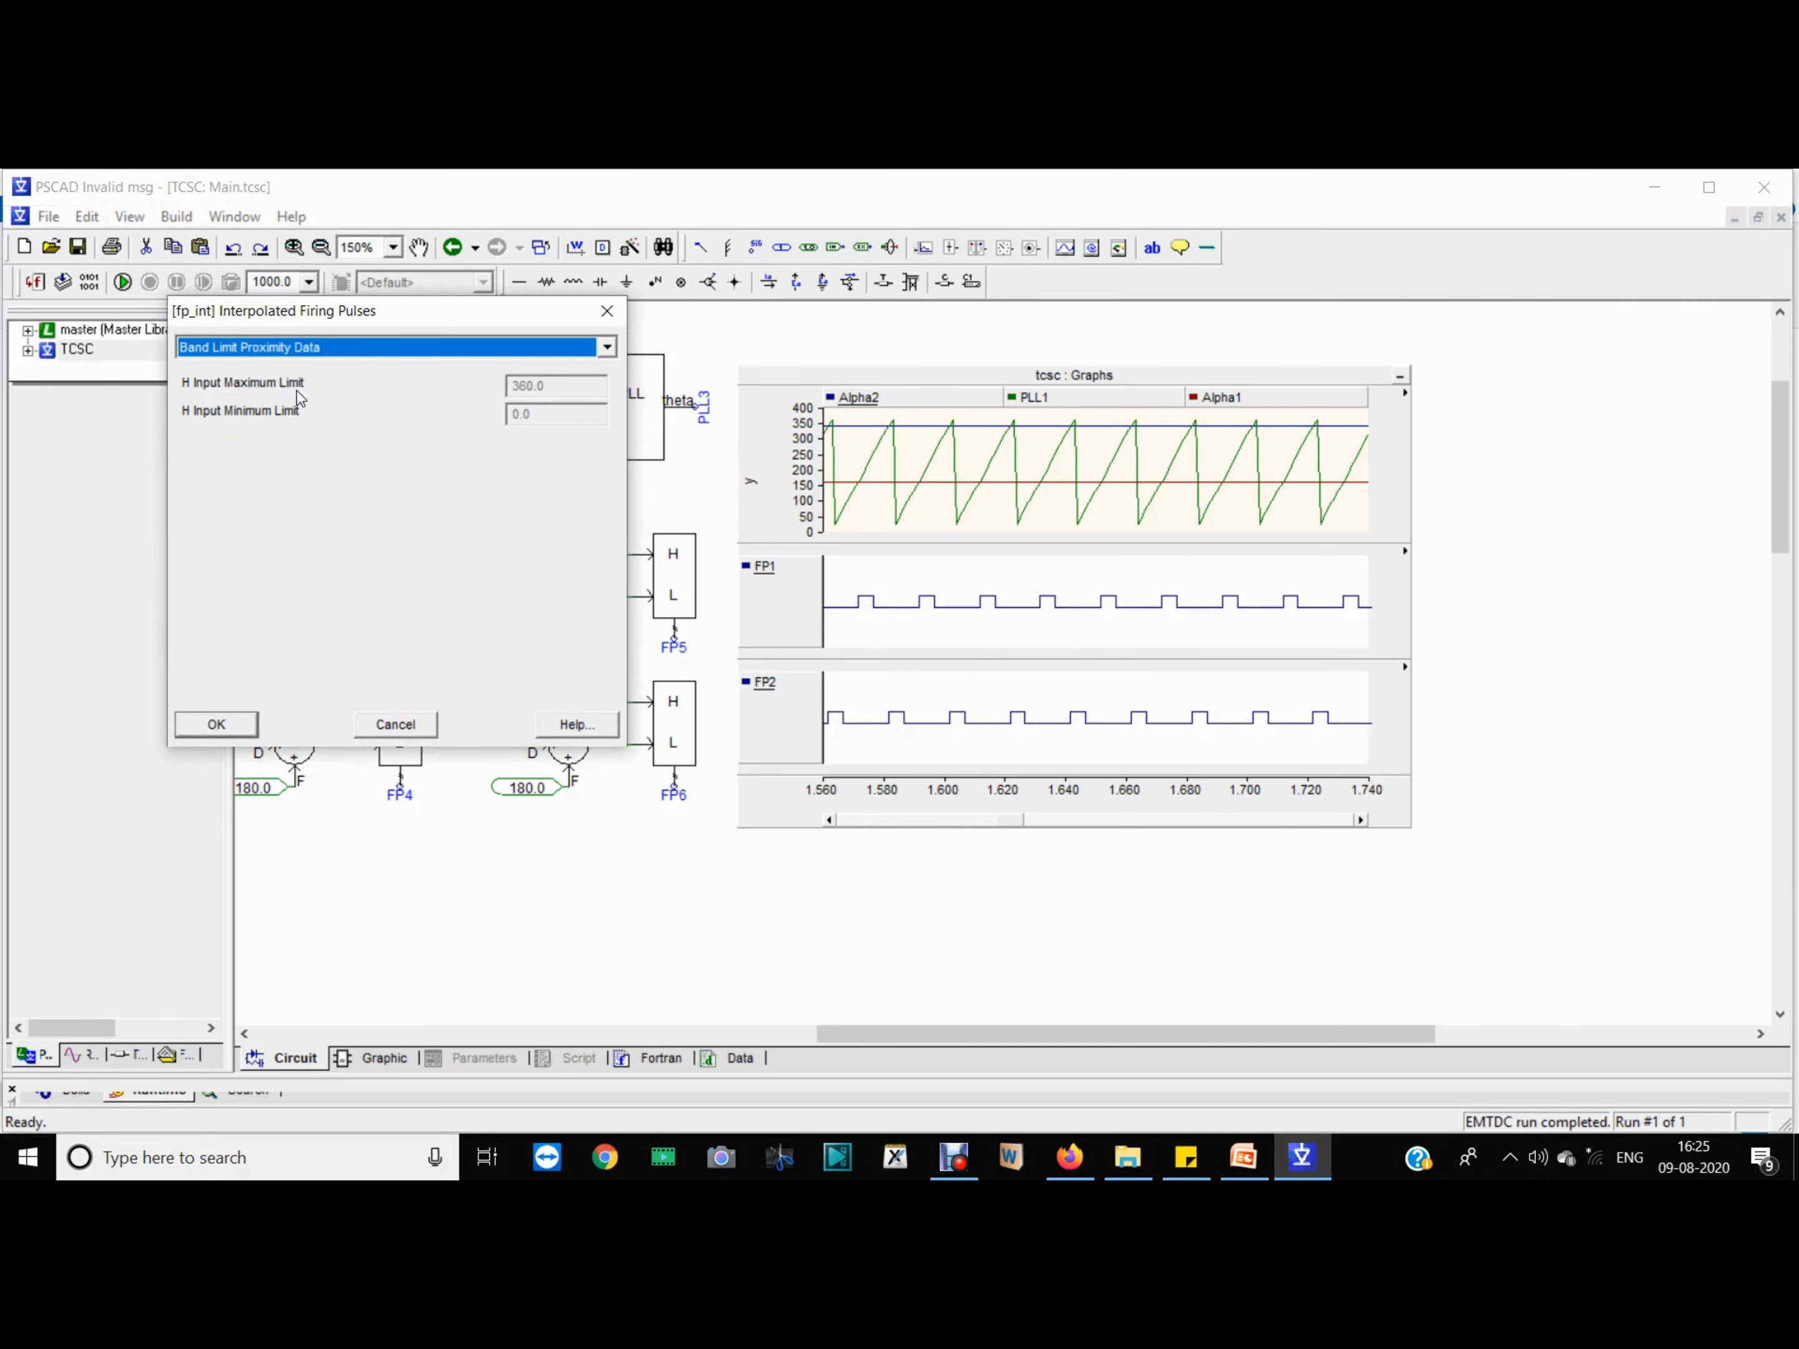
key(Down)
key(Down)
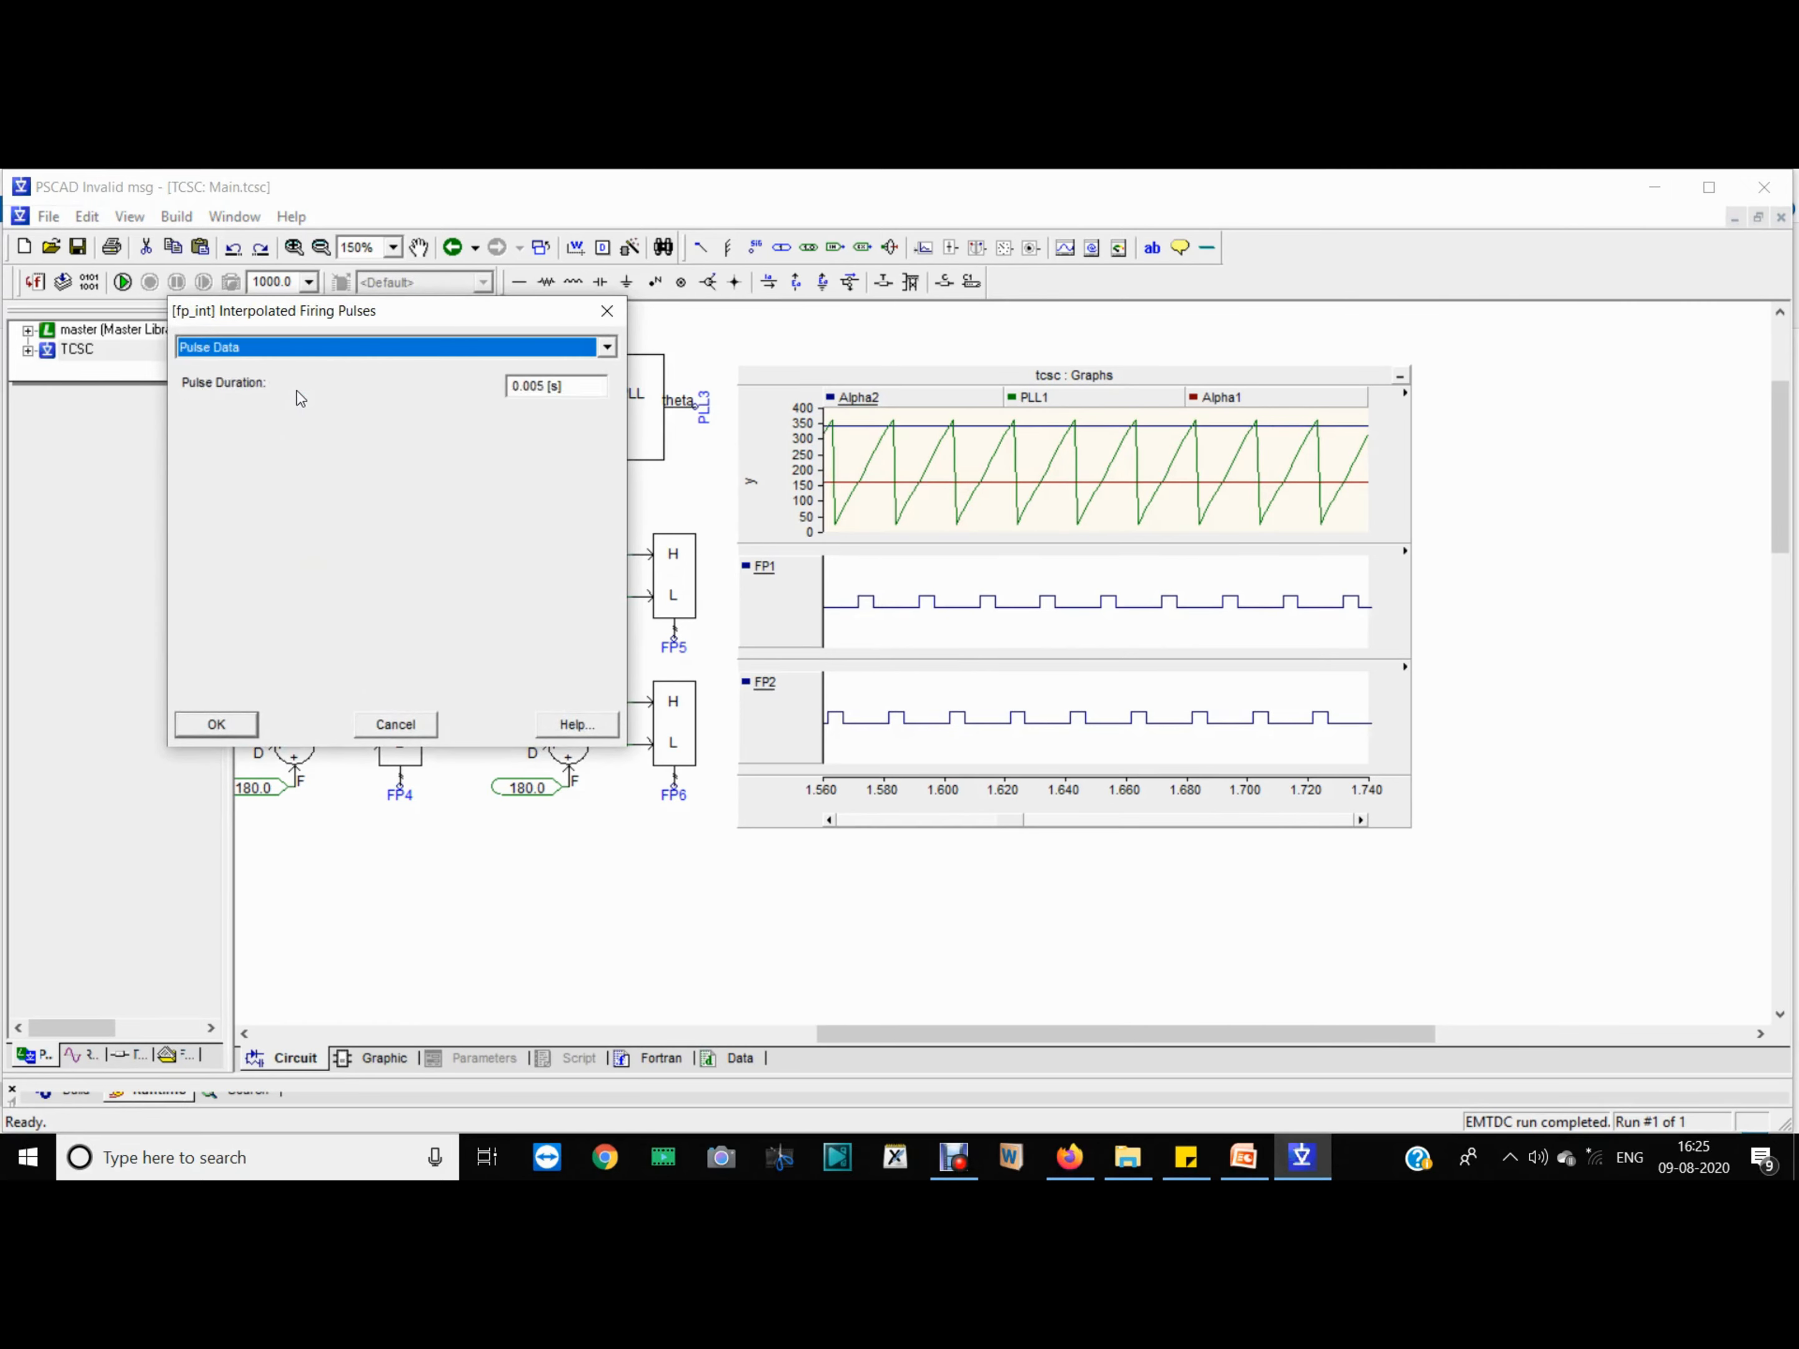
drag(543, 386, 523, 386)
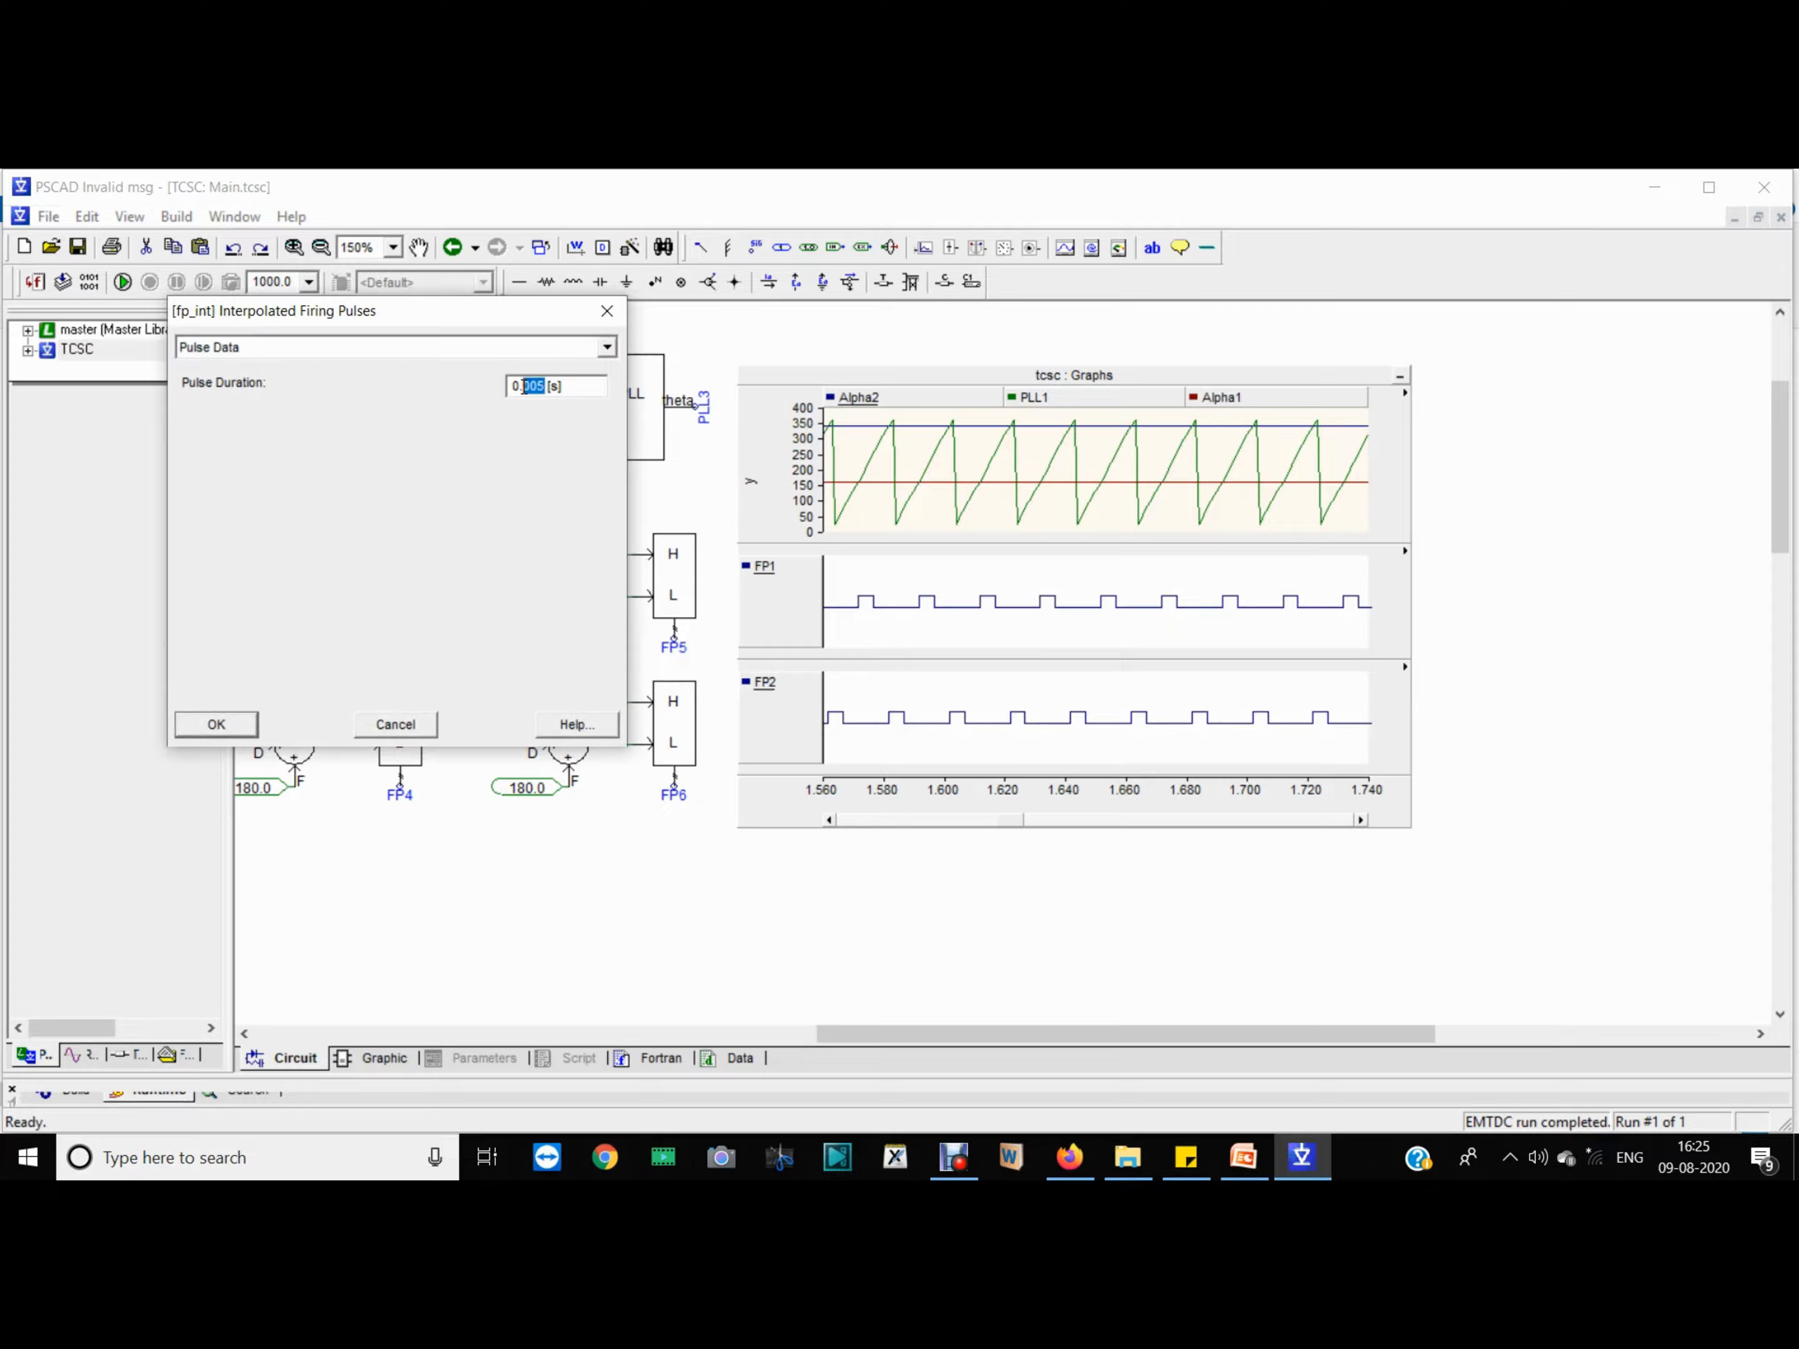
click(218, 726)
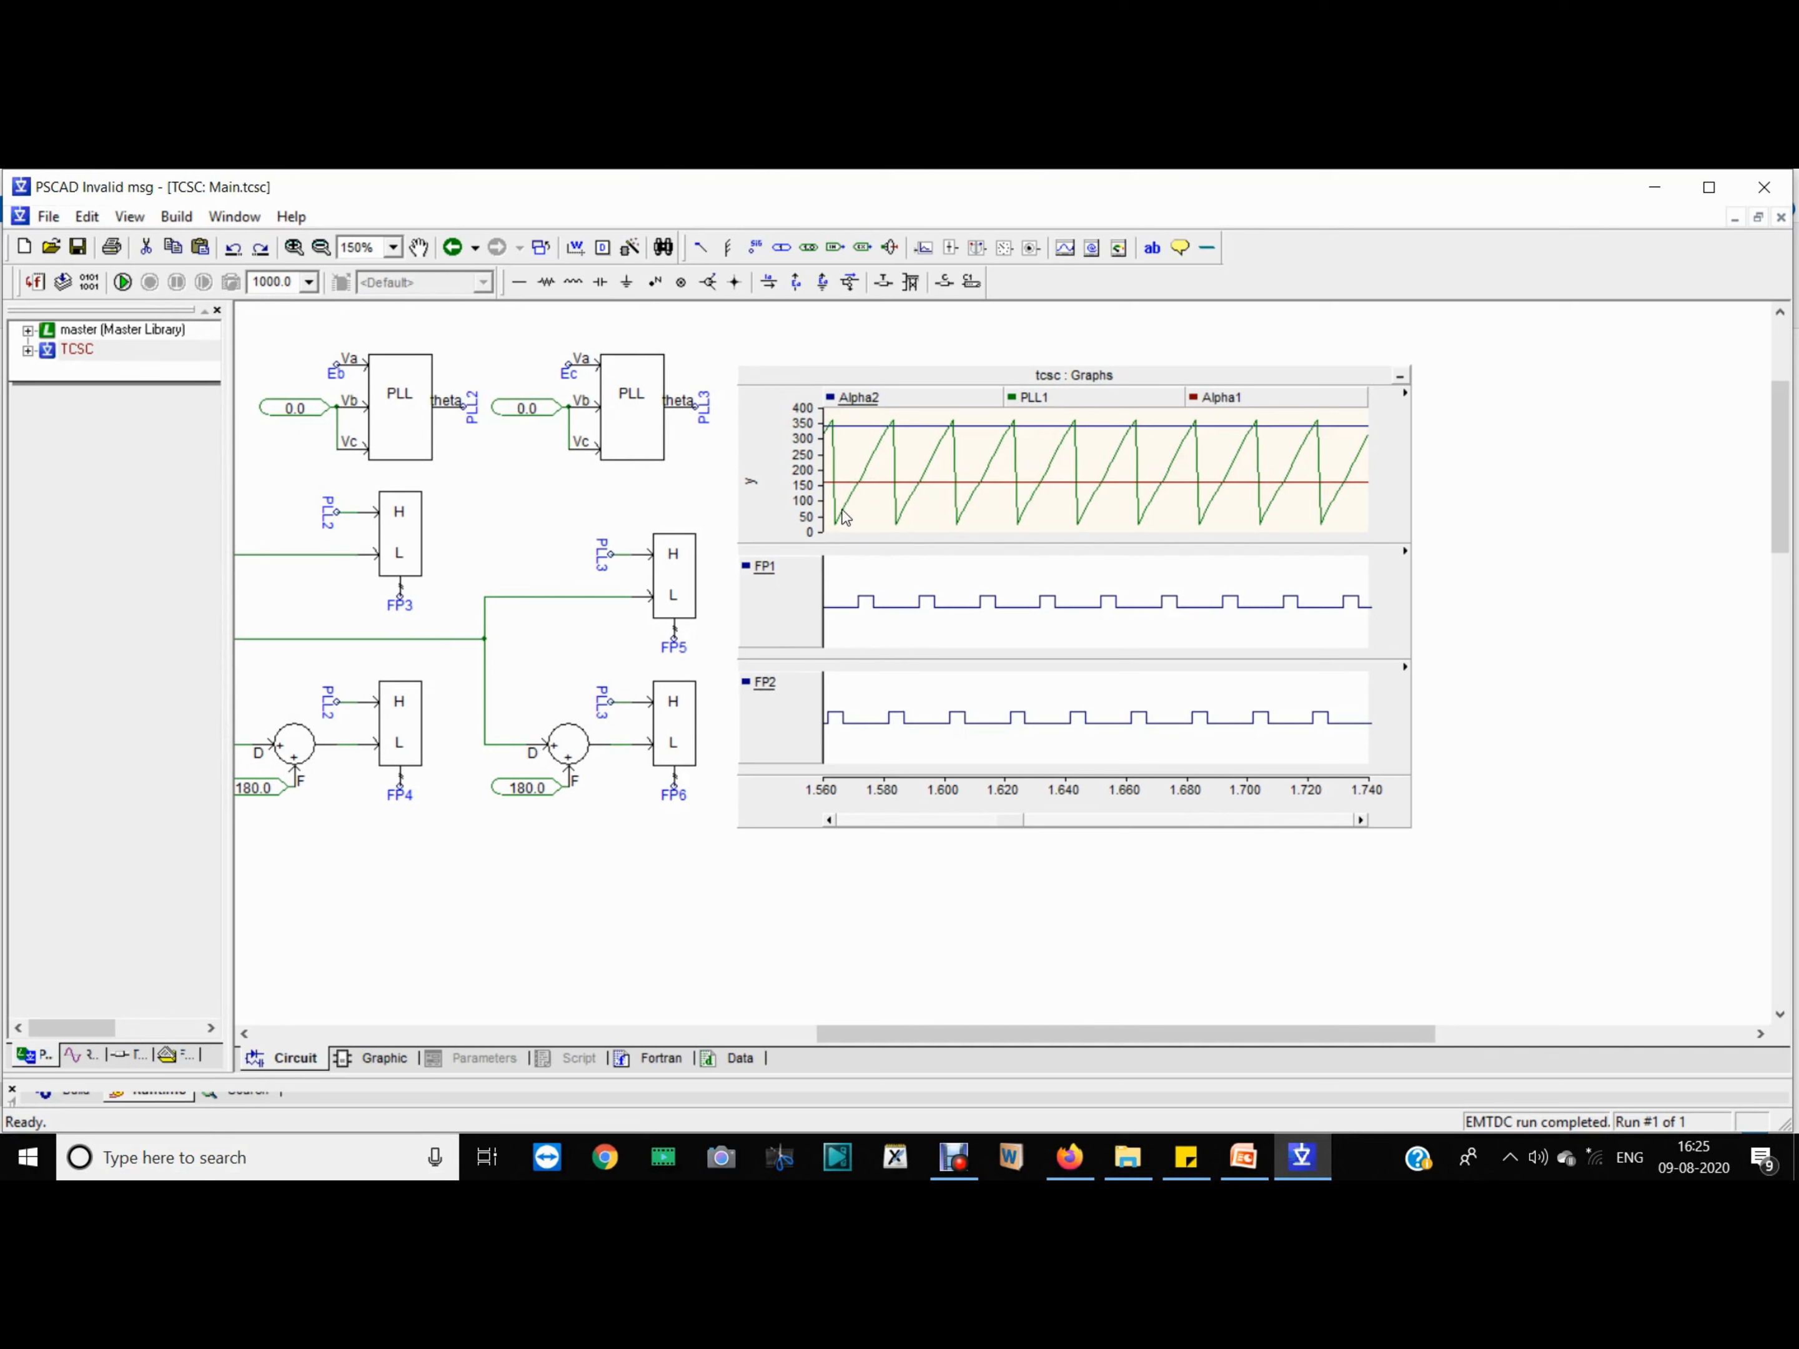
Step: Reset the graphs' time extents and zoom into the curves between 1.25 and 1.45 s
click(854, 602)
key(x)
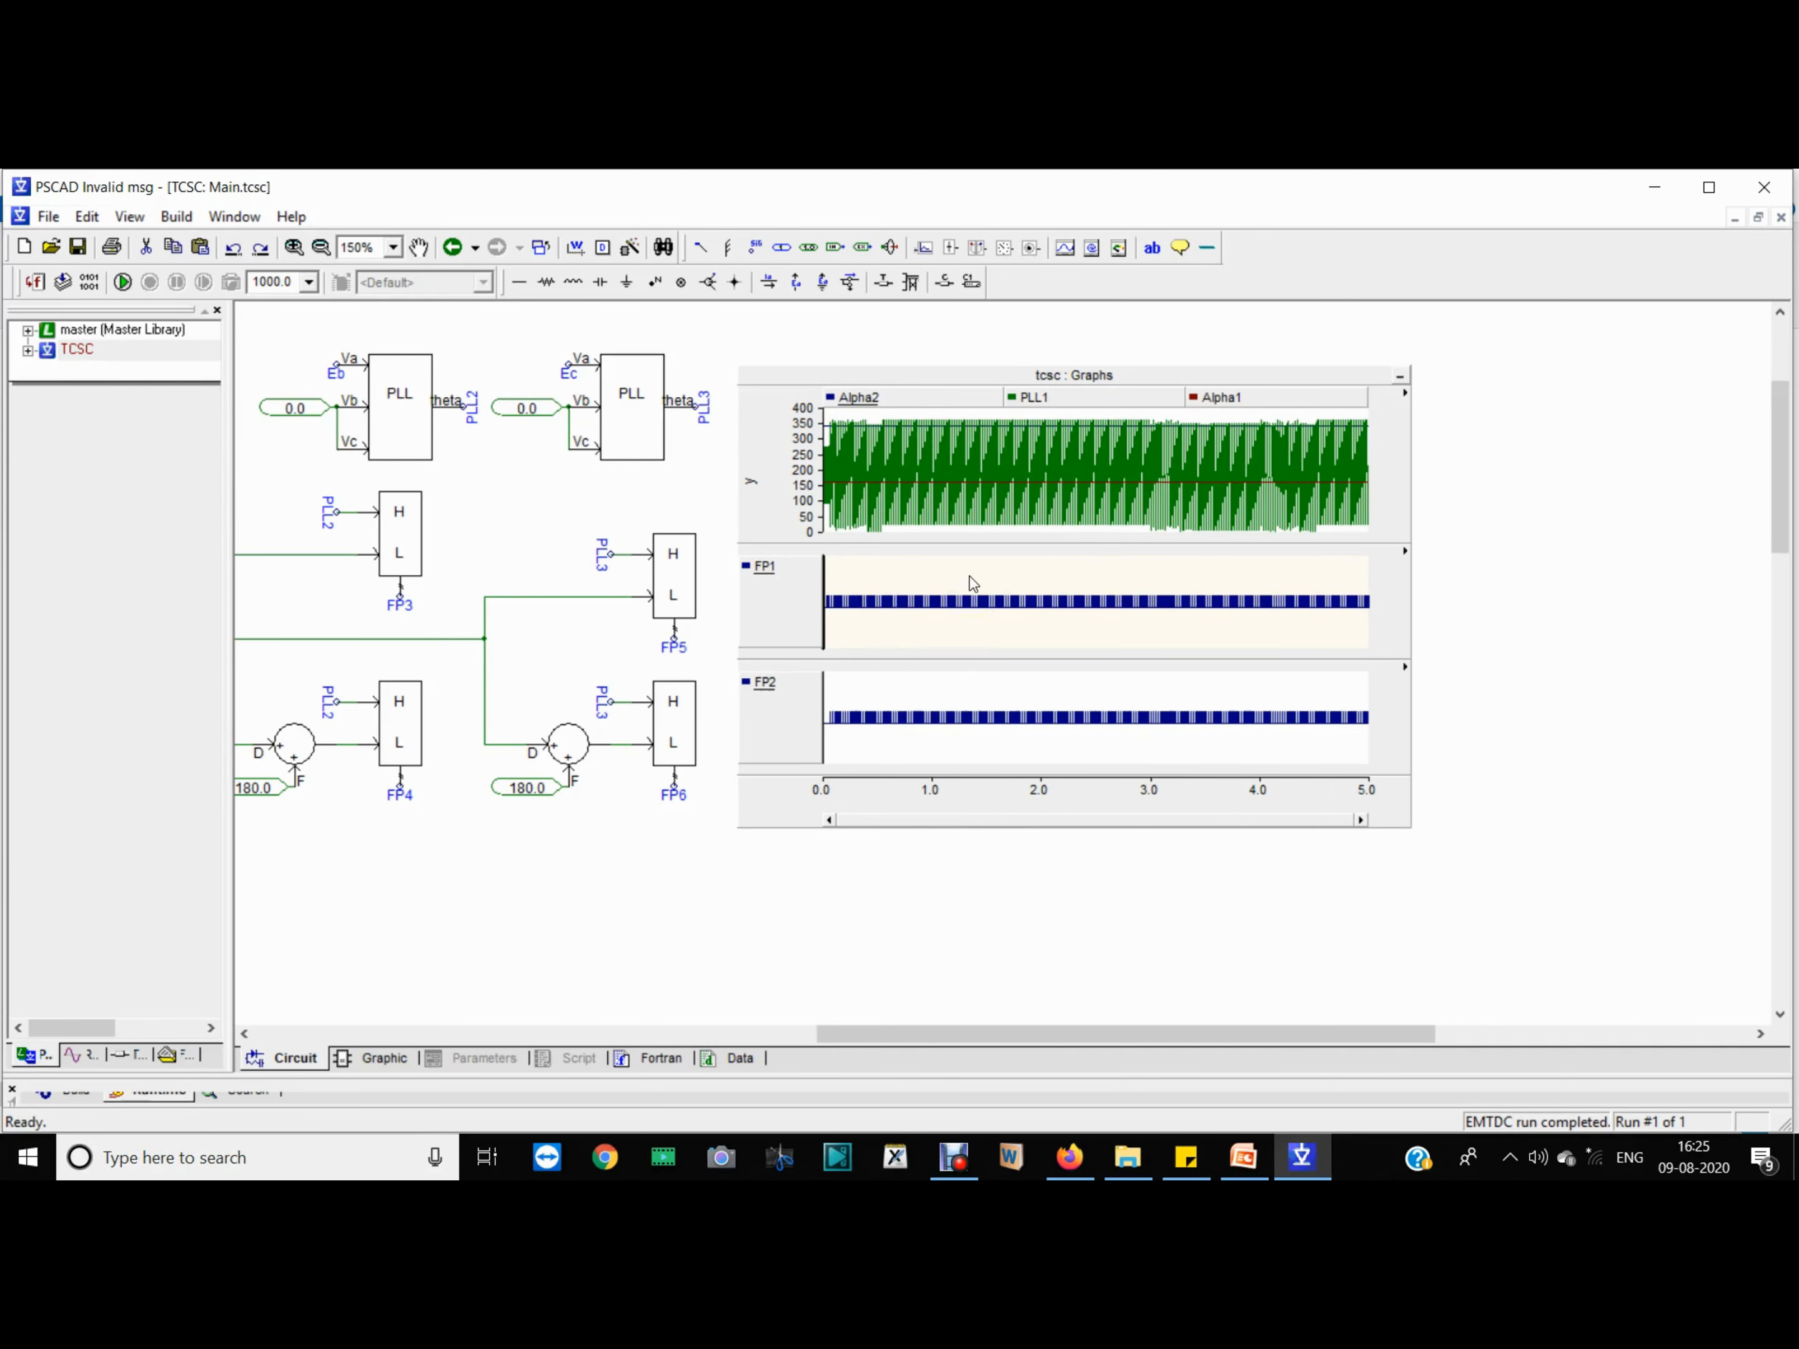
drag(960, 413, 982, 536)
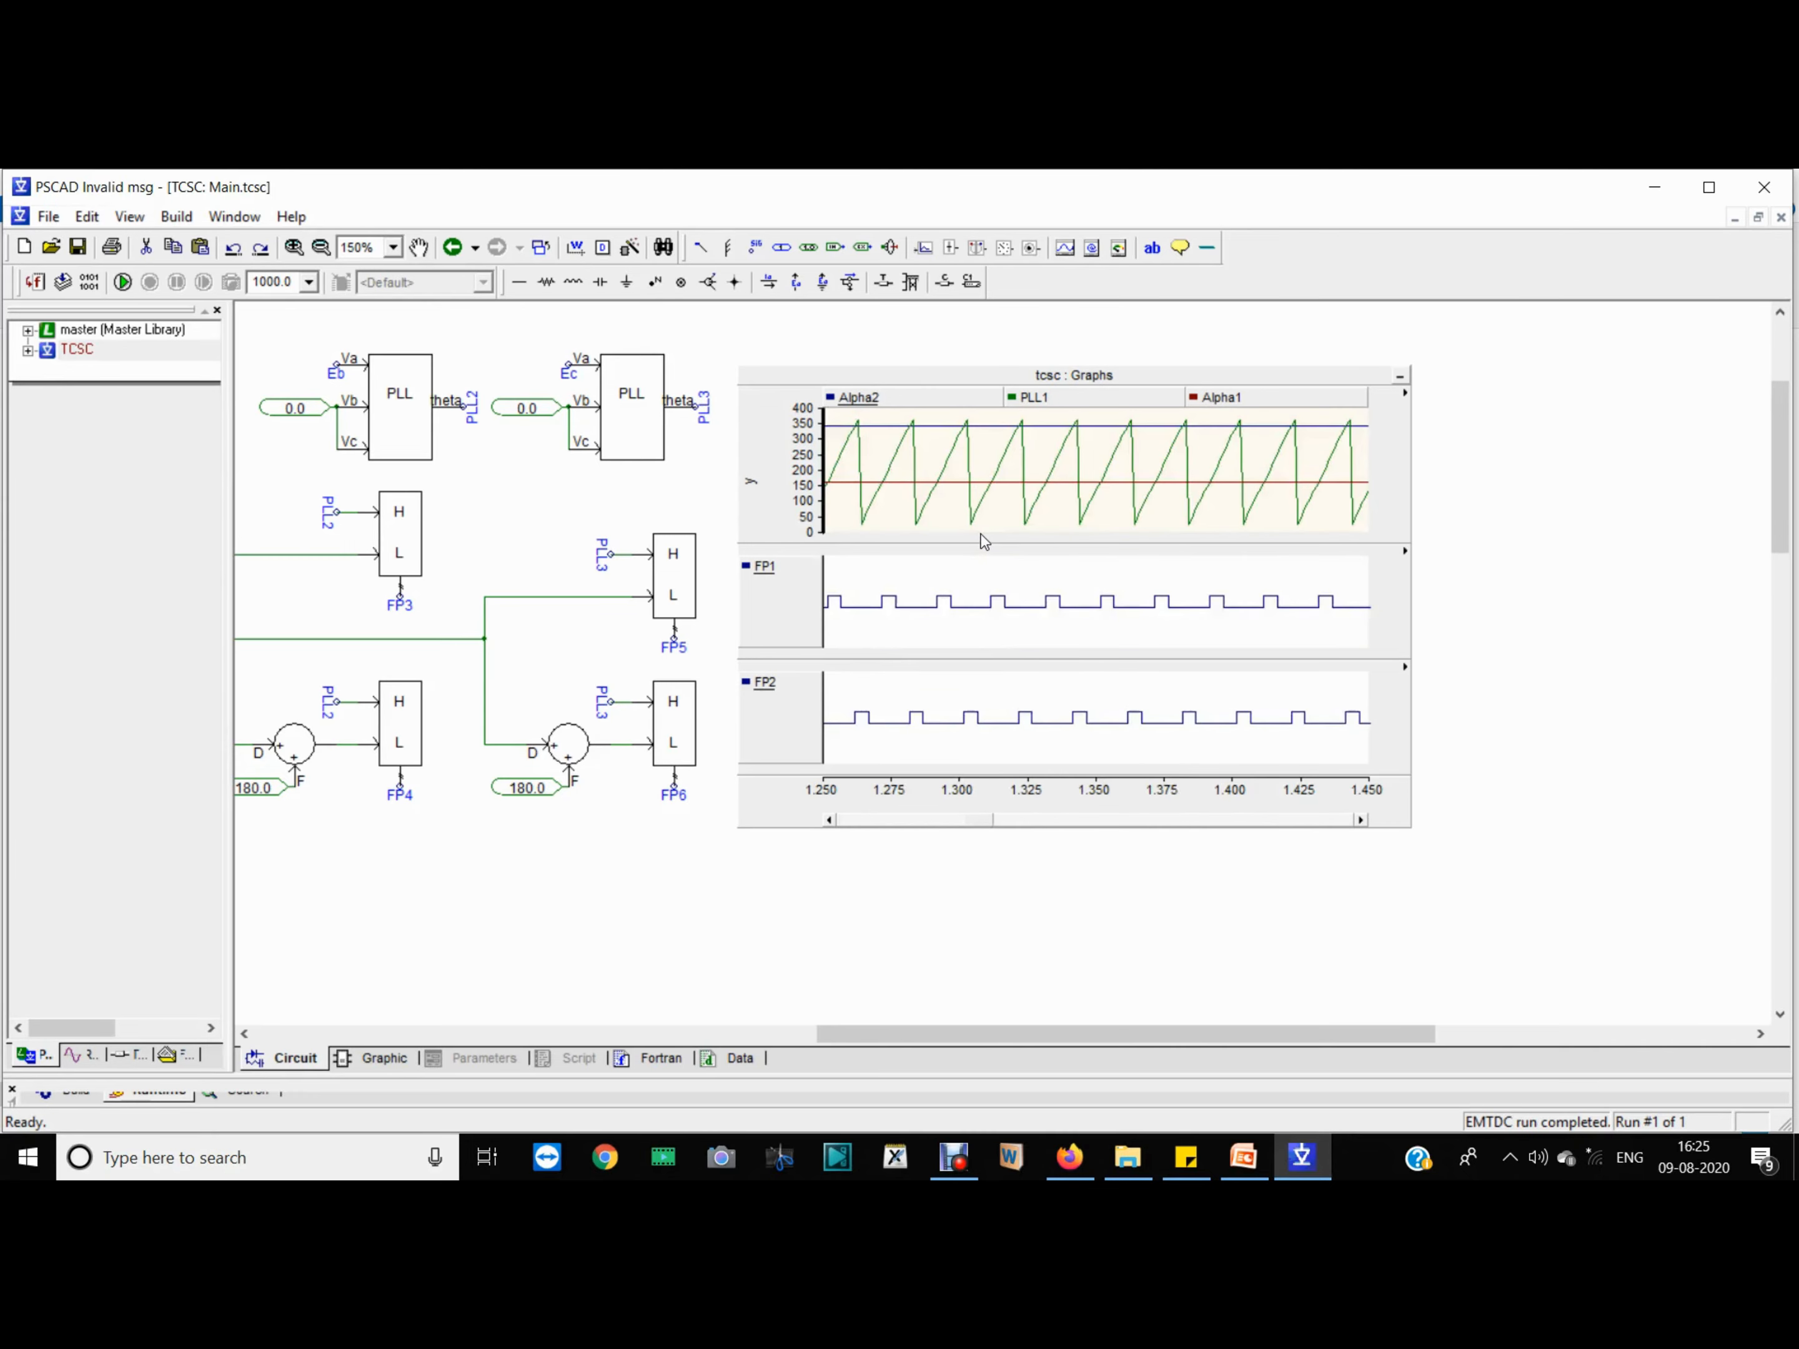
double_click(1398, 588)
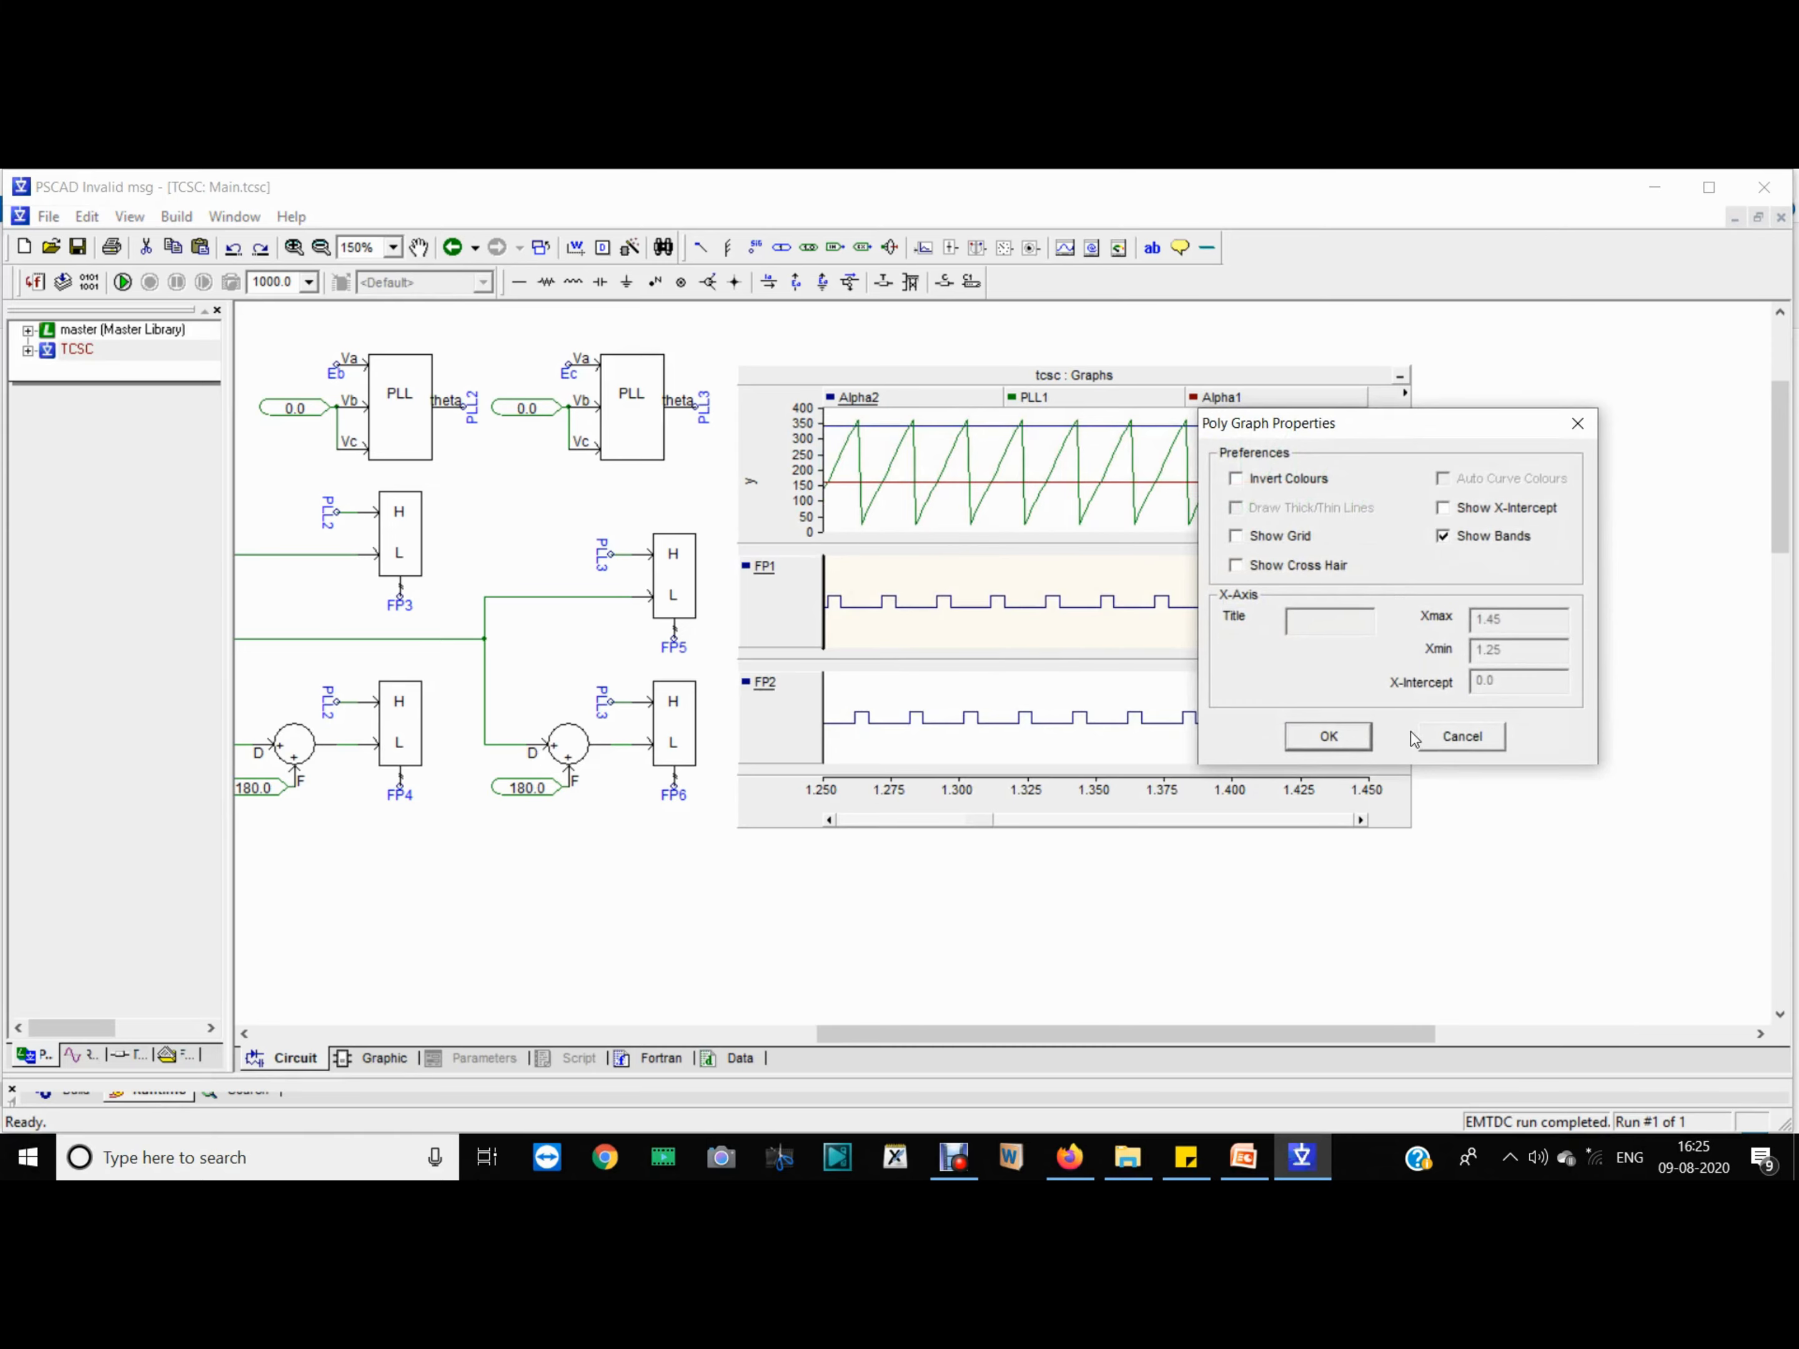
key(Return)
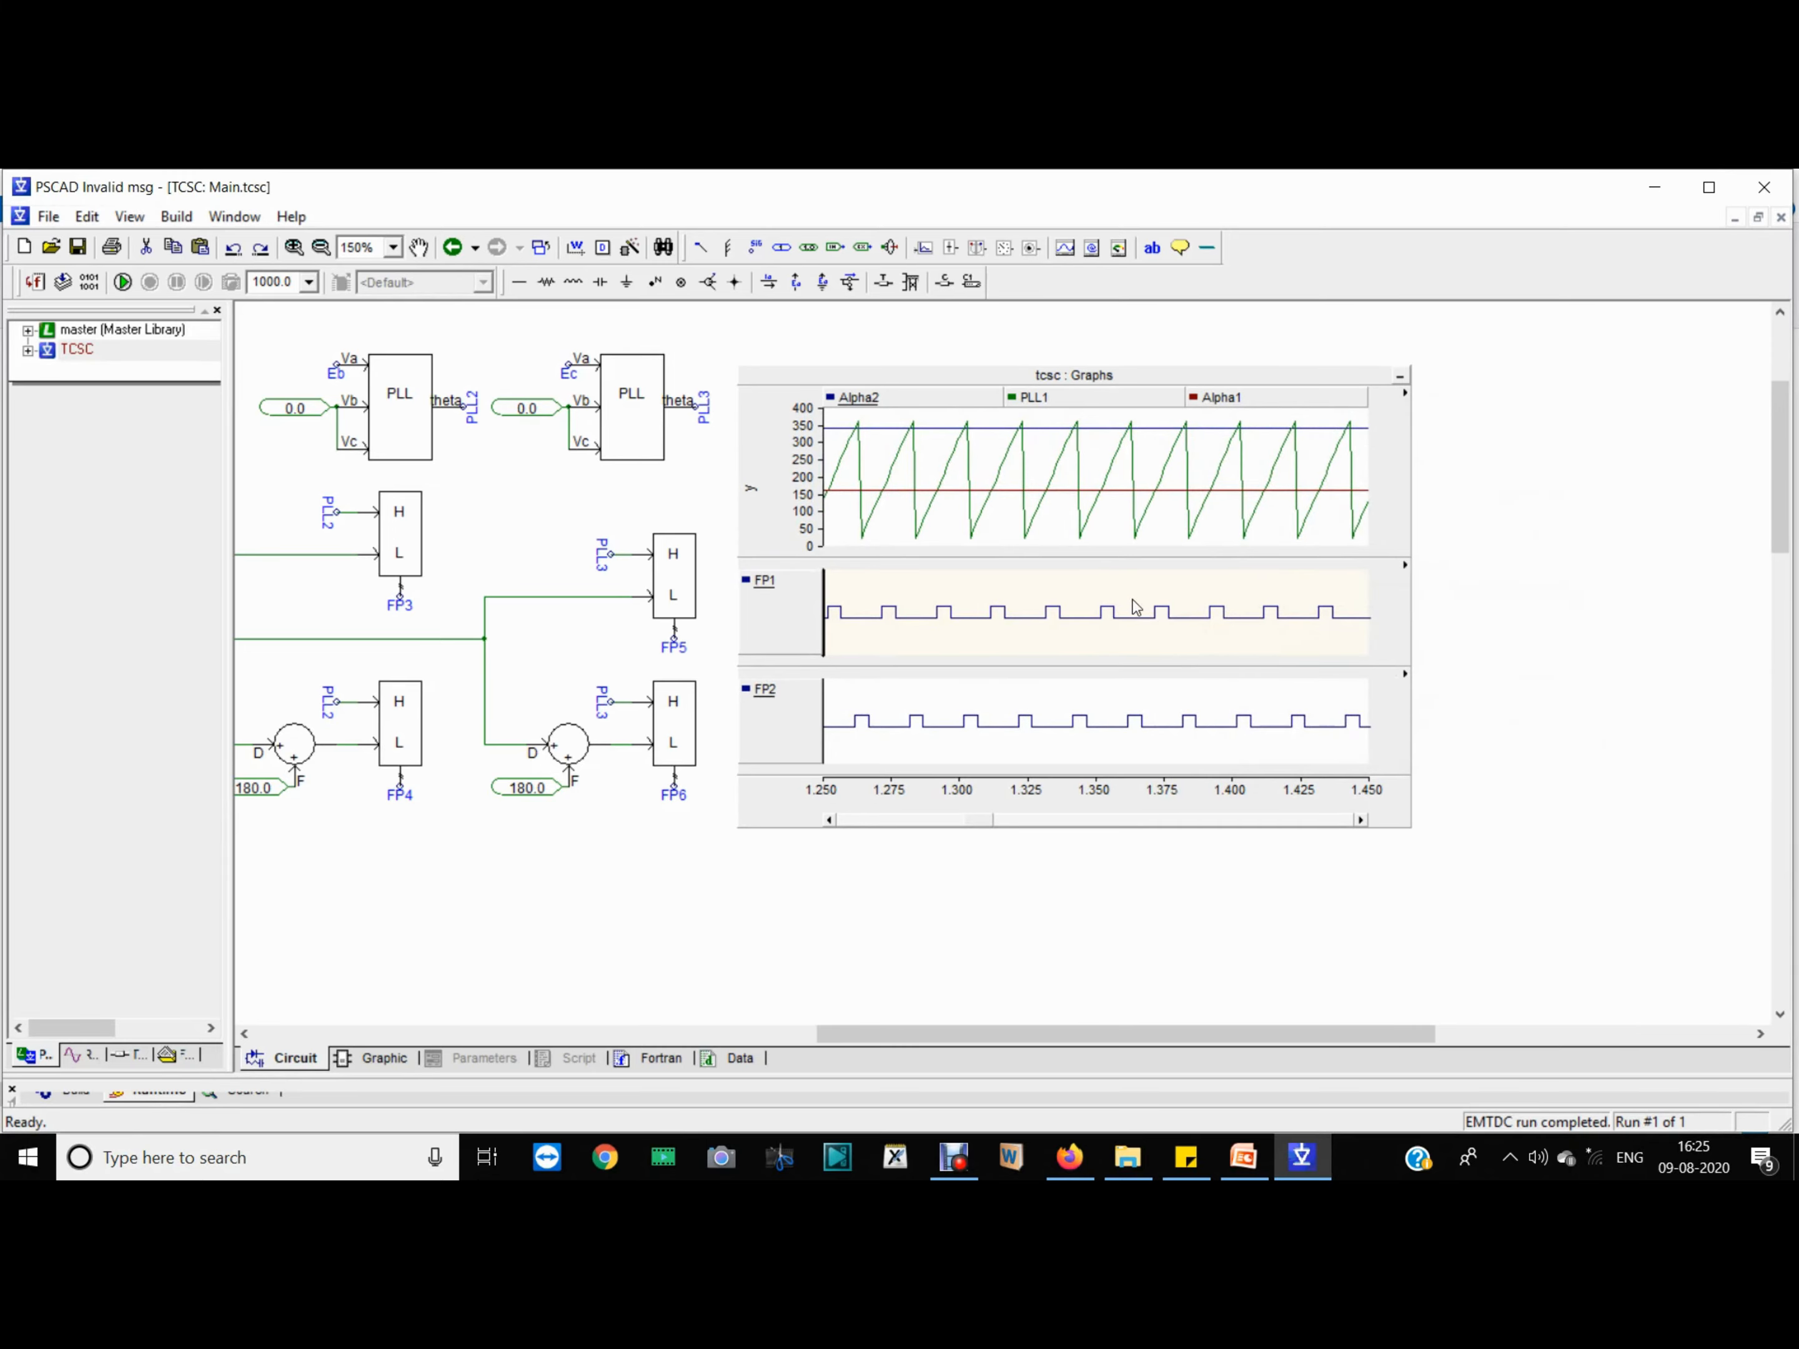
double_click(1137, 606)
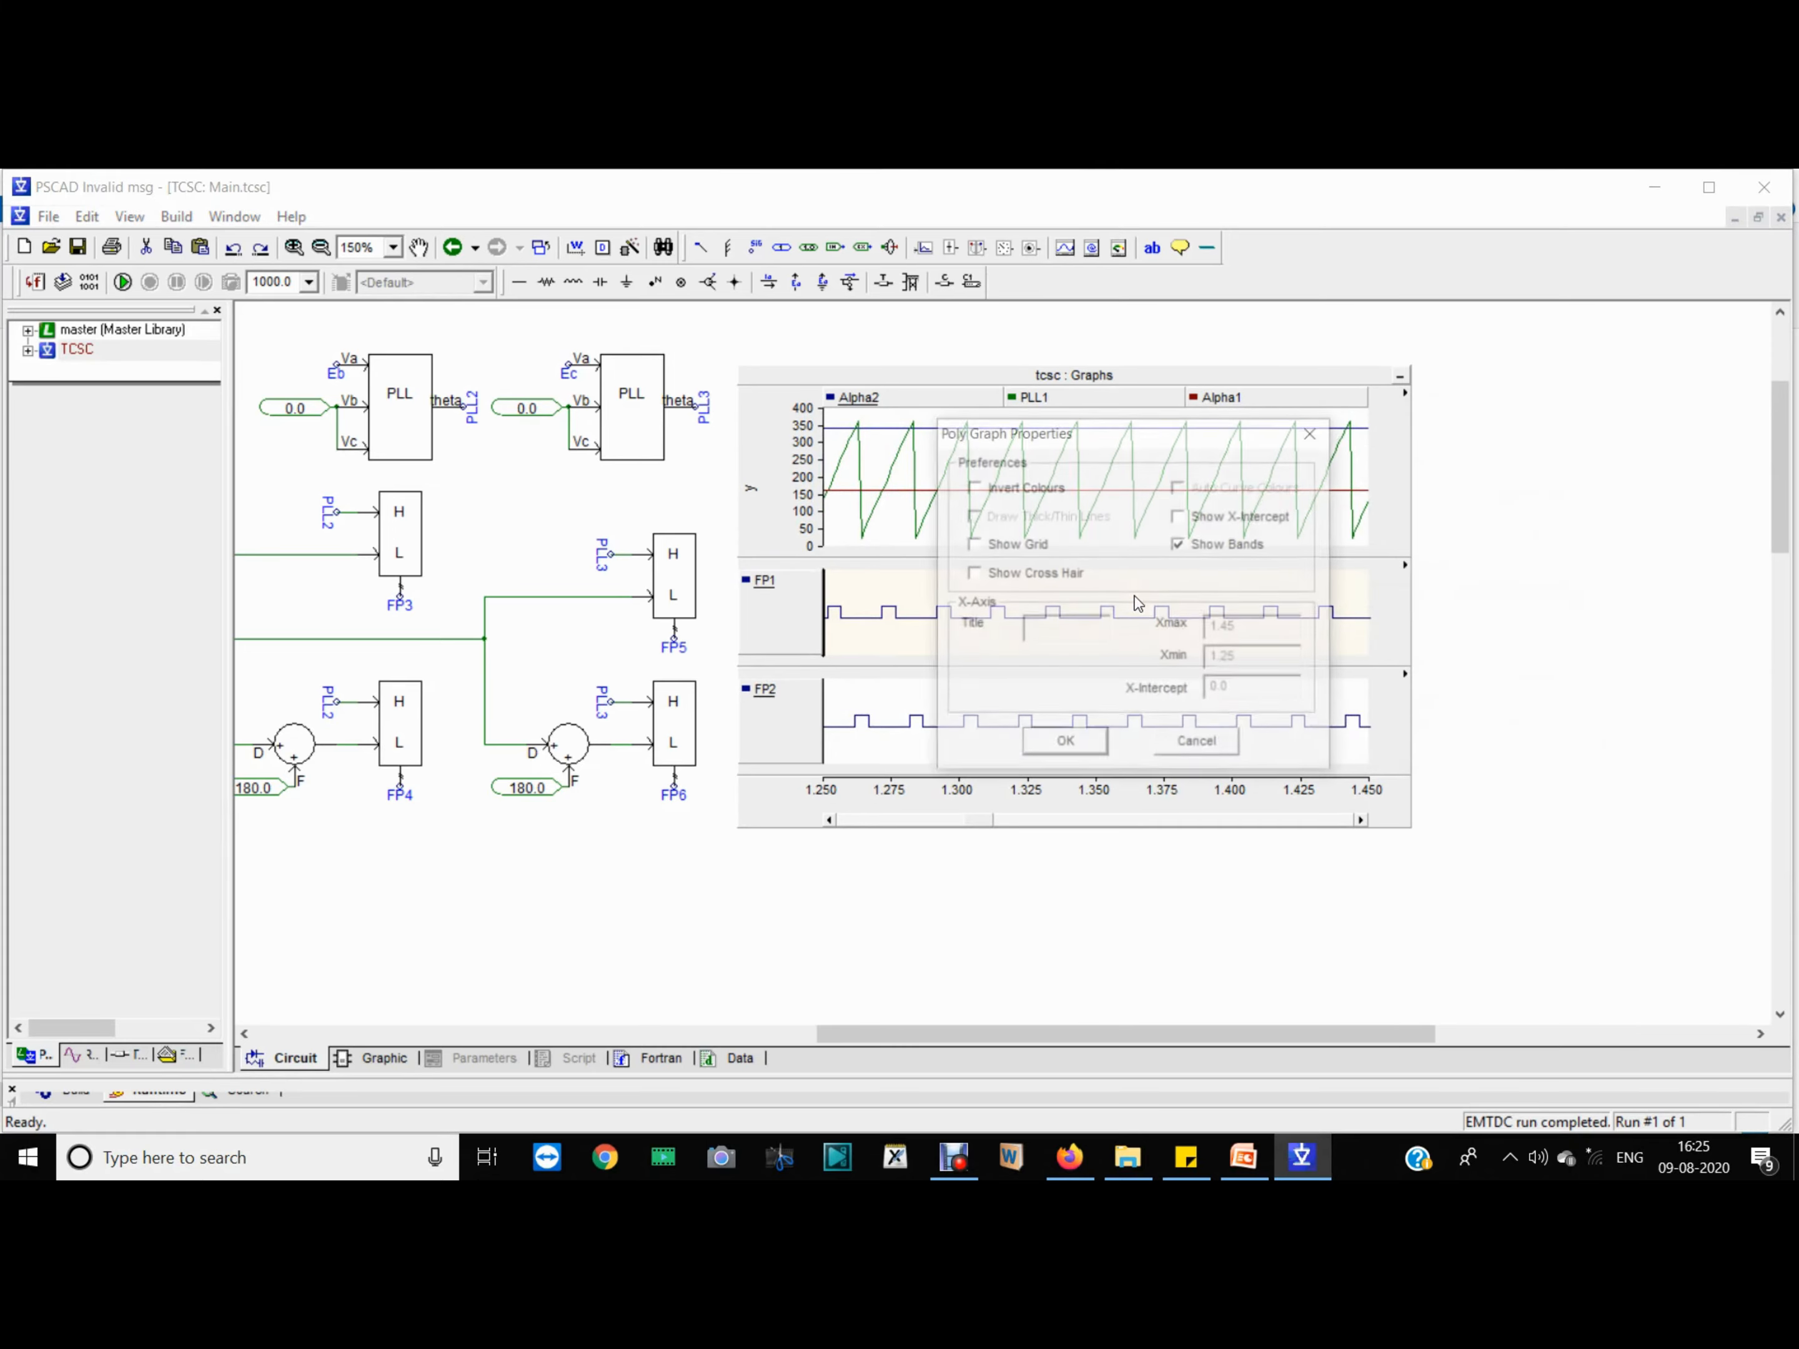
click(1078, 750)
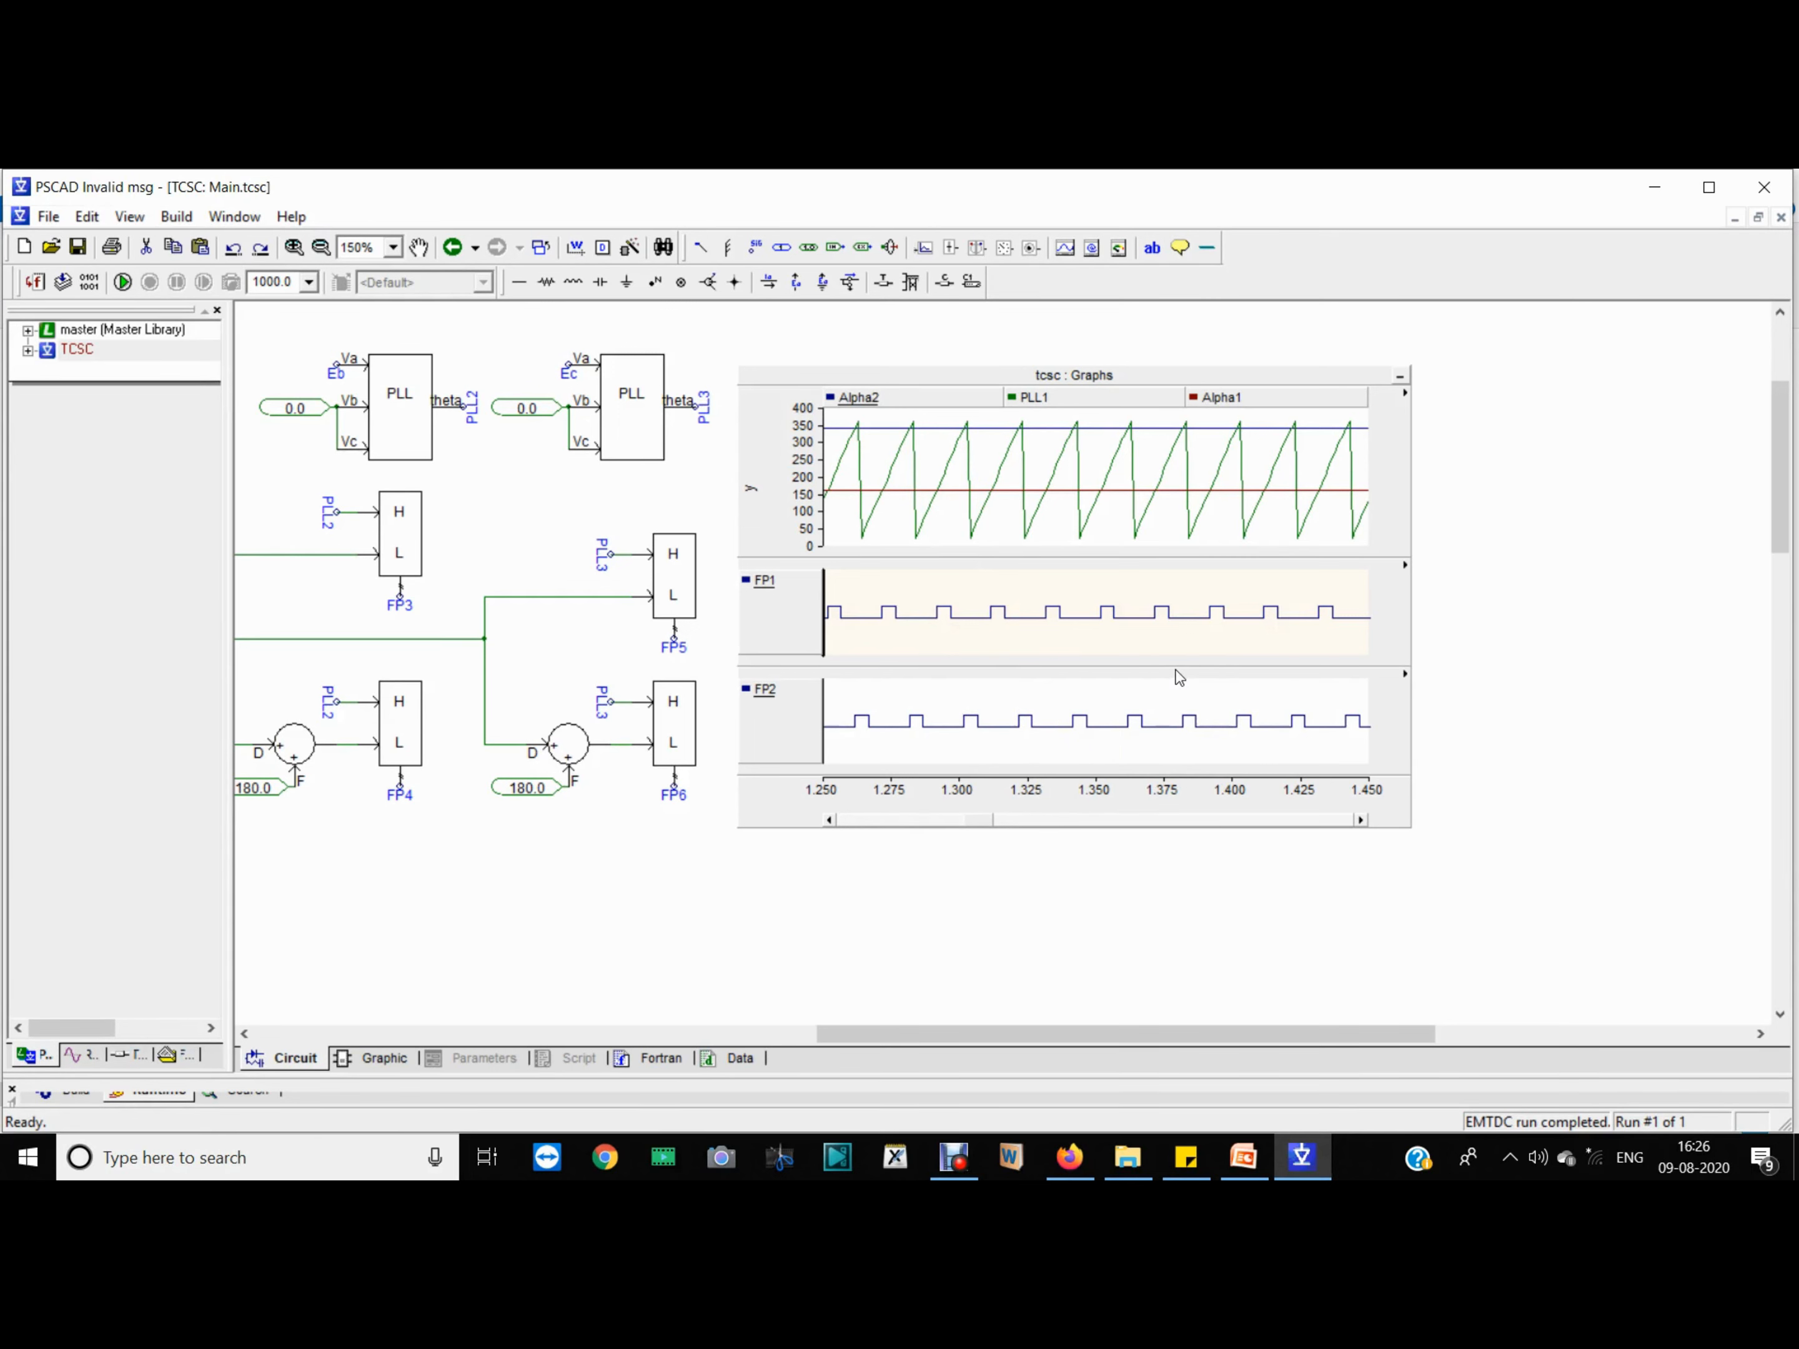
Step: Place a data signal label in the empty area below the TCSC capacitor branch and name it V_C
drag(1003, 1031, 759, 1013)
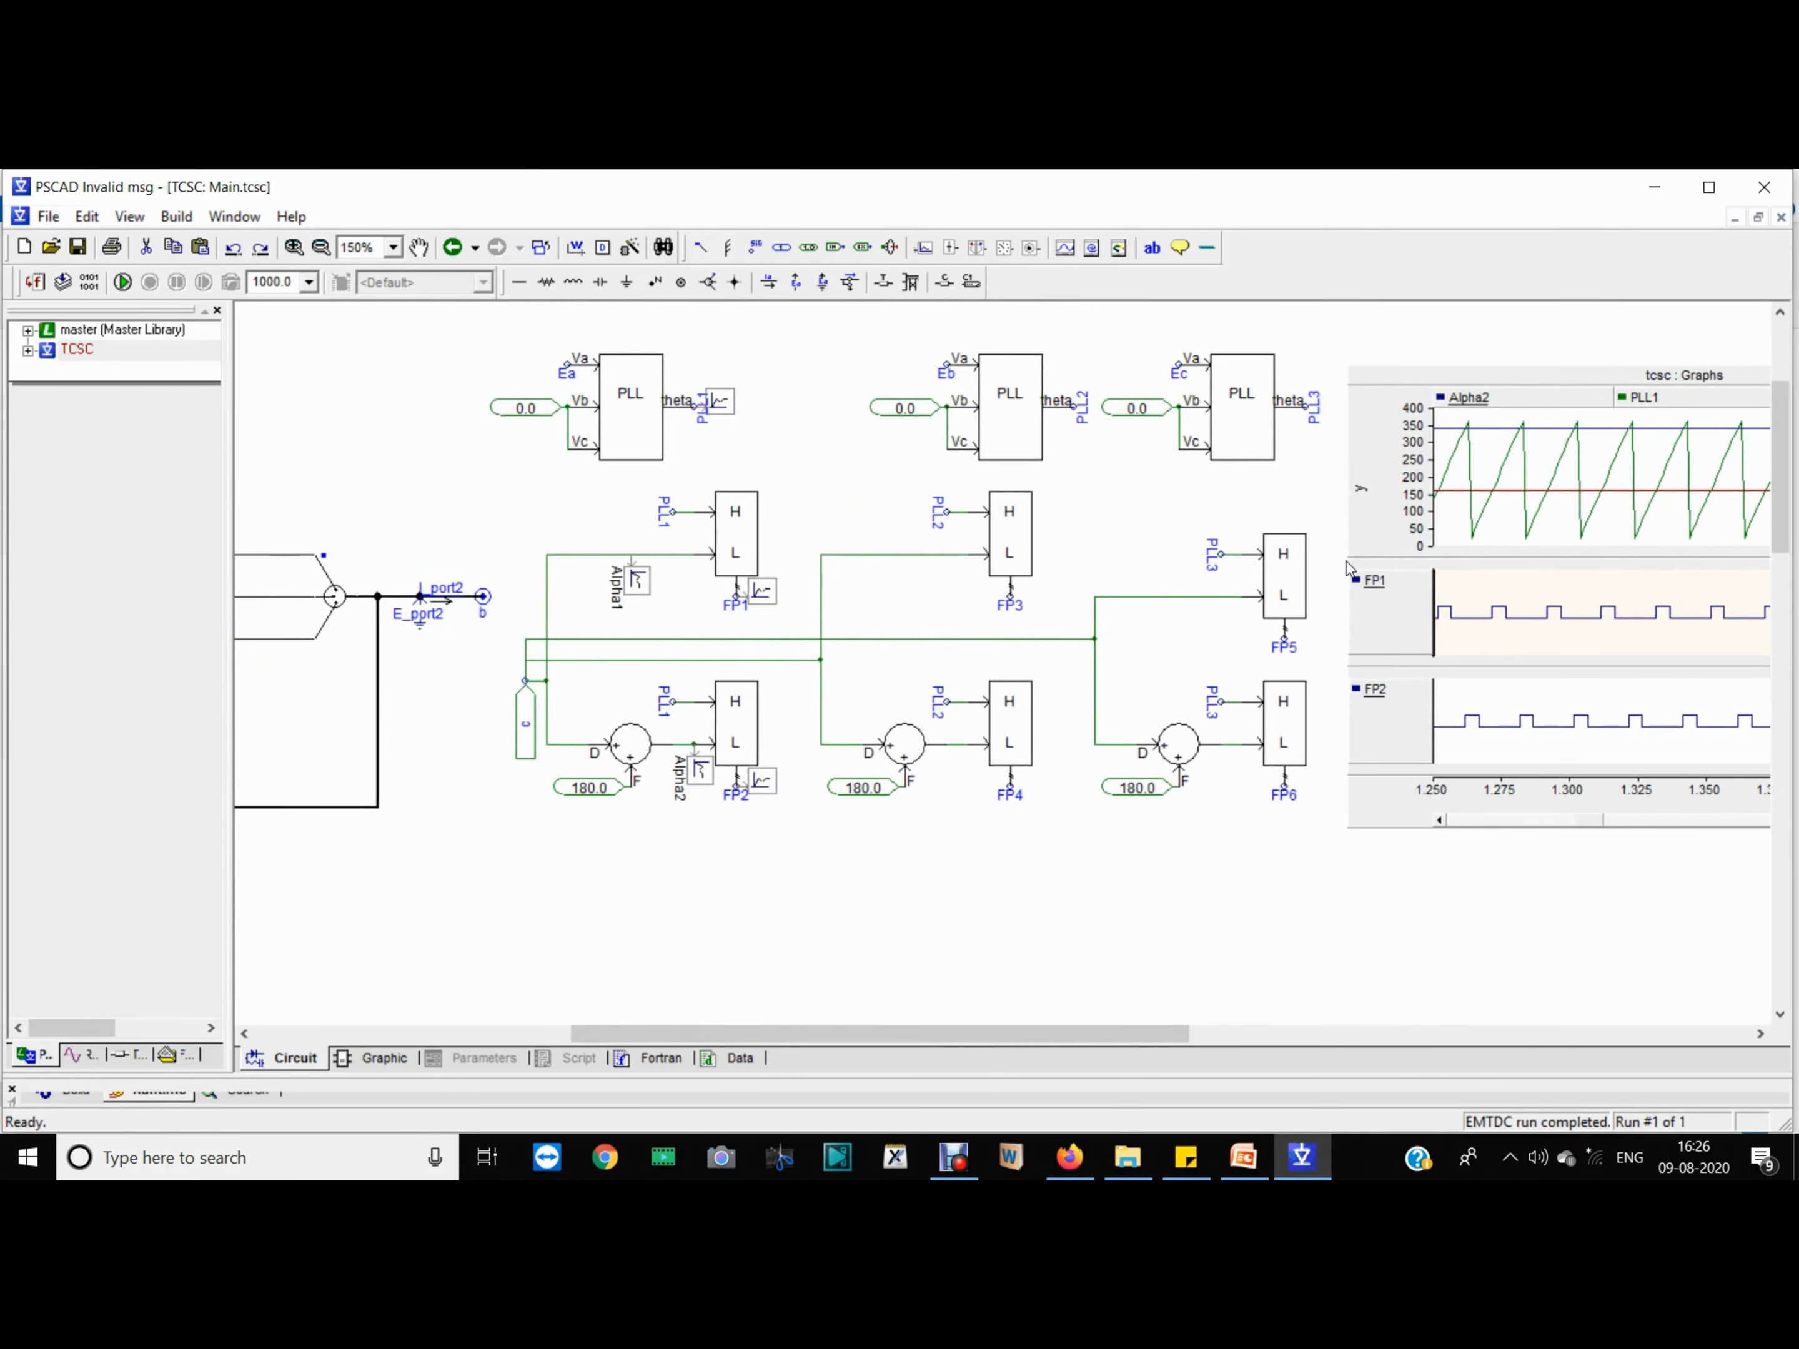
drag(759, 1035, 440, 994)
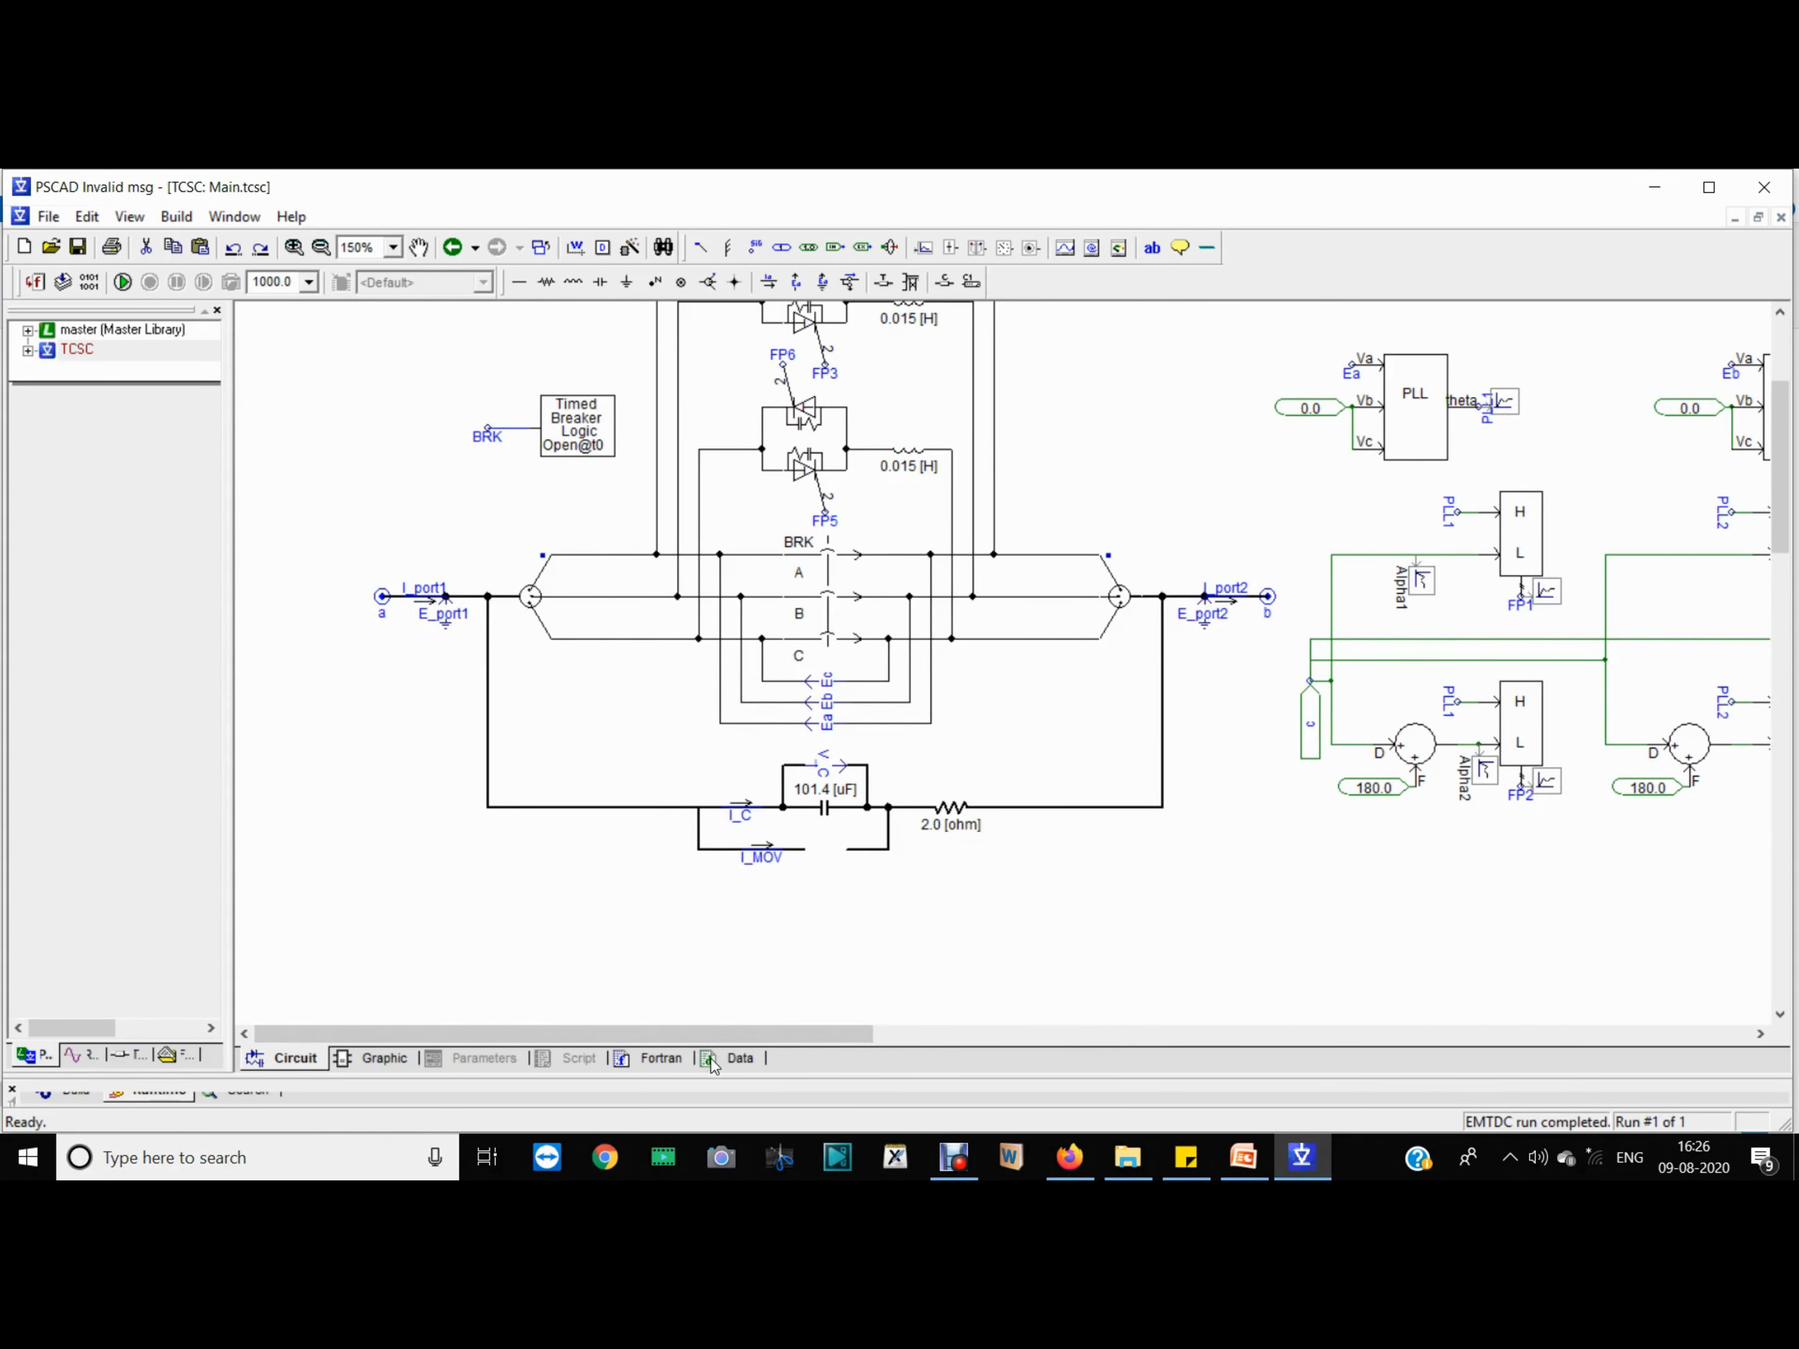
scroll(722, 964, down, 5)
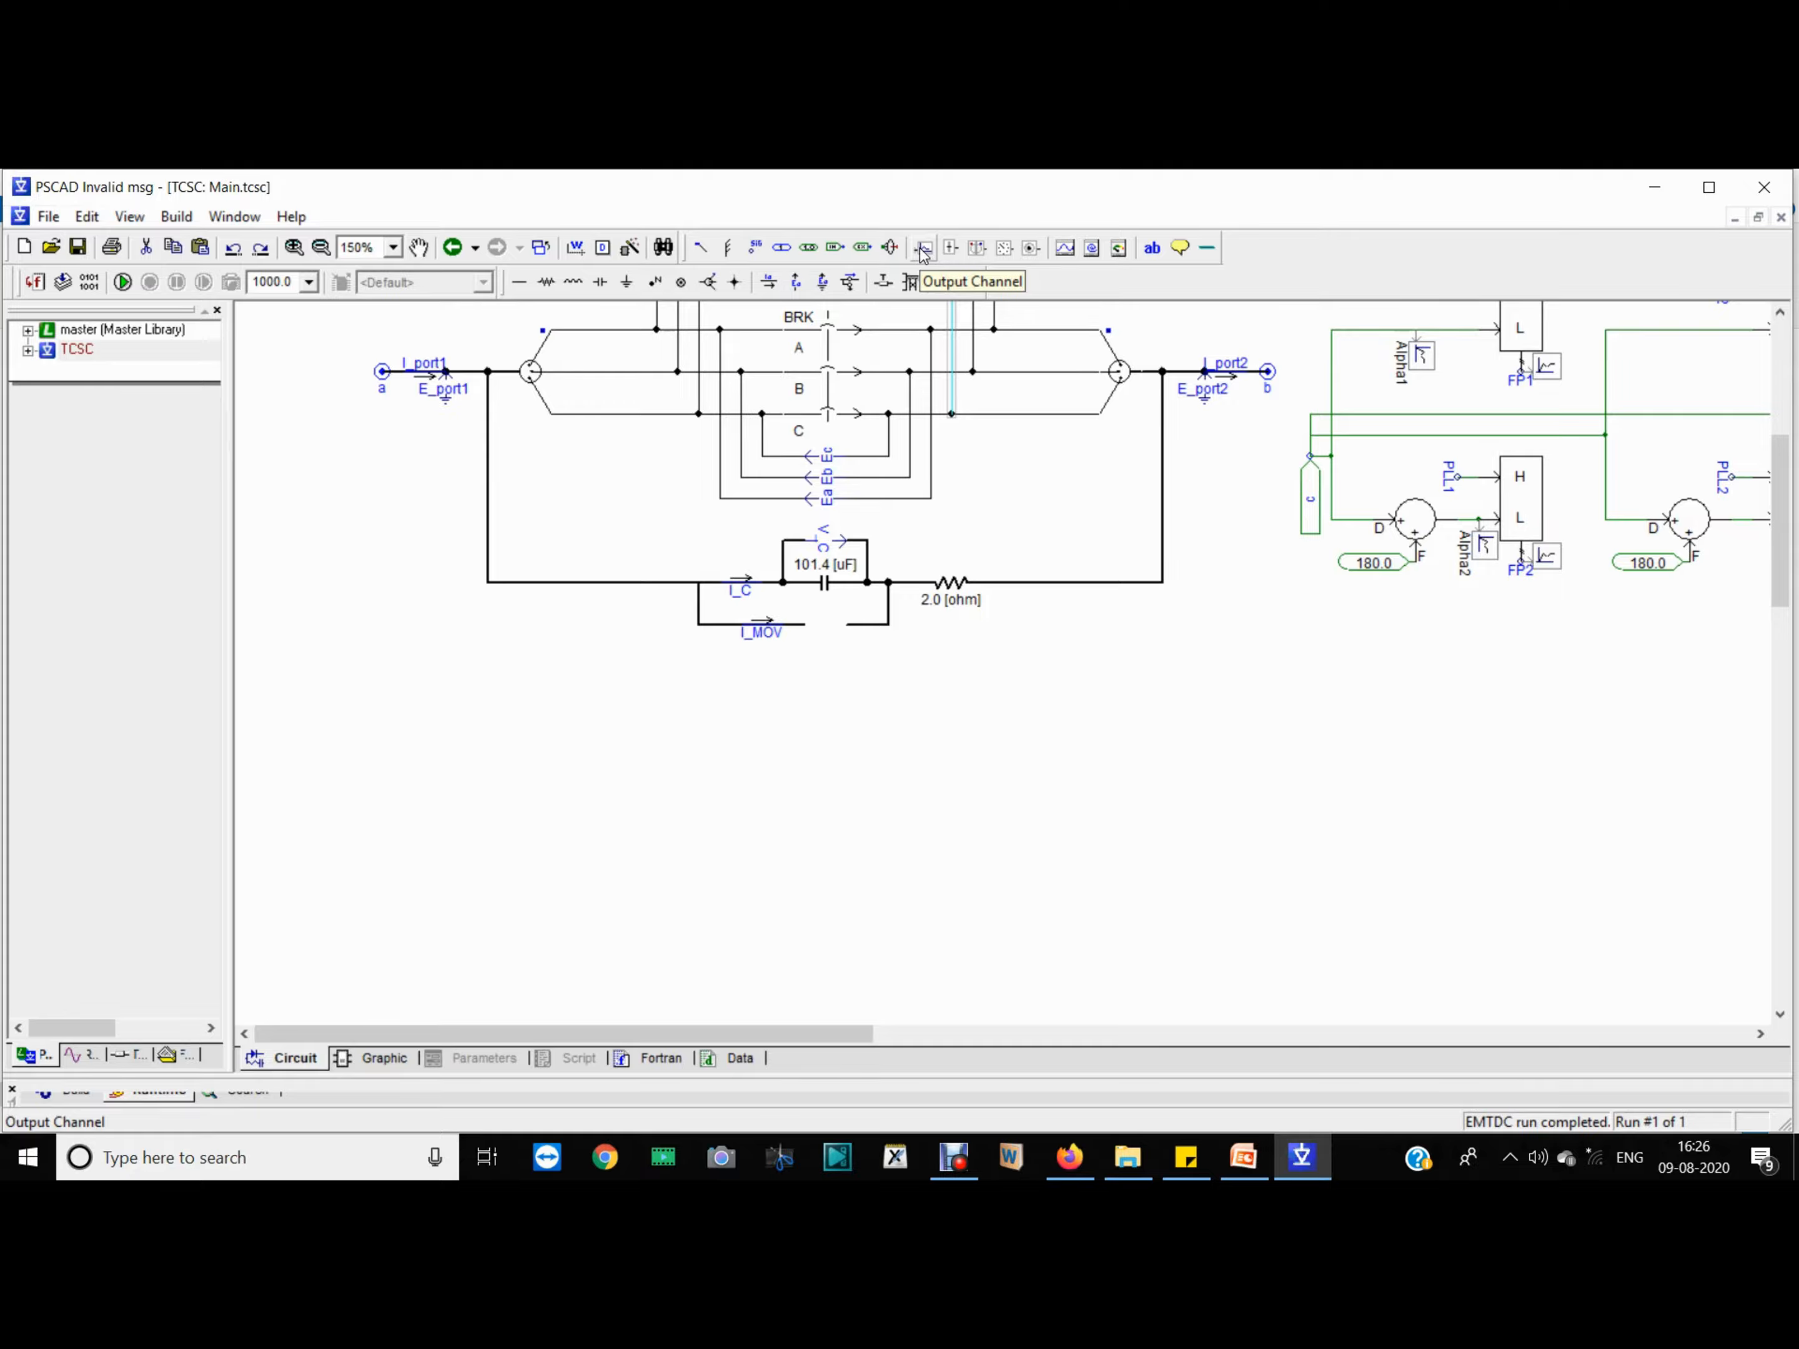
click(748, 250)
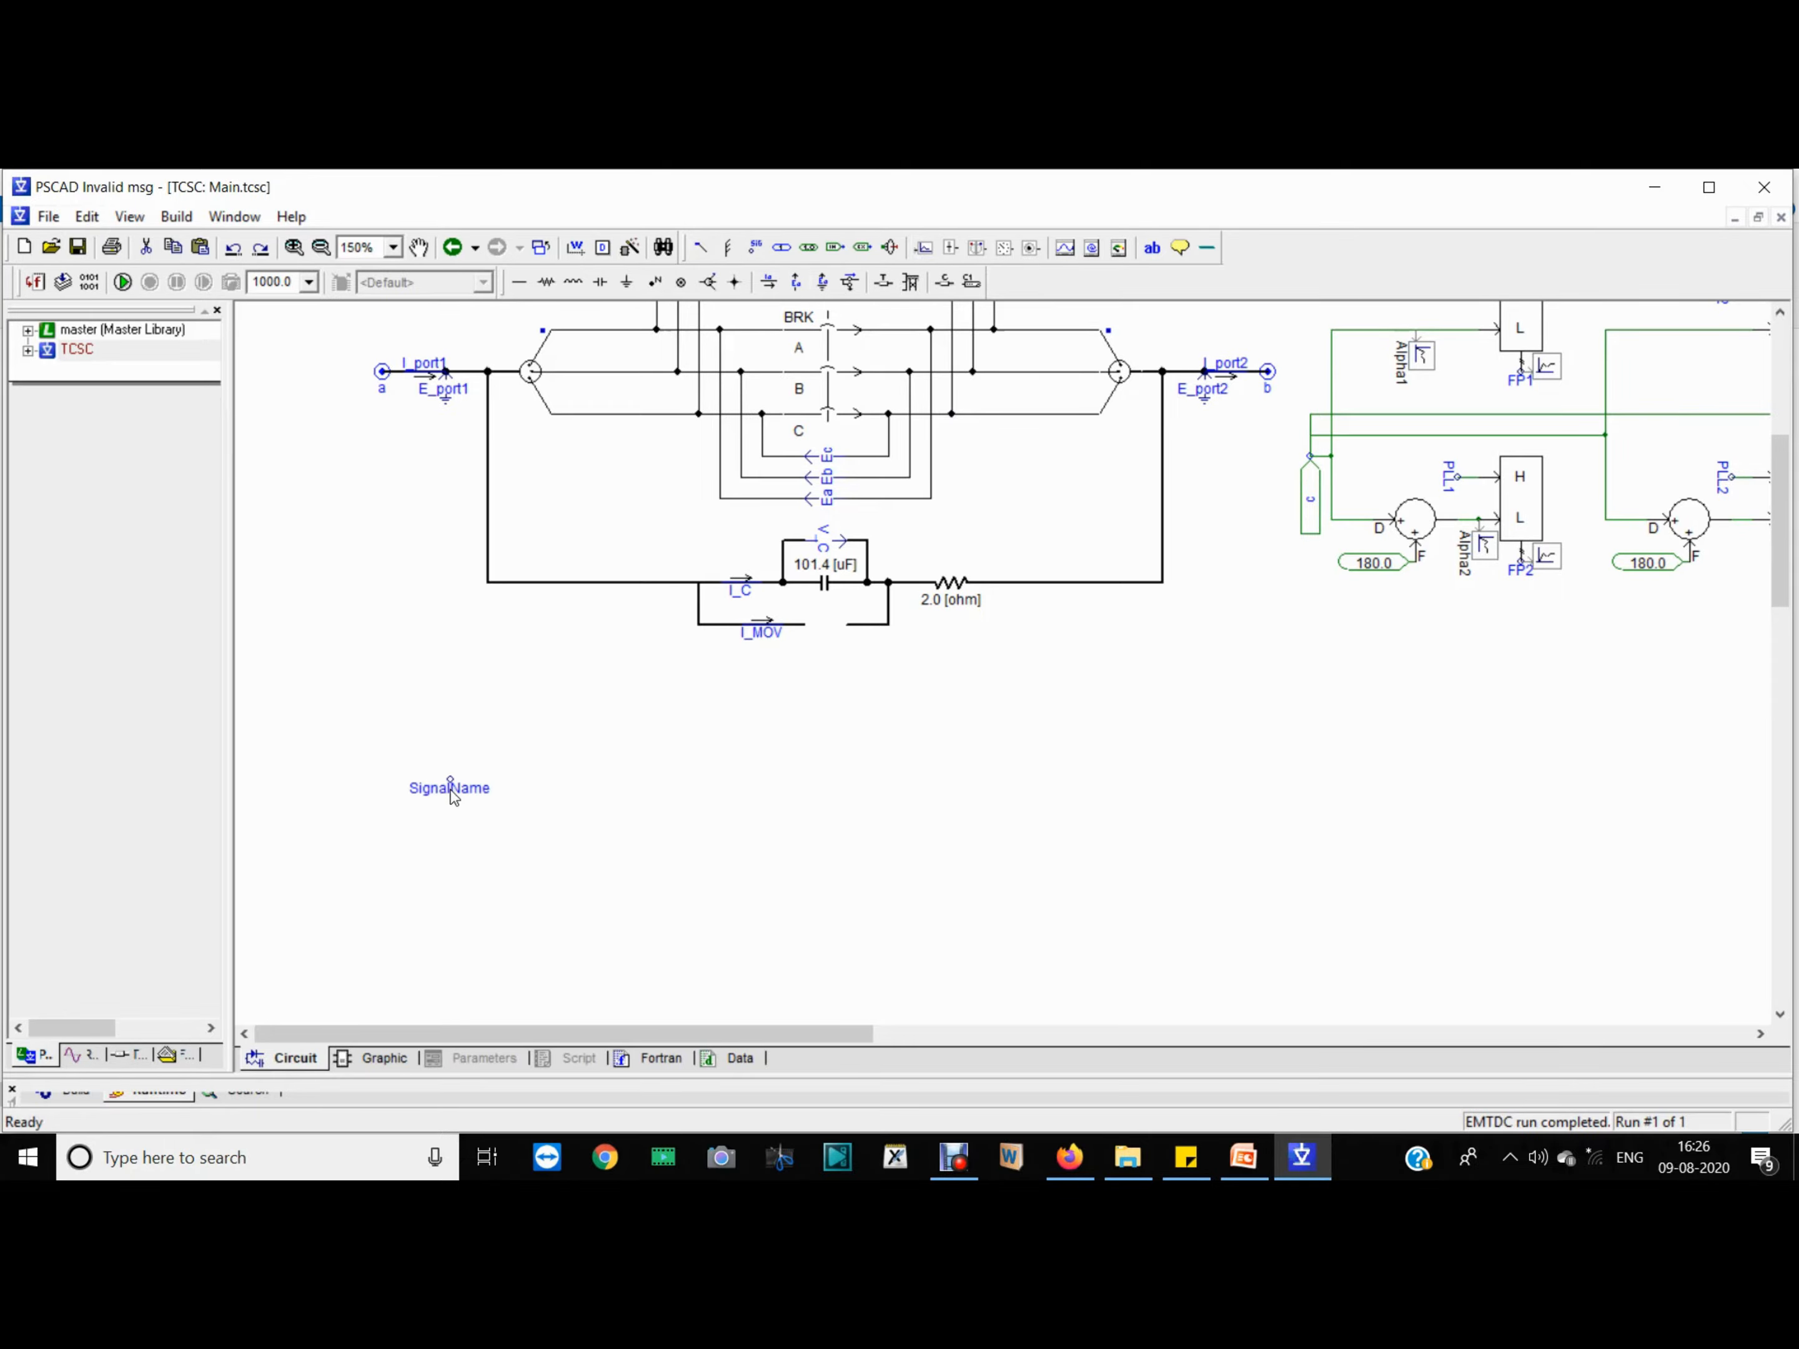
click(359, 762)
double_click(361, 765)
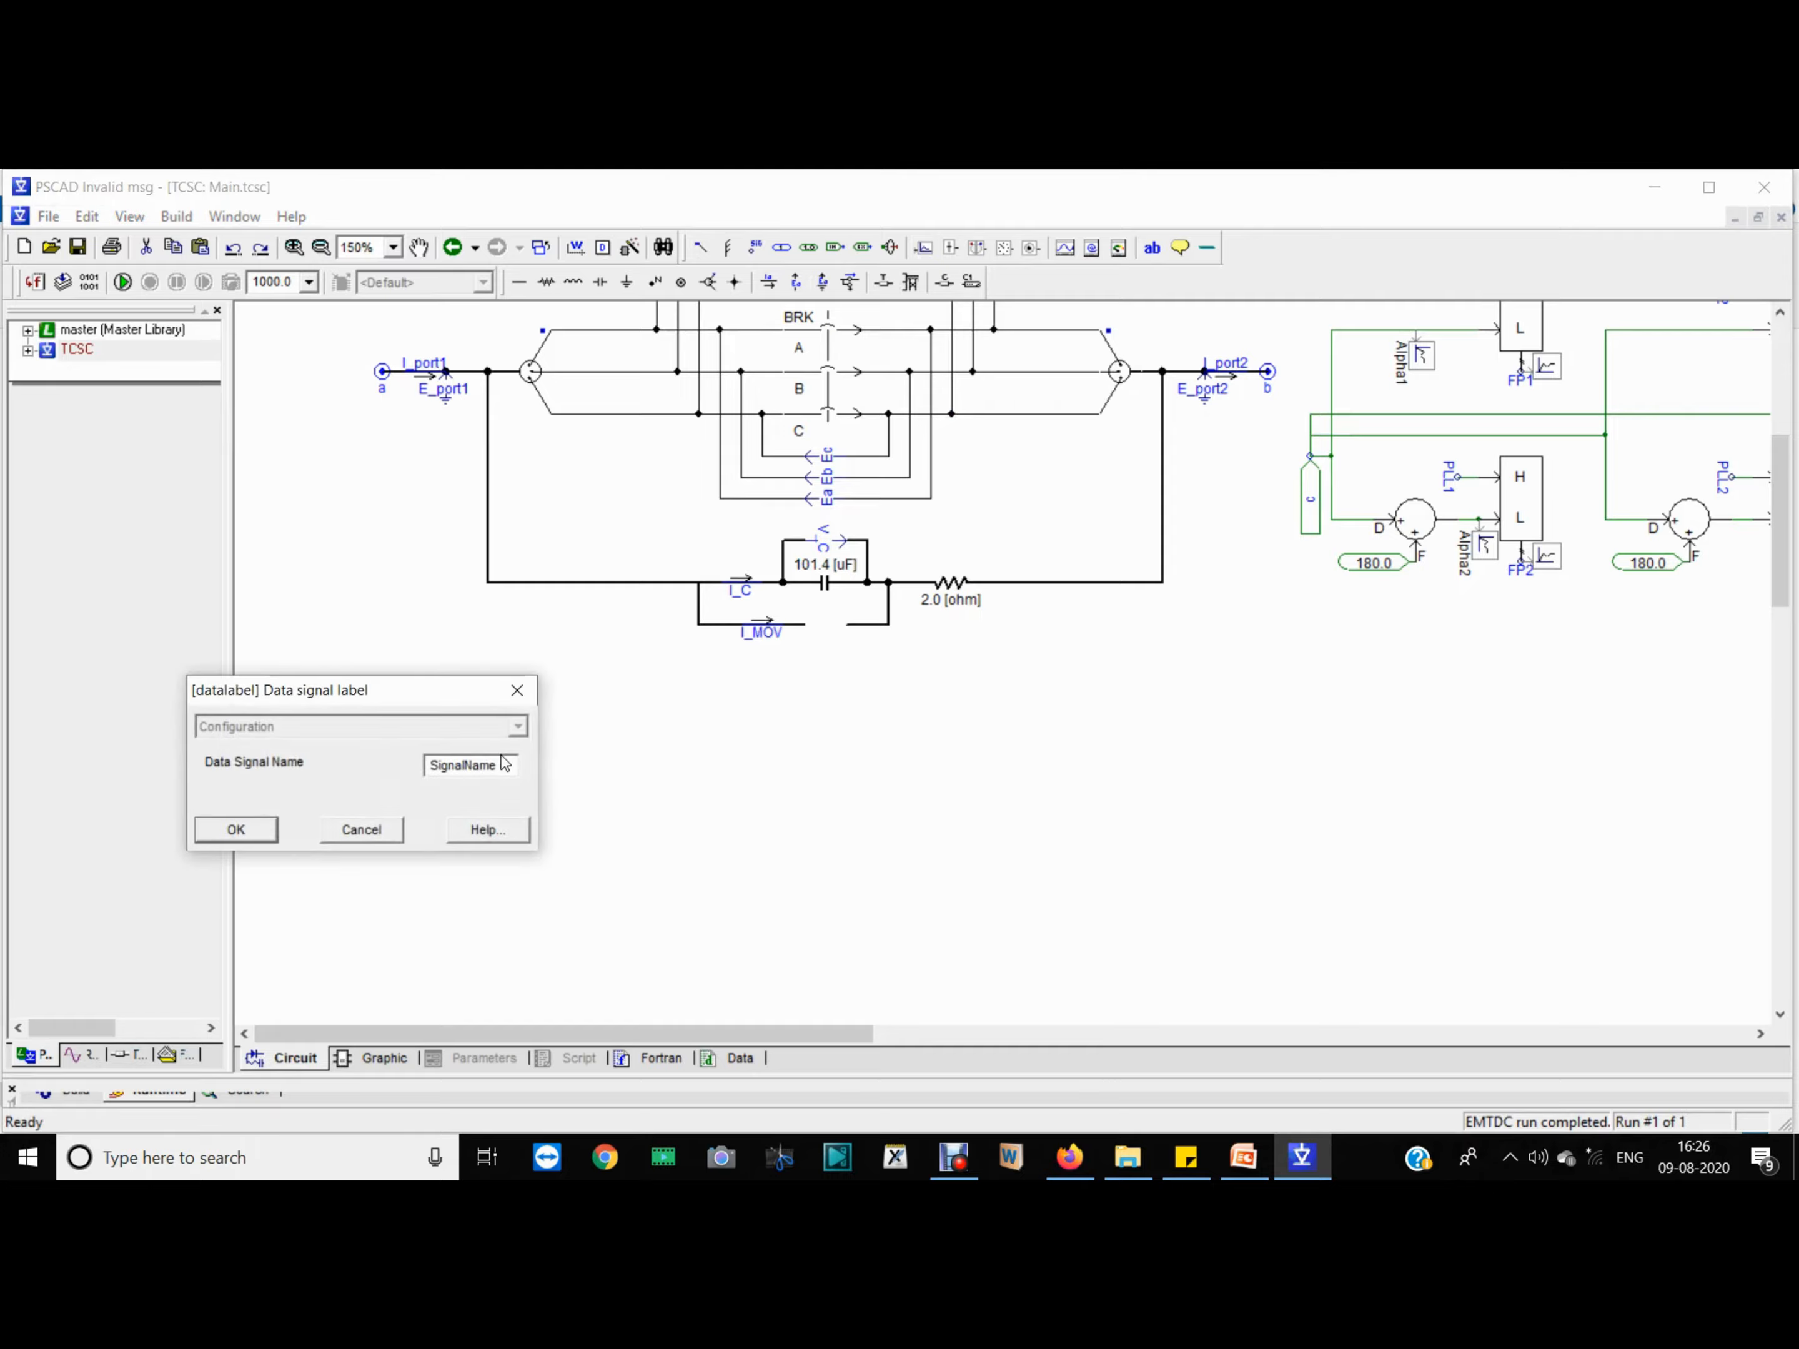
drag(506, 765, 426, 764)
text(V_C)
key(Return)
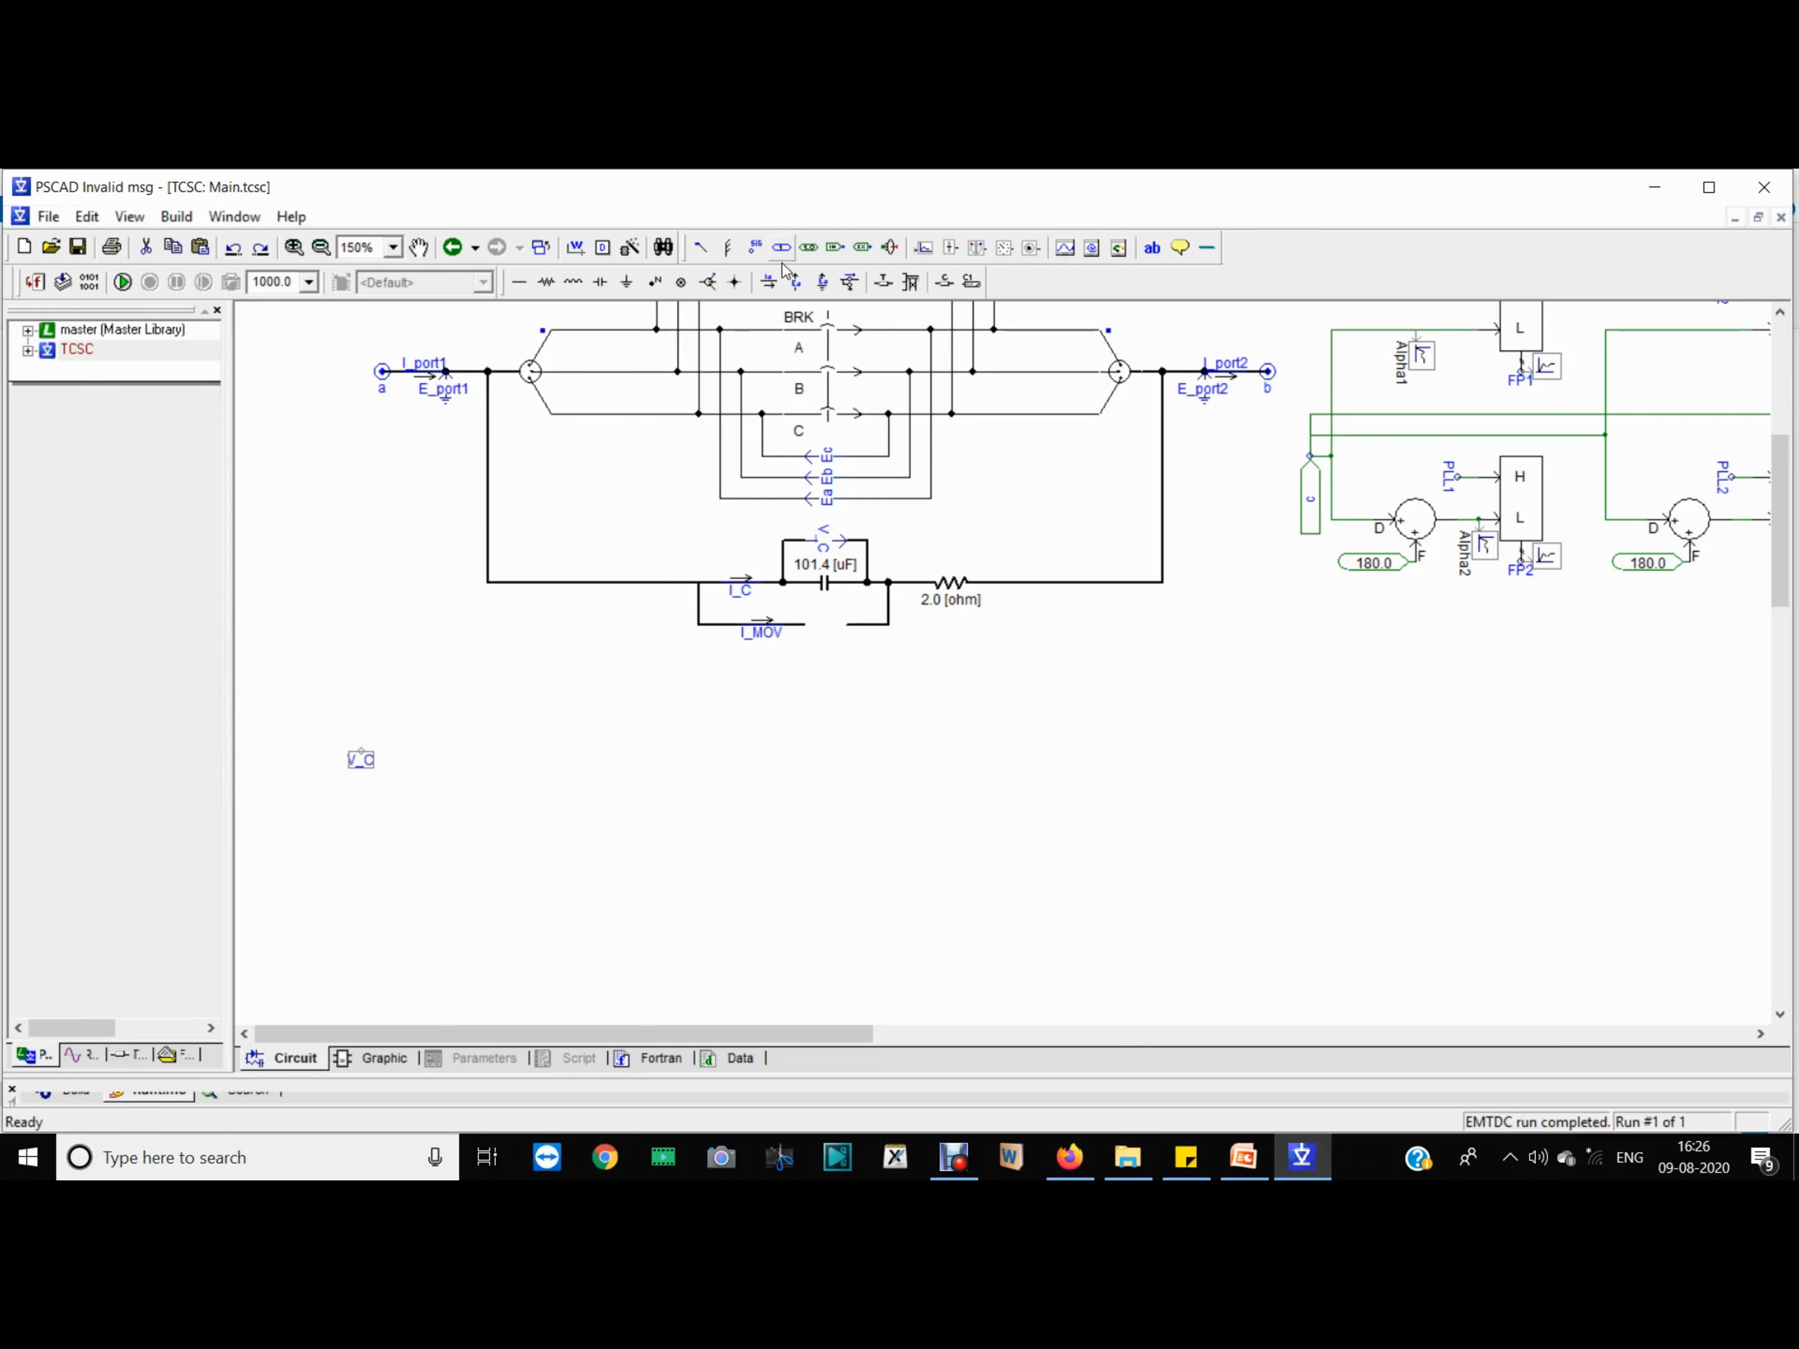
Step: Attach an output channel to the V_C label, title it V_C and set its title to display on the icon
click(924, 247)
click(377, 752)
double_click(377, 750)
drag(522, 647, 187, 656)
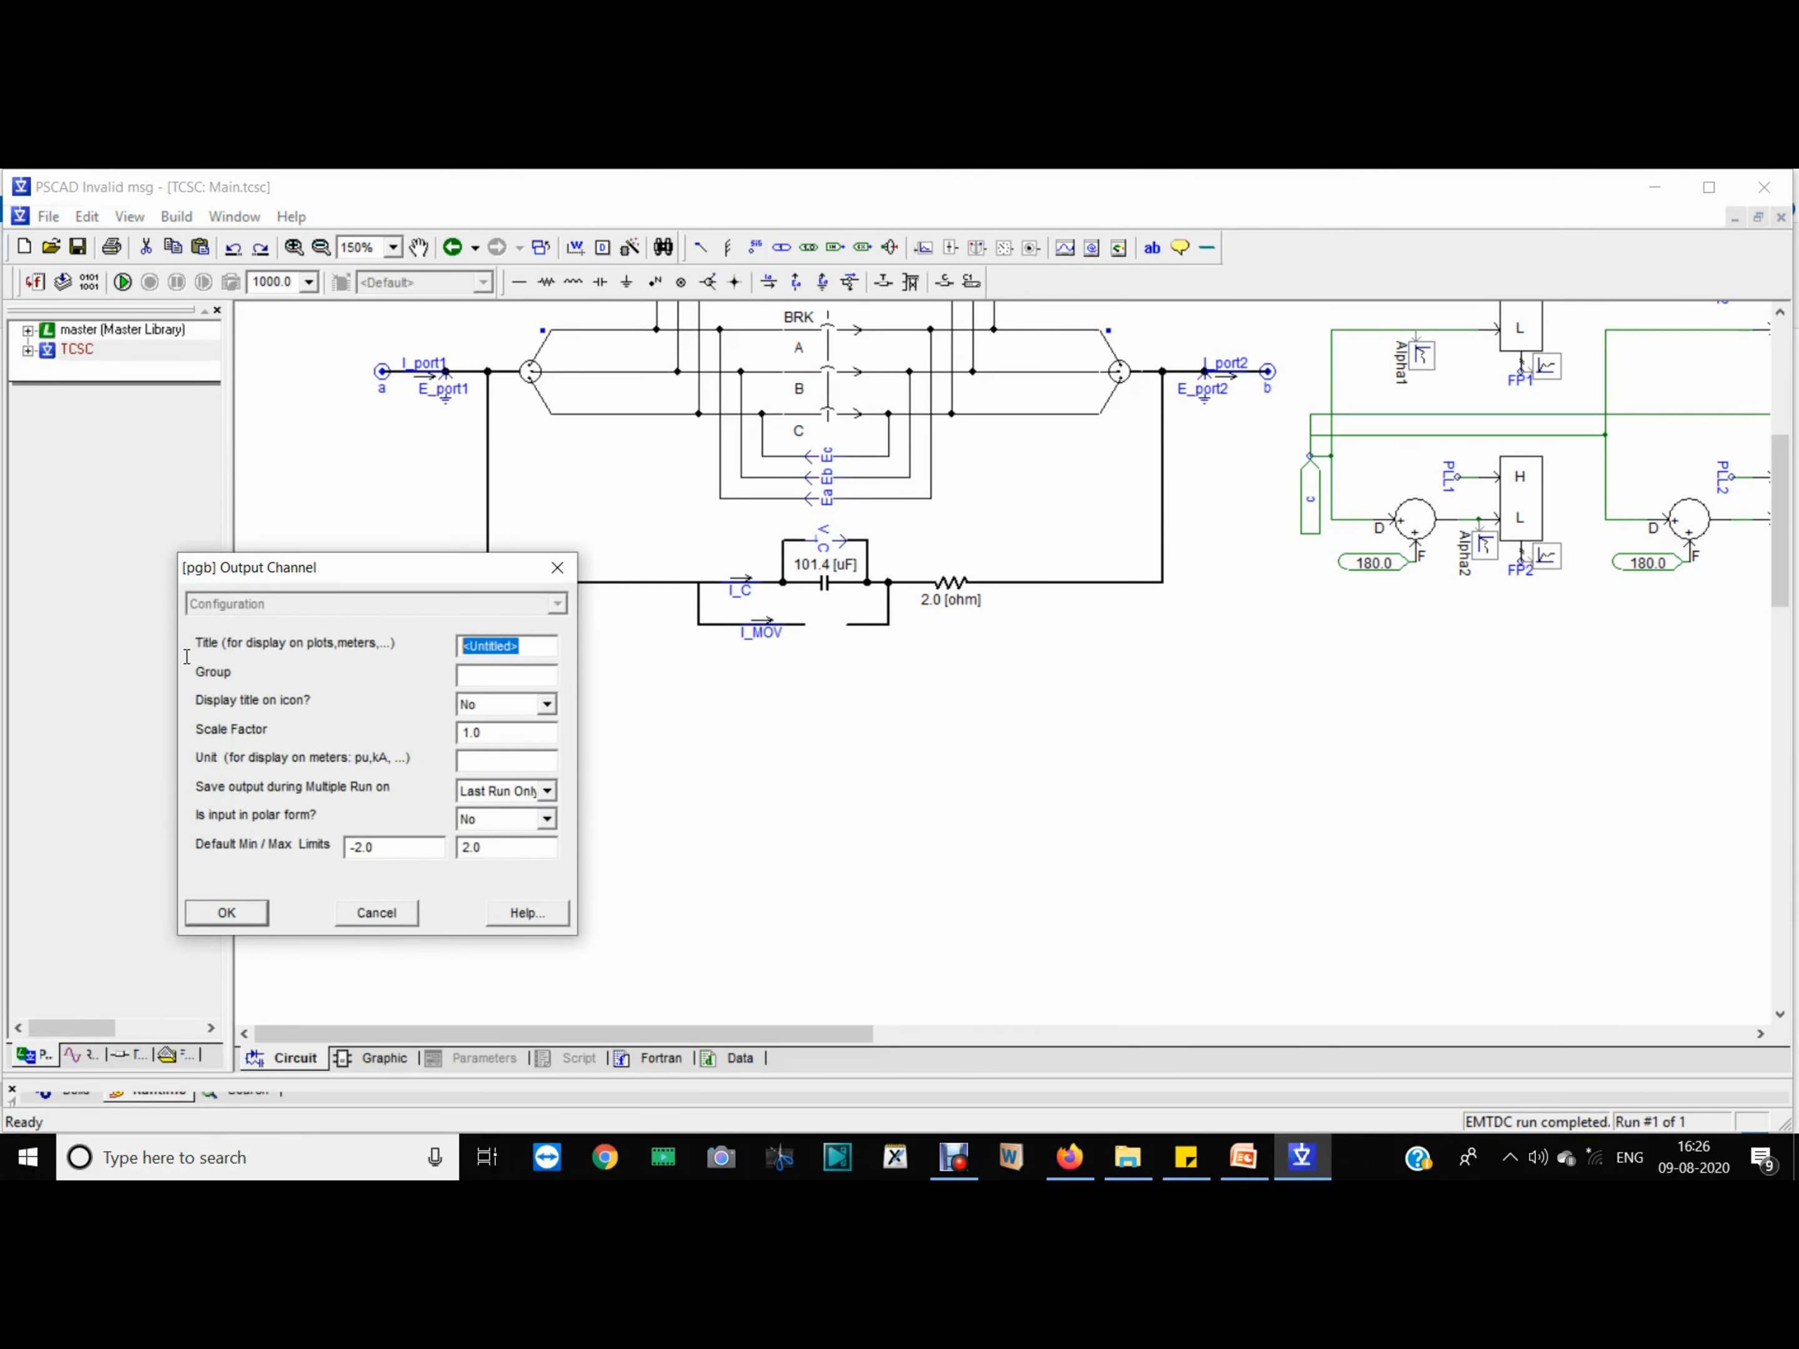
text(V_C)
click(524, 705)
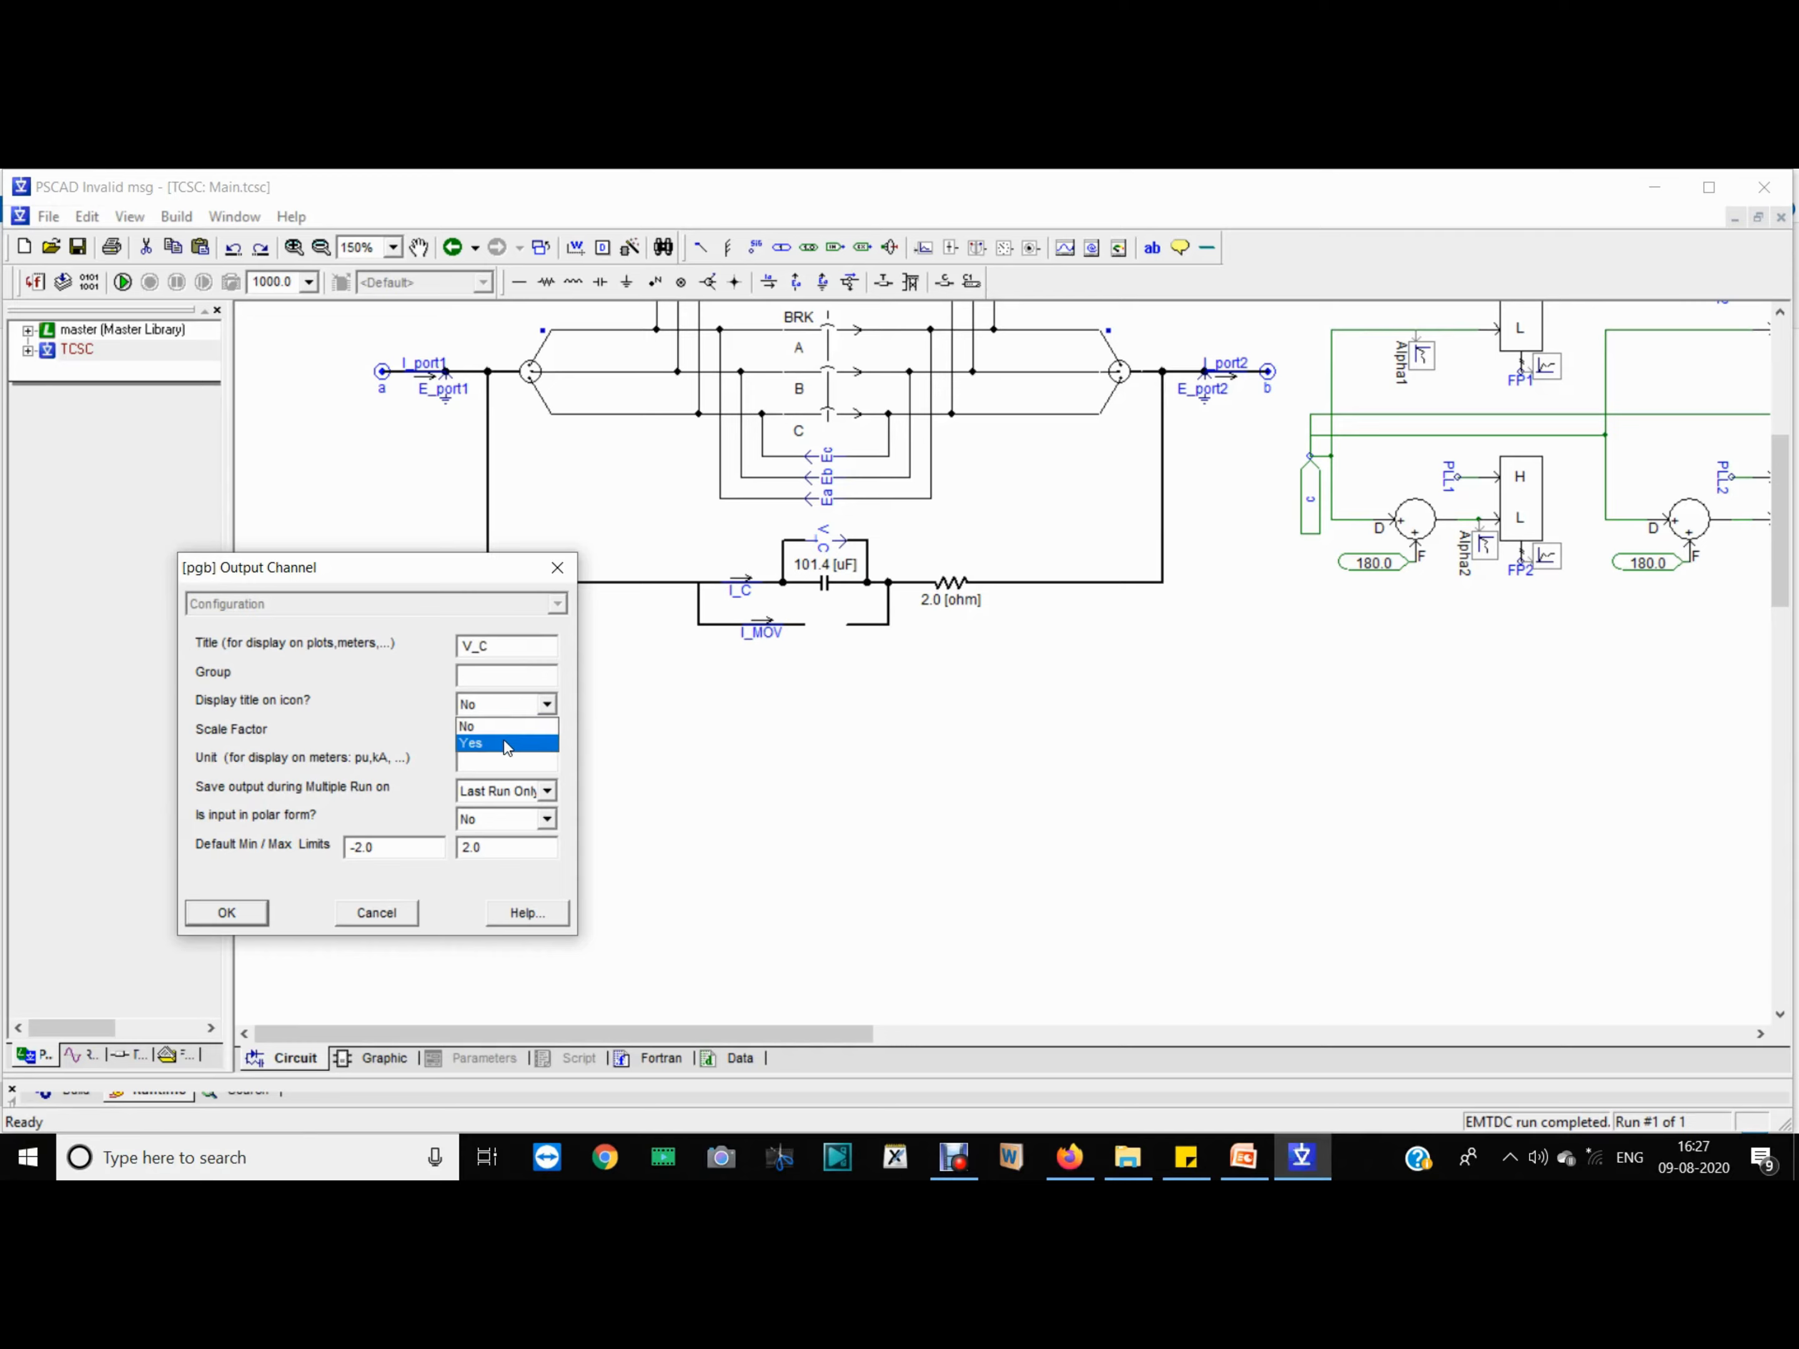
click(233, 913)
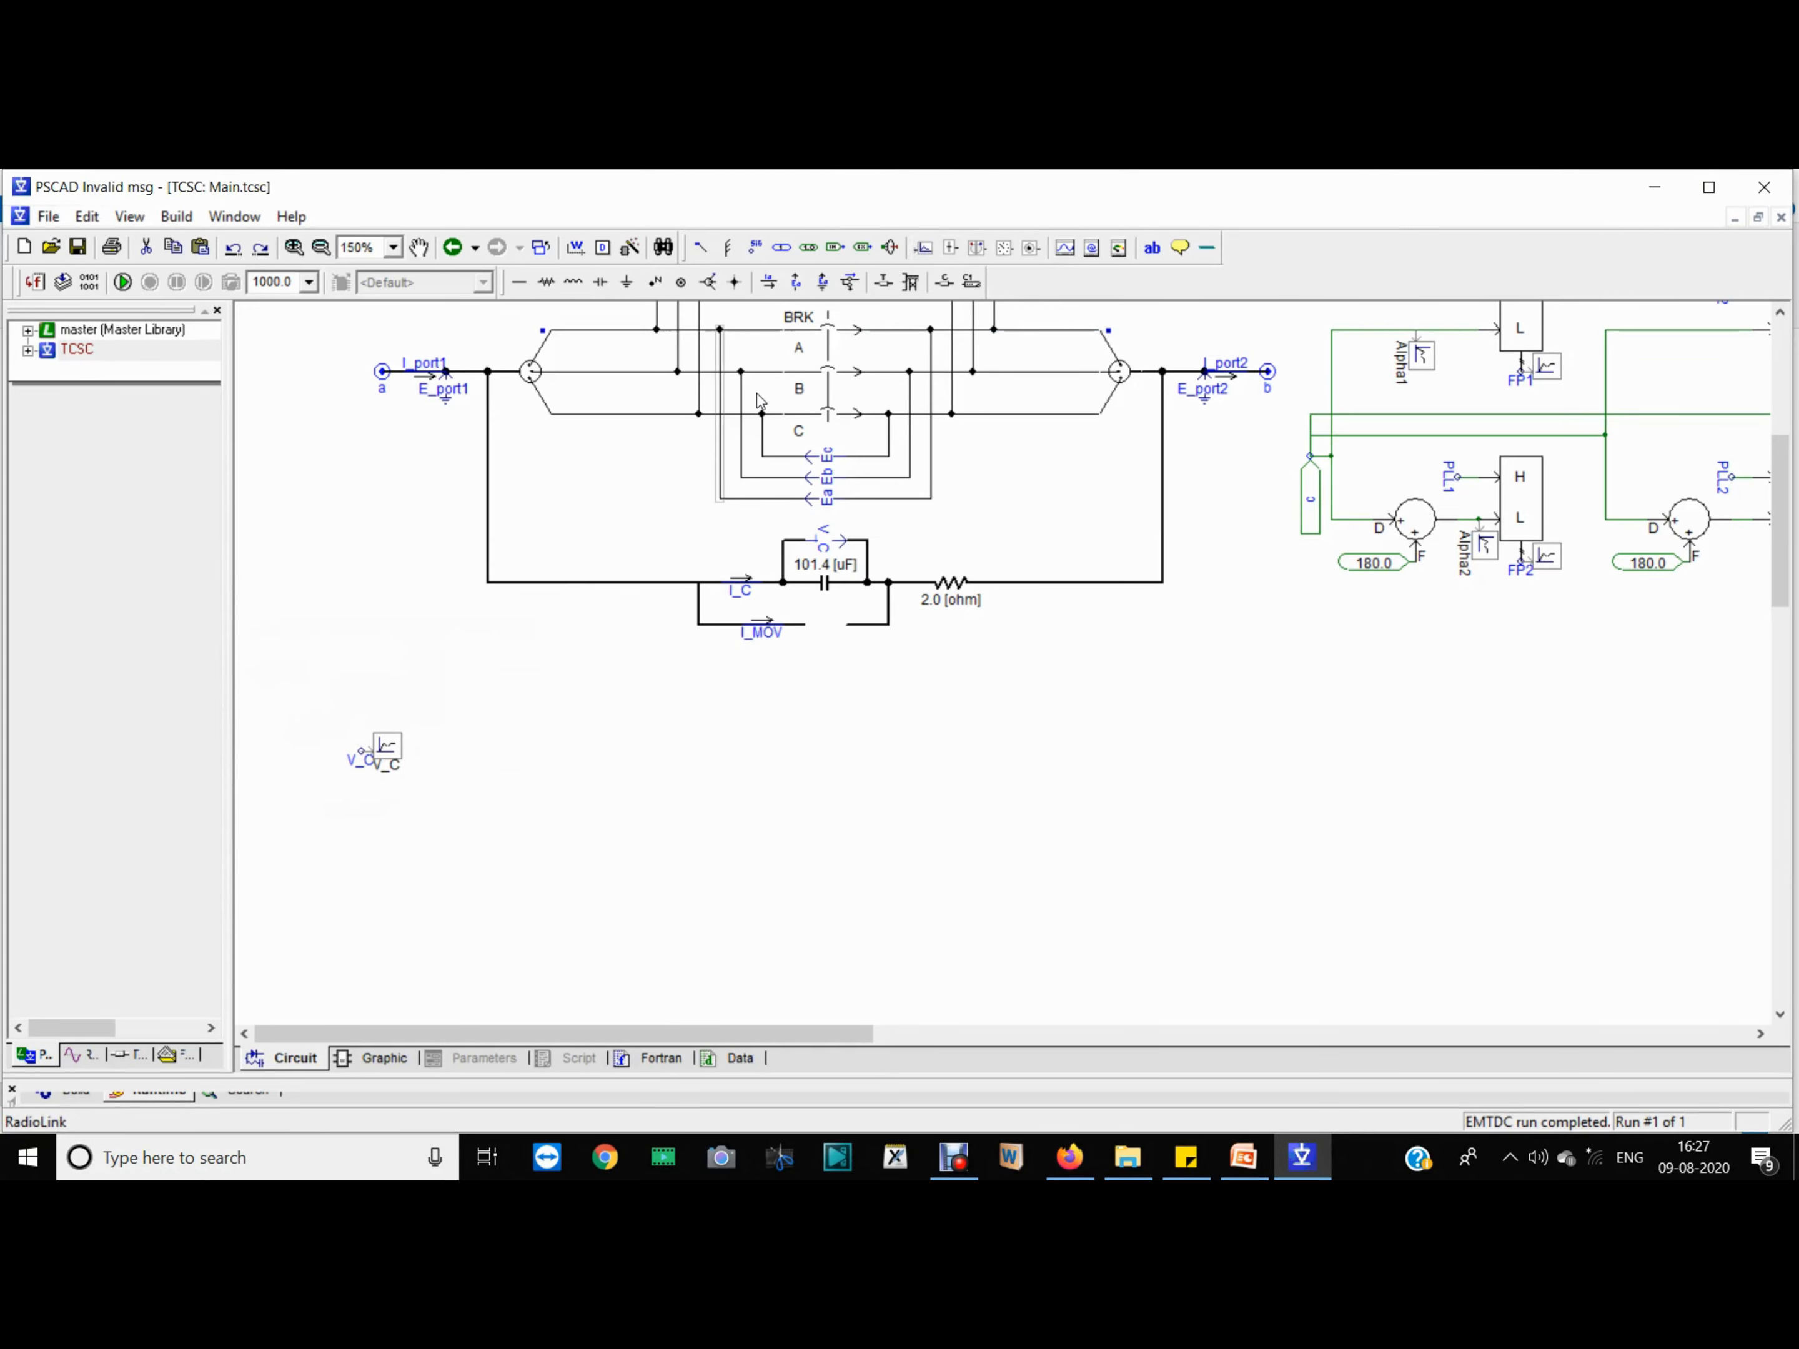
Step: Place a graph frame below the capacitor branch, add an overlay graph and plot the V_C output channel in it
click(1065, 247)
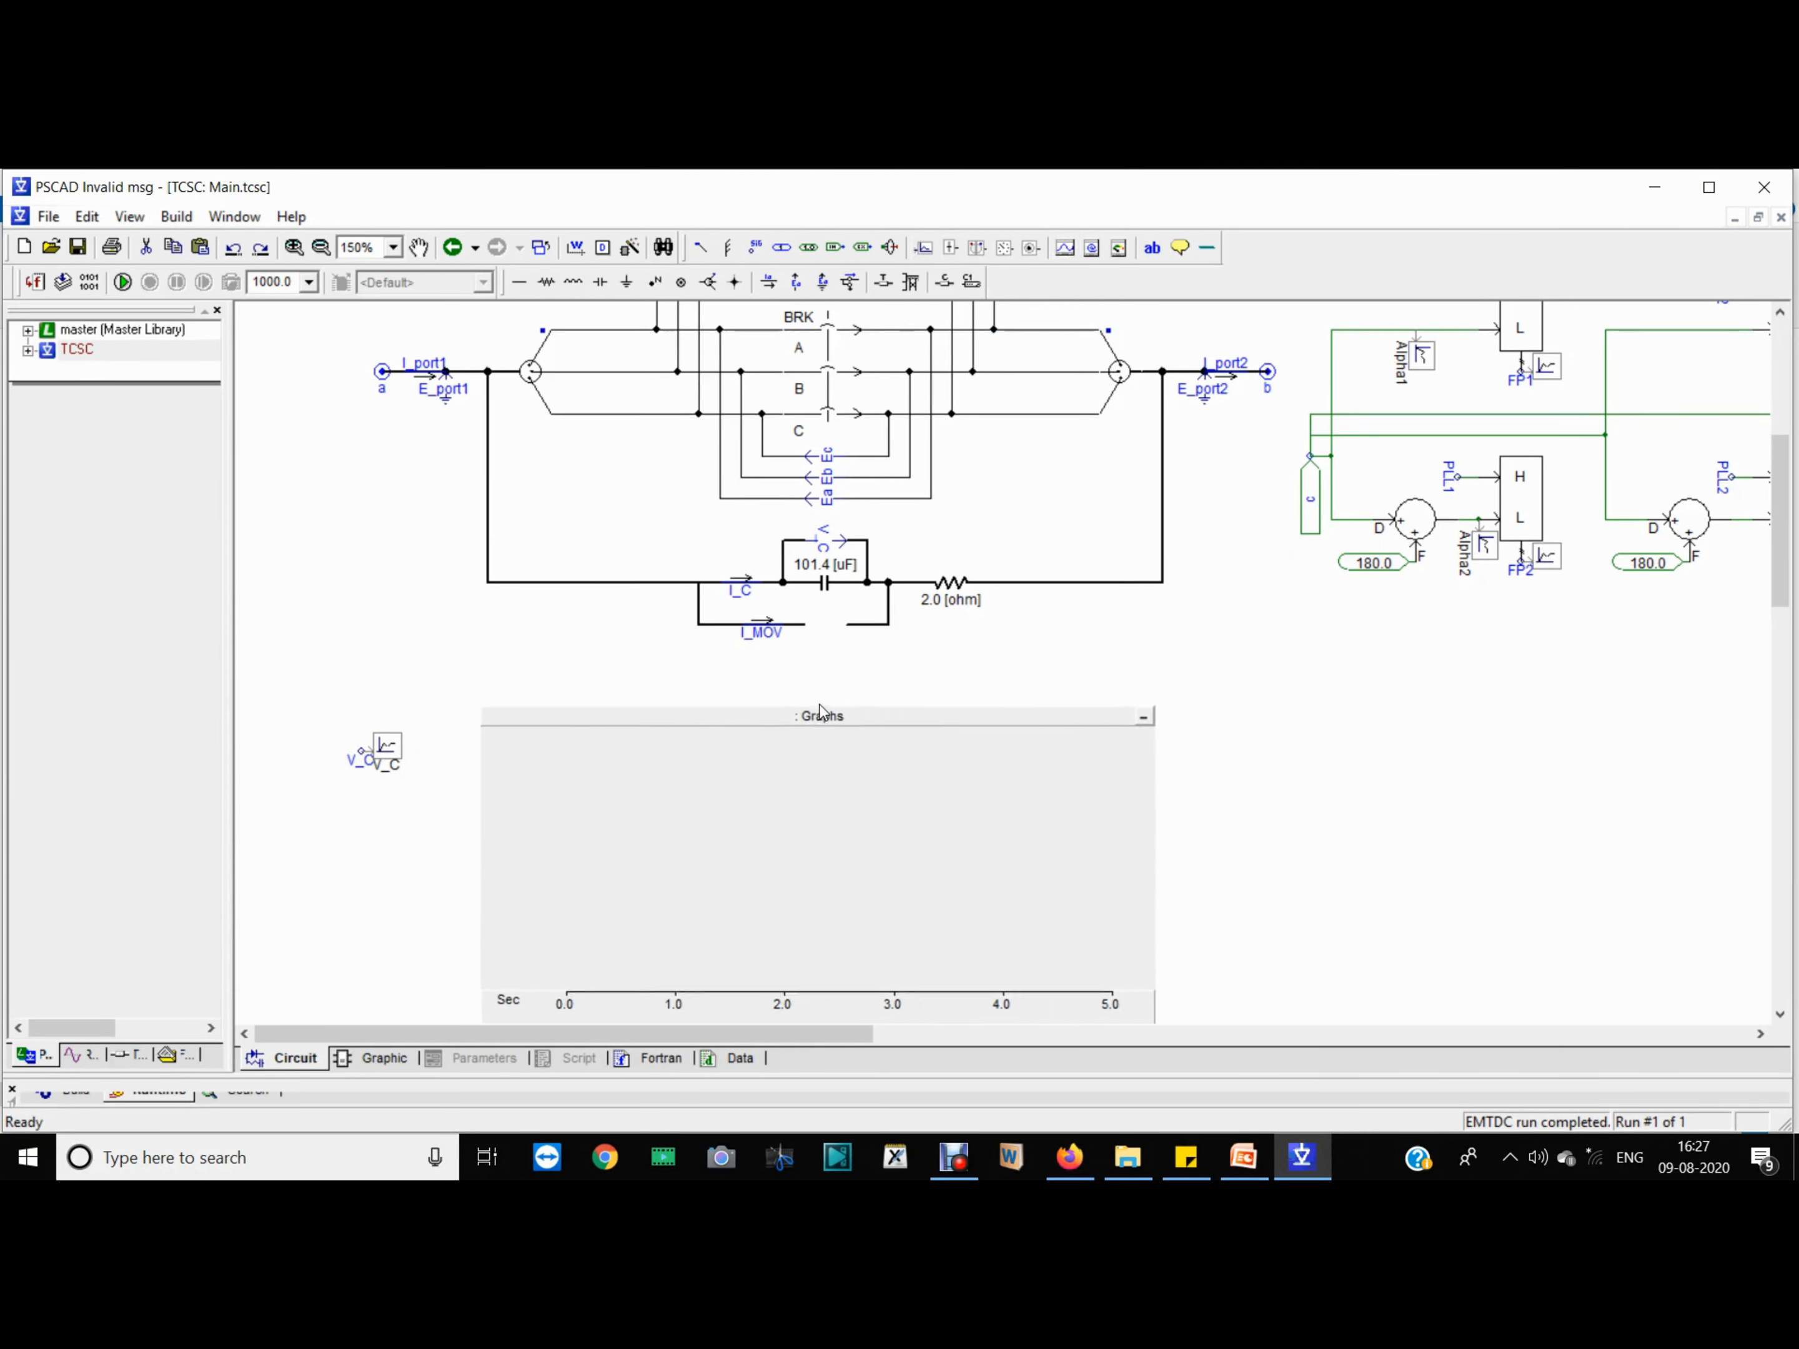
click(796, 709)
right_click(783, 699)
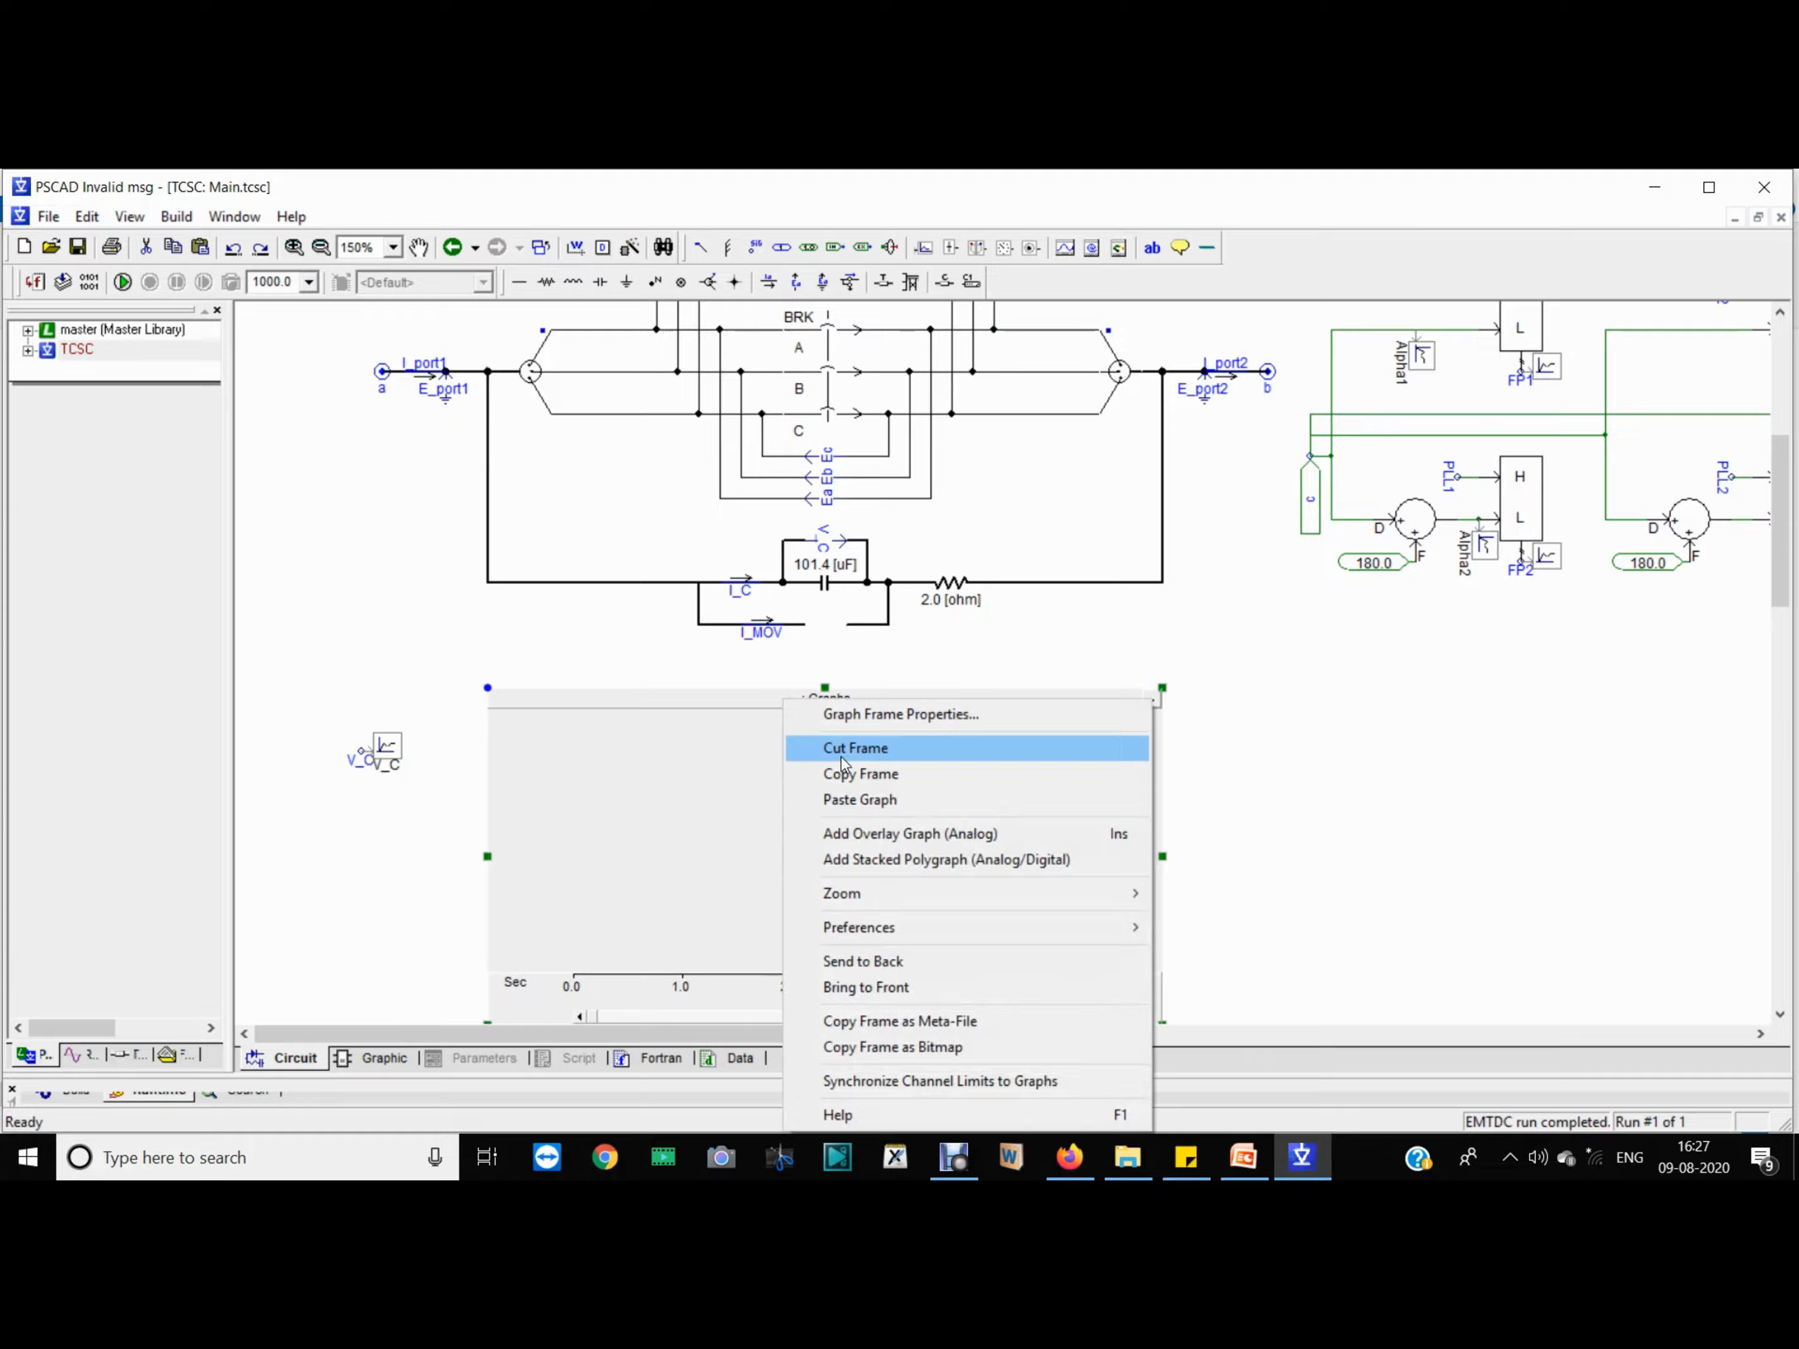
click(880, 834)
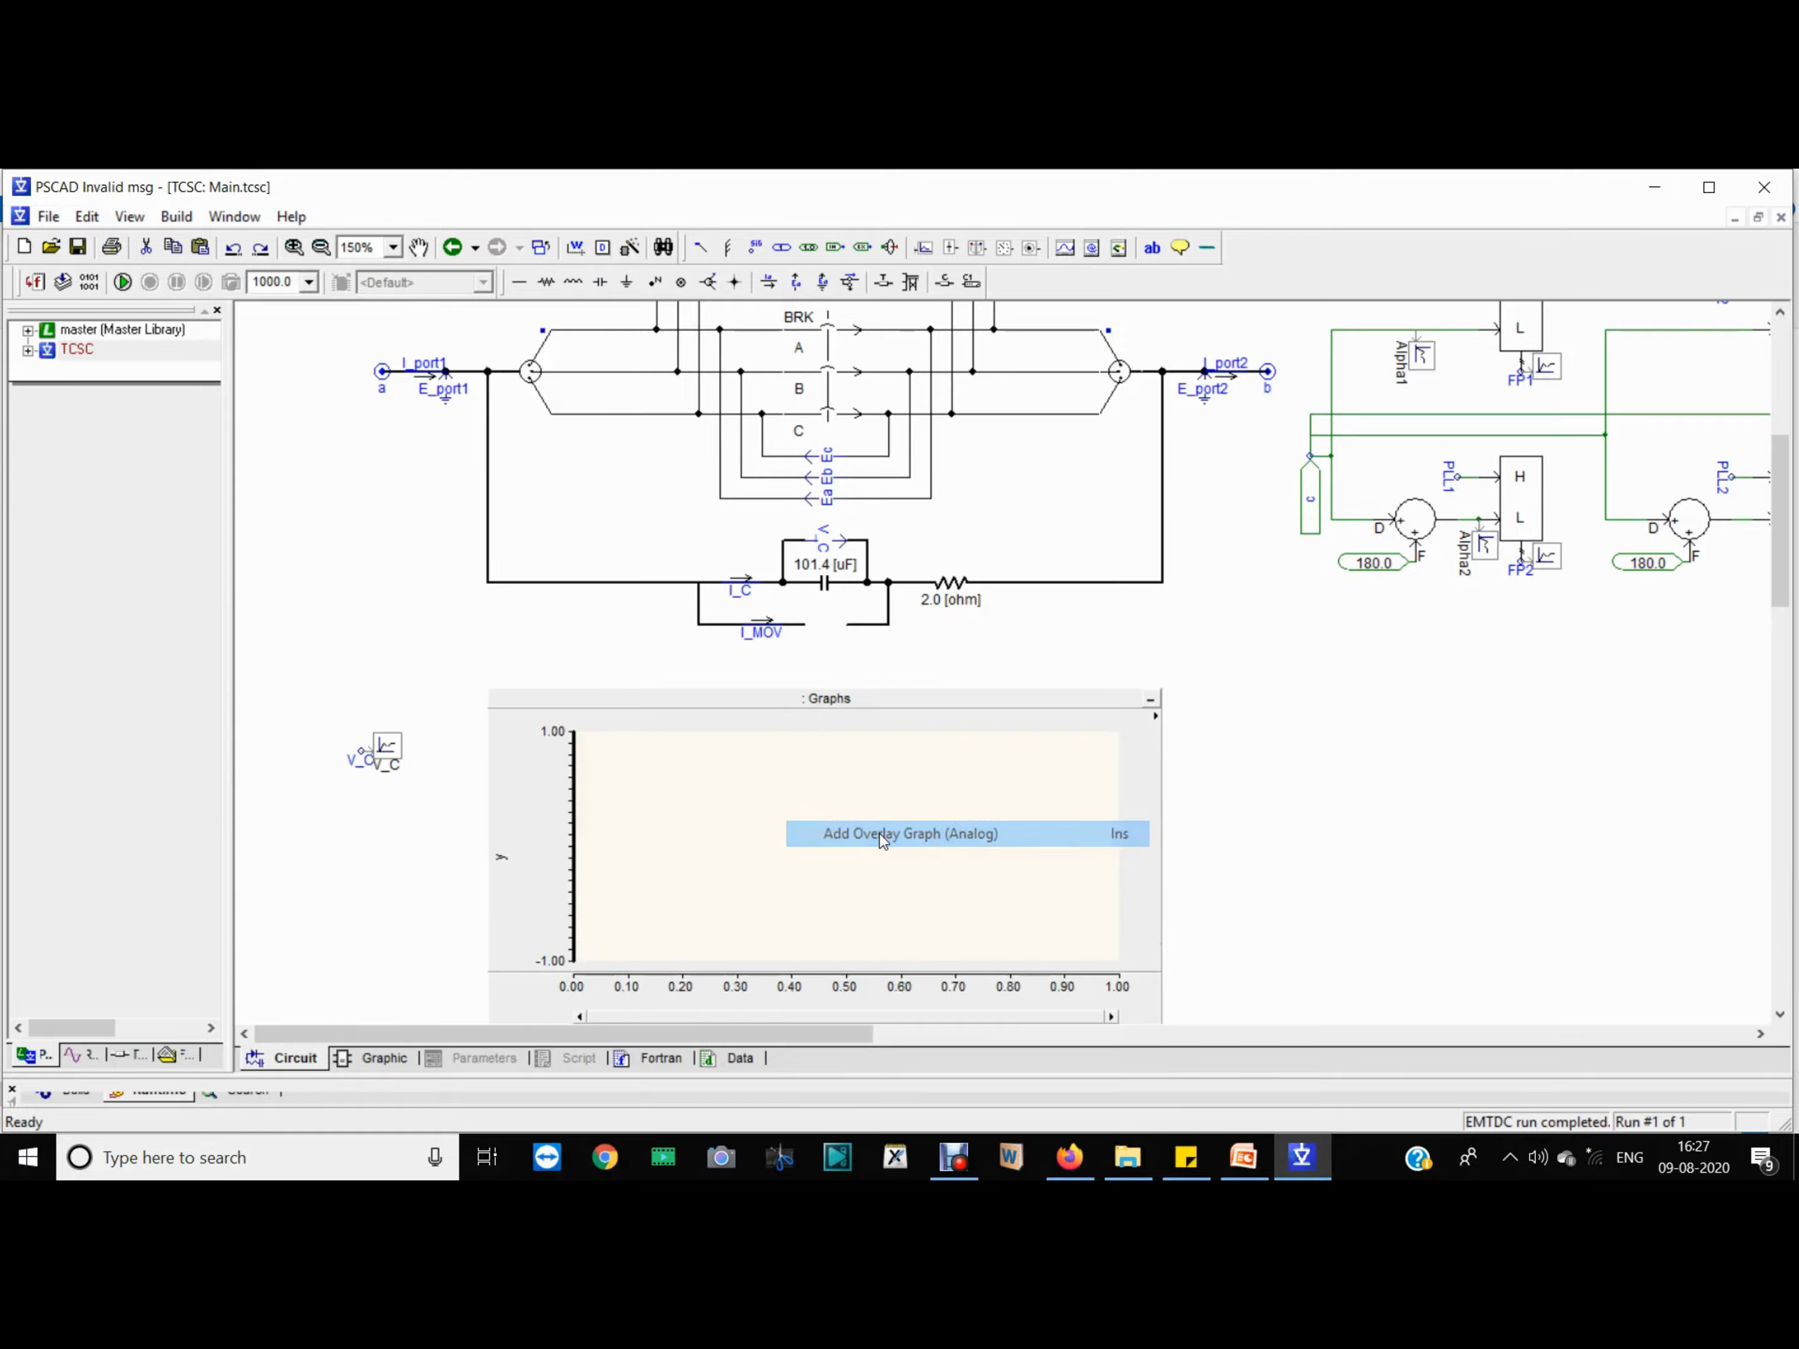
click(396, 755)
drag(396, 755, 739, 799)
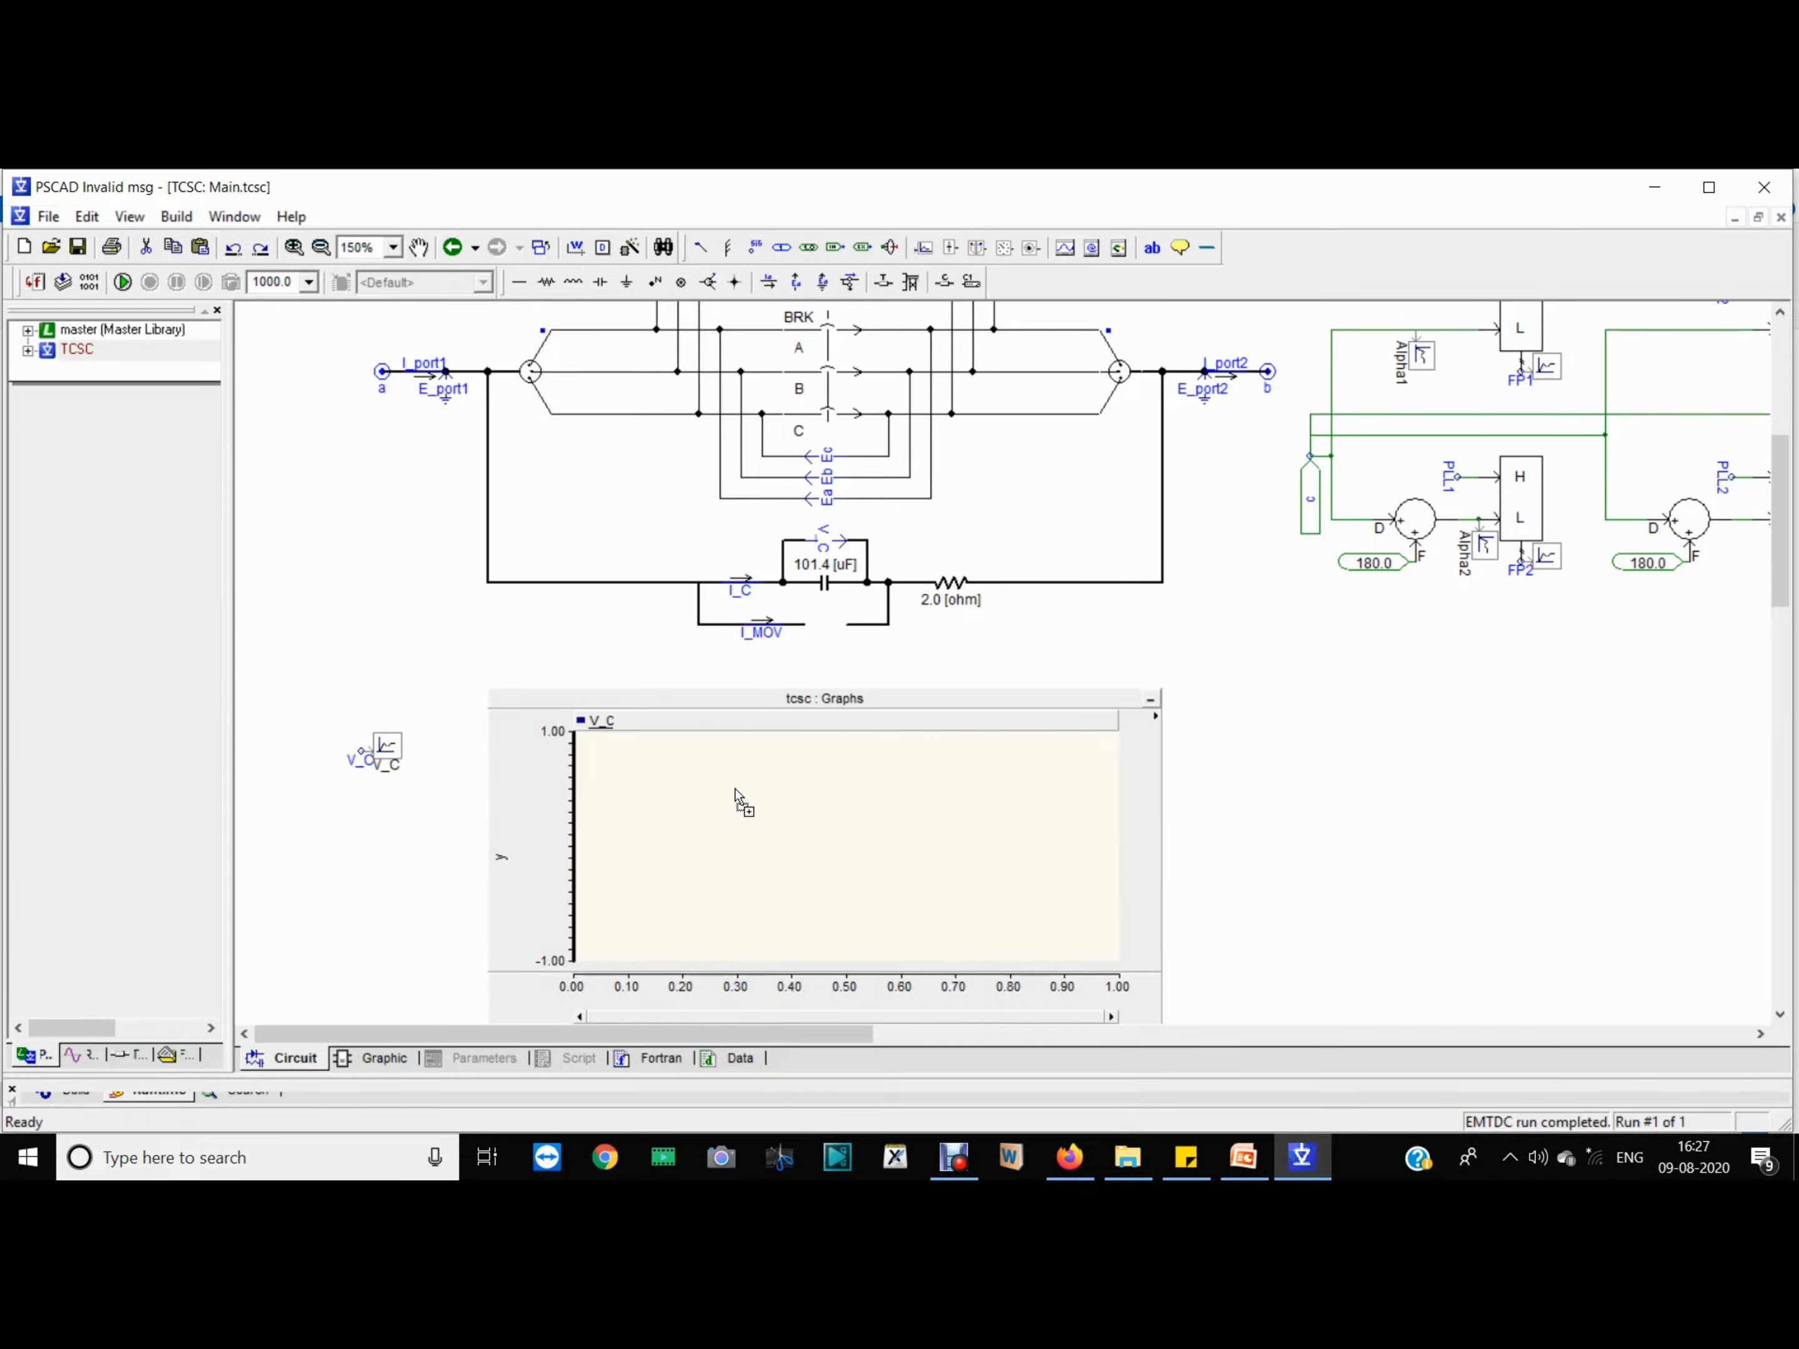
Step: Run the simulation and zoom the V_C graph to its positive peaks between 1.25 and 1.55 s
click(125, 282)
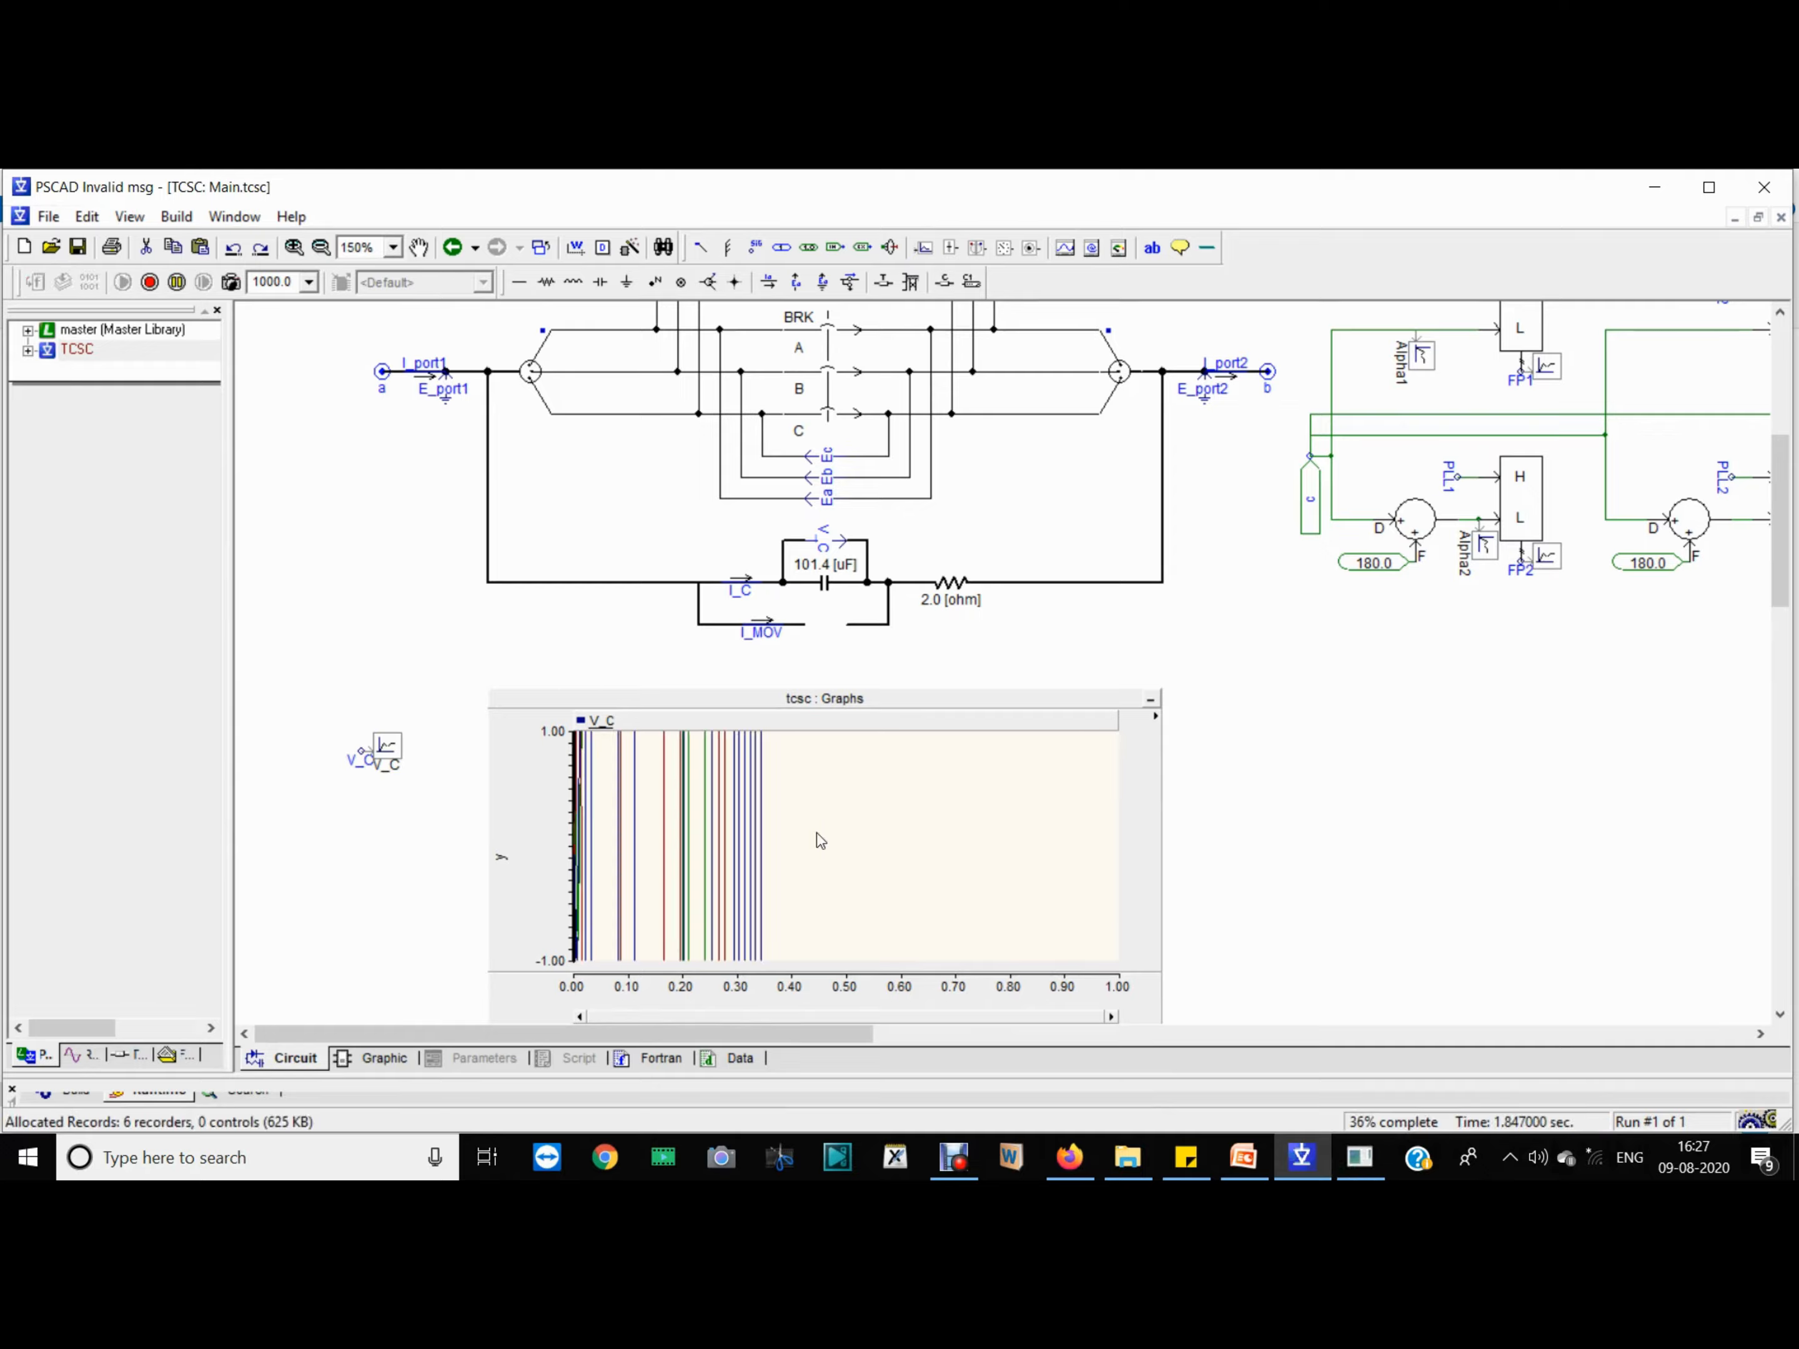
mouse_move(835, 838)
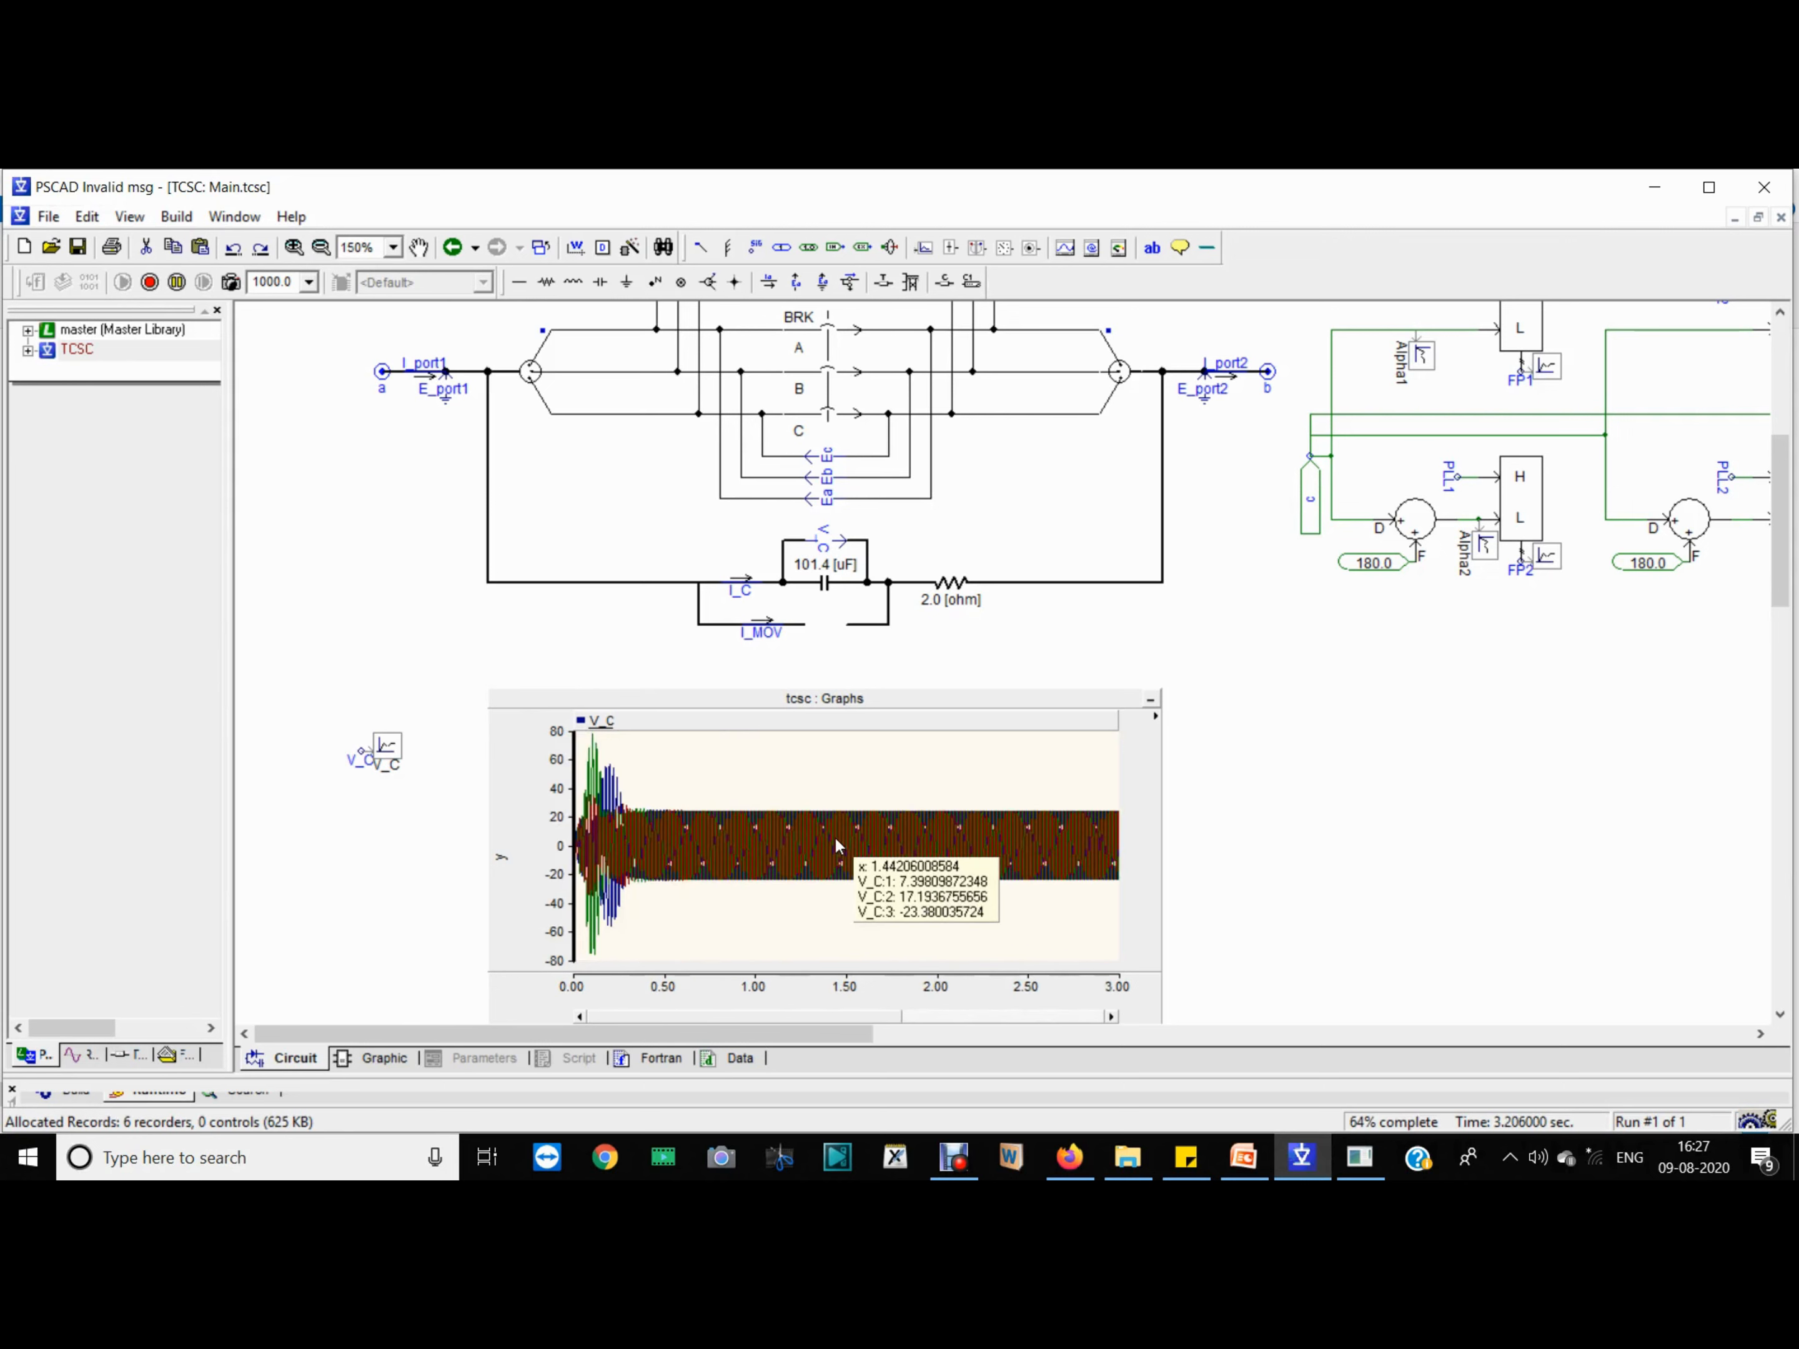
drag(796, 799, 880, 904)
drag(660, 757, 923, 831)
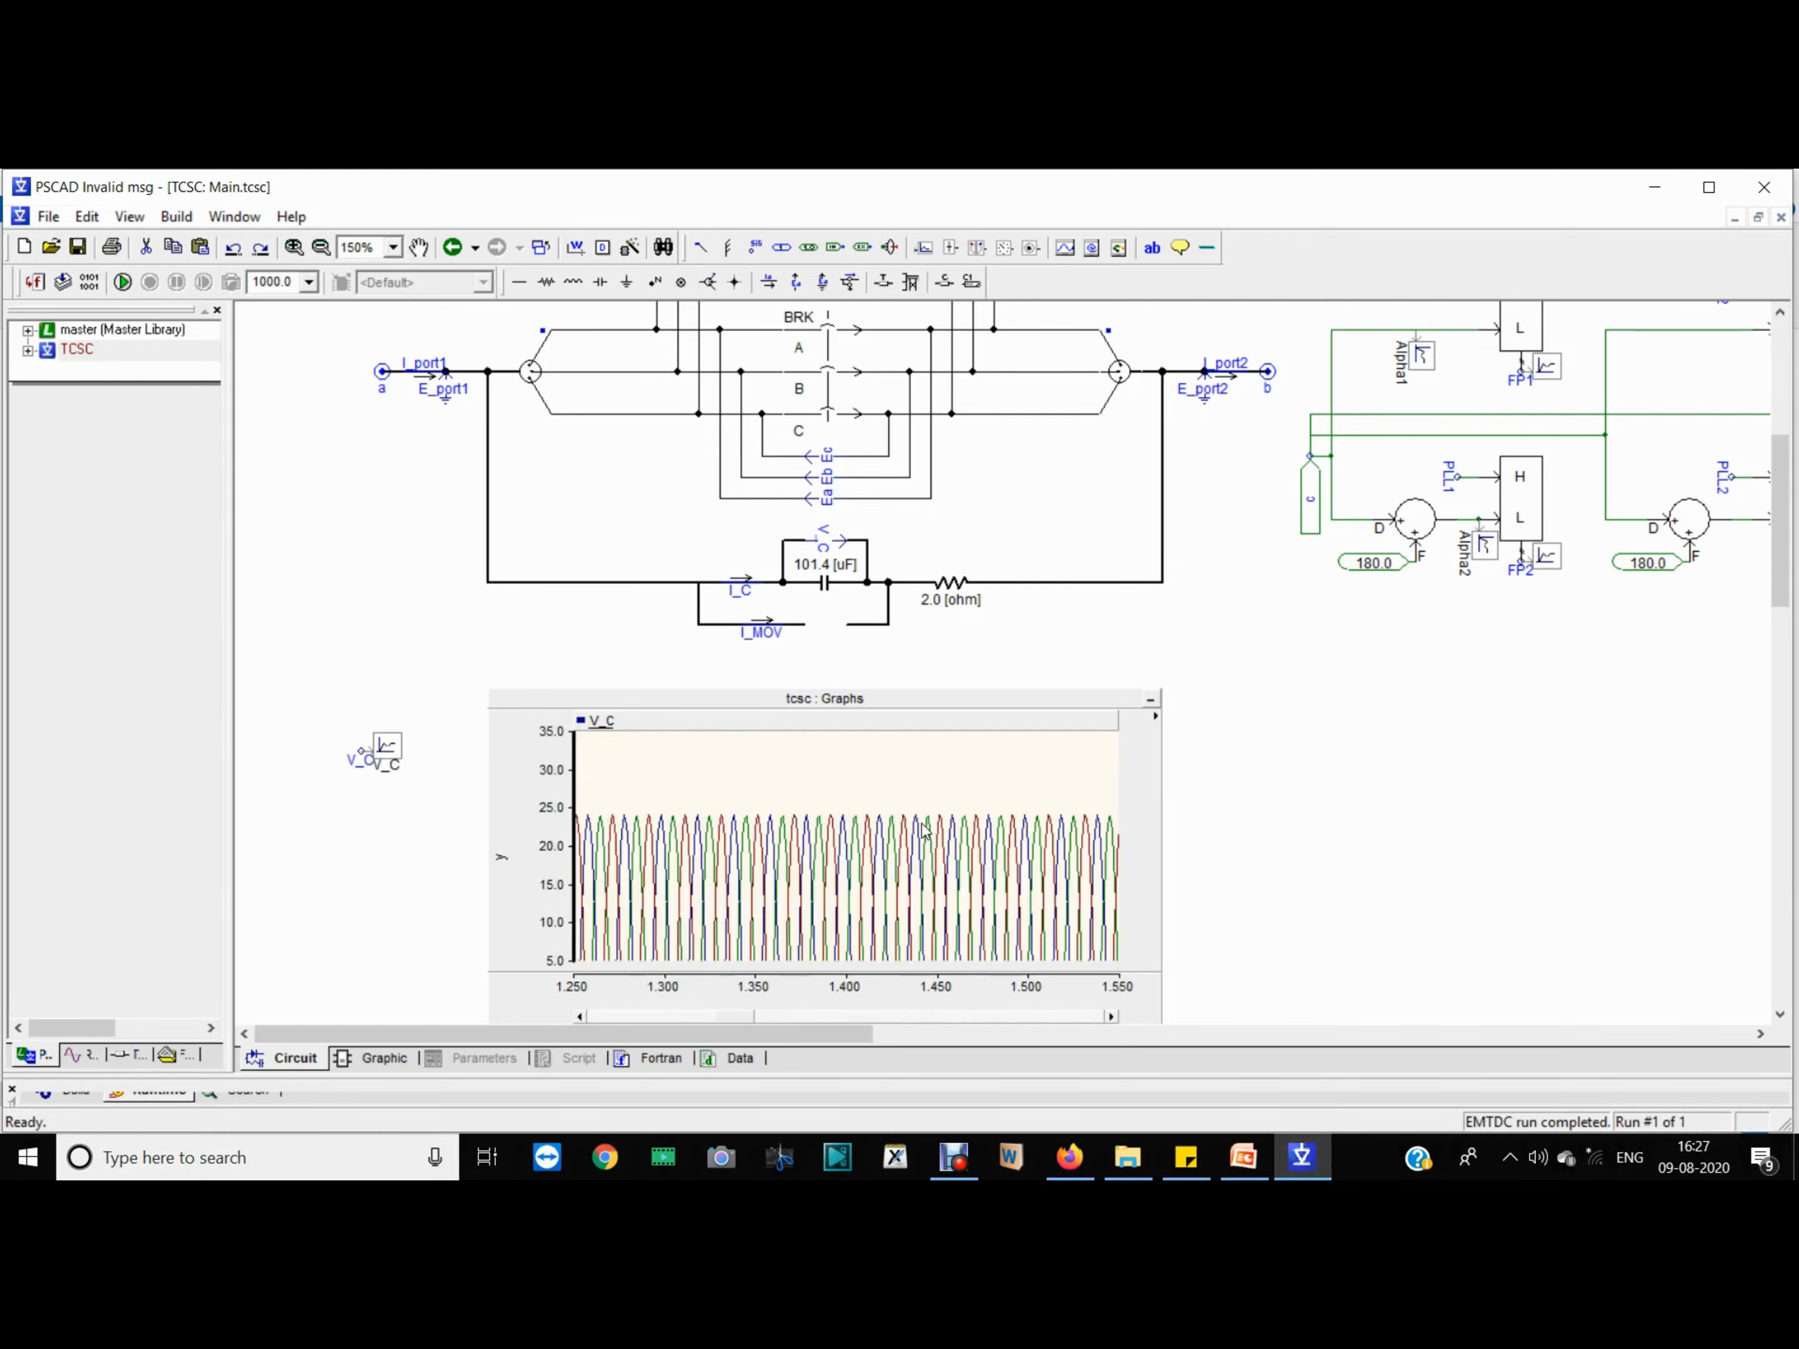
drag(586, 792, 1250, 861)
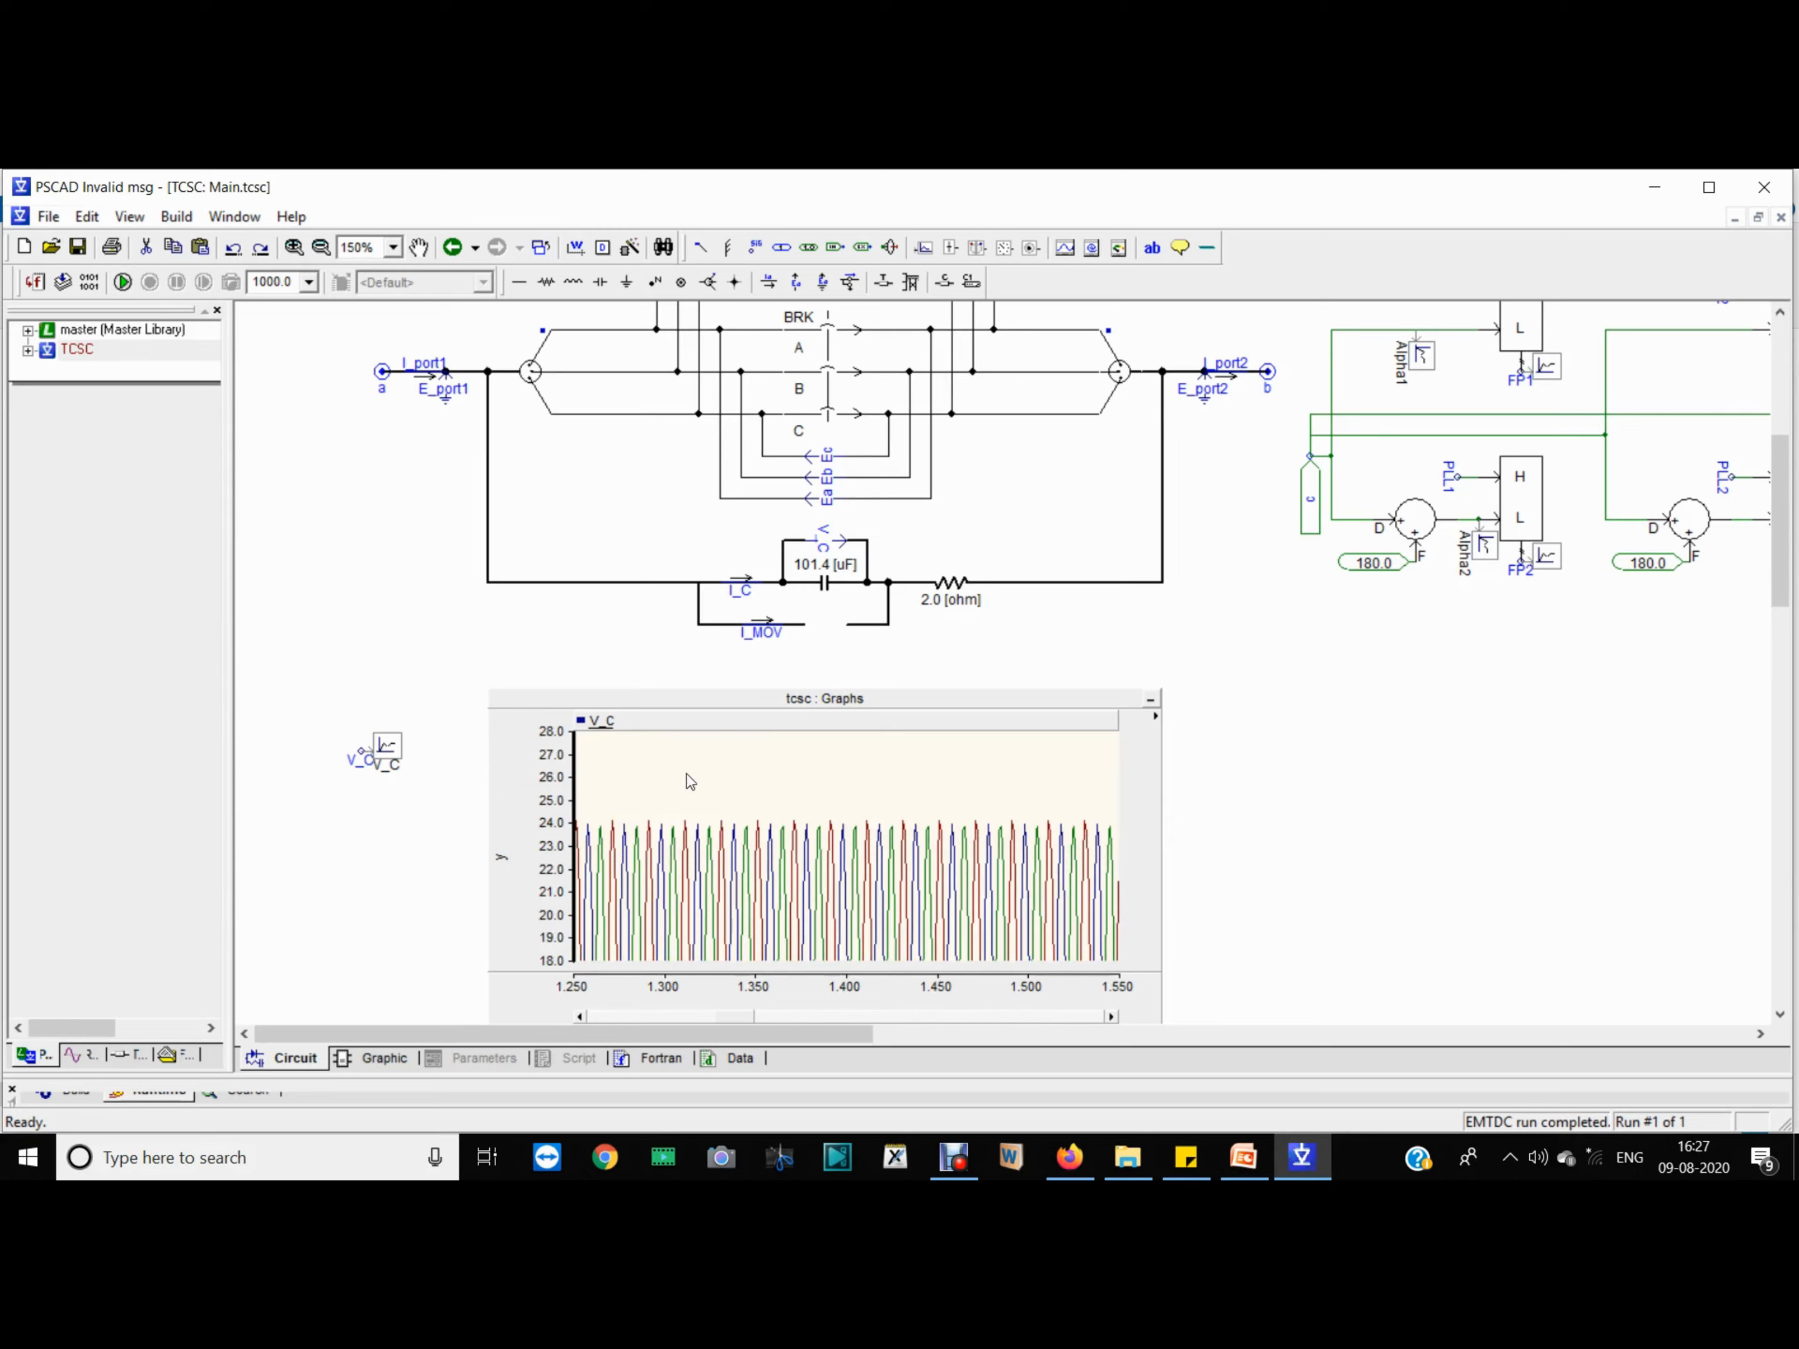
Step: Switch to PowerPoint and read the MOV voltage guideline on the Design Aspect slide
mouse_move(690, 782)
click(1243, 1158)
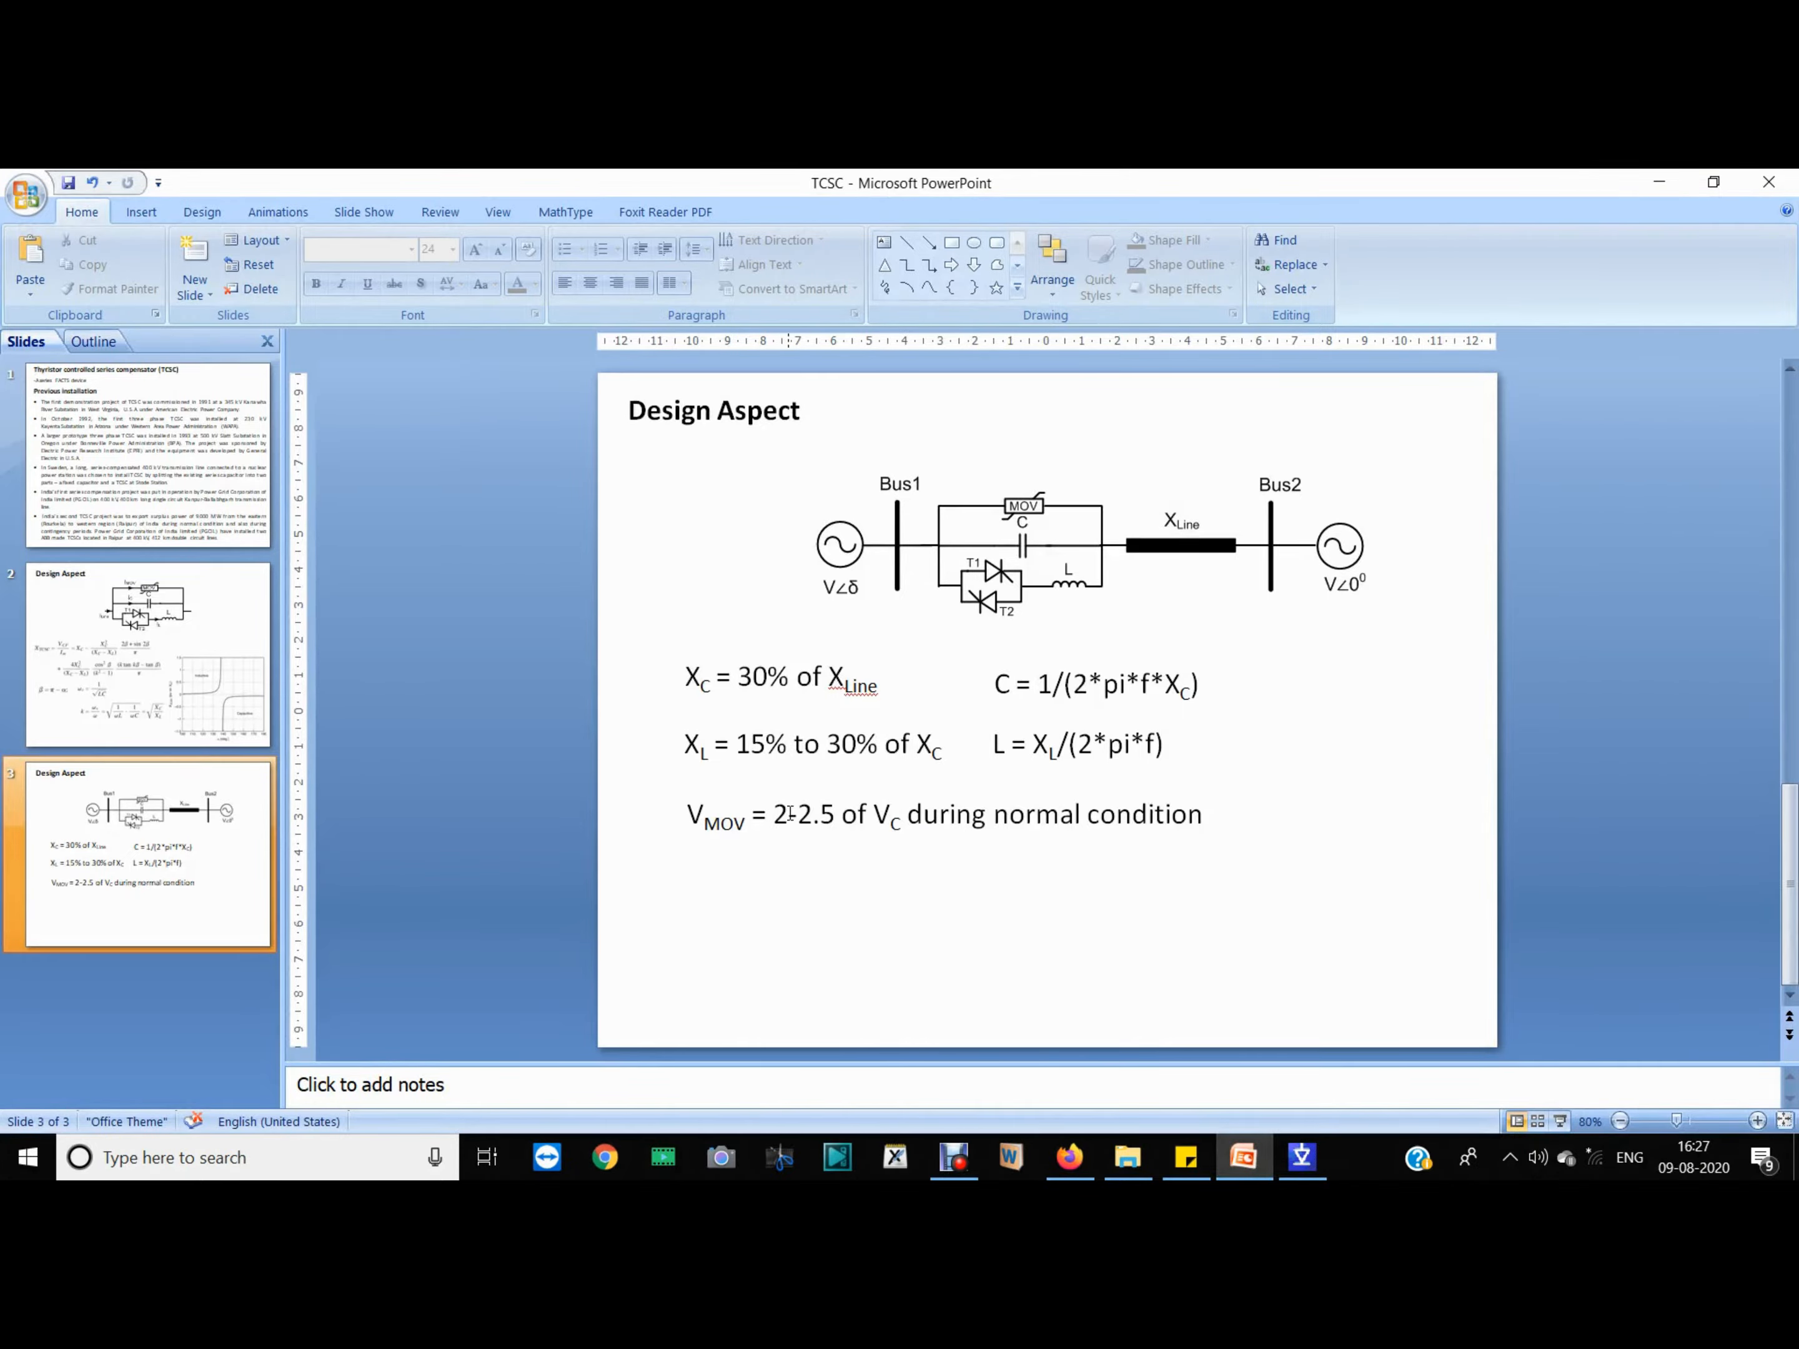
click(1647, 183)
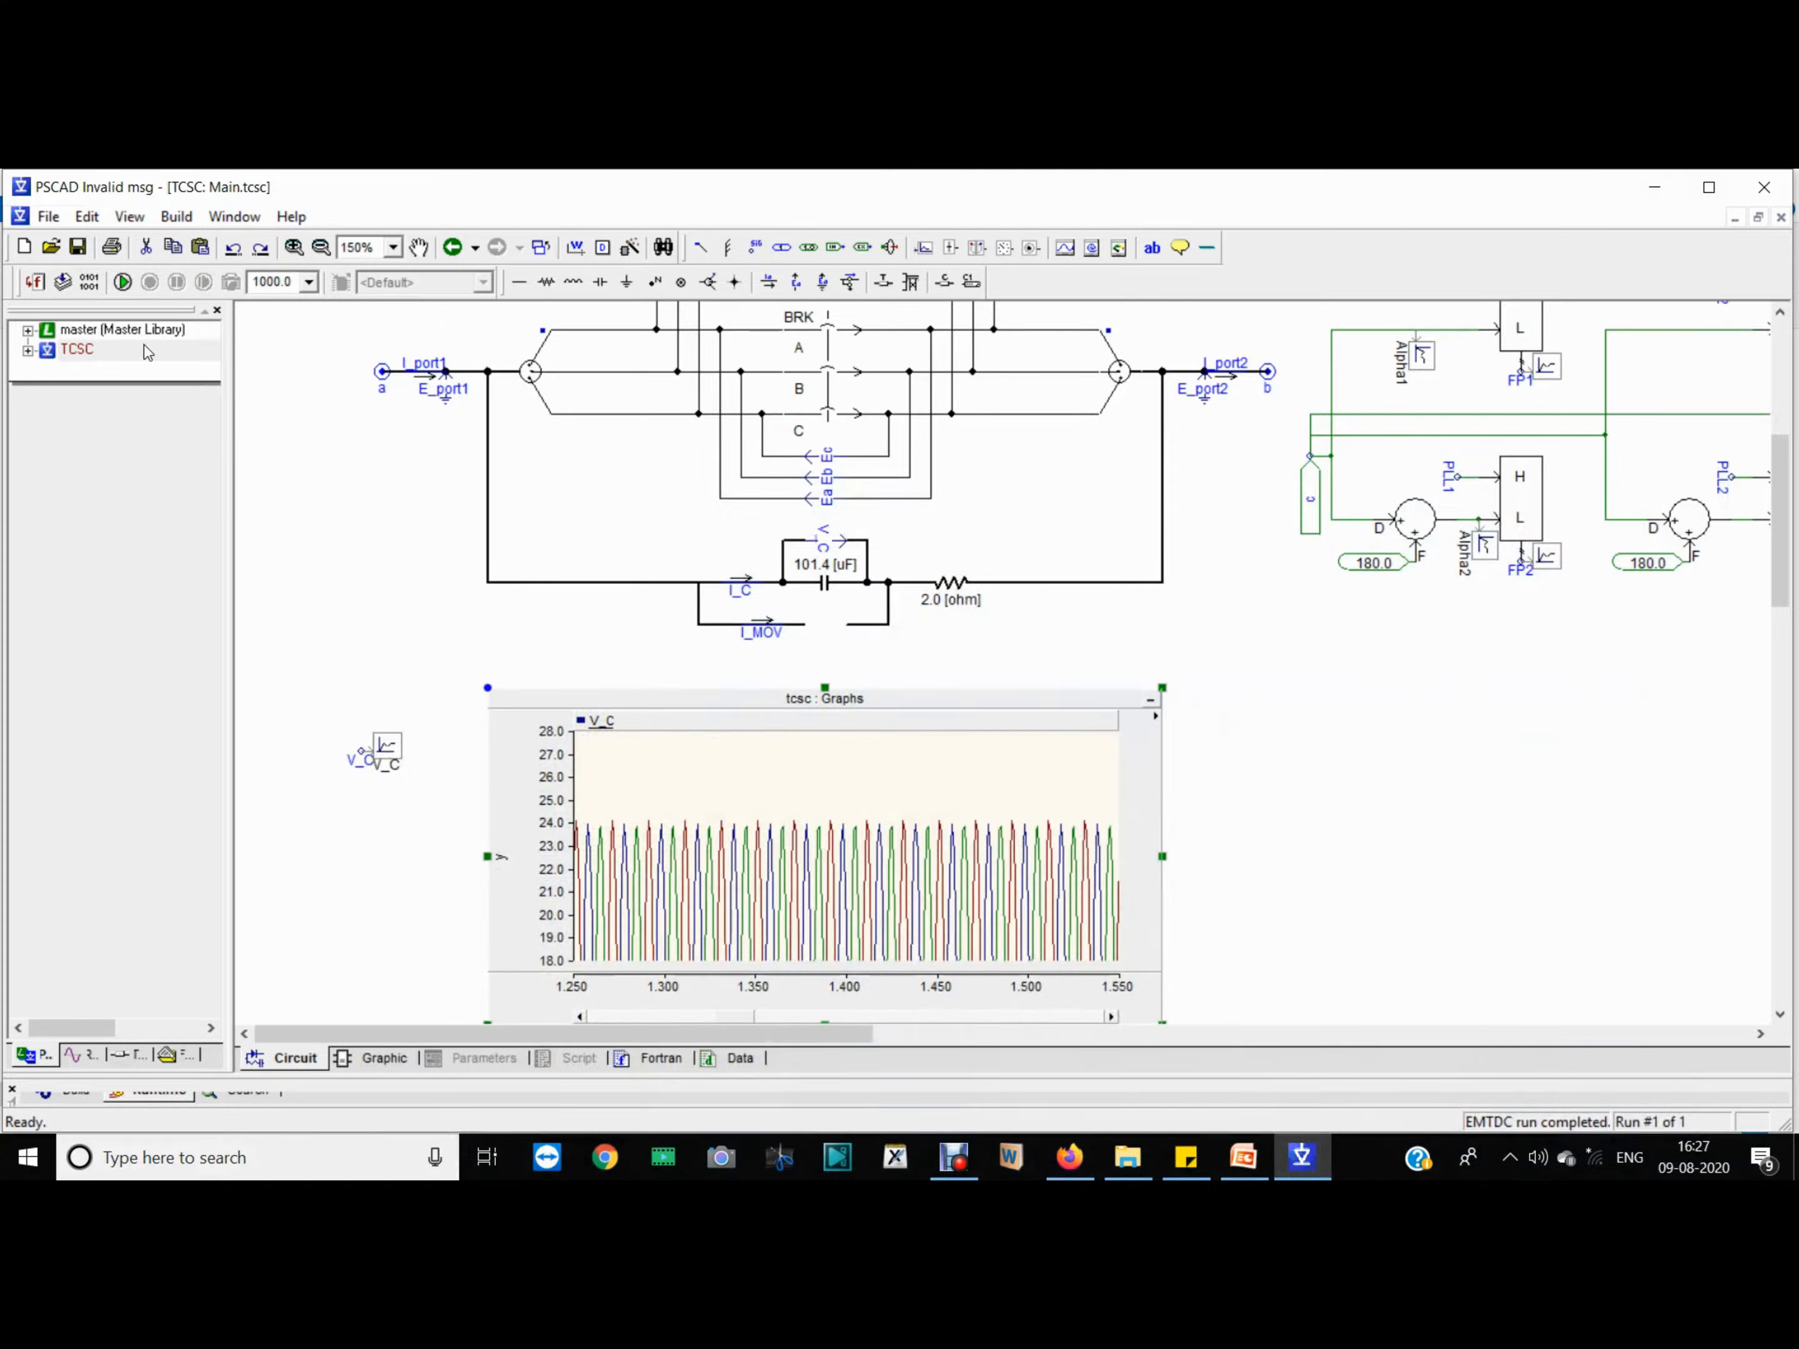
Step: Copy the Metal Oxide Surge Arrester from the master library and place it in the open I_MOV branch parallel to the capacitor
double_click(93, 332)
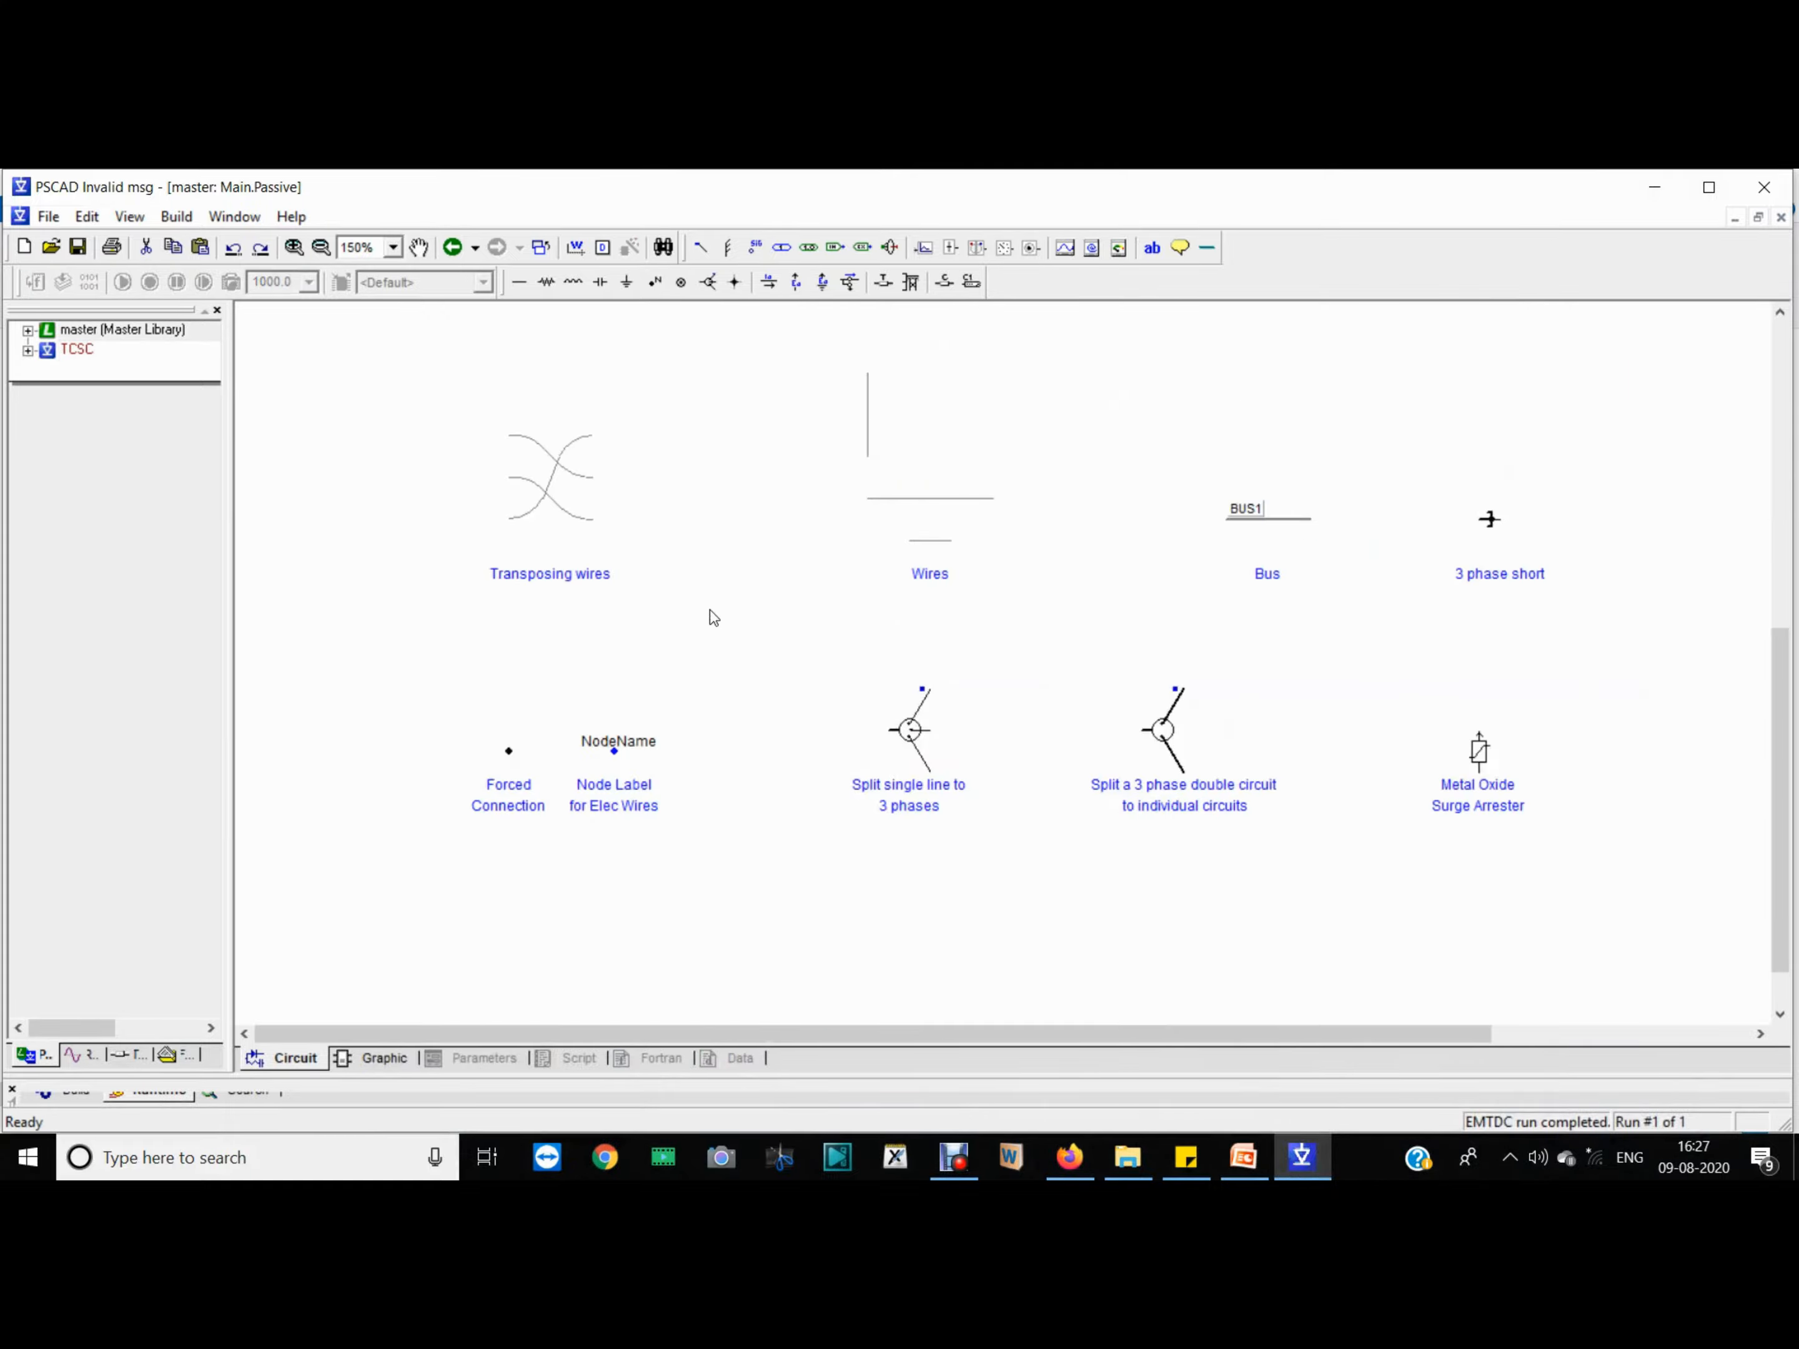
click(1483, 760)
double_click(78, 351)
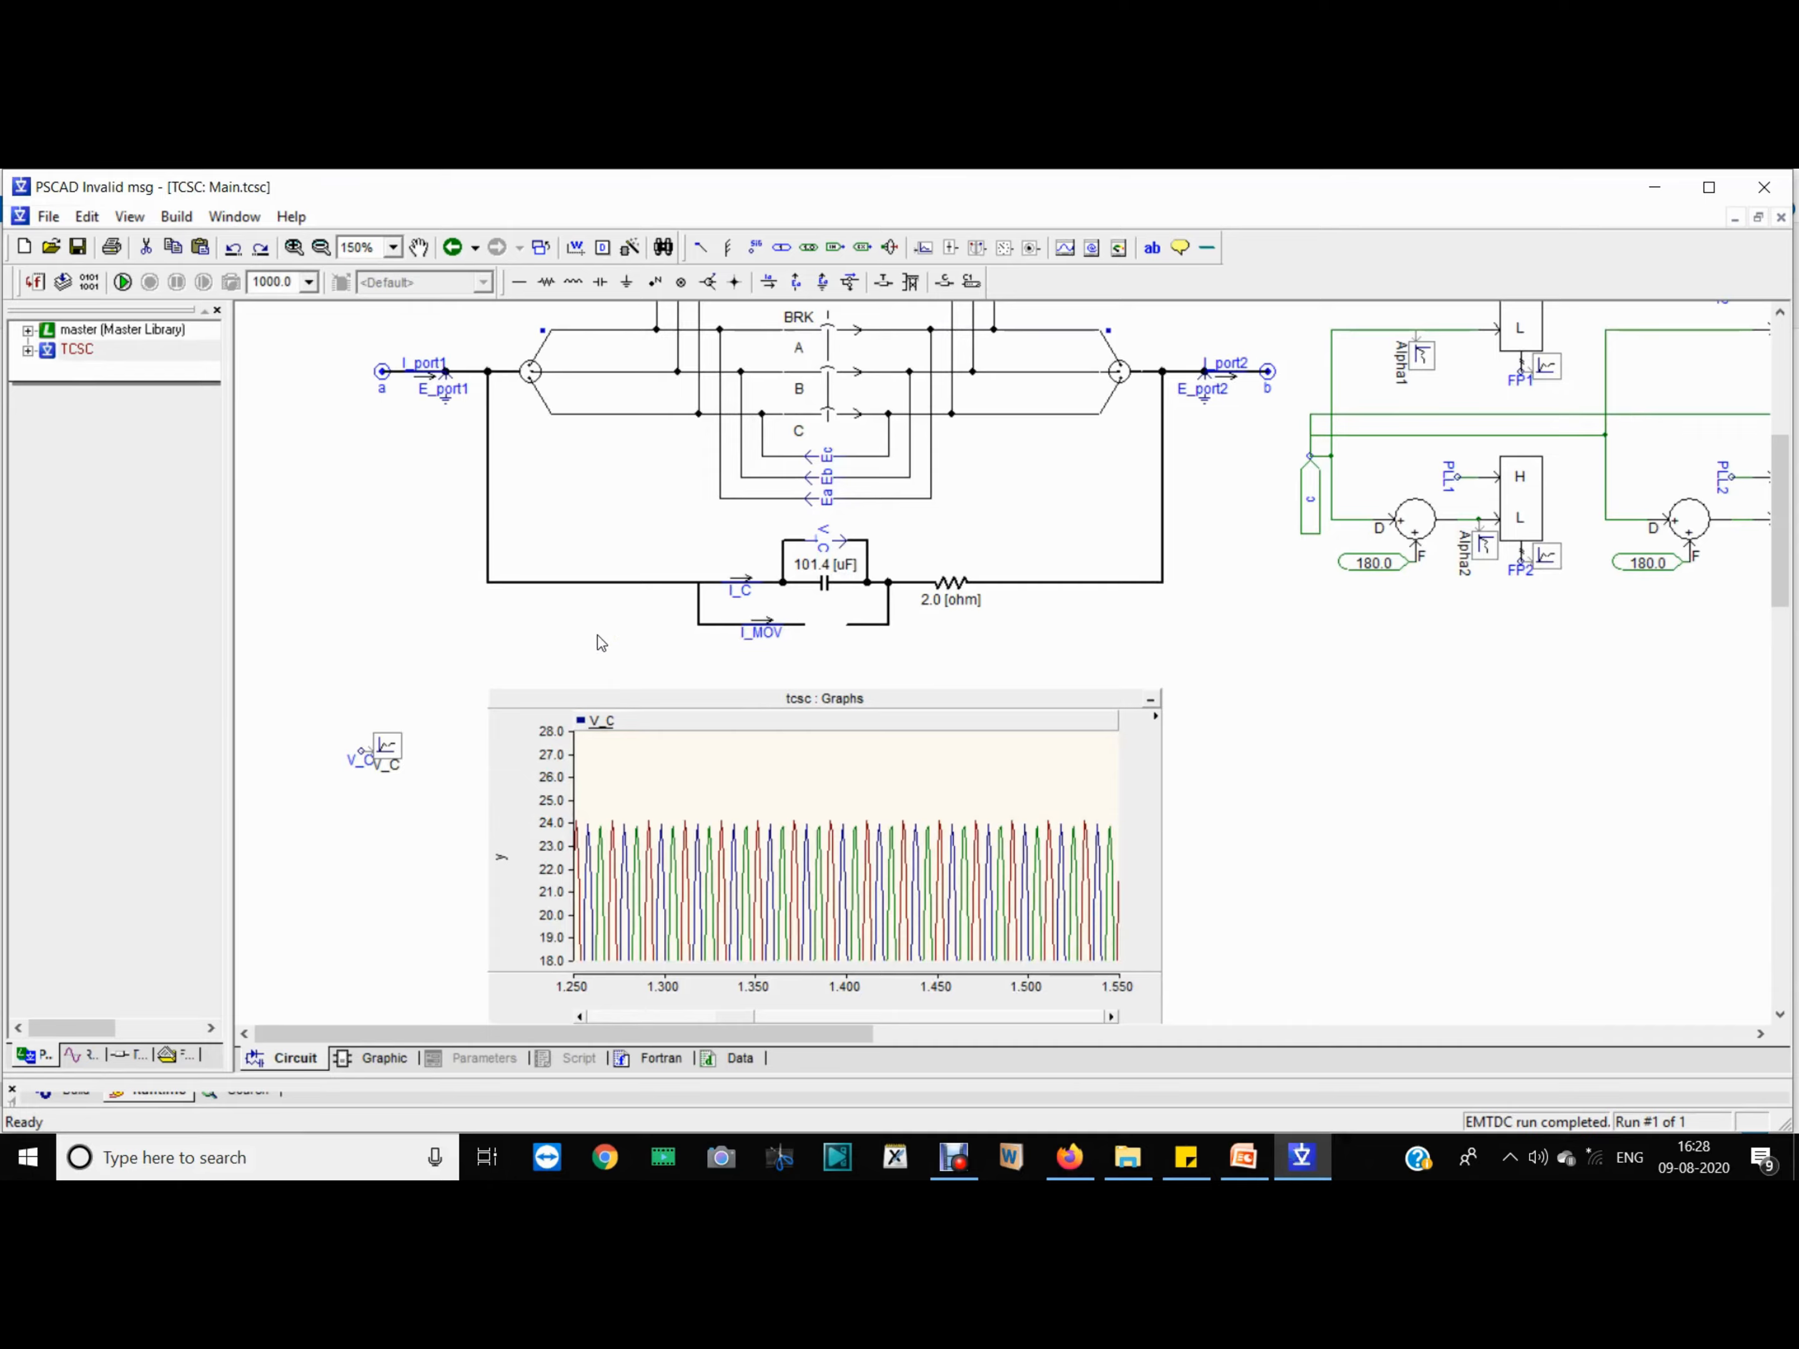
key(ctrl+v)
click(831, 627)
Step: Set the surge arrester's voltage rating to 50.0 kV
double_click(848, 630)
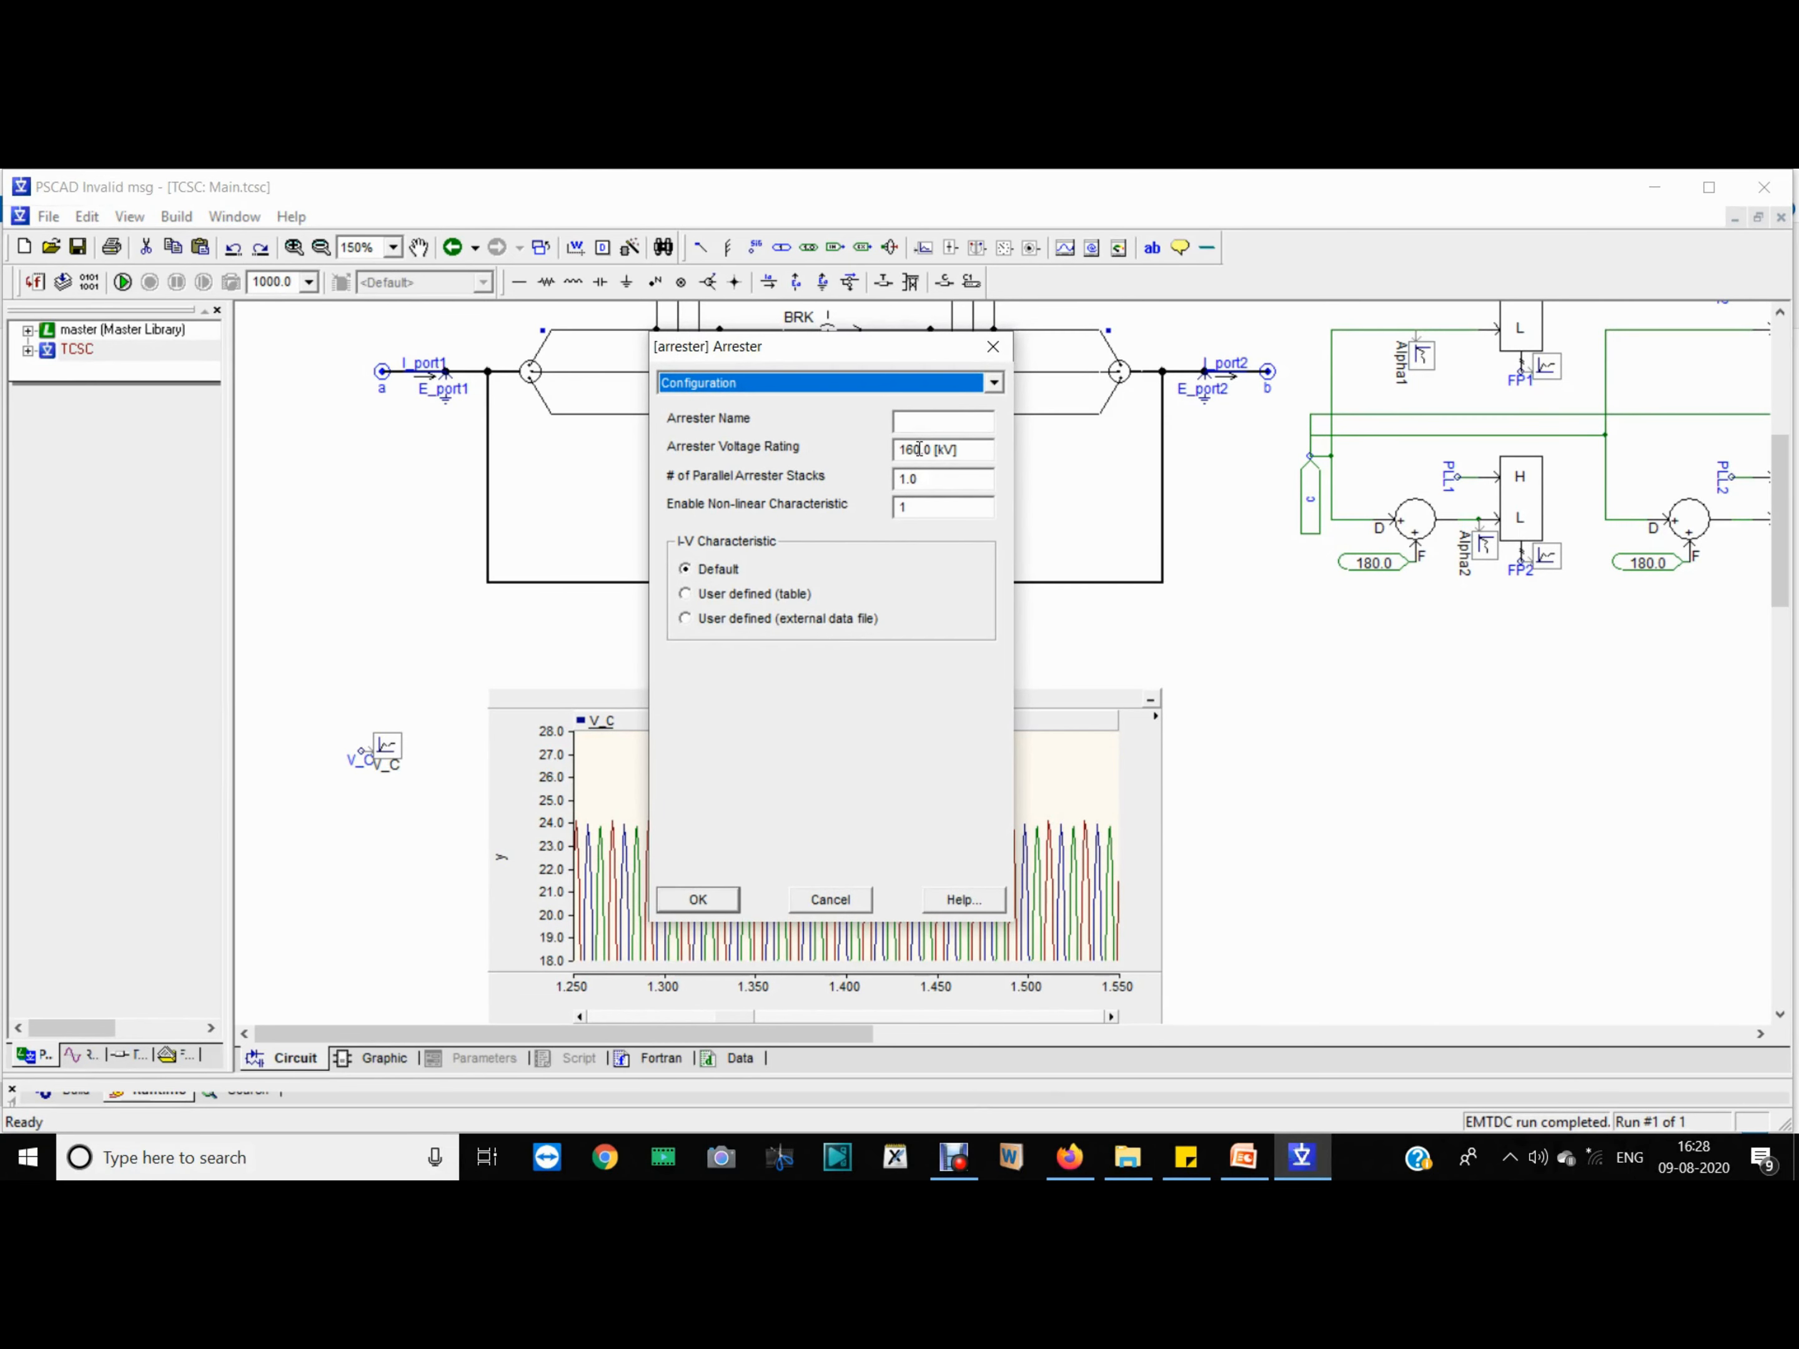
drag(922, 448, 735, 438)
text(10)
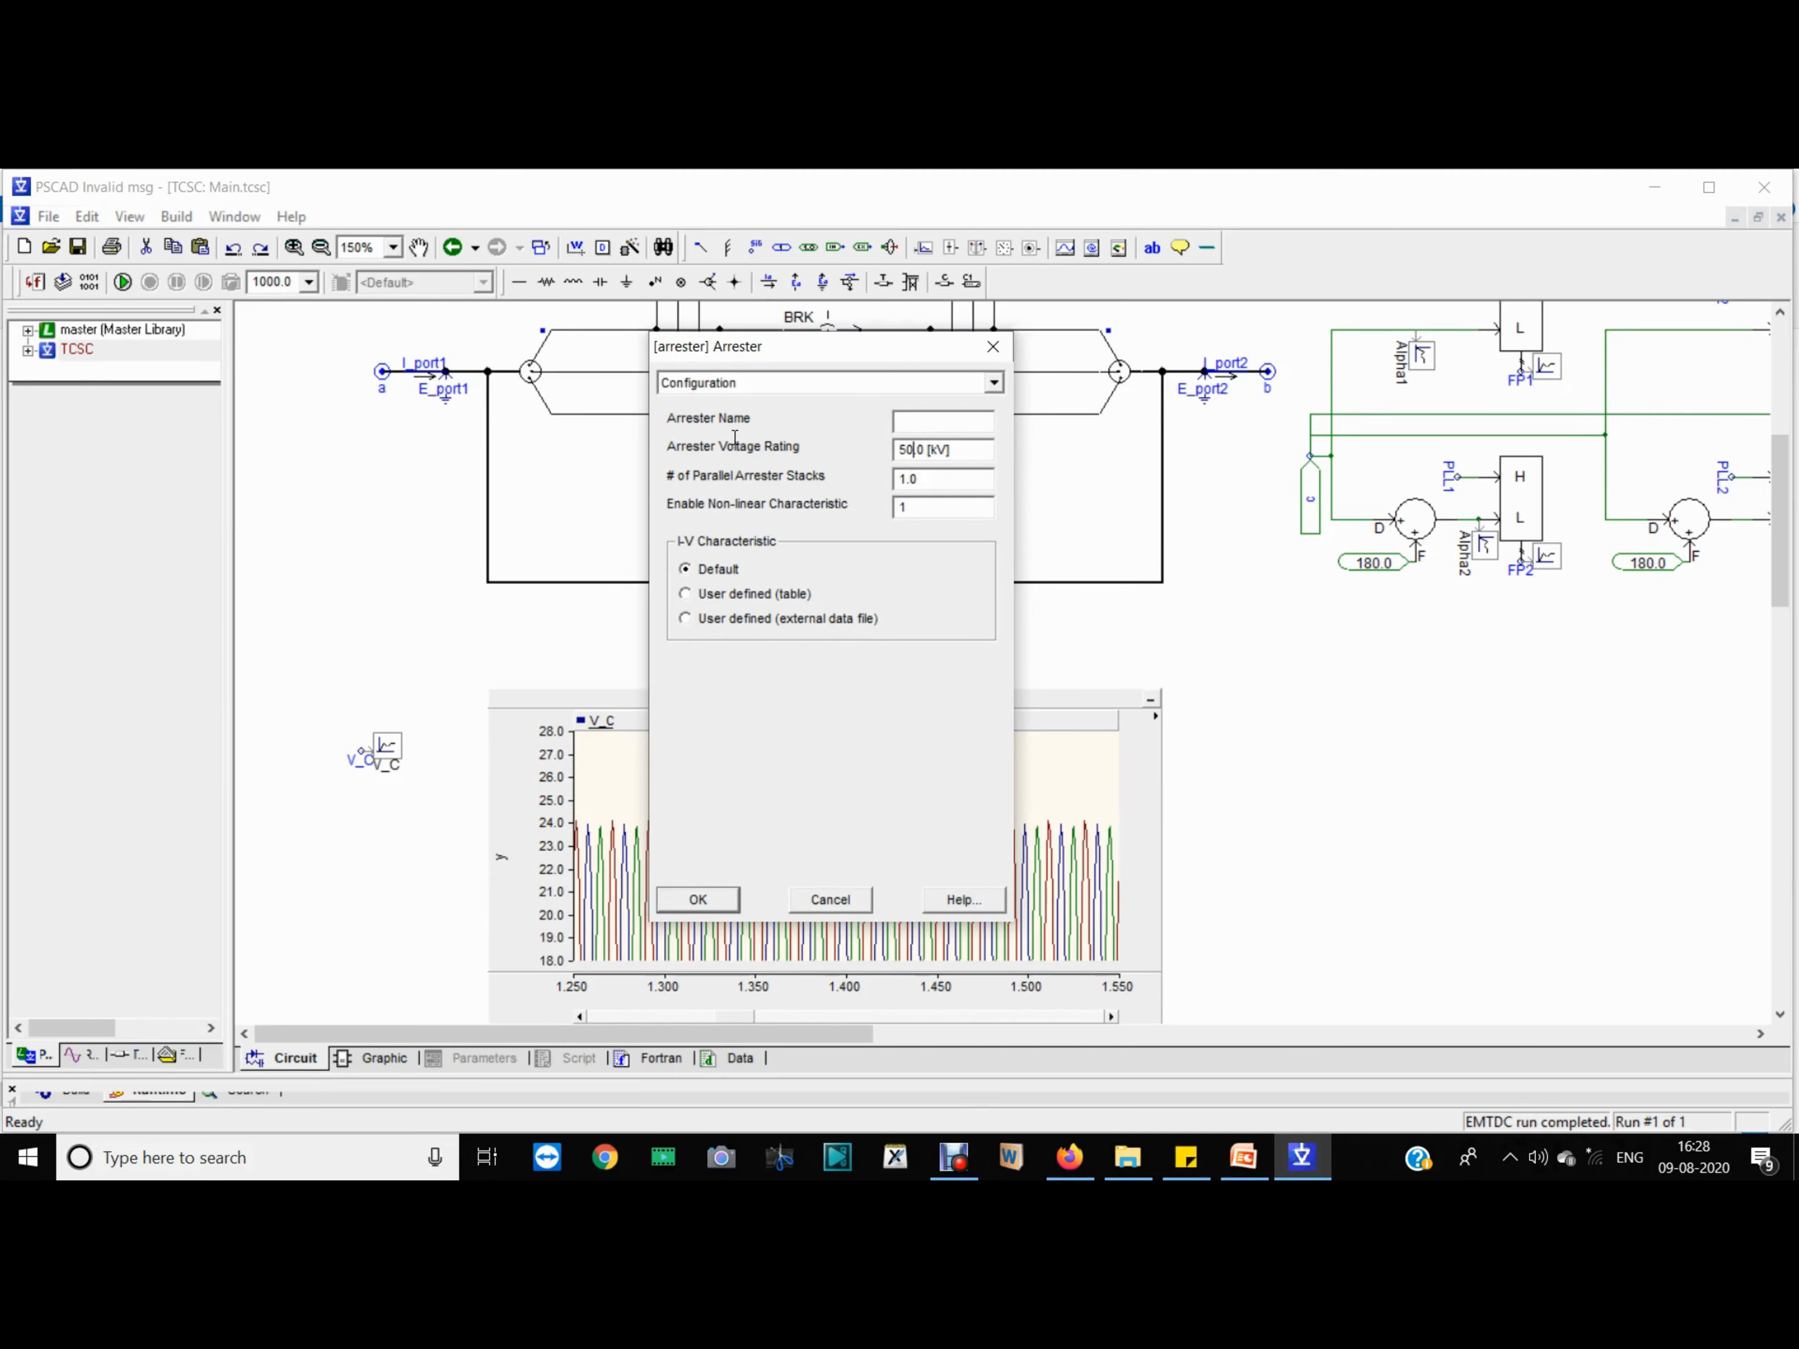
key(Return)
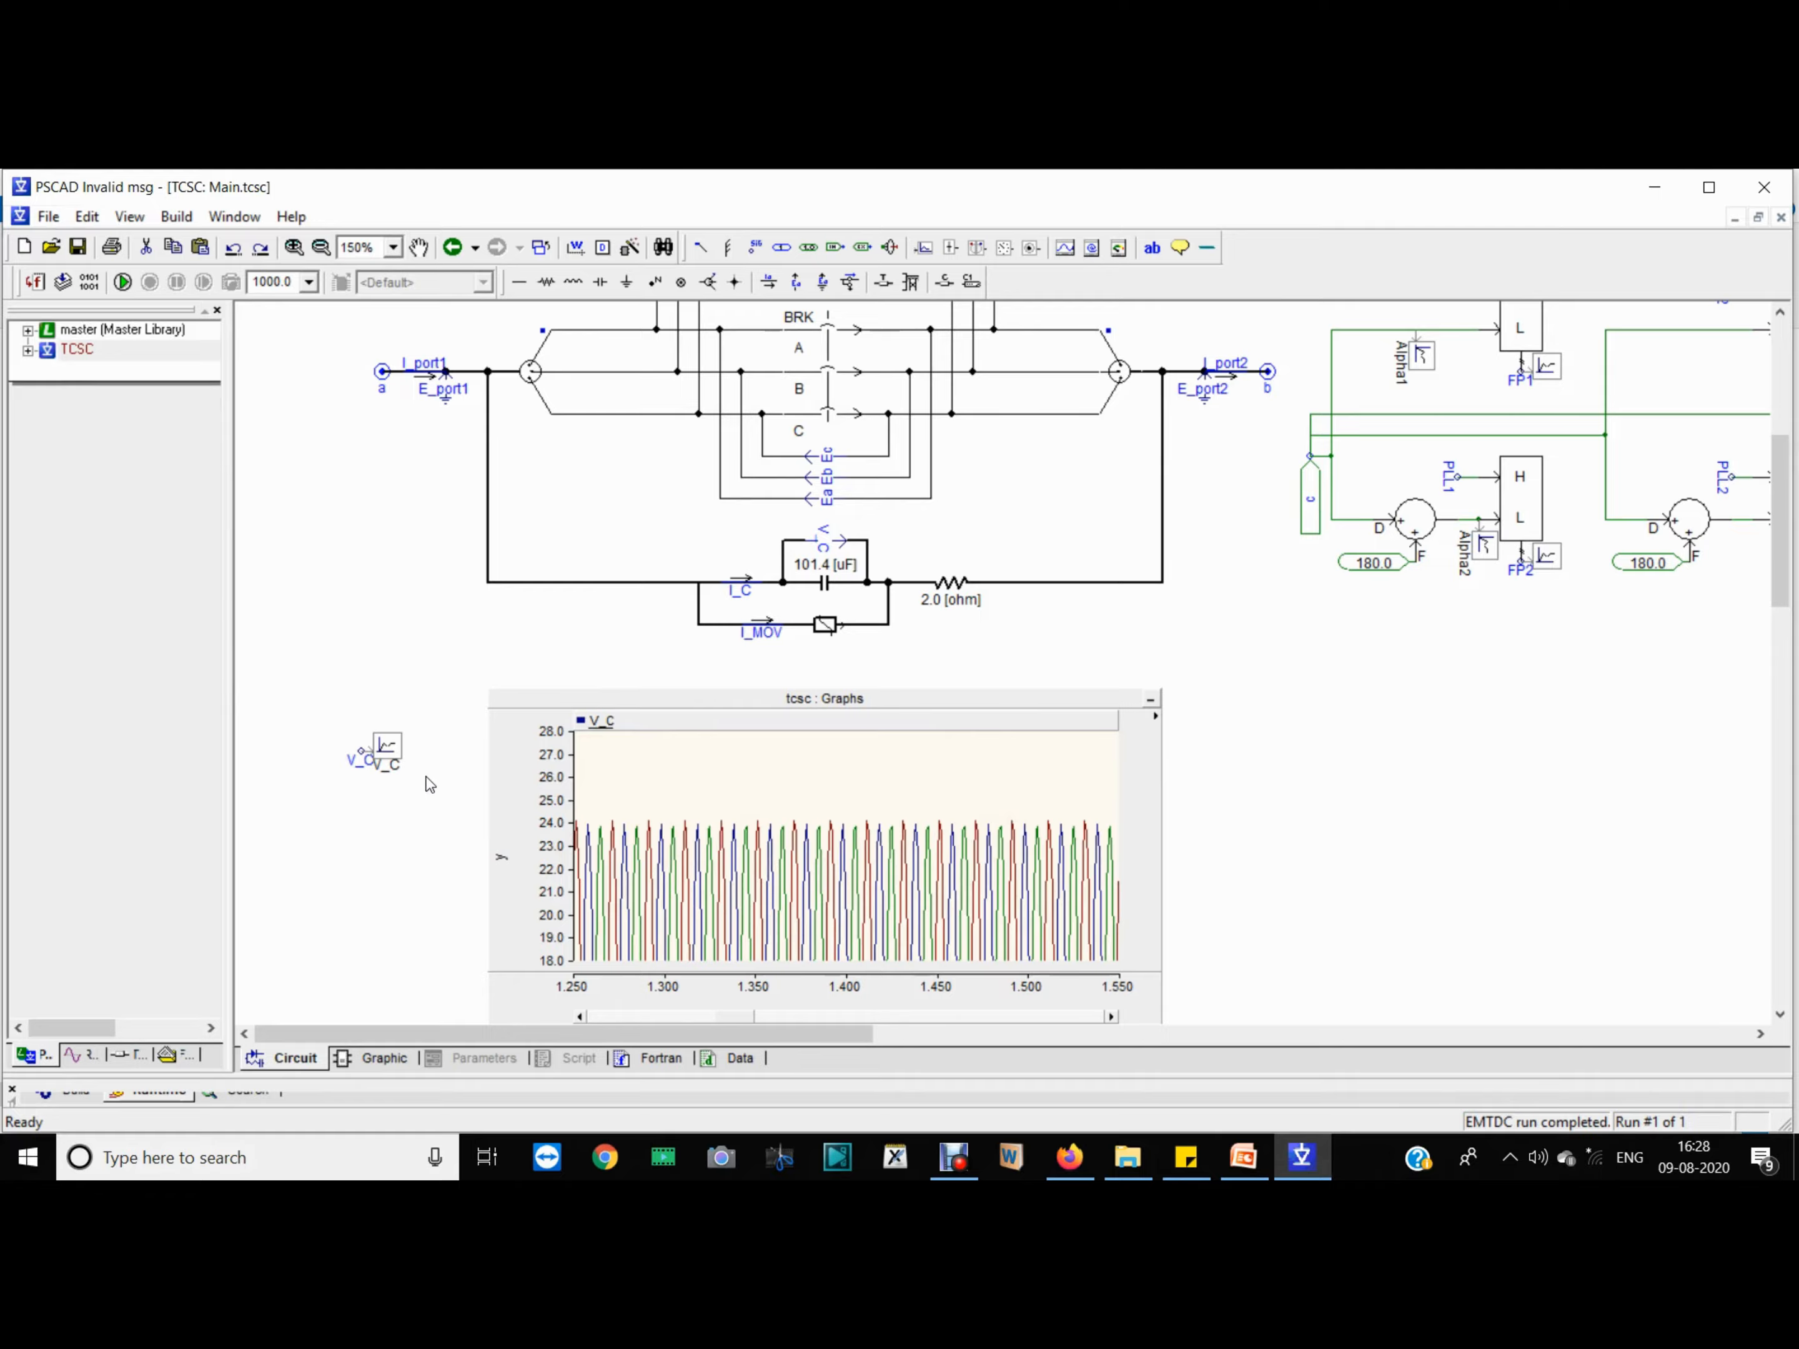
Step: Duplicate the V_C signal label and its output channel just below the originals and rename the copied label I_C
drag(431, 794, 284, 686)
key(ctrl+v)
click(379, 813)
double_click(356, 828)
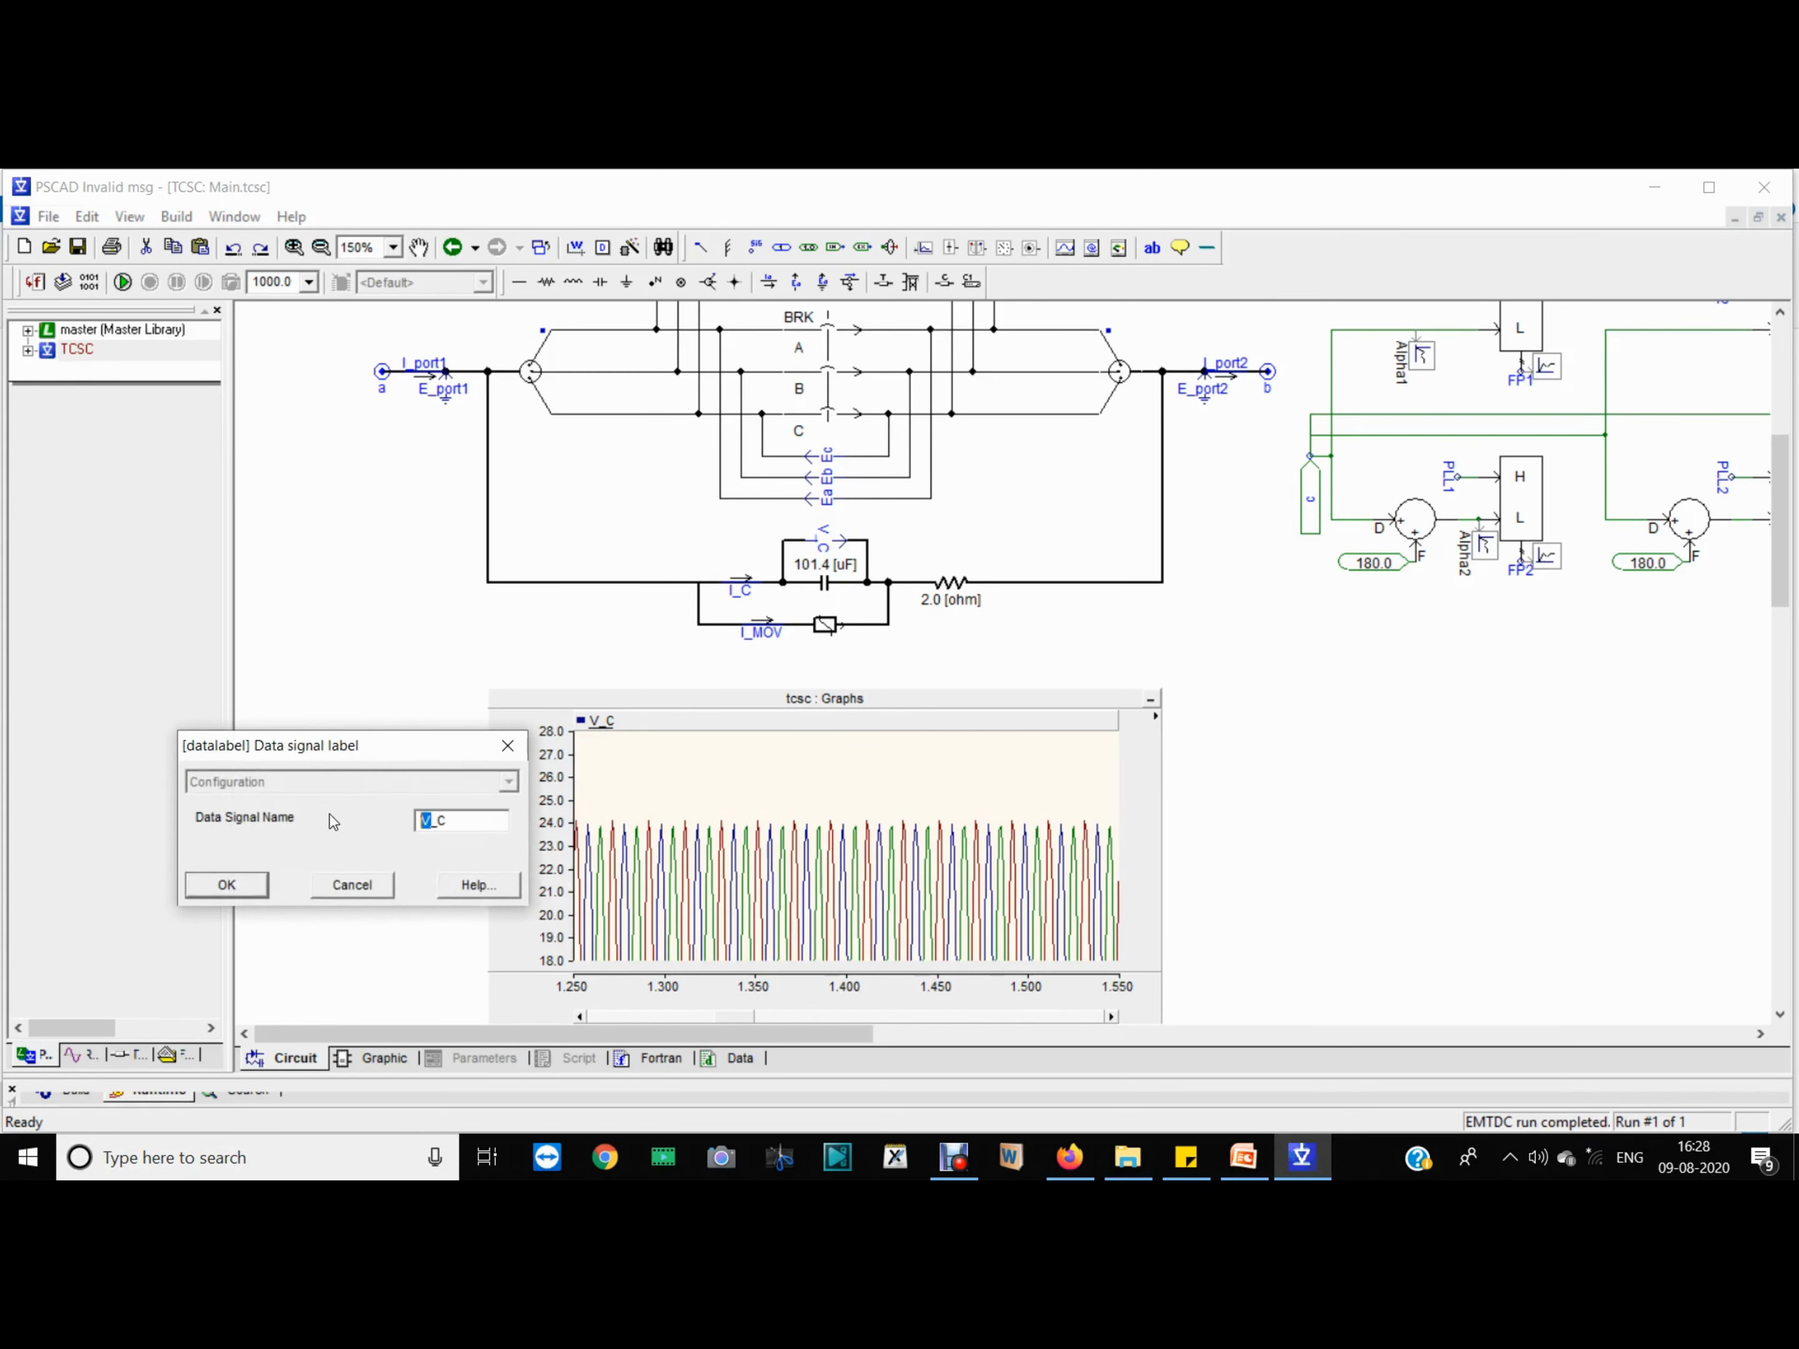
text(I)
key(Return)
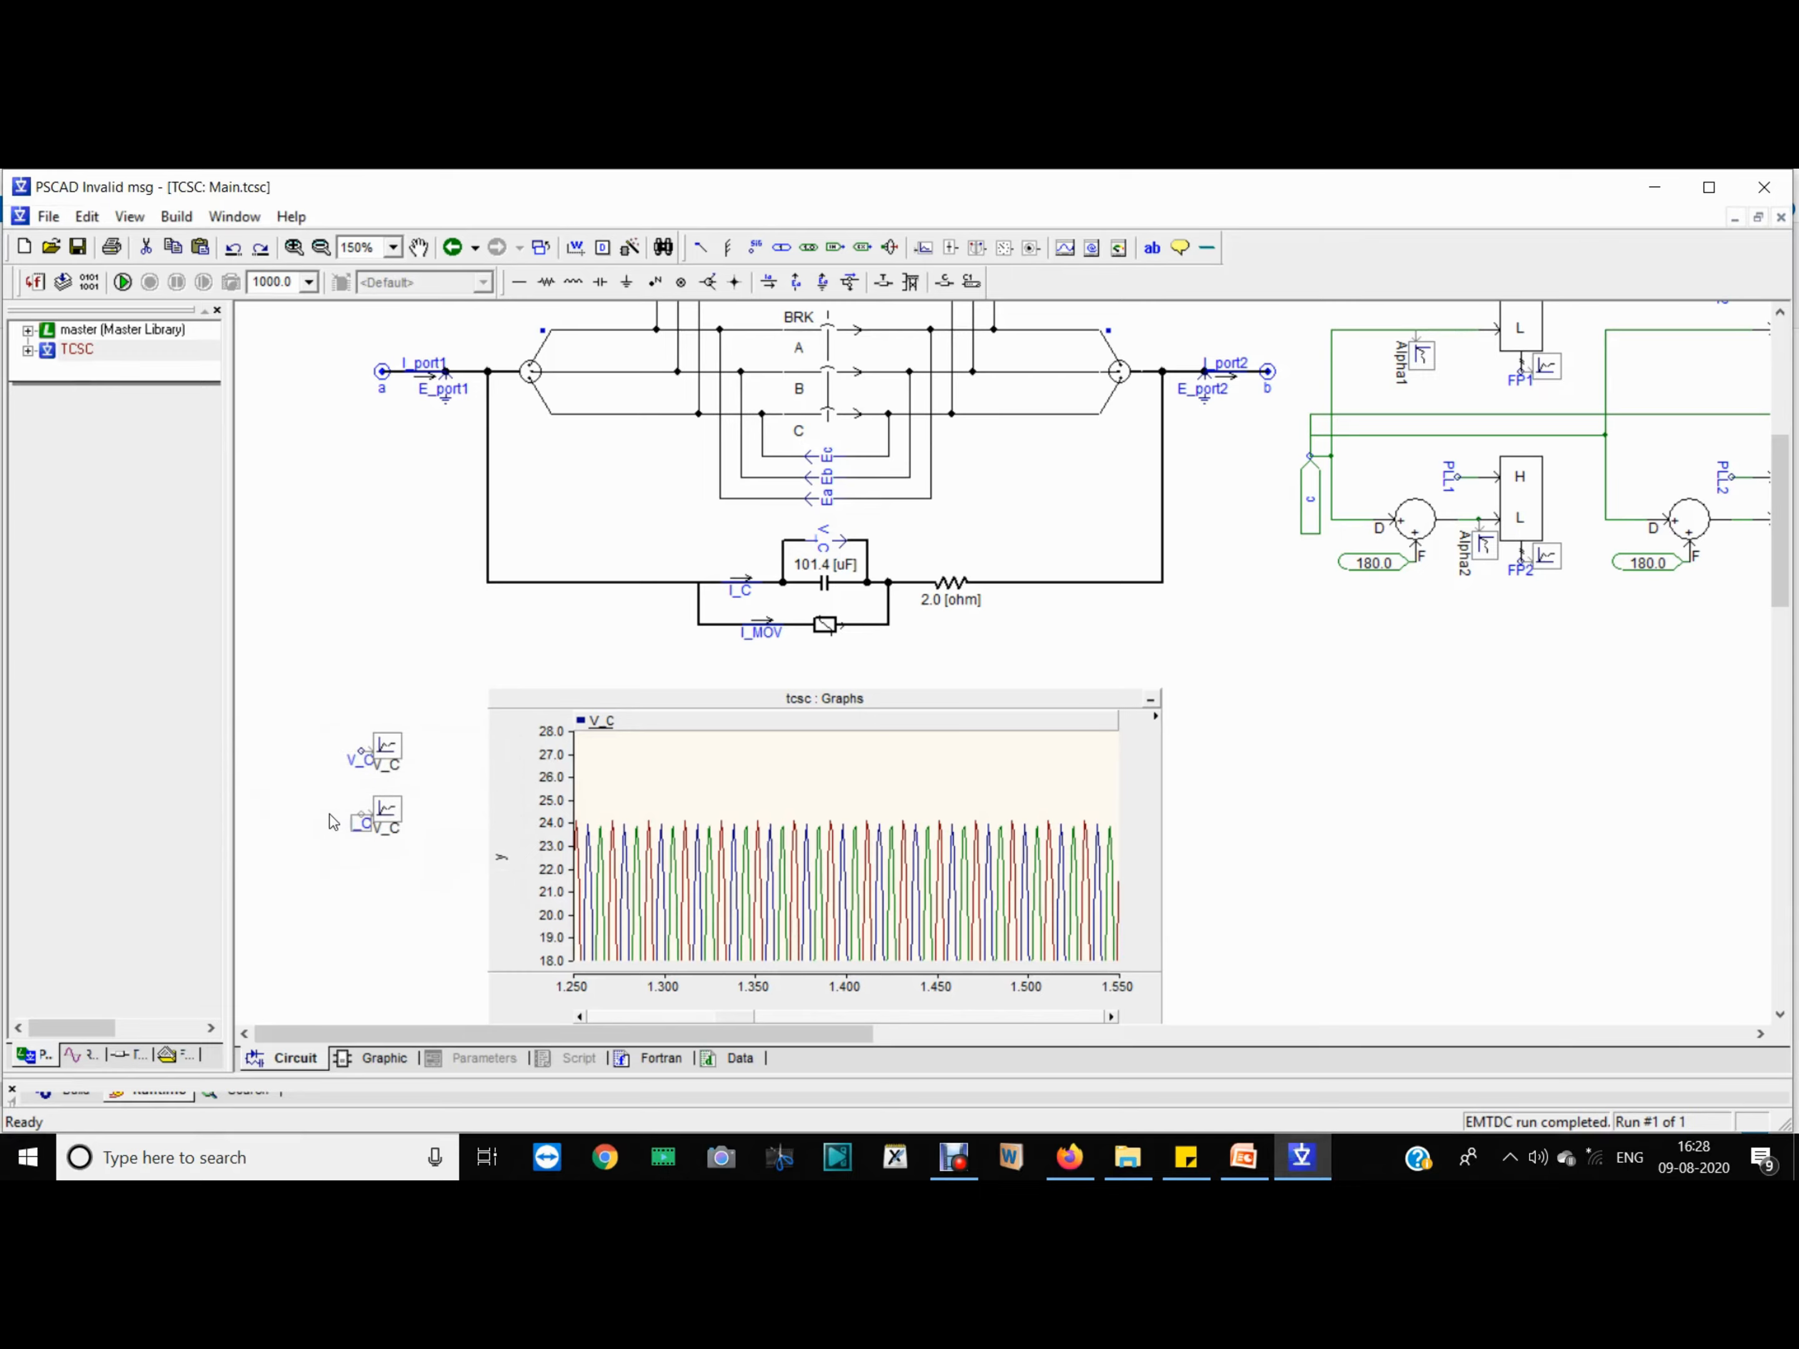
Step: Title the copied output channel I_C
double_click(394, 815)
drag(485, 710, 300, 705)
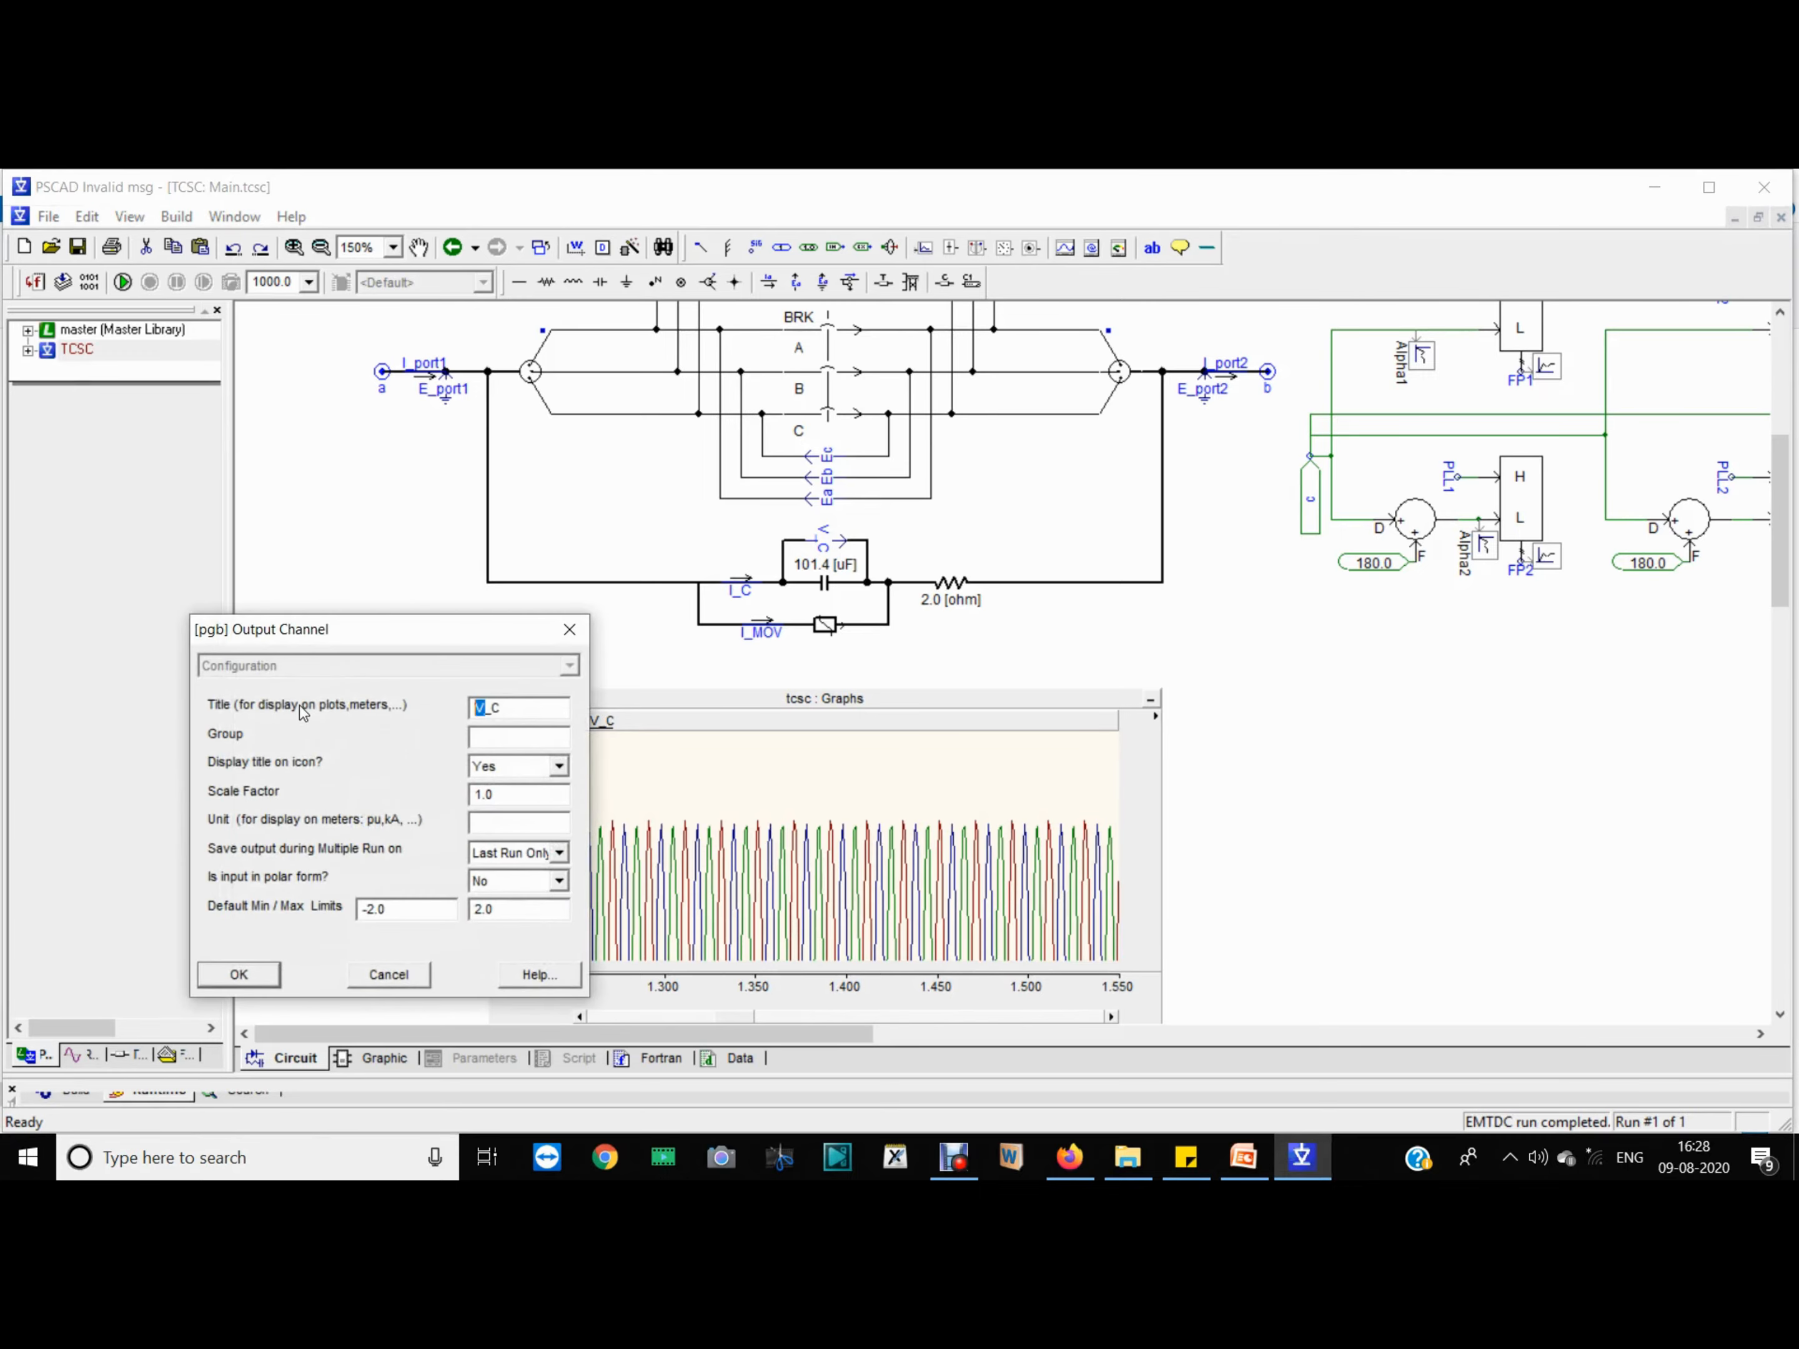
text(I)
key(Return)
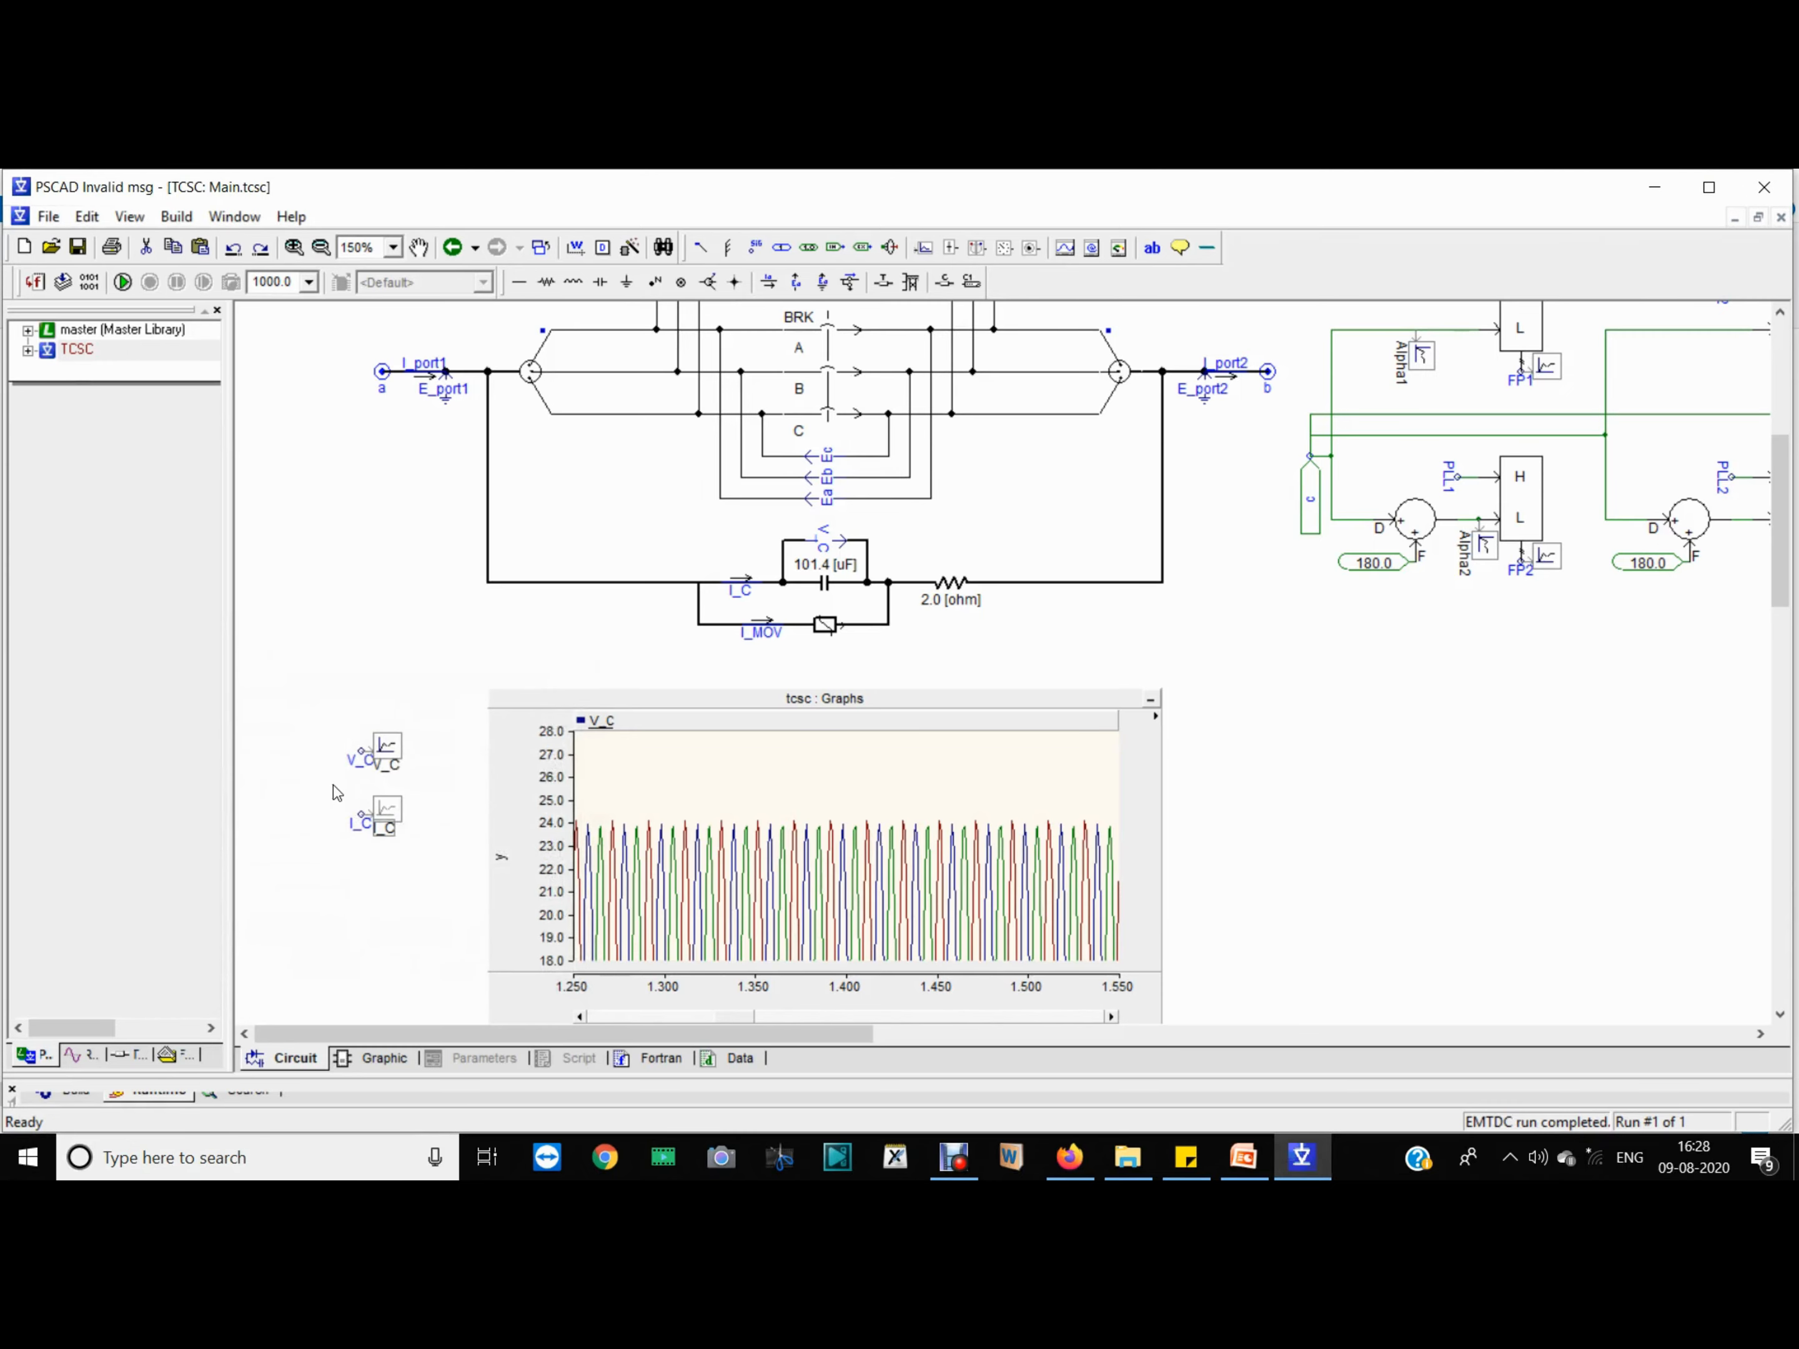
Step: Move the V_C and I_C output channels away from their signal labels to make room for data taps
drag(327, 691, 434, 898)
drag(402, 743, 439, 819)
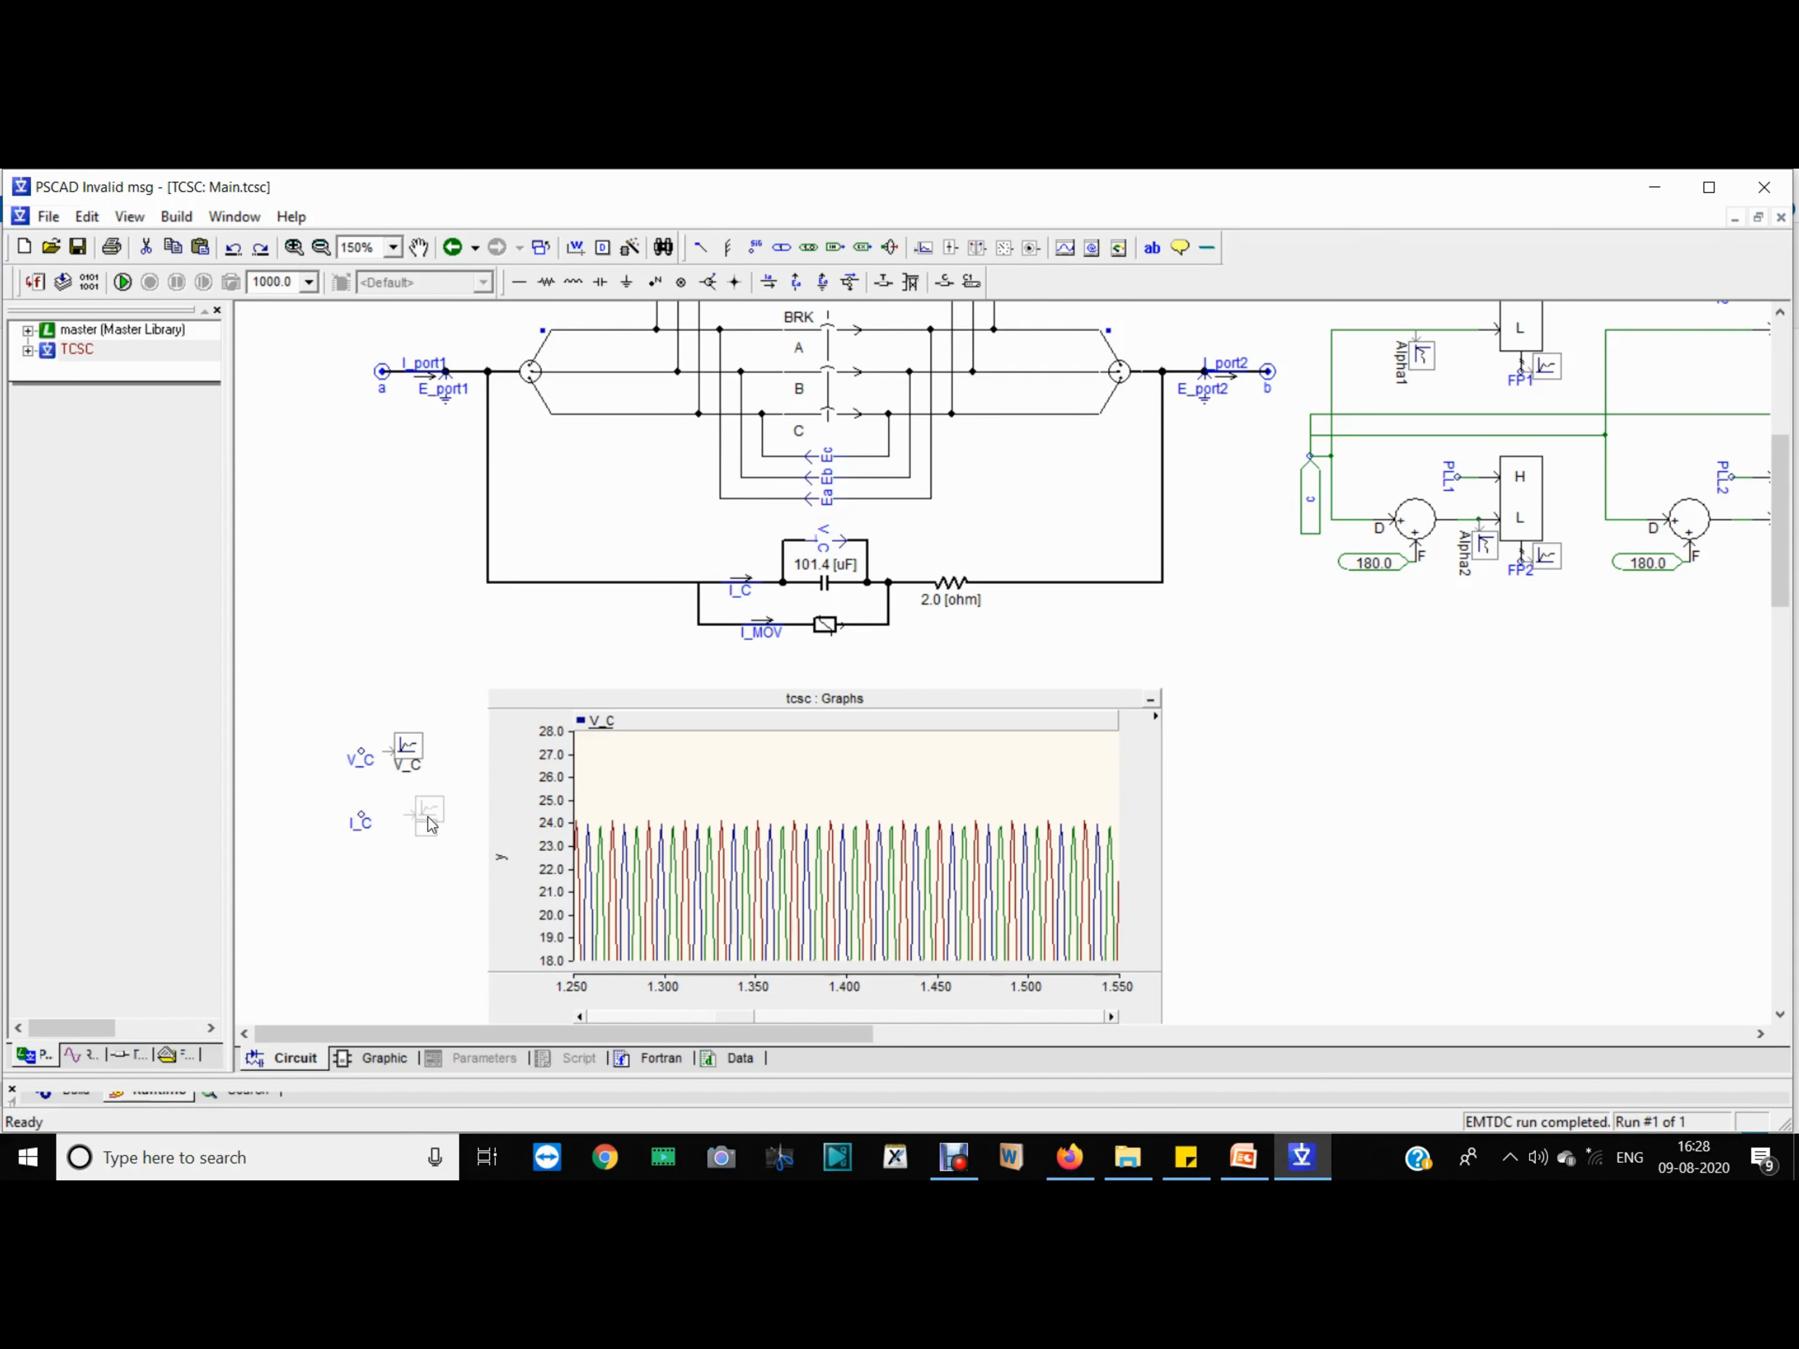
double_click(413, 762)
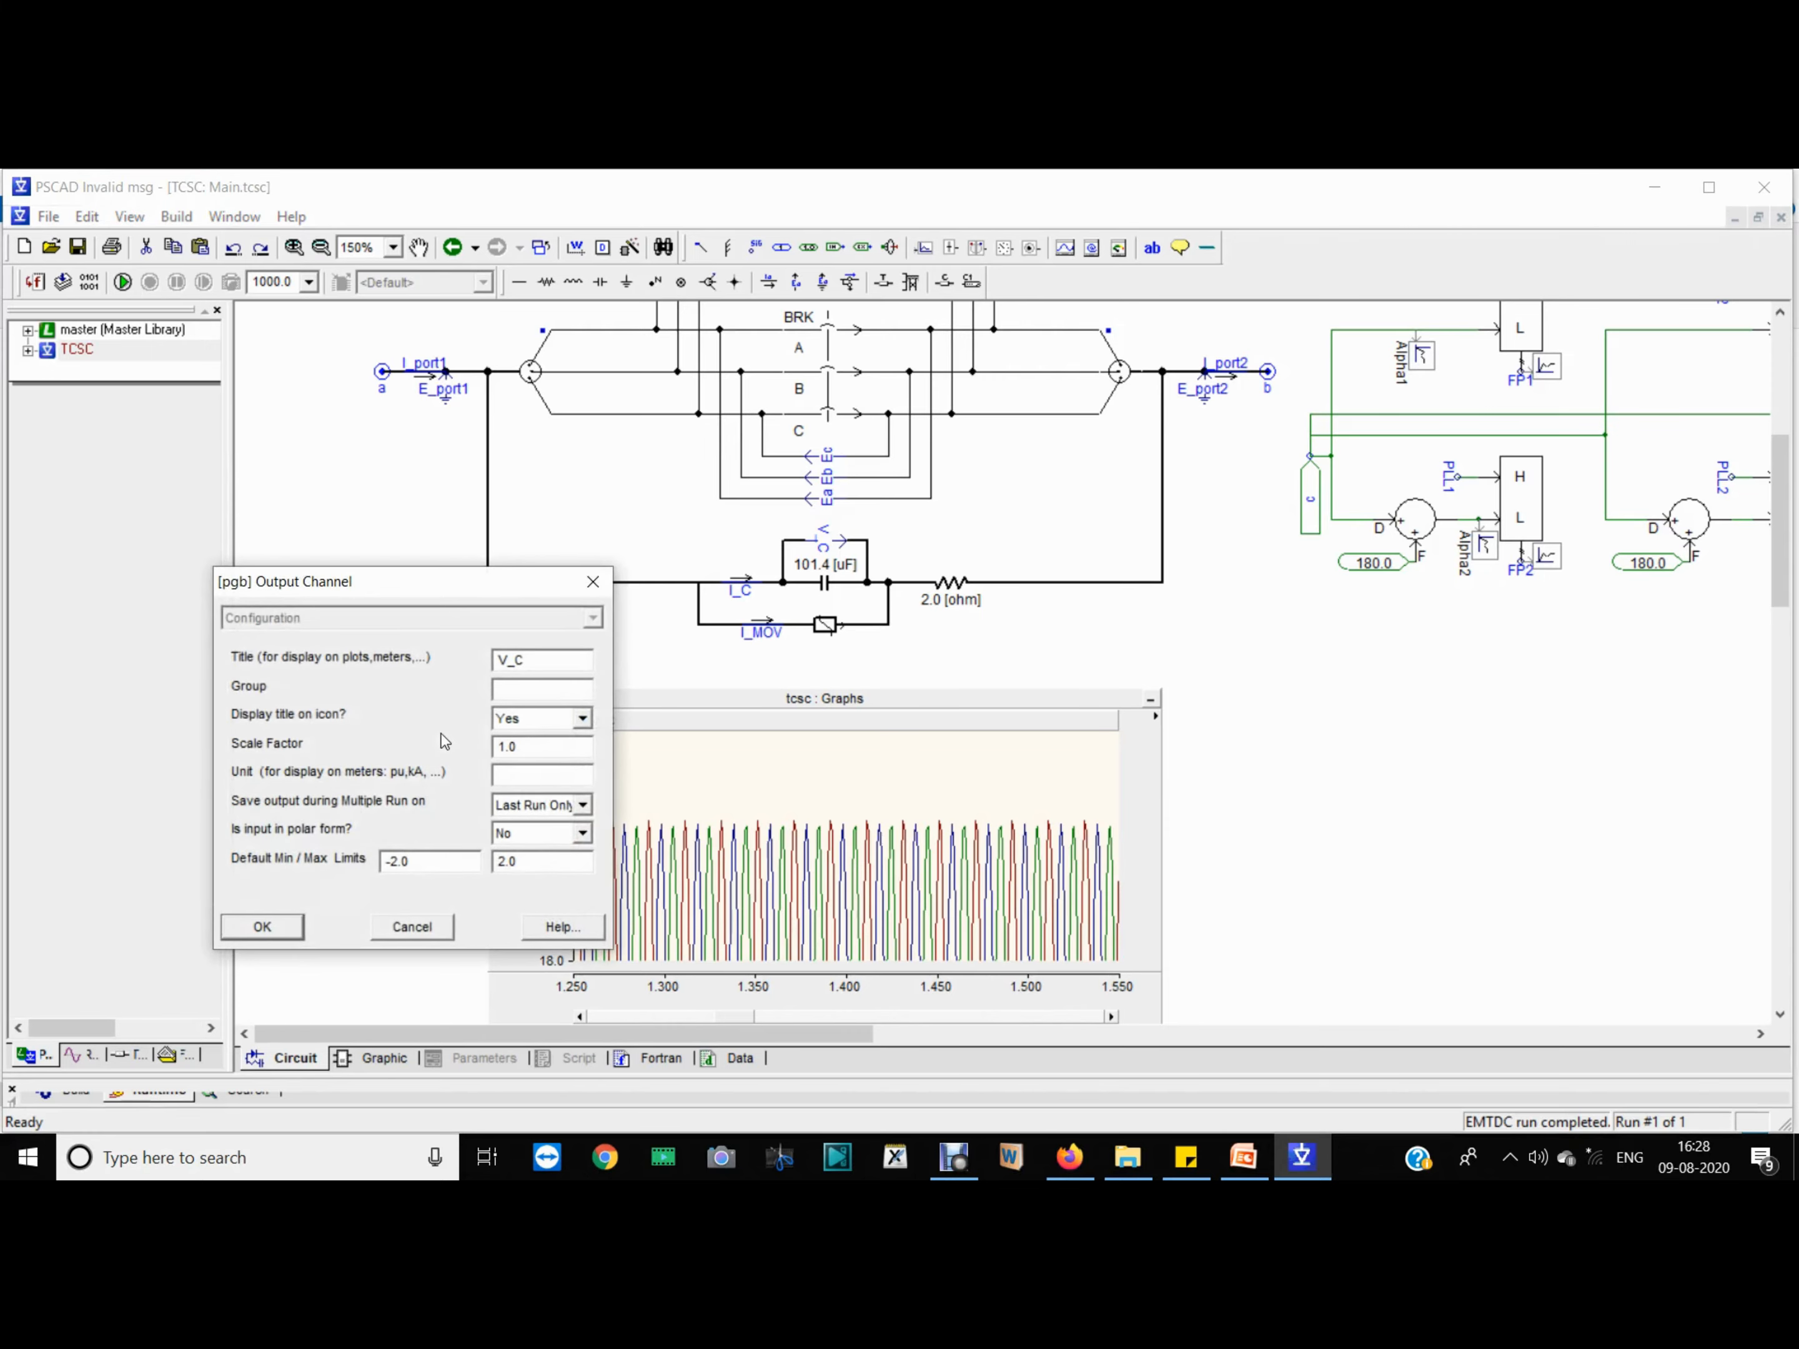
click(595, 582)
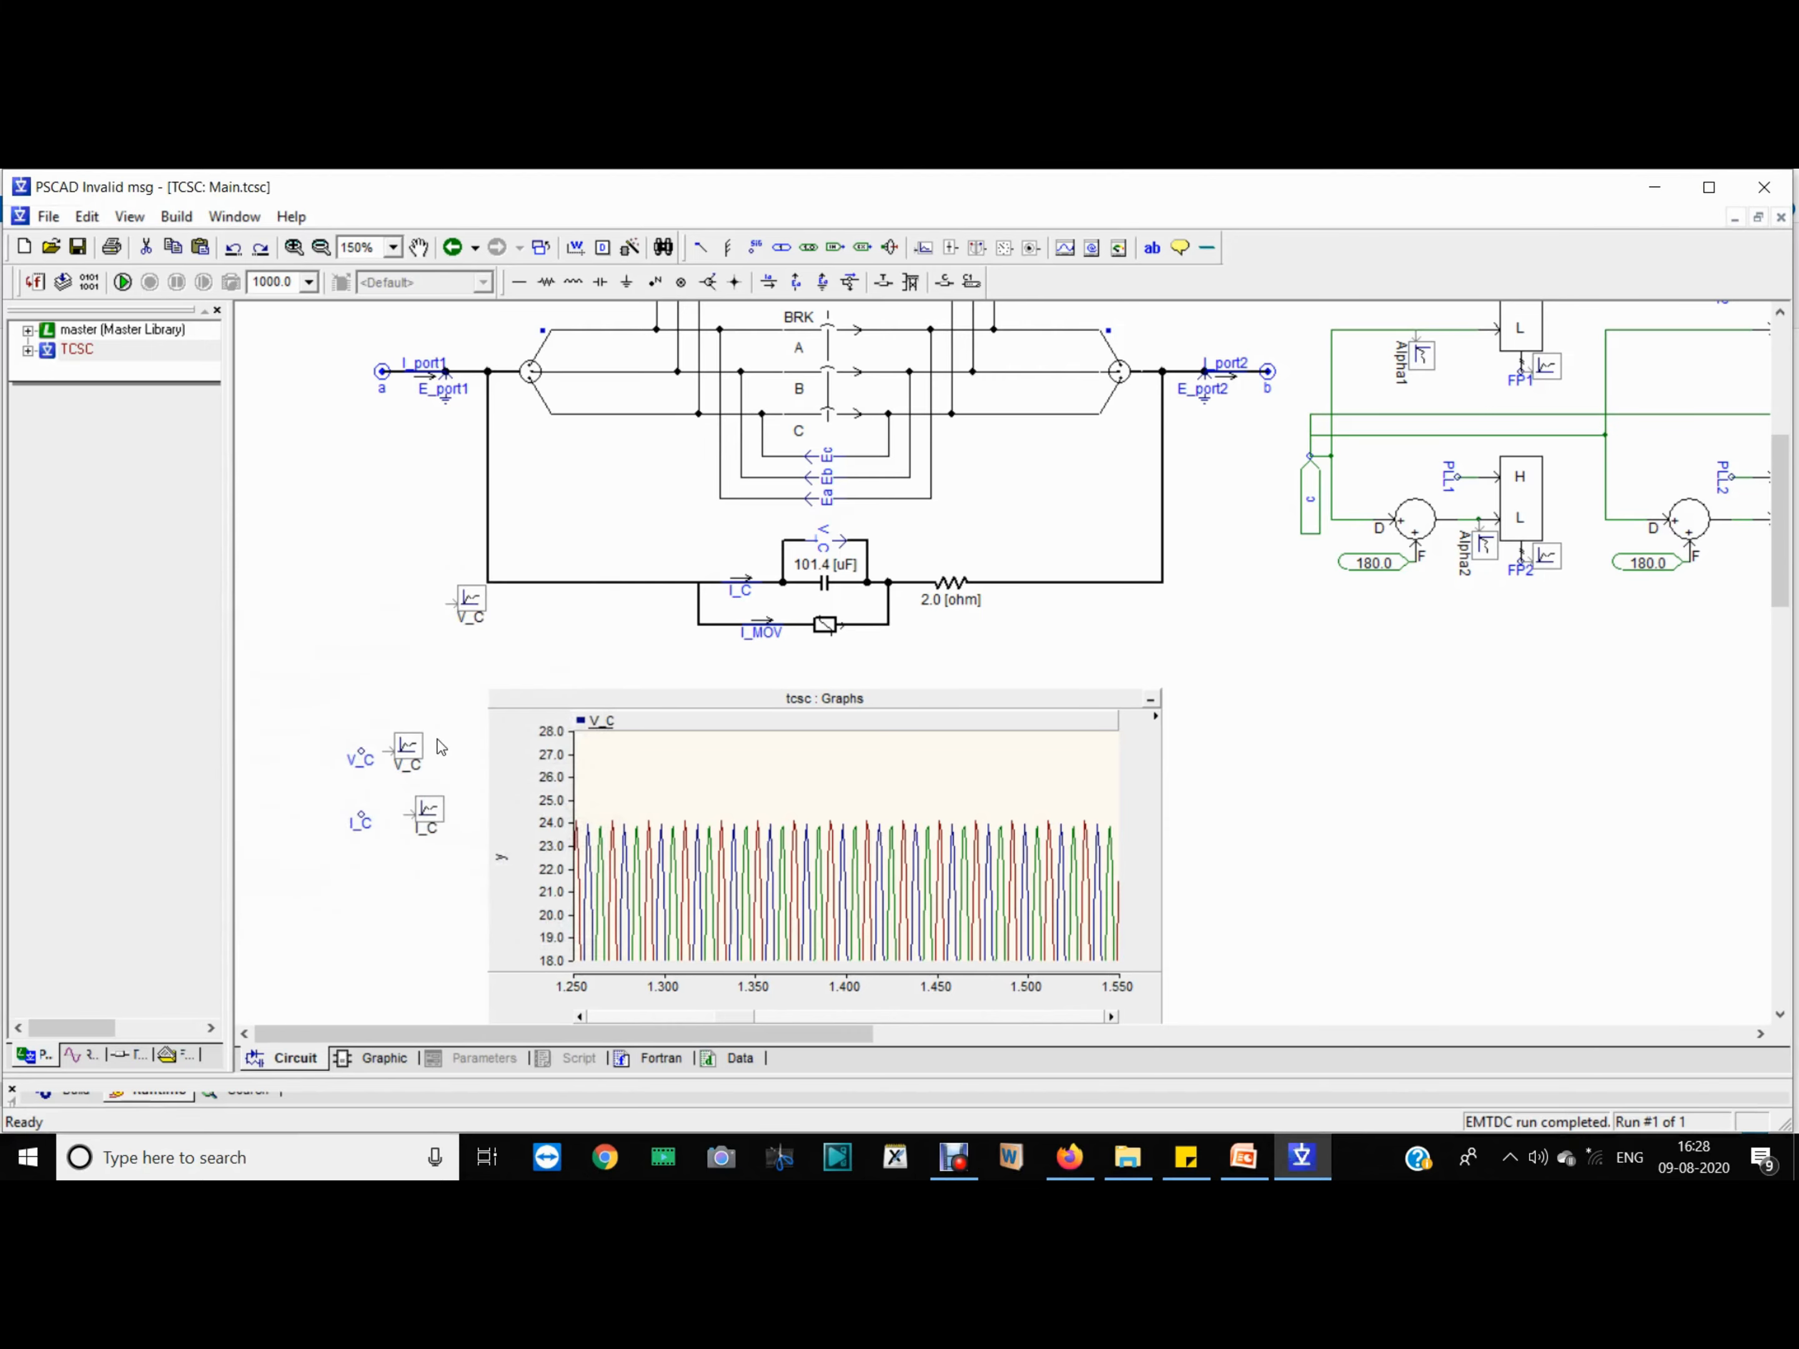
Step: Connect the V_C label to its output channel through a data tap and title the channel V_Ca
click(706, 255)
click(377, 761)
drag(466, 603, 402, 771)
double_click(402, 771)
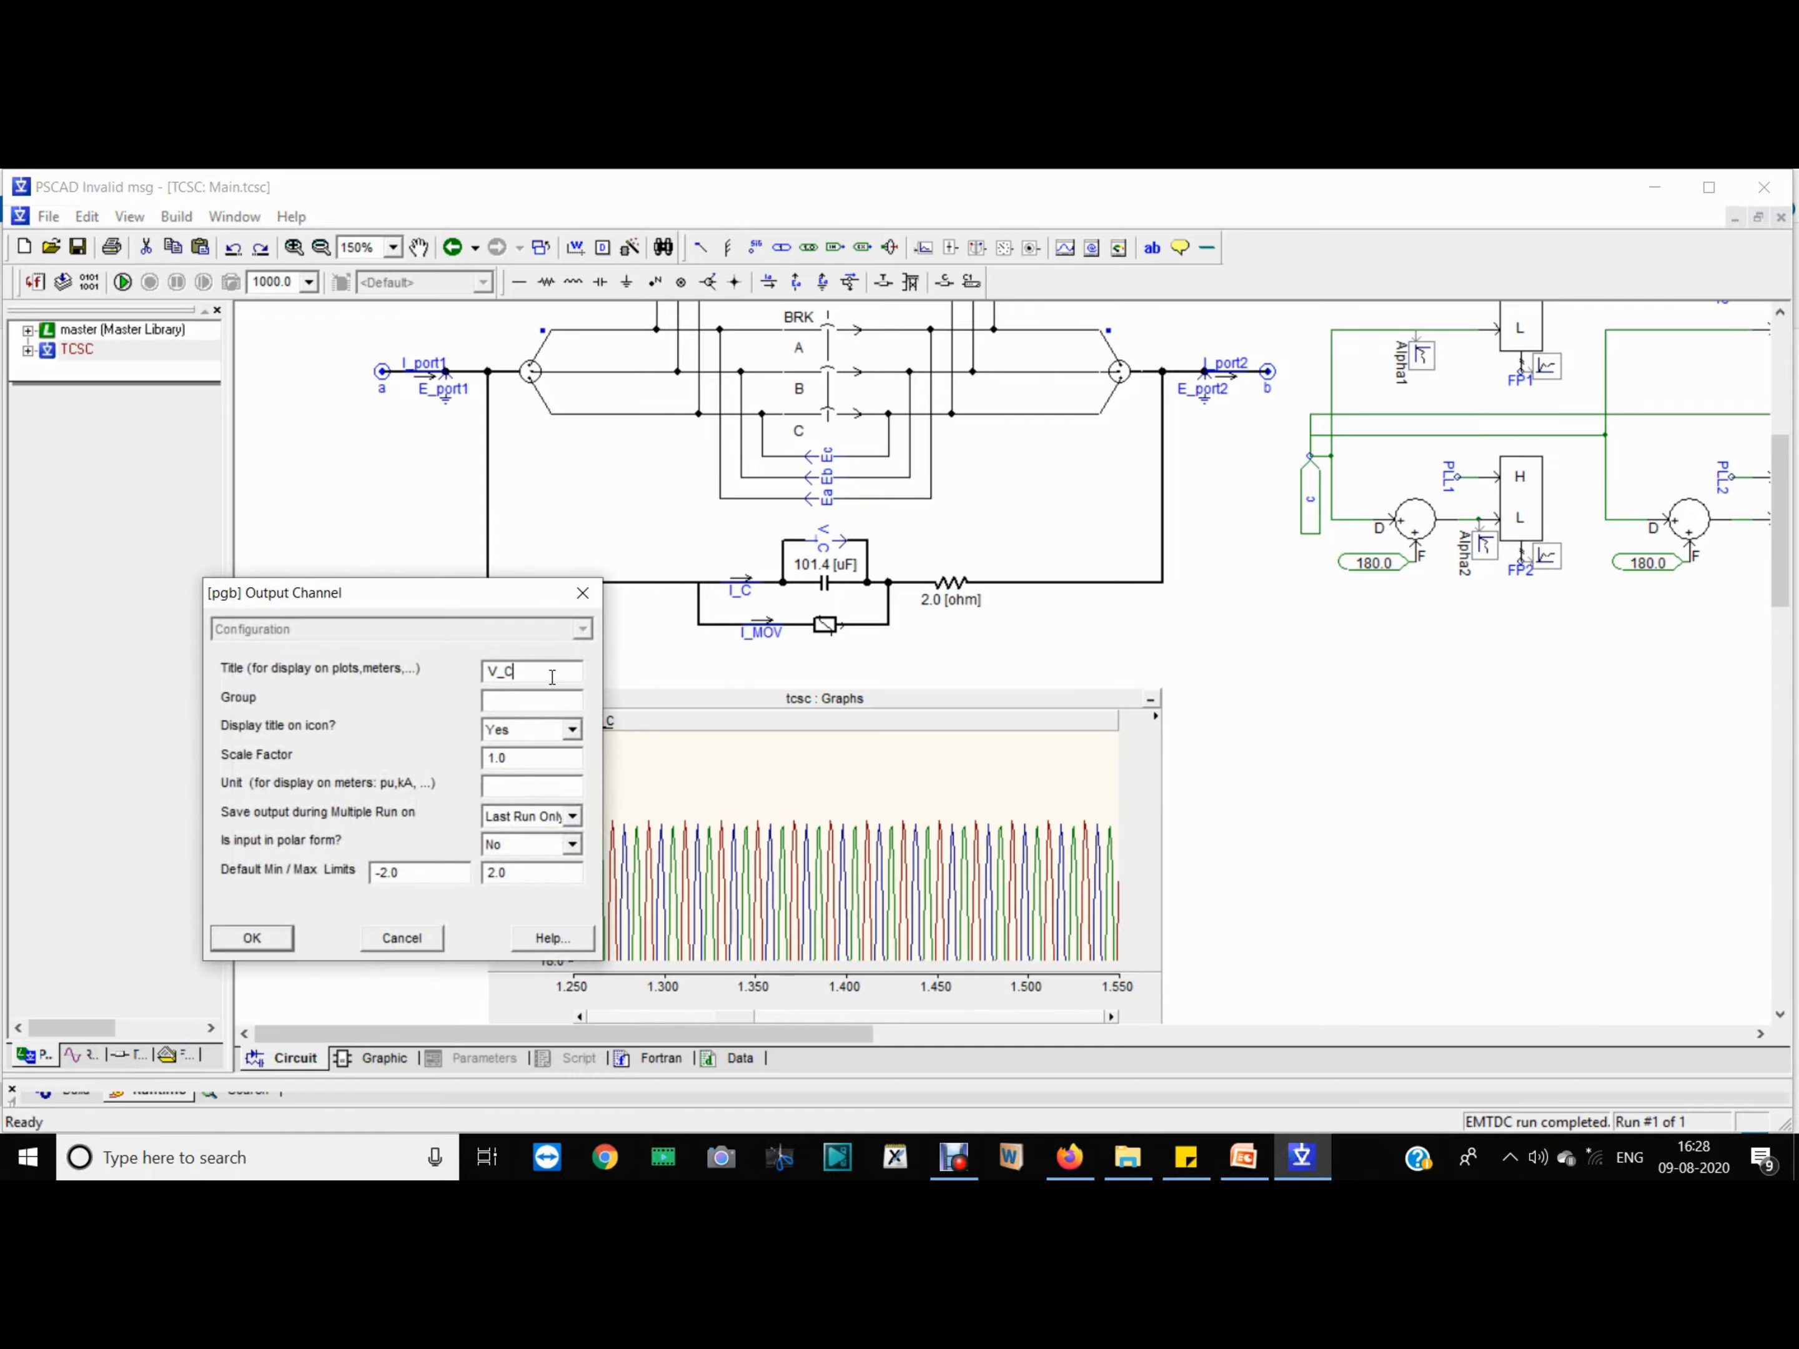
text(a)
key(Return)
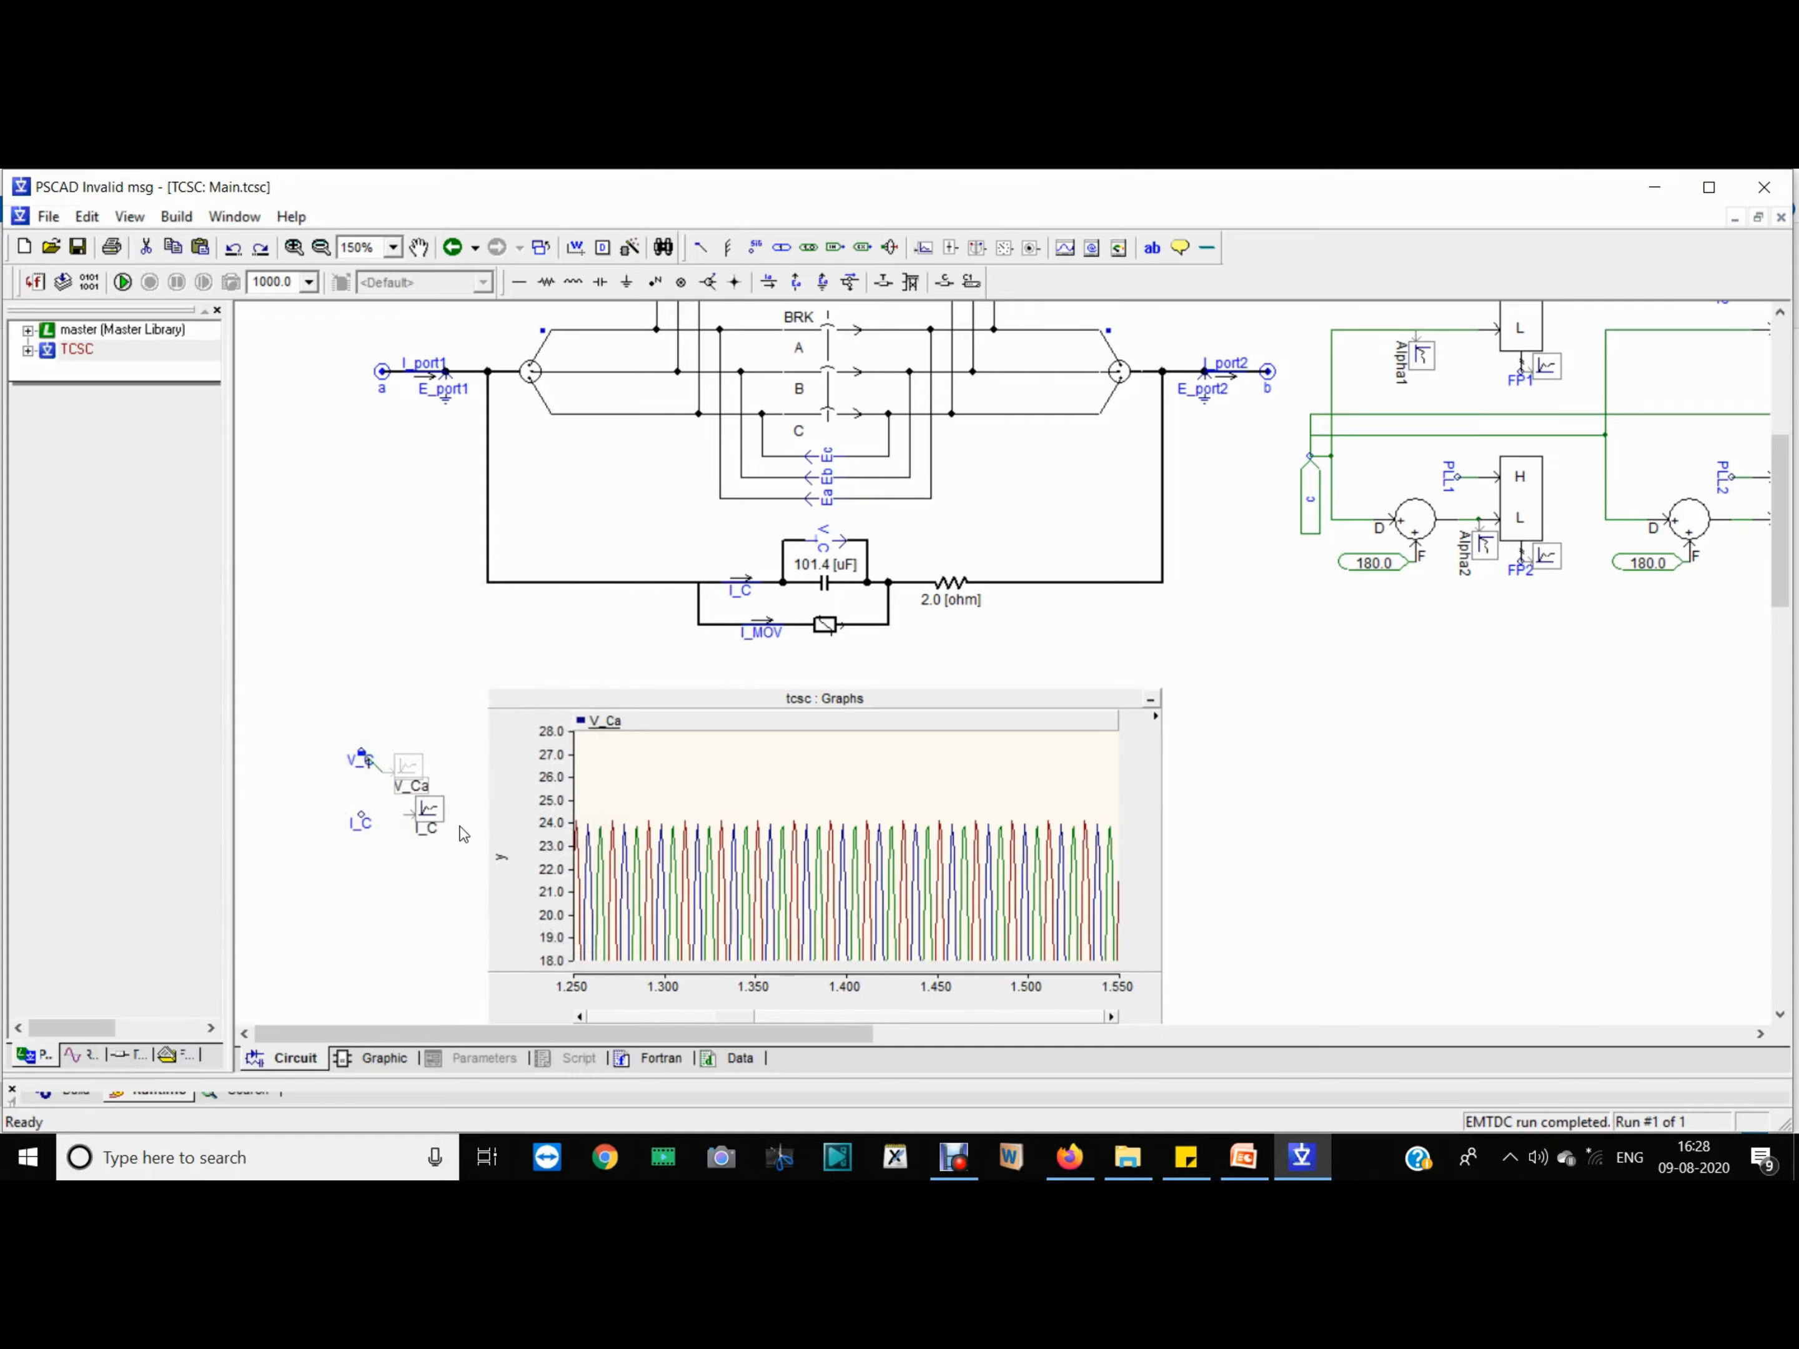
Step: Connect the I_C label to its output channel through a data tap and title the channel I_Ca
click(703, 247)
drag(437, 819, 416, 839)
double_click(416, 840)
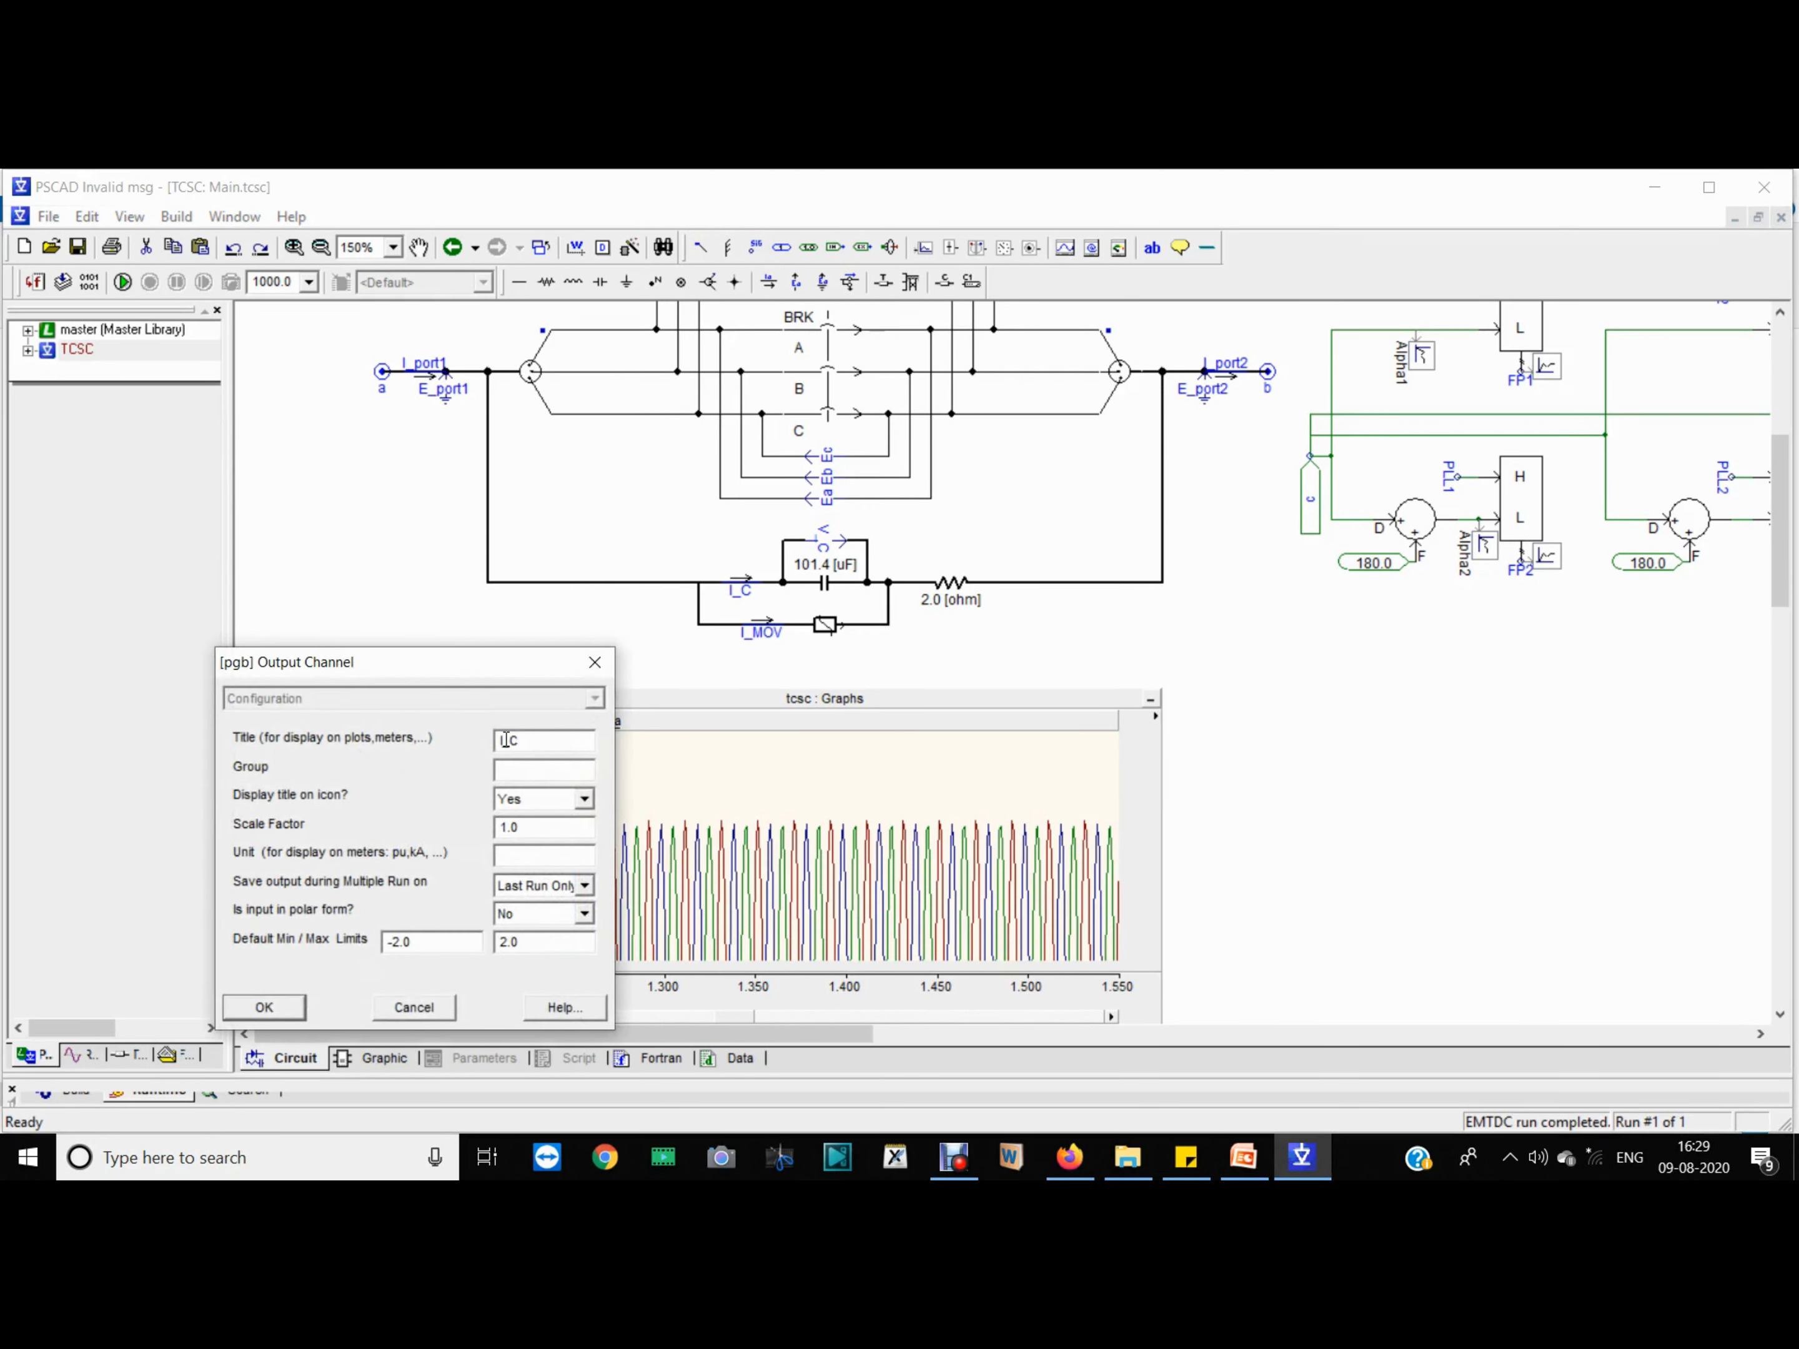
click(528, 741)
text(a)
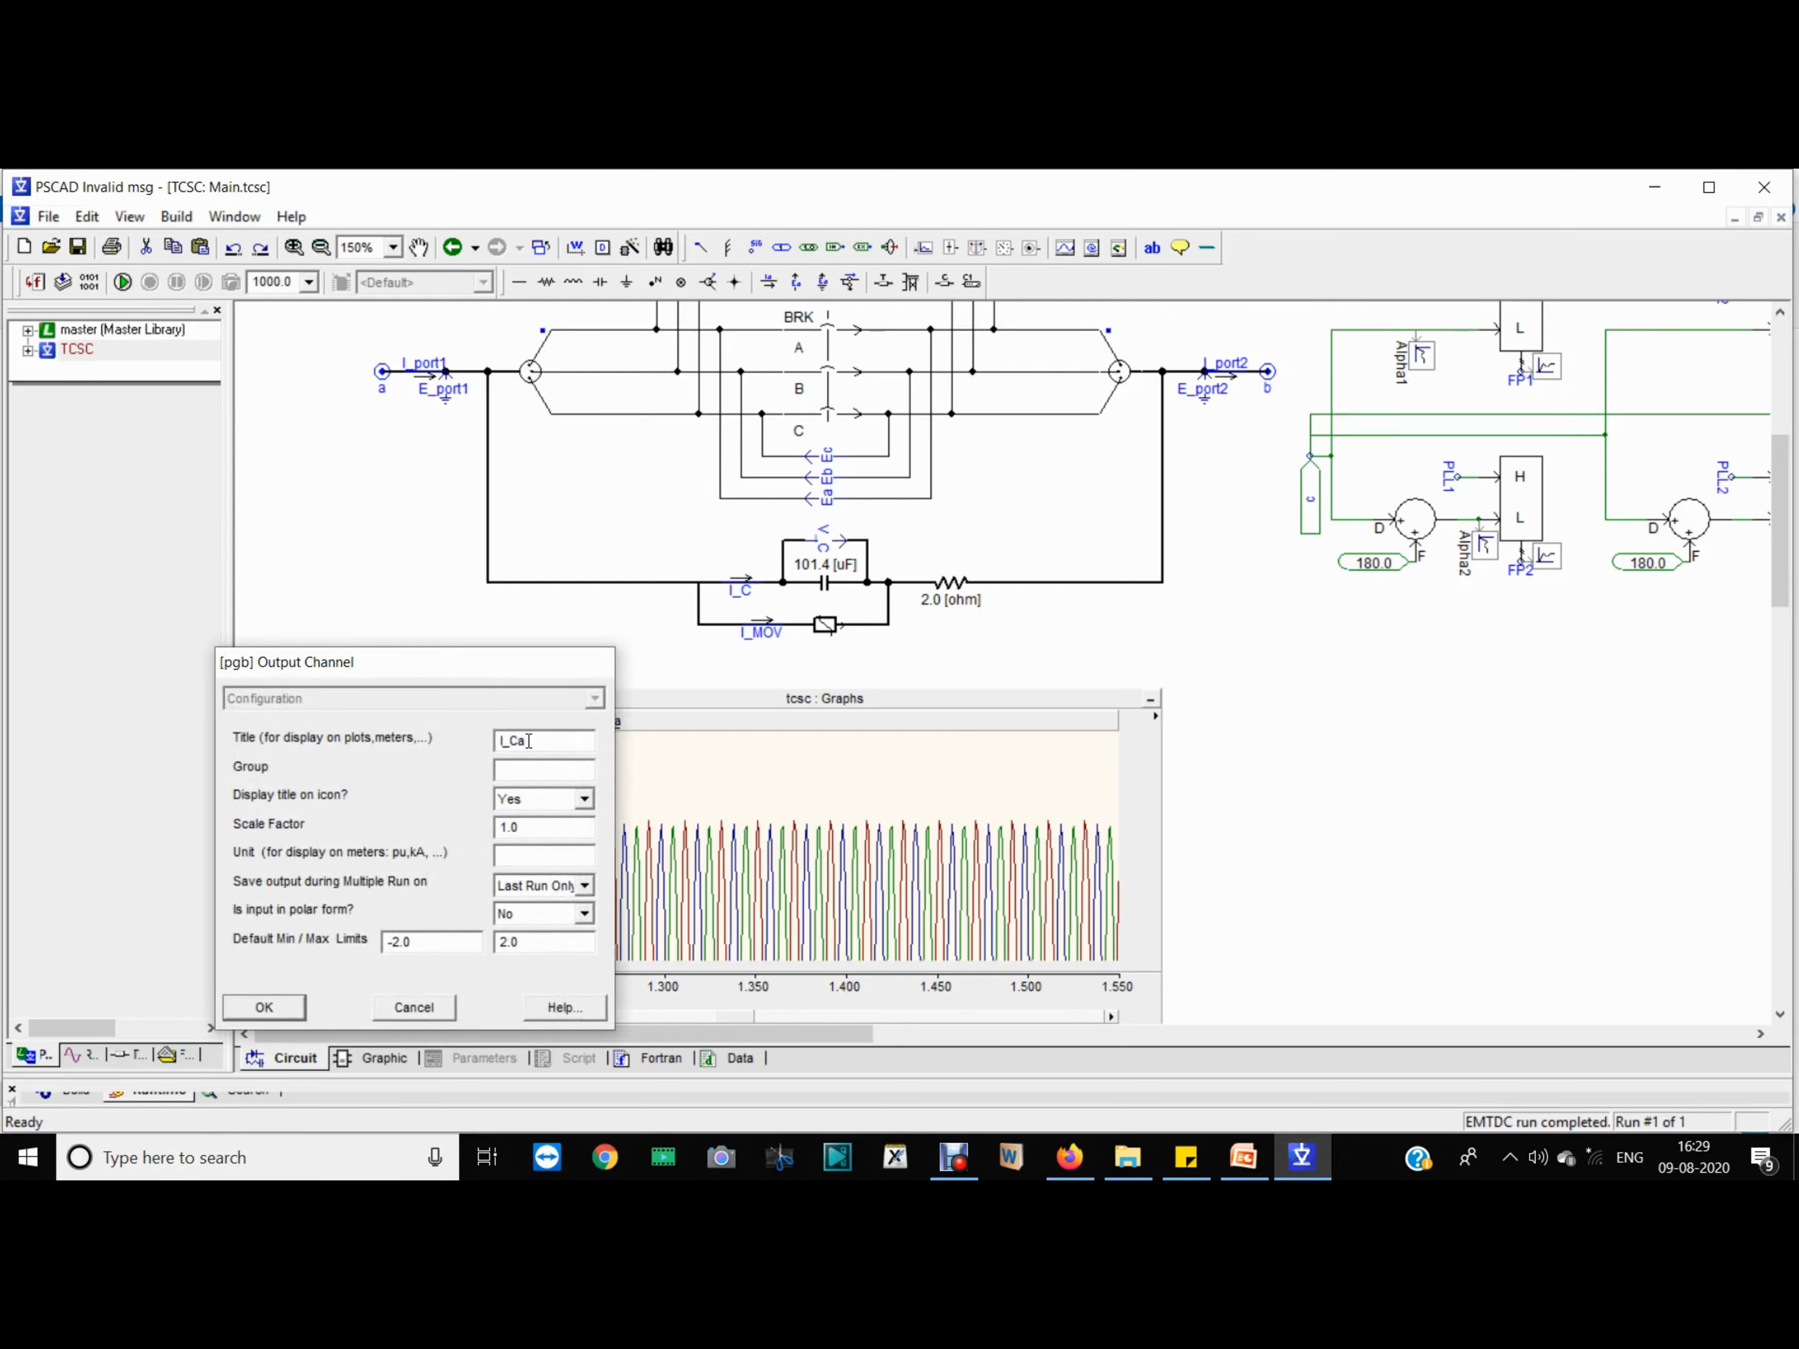
key(Return)
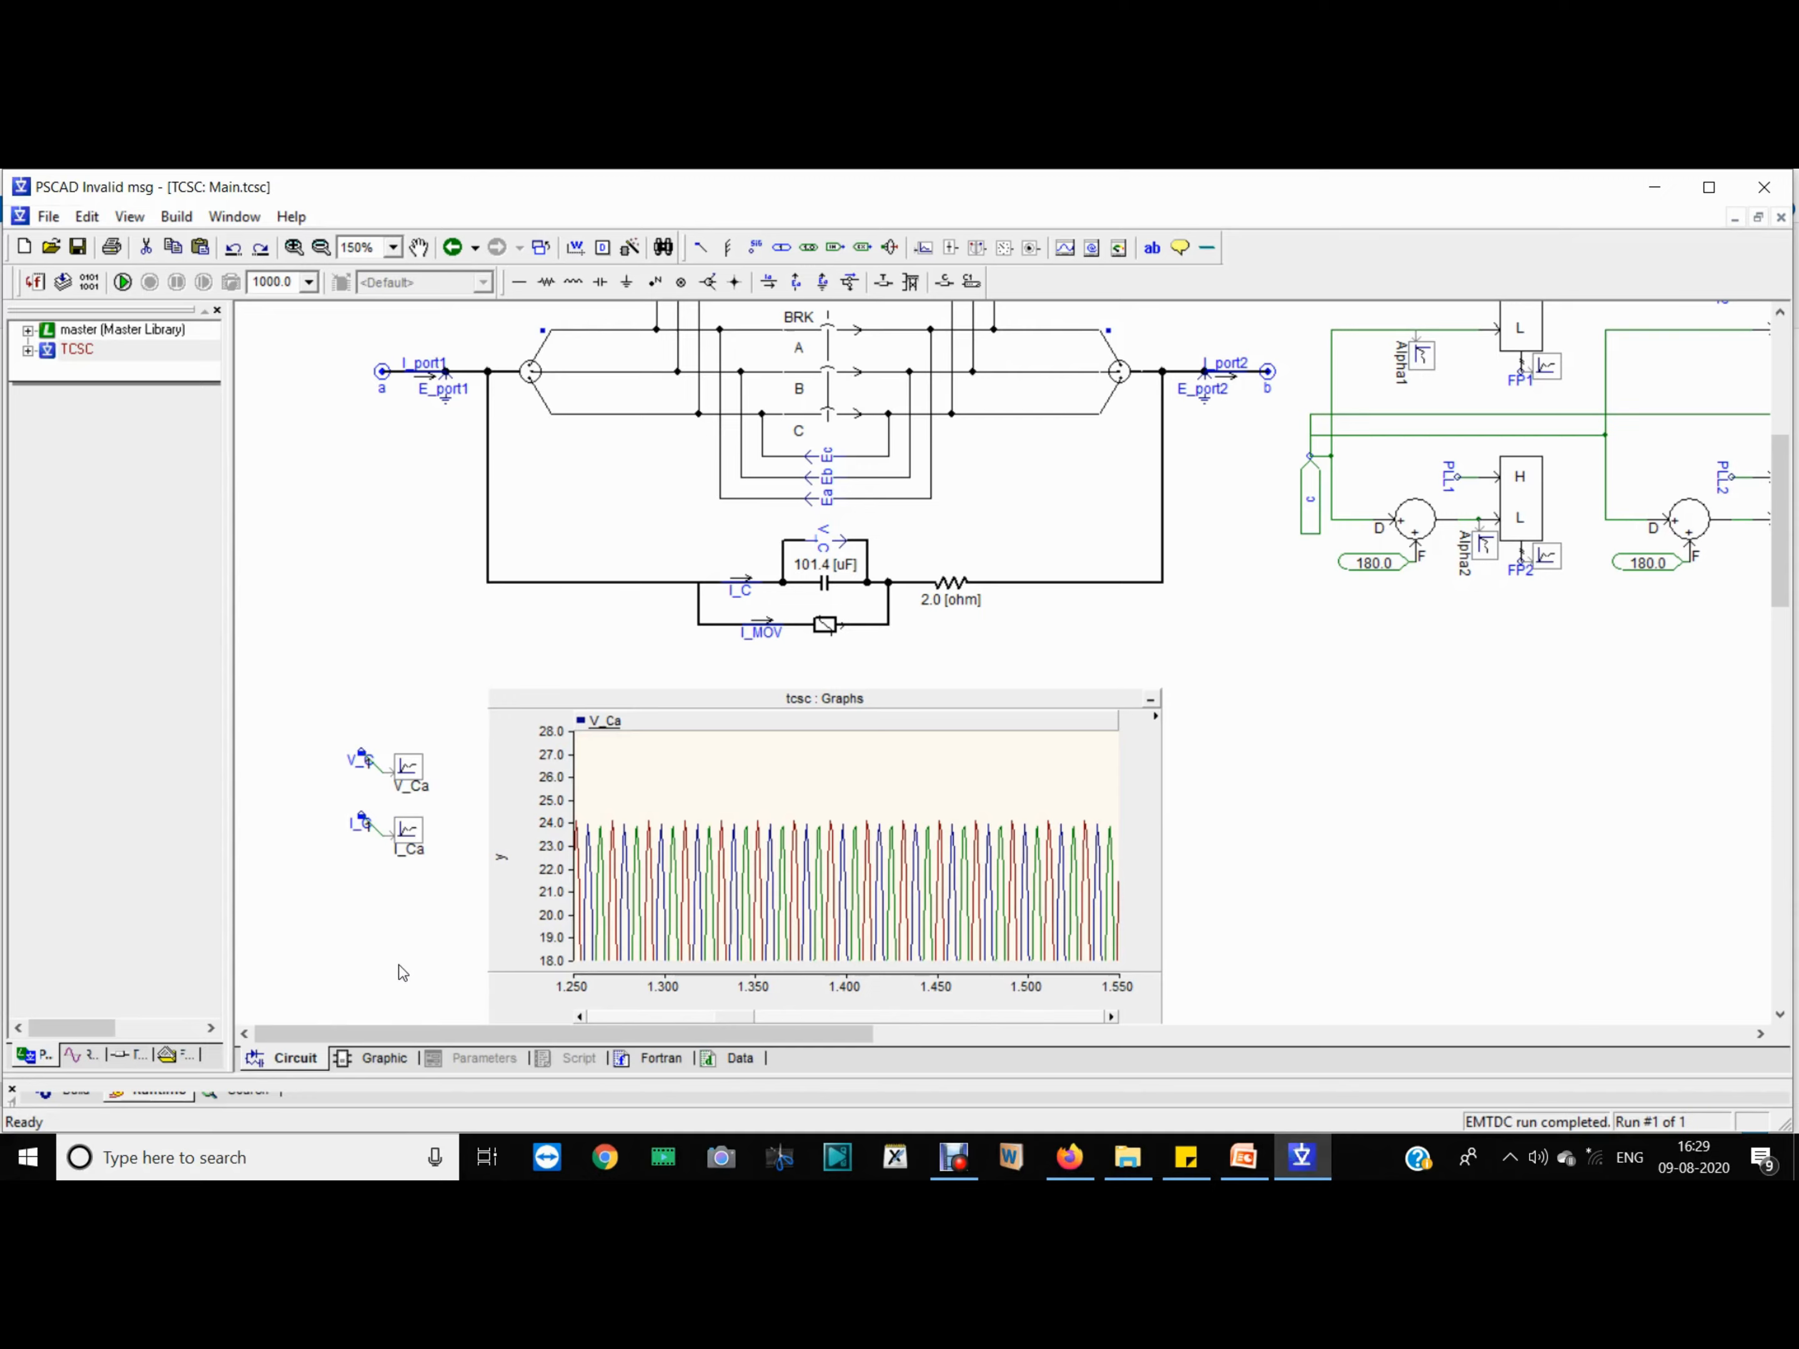
Step: Duplicate the I_C label, data tap and output channel below the existing ones and rename the copied label I_MOV
drag(439, 959, 415, 898)
double_click(365, 893)
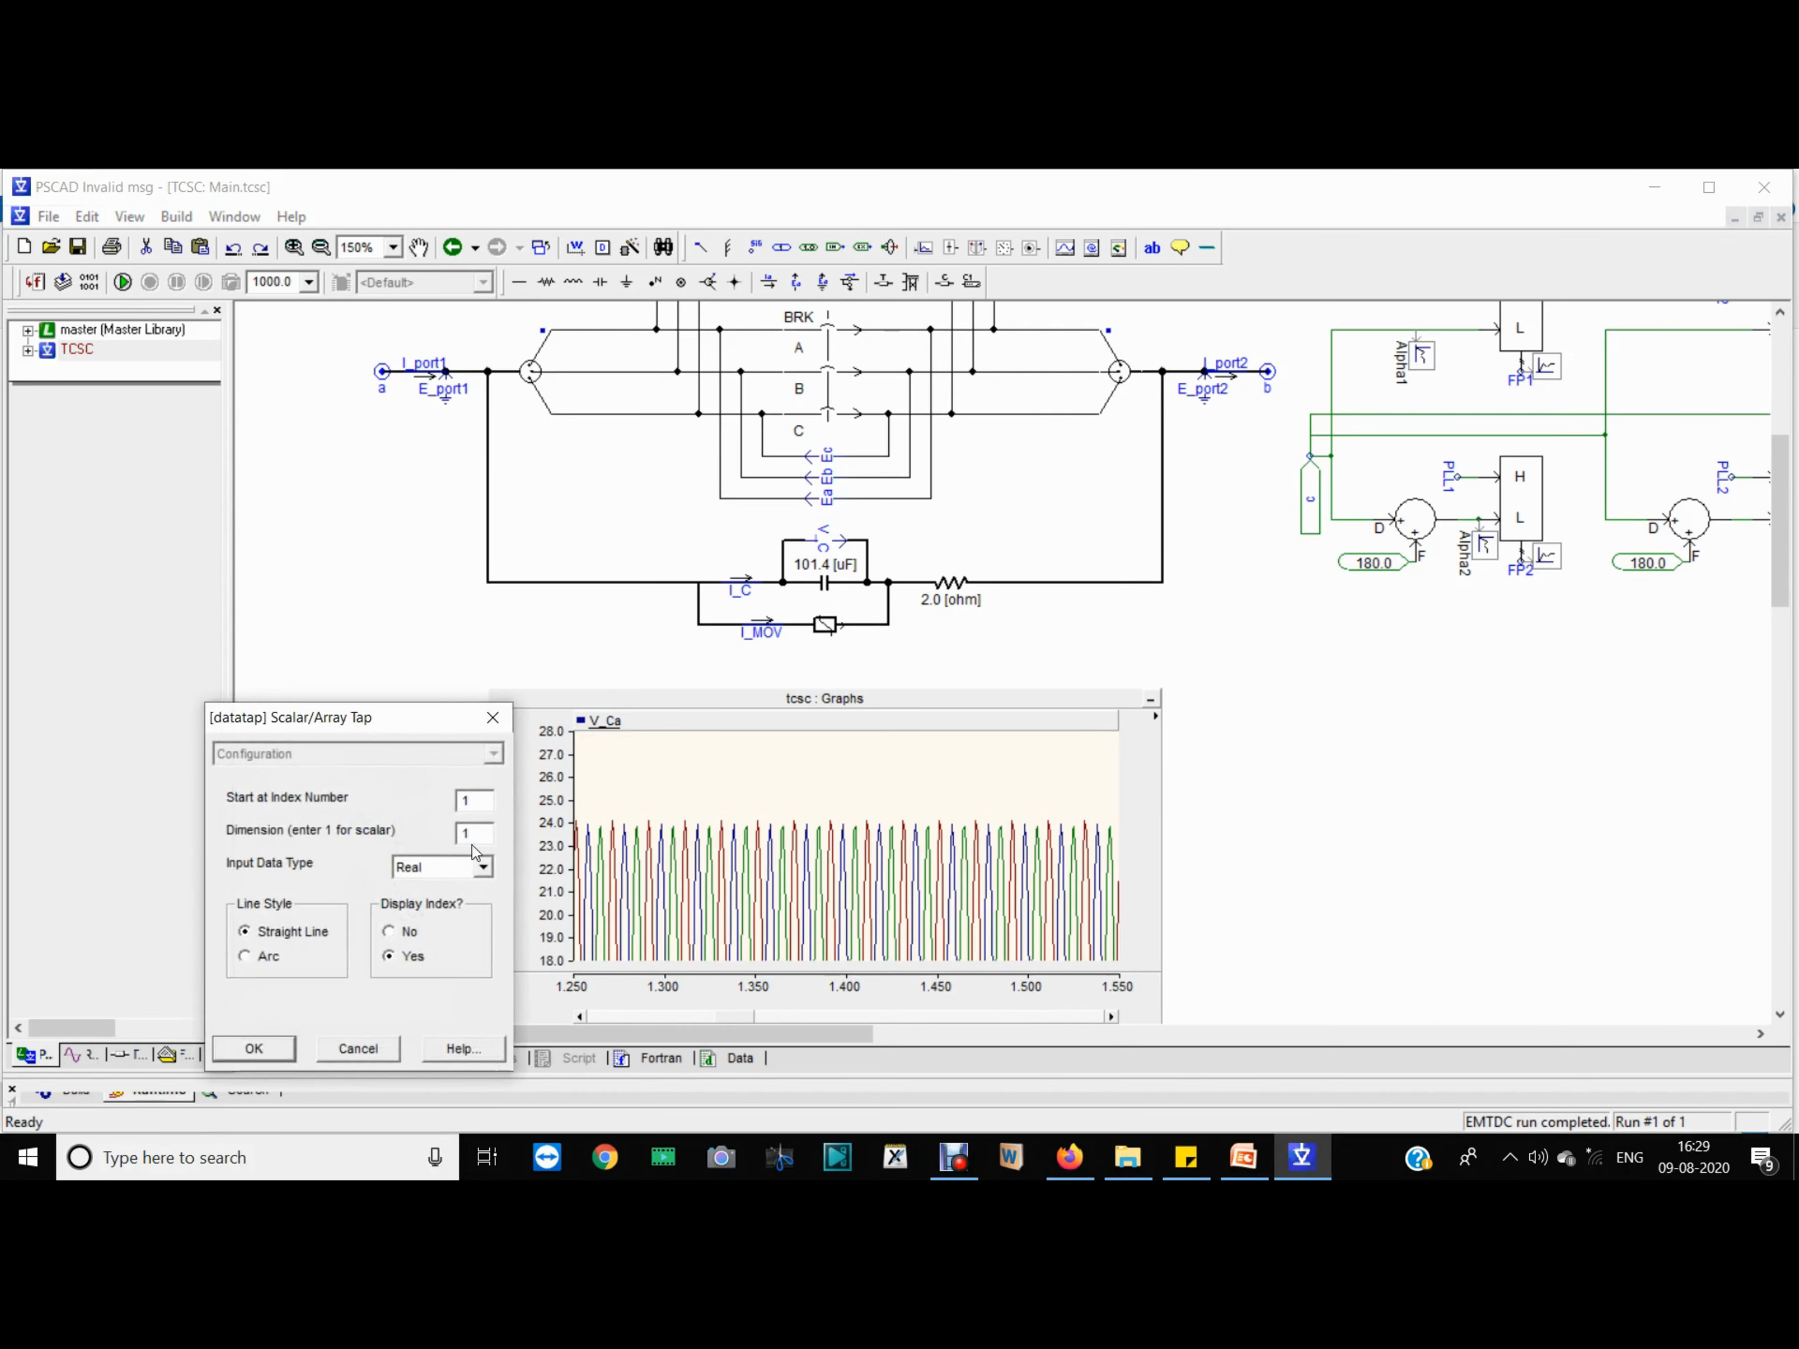
click(492, 717)
double_click(354, 890)
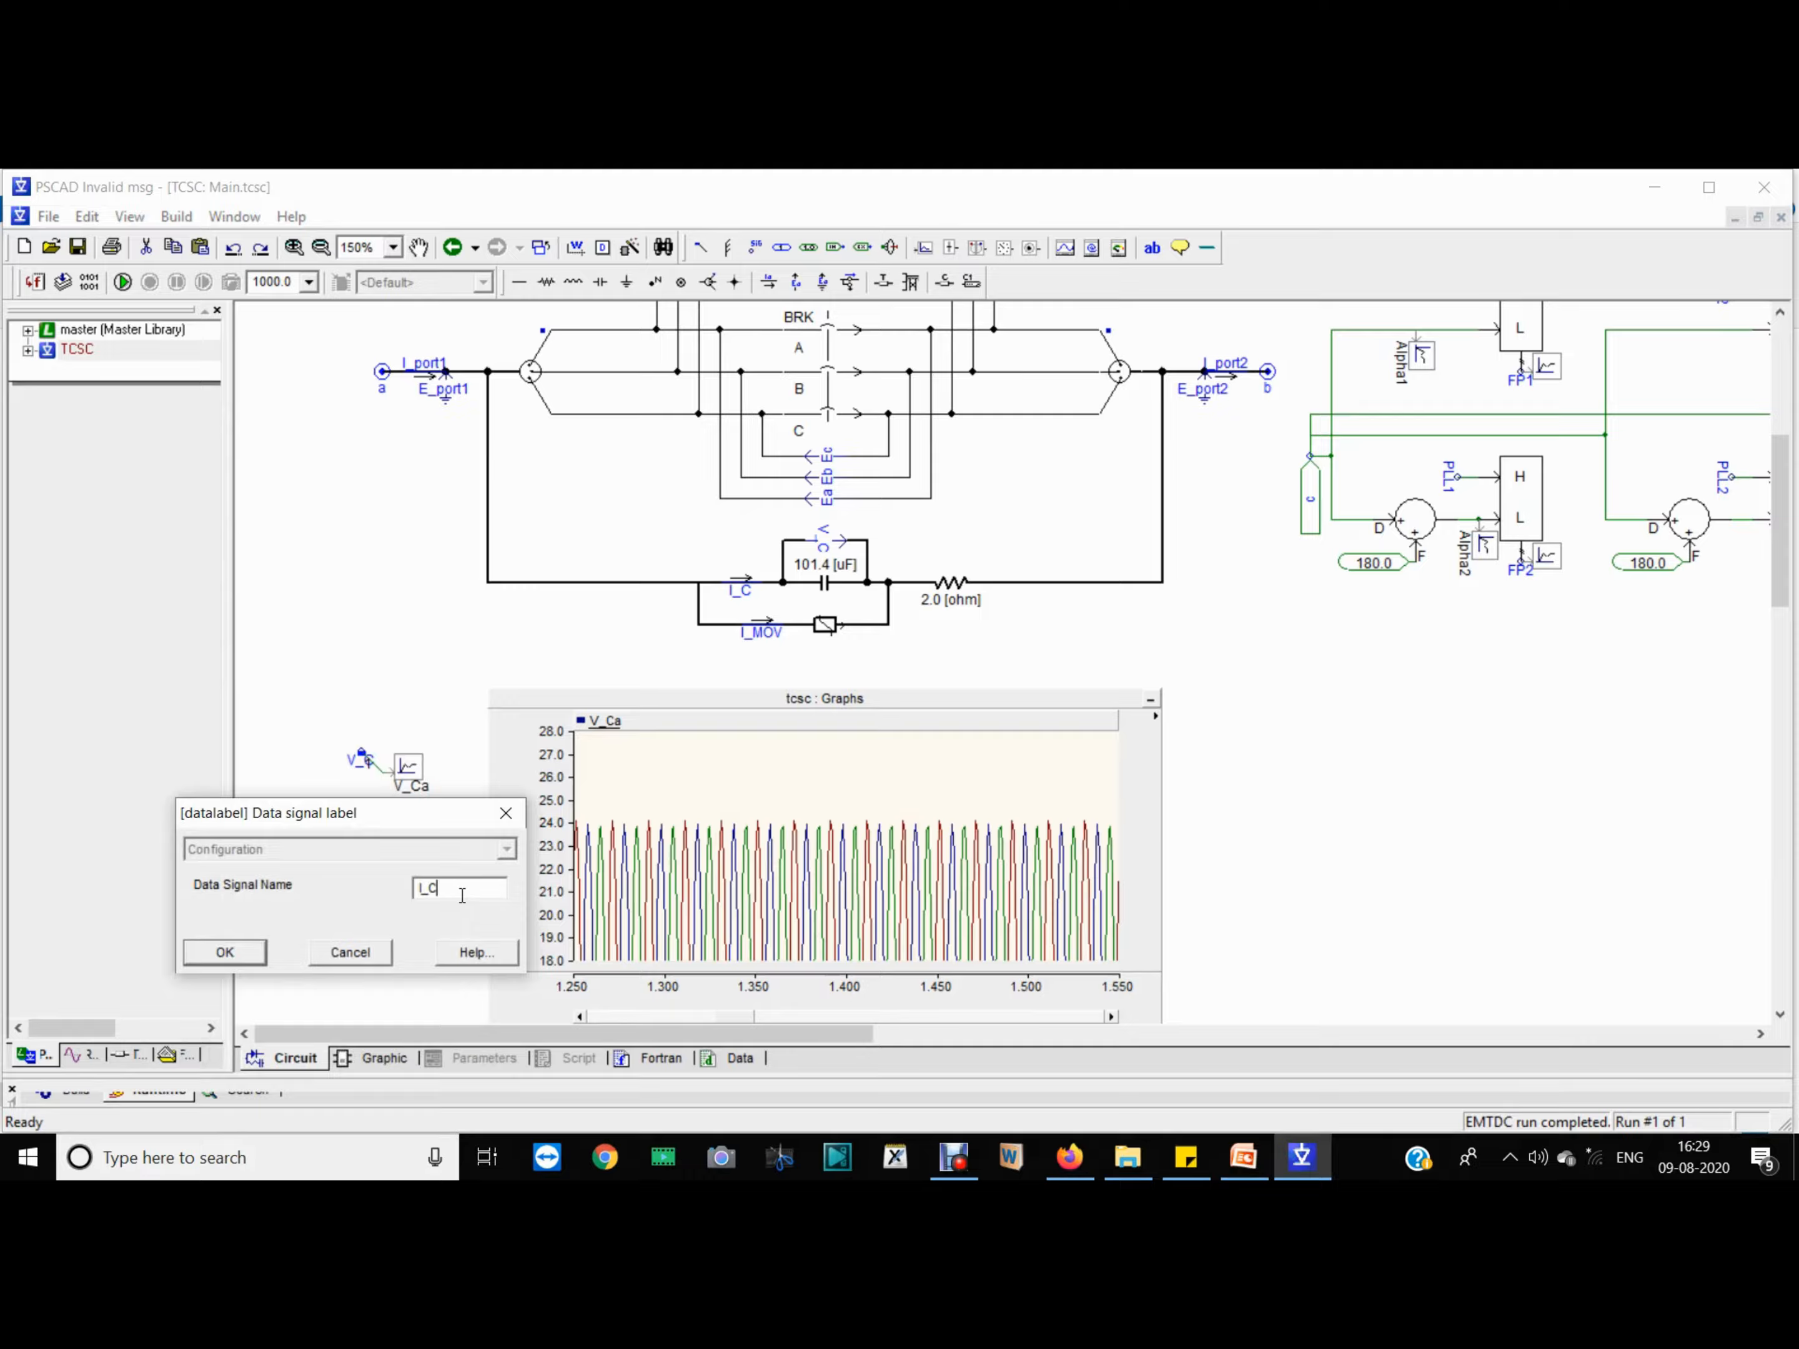
click(462, 896)
key(BackSpace)
text(MOV)
key(Return)
Step: Title the output channel beside the I_MOV label I_MOVa
double_click(411, 901)
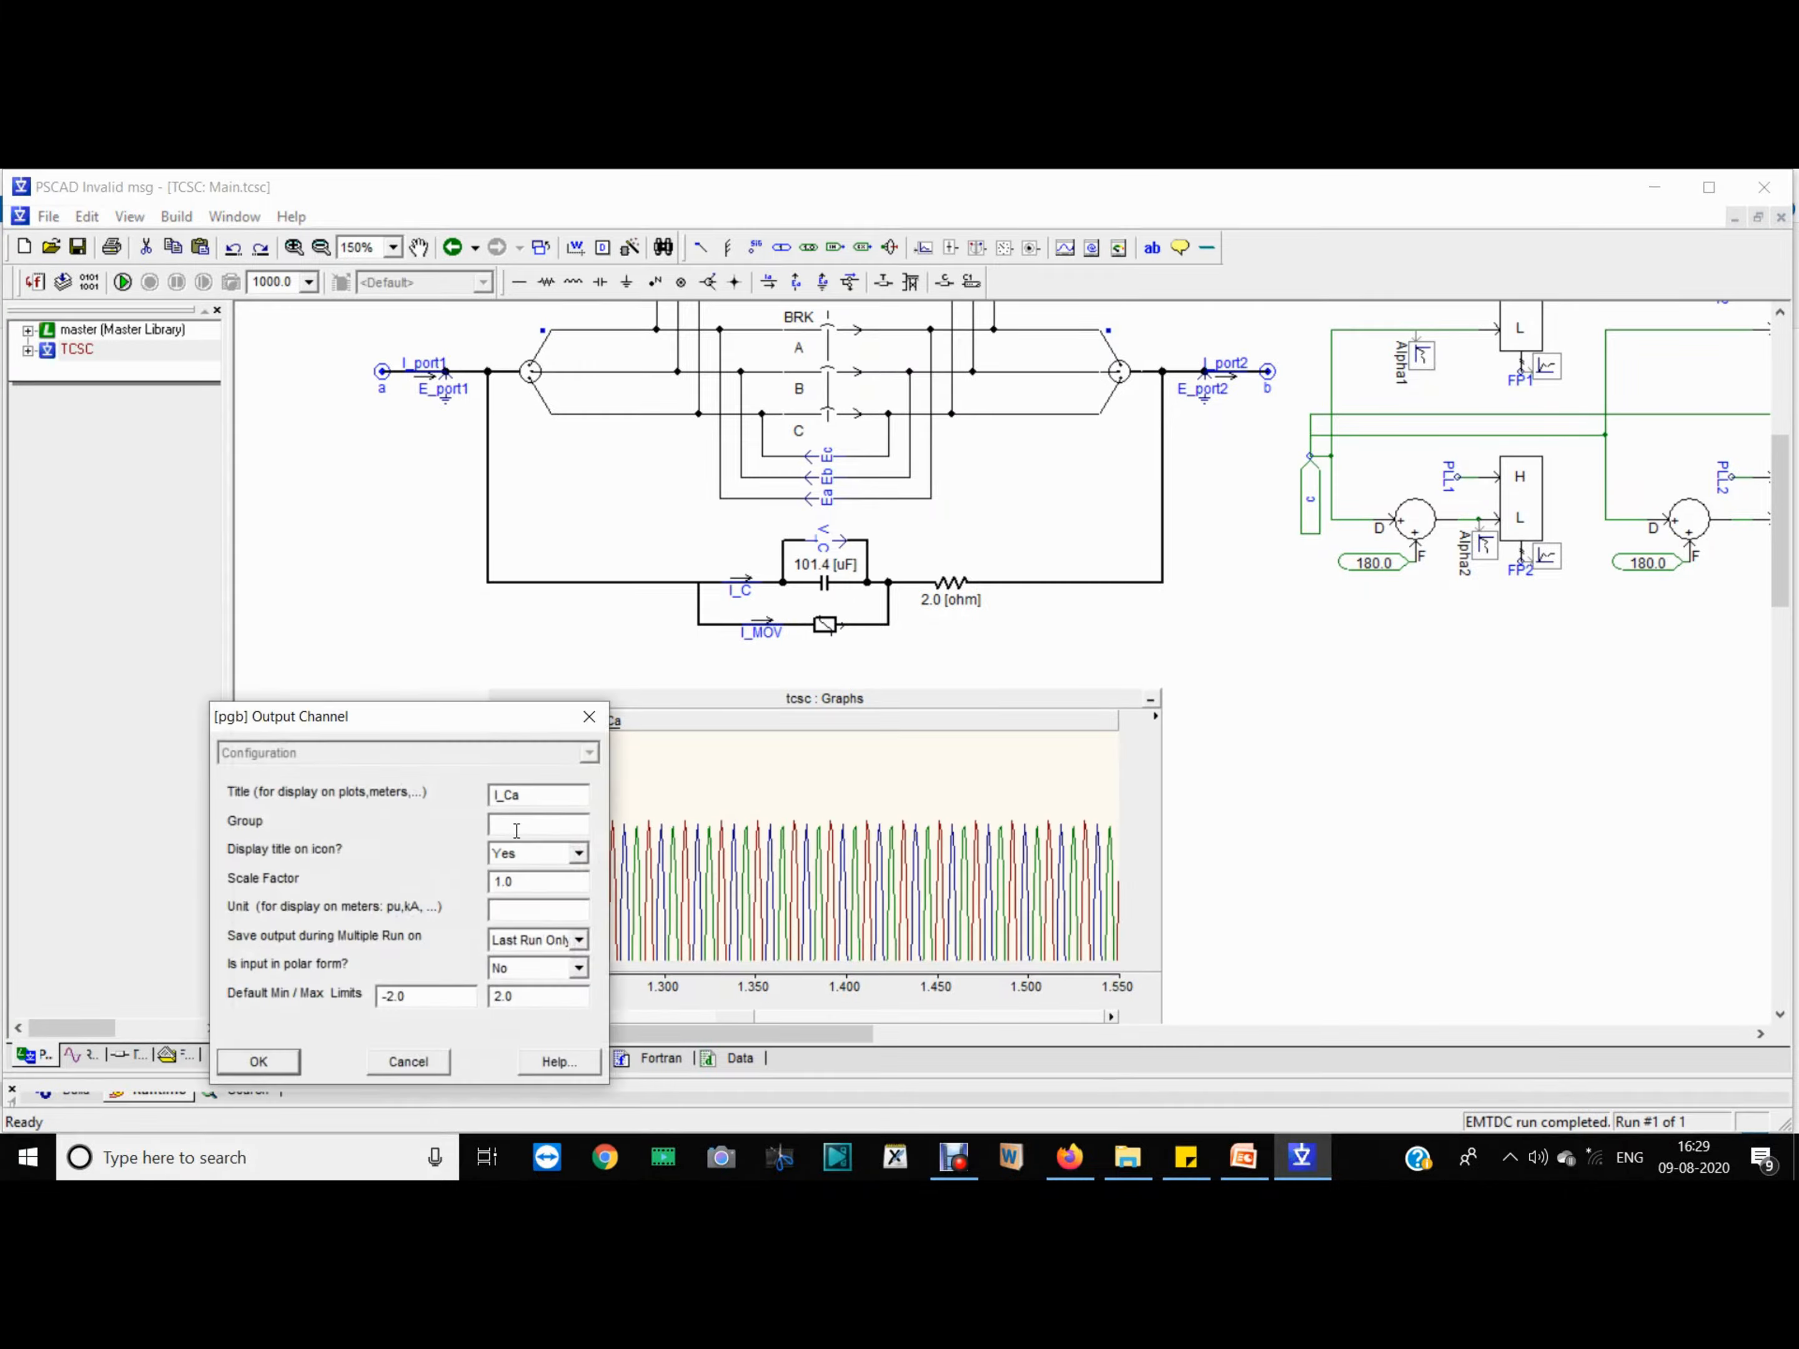
click(515, 797)
key(BackSpace)
text(M0)
key(BackSpace)
text(Ooooooooooooo)
key(BackSpace)
key(BackSpace)
key(BackSpace)
key(BackSpace)
key(BackSpace)
key(BackSpace)
key(BackSpace)
key(BackSpace)
key(BackSpace)
key(BackSpace)
key(BackSpace)
key(BackSpace)
key(Return)
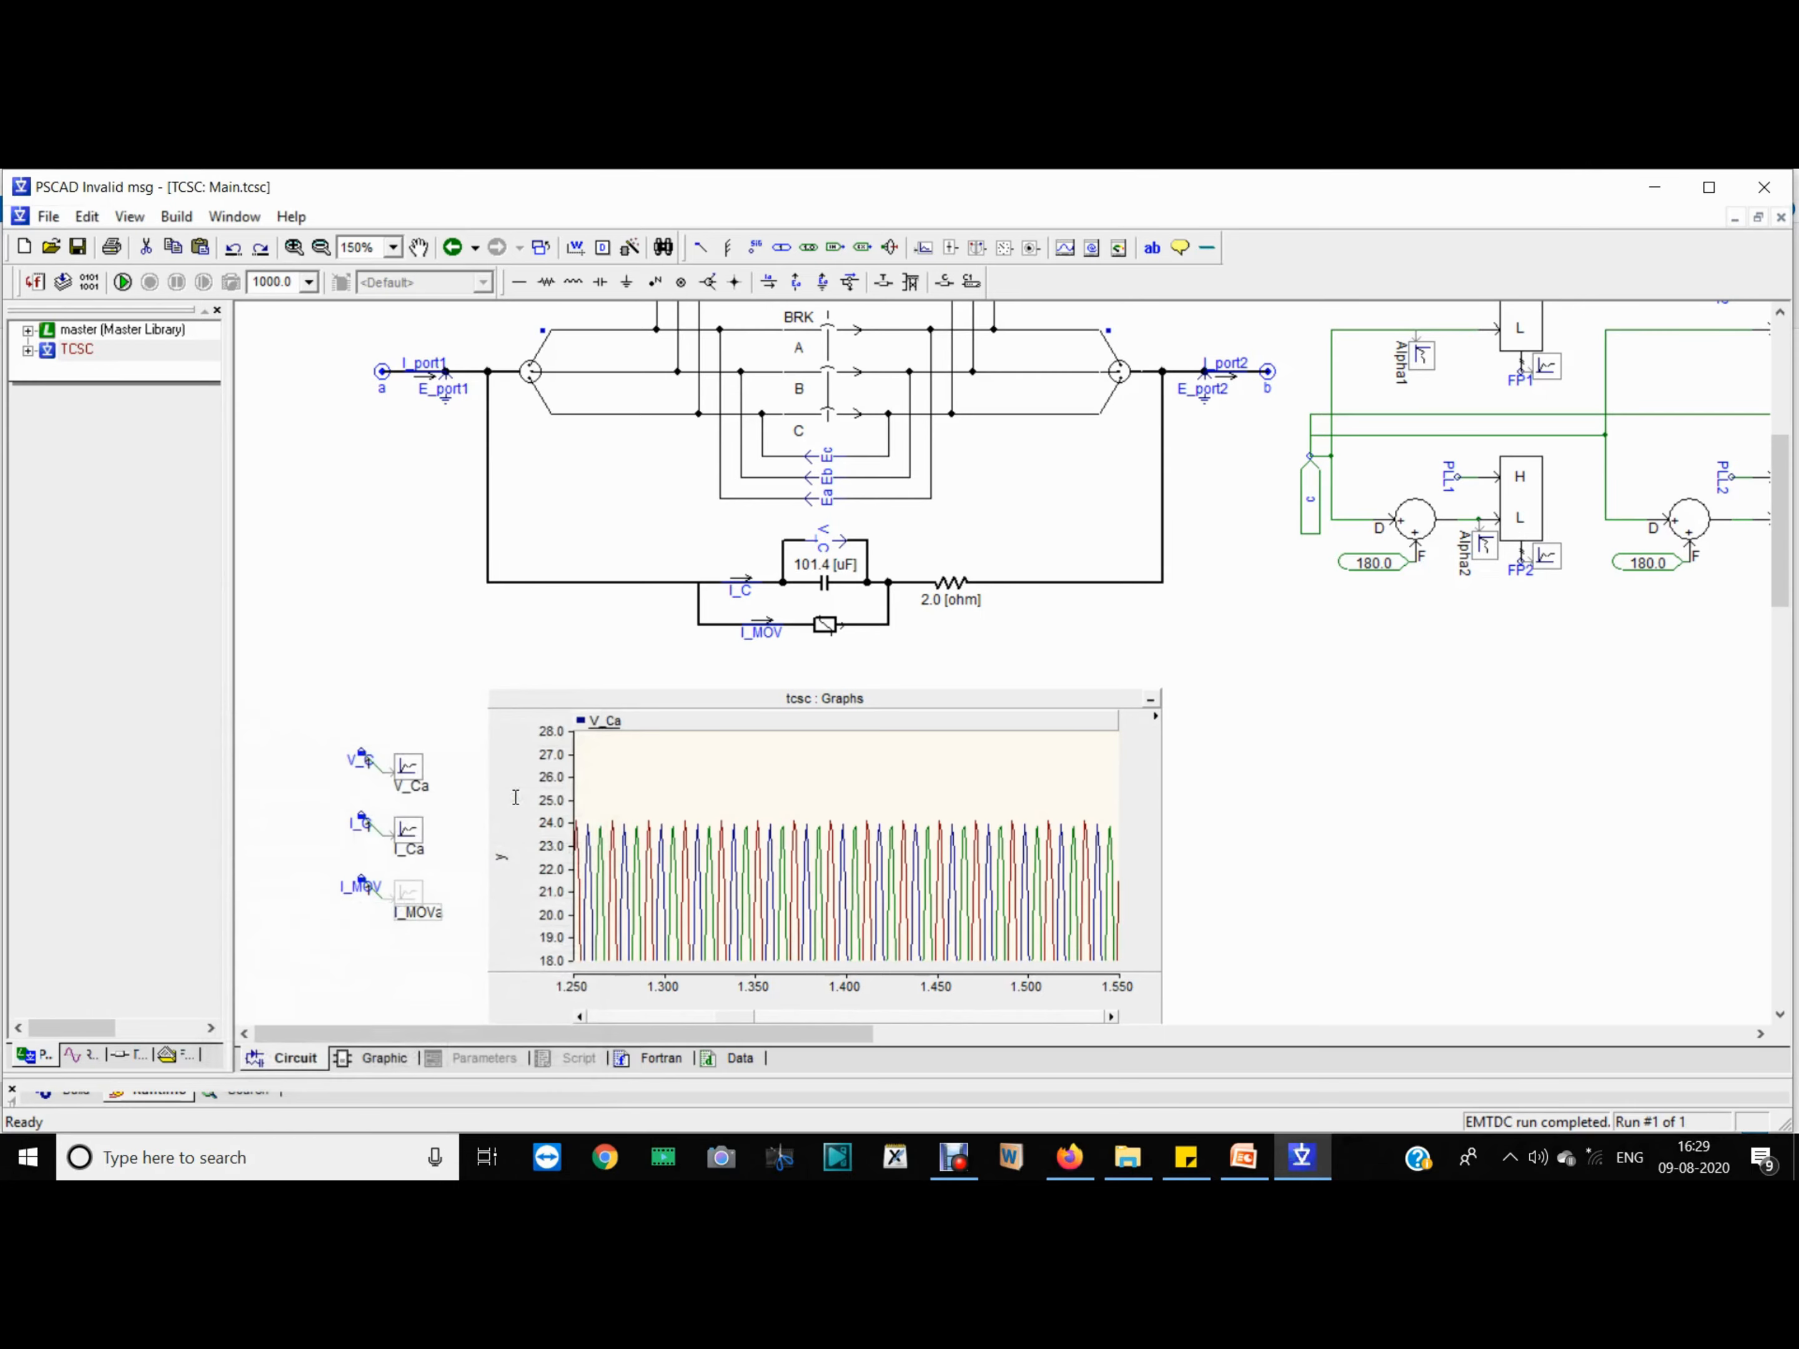
Step: Add two more overlay graphs to the frame holding the V_Ca plot and enlarge the frame downward
click(503, 755)
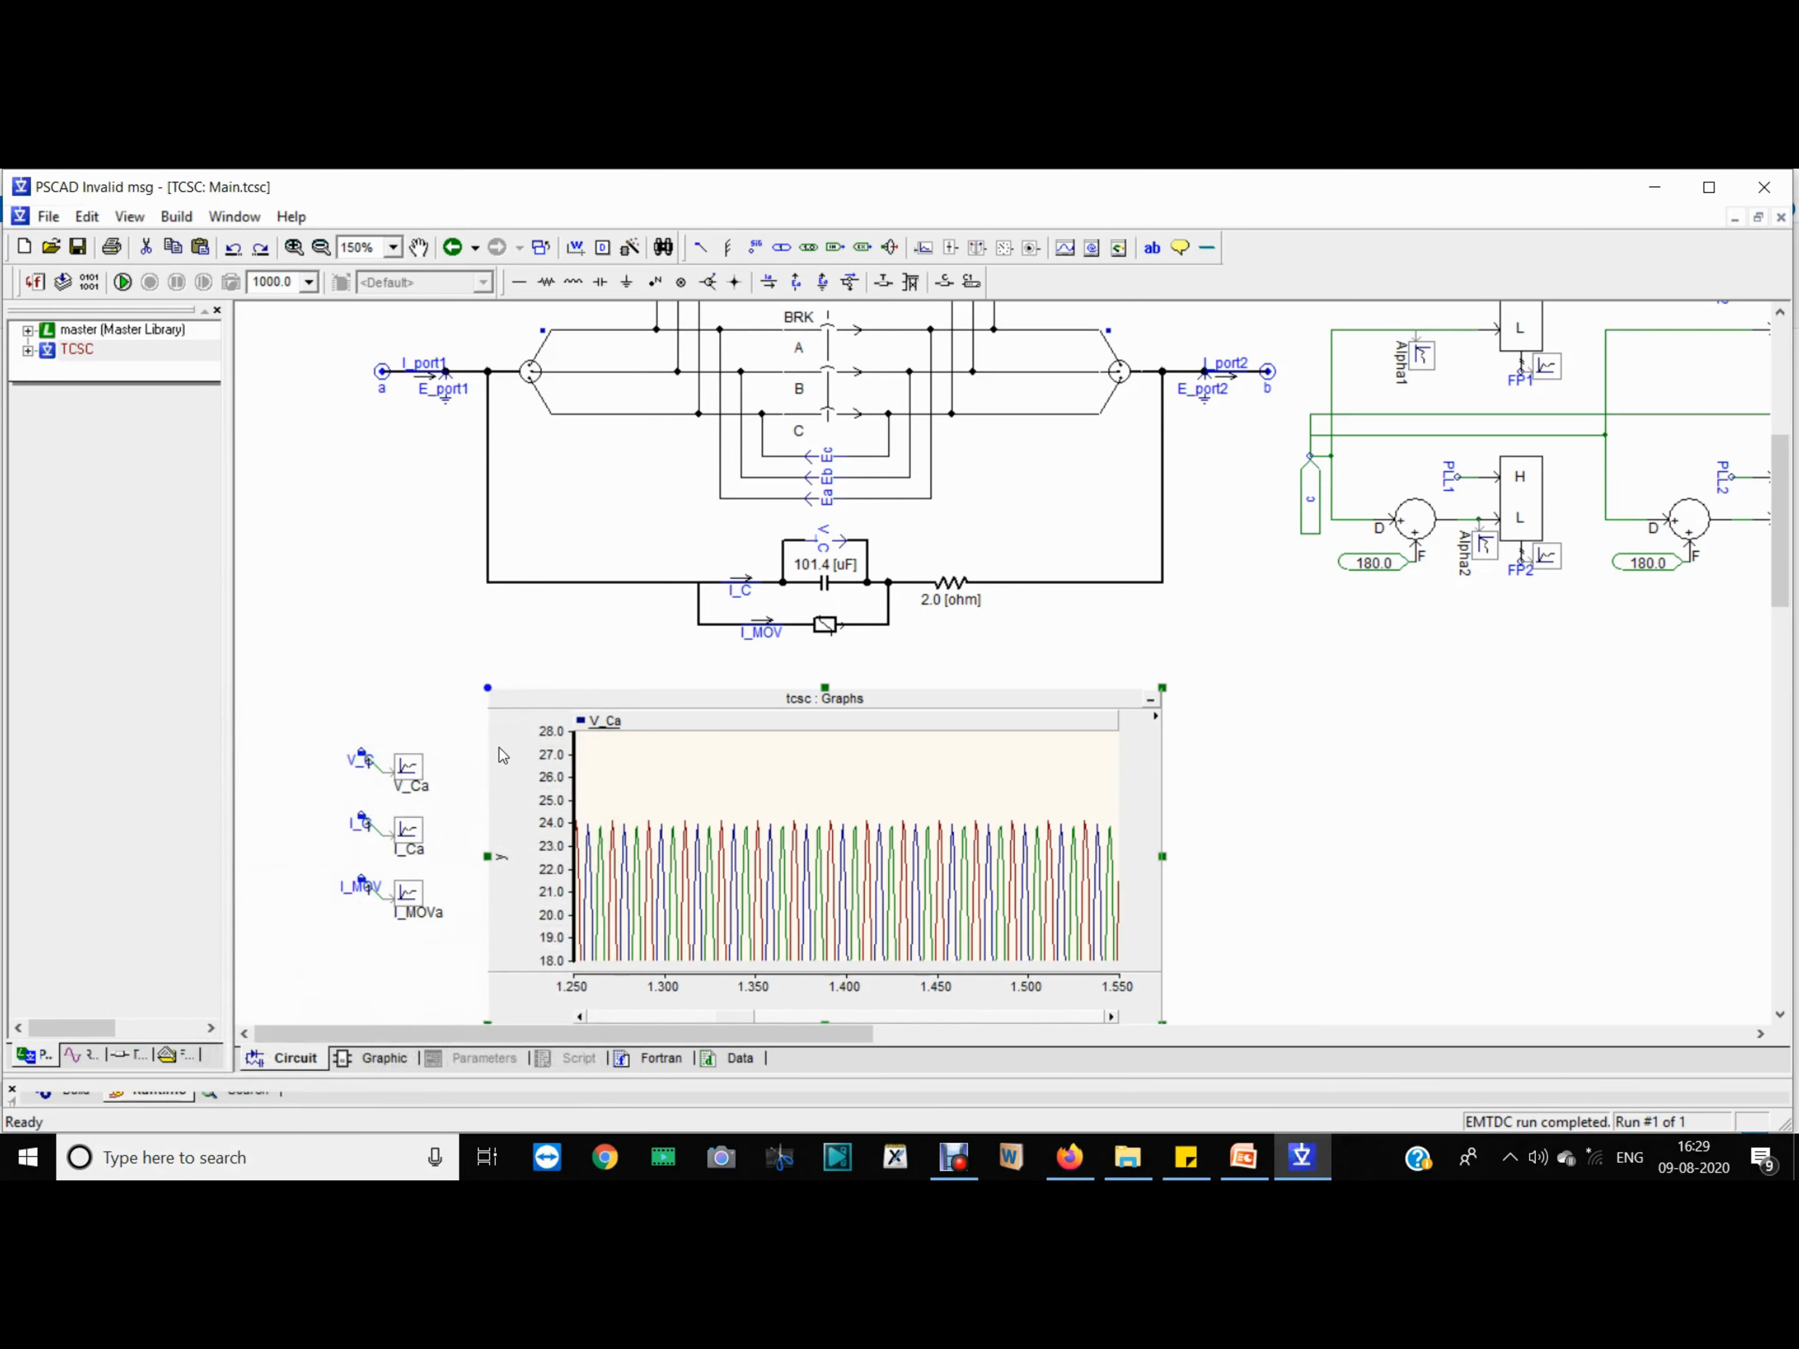
scroll(473, 800, down, 5)
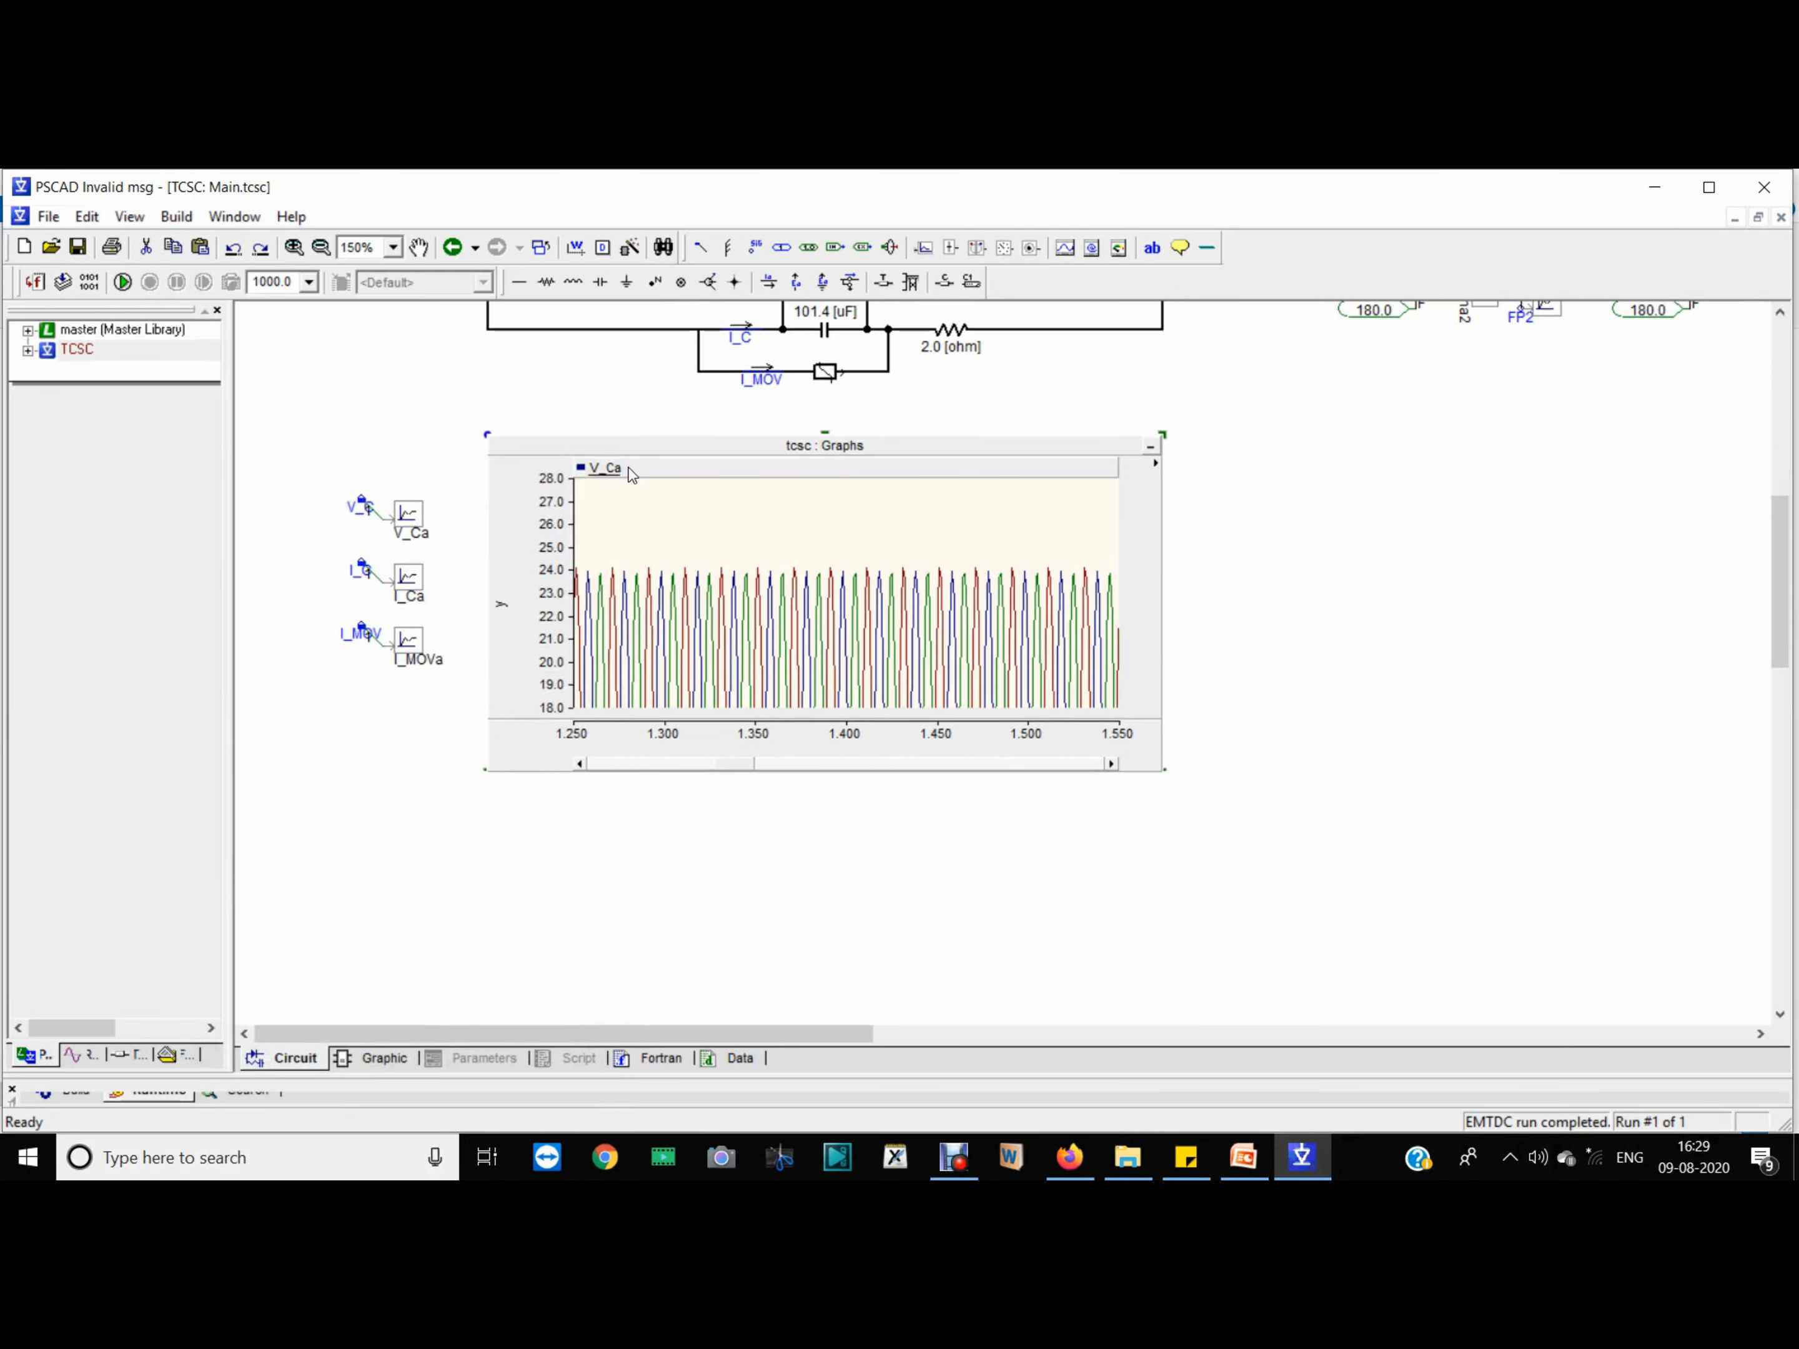
click(665, 456)
right_click(665, 450)
click(739, 585)
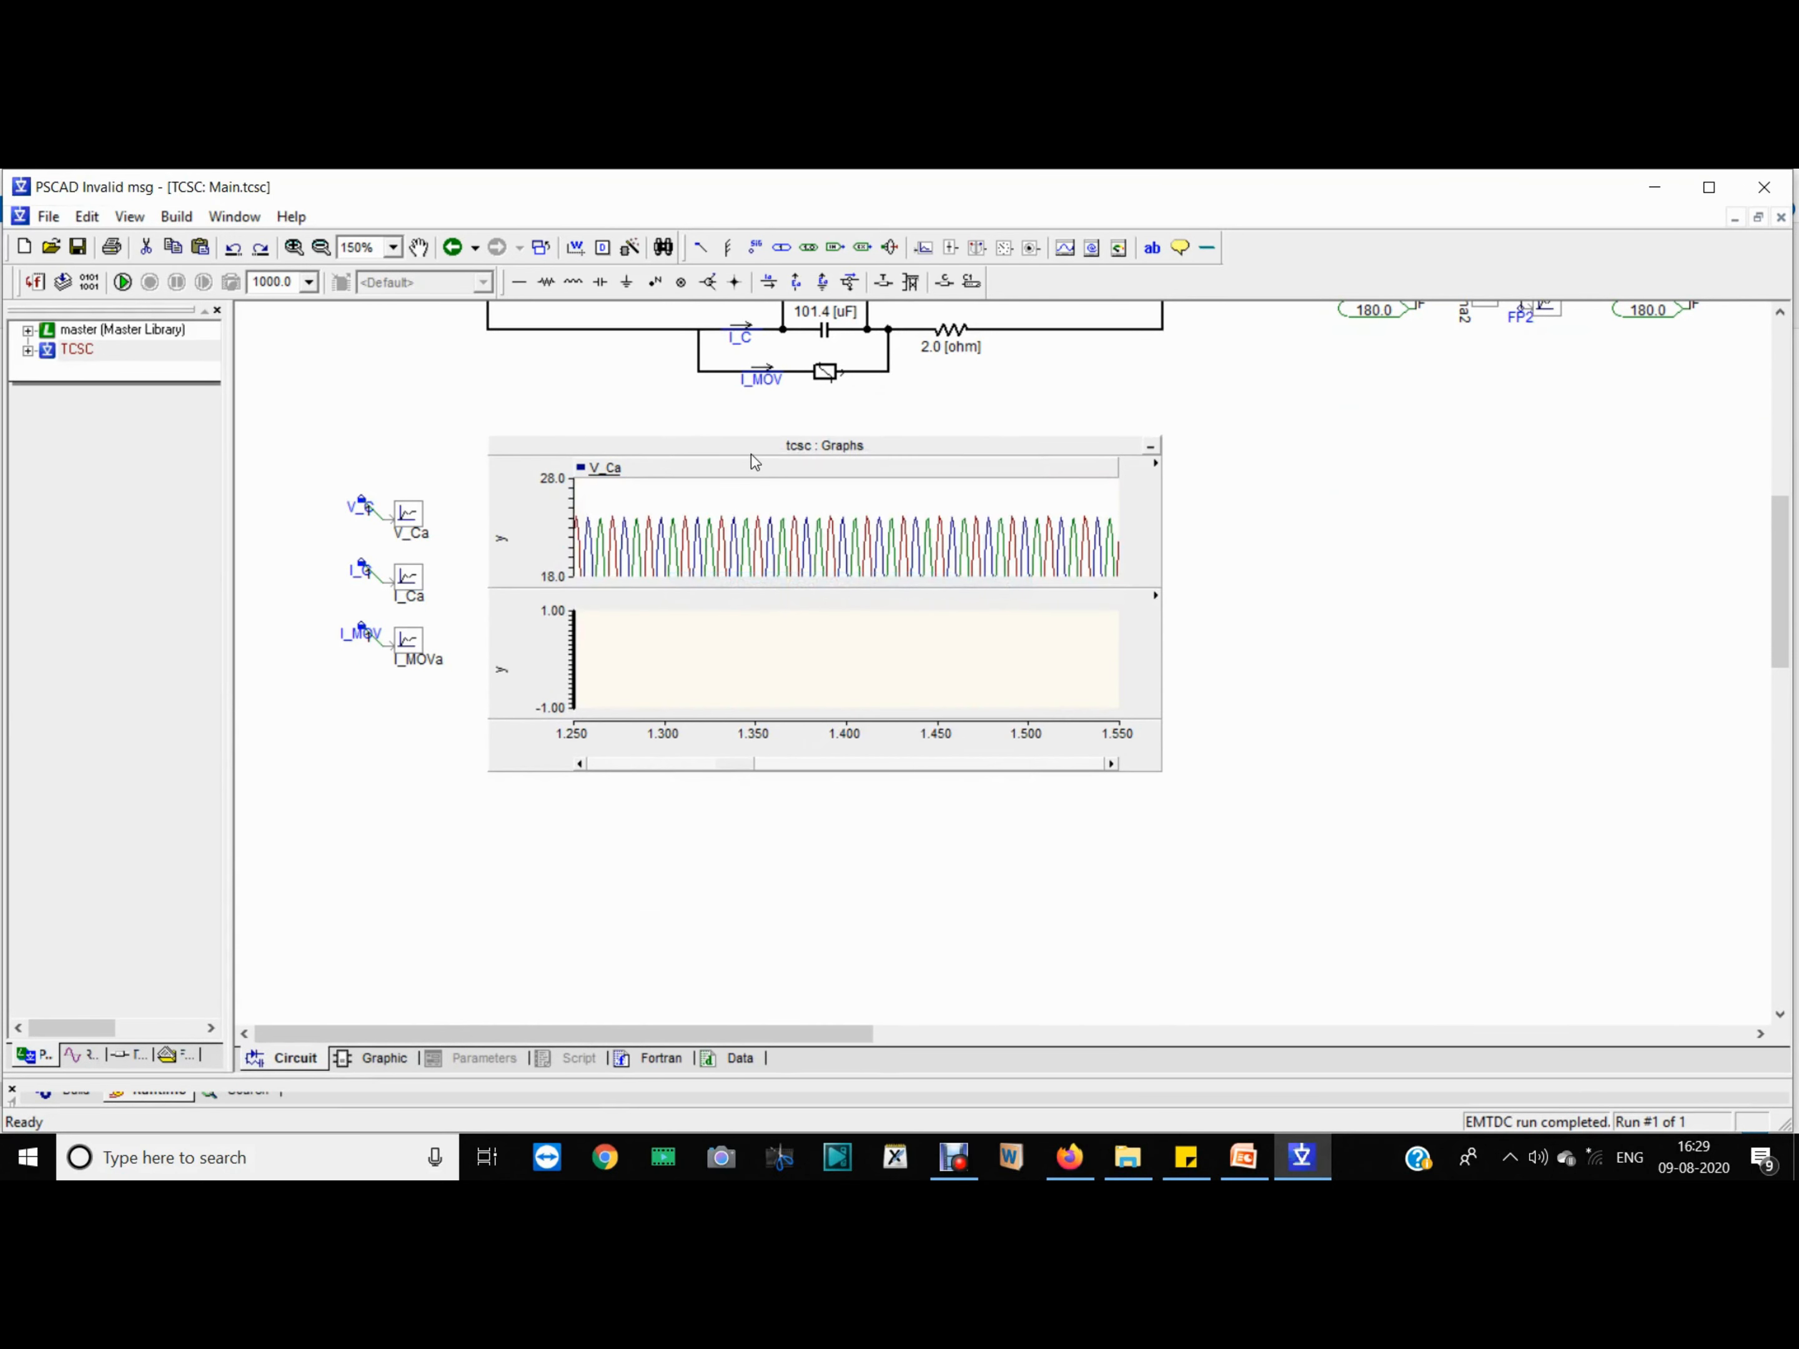
right_click(751, 453)
click(823, 588)
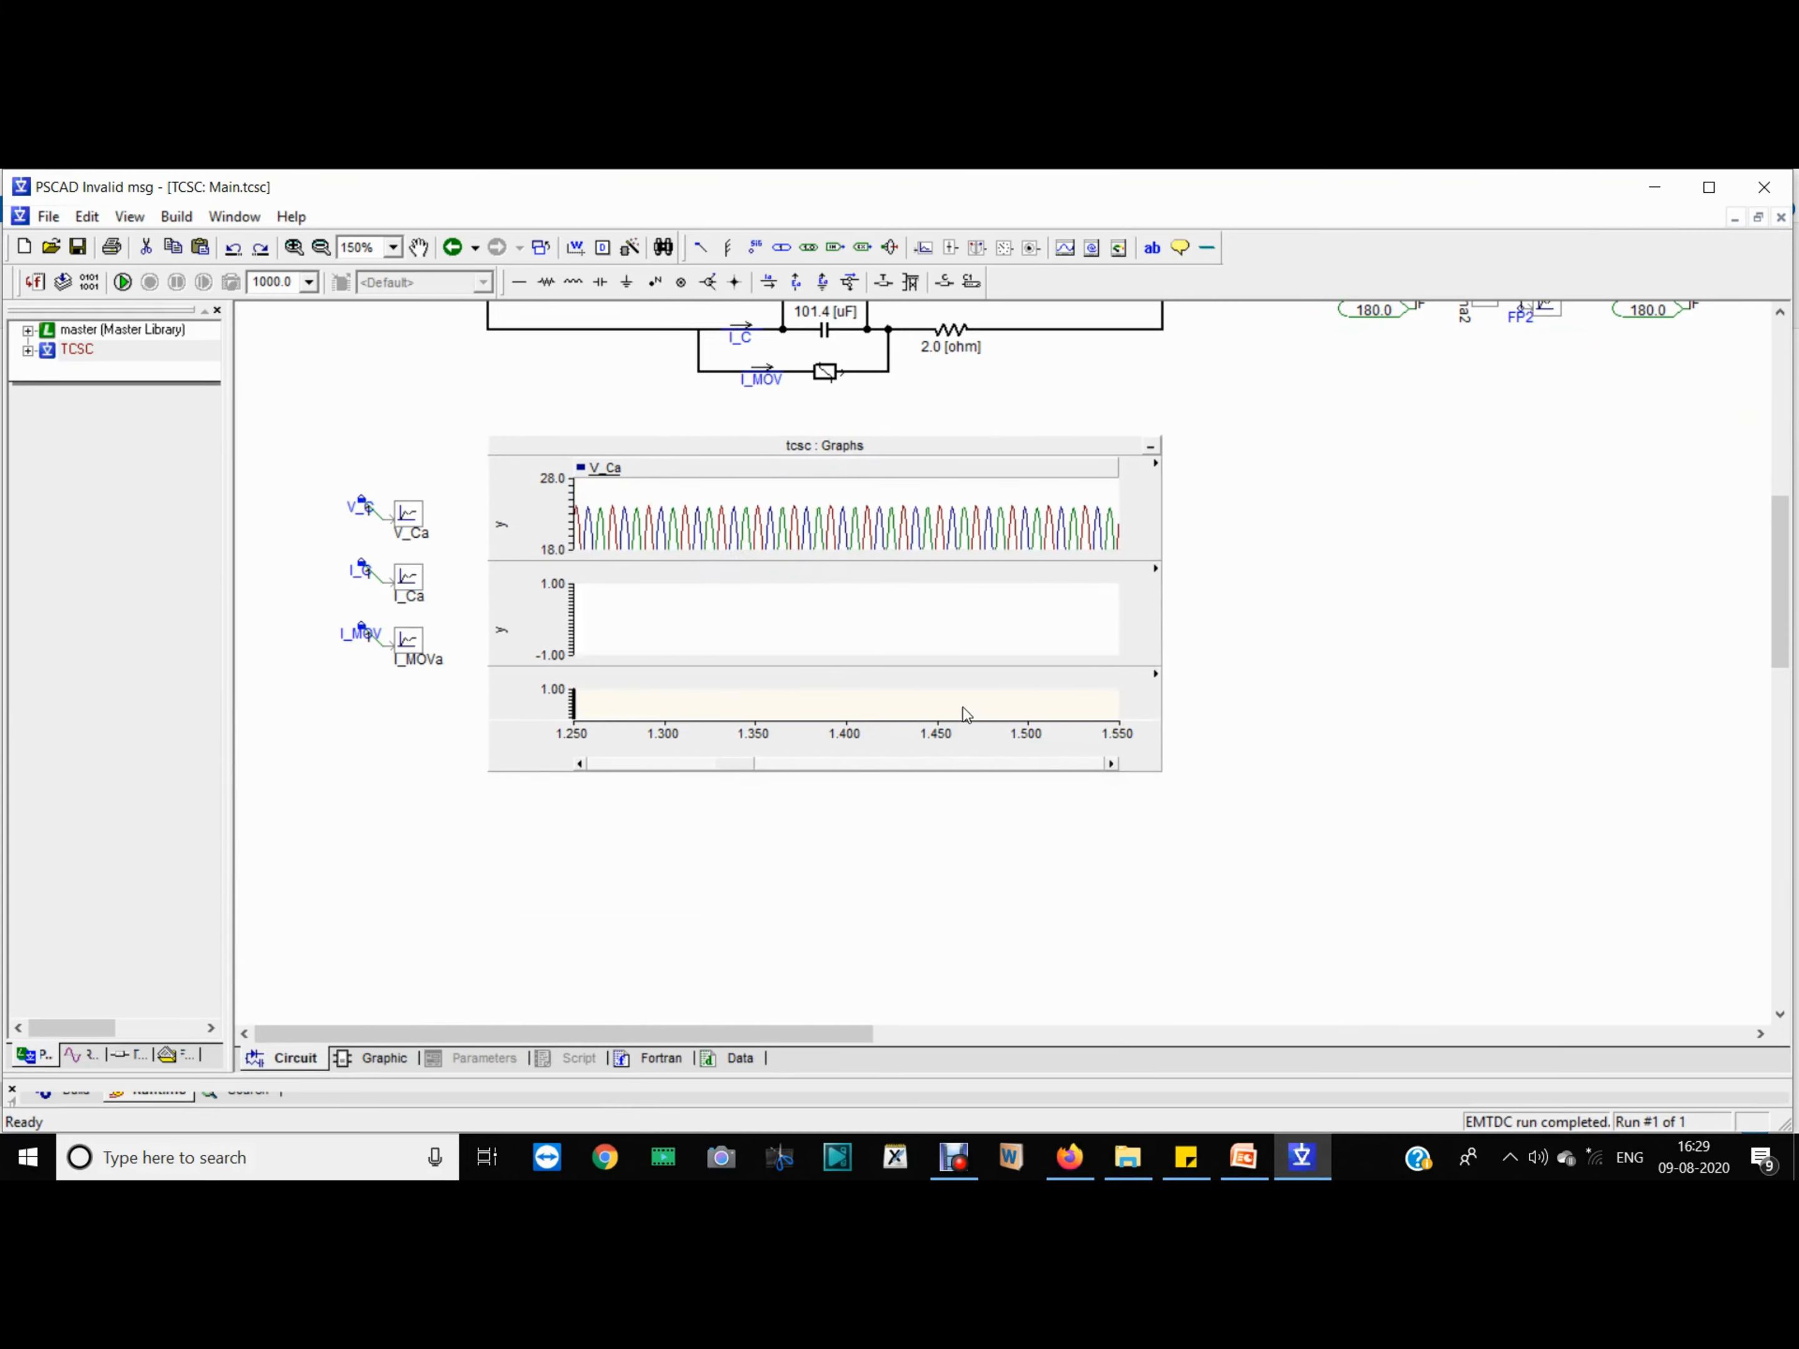
click(902, 446)
drag(1163, 772, 1166, 964)
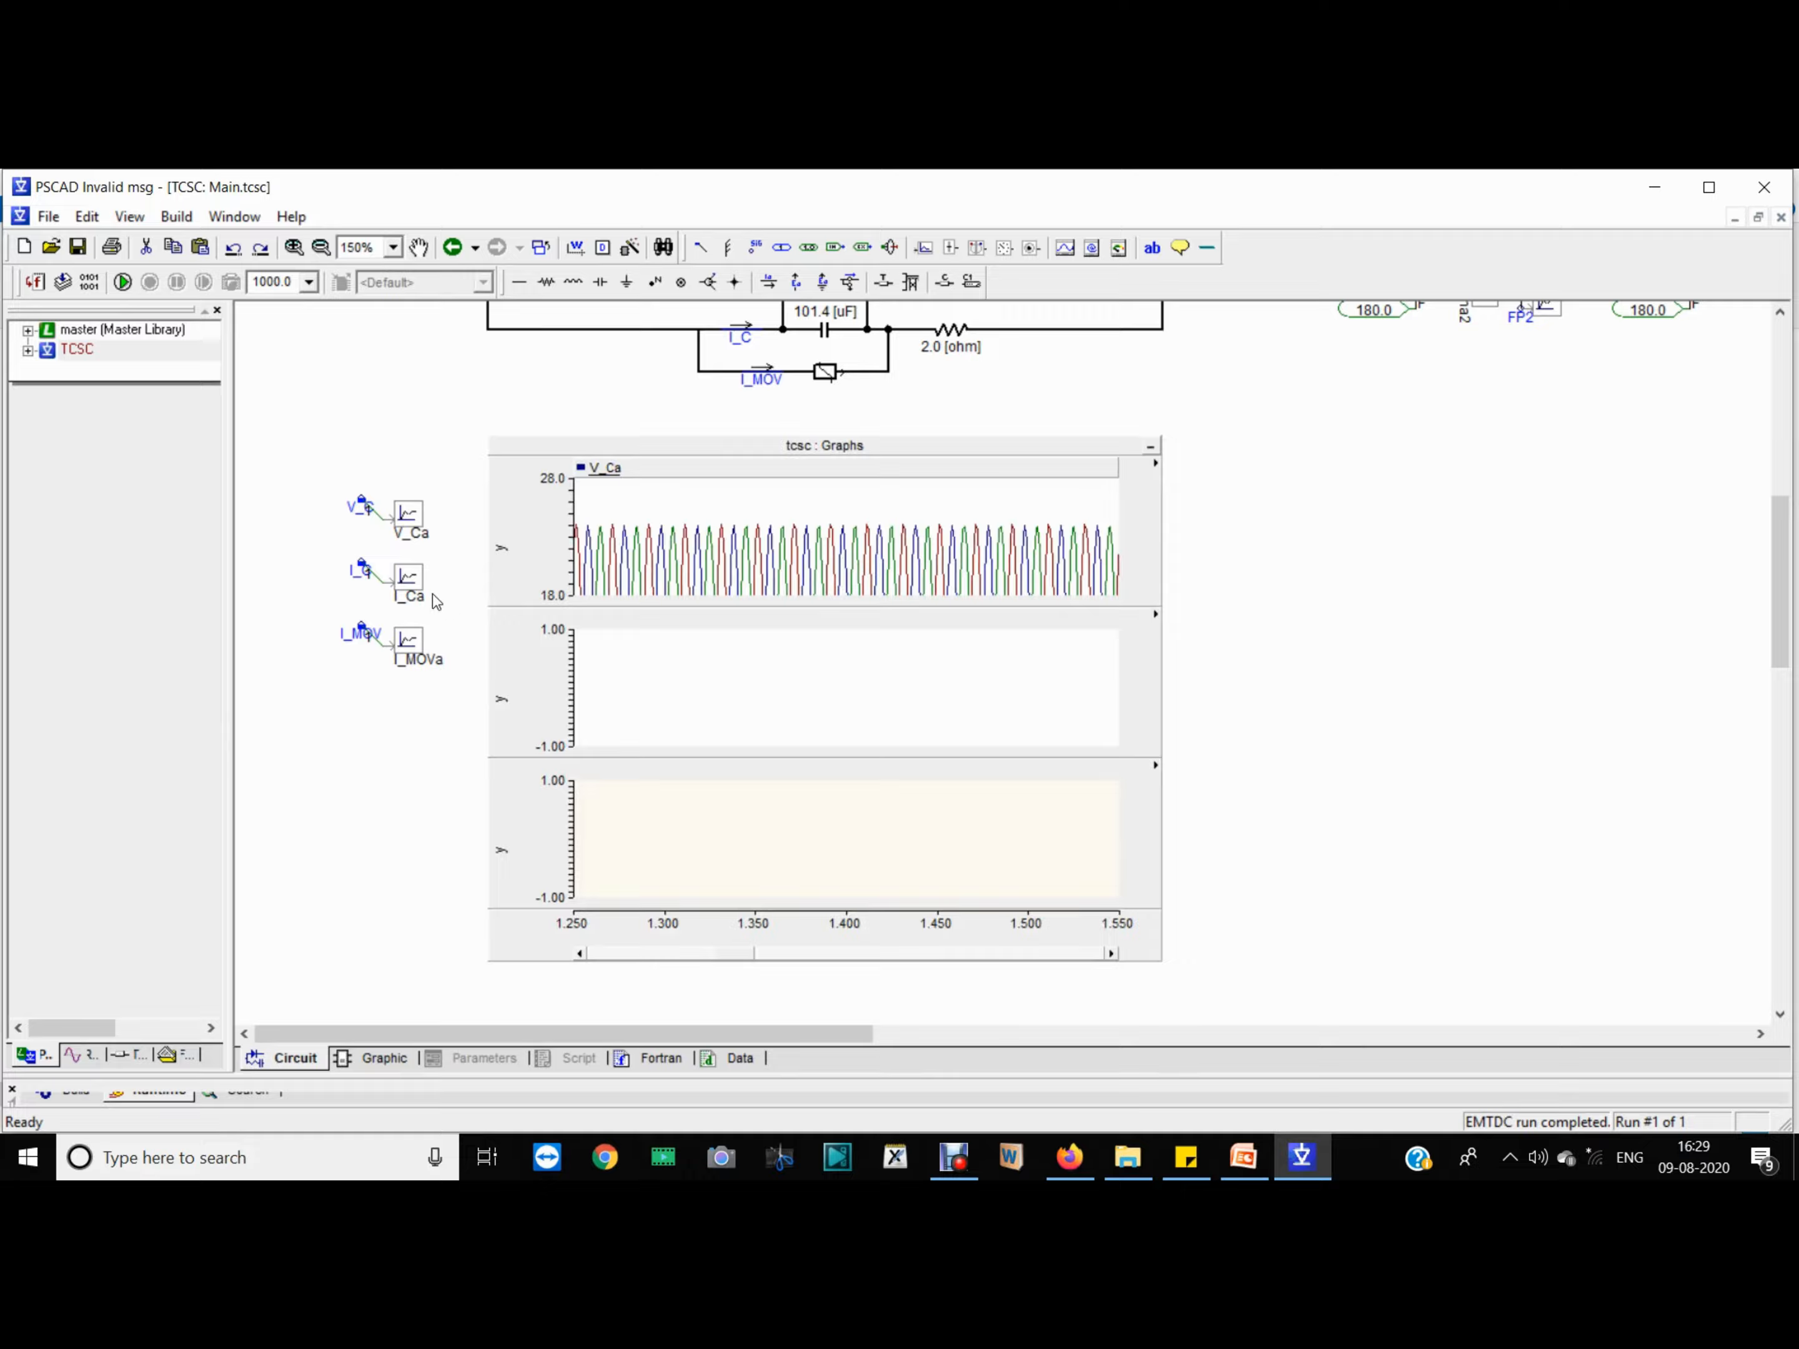
Step: Plot I_Ca in the middle graph and I_MOVa in the lowest graph, and run the simulation
click(410, 589)
drag(410, 590, 670, 685)
click(416, 649)
drag(416, 649, 690, 829)
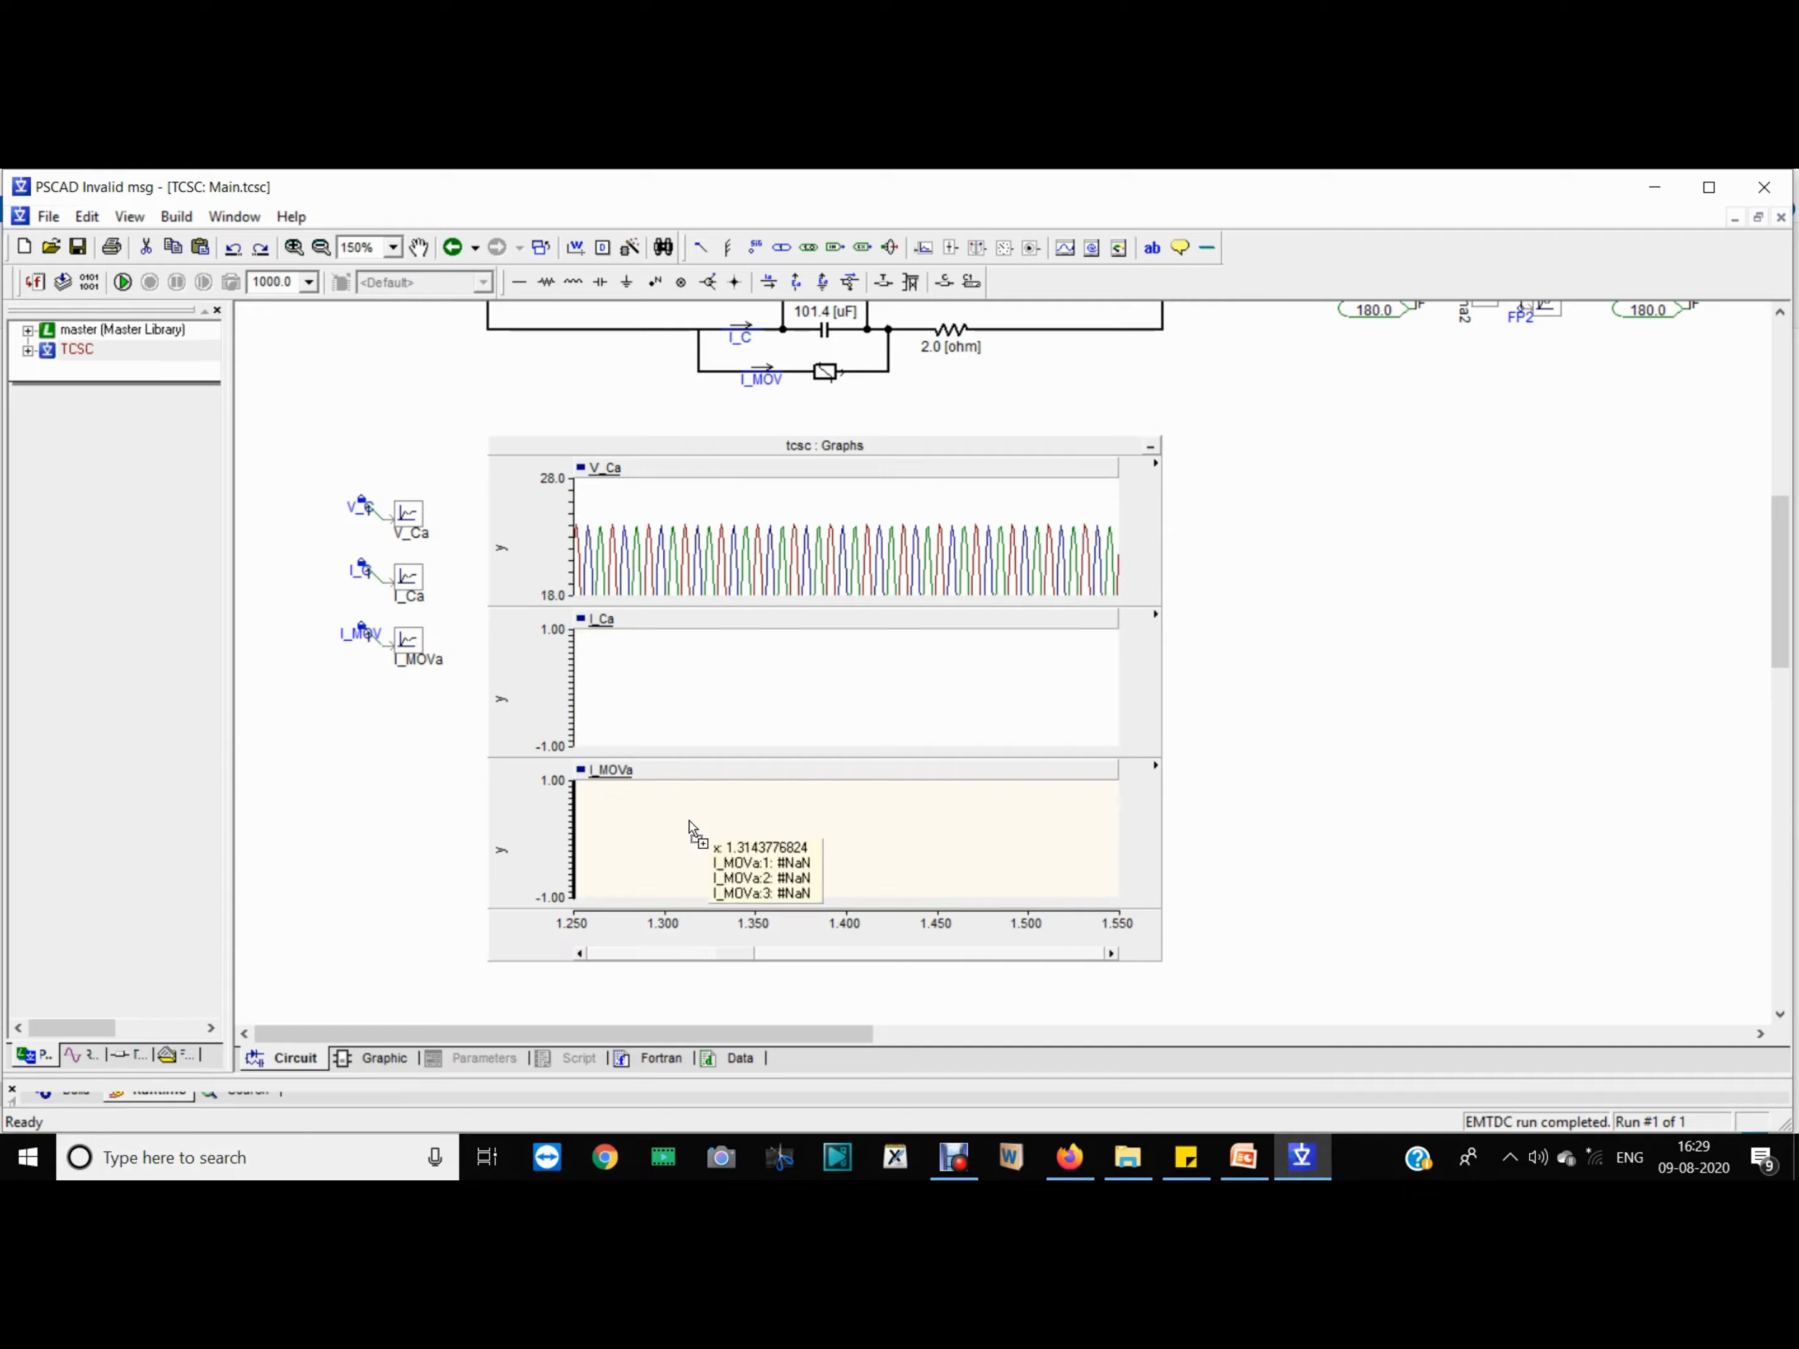
click(122, 282)
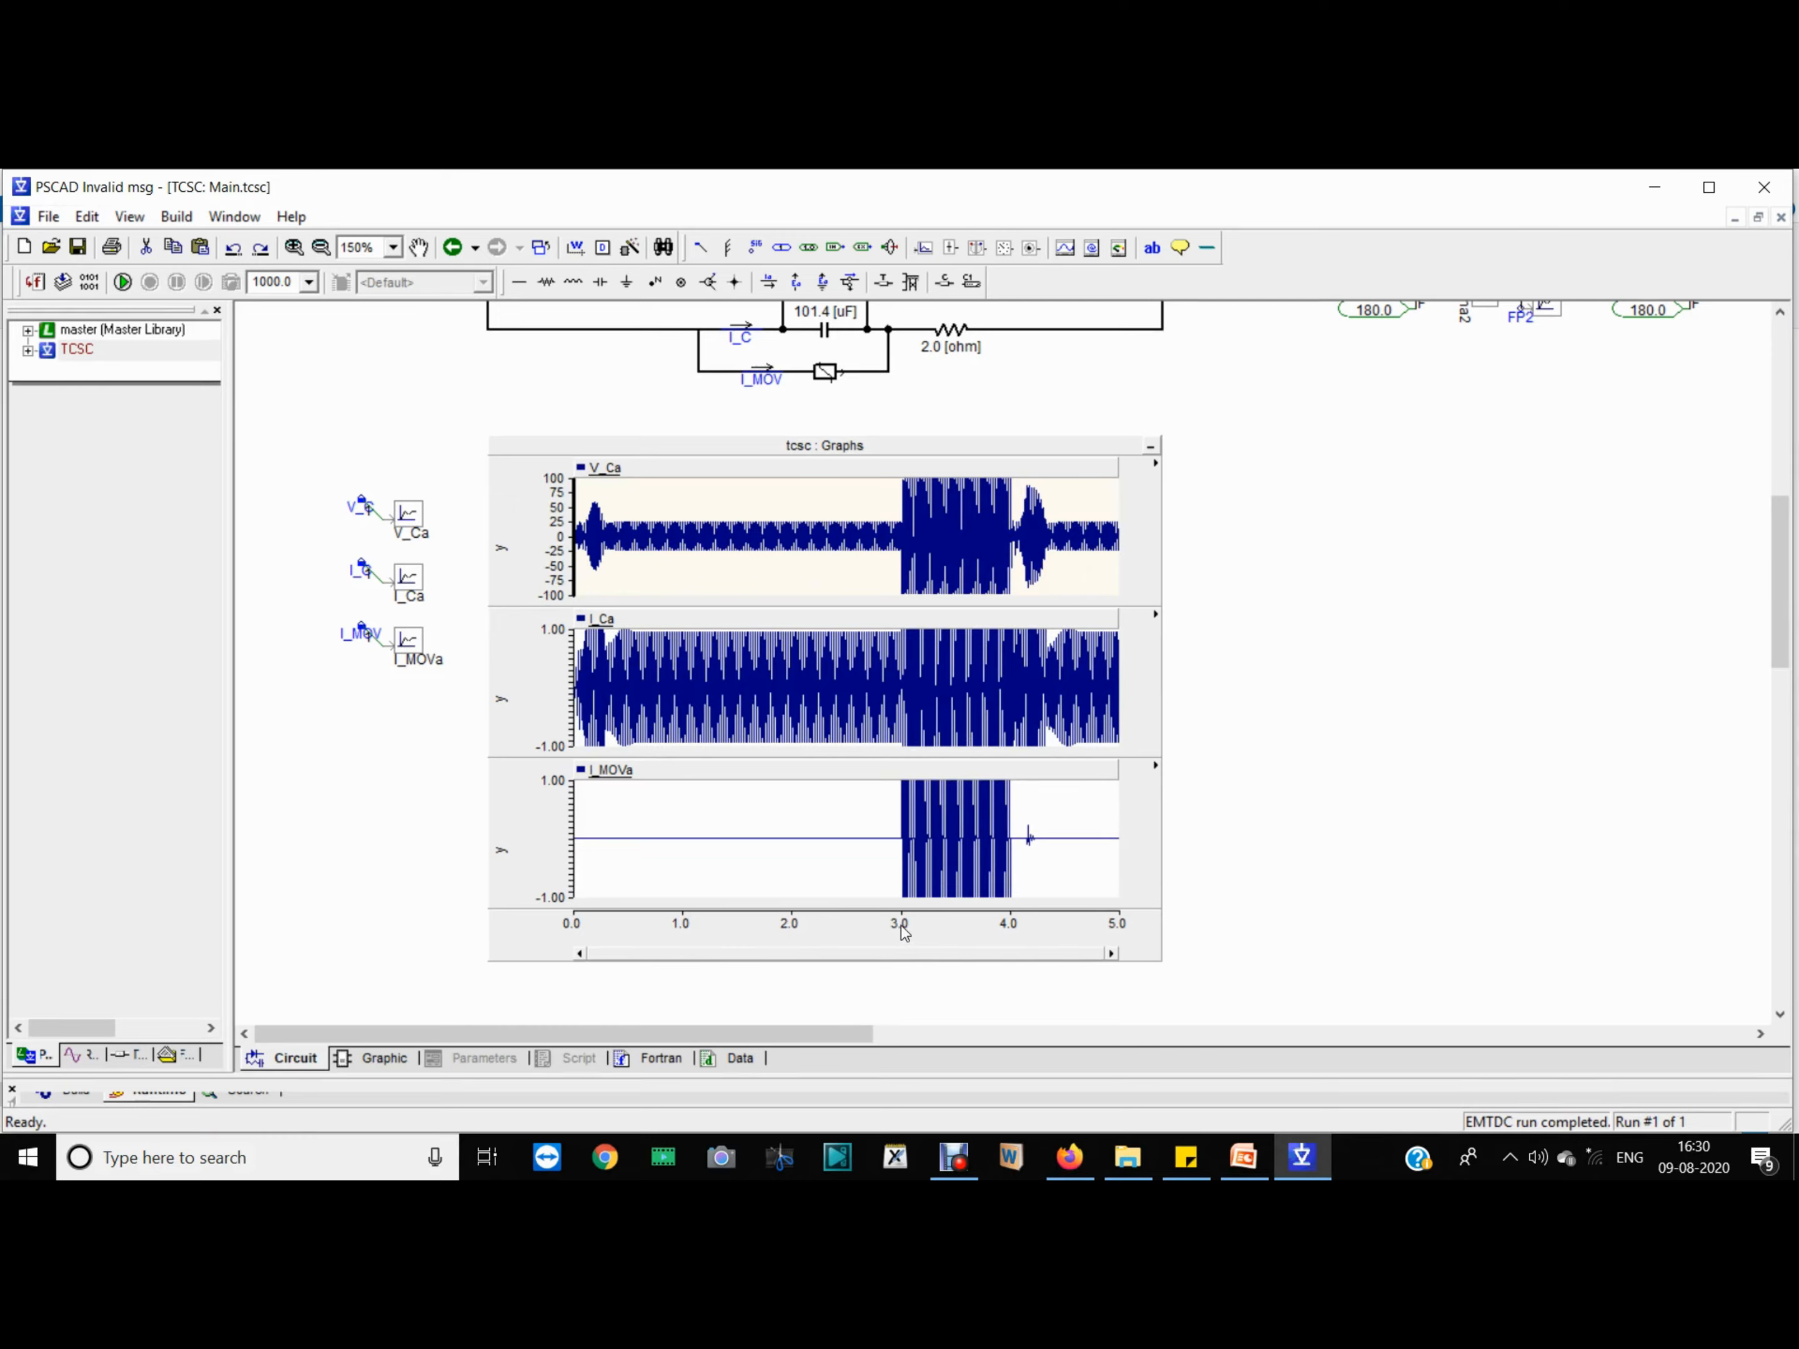
Step: Set the V_Ca graph's Y-axis range from -150 to 150
double_click(771, 575)
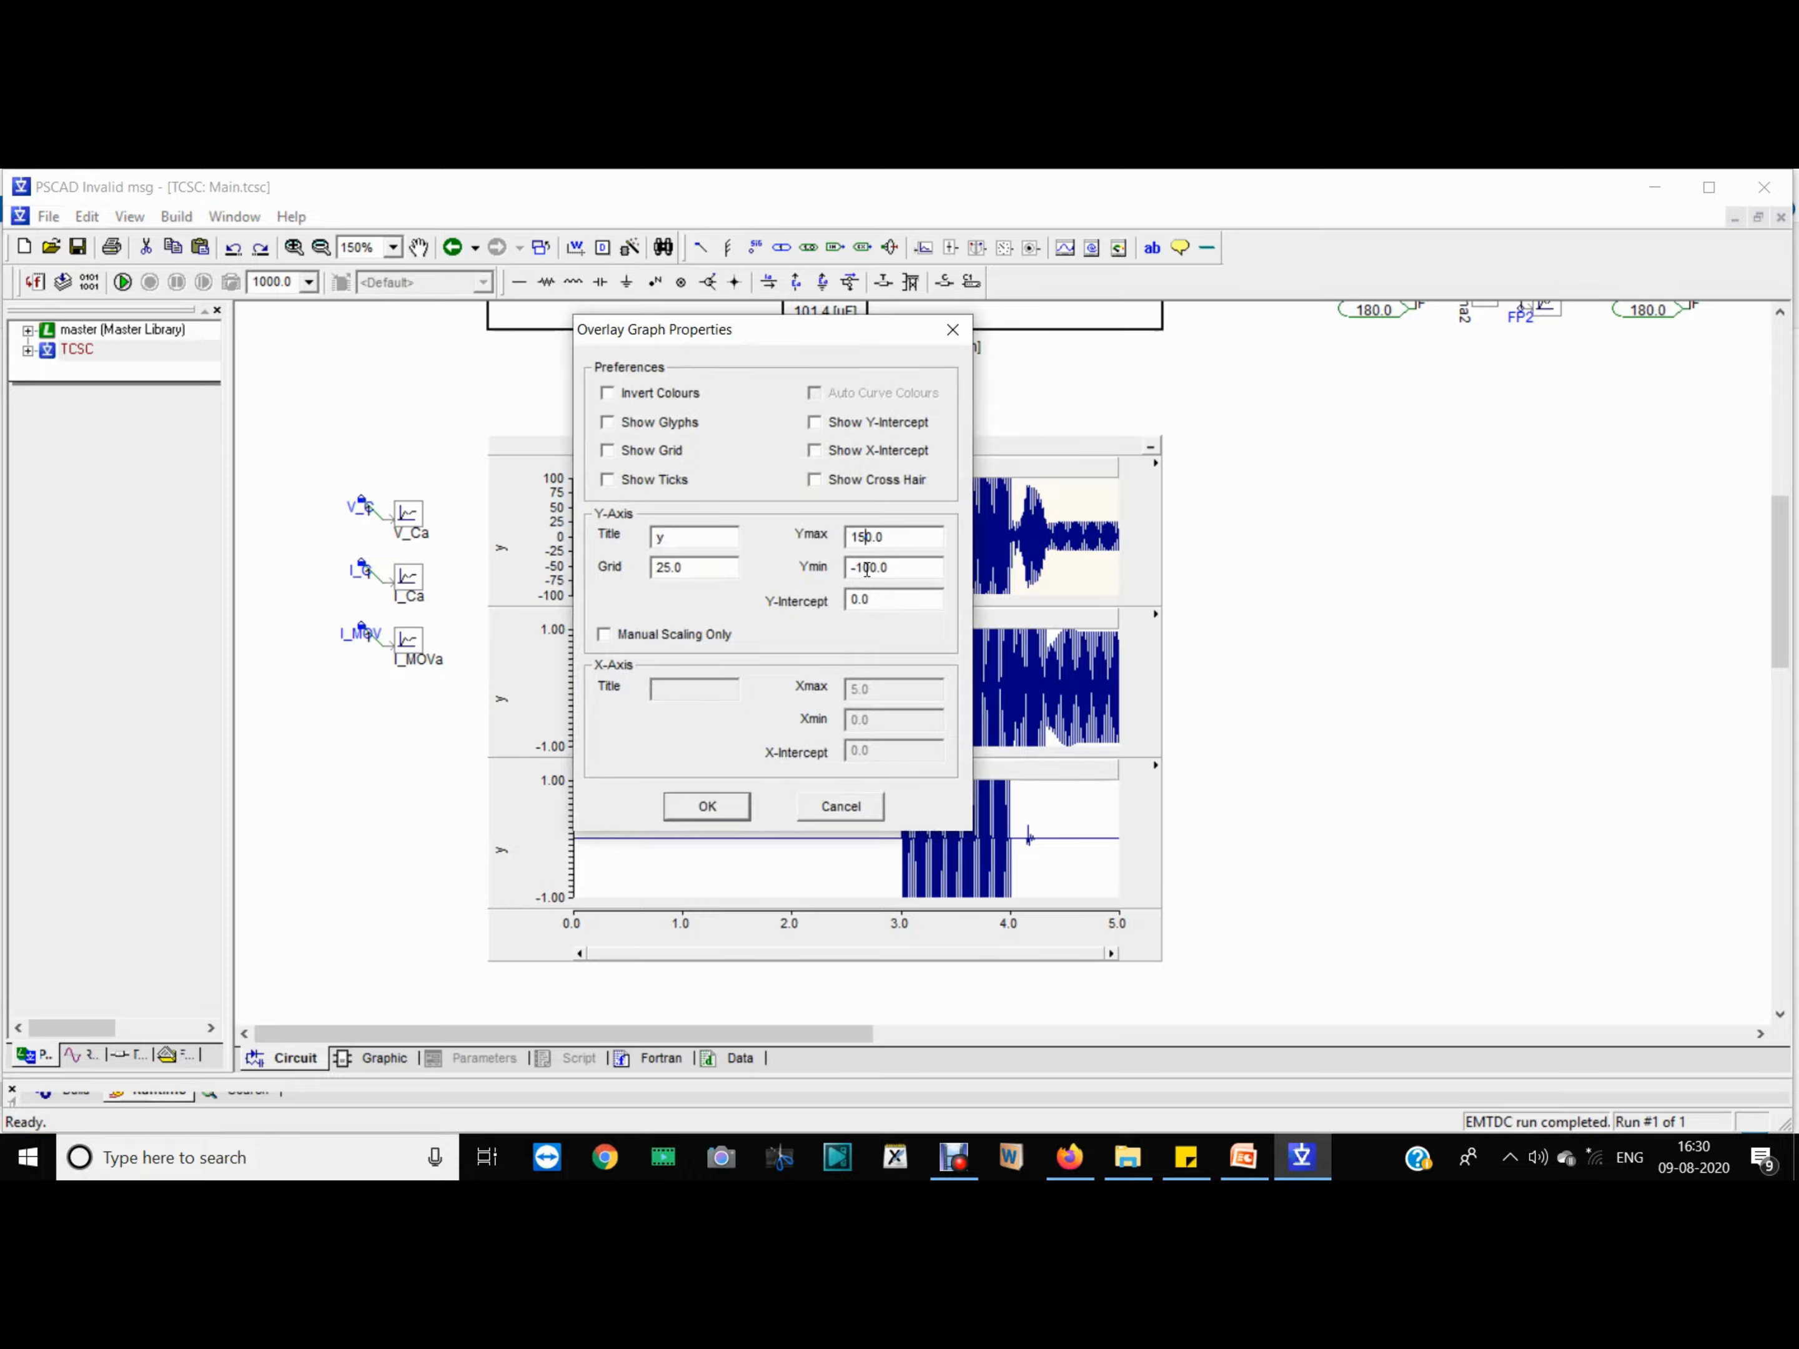
drag(861, 567, 870, 567)
key(Return)
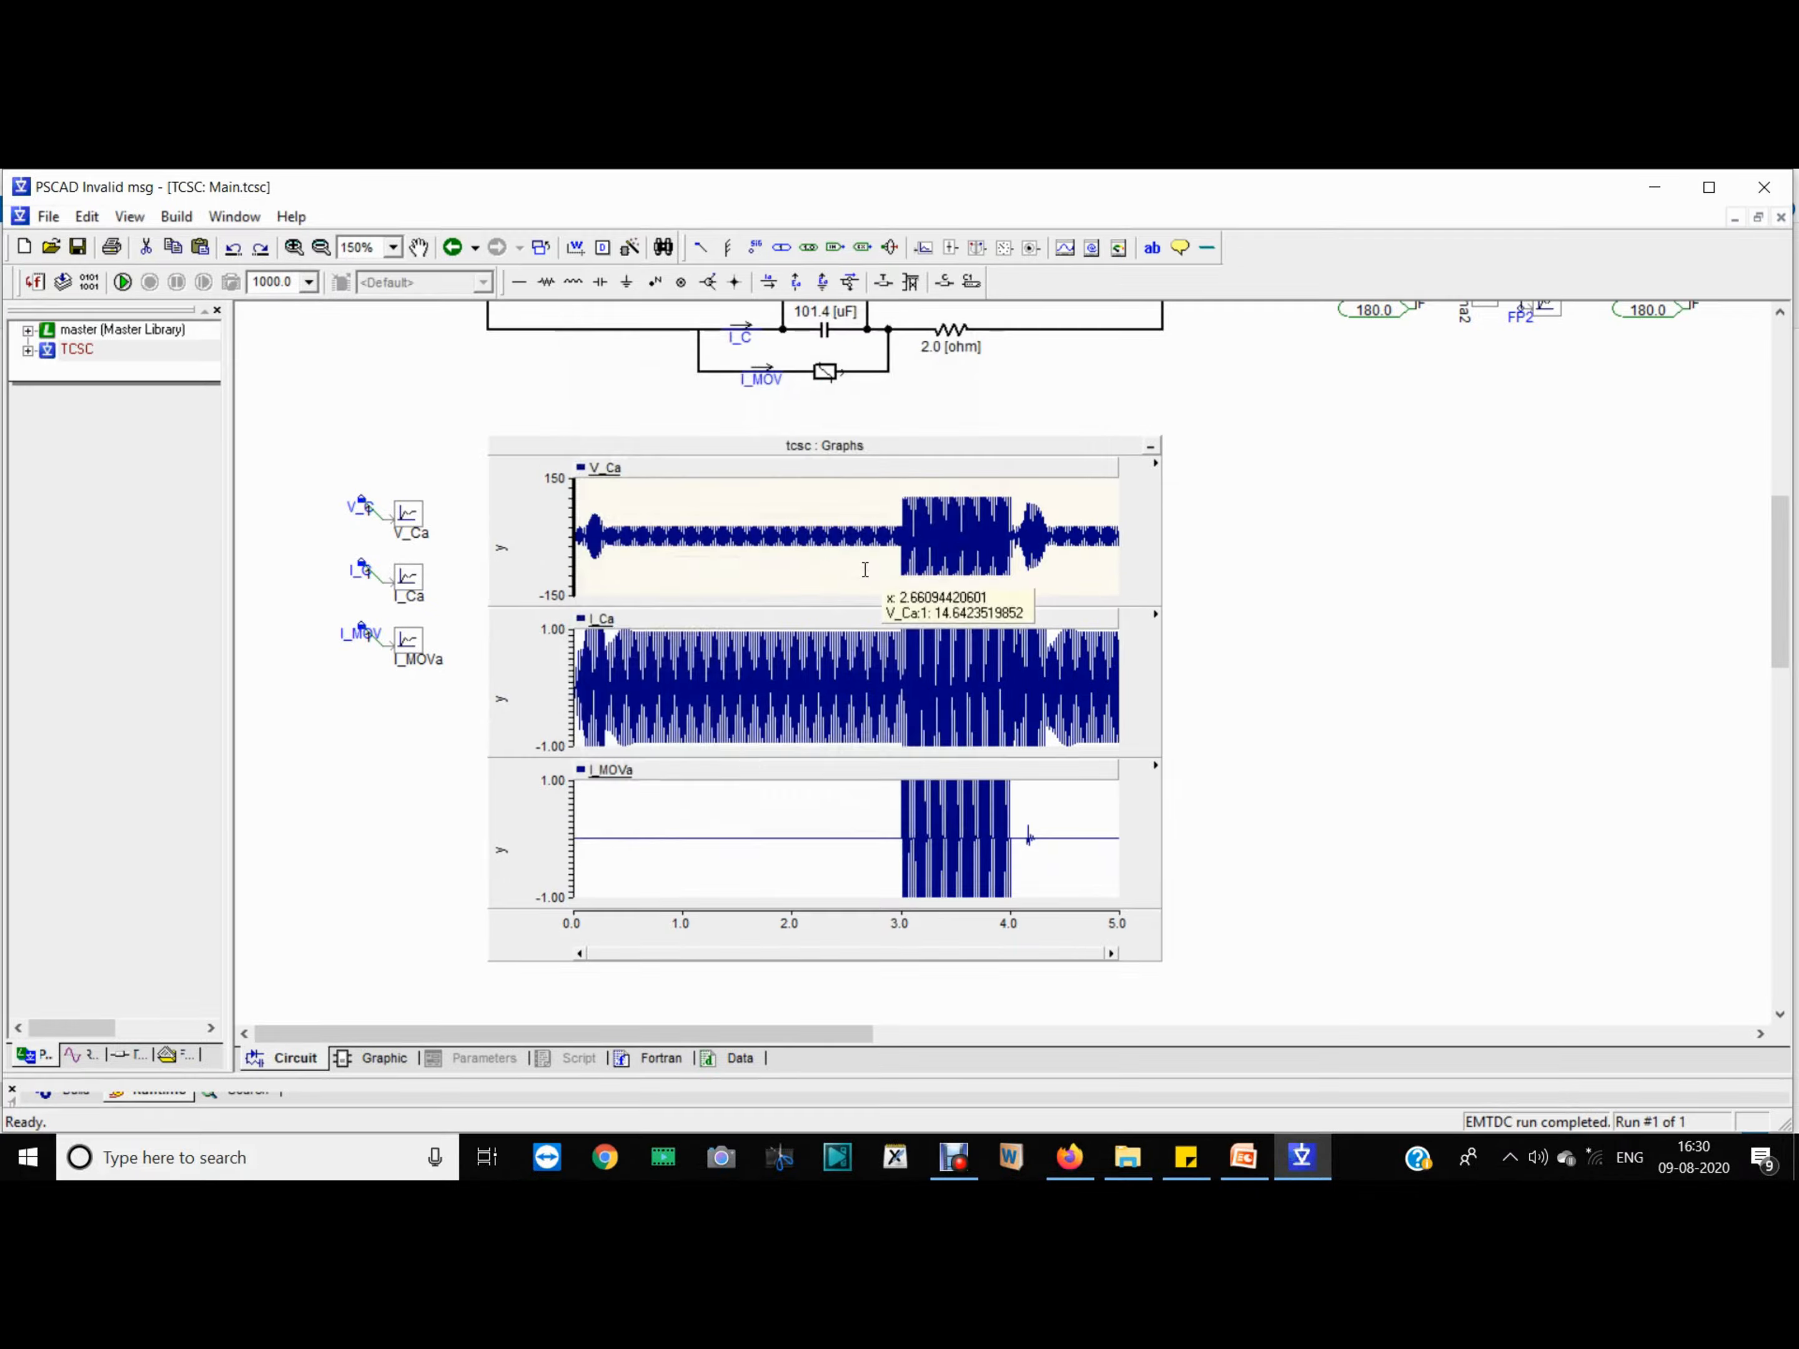
Step: Set the I_Ca graph's Y-axis range from -2.0 to 2.0
double_click(841, 747)
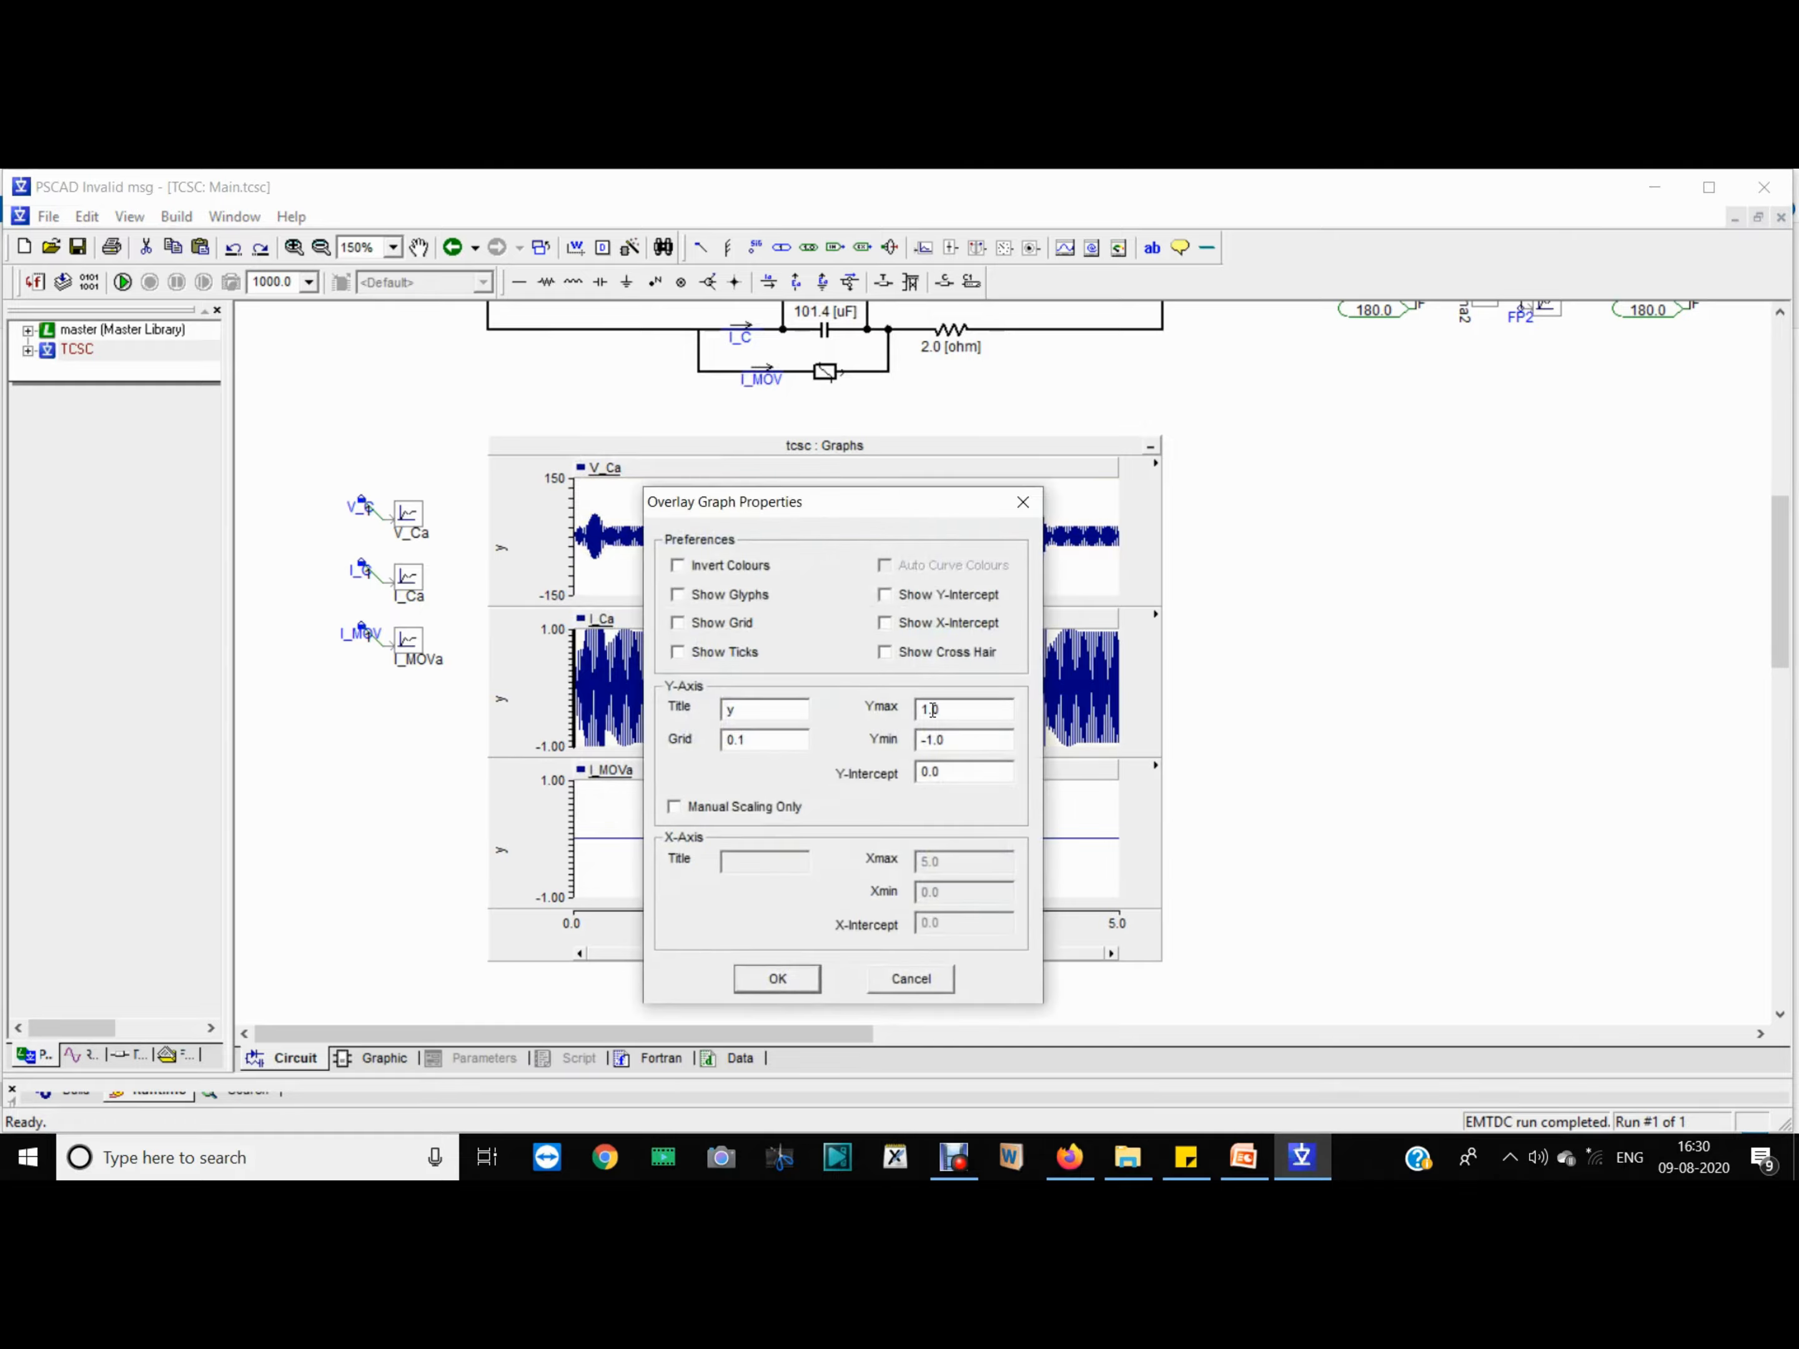
drag(929, 710, 887, 717)
drag(935, 739, 930, 739)
key(Return)
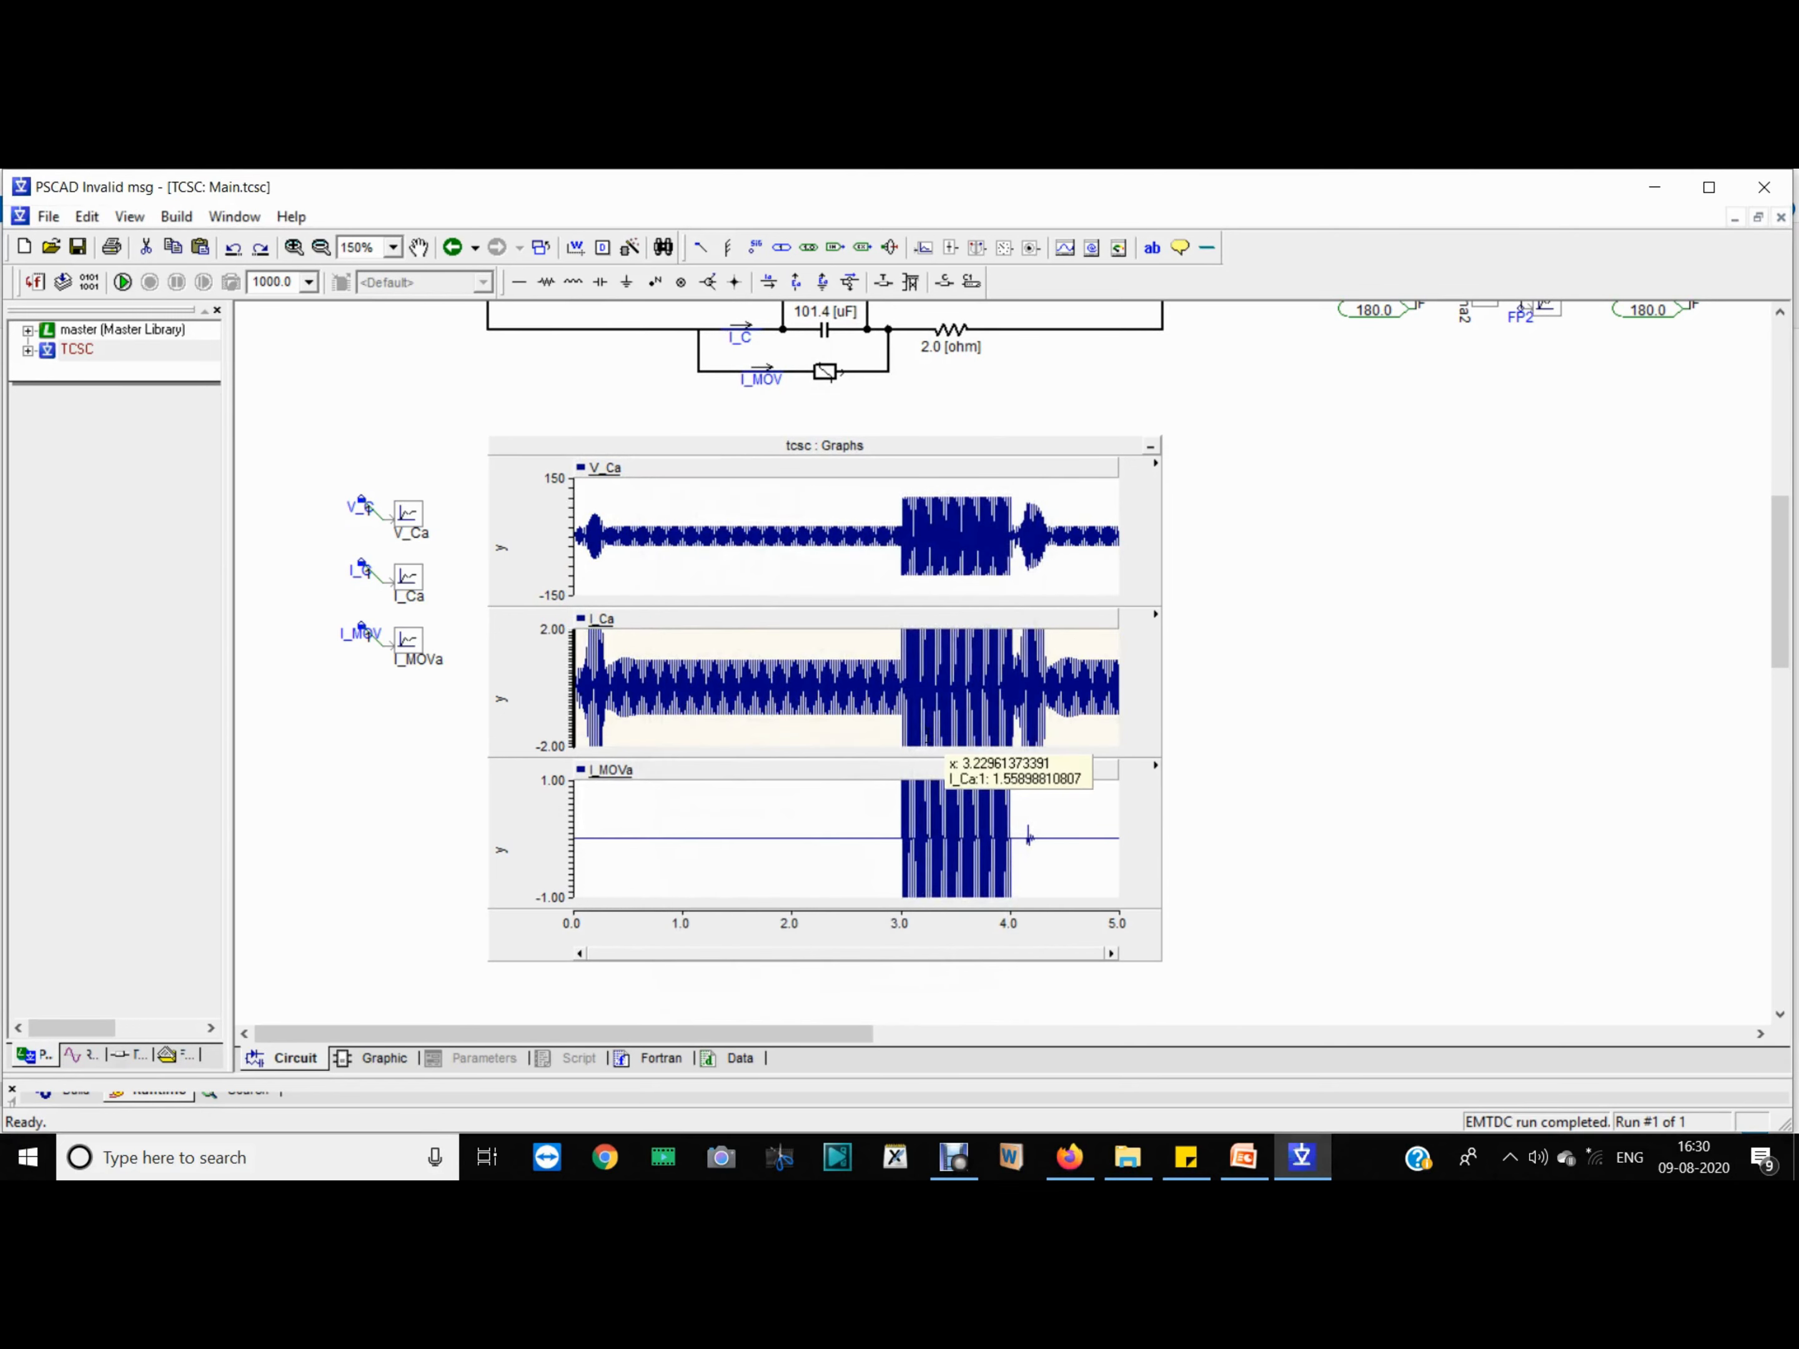
Step: Set the I_Ca graph's Y-axis range from -5 to 5
double_click(884, 725)
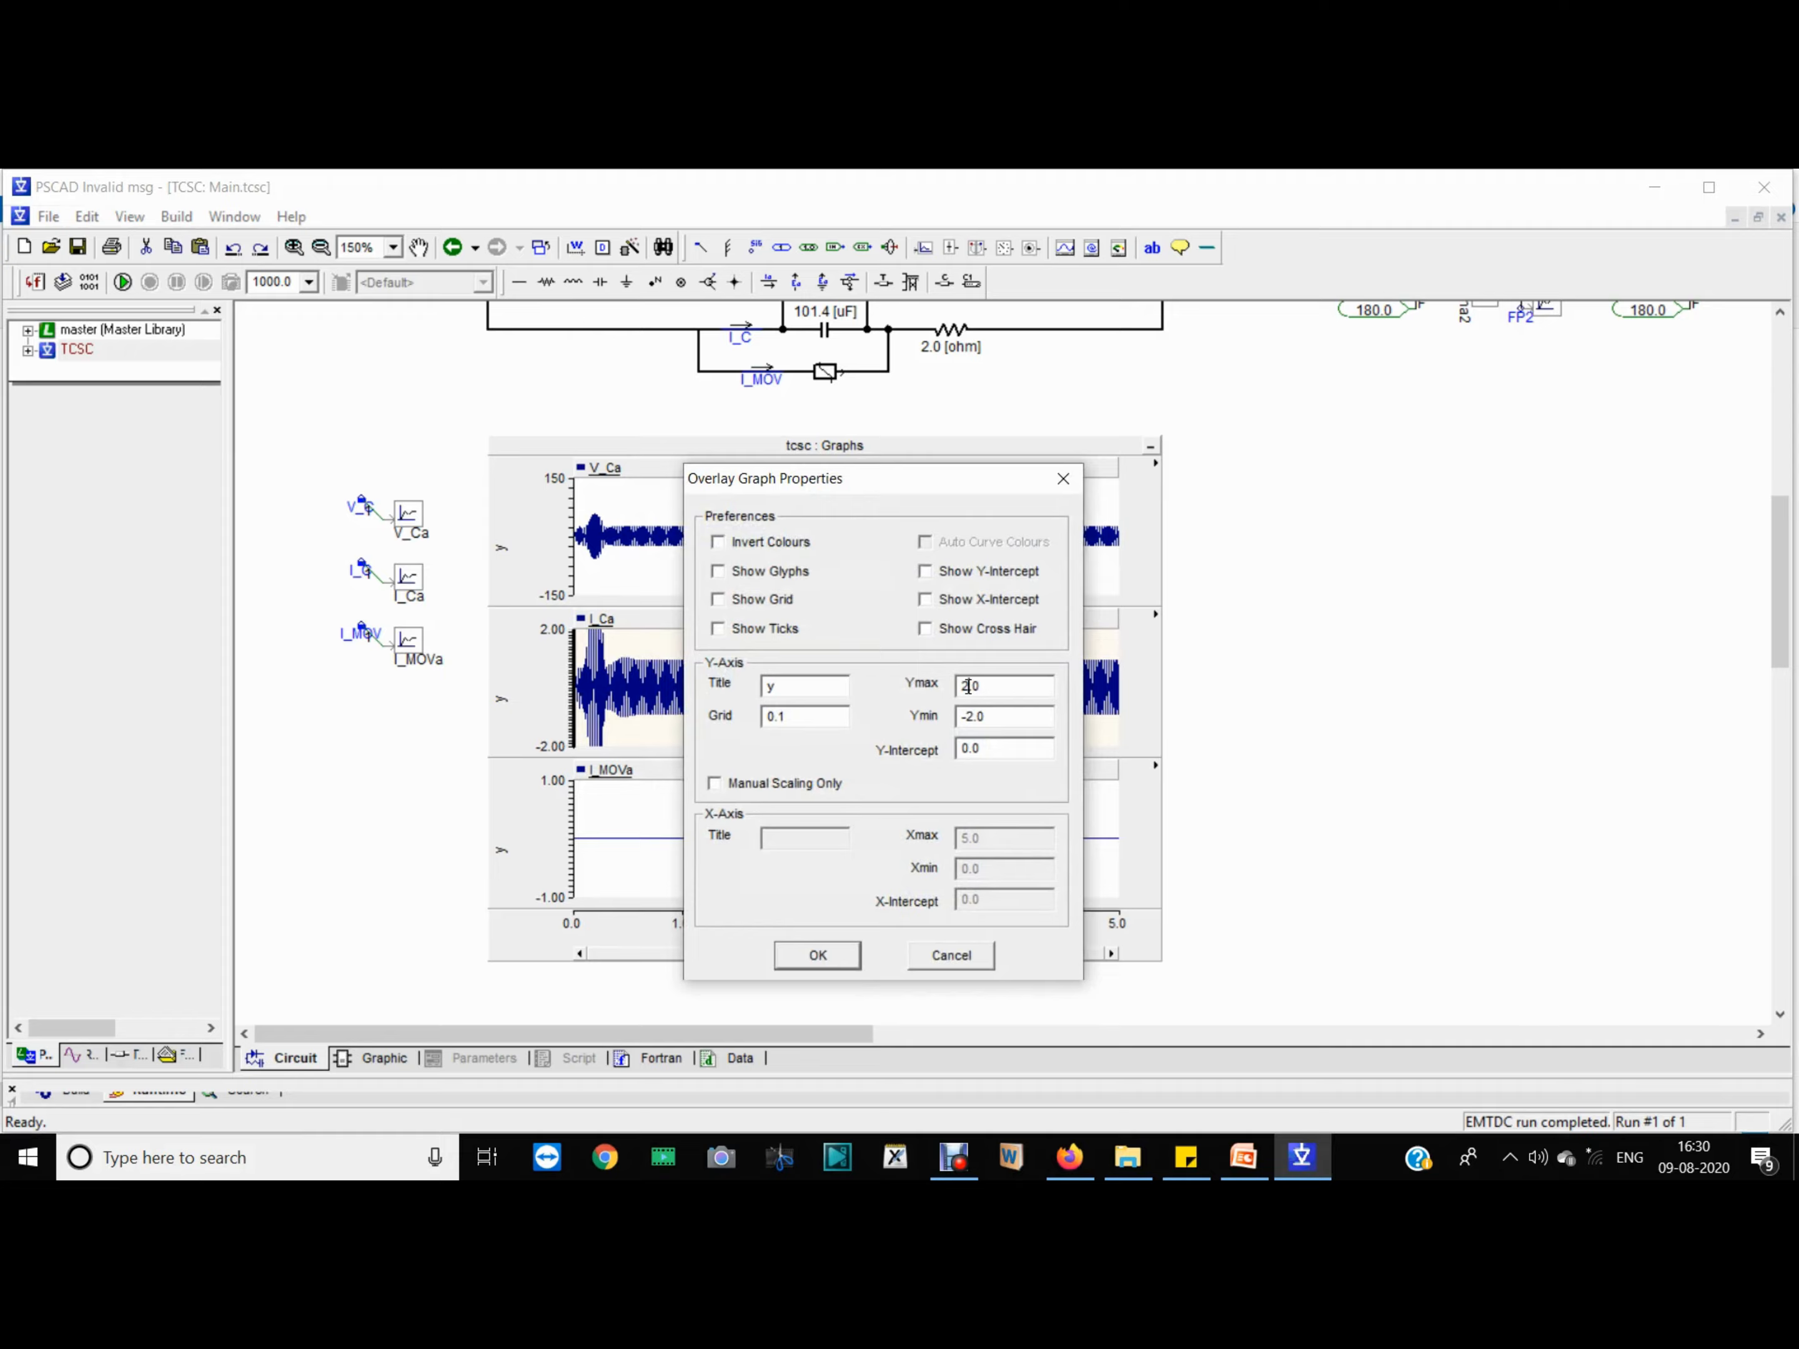
drag(967, 686, 928, 691)
drag(966, 709, 965, 713)
click(977, 715)
text(-5)
key(Return)
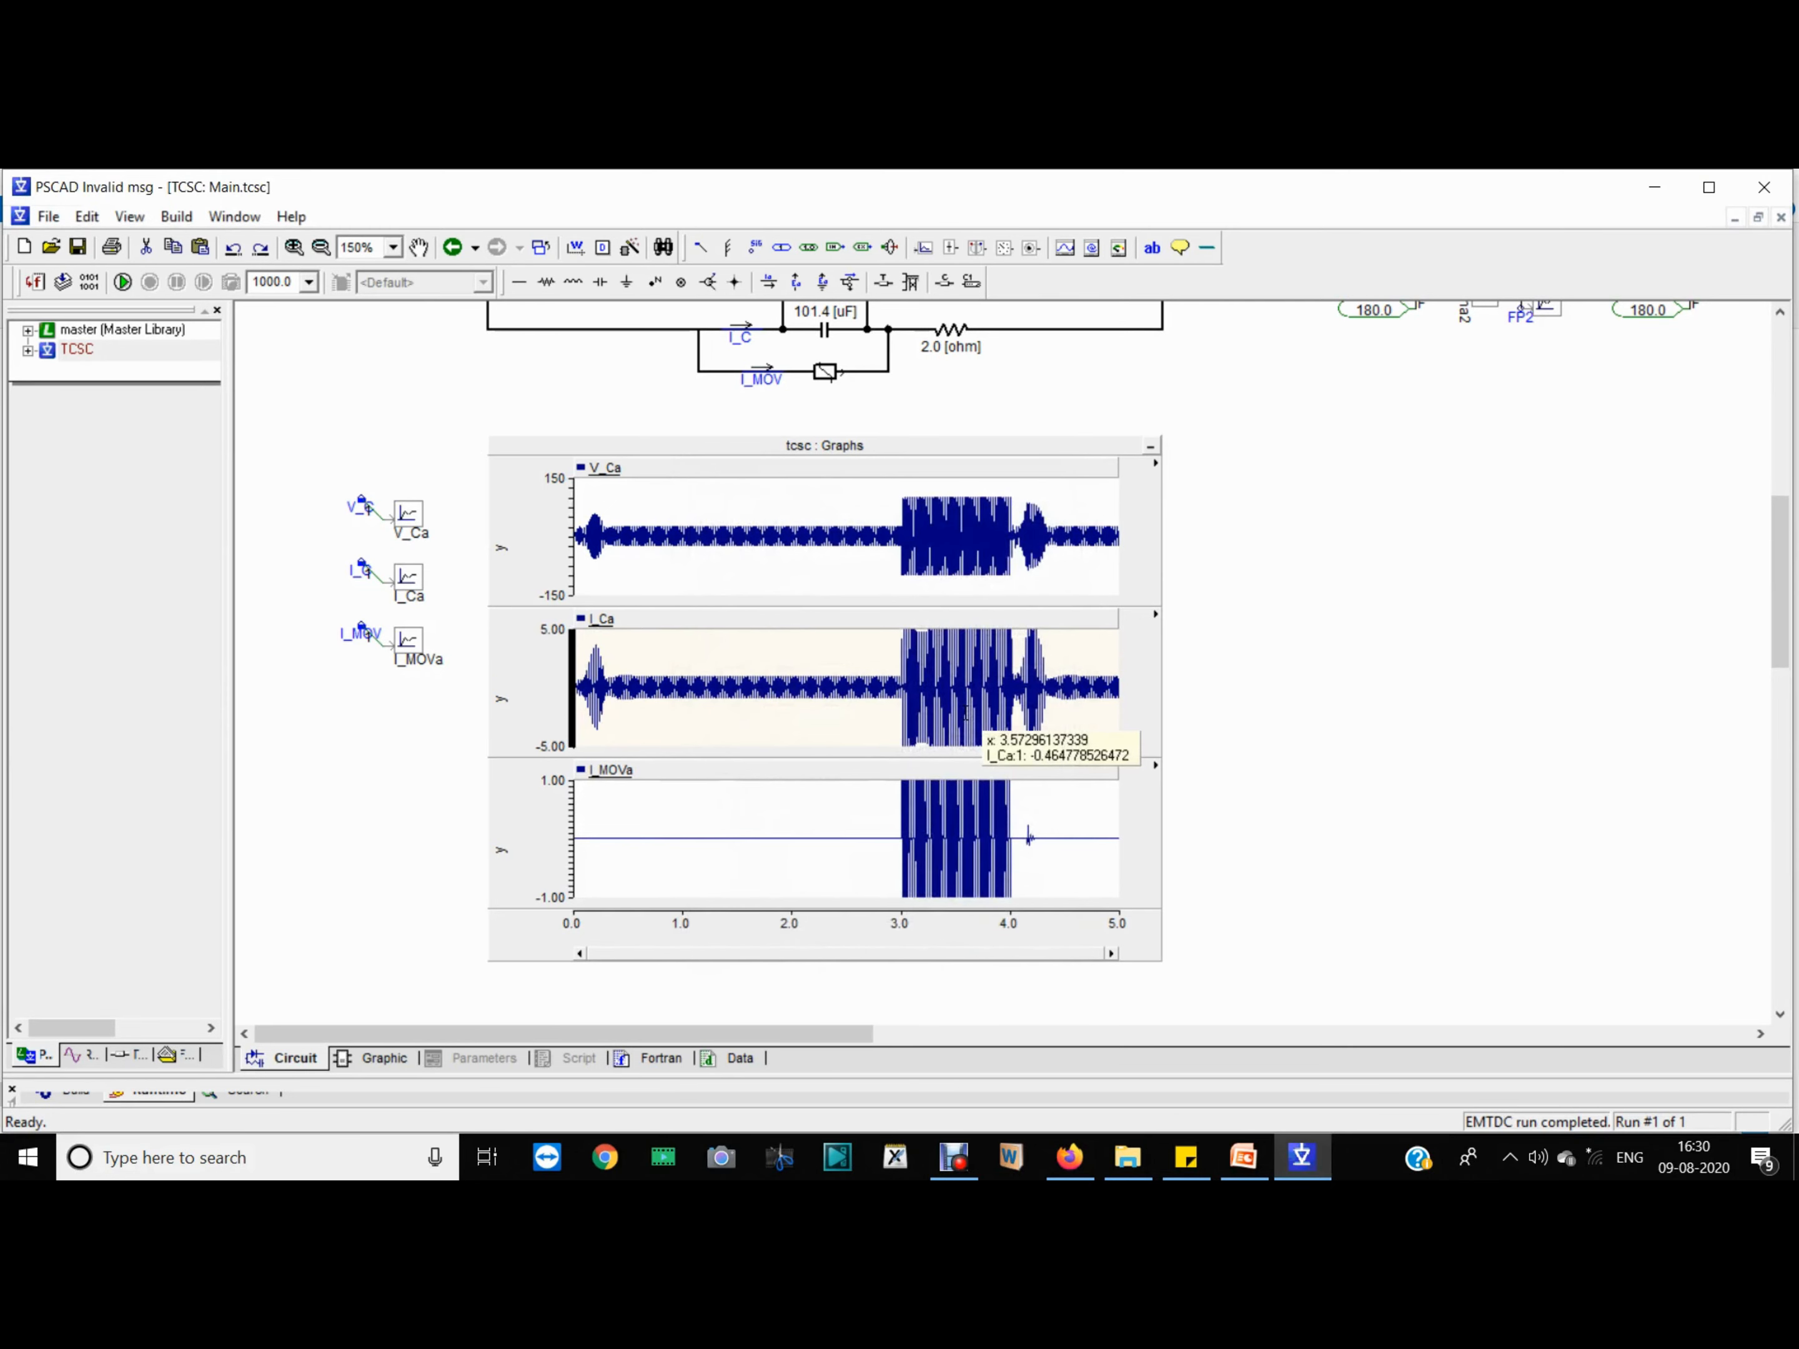
Step: Set the I_MOVa graph's Y-axis range from -5 to 5
double_click(810, 863)
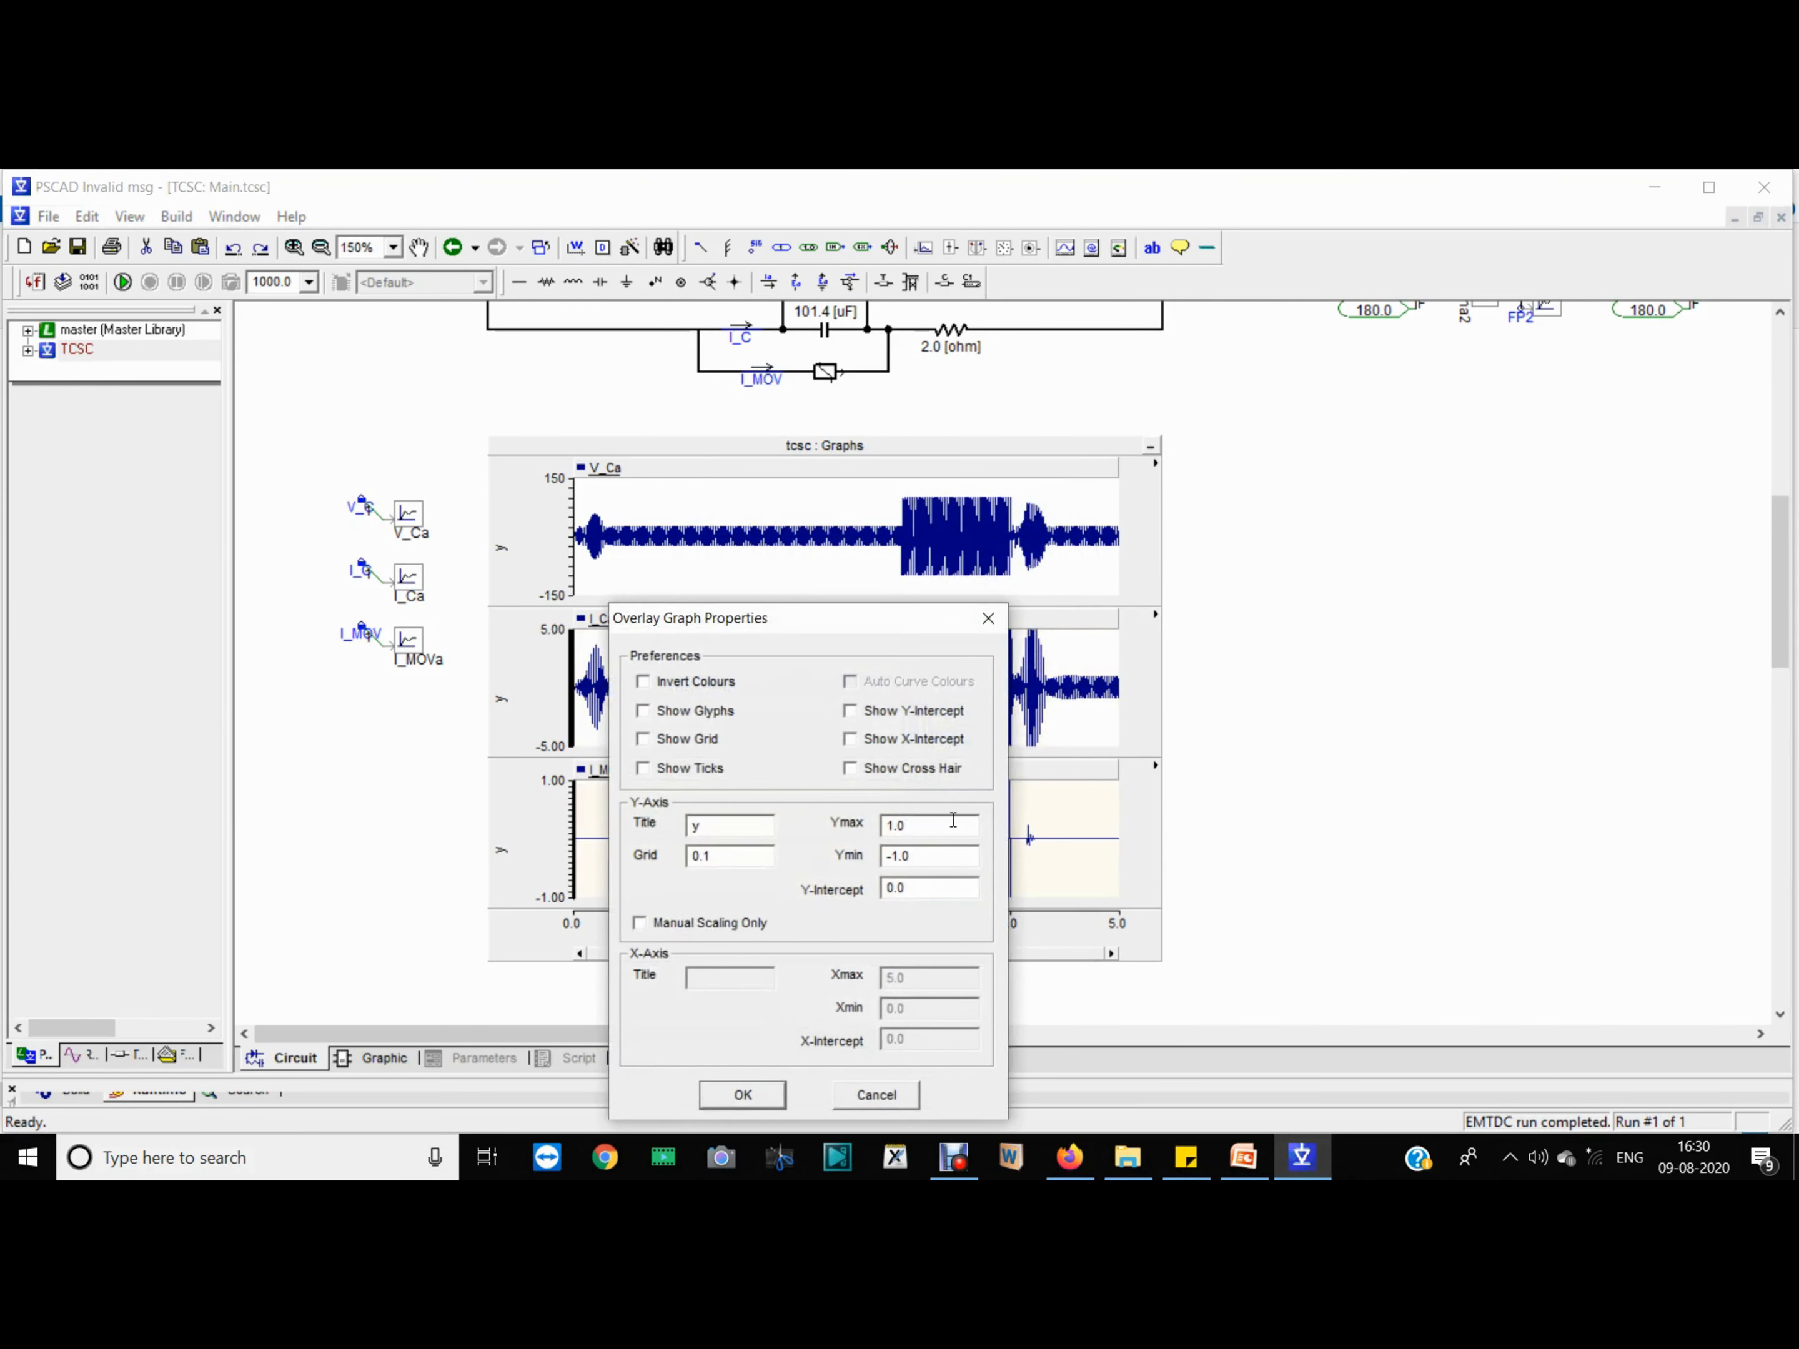
click(915, 831)
text(15)
text(5)
key(BackSpace)
text(5)
key(Return)
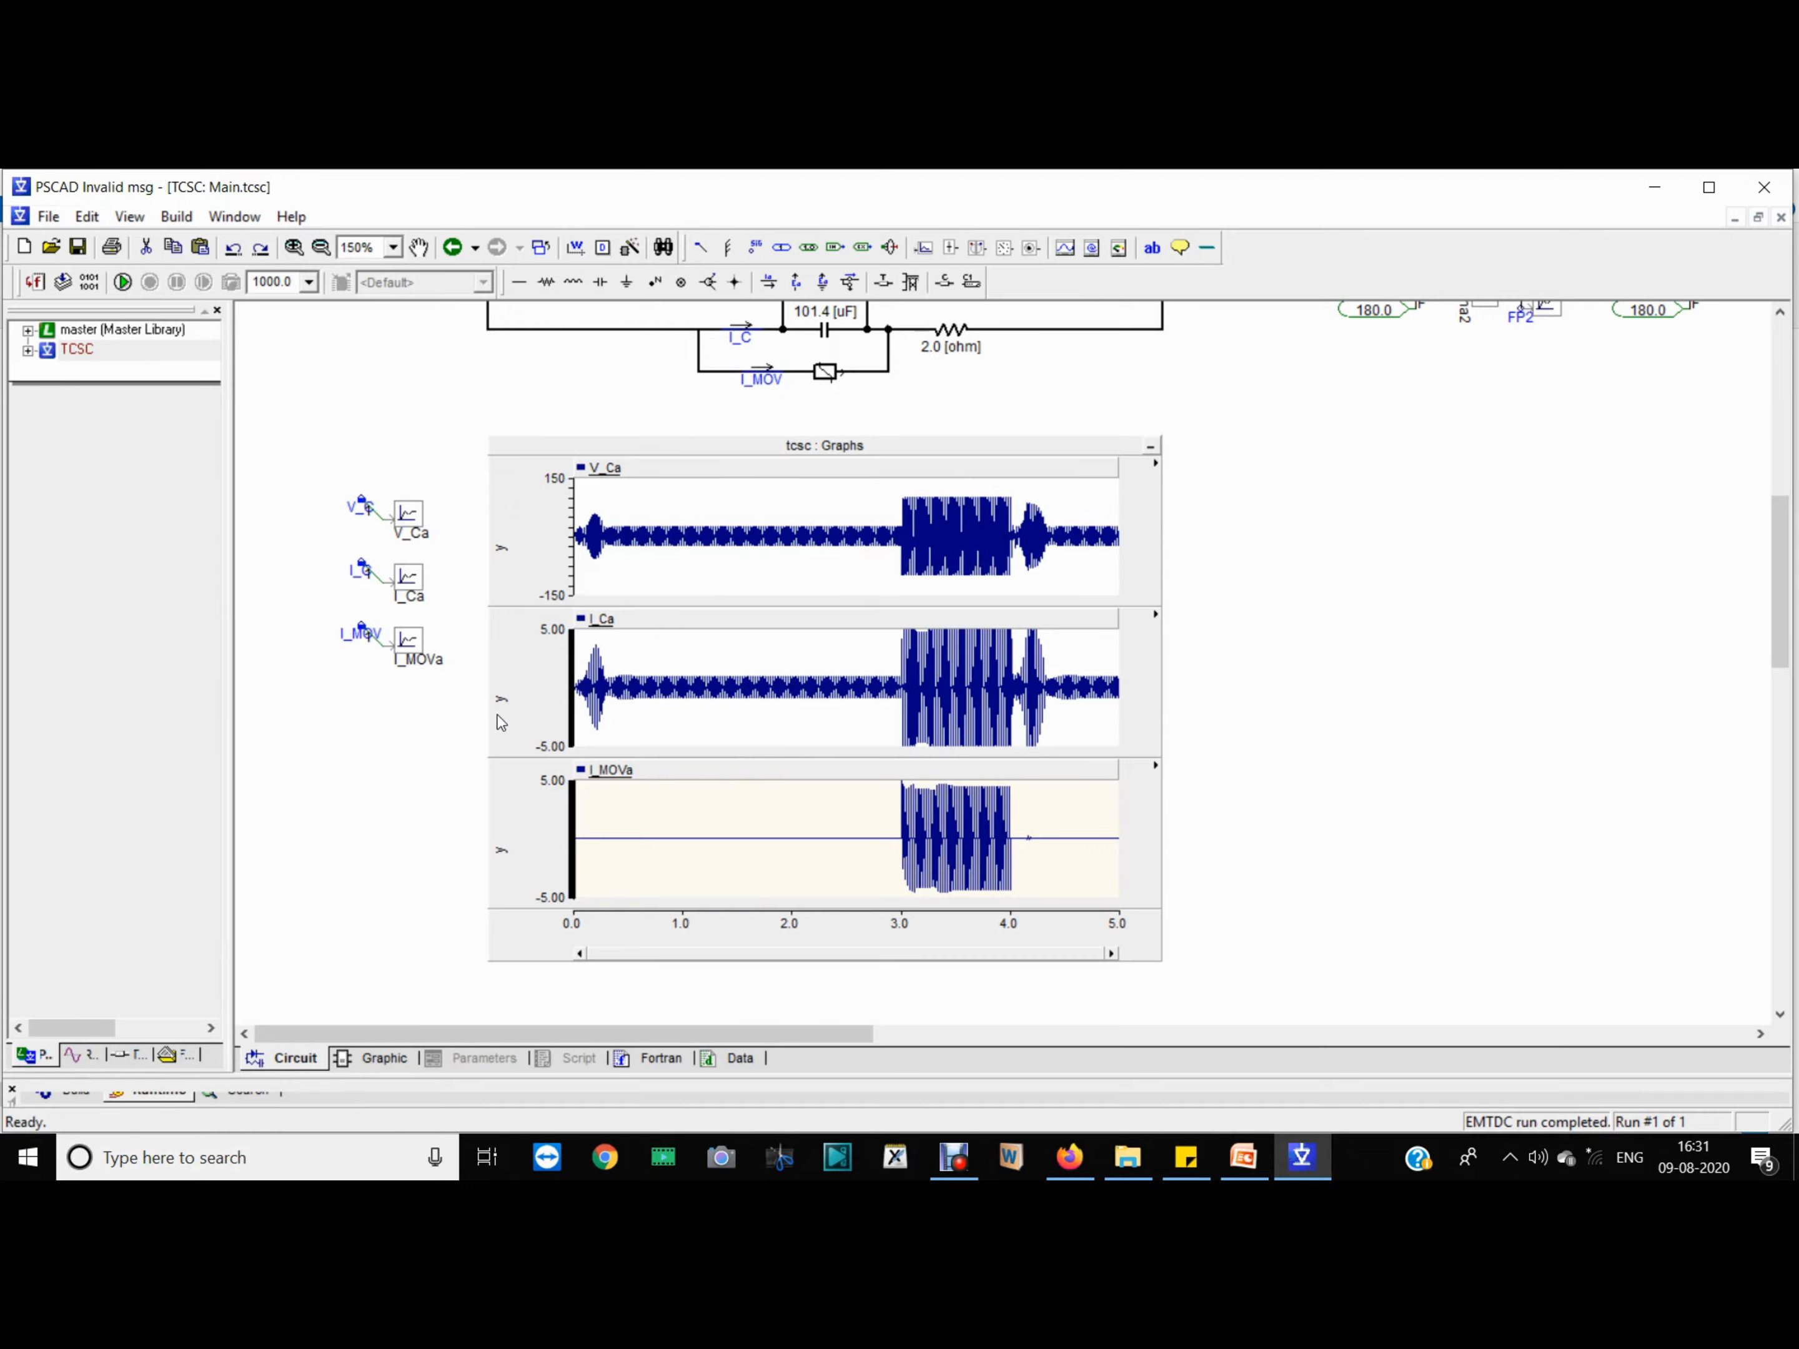
Step: Duplicate the V_C and I_C label and output channel groups below the I_MOV channel
drag(468, 610, 327, 398)
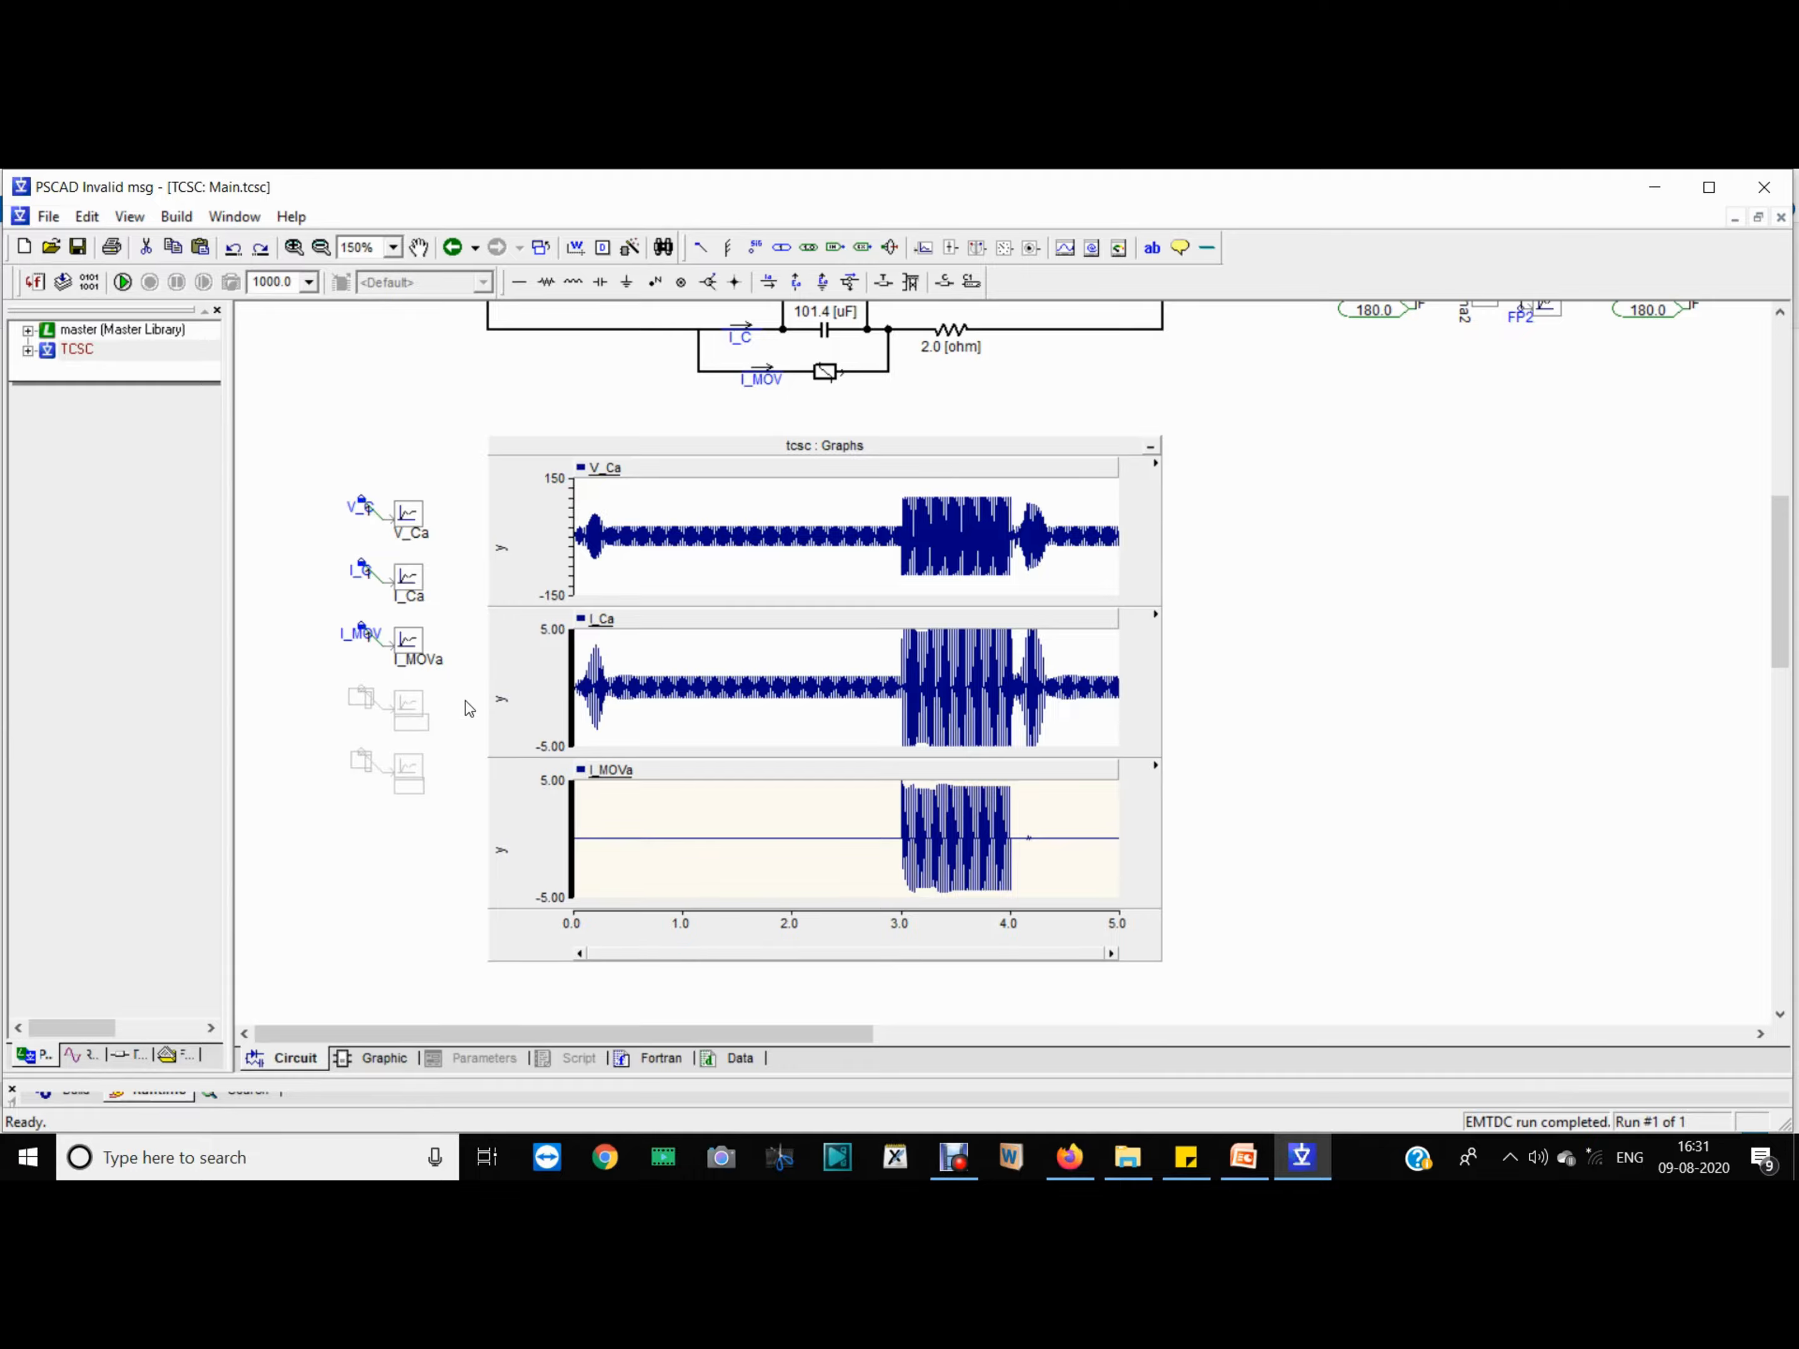
scroll(468, 707, up, 10)
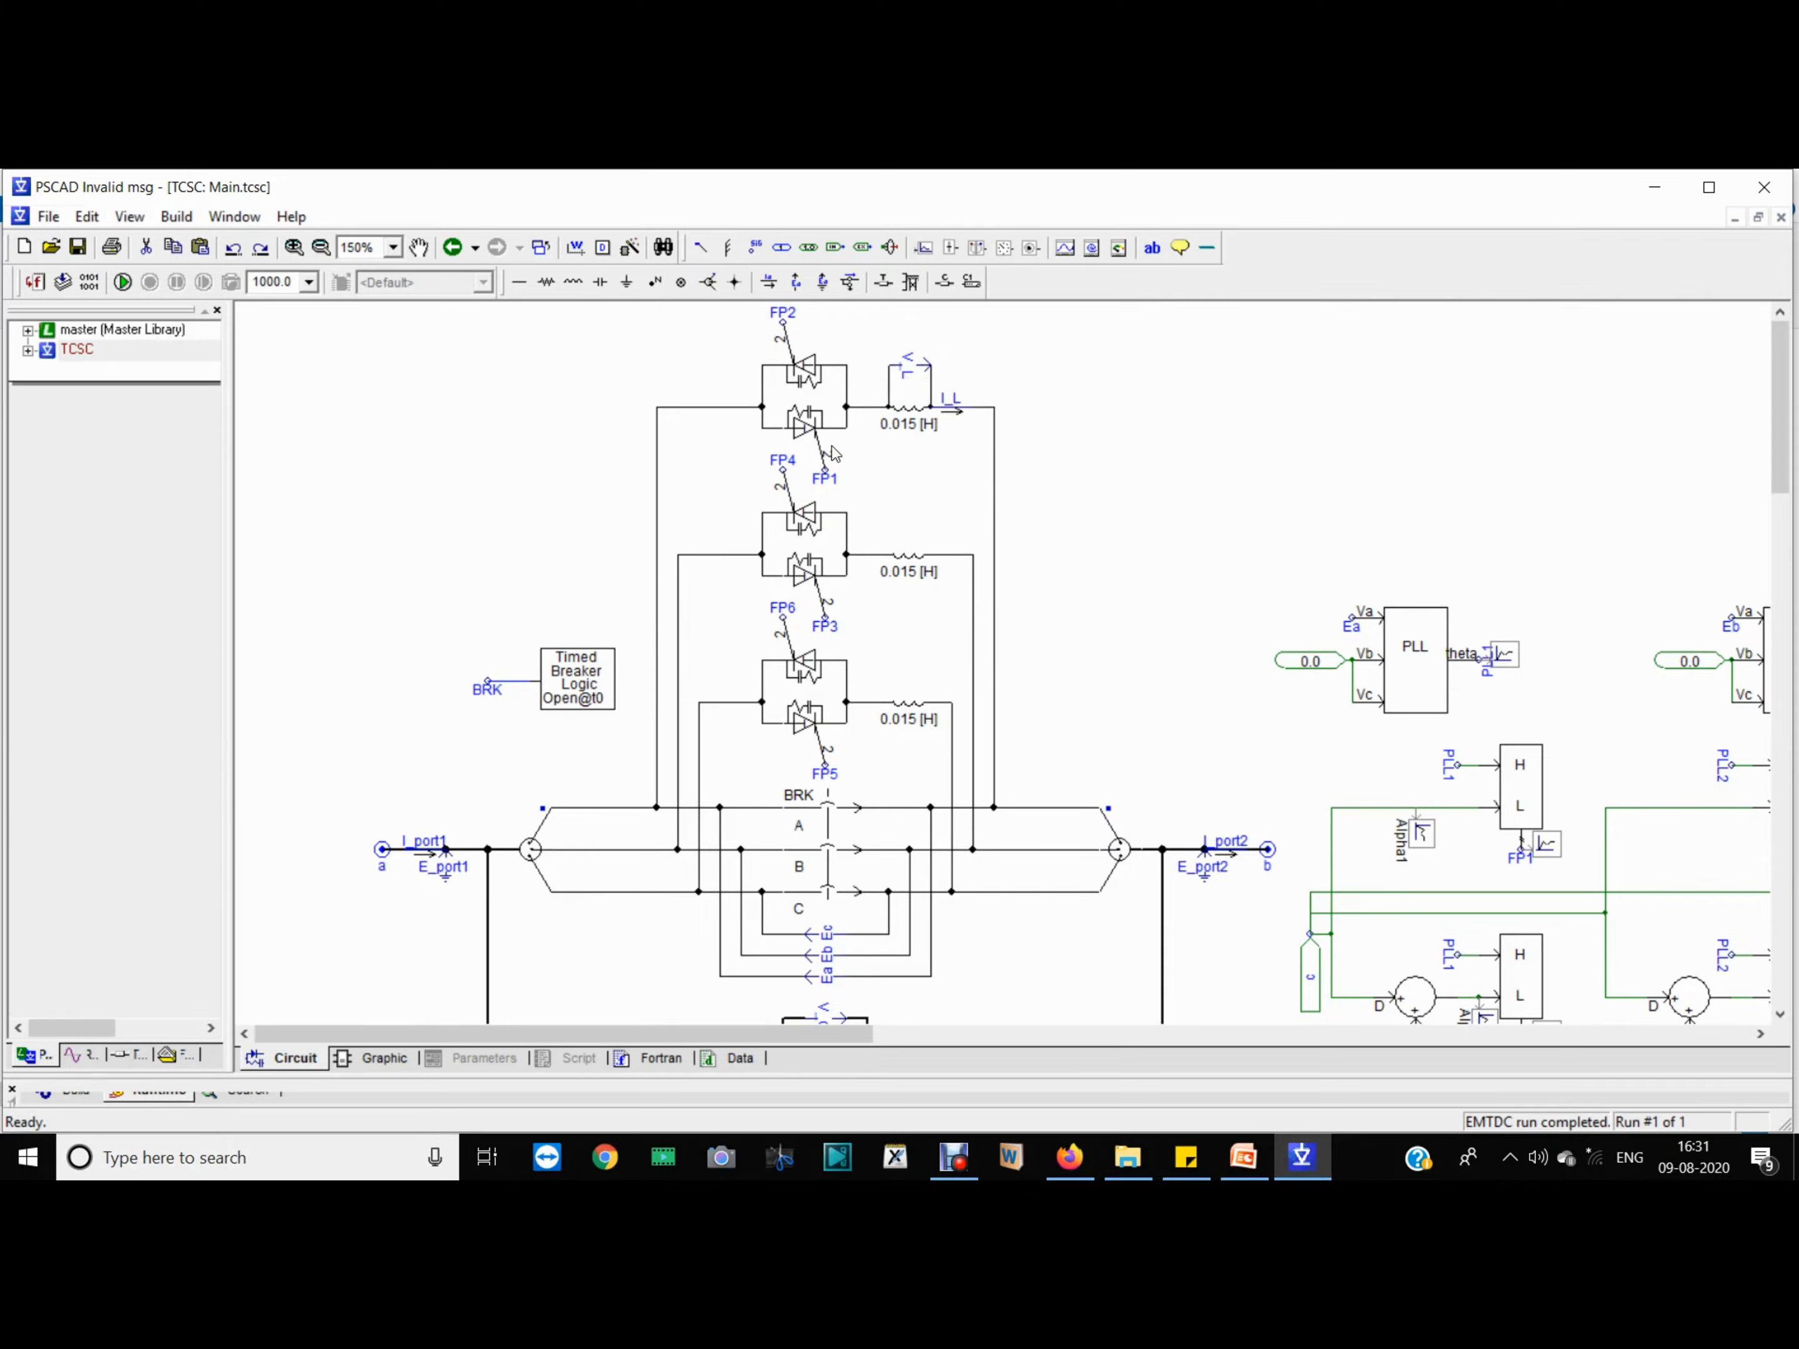
scroll(999, 438, down, 10)
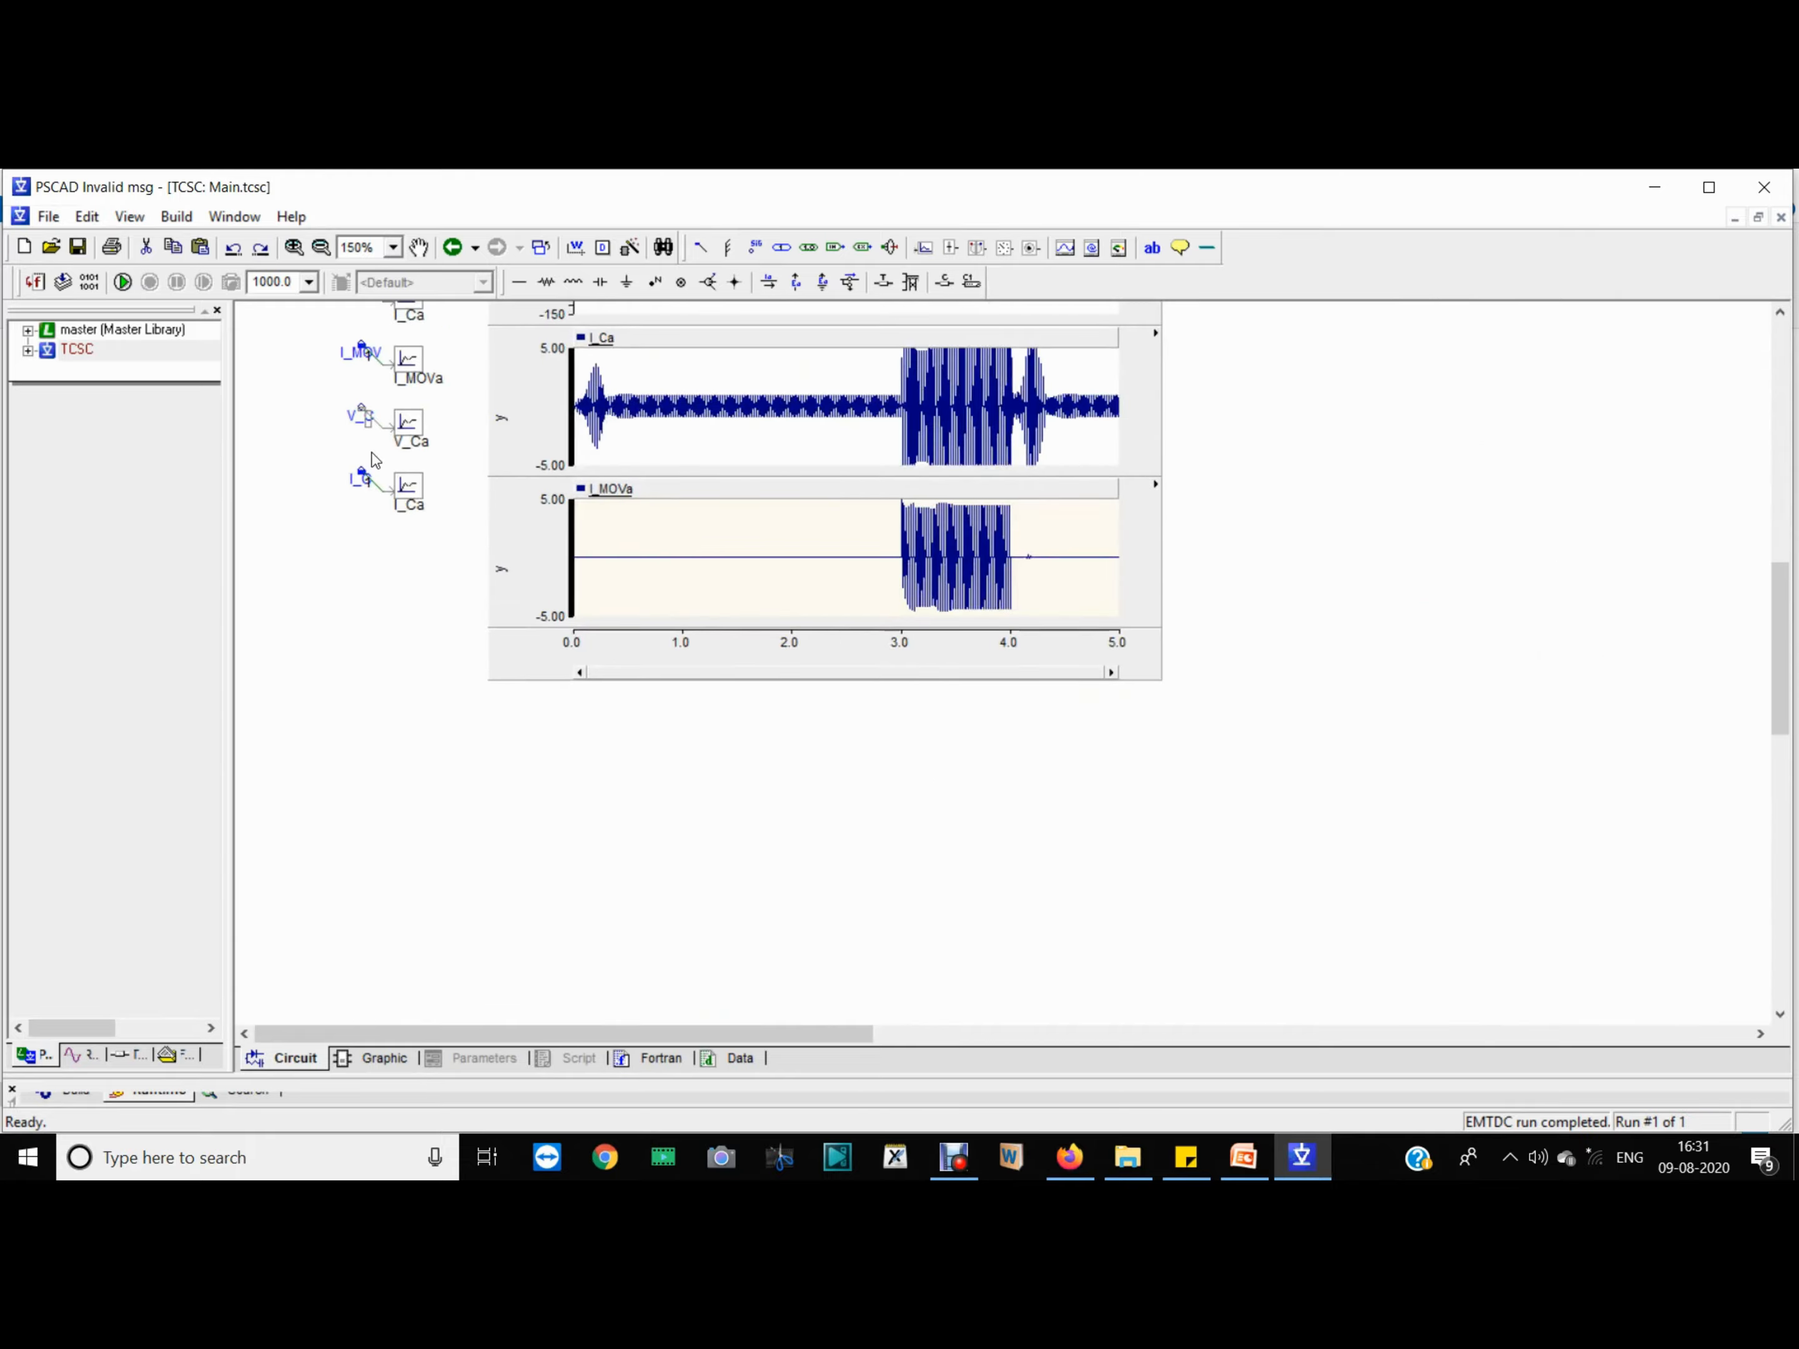
Step: Convert the copied V_C group to signal label V_L, connected directly without a data tap to an output channel titled V_La
drag(408, 423, 394, 412)
double_click(363, 418)
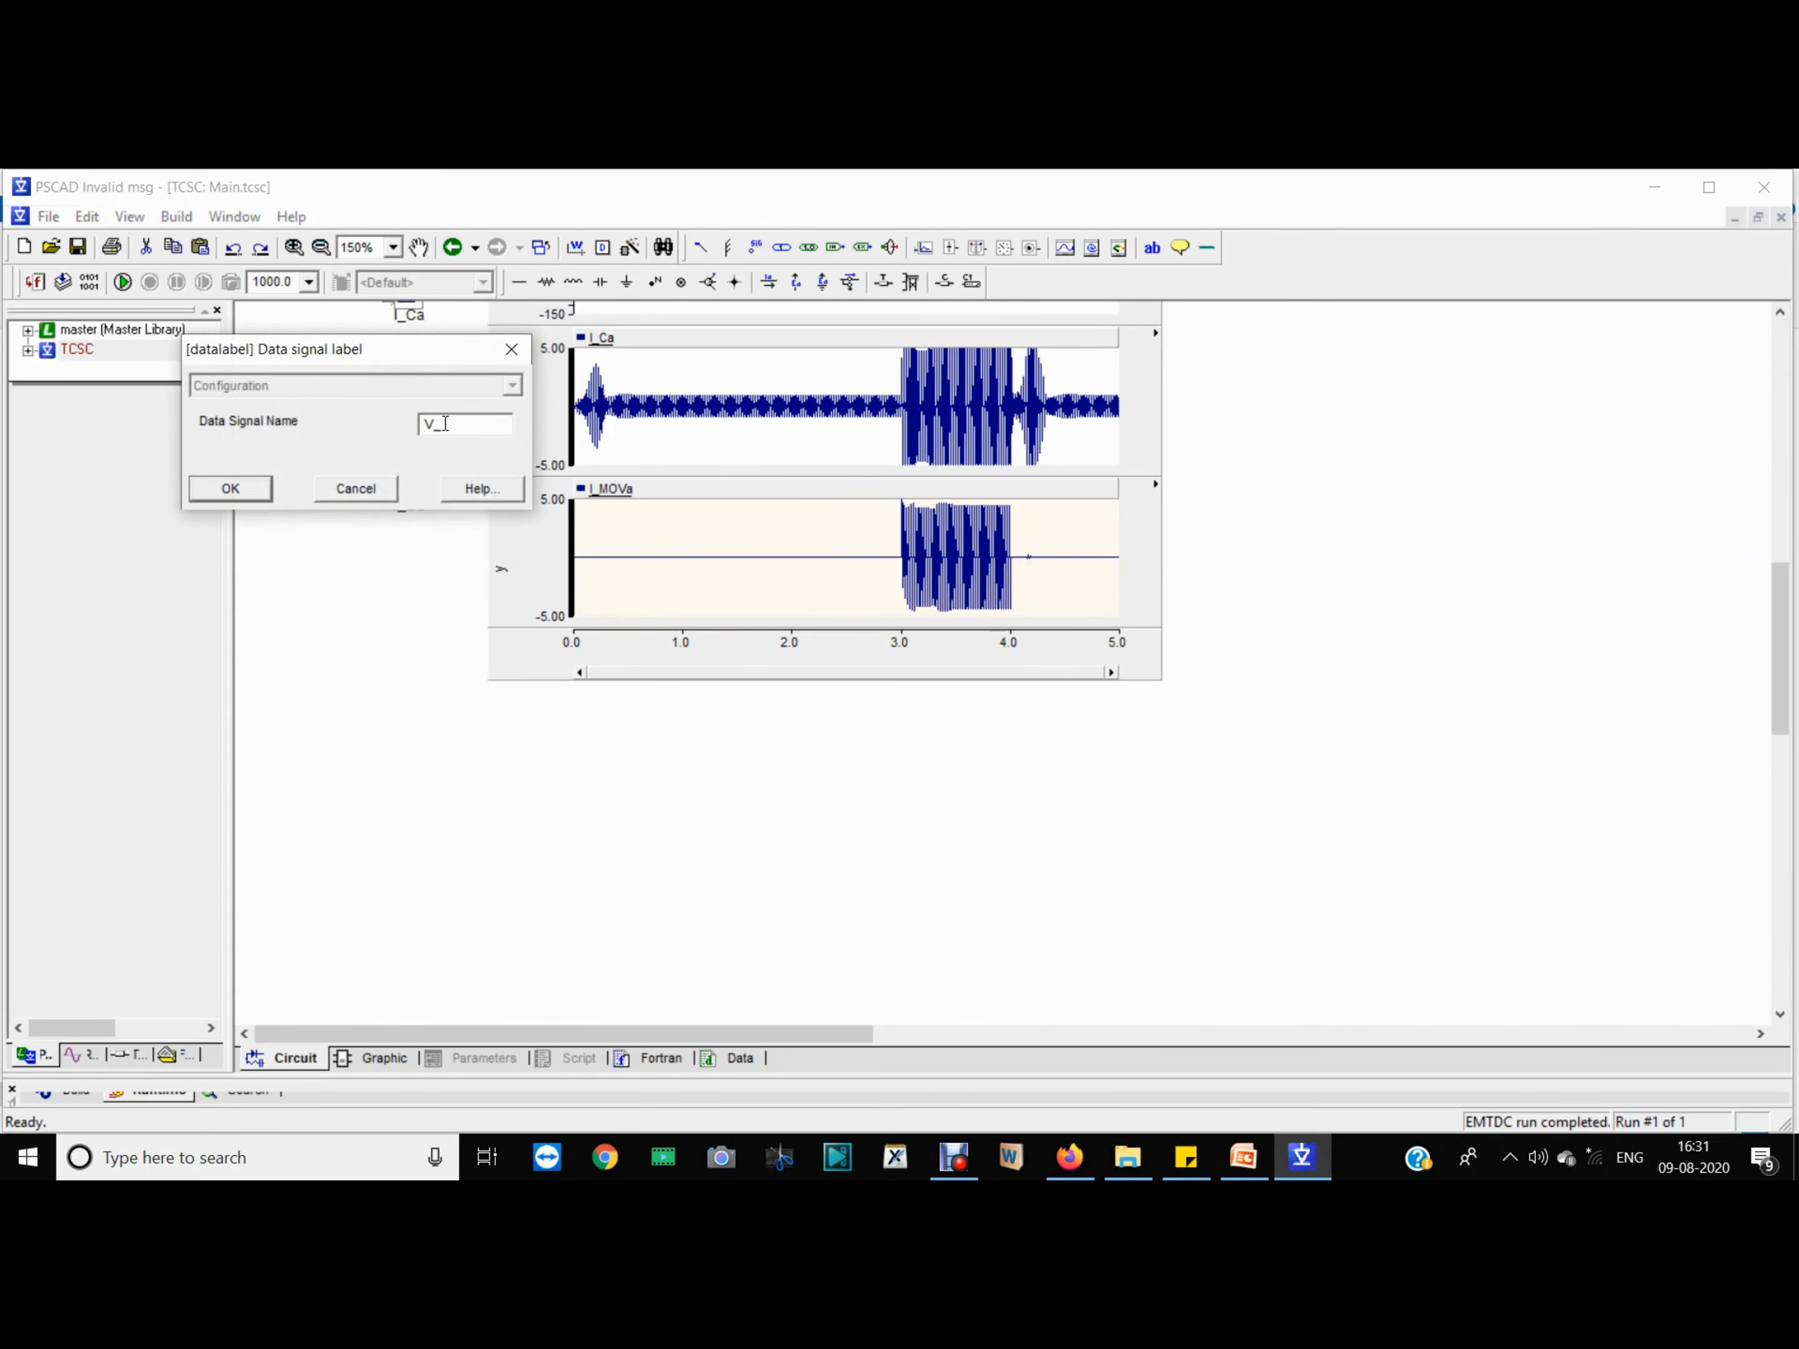
key(Return)
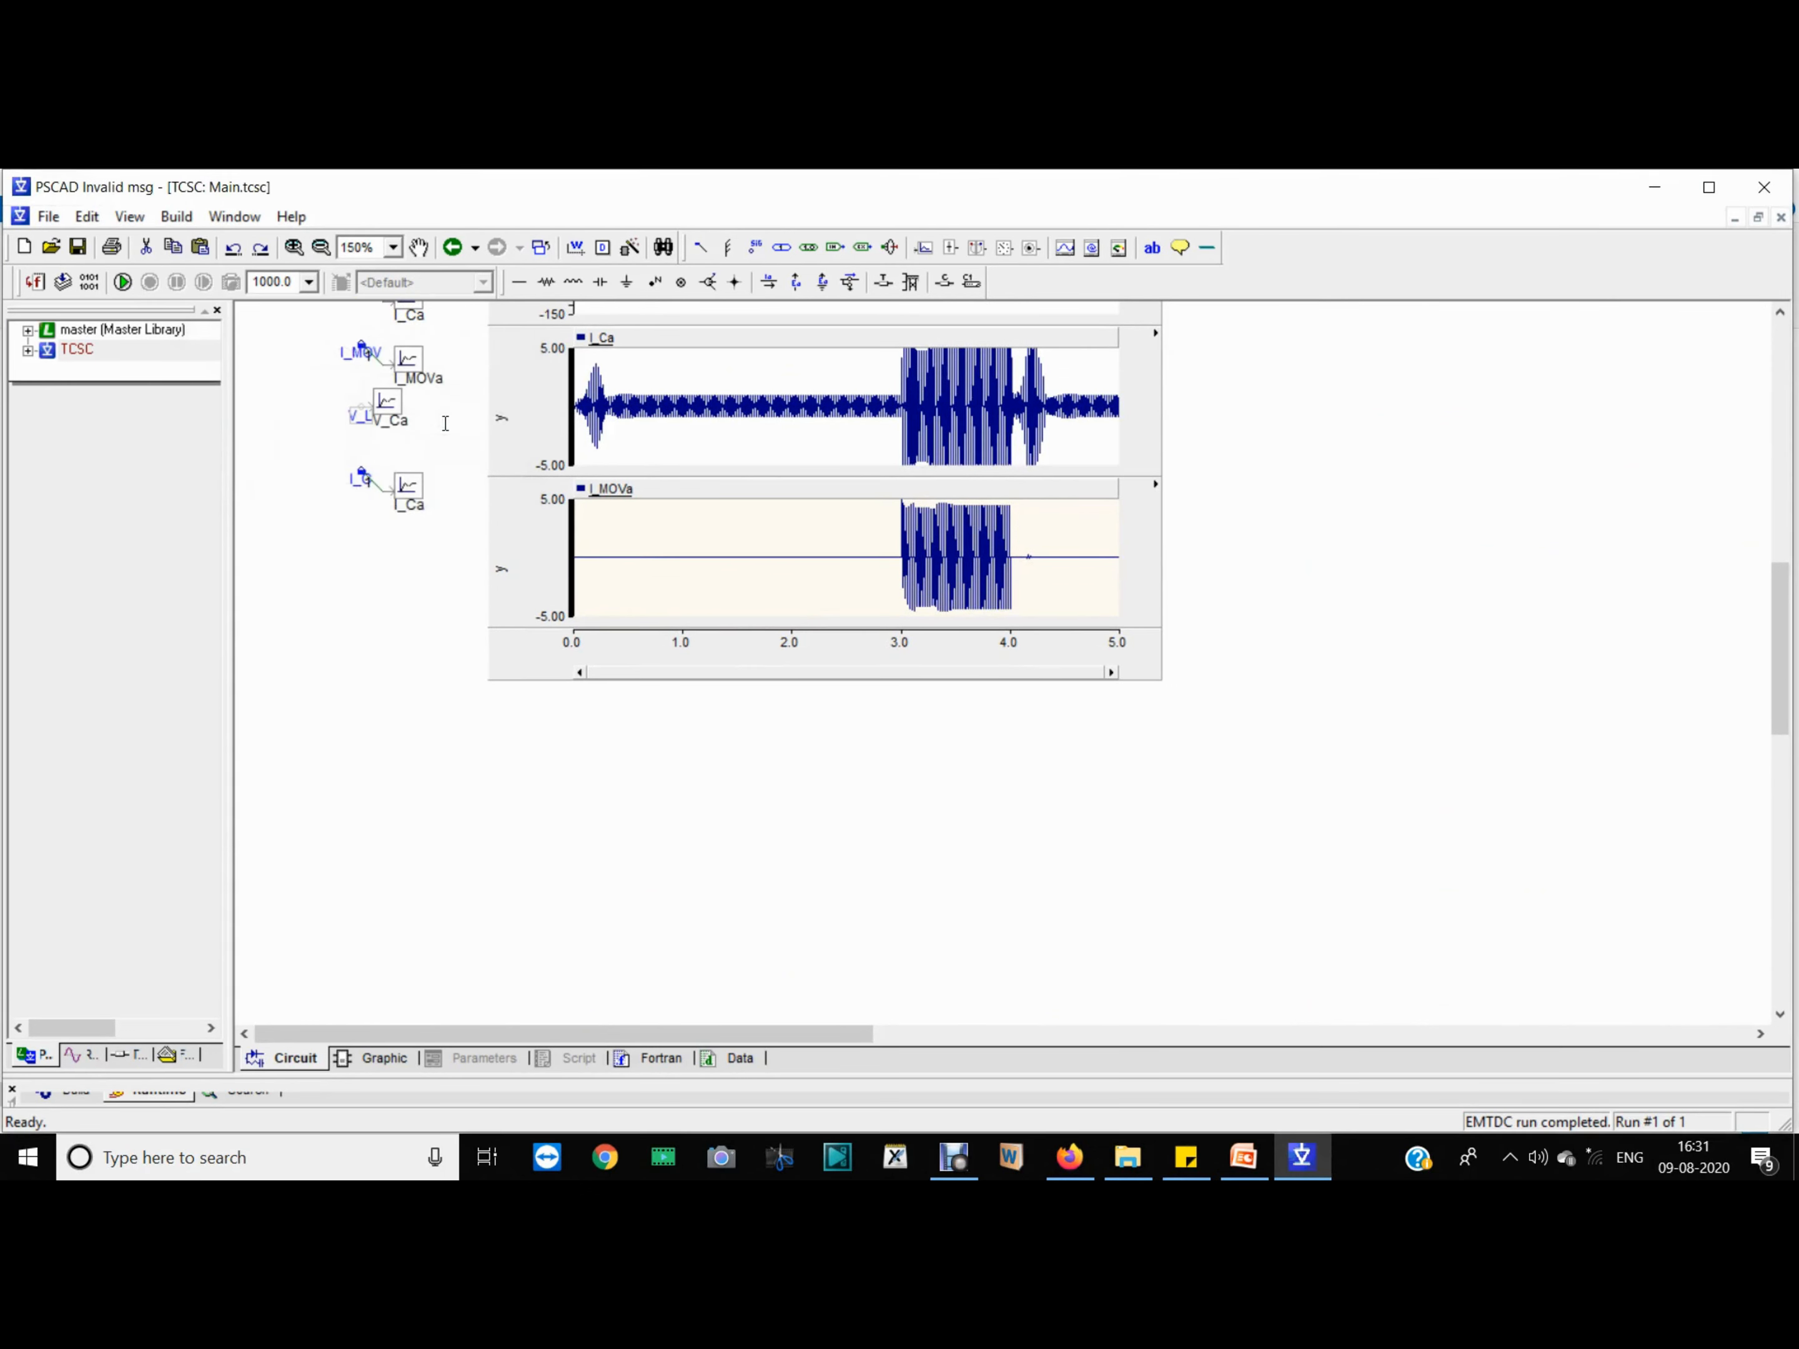
double_click(378, 400)
click(484, 297)
key(BackSpace)
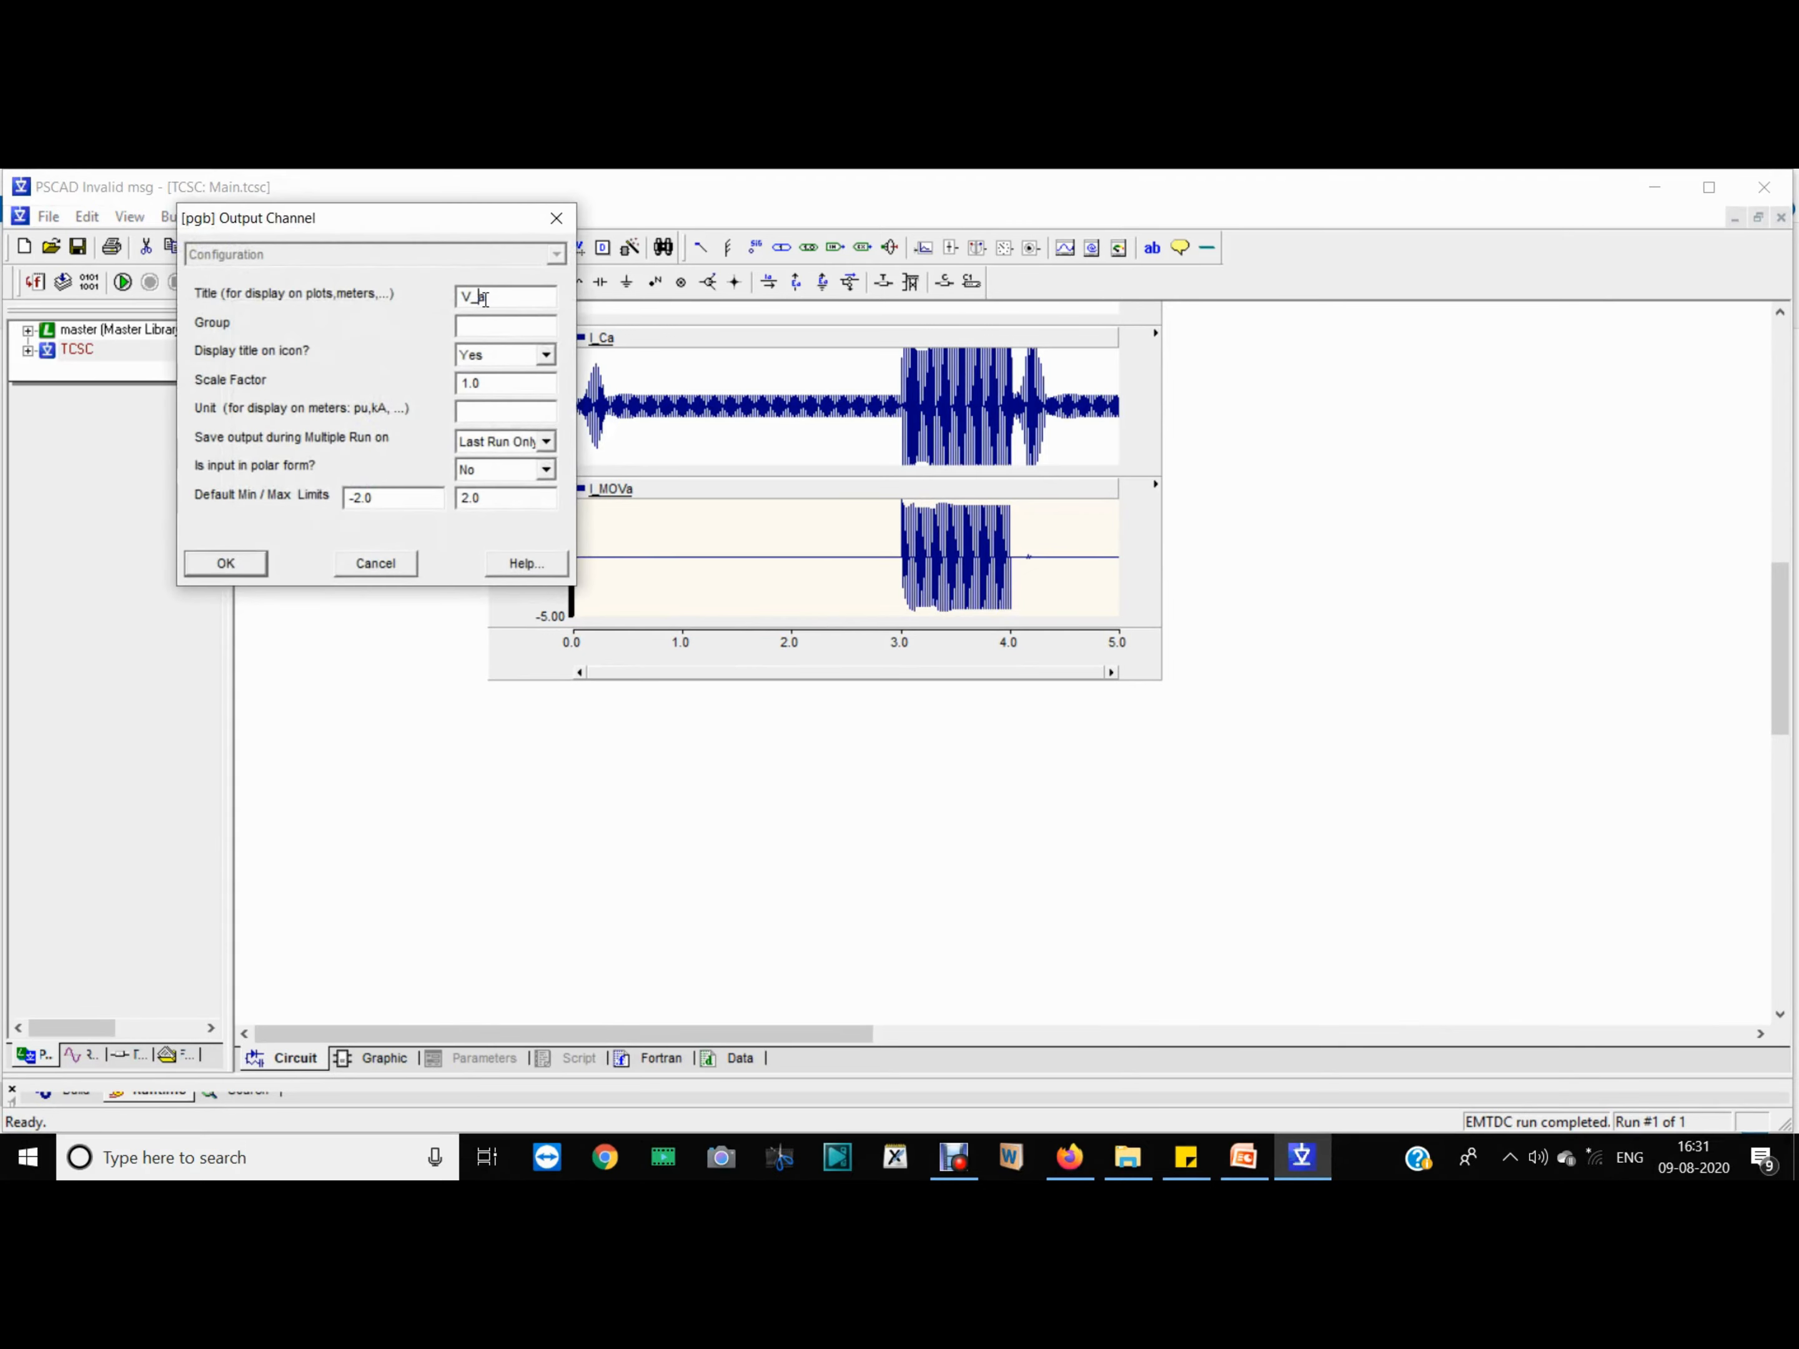
text(L)
key(Return)
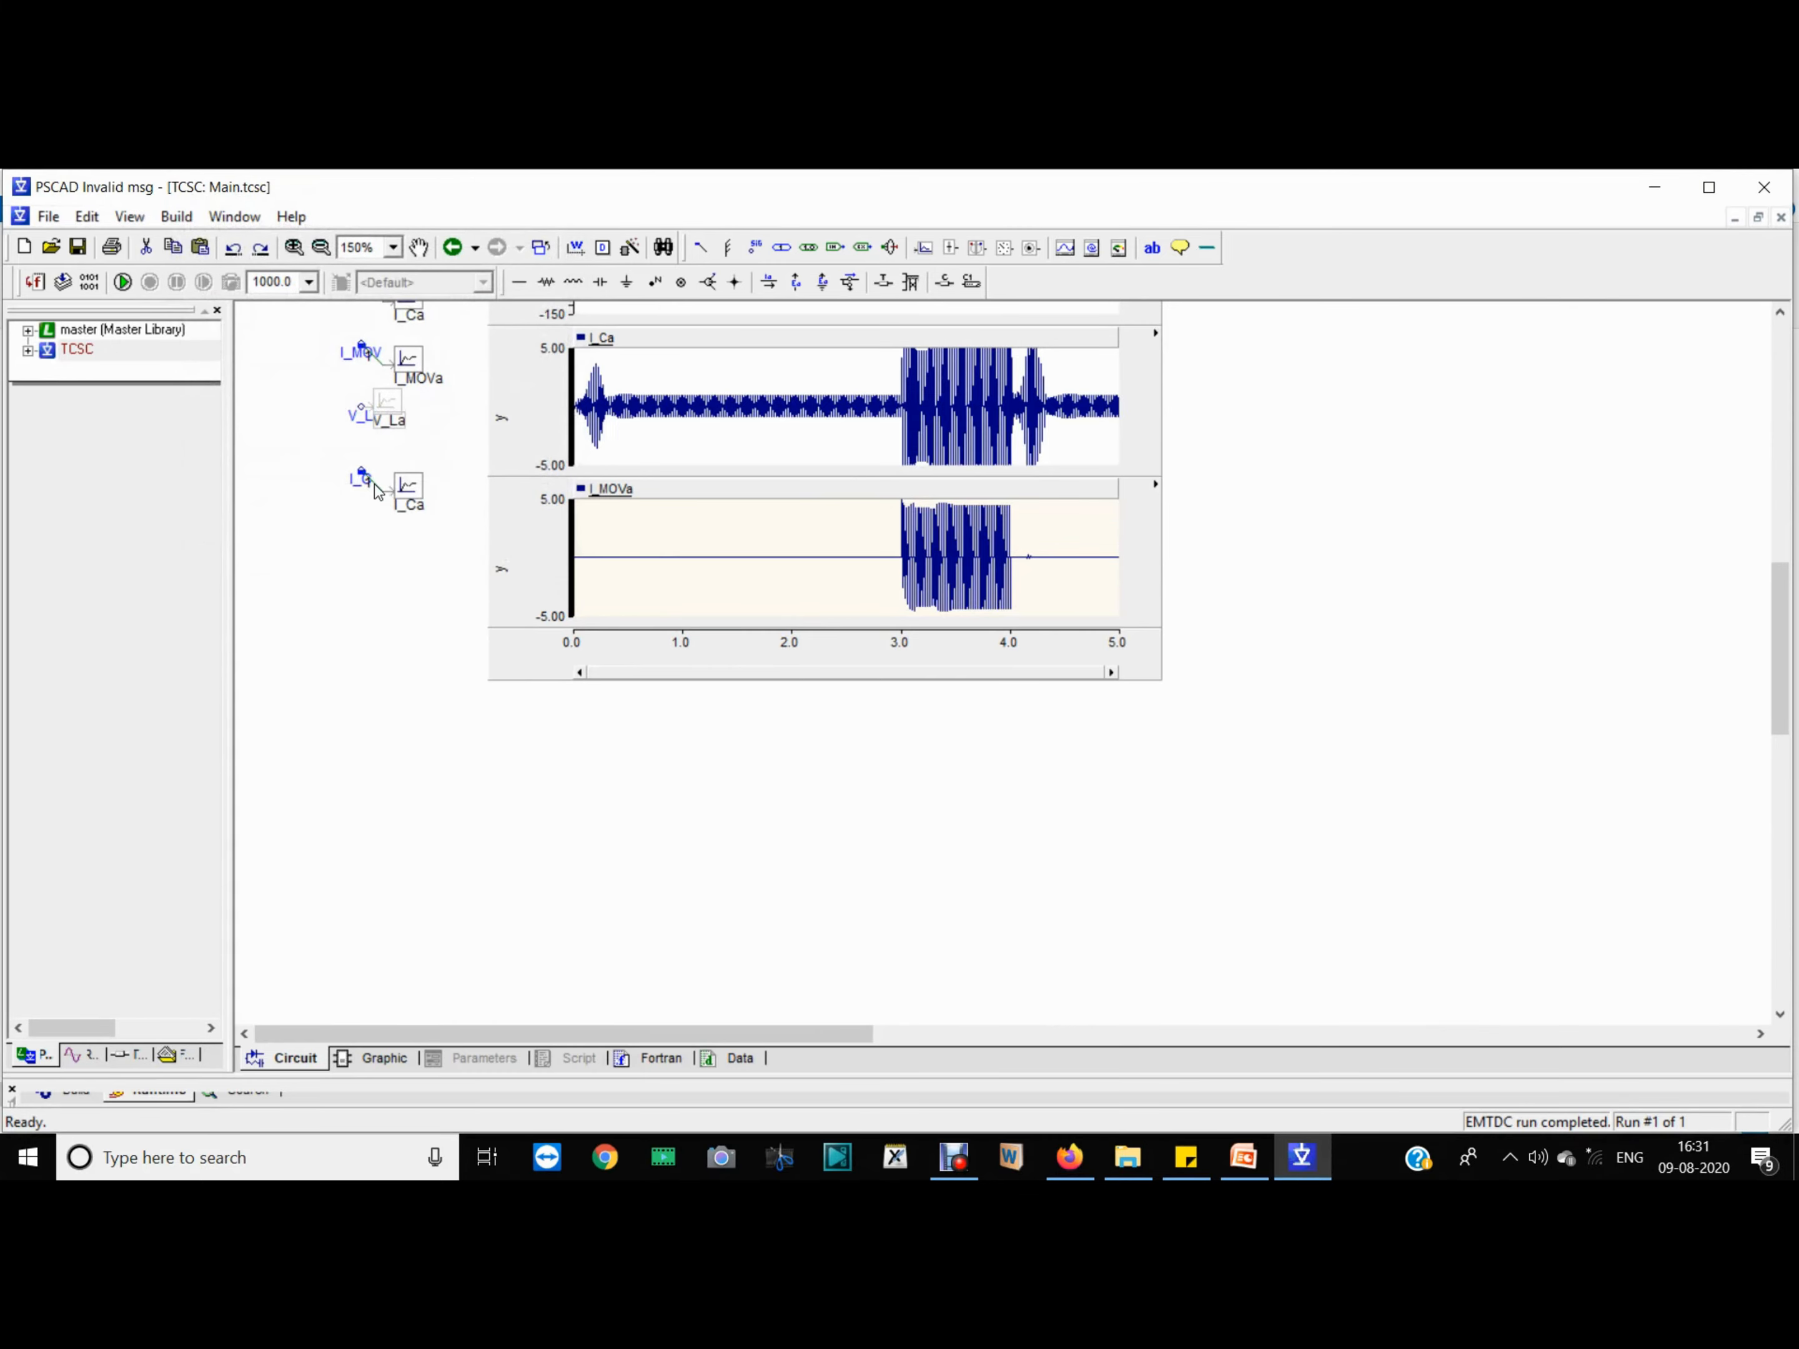
Step: Convert the copied I_C group to signal label I_L, connected directly without a data tap to an output channel titled I_La
double_click(362, 482)
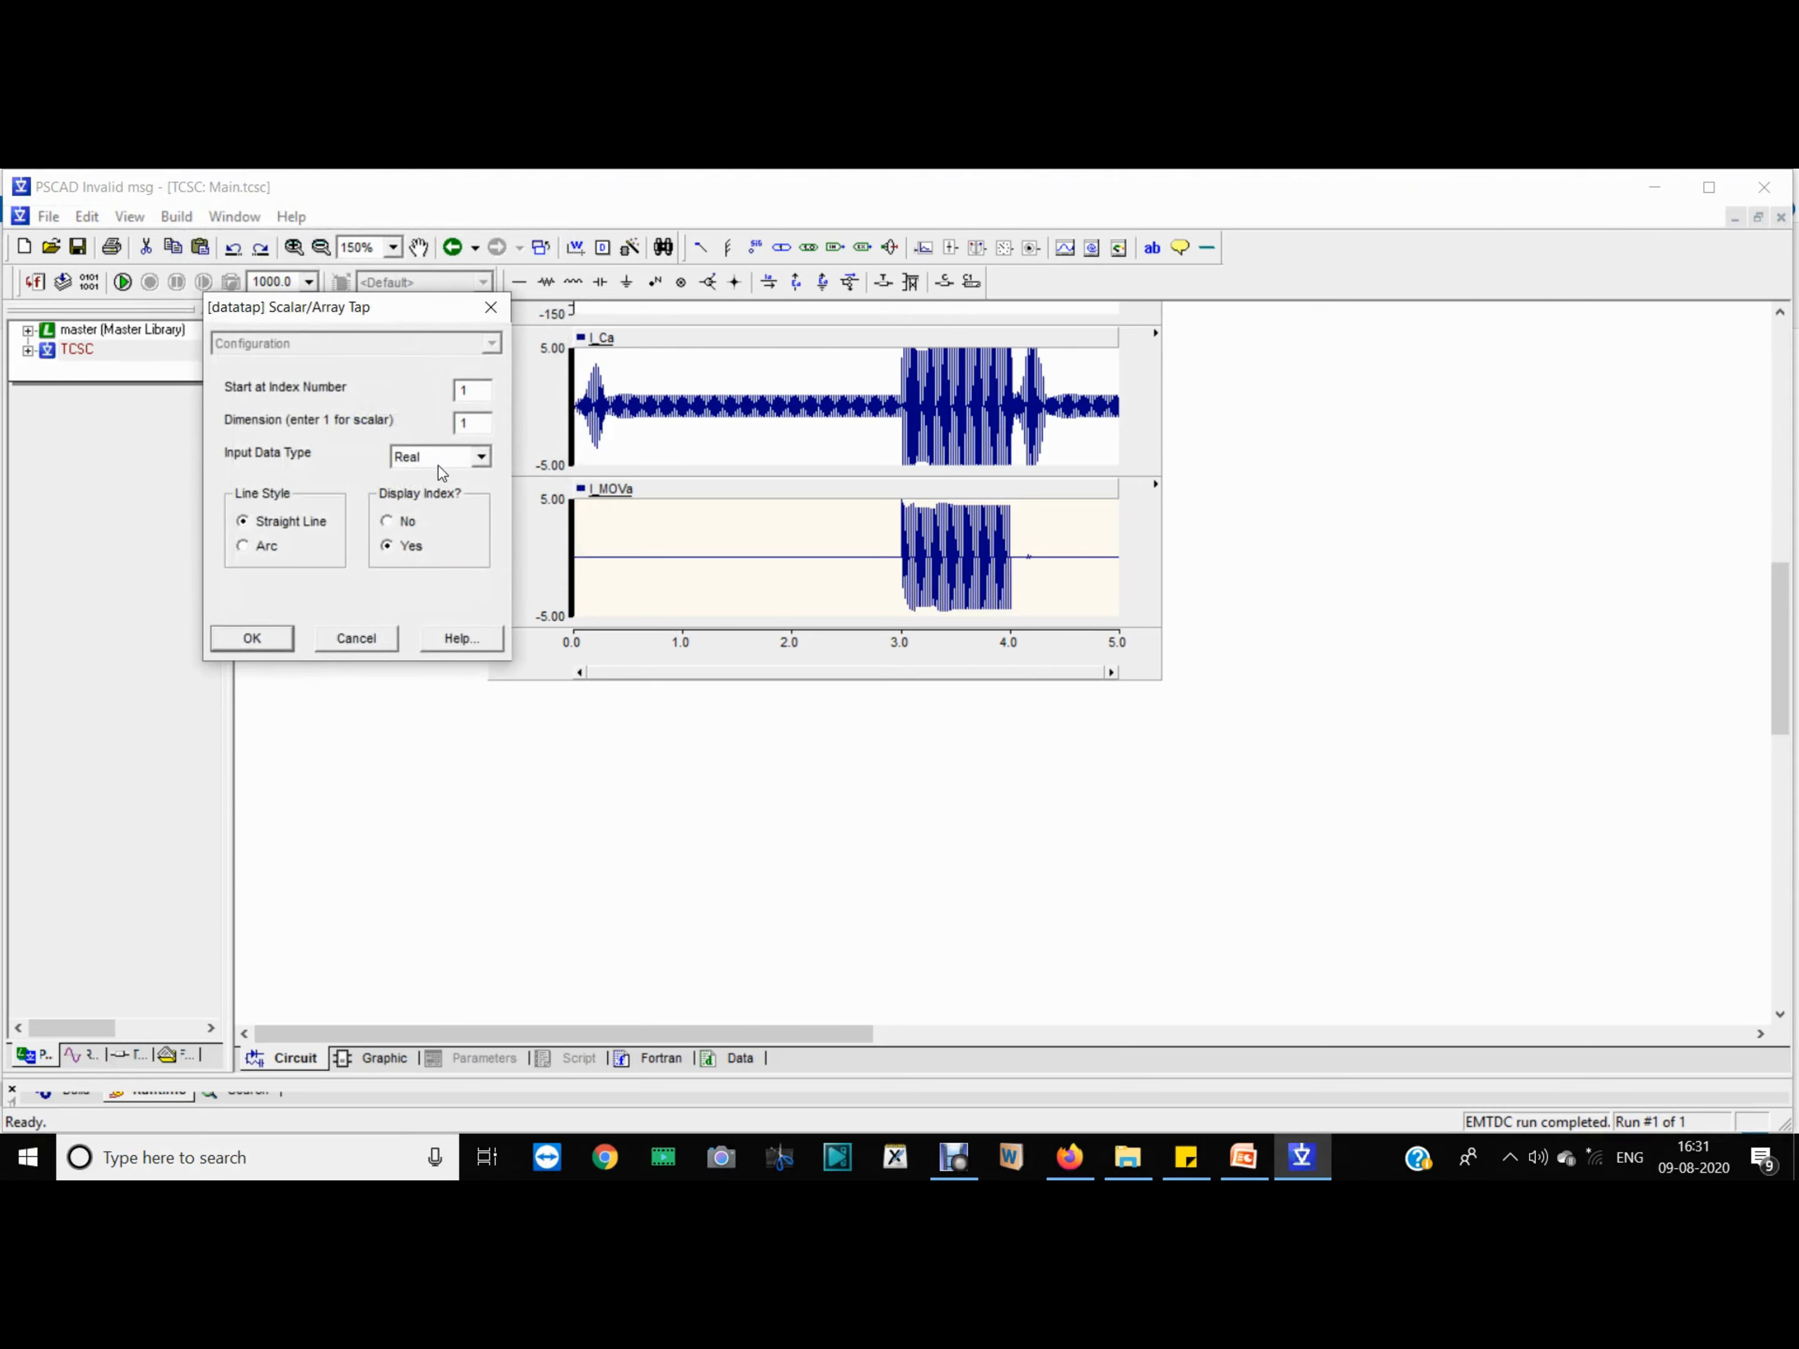
click(496, 311)
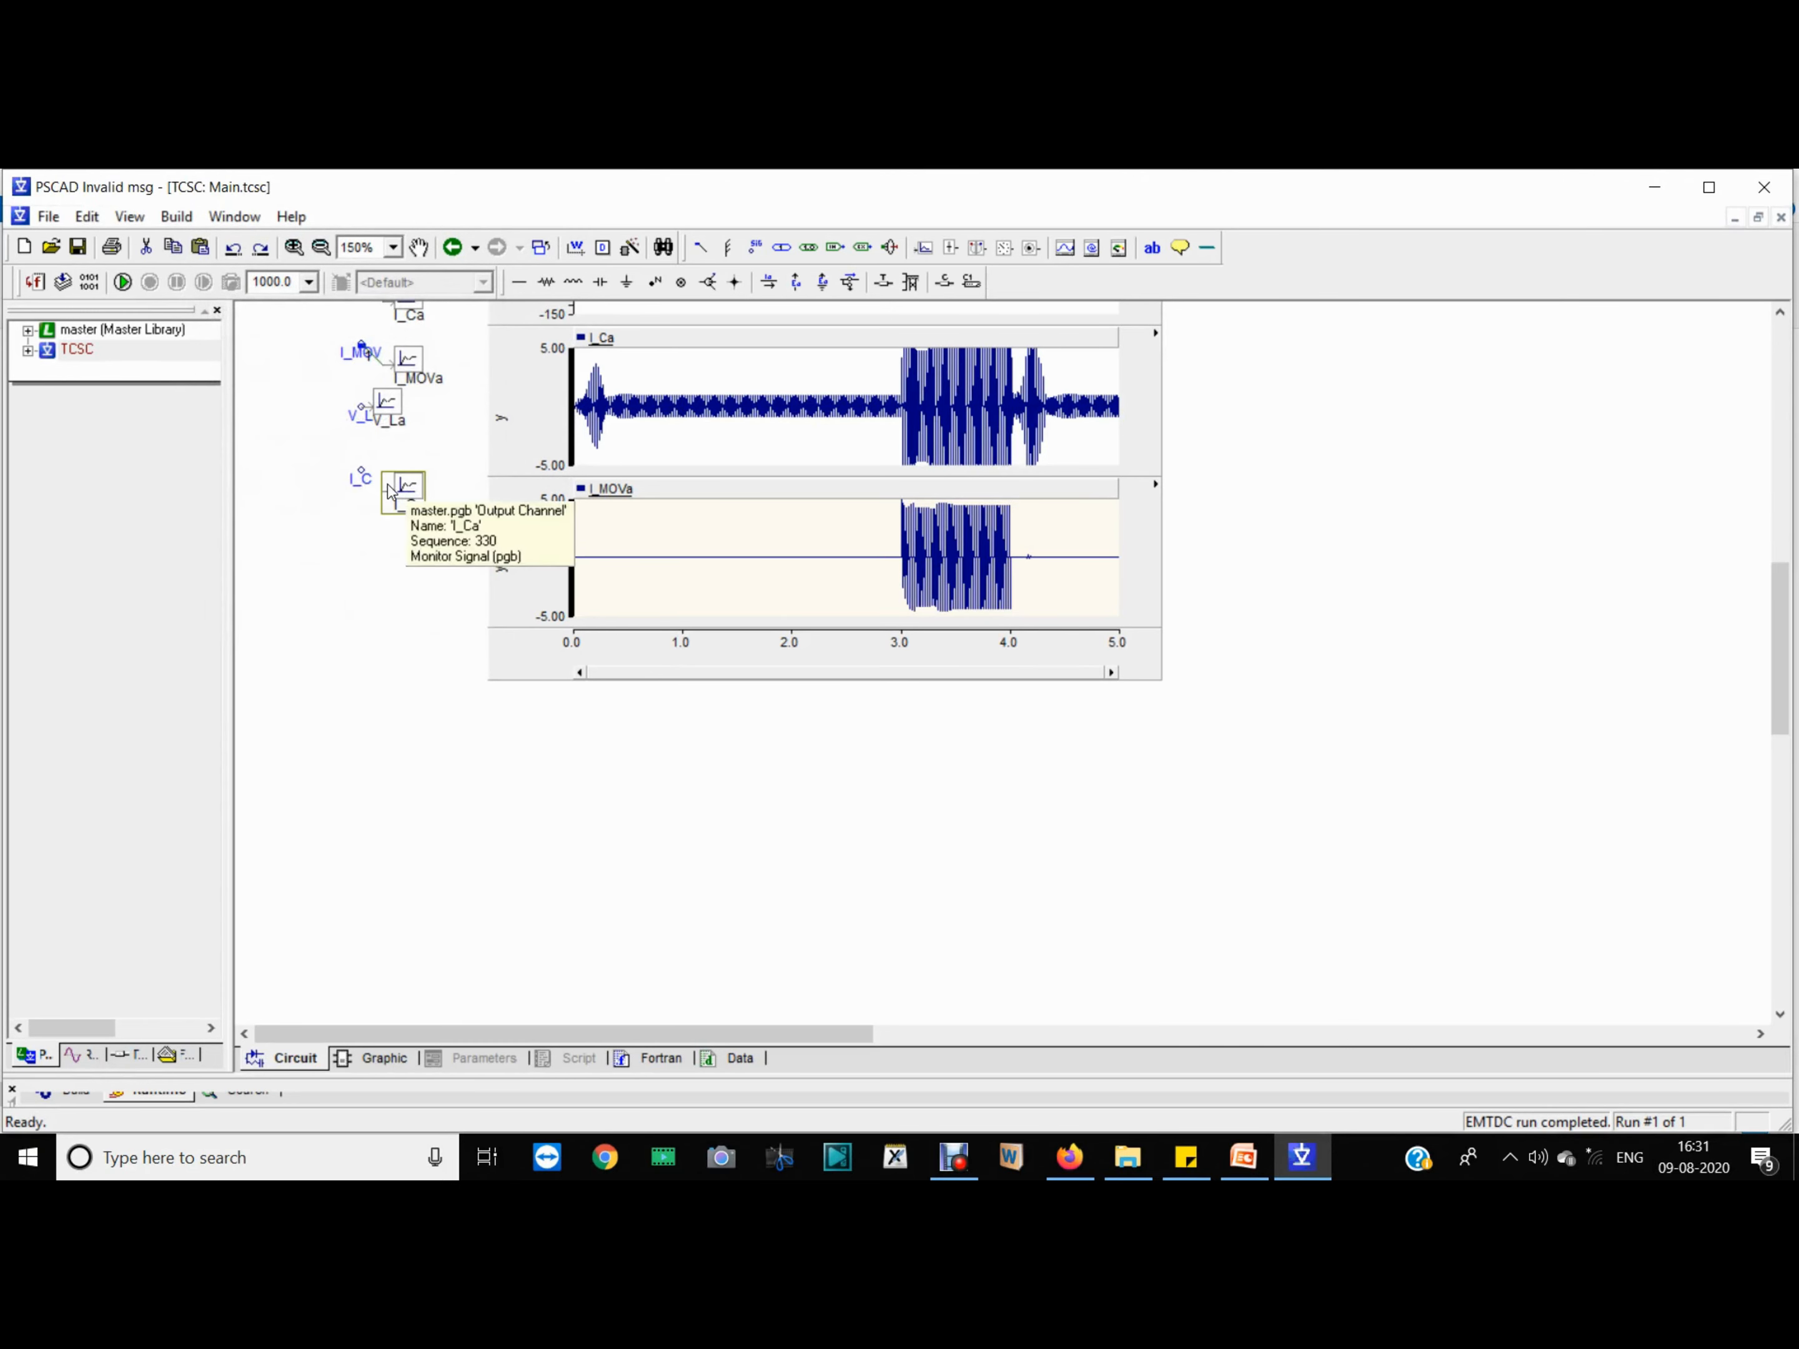
double_click(362, 481)
key(BackSpace)
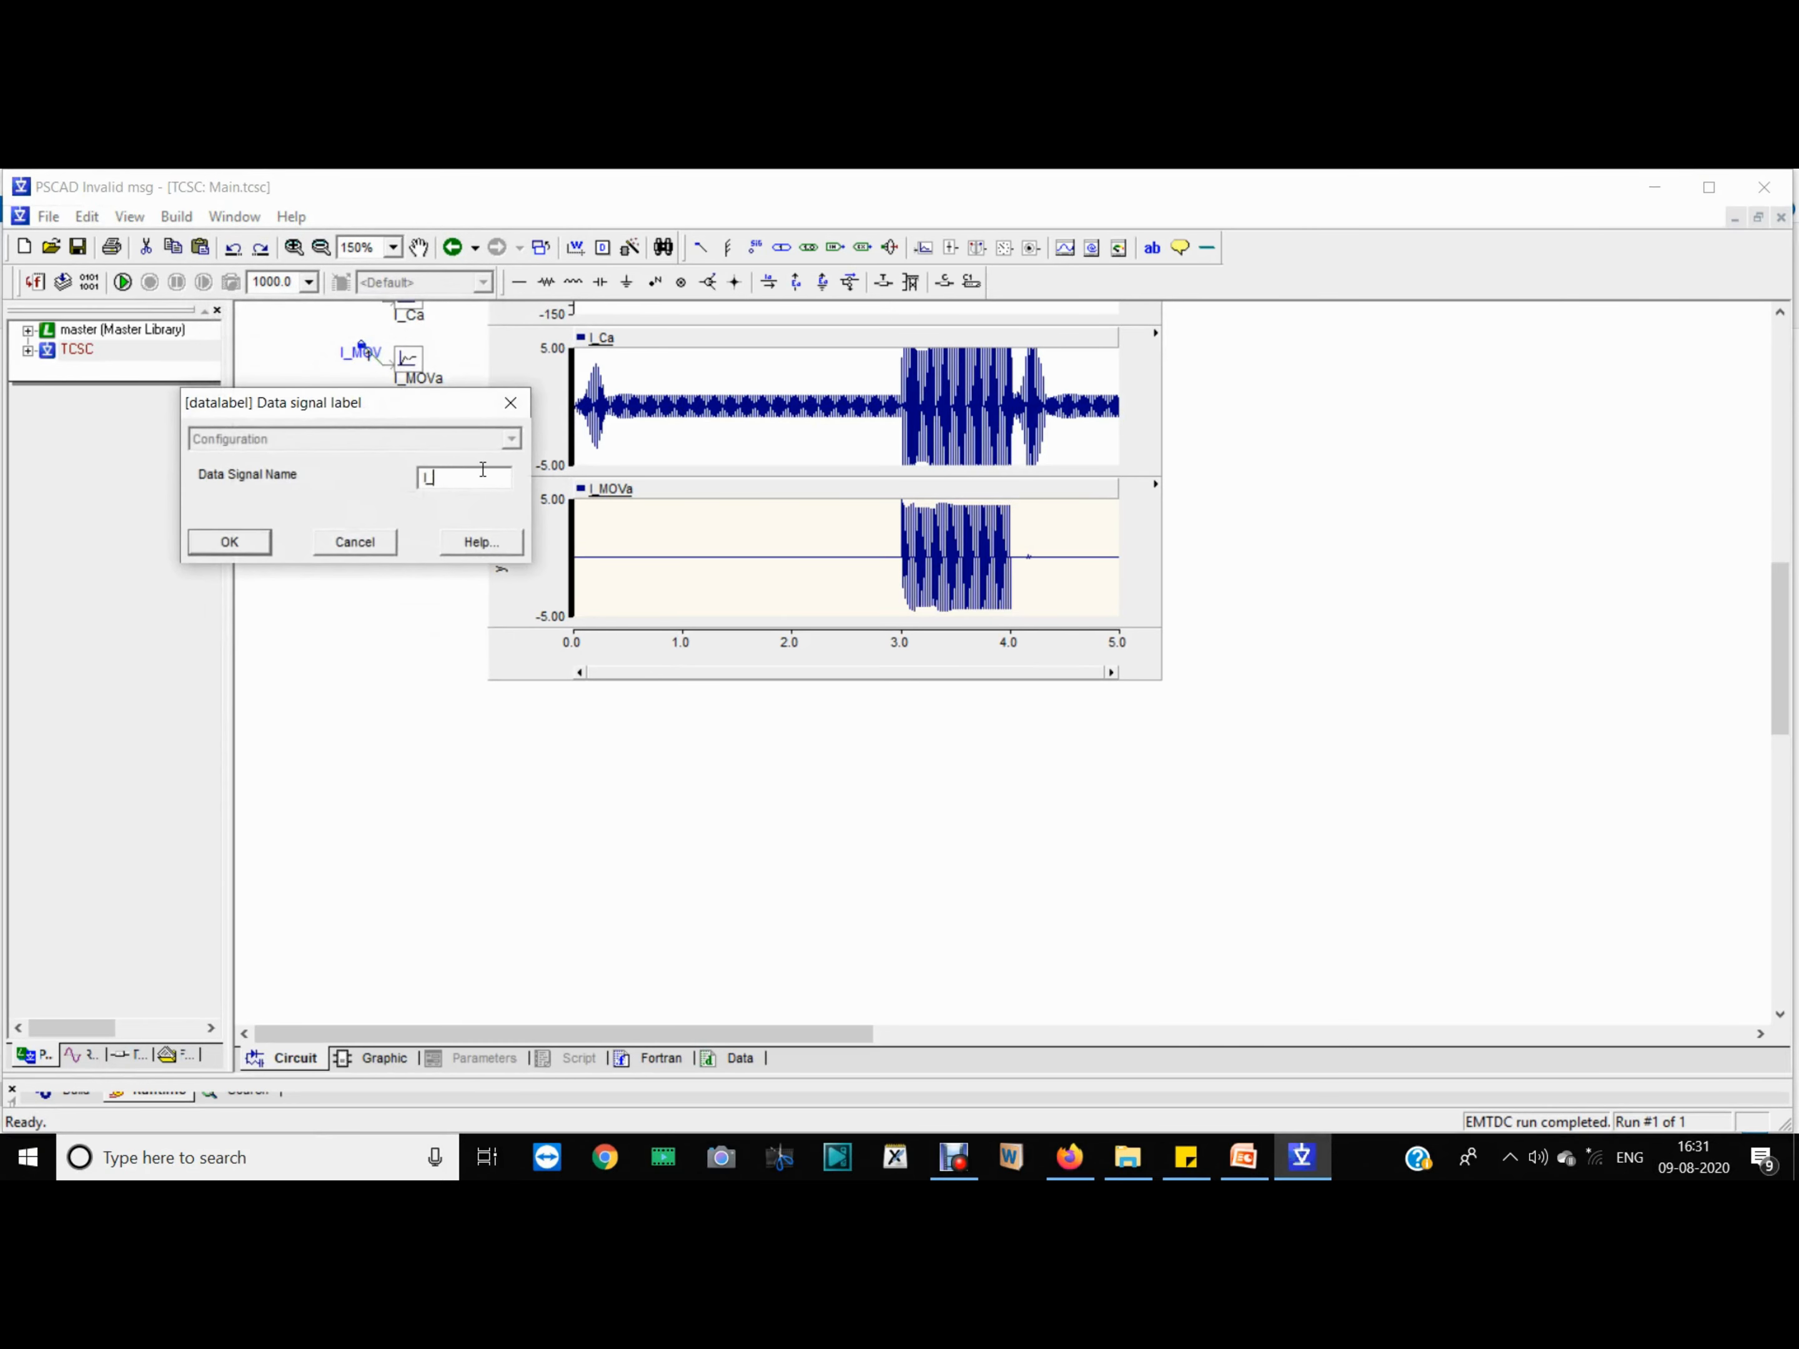
text(L)
key(Return)
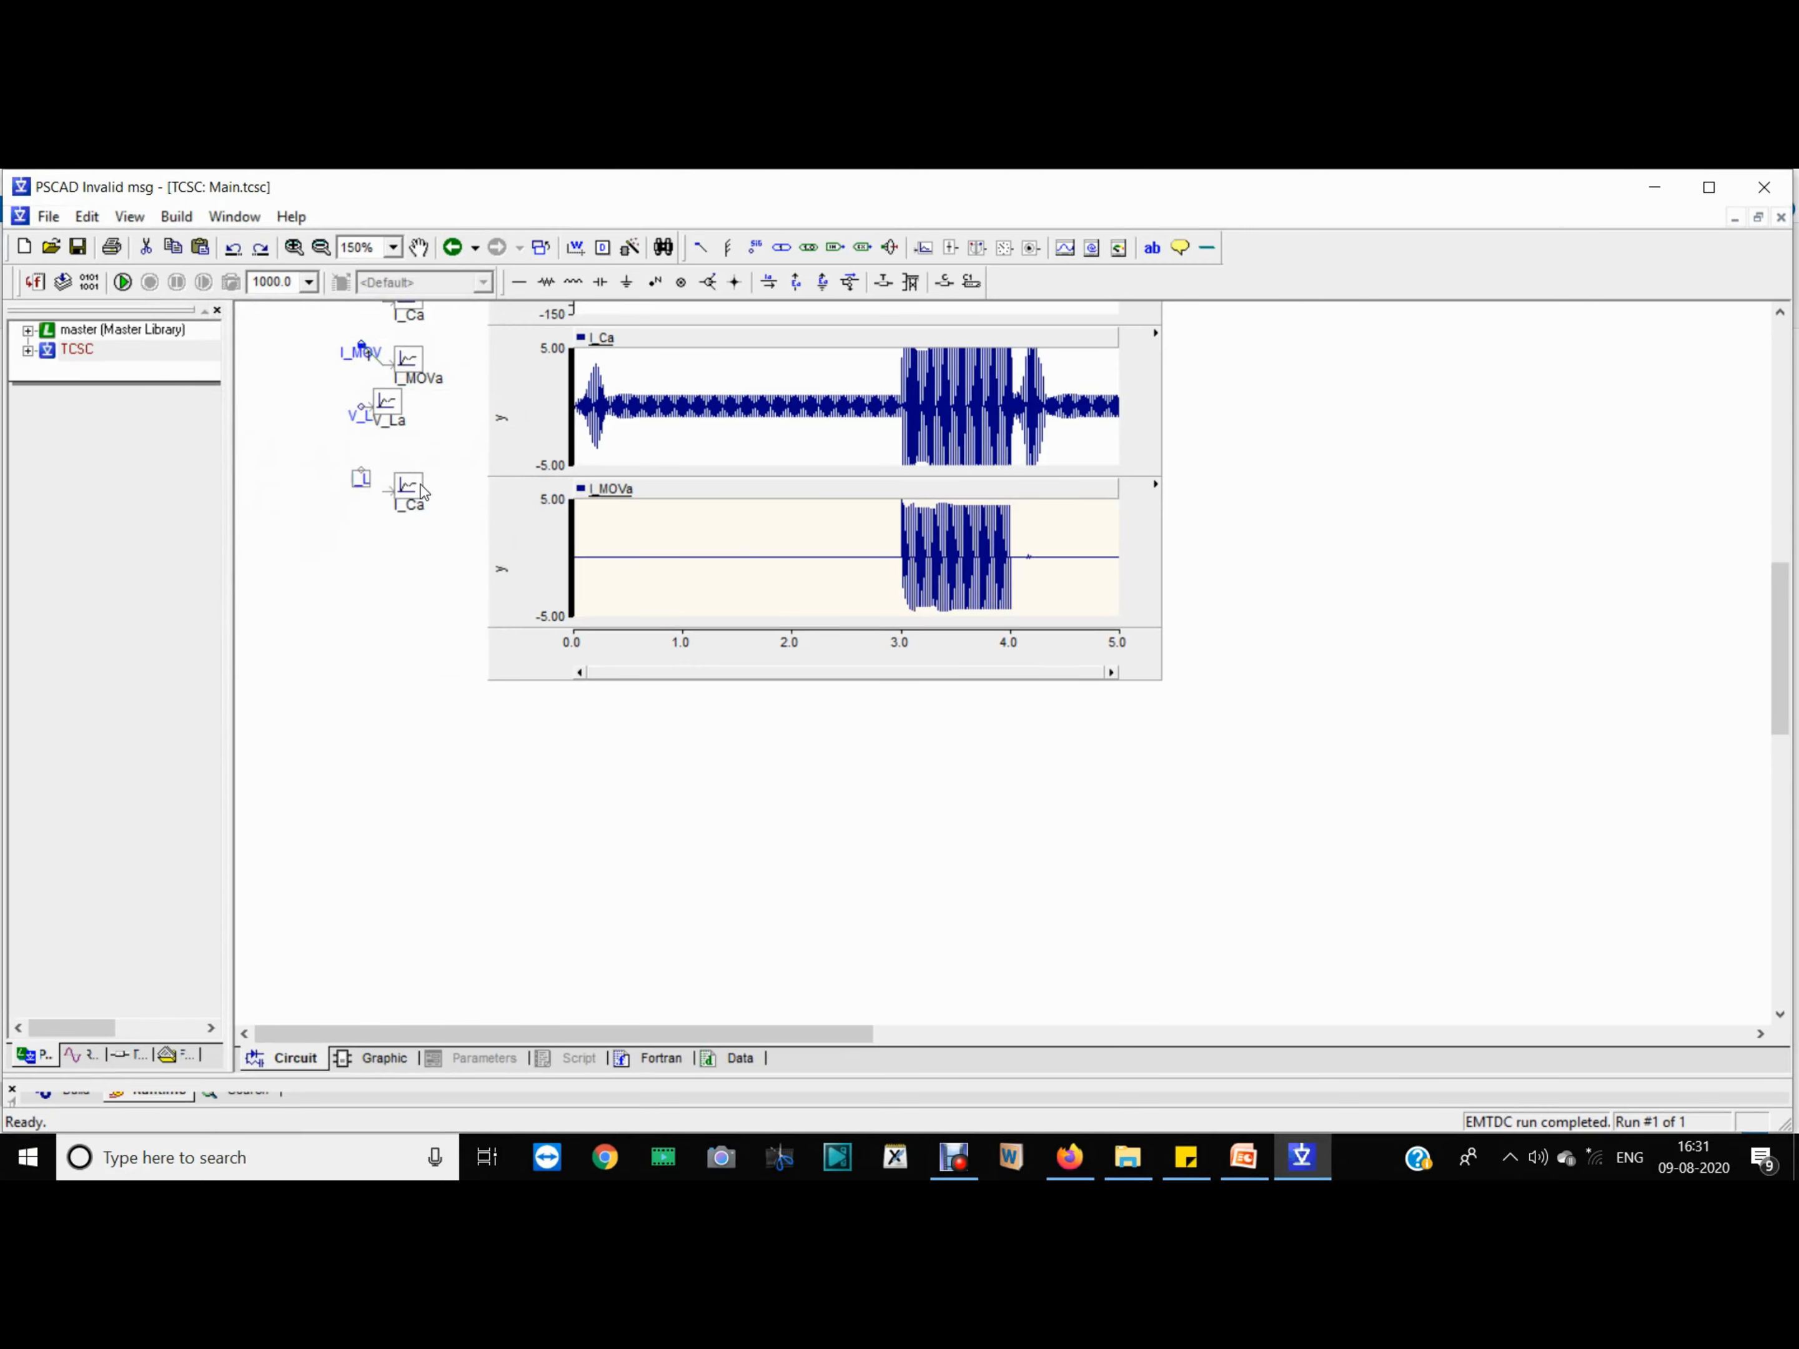
double_click(408, 488)
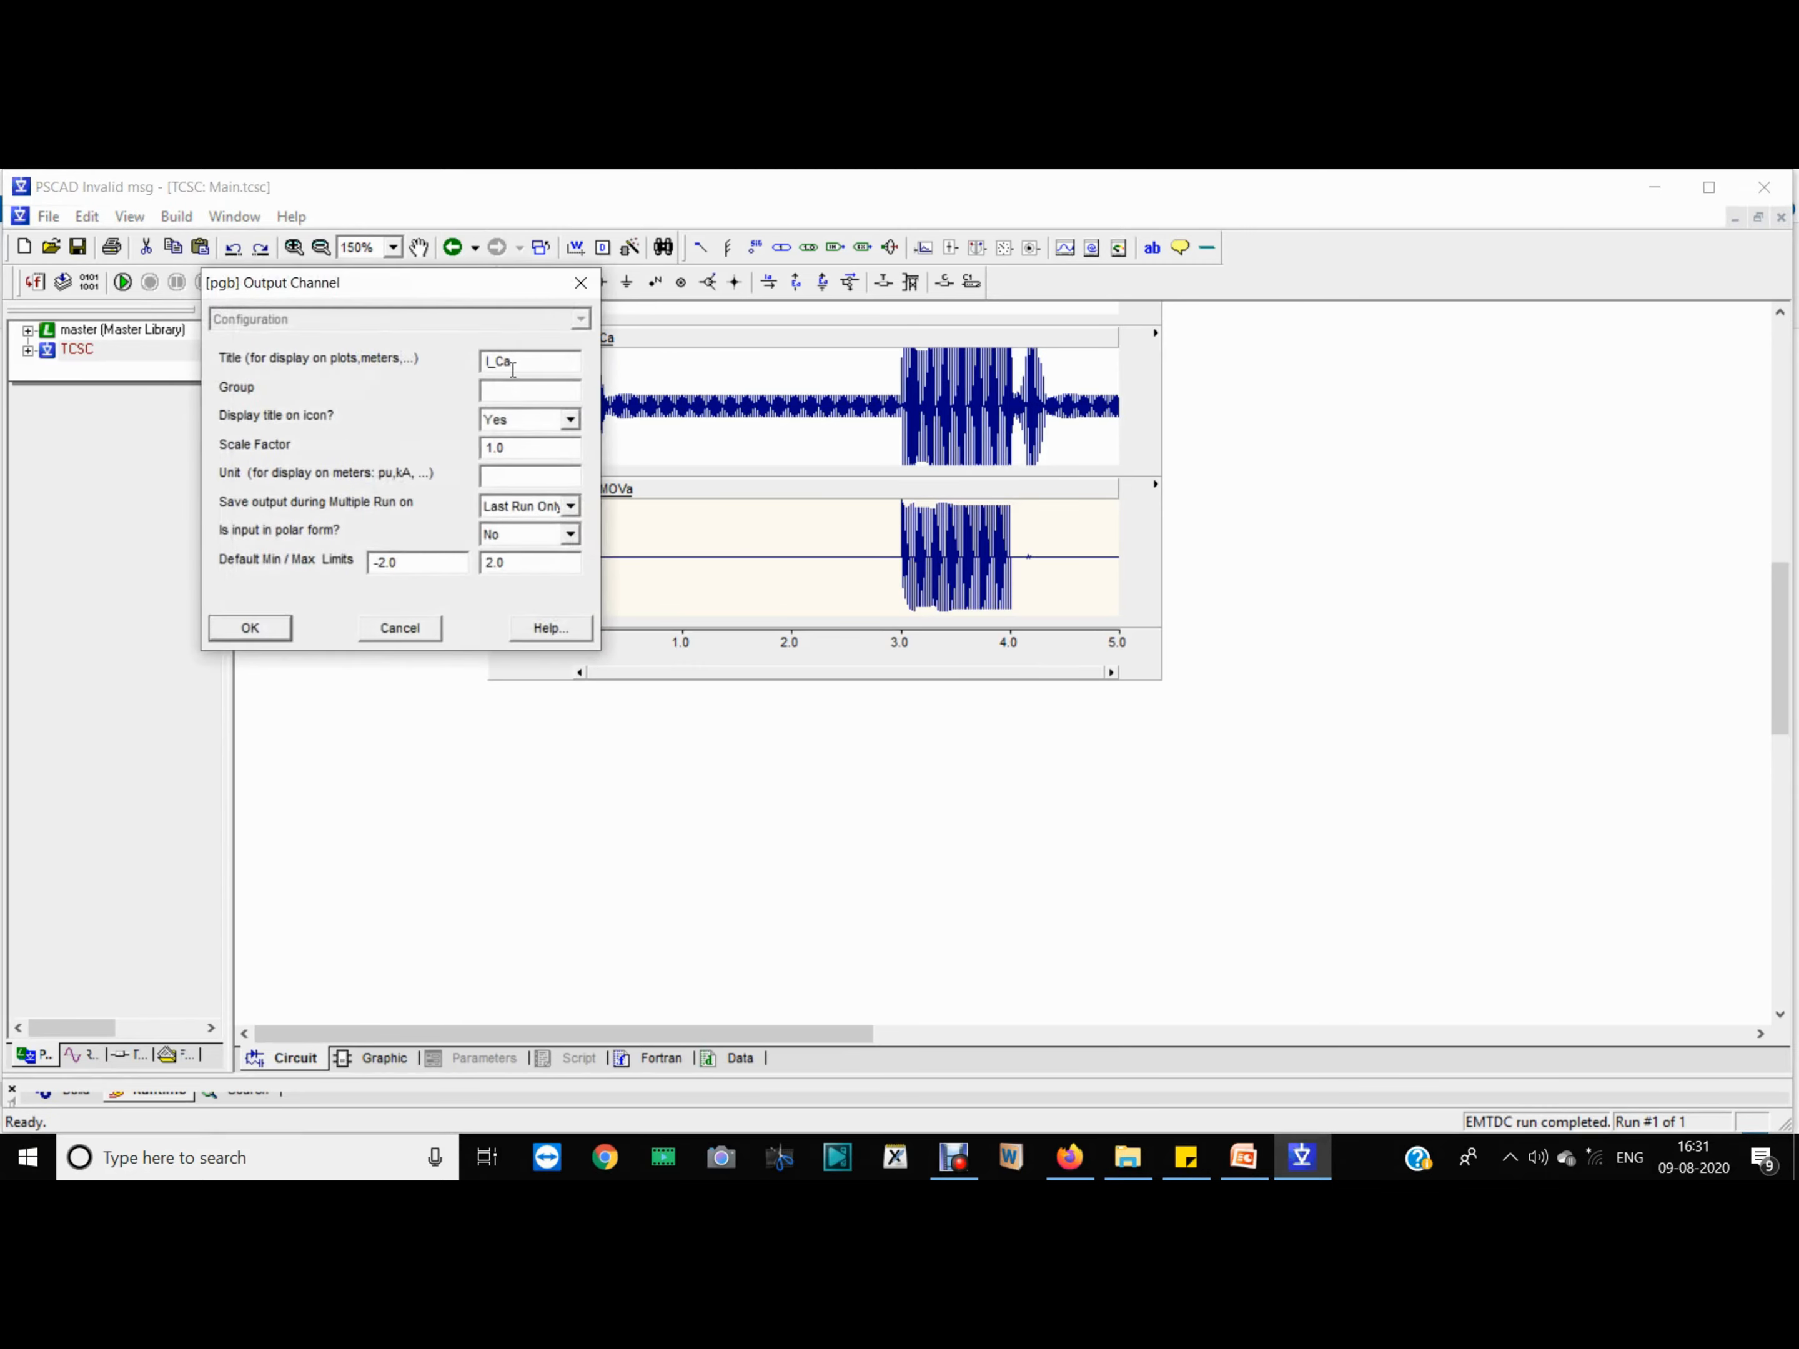
text(L)
key(Return)
Step: Add two more overlay graphs below the I_MOVa plot and enlarge the graph frame downward
scroll(654, 488, up, 5)
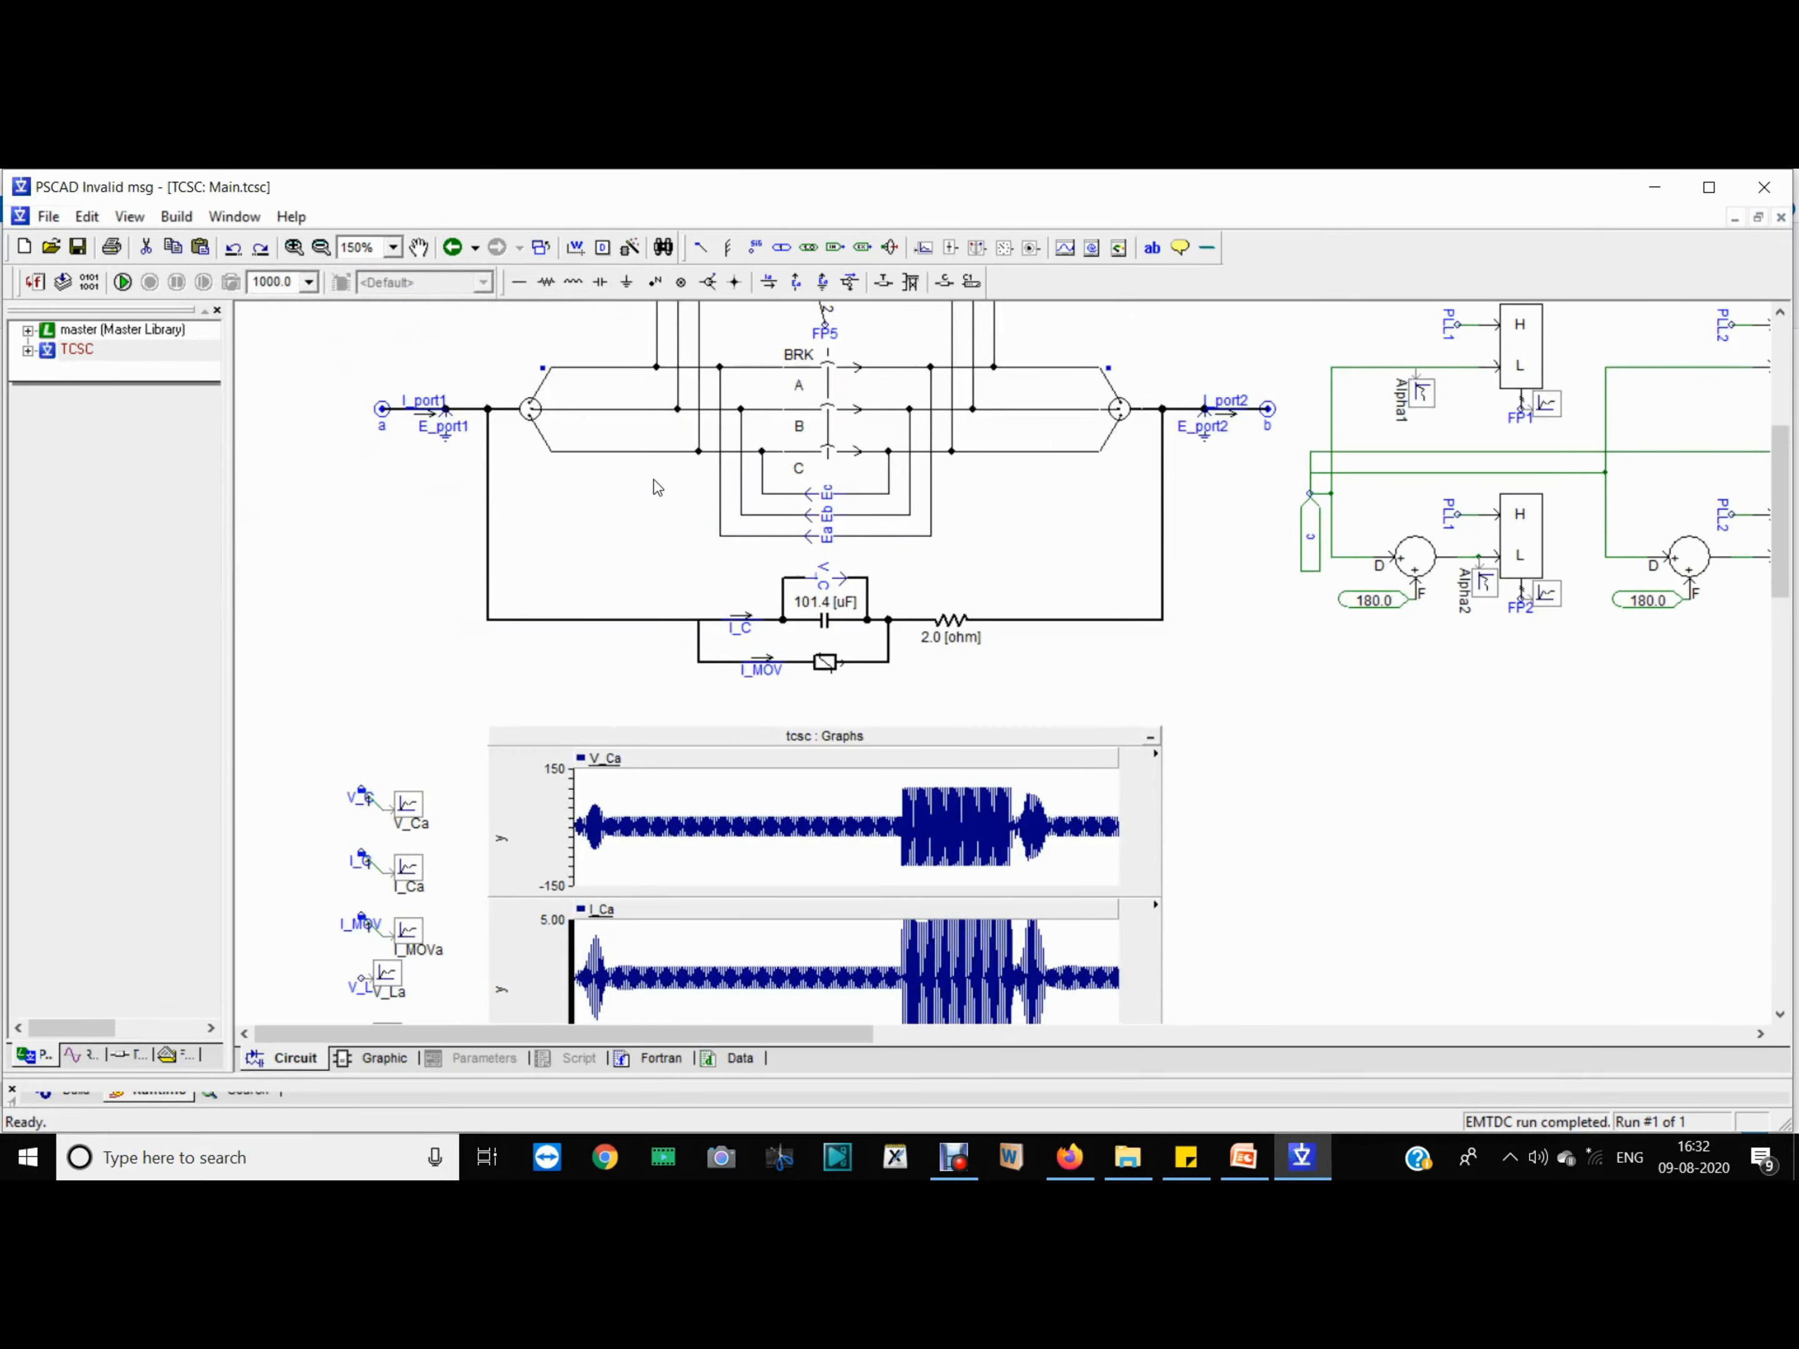
right_click(668, 734)
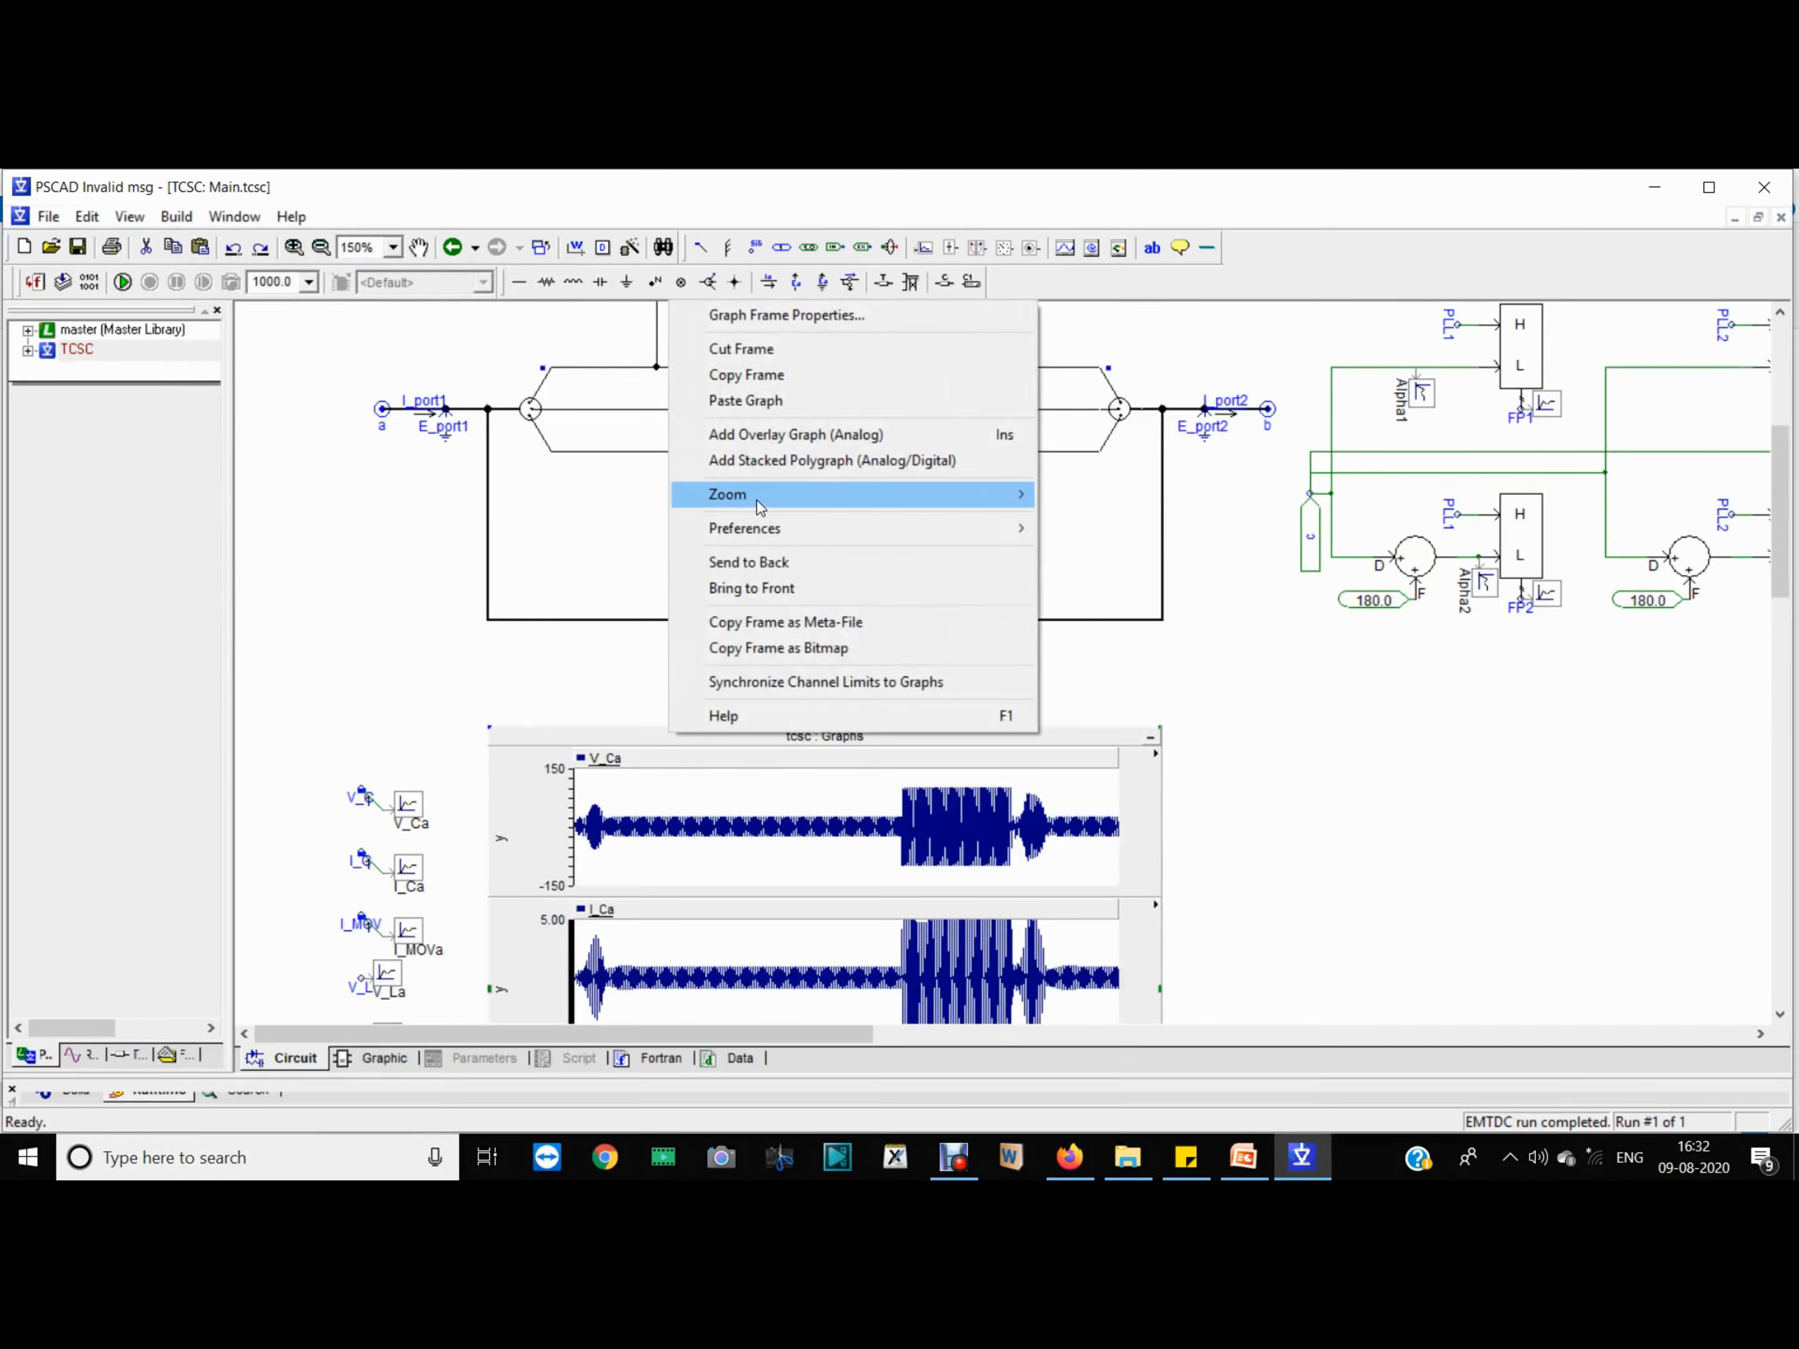
click(757, 430)
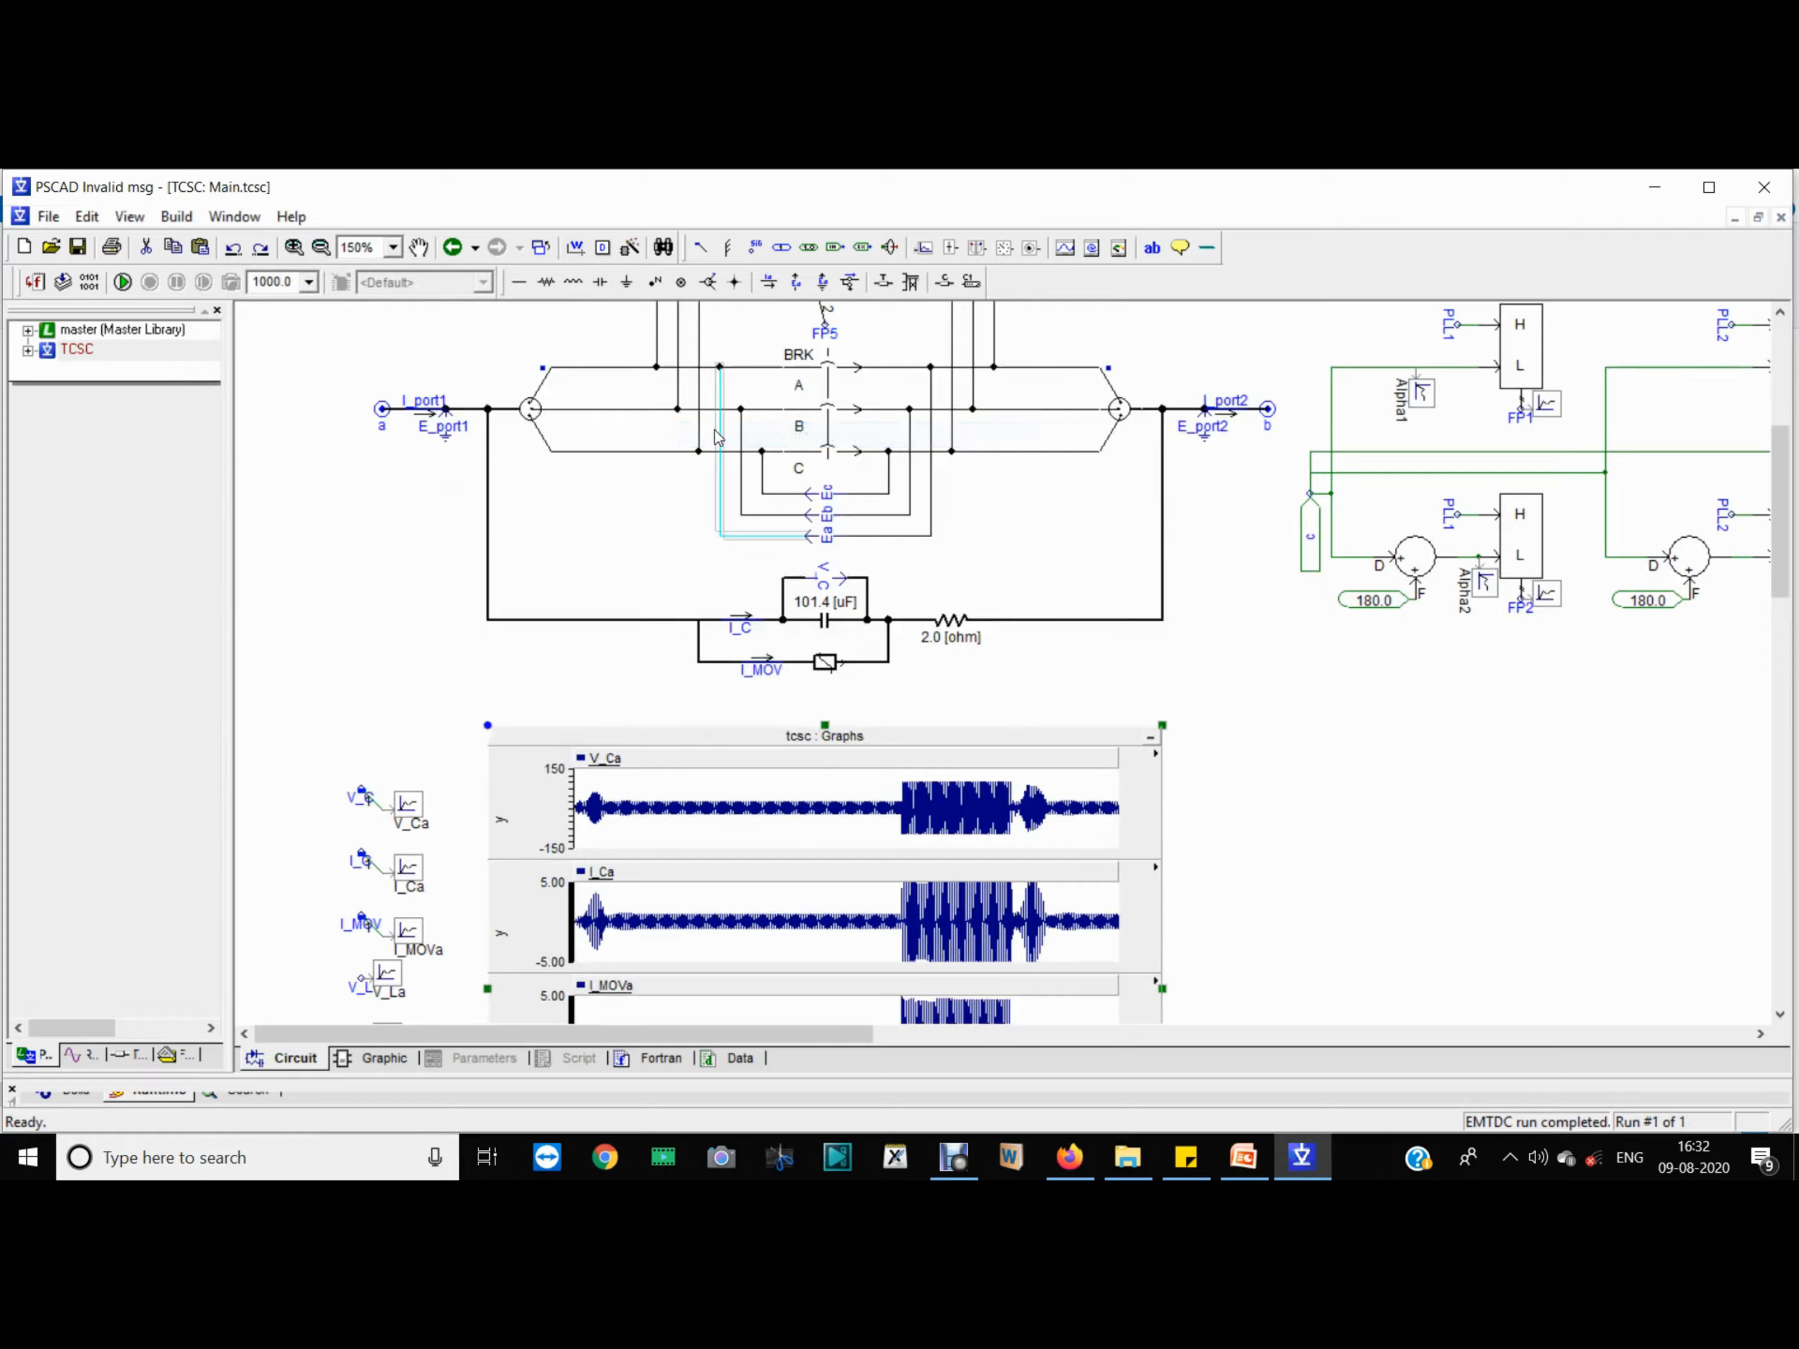
right_click(663, 735)
click(759, 435)
scroll(635, 747, down, 5)
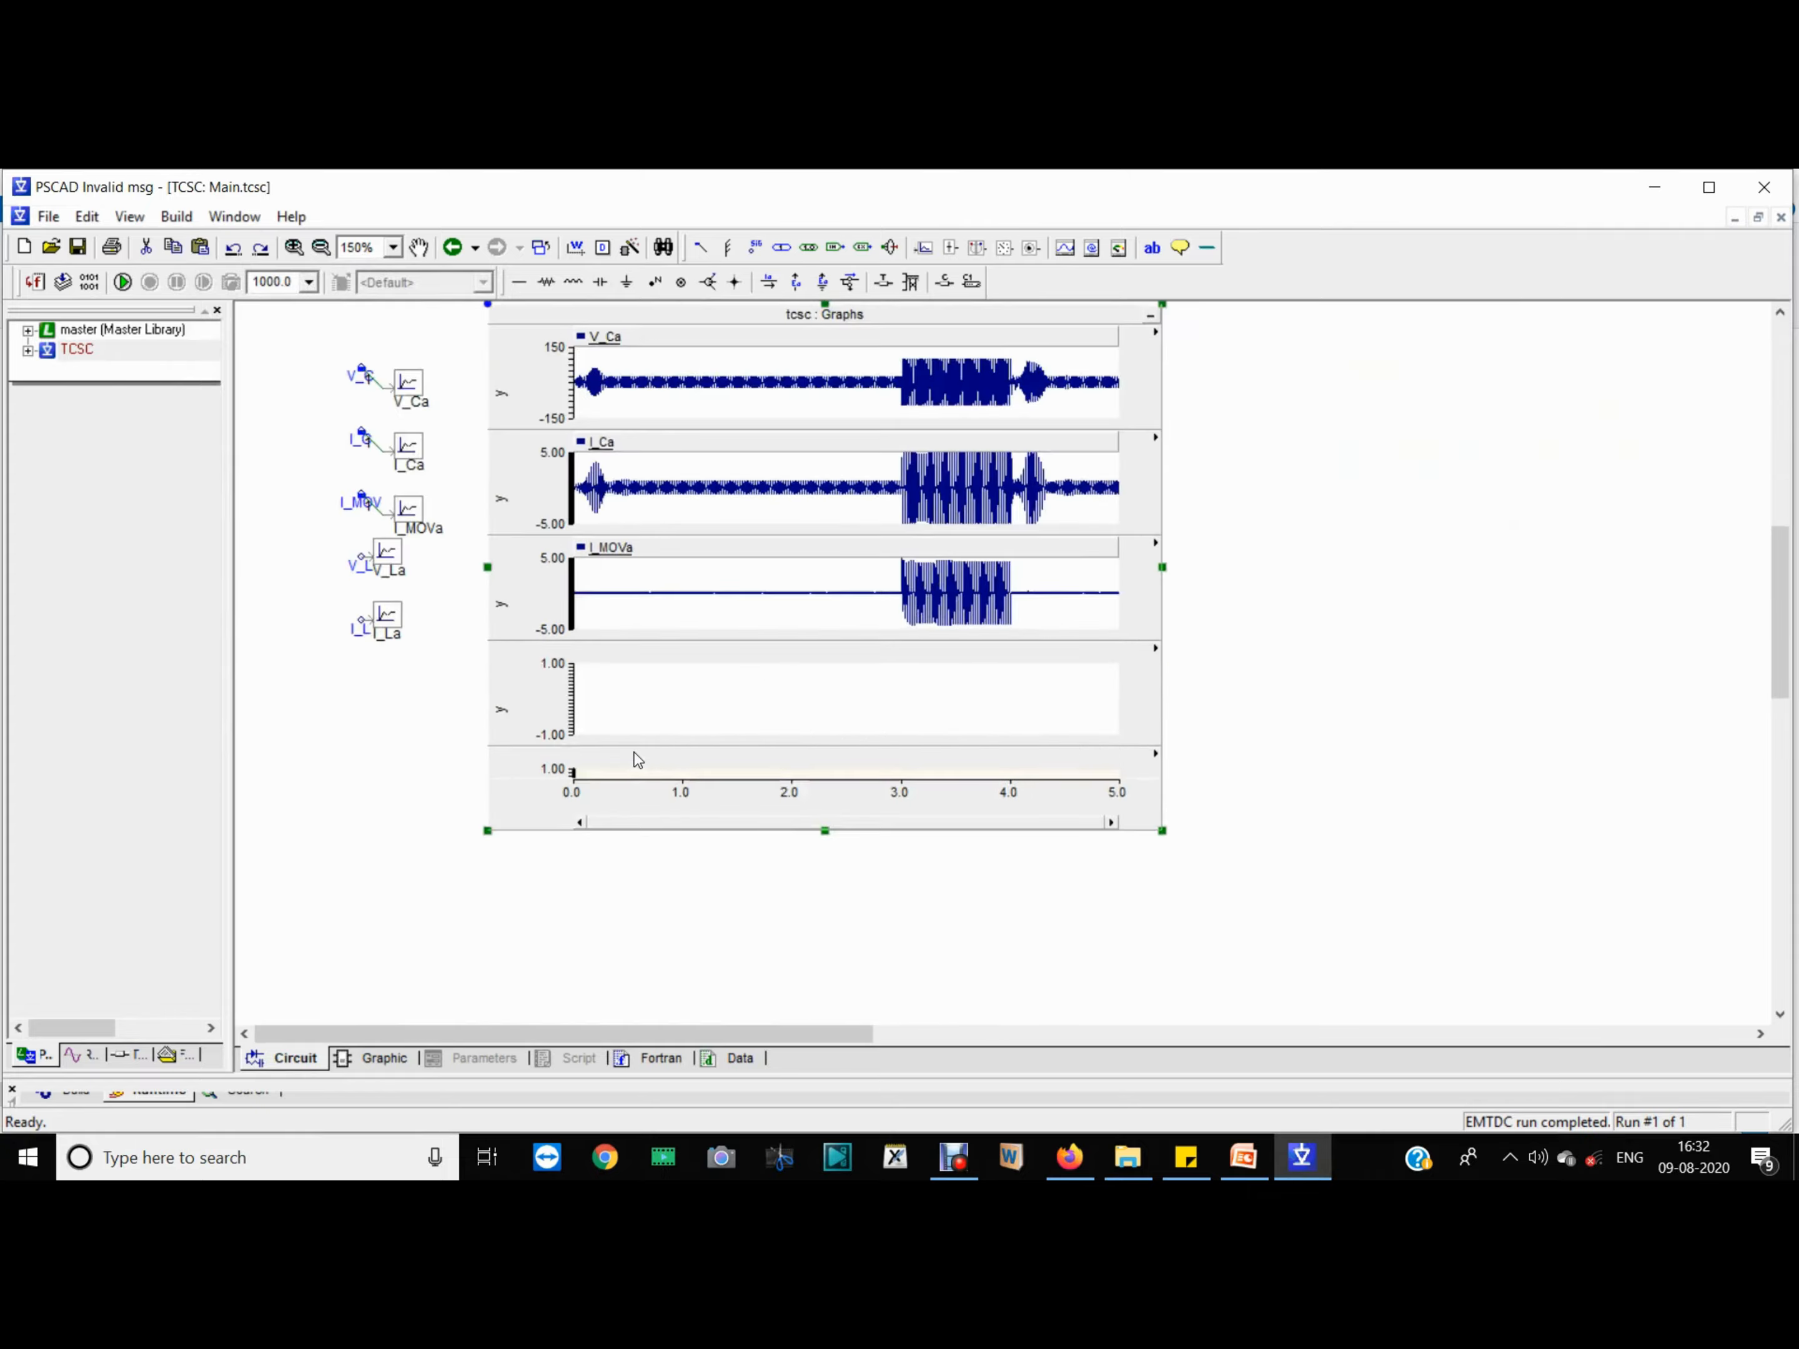
drag(404, 577, 684, 709)
drag(385, 548, 607, 703)
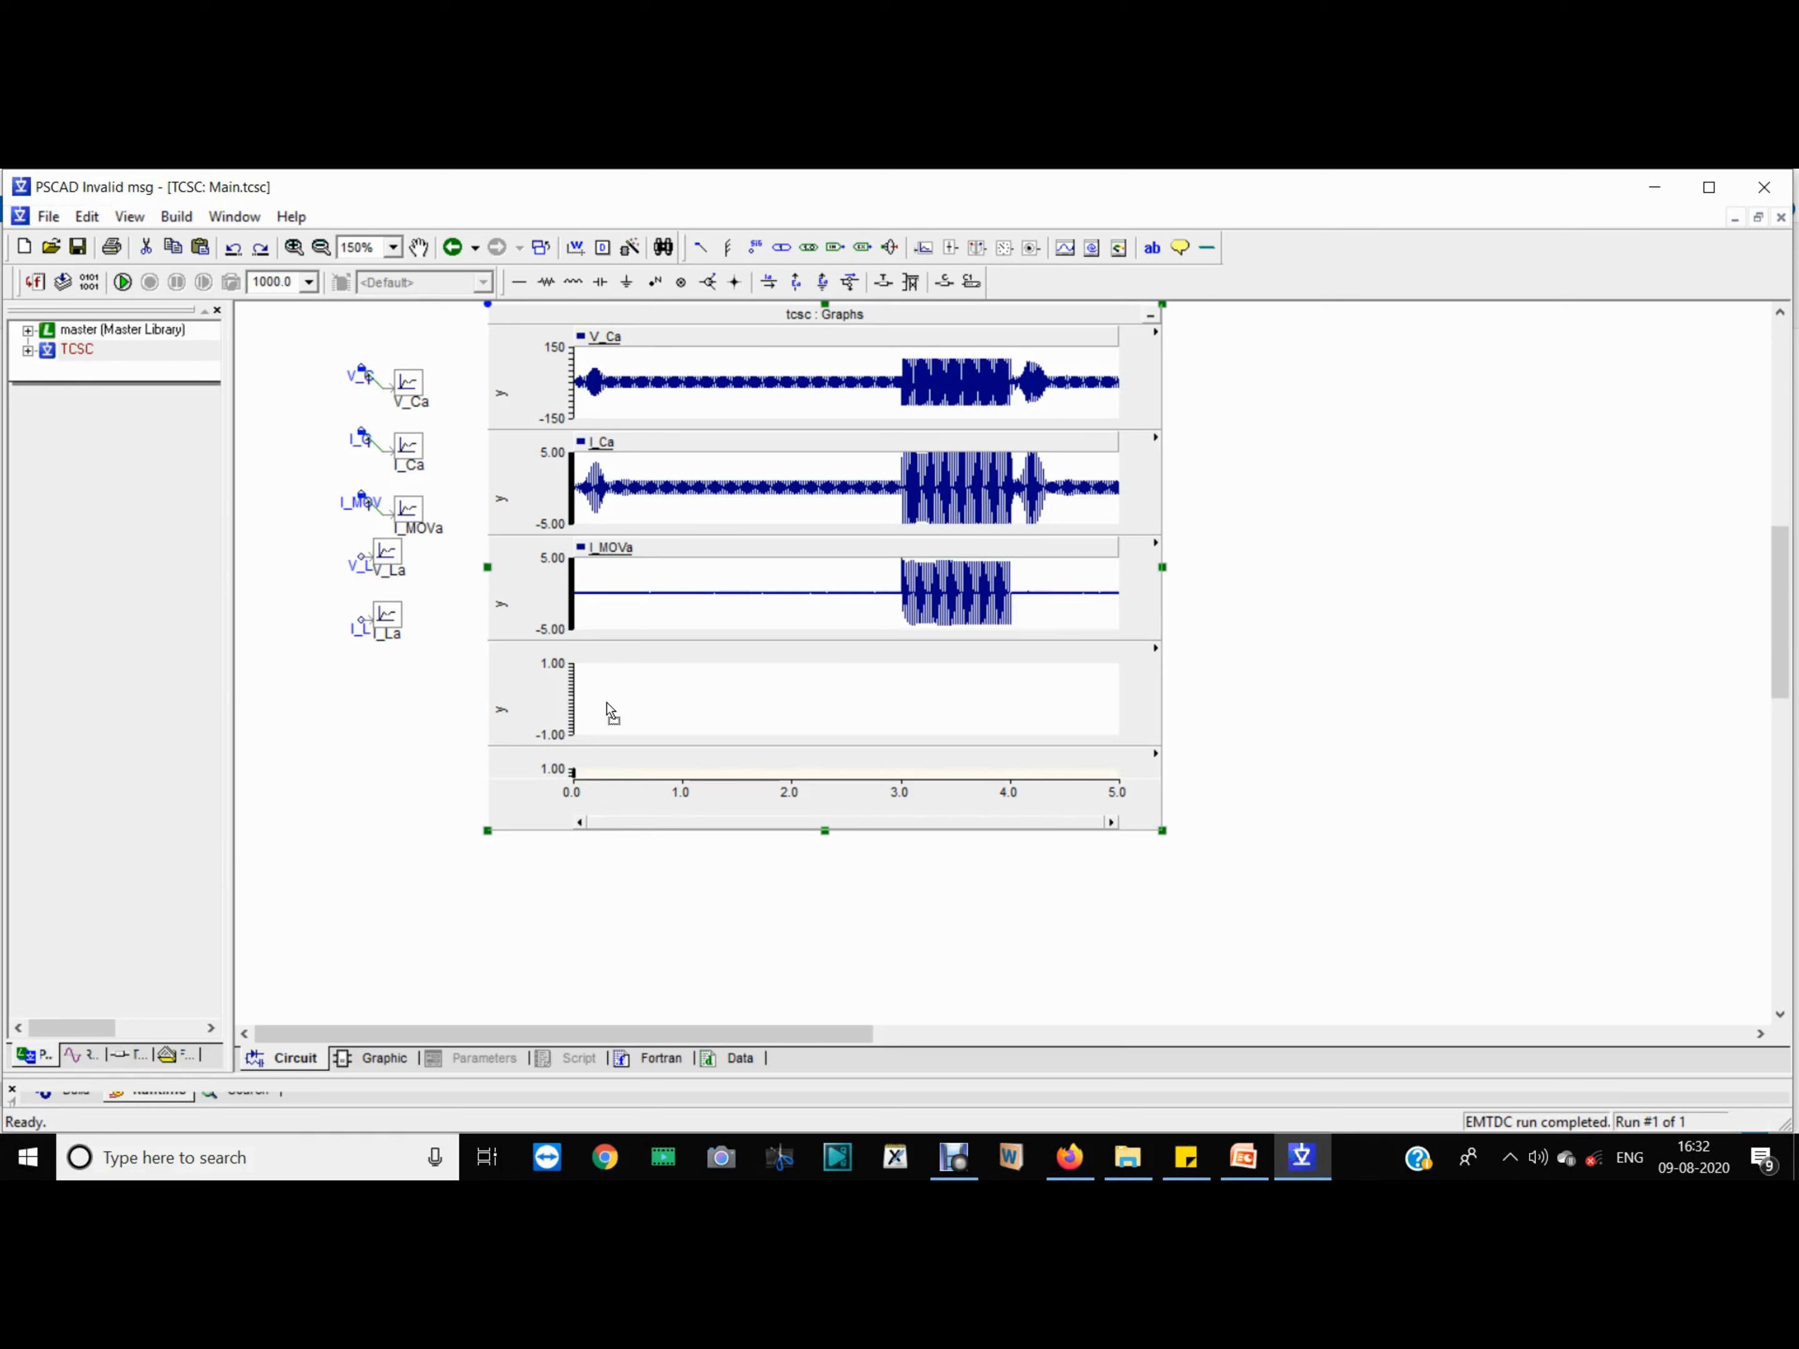
click(855, 311)
drag(1160, 829, 1166, 1017)
Step: Plot V_La in the fourth graph and I_La in the fifth graph, and run the simulation
drag(387, 563, 719, 816)
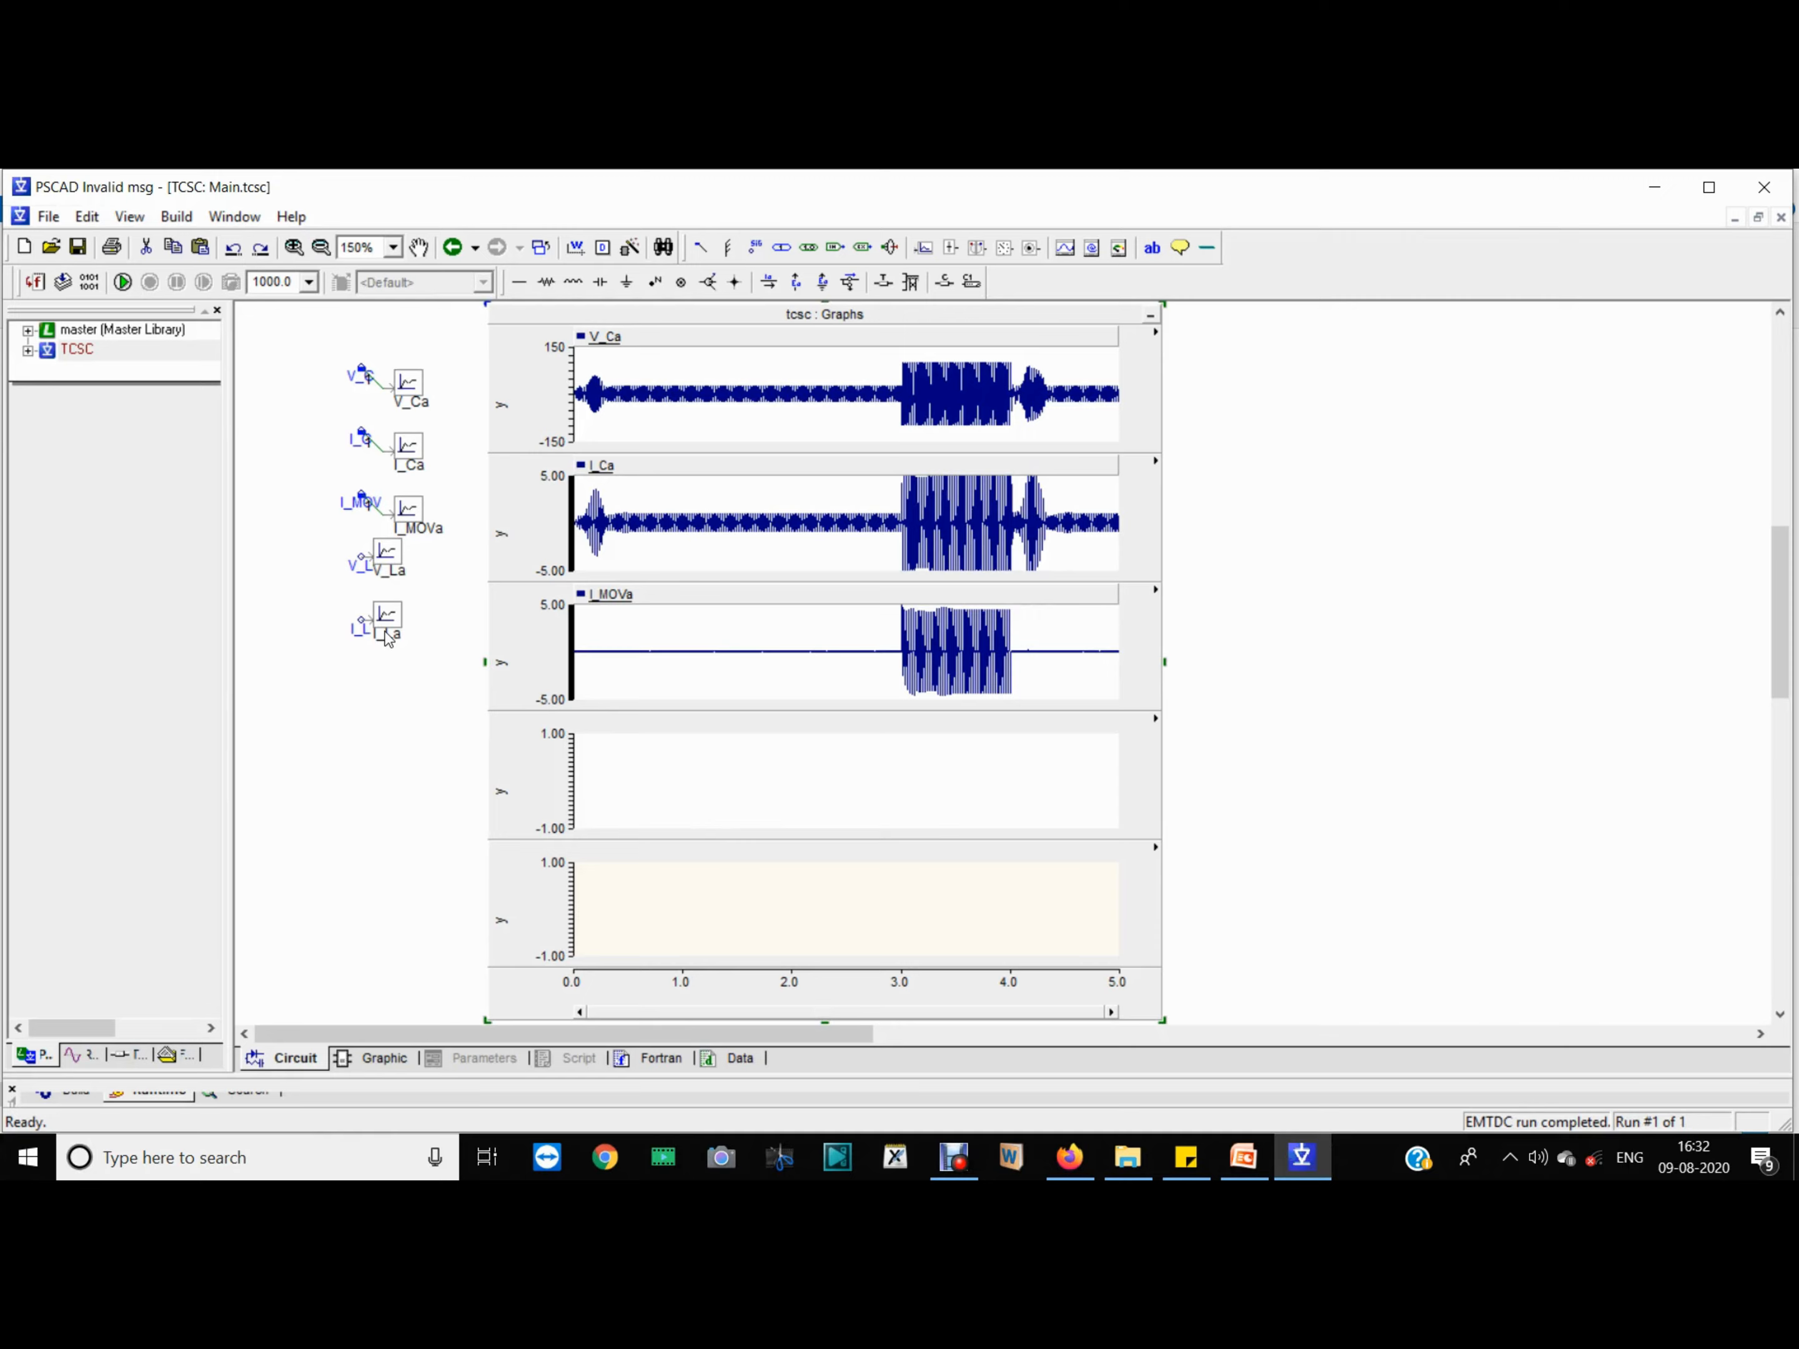
click(388, 550)
drag(389, 550, 676, 764)
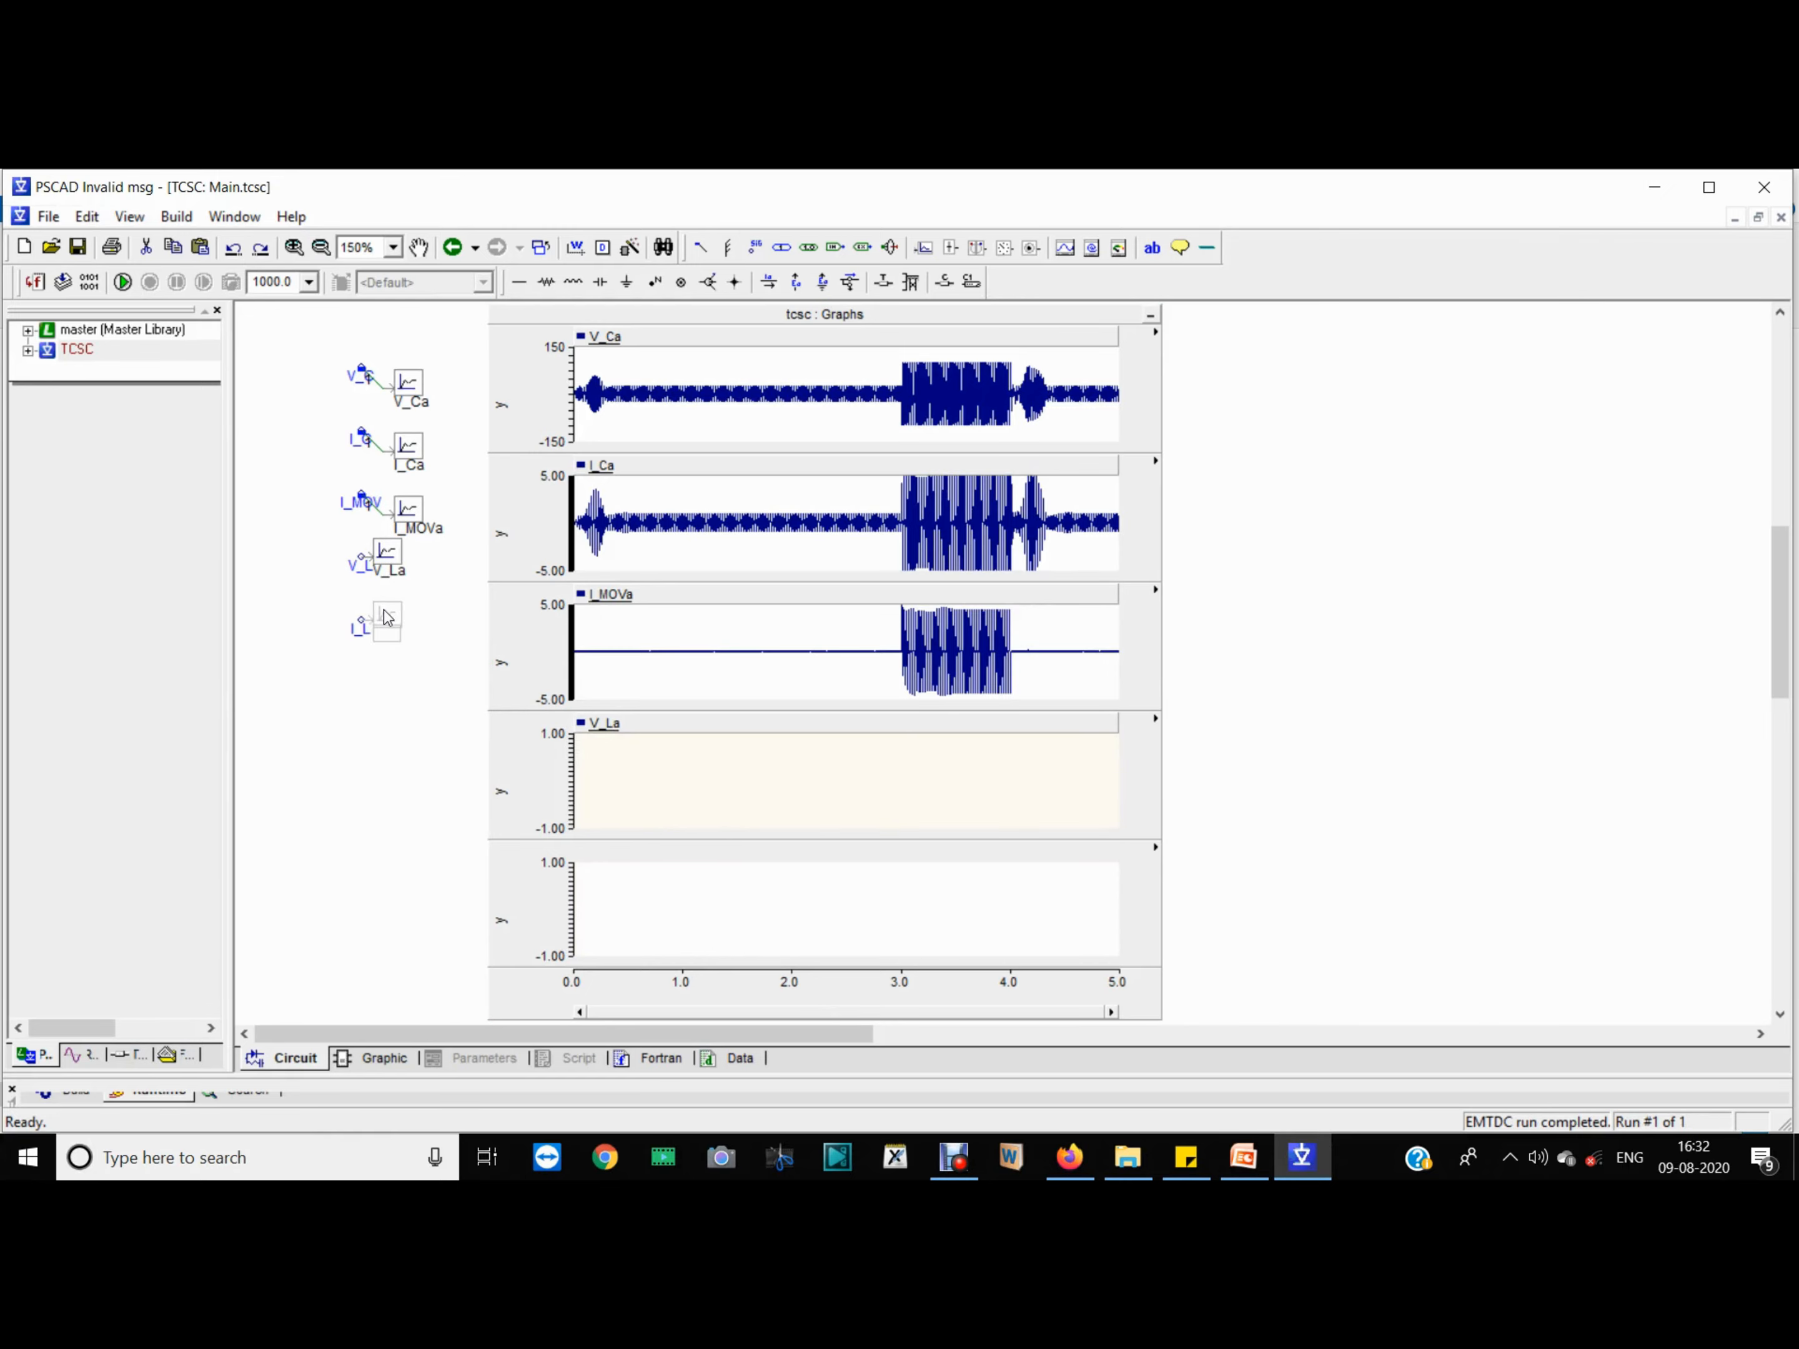
drag(457, 694, 630, 892)
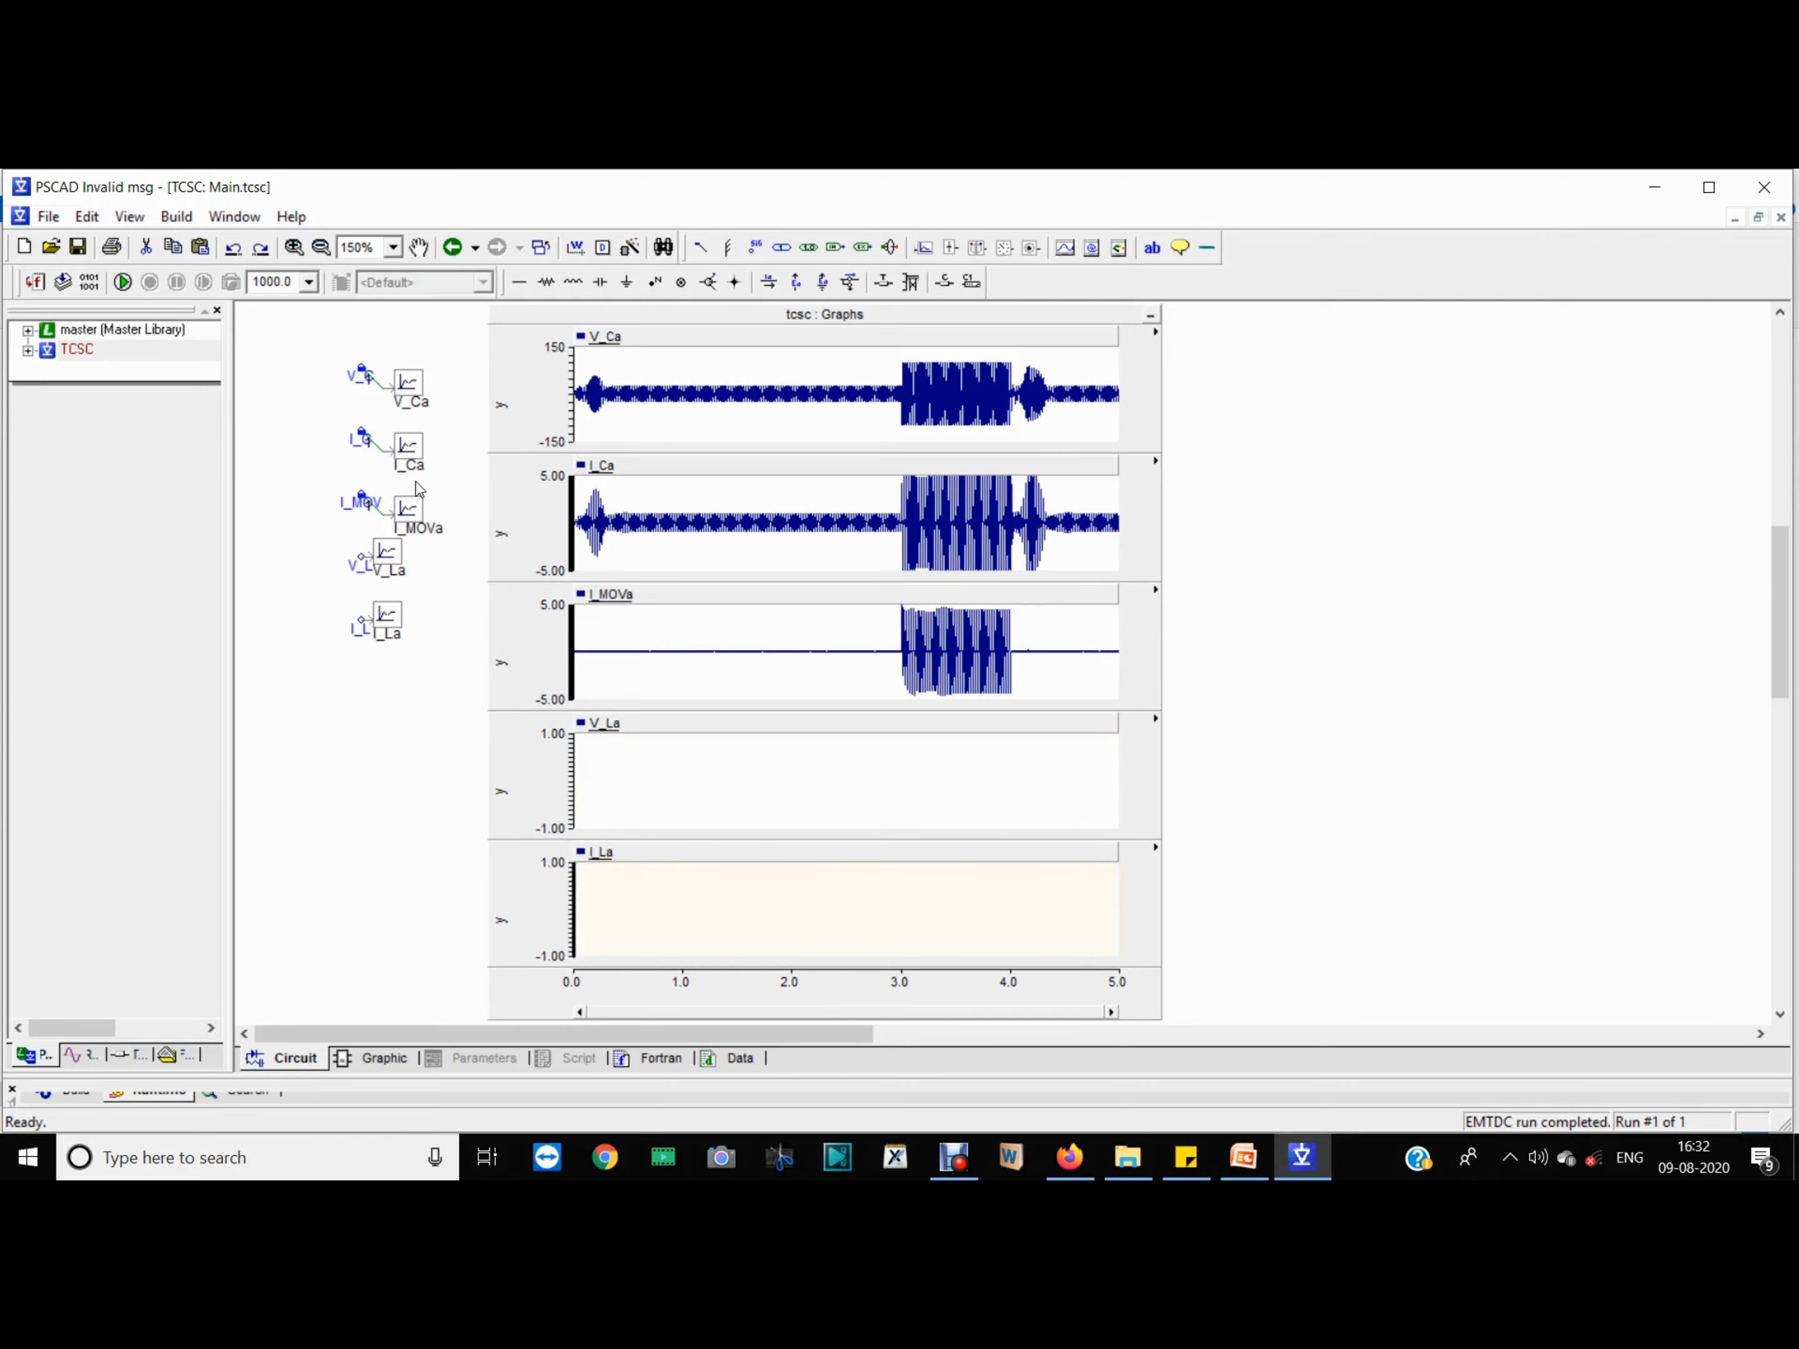
click(123, 282)
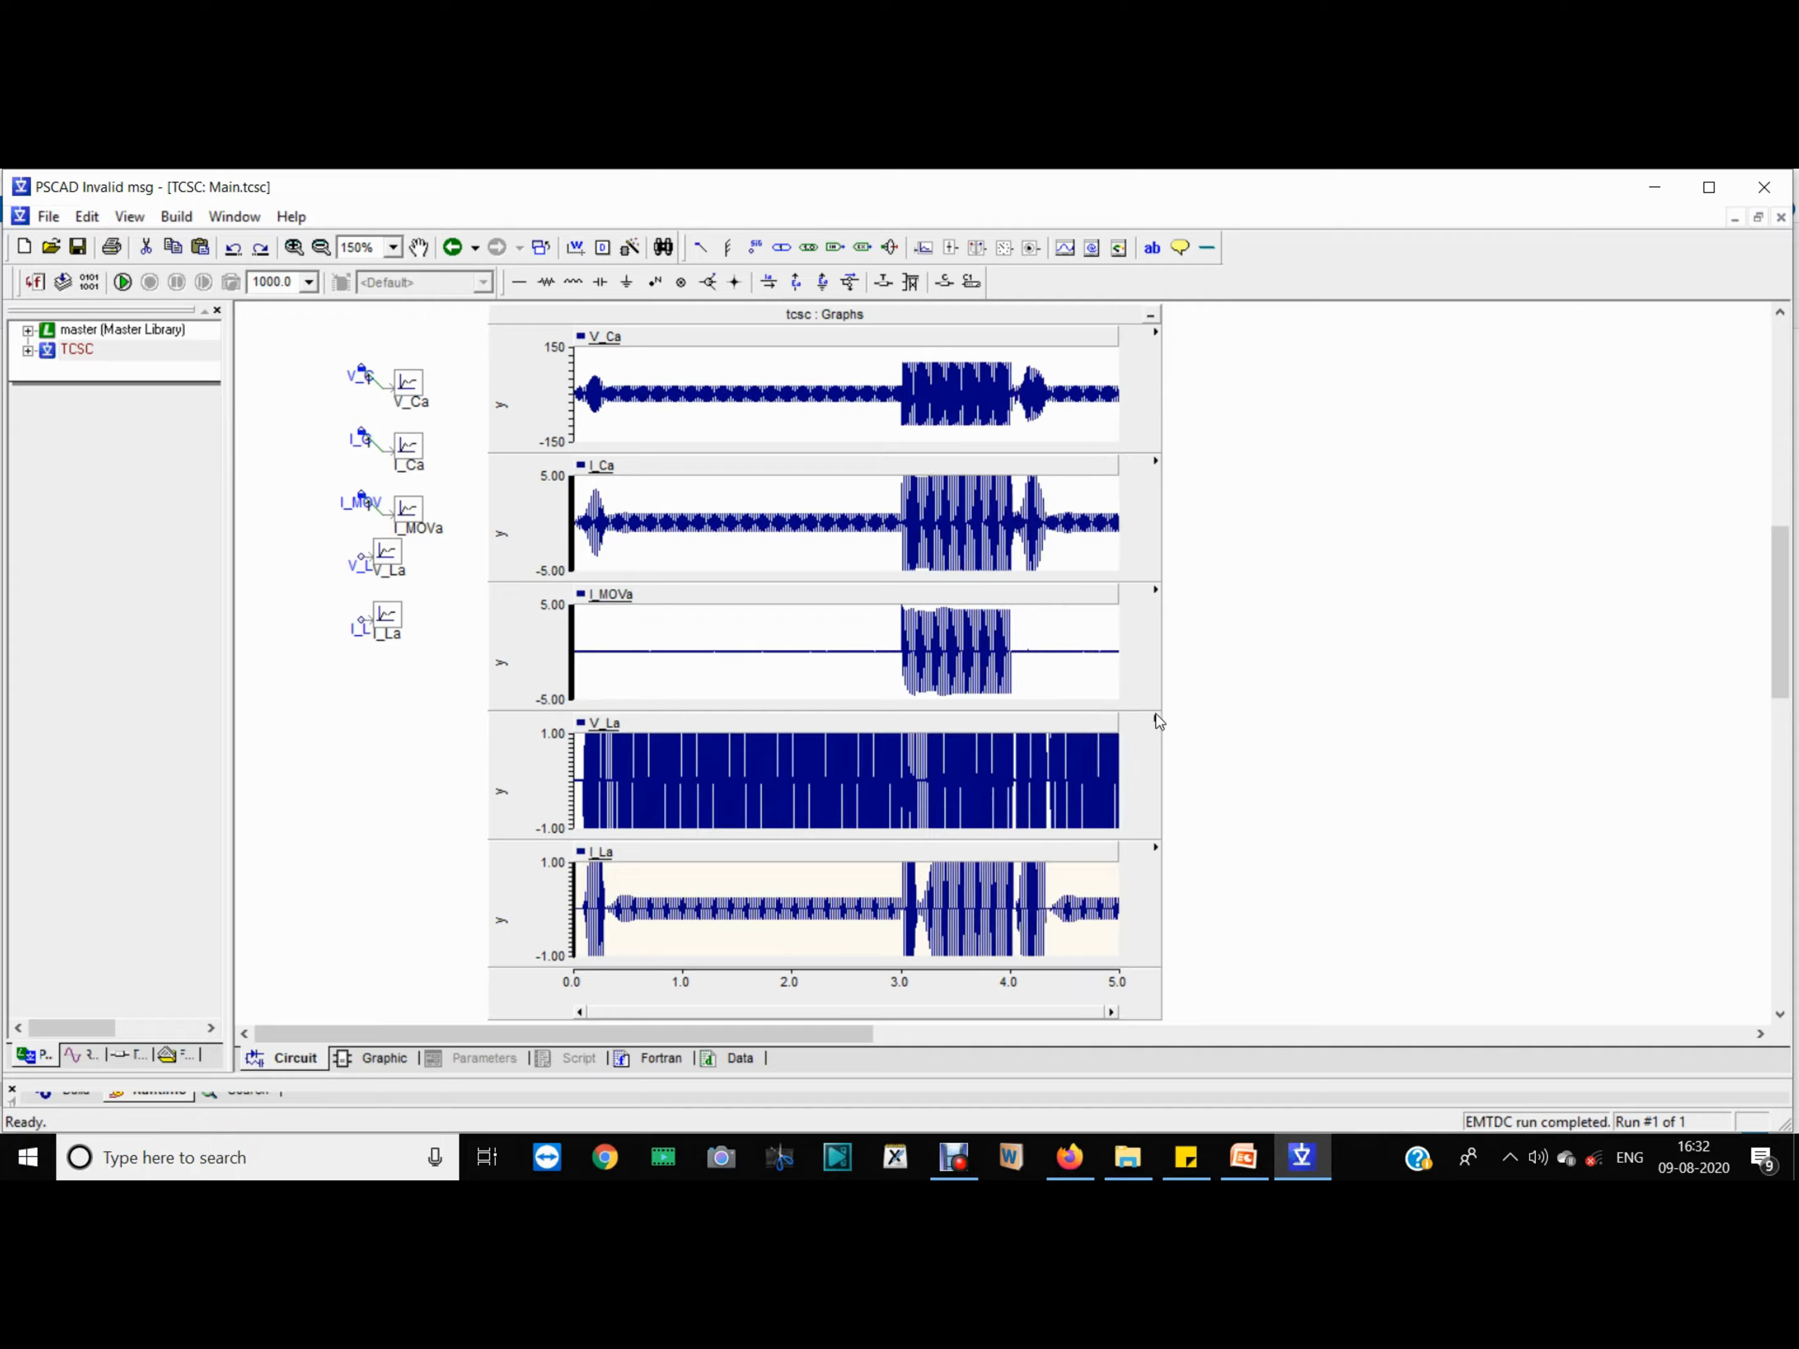
Step: Fit the Y-axes of all five graphs to their curves and zoom the time axis in around the fault onset near 3.0 s
click(1174, 800)
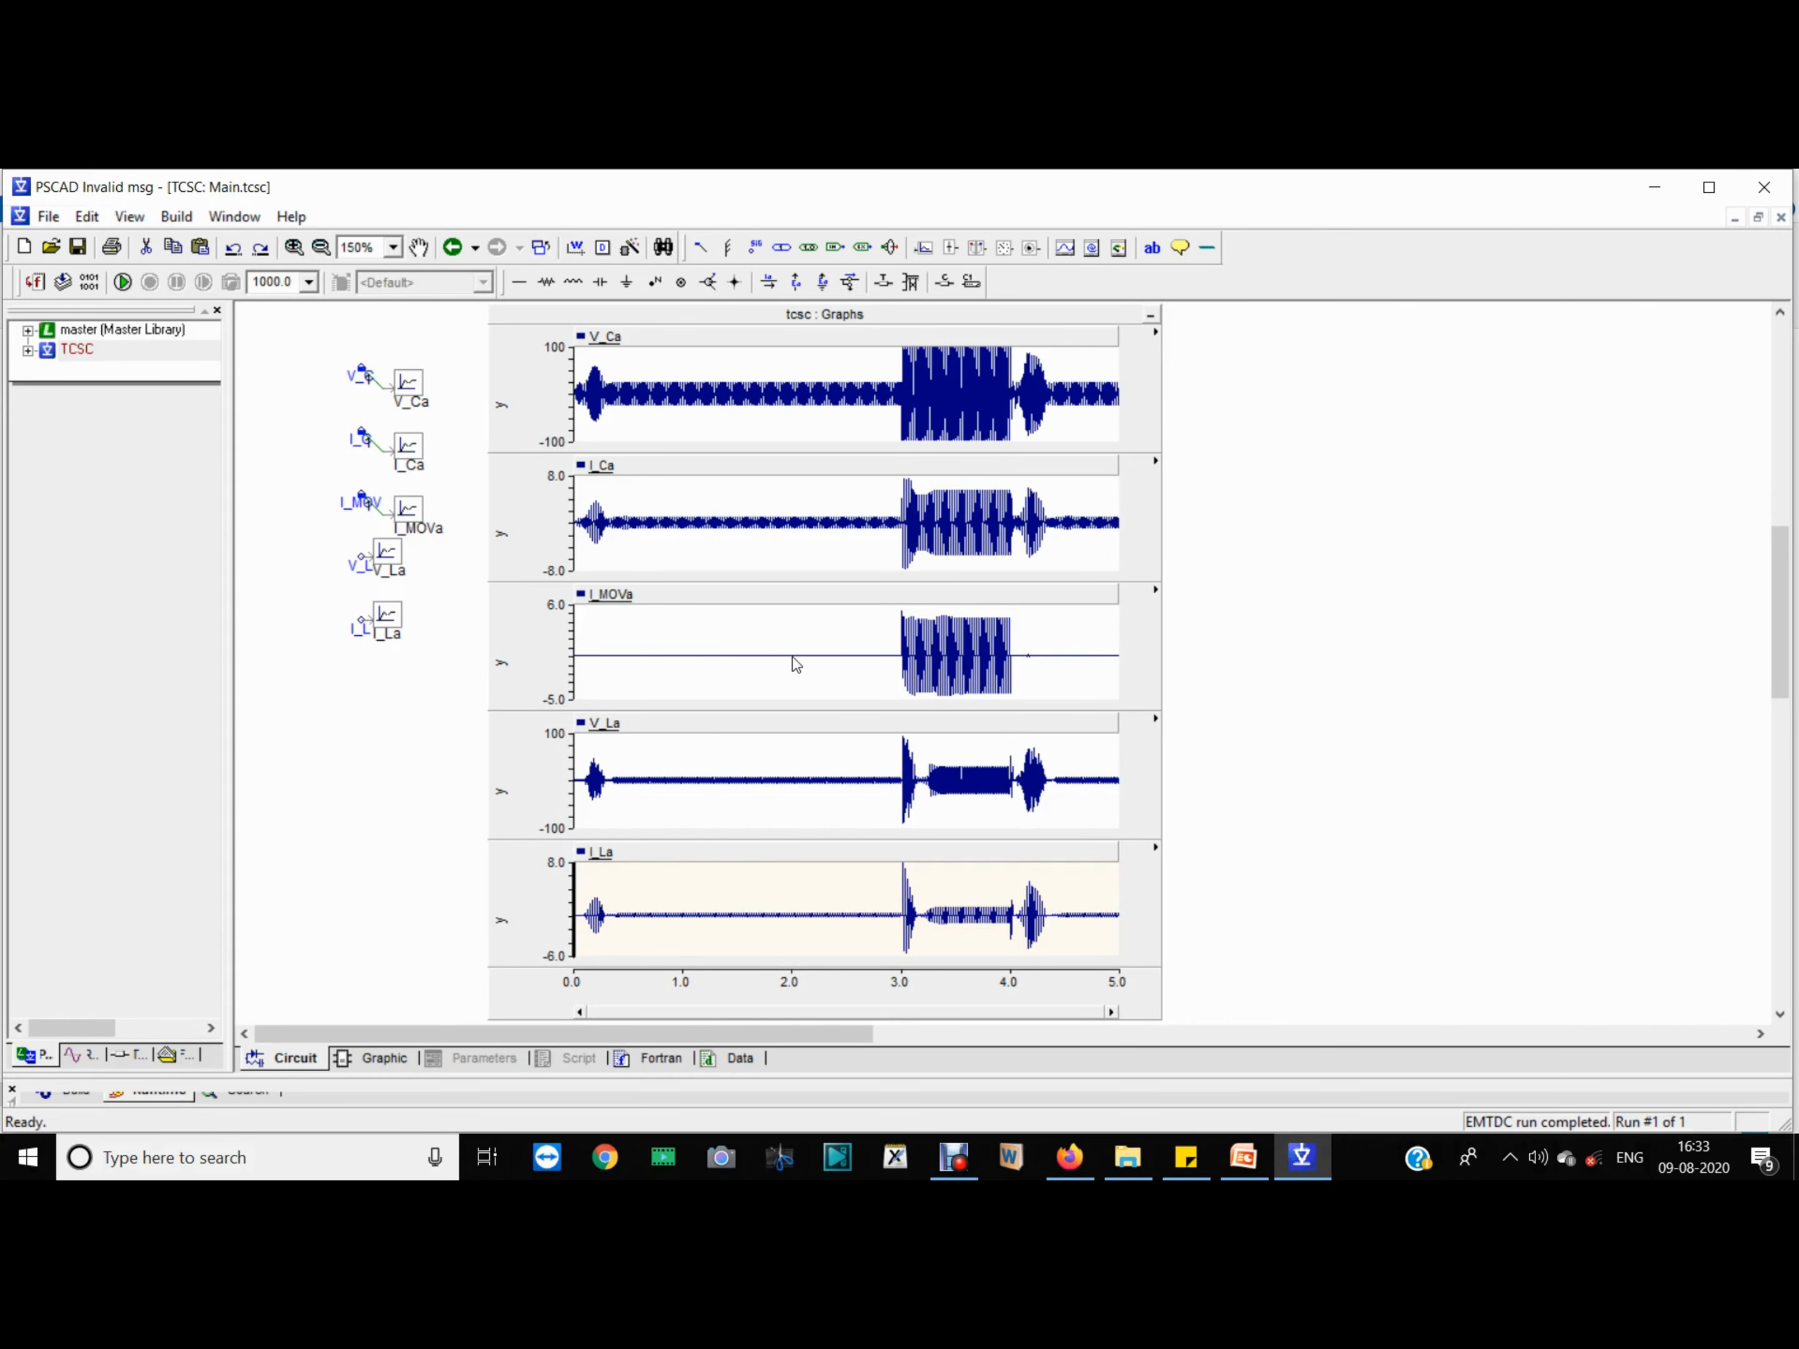
scroll(951, 633, up, 5)
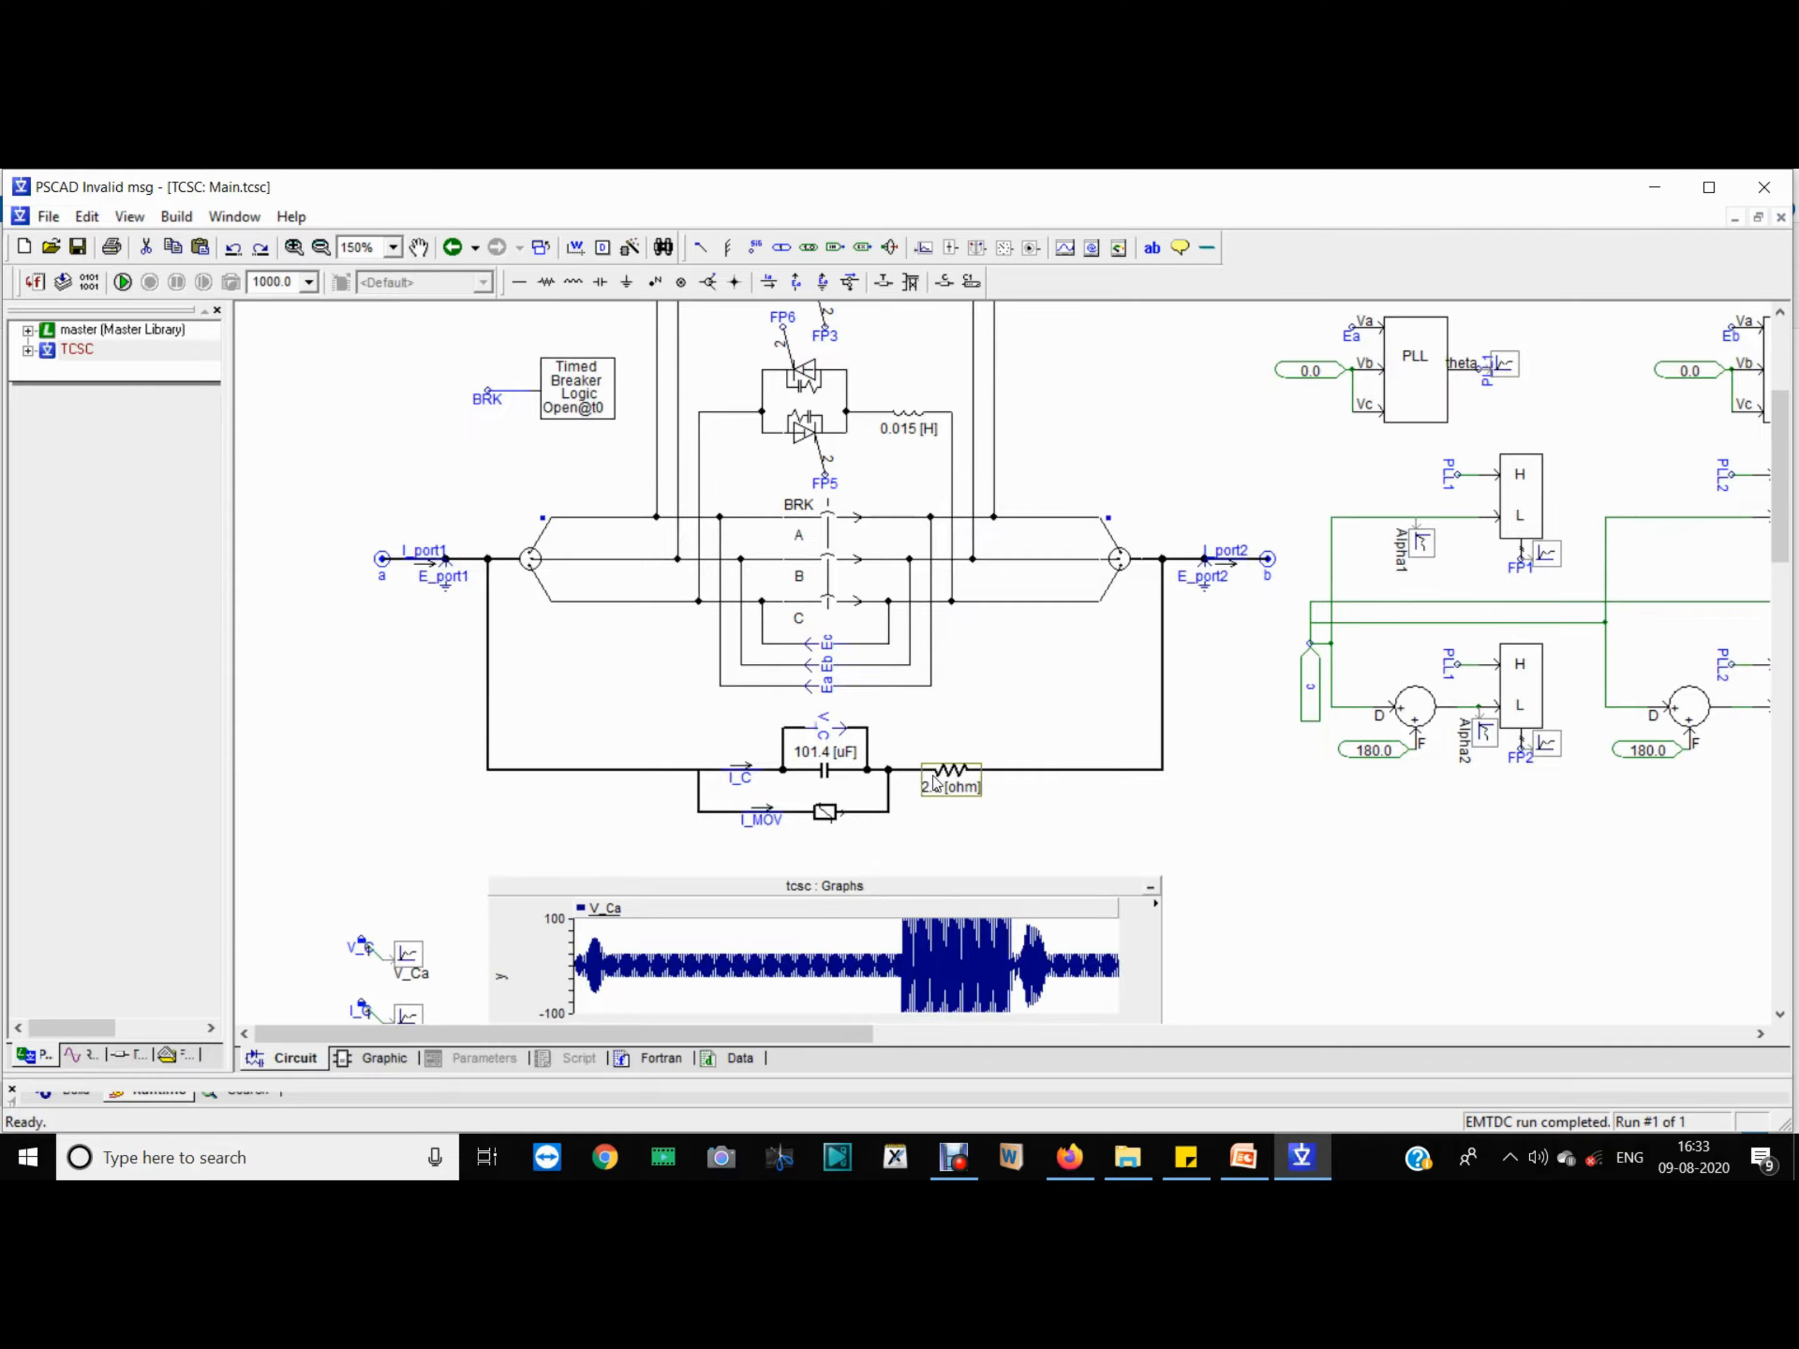
scroll(929, 810, down, 1)
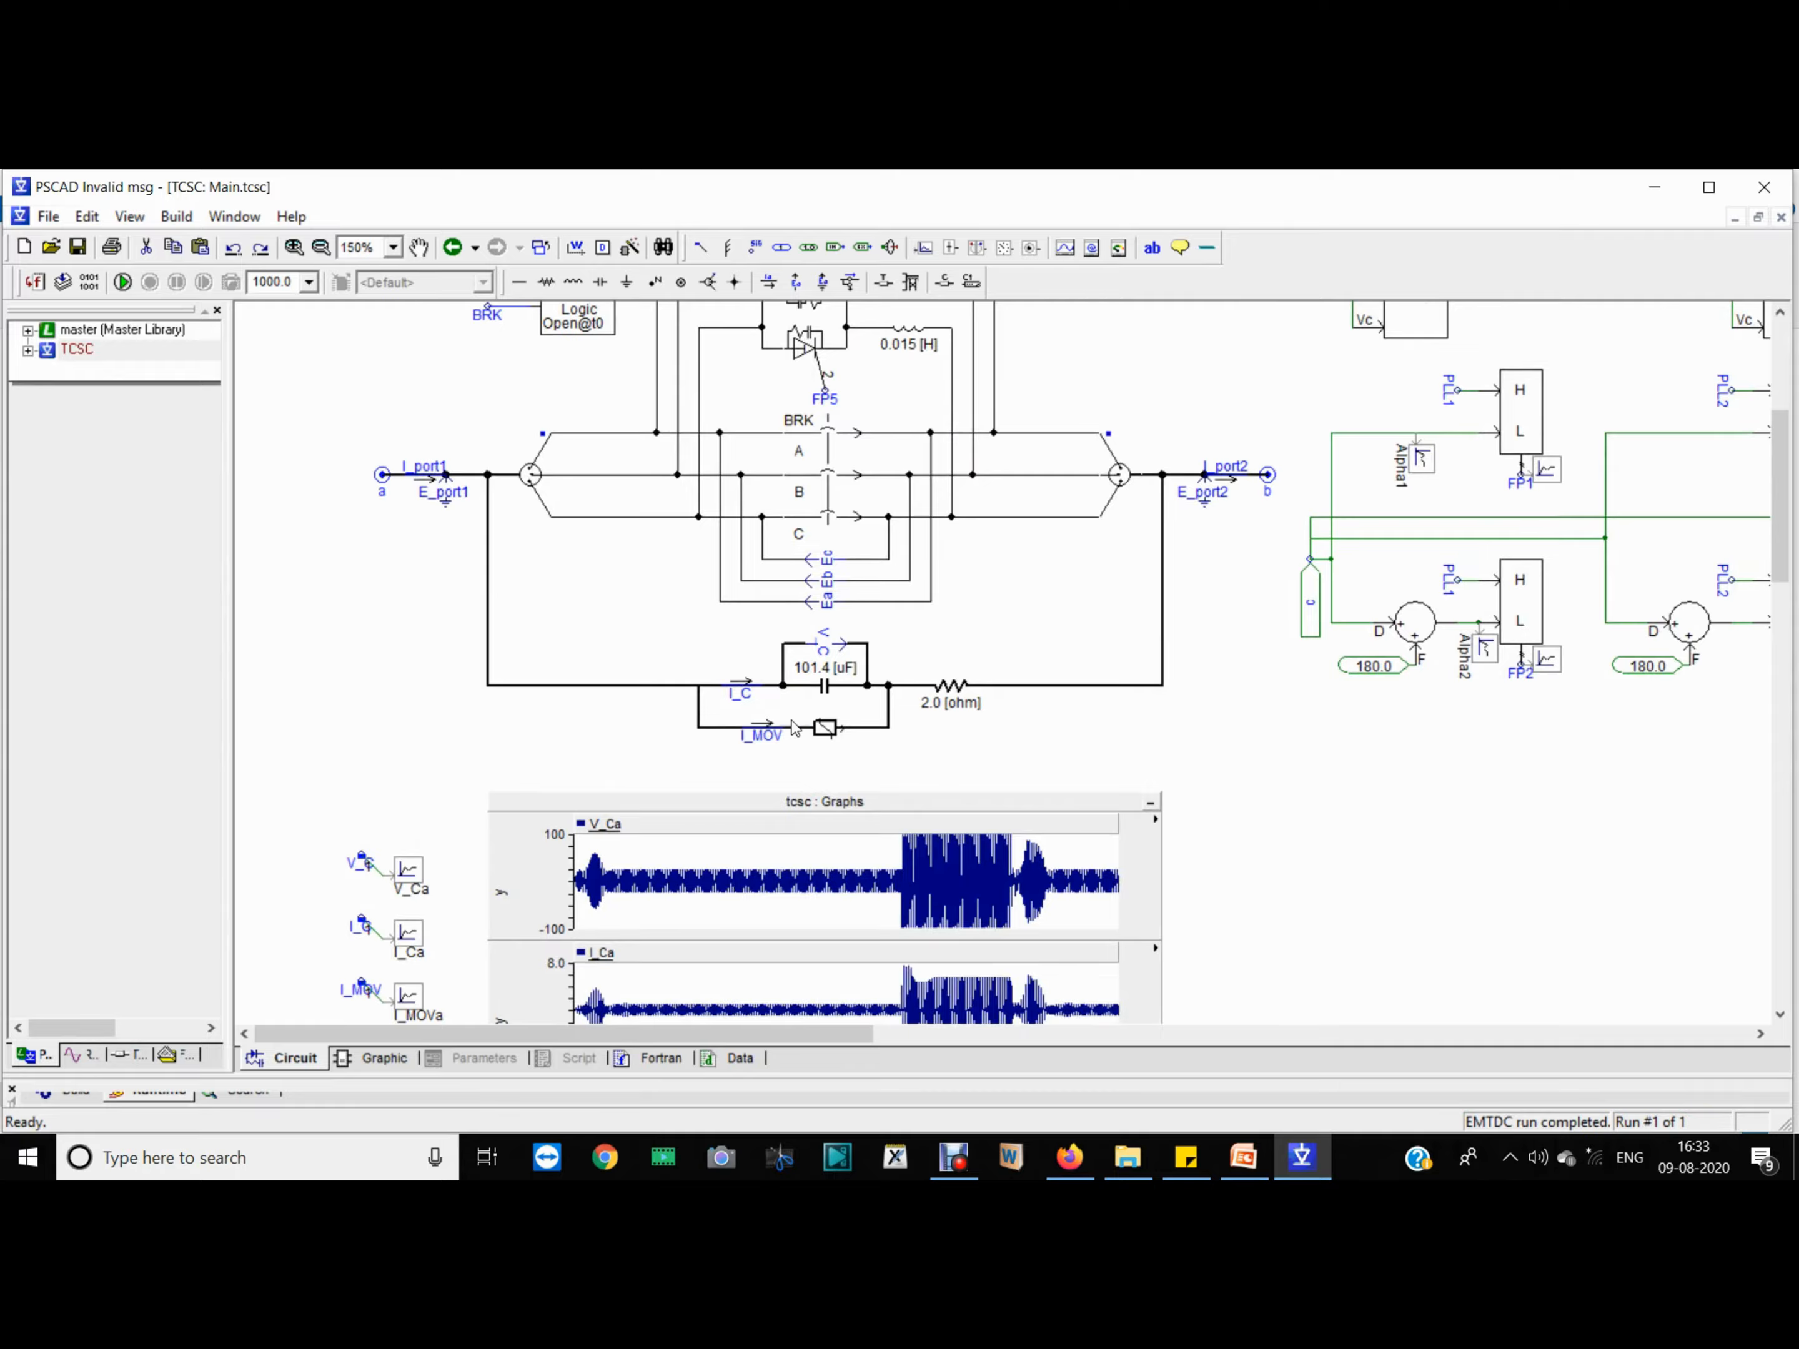
scroll(863, 766, down, 4)
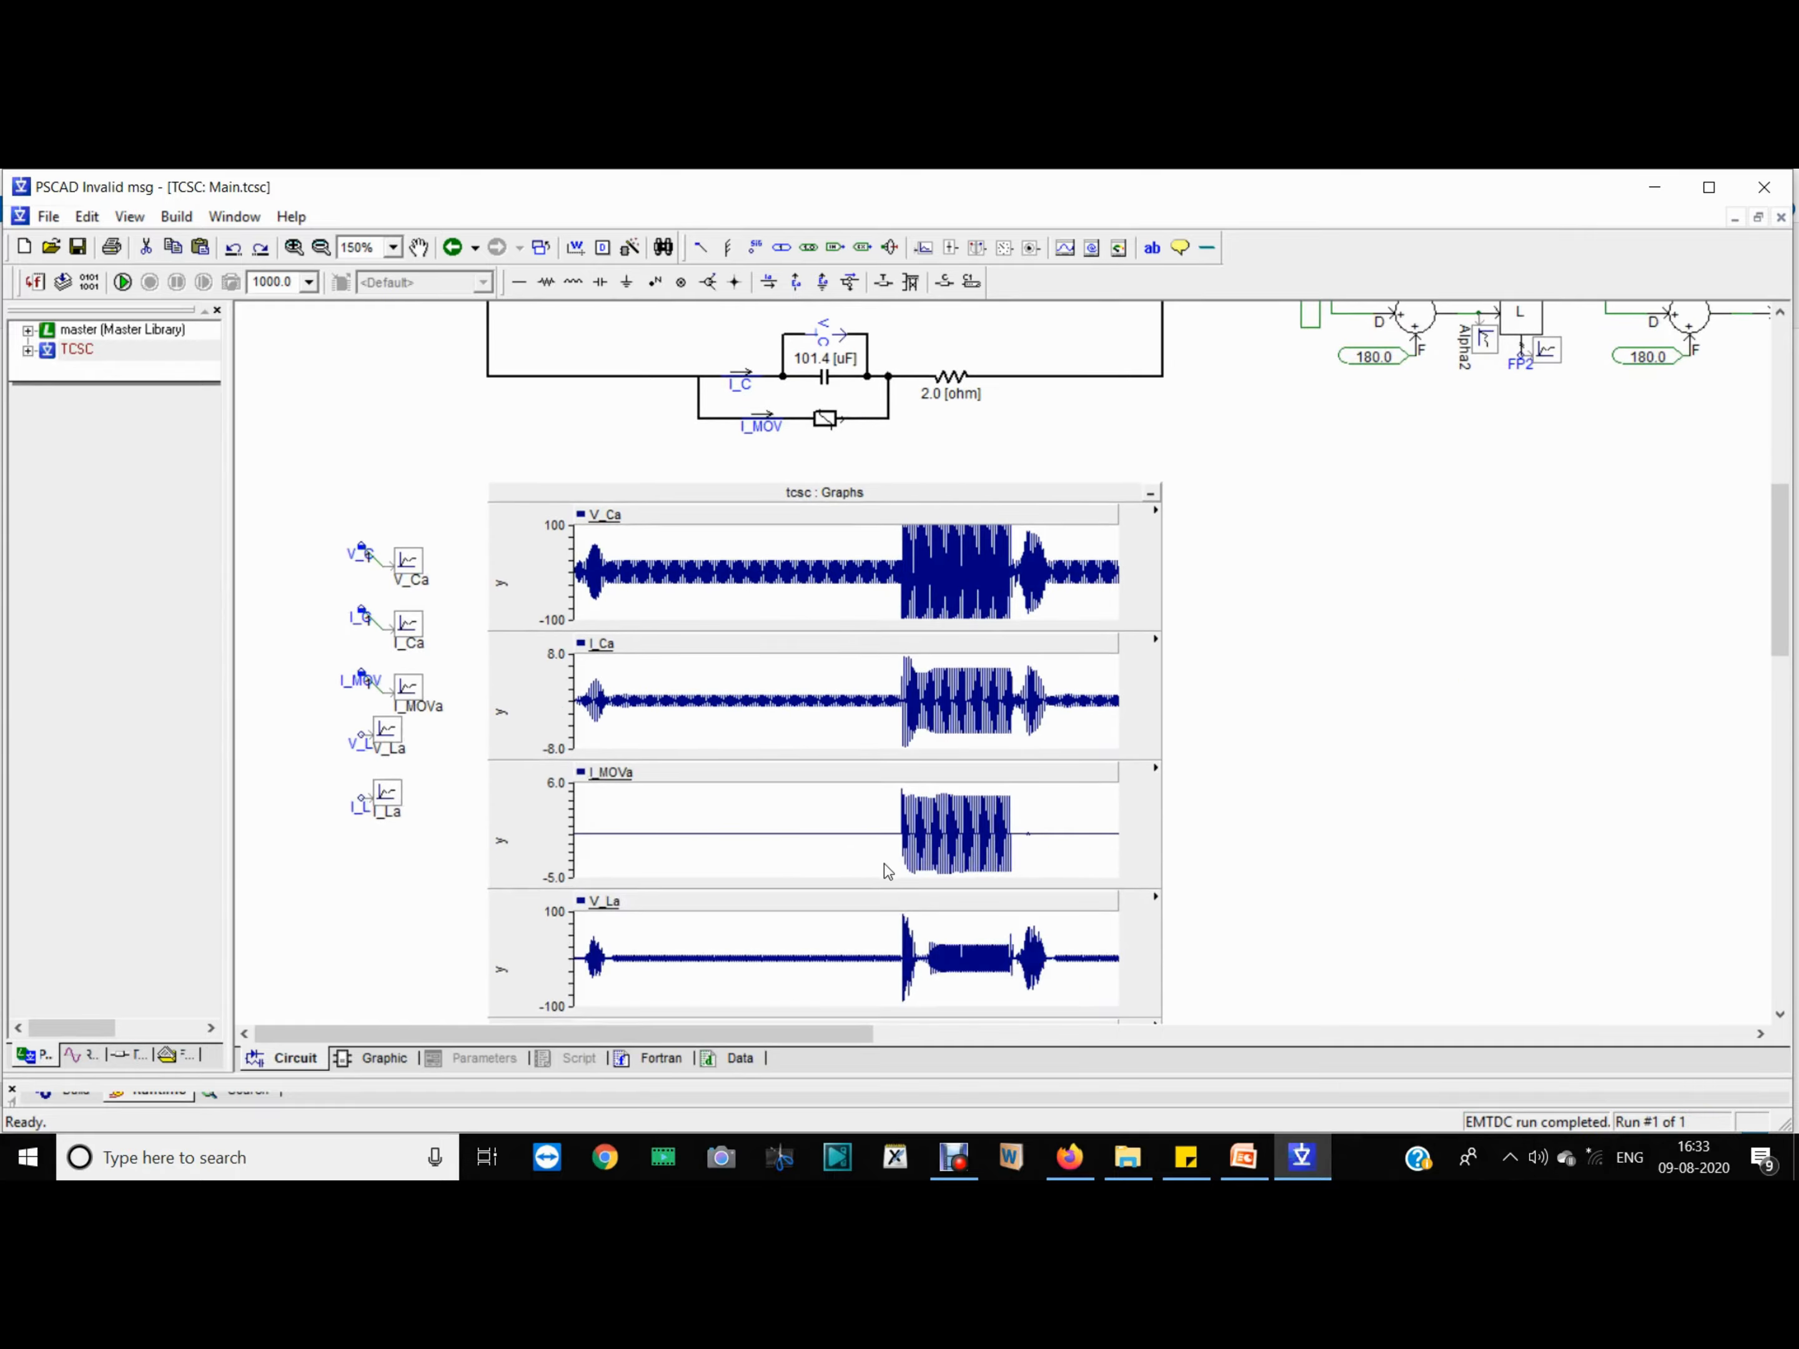
scroll(921, 792, down, 2)
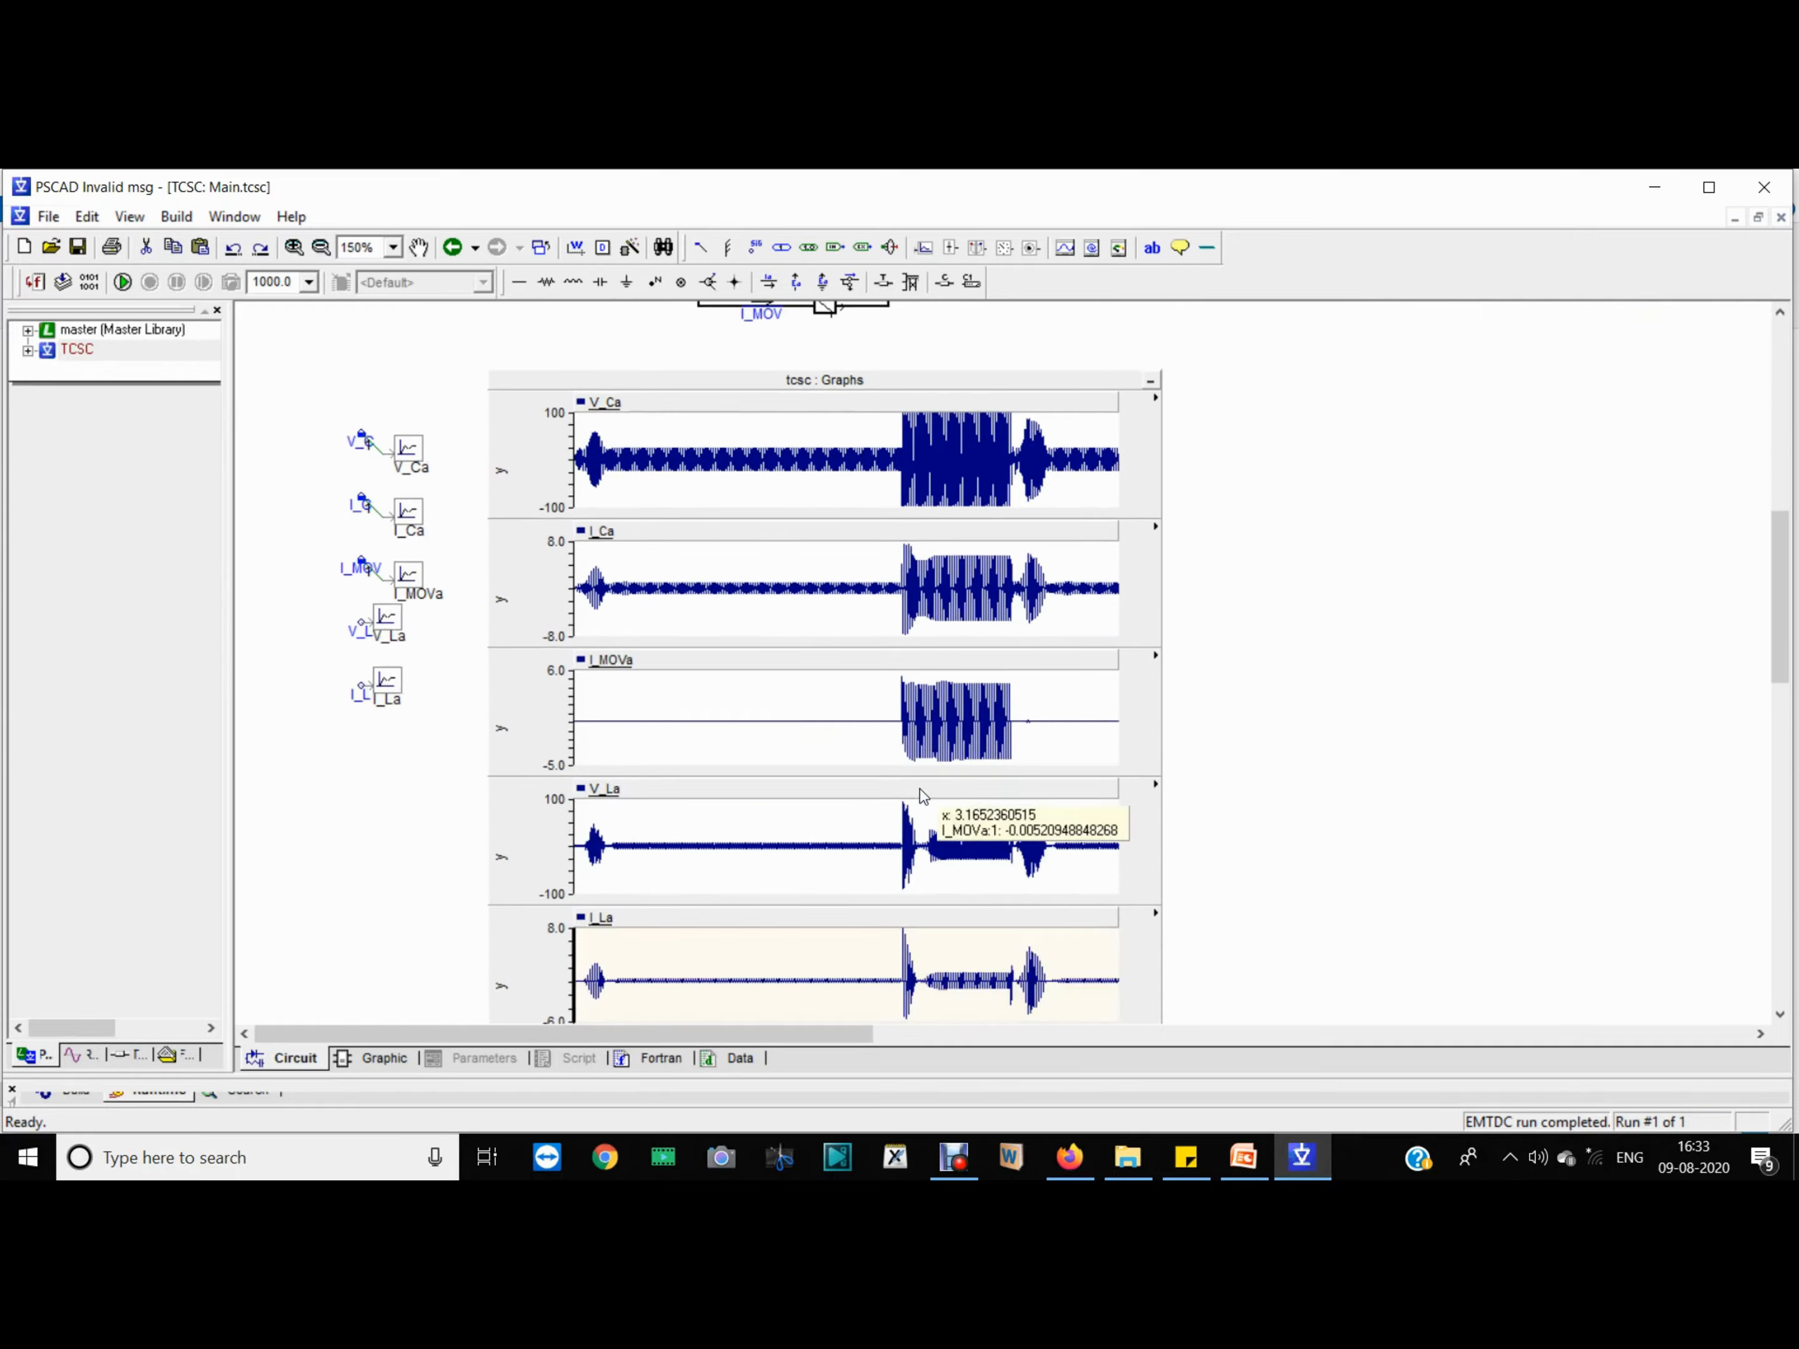
drag(892, 680, 929, 775)
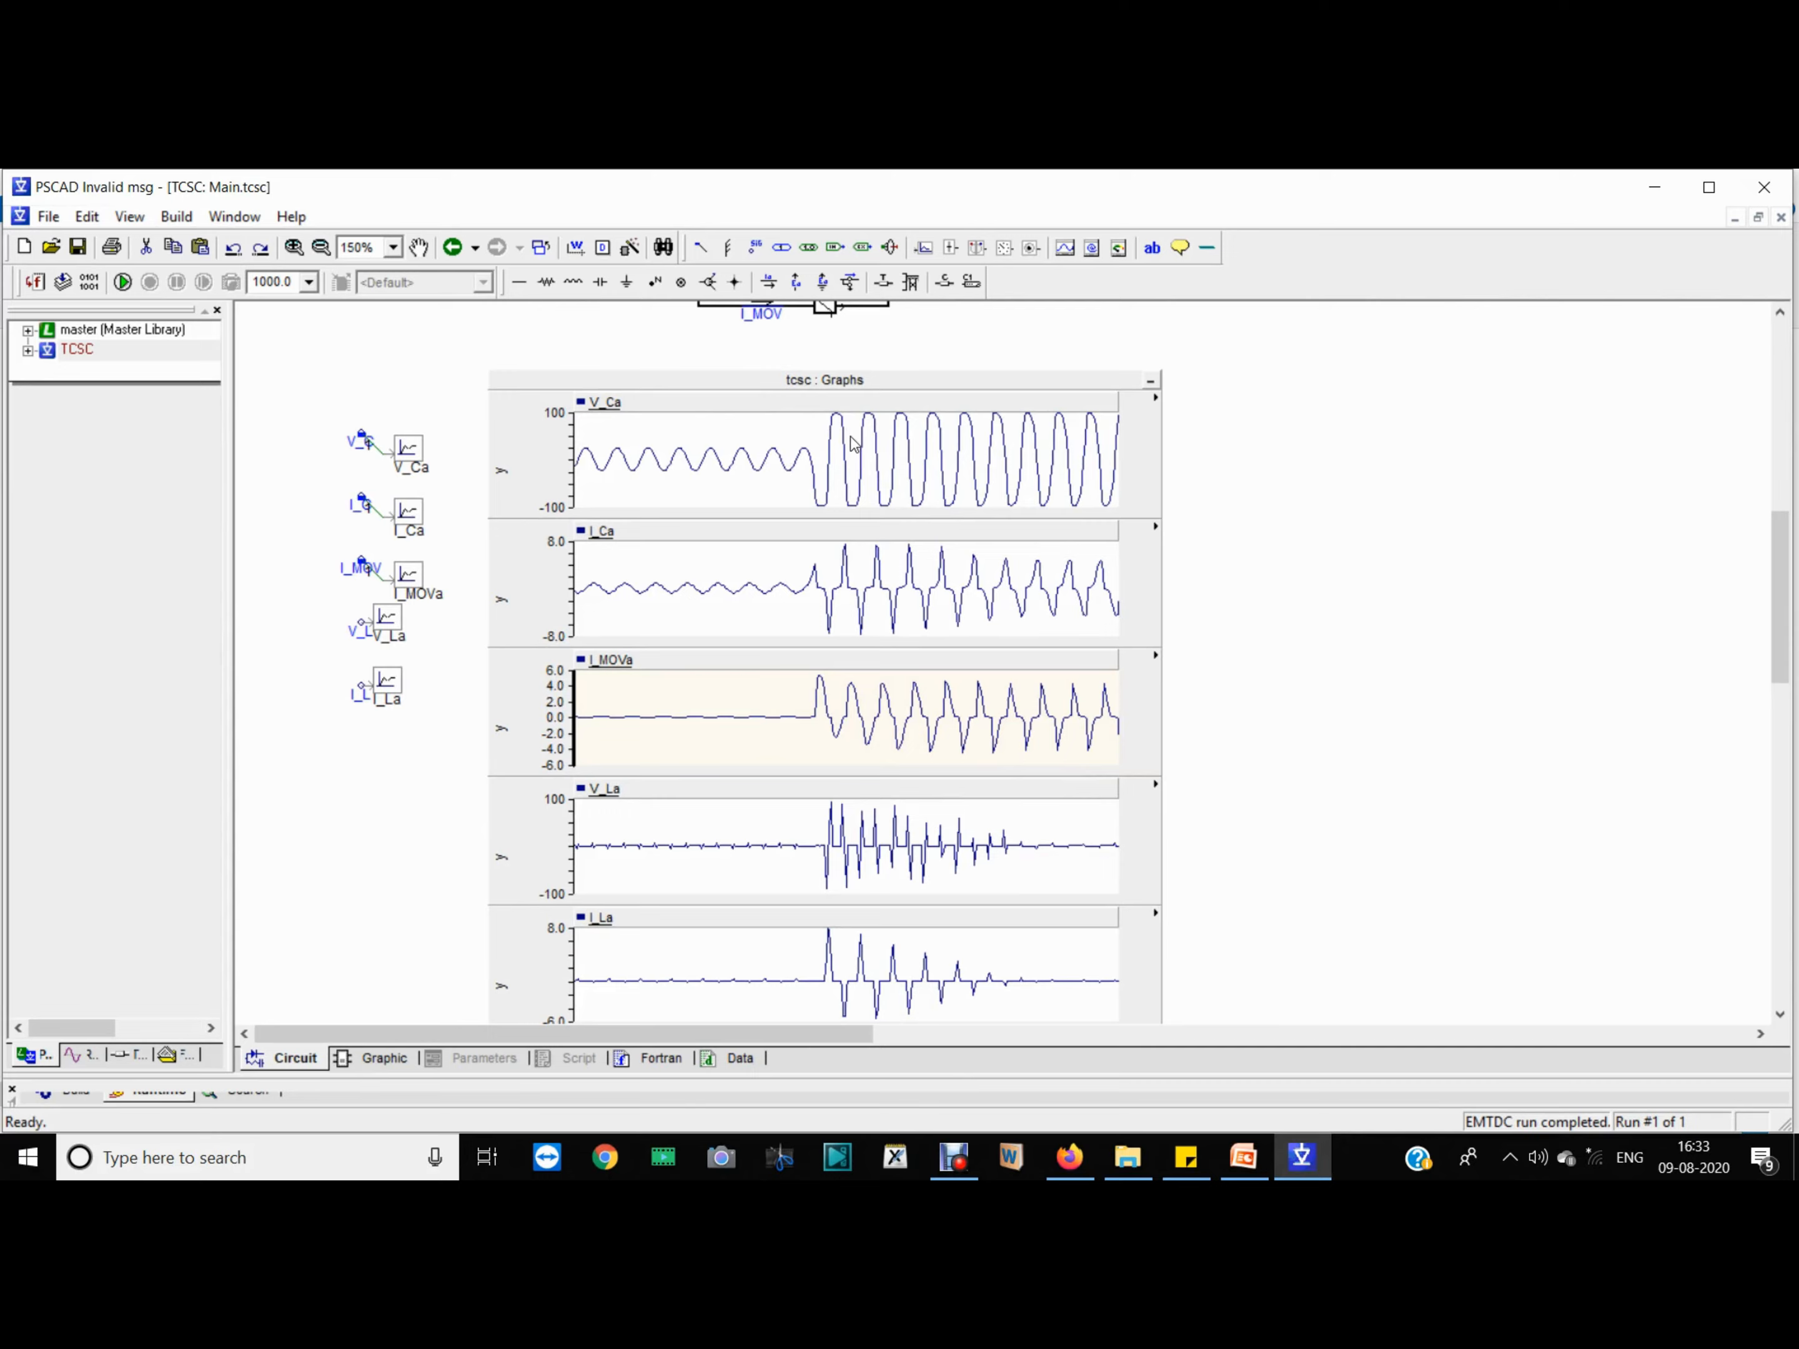
Step: Overlay the I_MOVa curve on the I_Ca graph and make its trace bold
mouse_move(852, 432)
drag(420, 575, 665, 563)
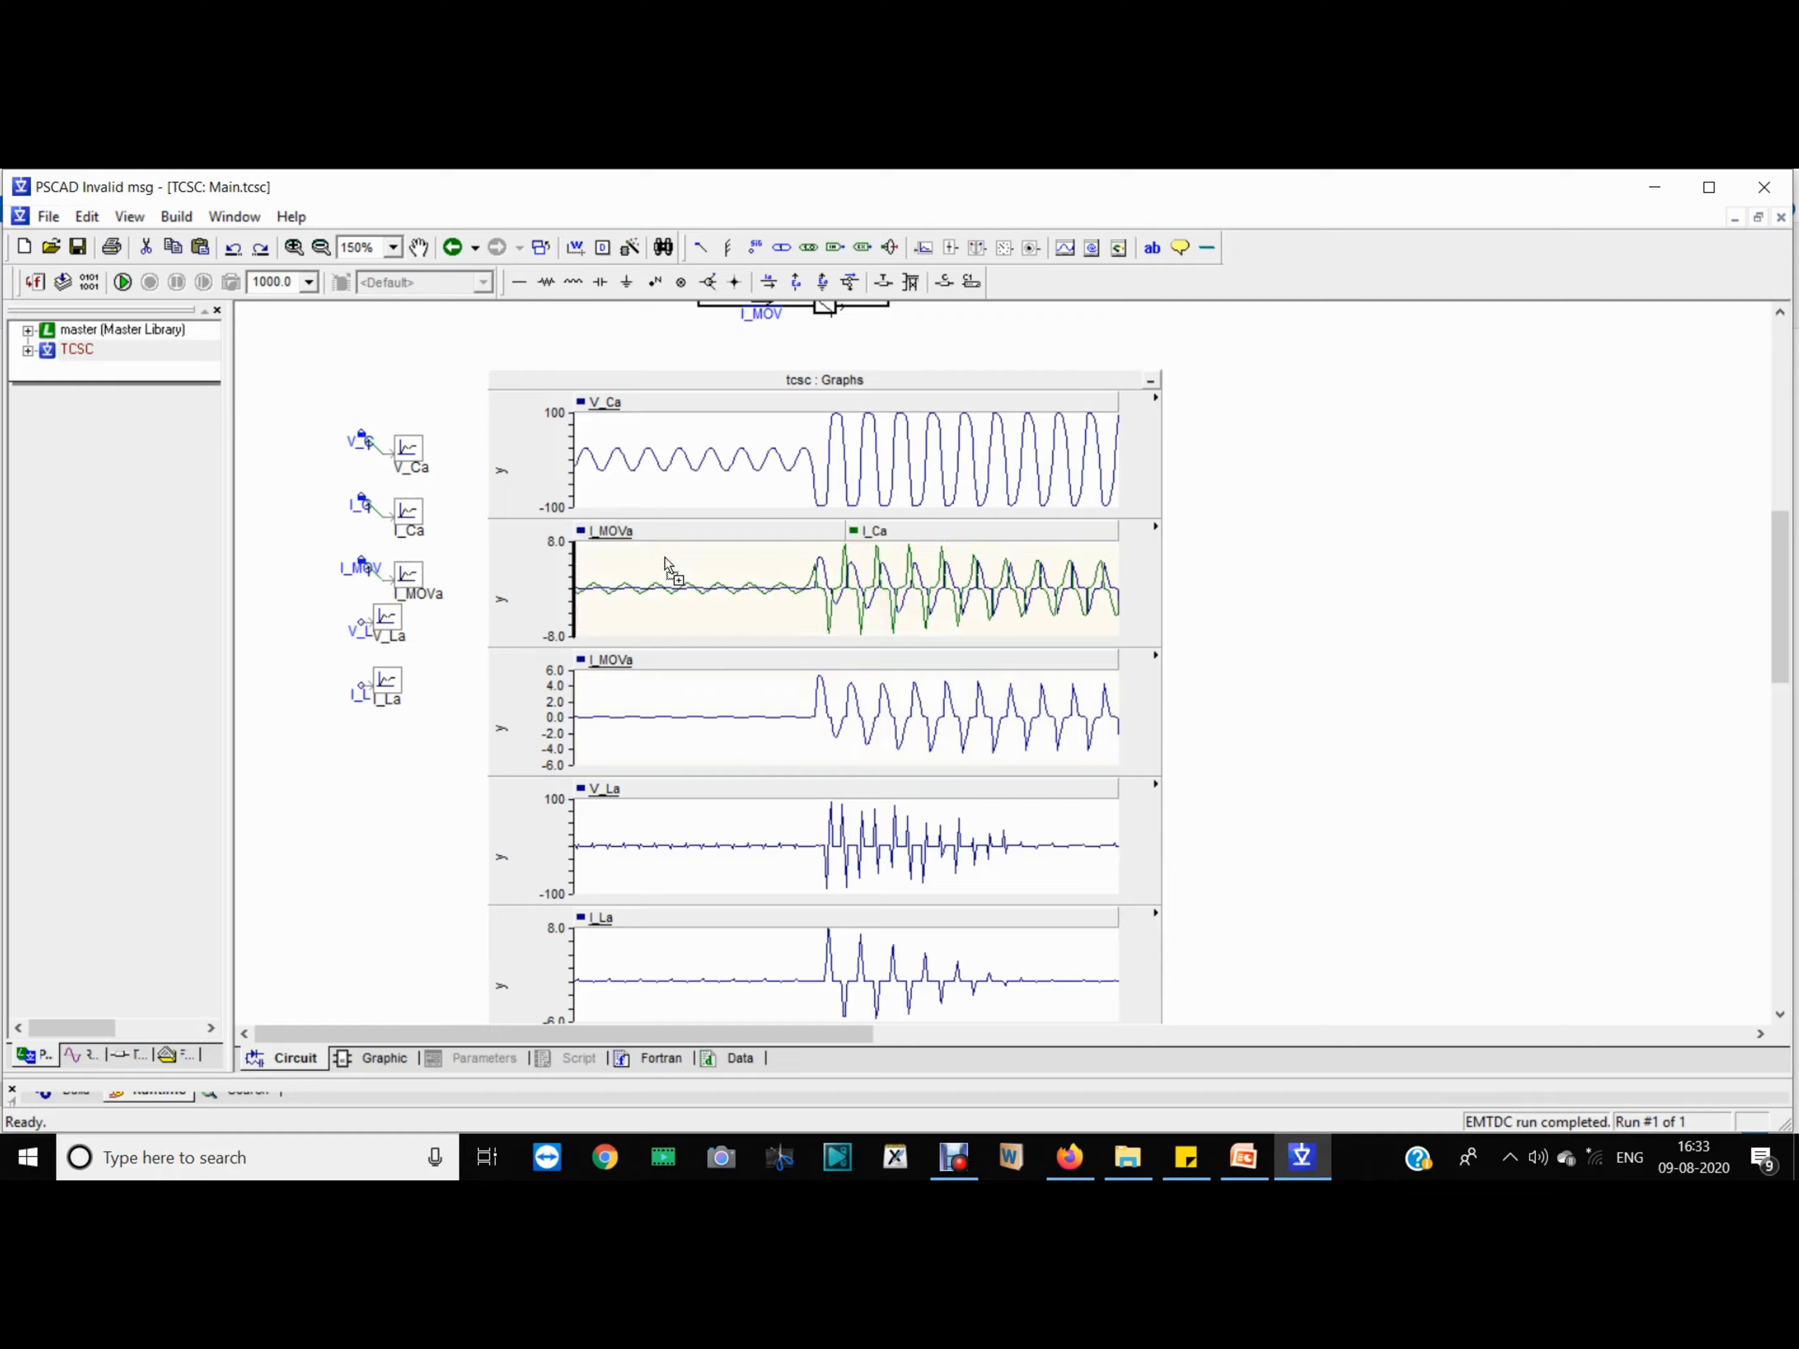
mouse_move(665, 564)
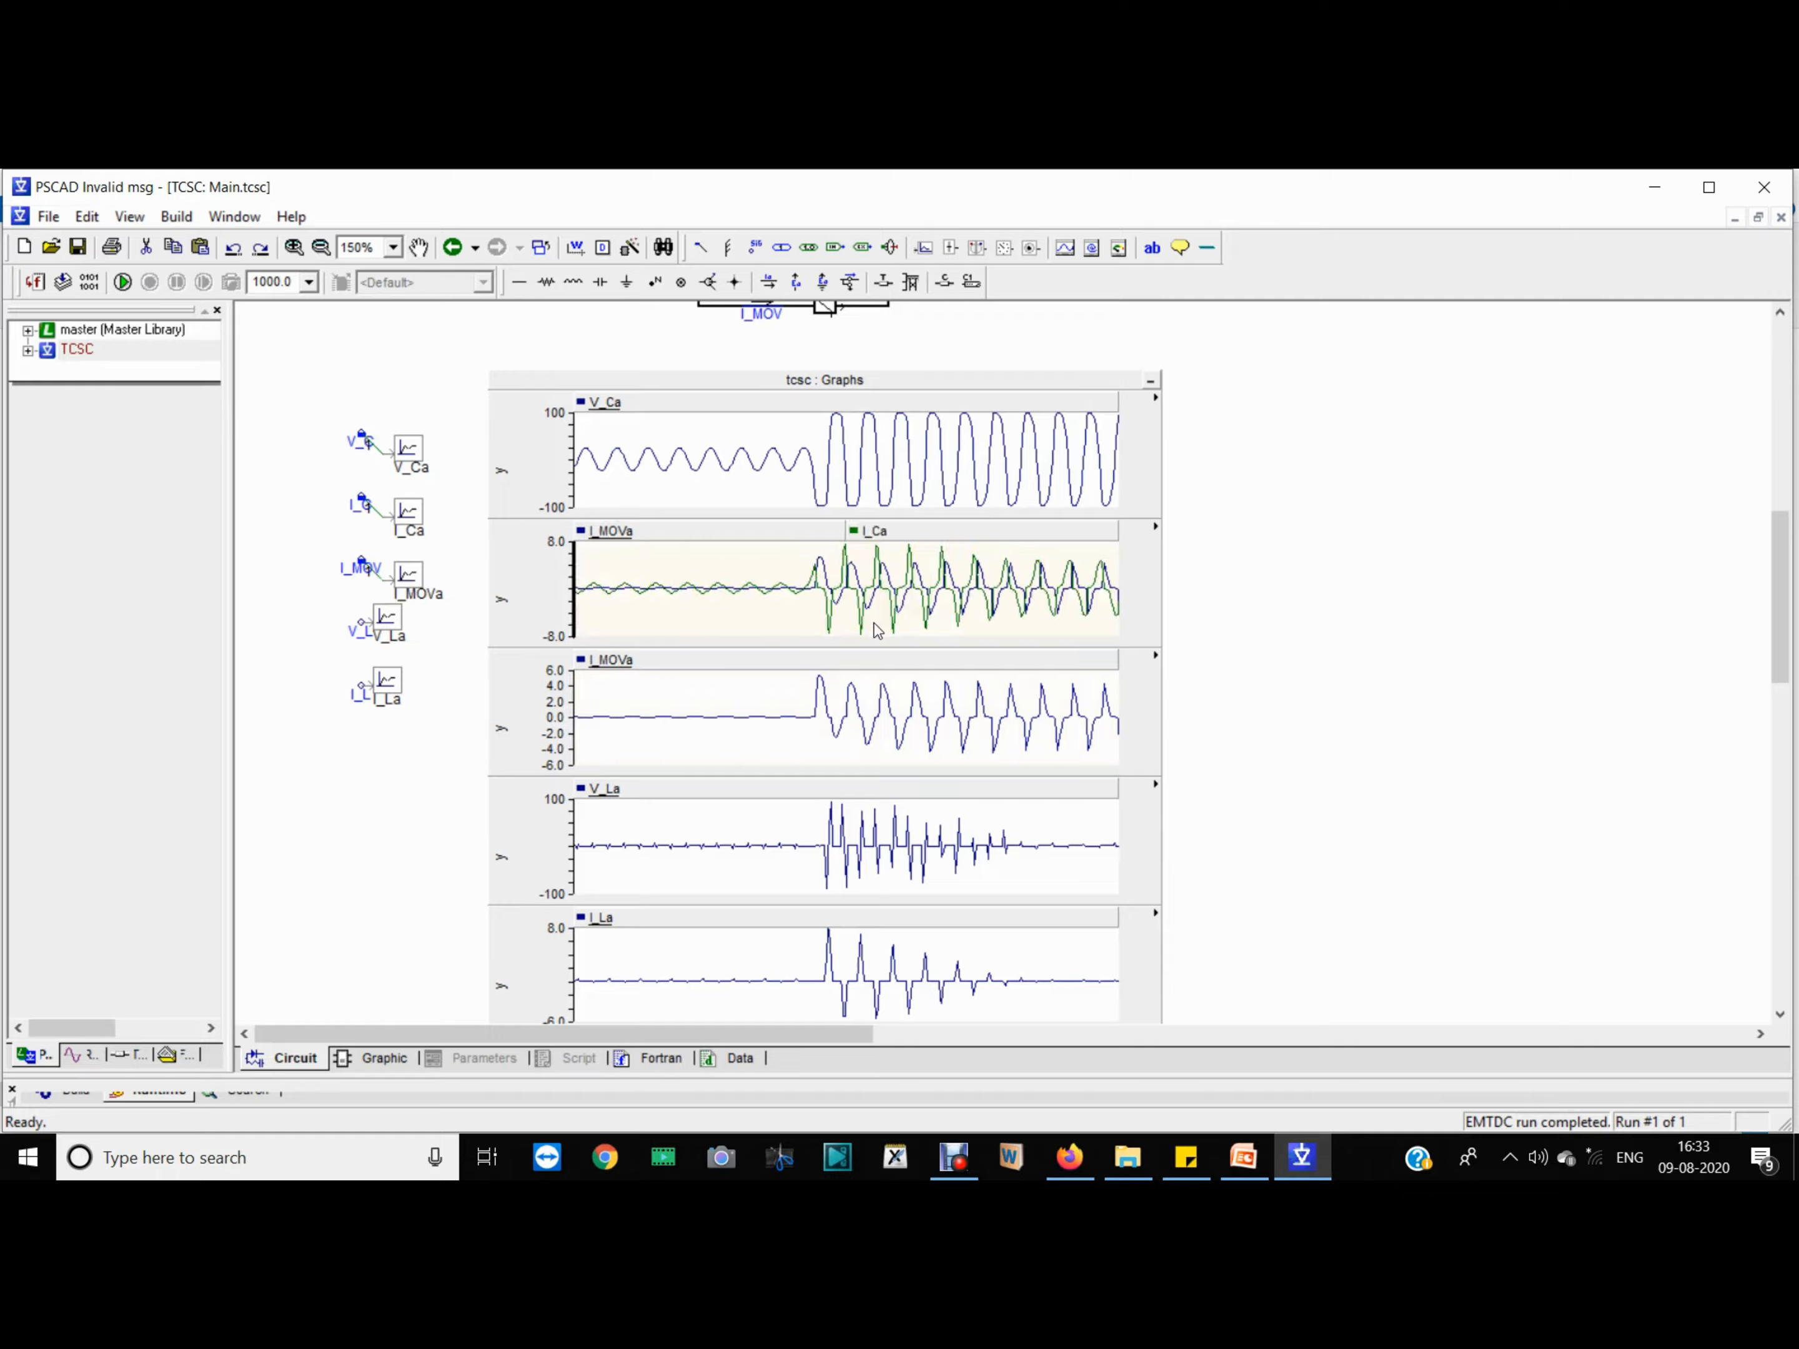
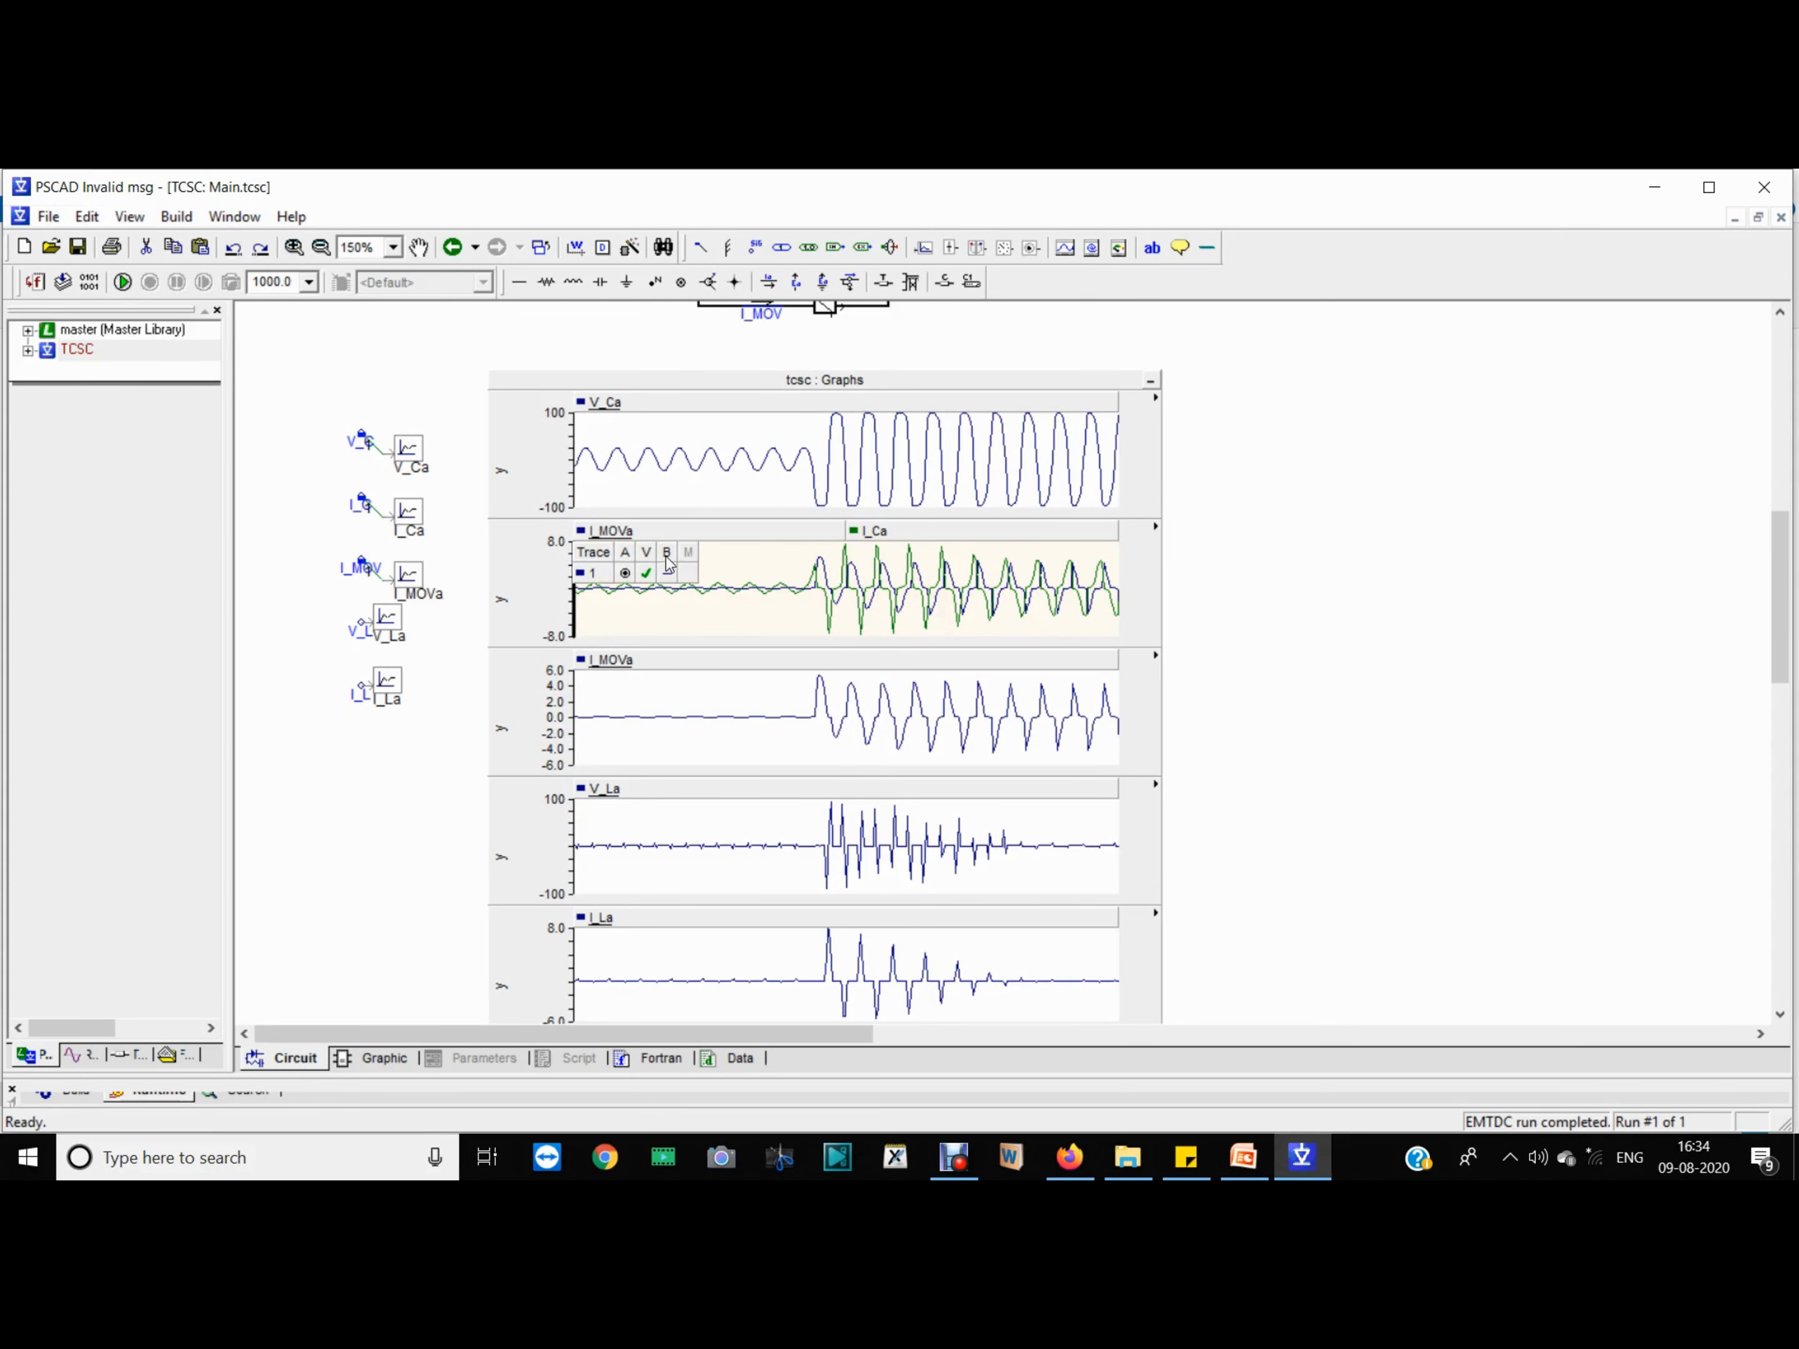
click(666, 573)
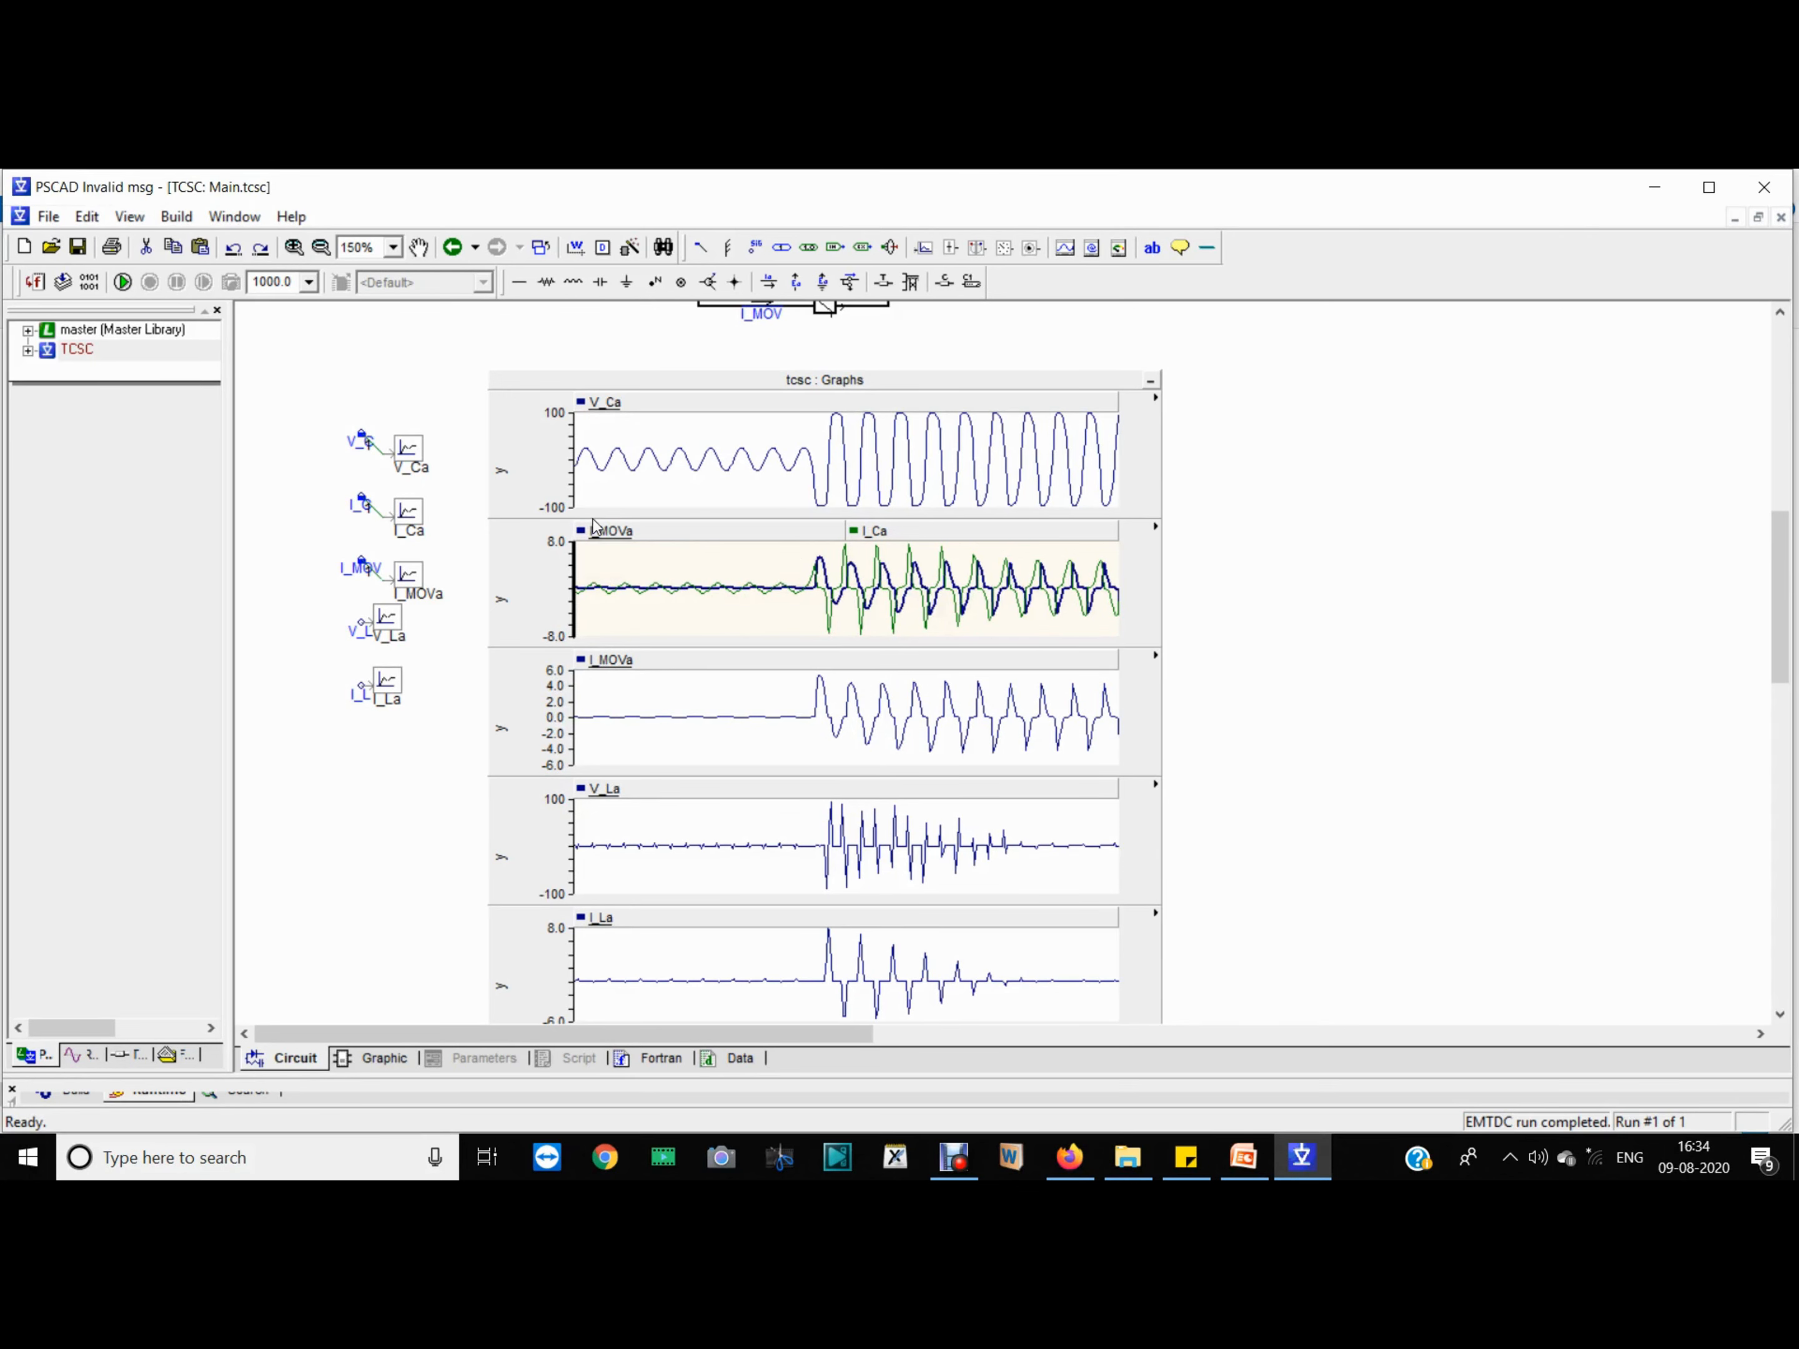
Step: Hide the I_MOVa curve in the I_Ca graph and review the five waveform plots against the TCSC circuit
click(648, 574)
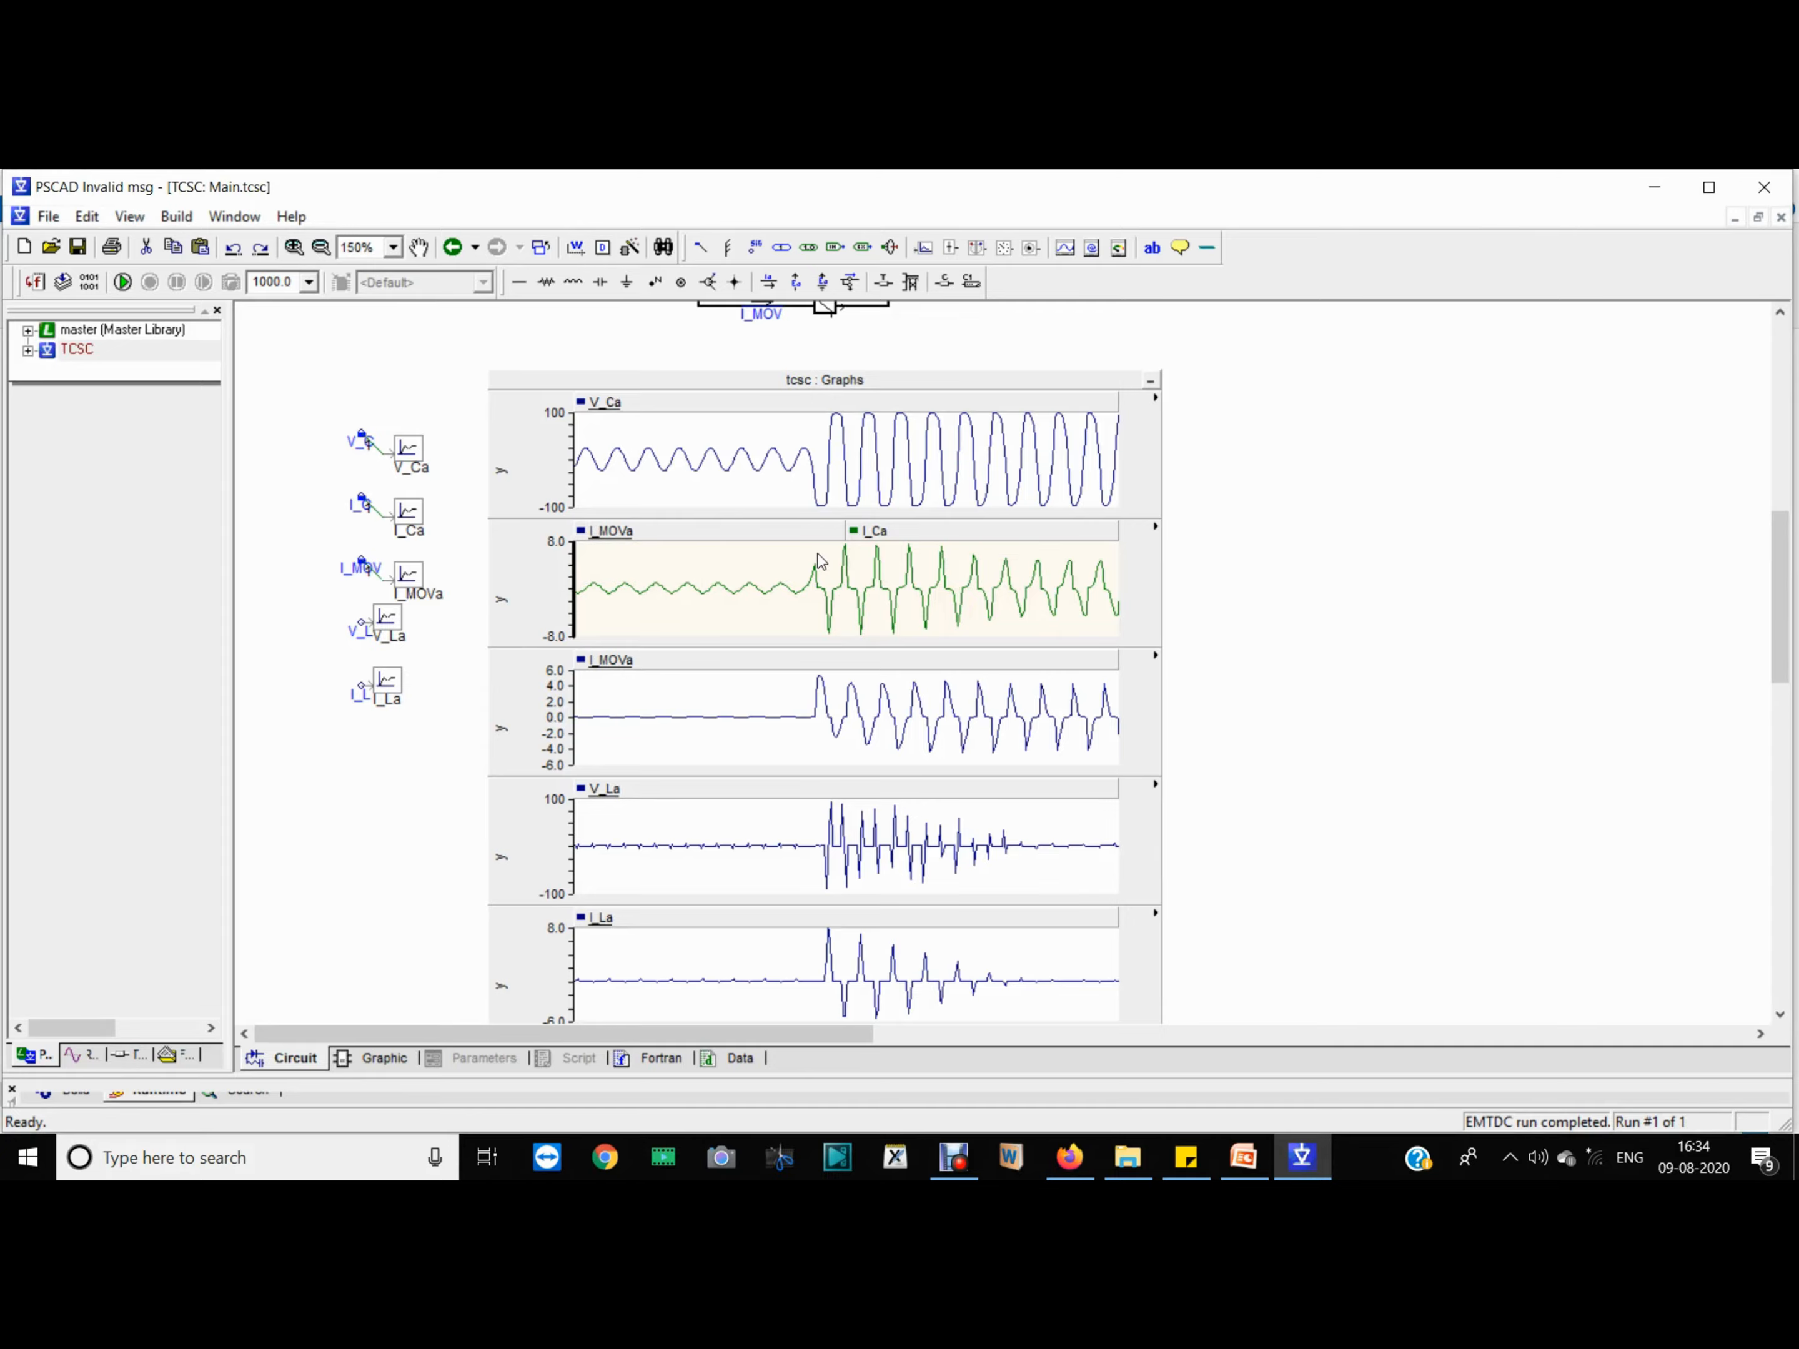
scroll(855, 742, down, 3)
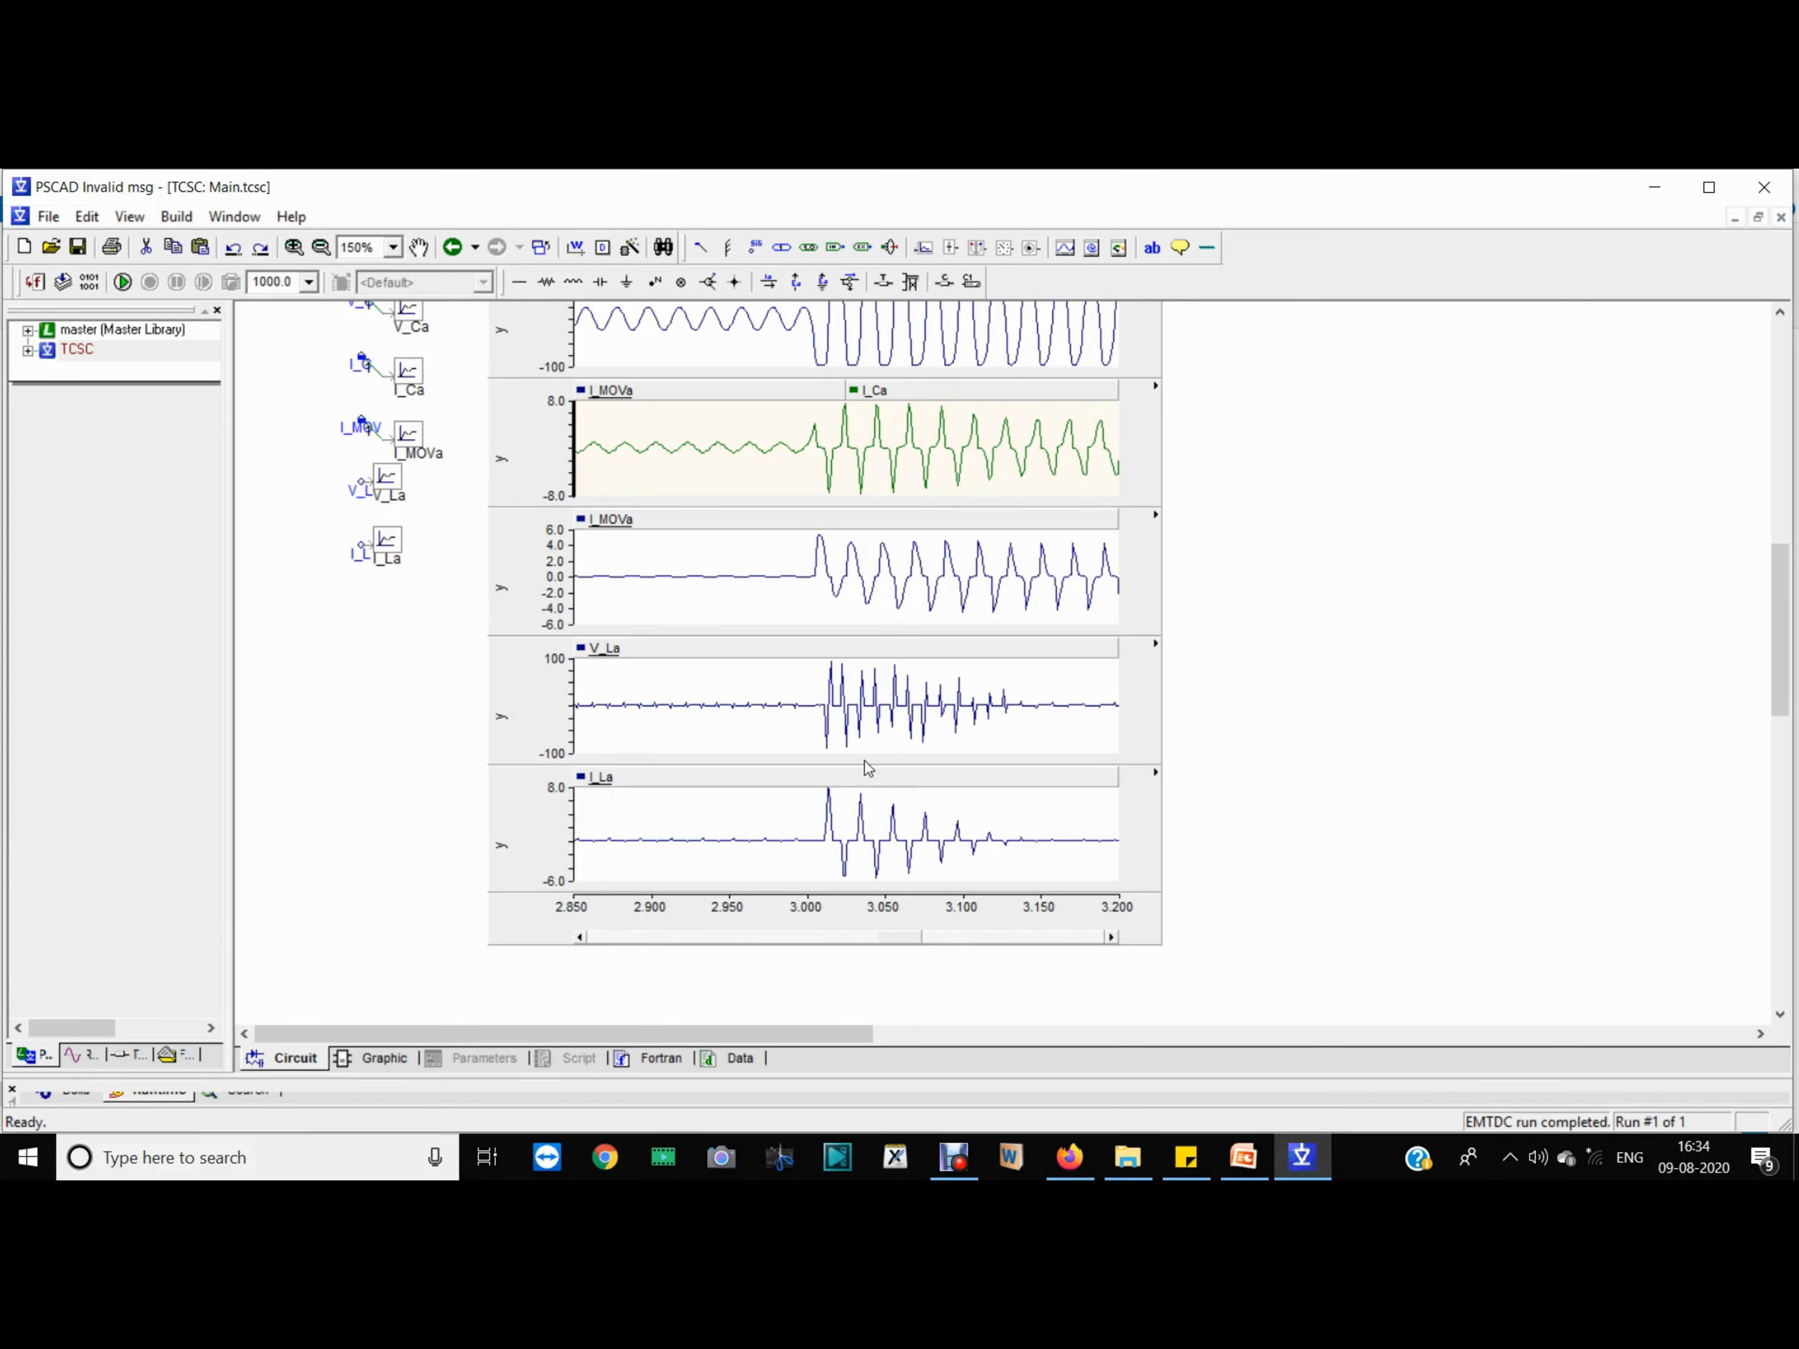
scroll(894, 972, up, 10)
scroll(894, 976, down, 8)
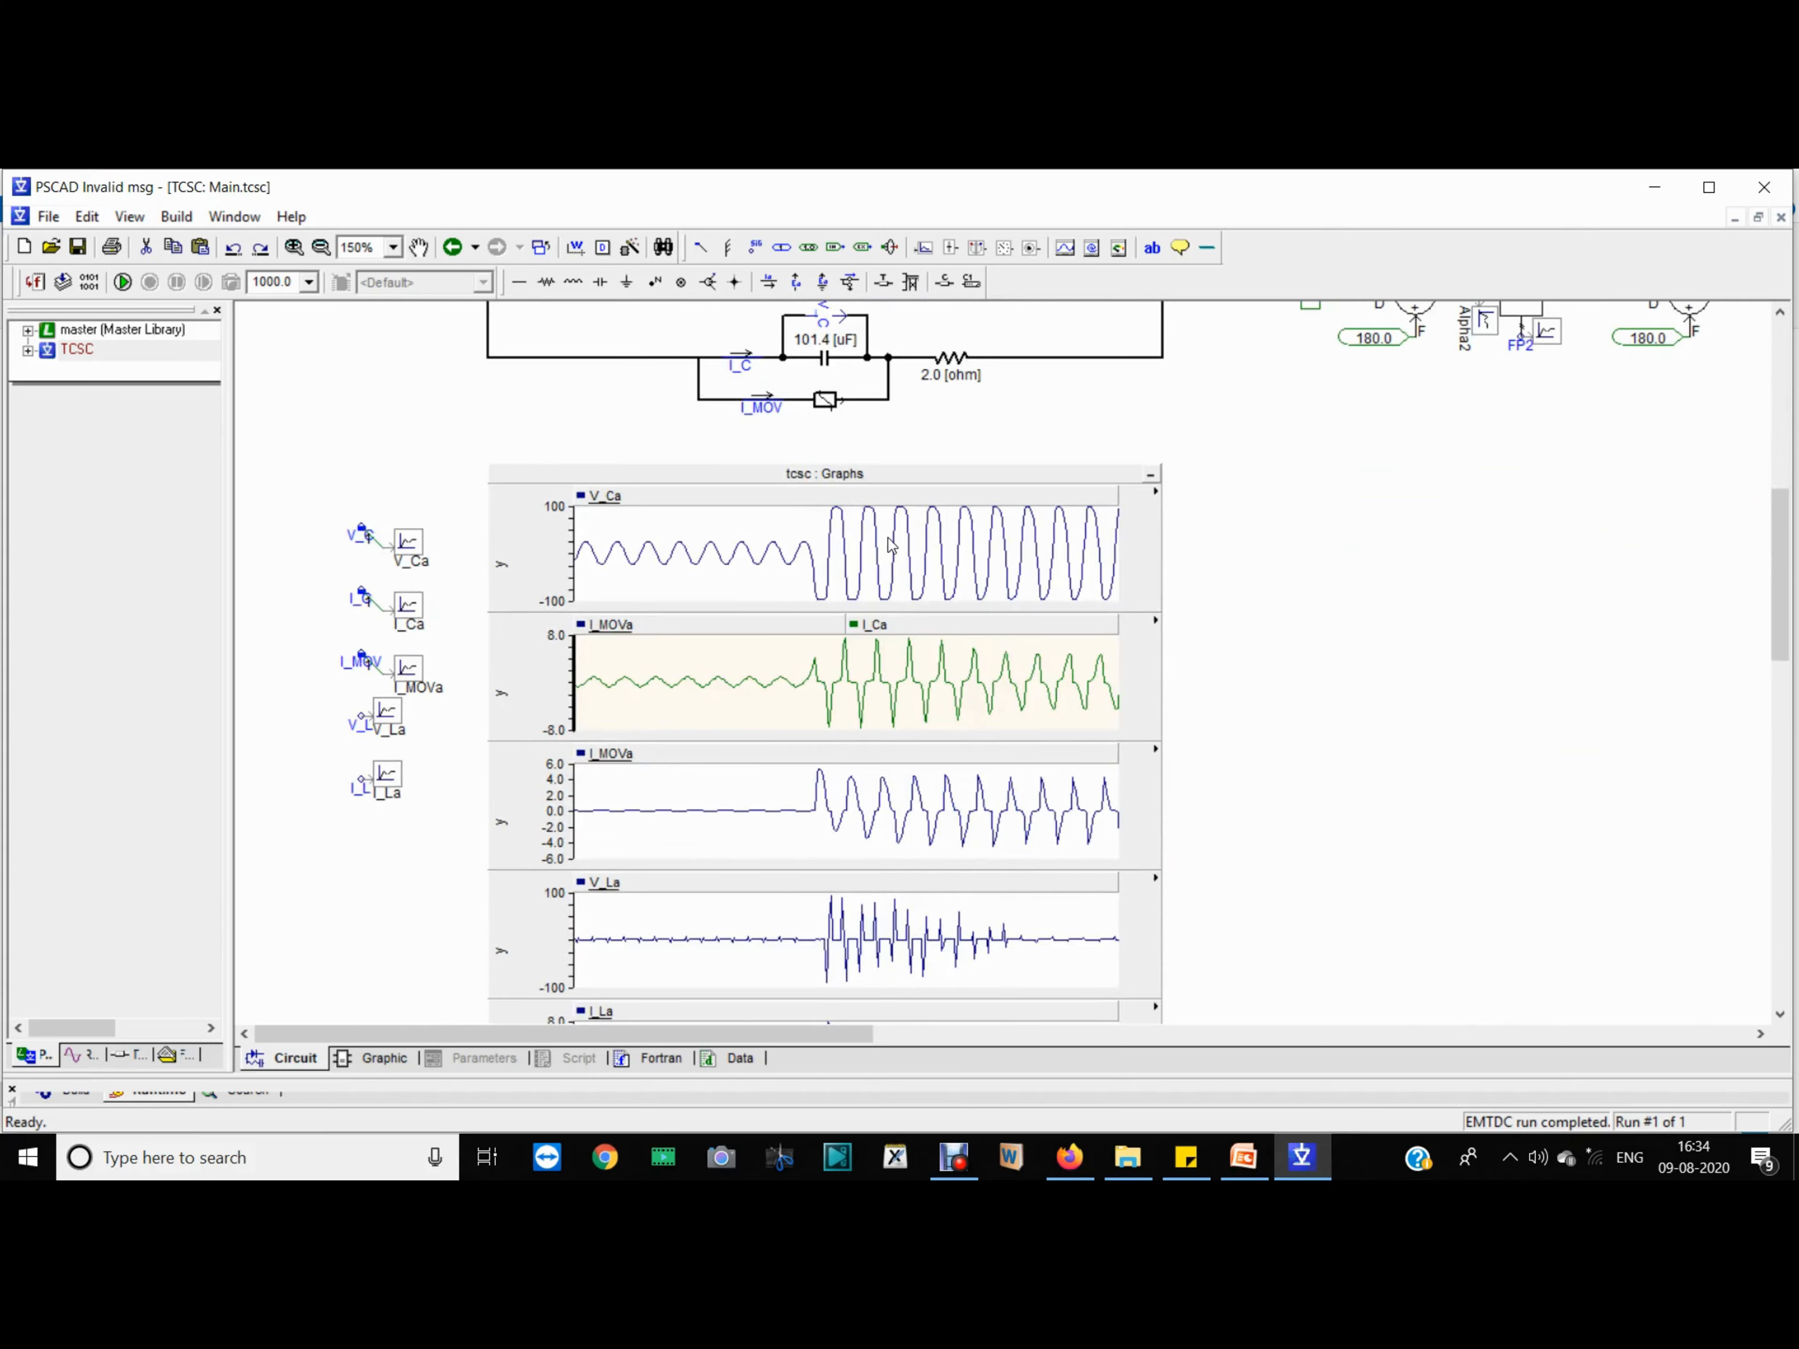
mouse_move(891, 545)
scroll(1280, 515, up, 5)
scroll(1275, 507, down, 4)
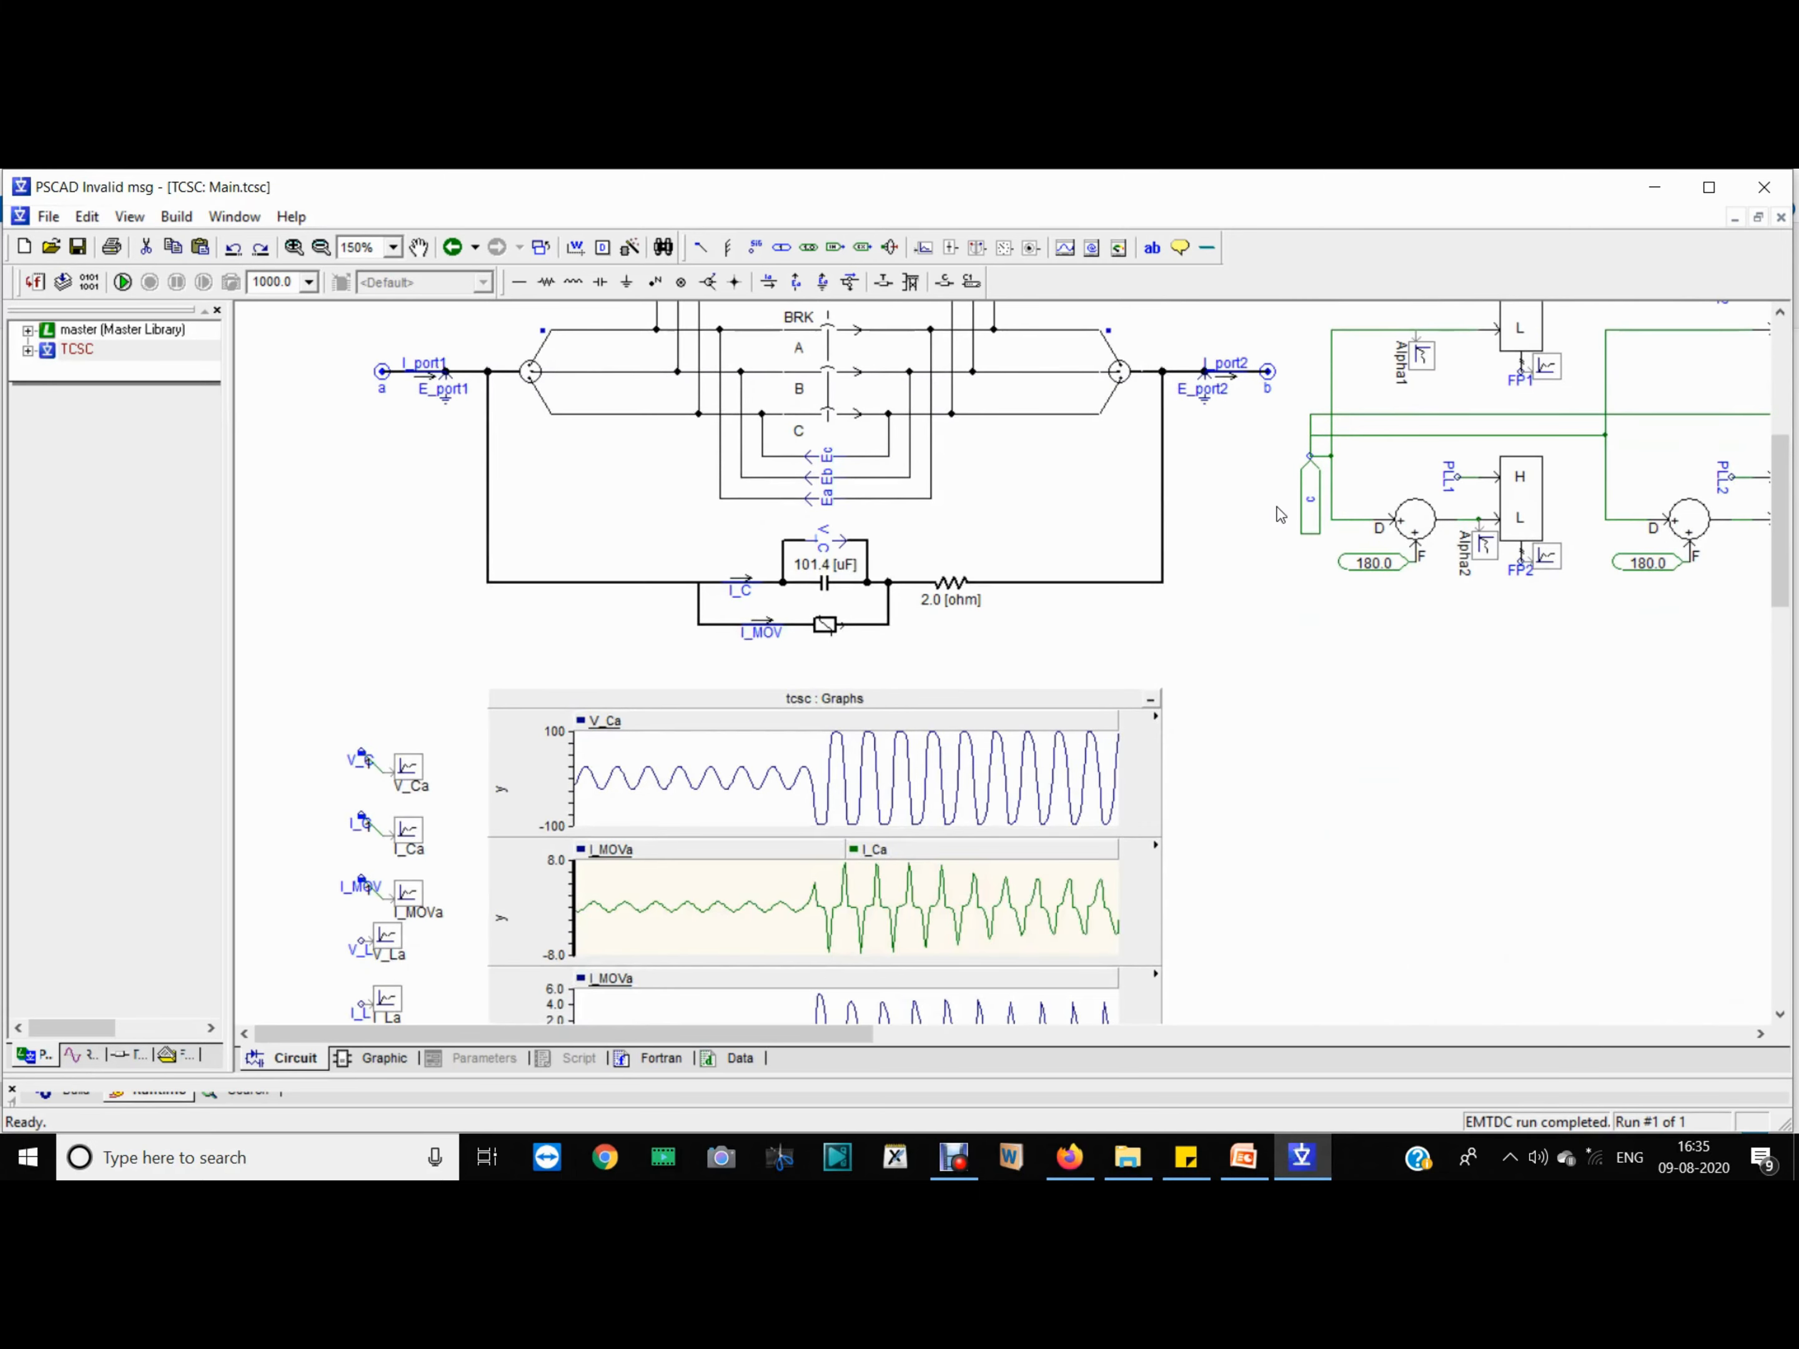
scroll(1279, 513, down, 3)
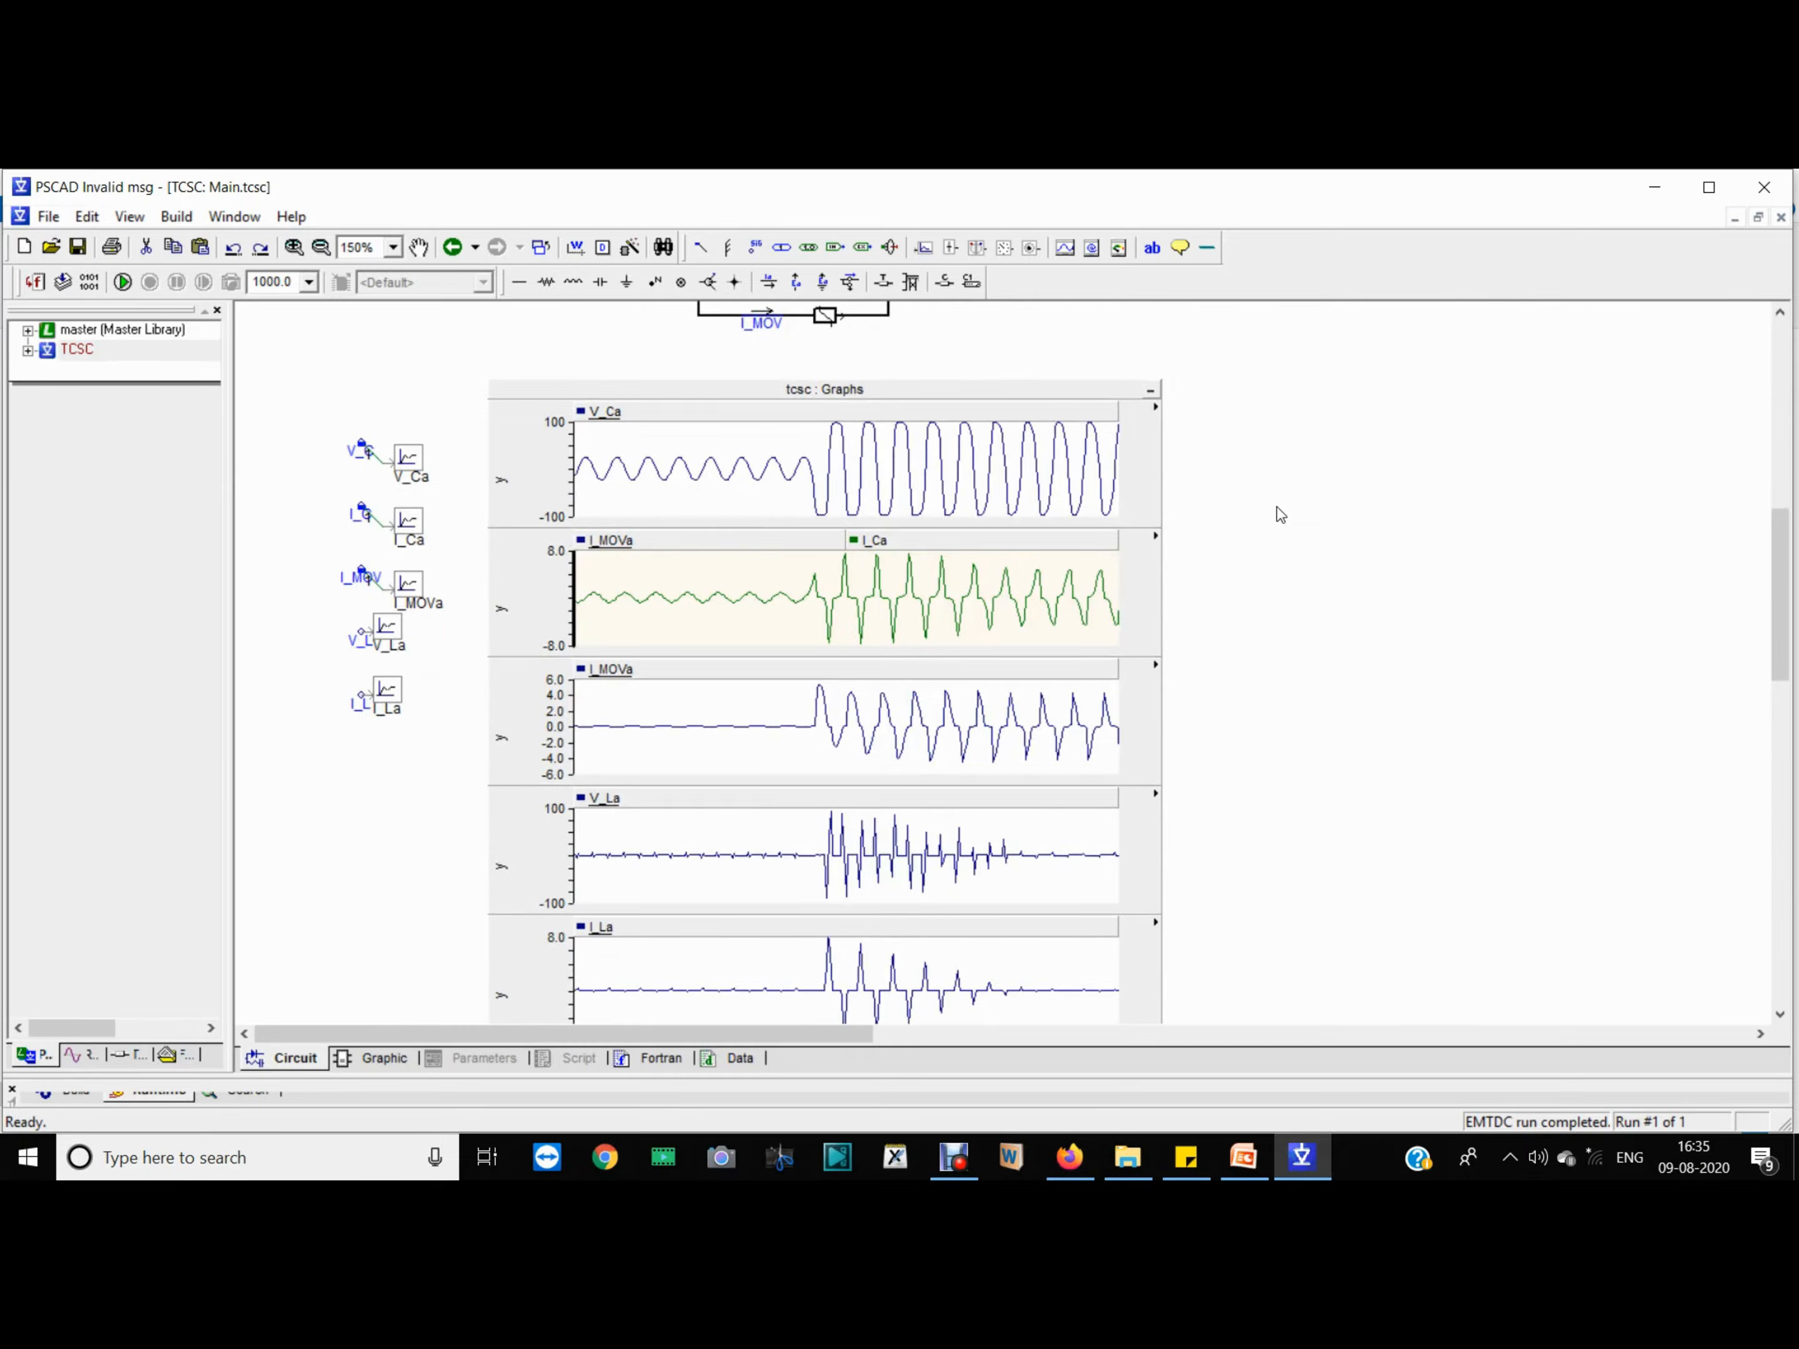
scroll(1276, 507, up, 6)
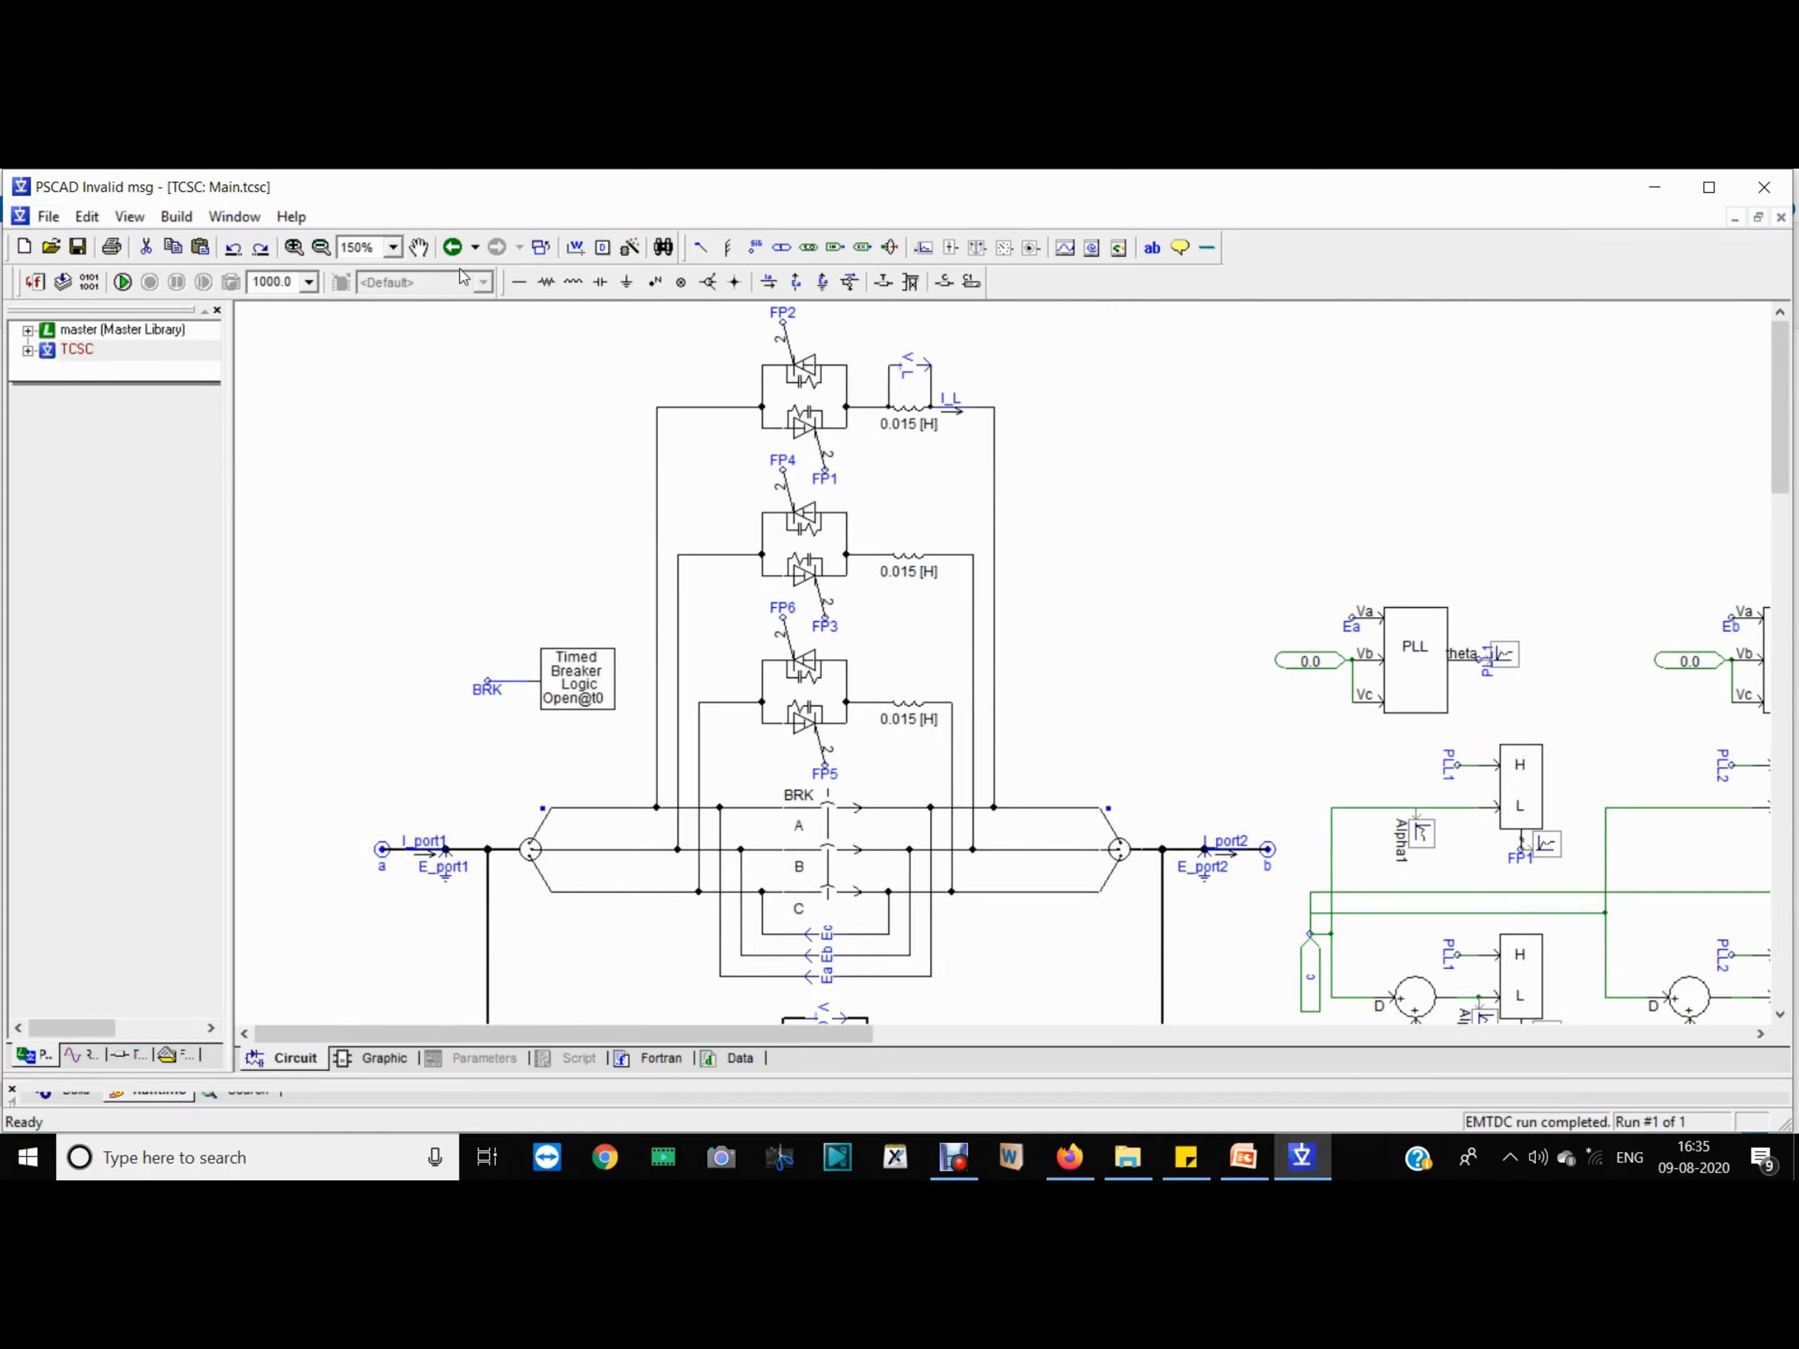
Step: Return to the main two-bus circuit to view it, and reopen the TCSC module to examine its internal circuit
click(455, 250)
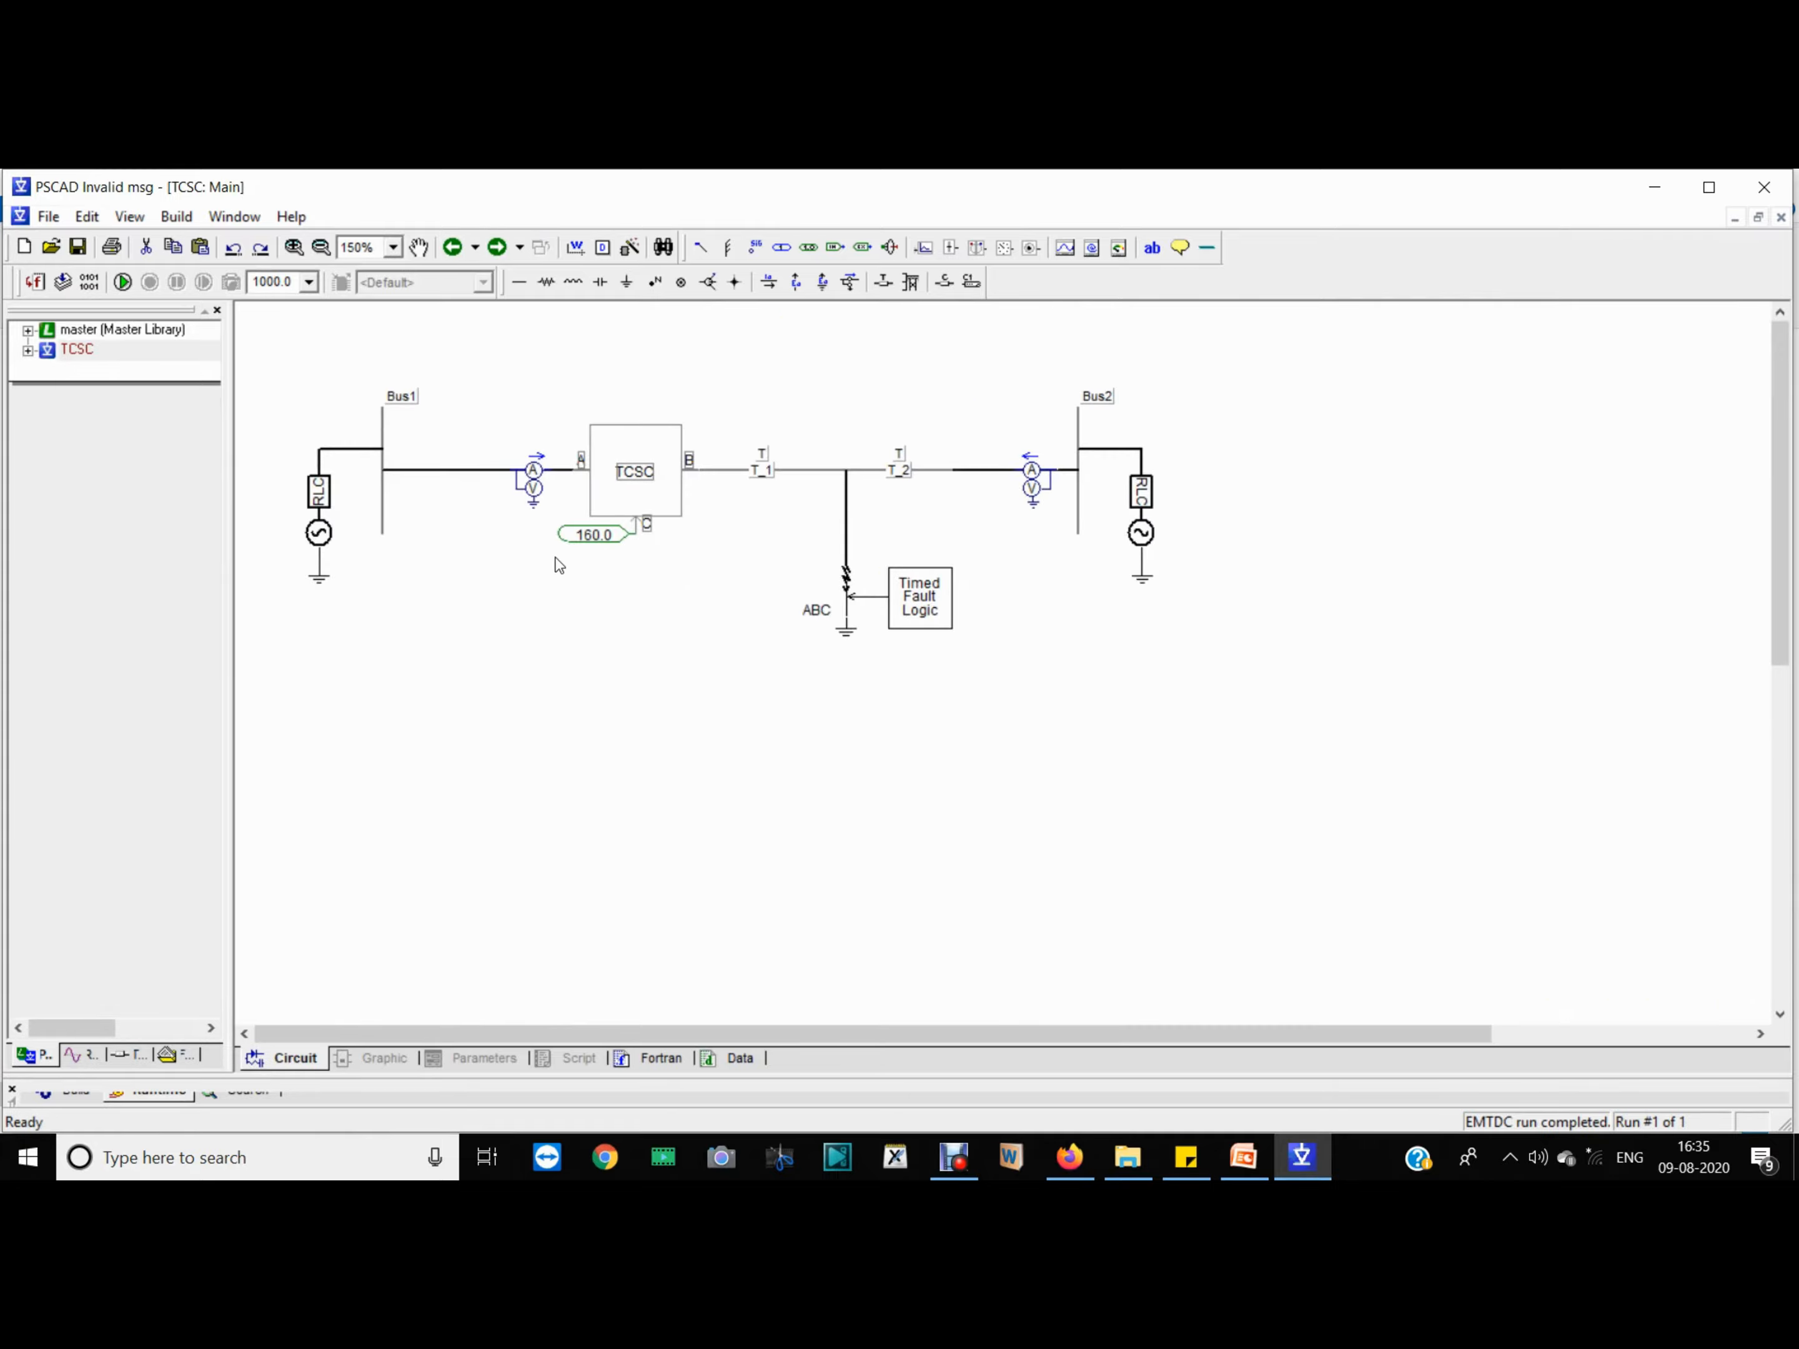
double_click(641, 509)
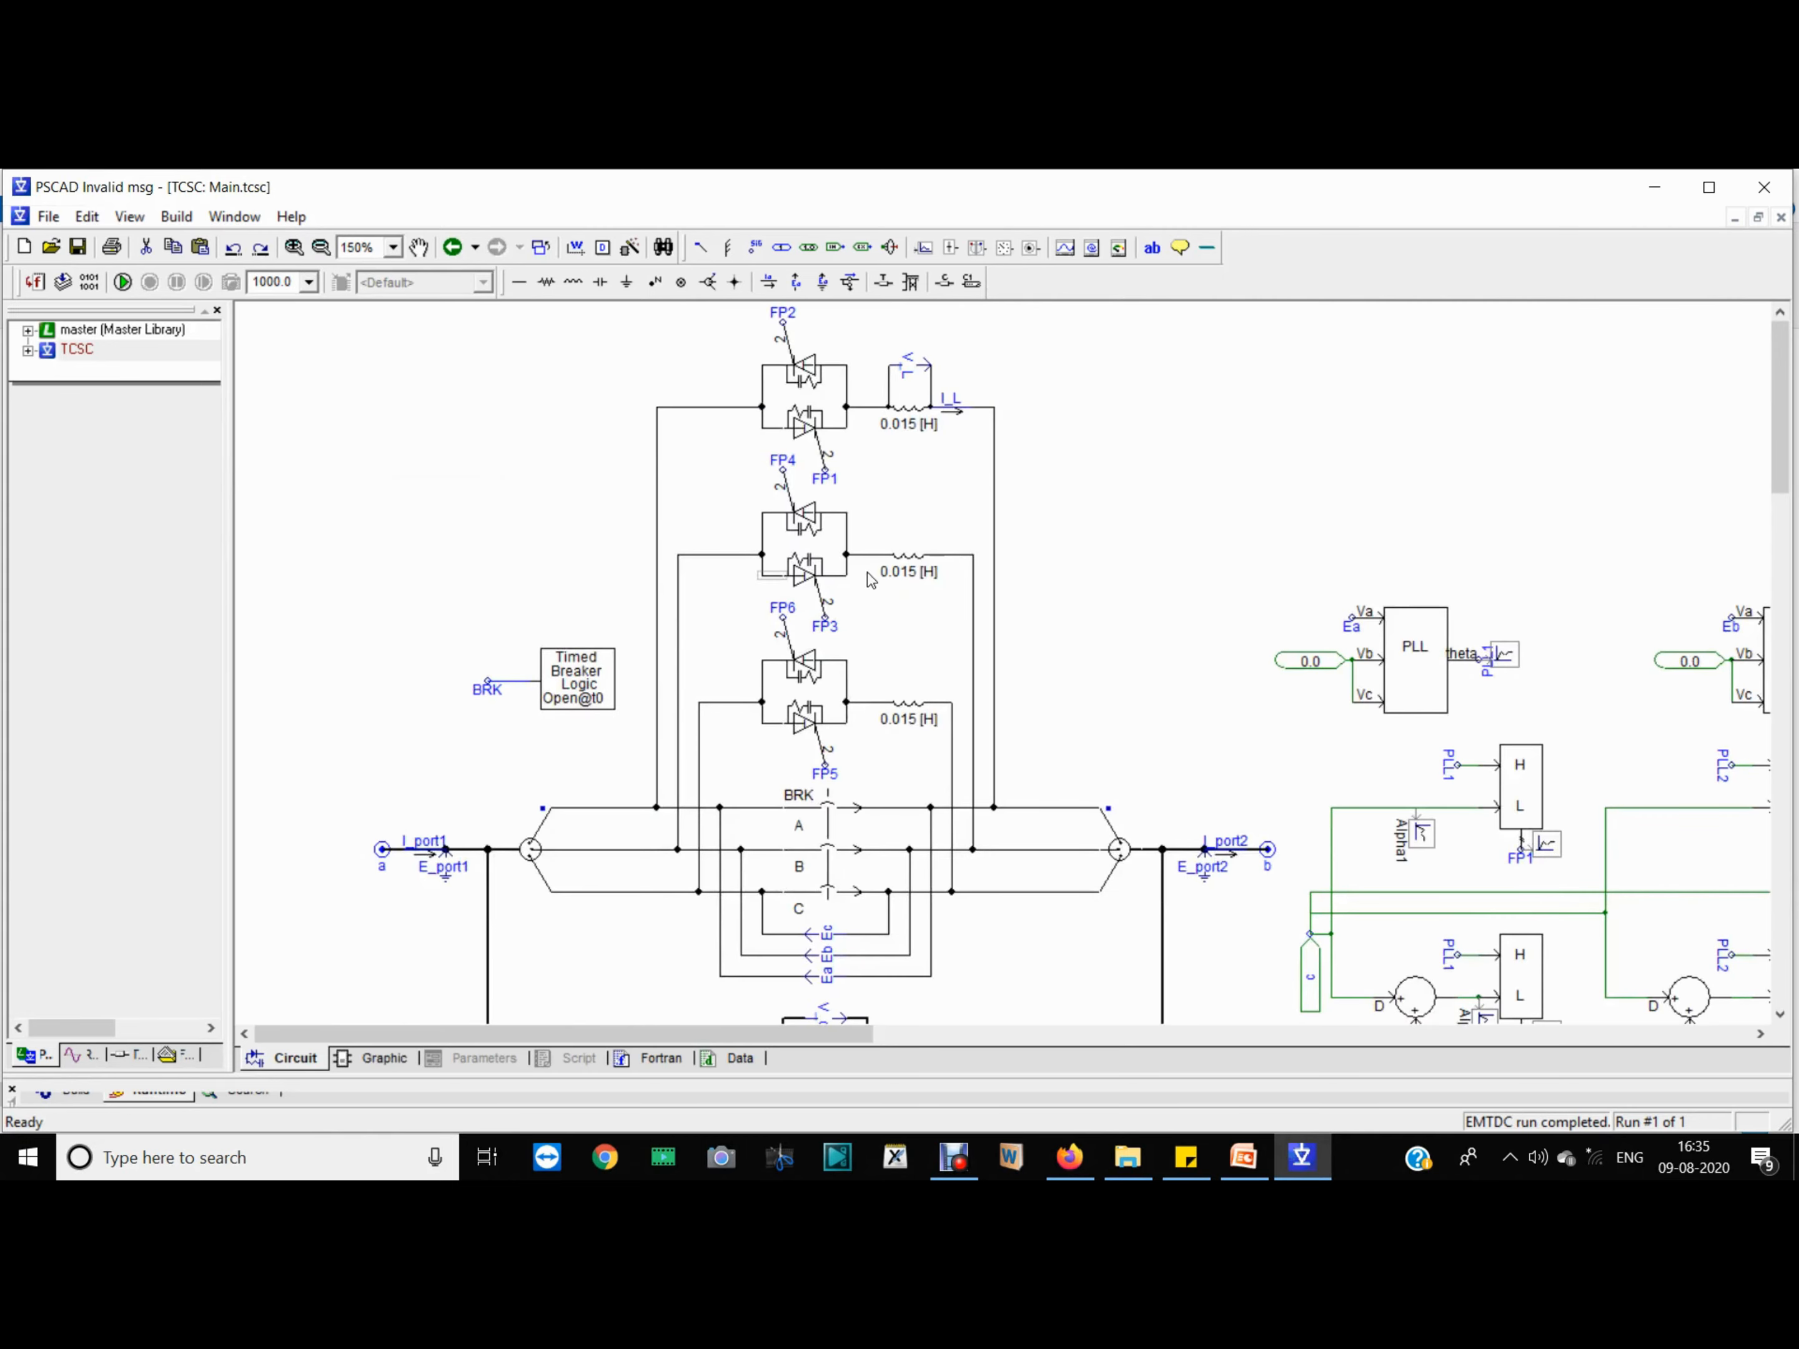
scroll(1091, 729, down, 1)
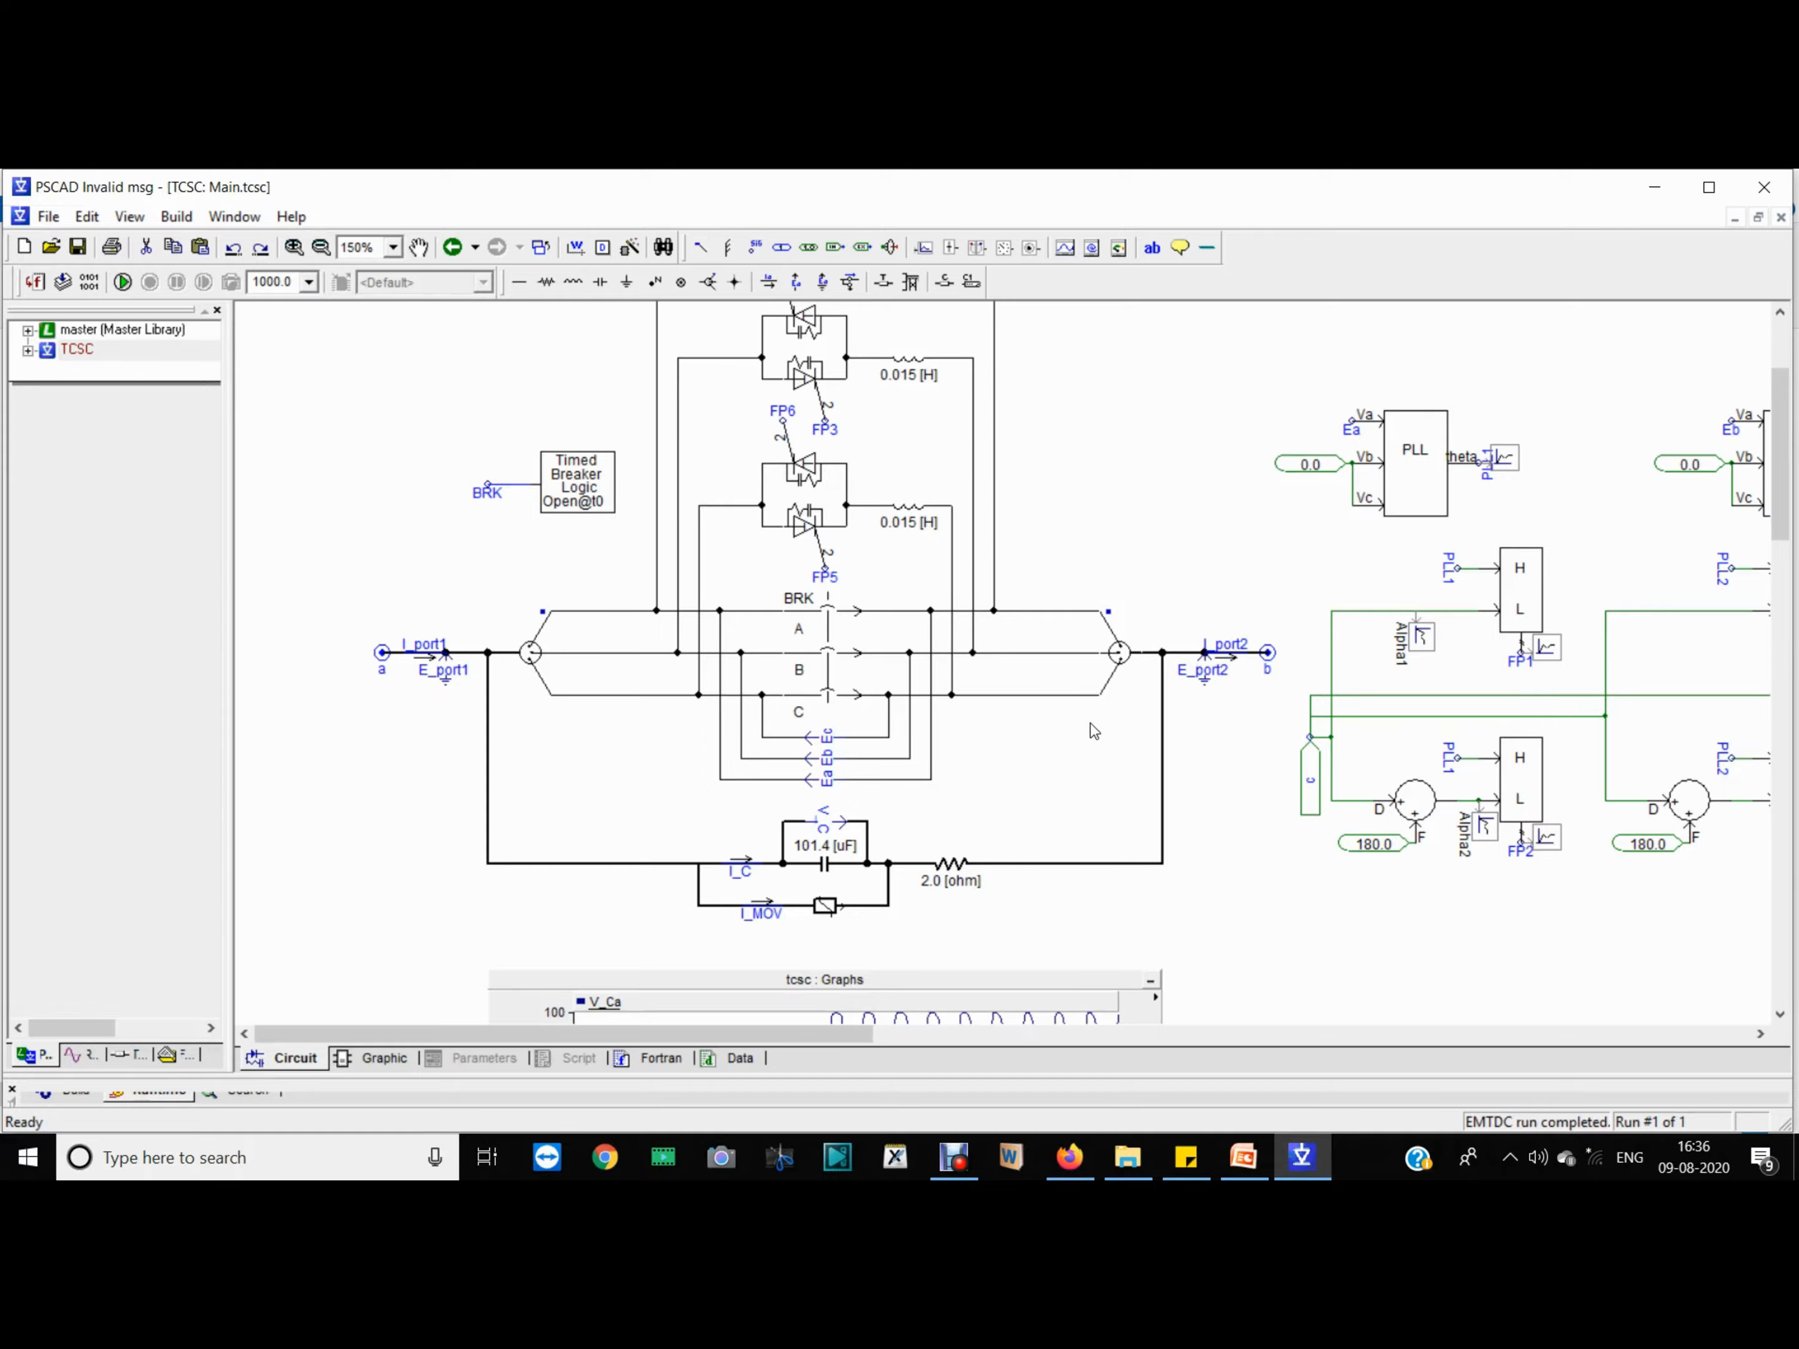
click(953, 1158)
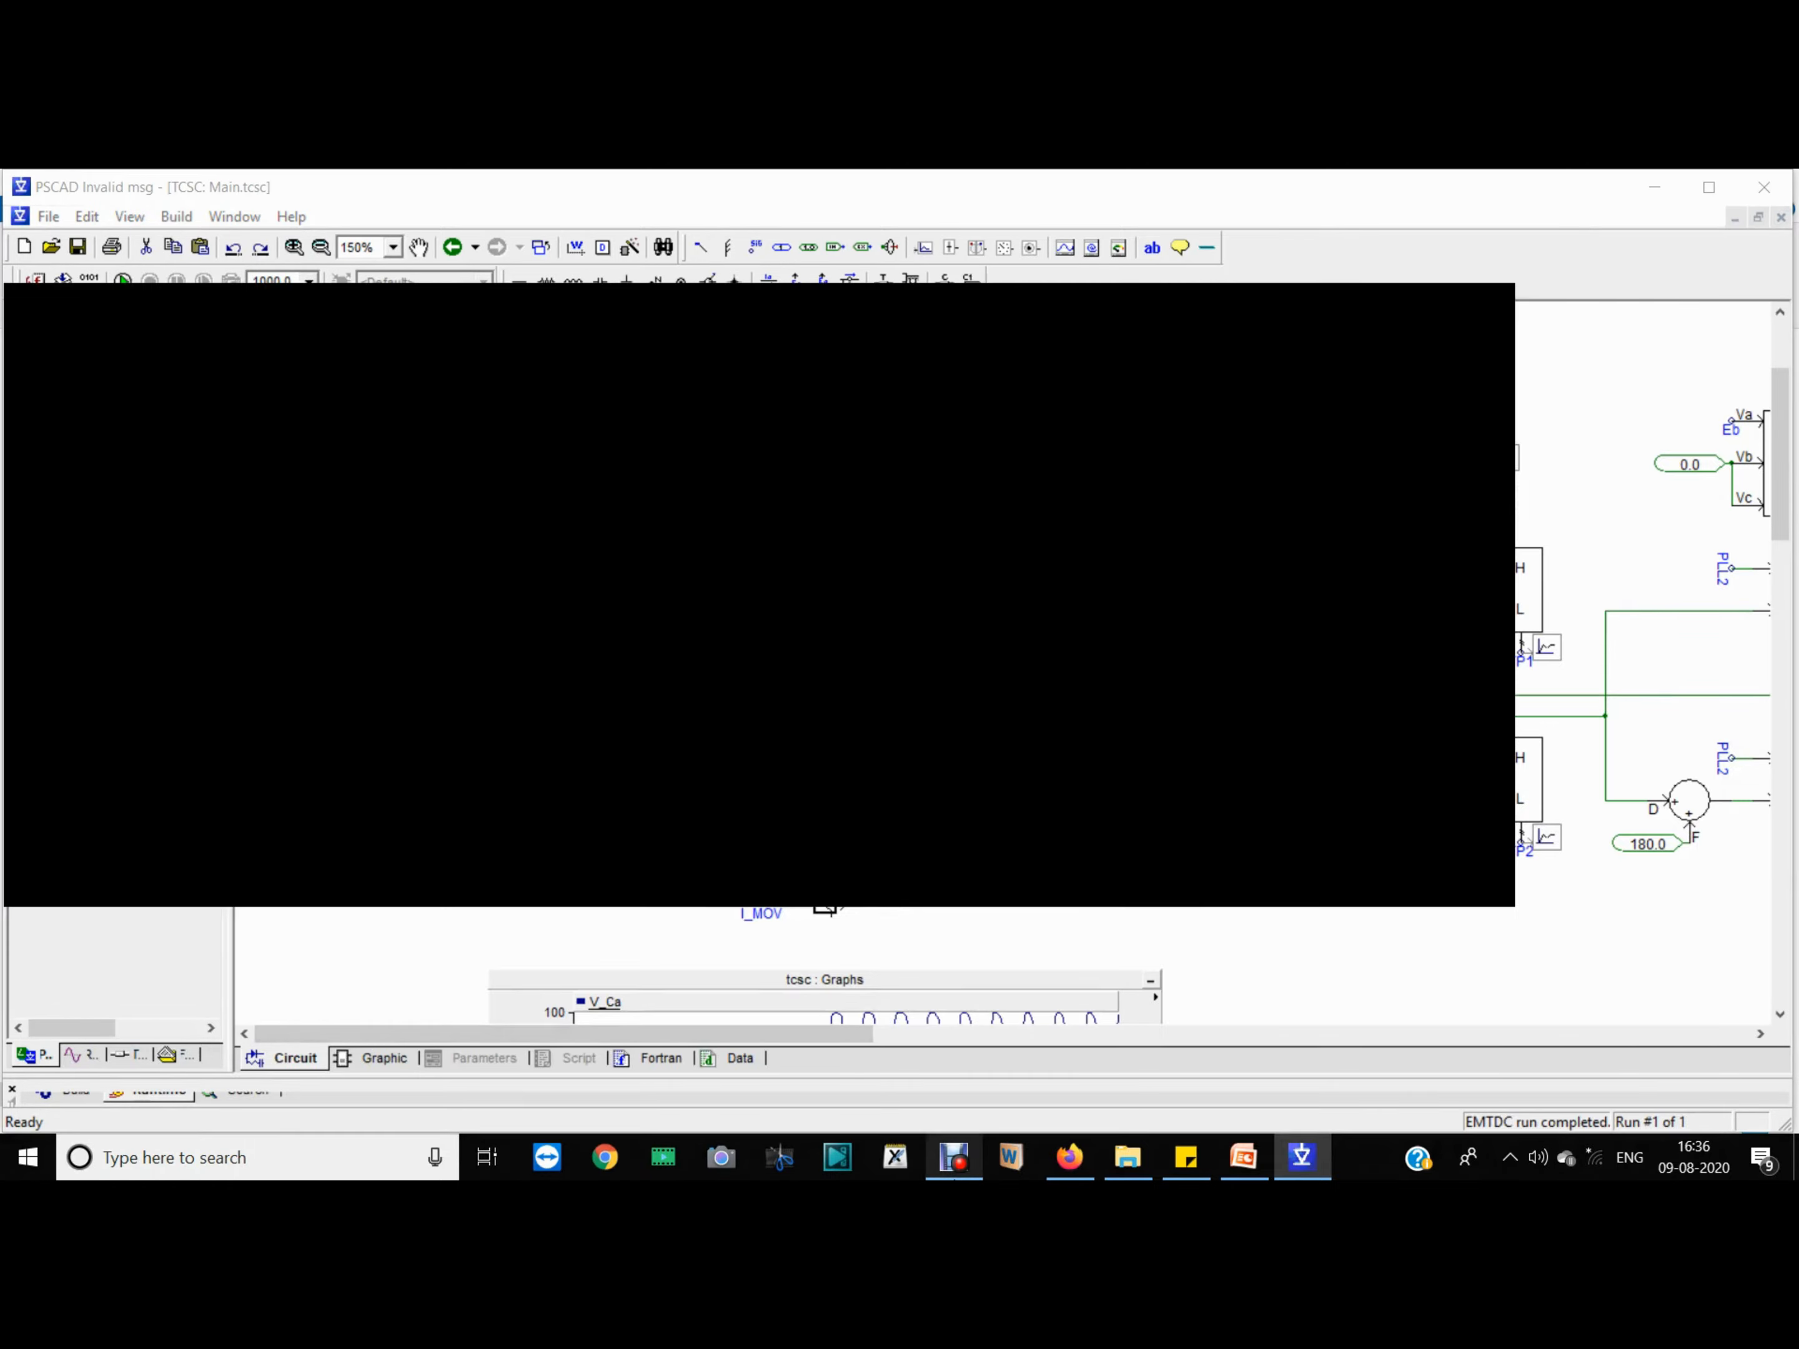